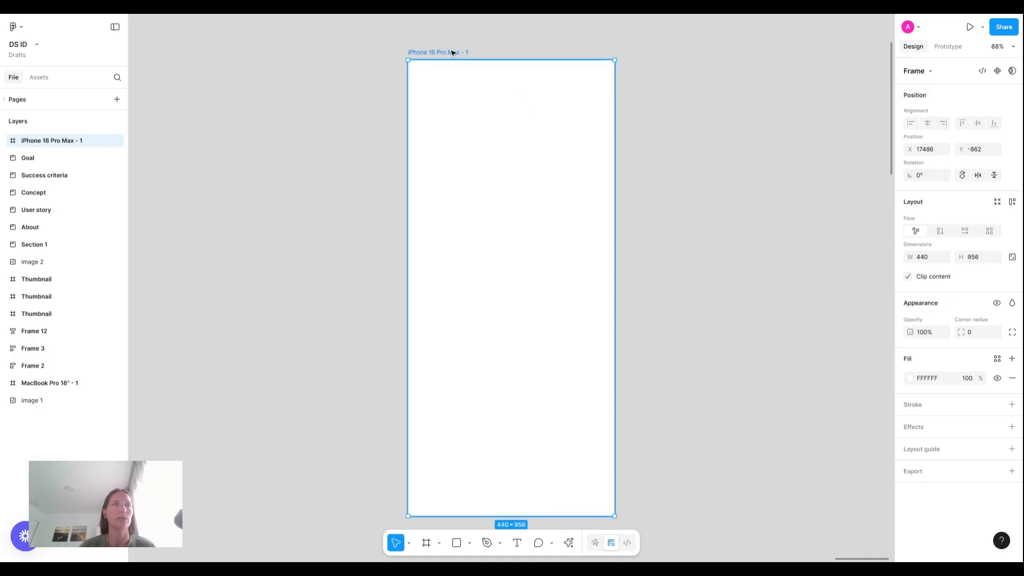
Step: Draw a rectangle about 426 × 49 beside the iPhone 16 Pro Max frame and set its fill to FFFFFF
scroll(685, 142, right, 5)
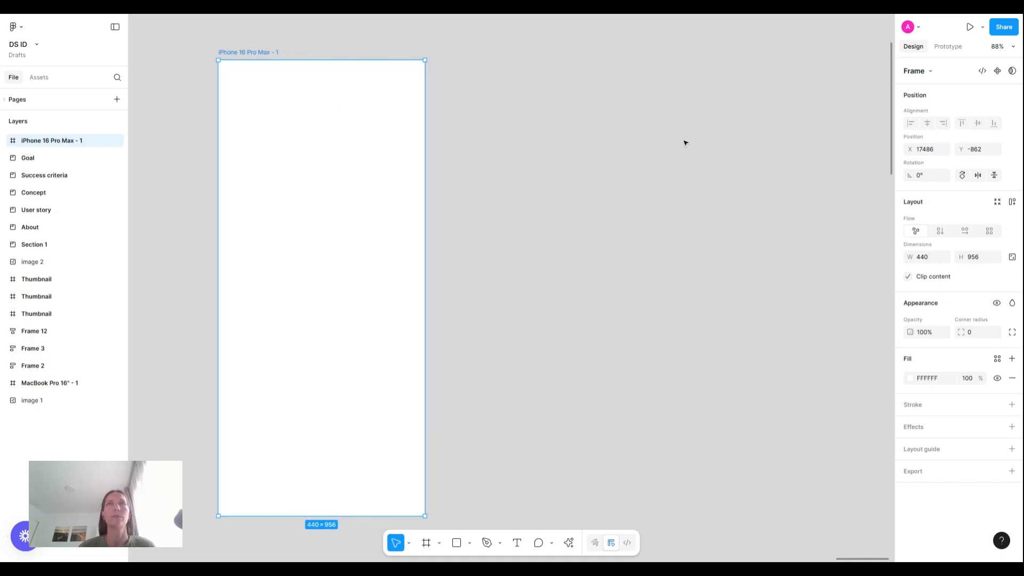
scroll(685, 154, left, 1)
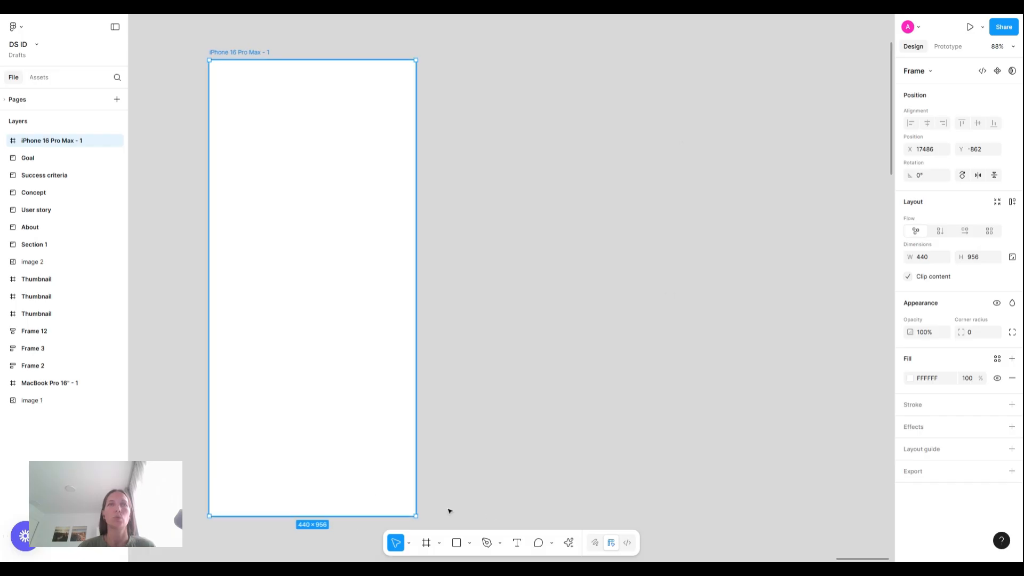
click(457, 542)
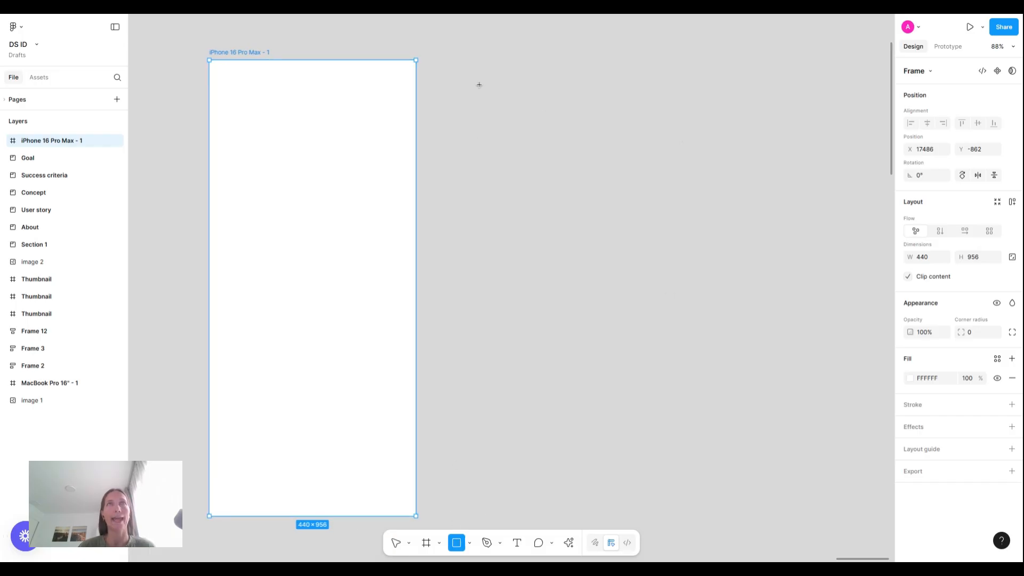
drag(477, 65, 676, 89)
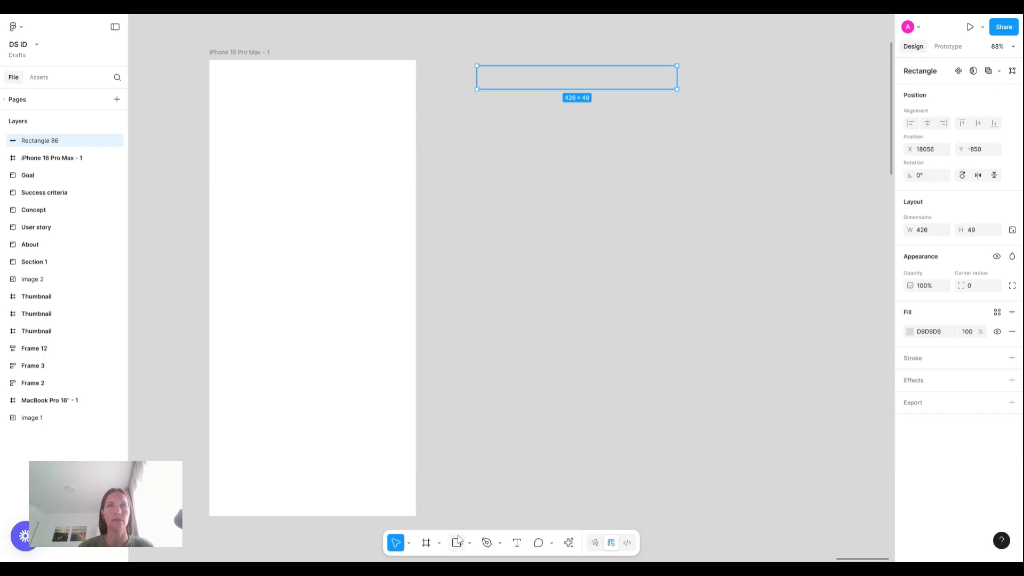
click(997, 314)
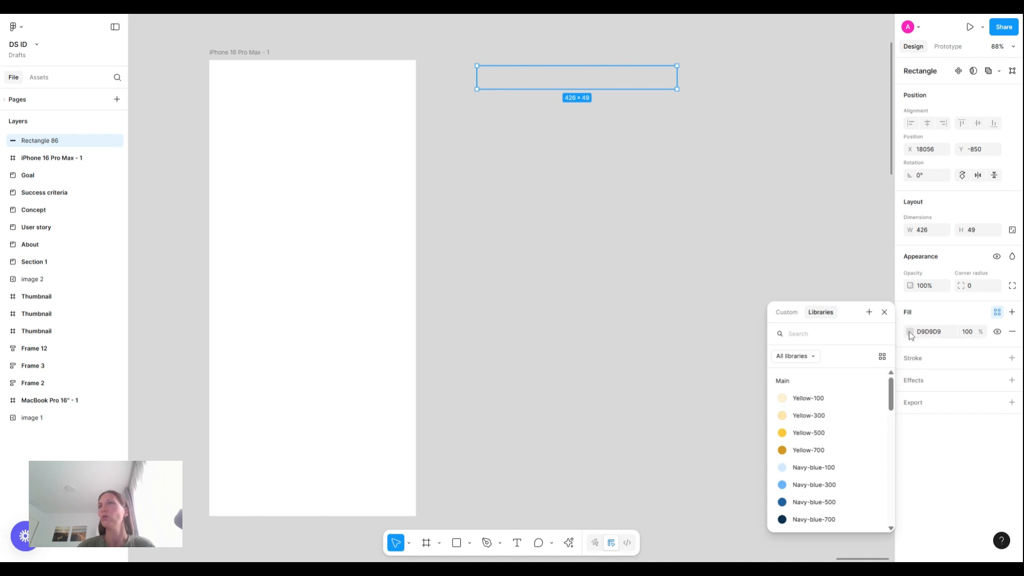
click(927, 332)
text(ff)
key(Return)
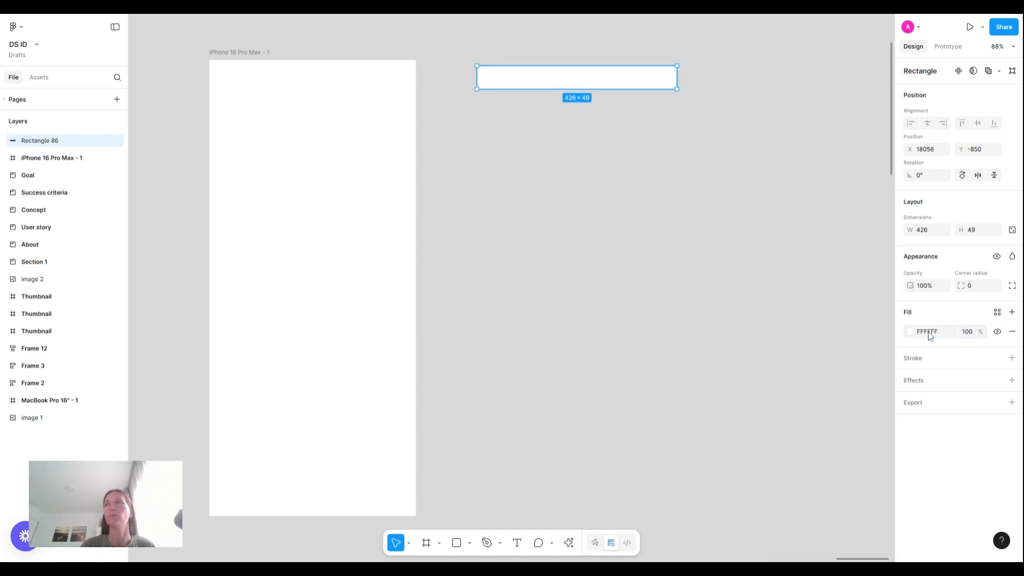
Step: Lay out a tall white rectangle beneath the bar and small white squares about 55 × 49 in a row beside it
drag(558, 86, 560, 508)
click(784, 189)
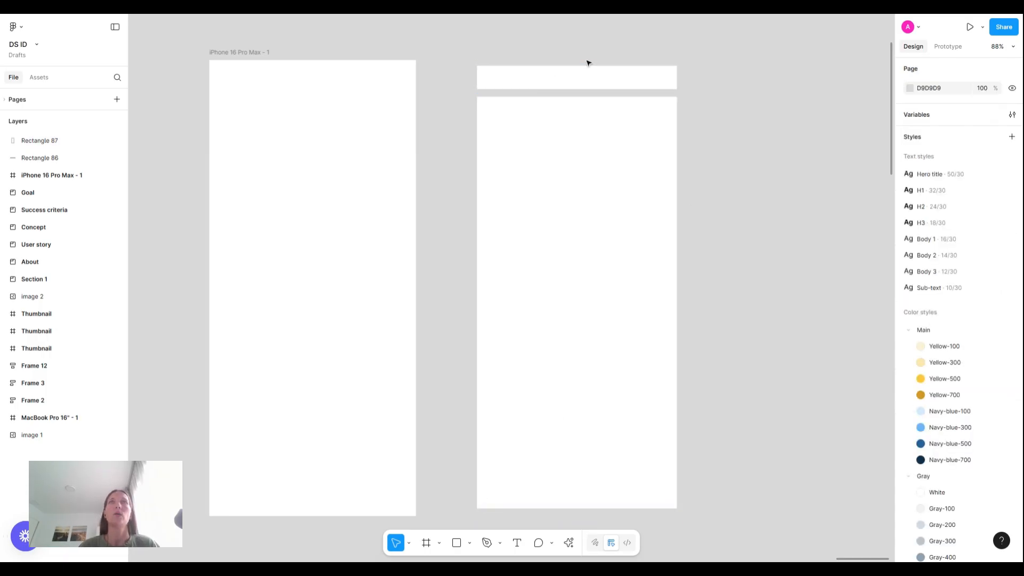
click(519, 76)
drag(519, 76, 569, 83)
scroll(763, 492, right, 5)
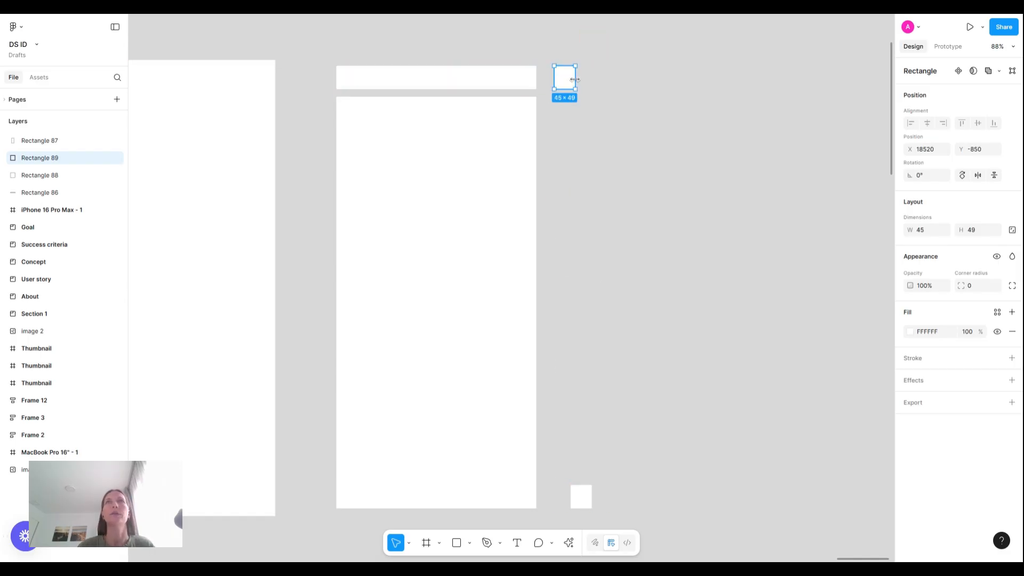
drag(576, 80, 581, 80)
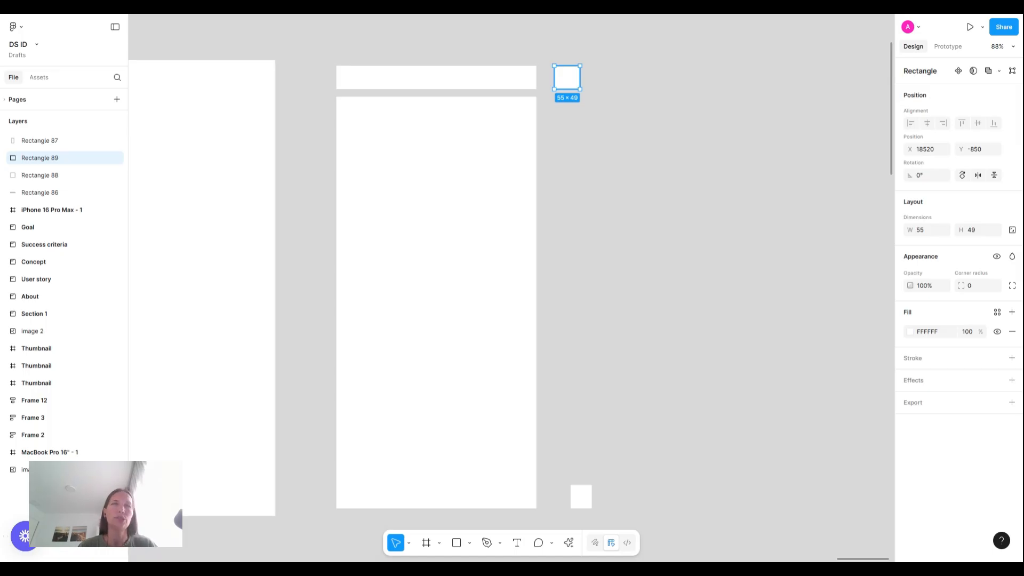
drag(569, 85, 645, 83)
click(647, 173)
scroll(647, 173, left, 5)
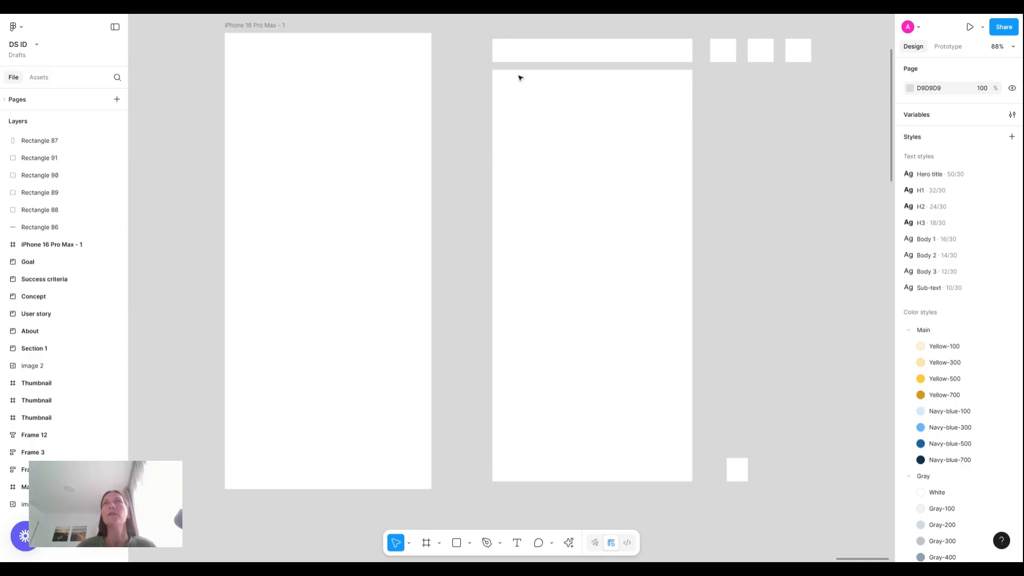
Step: Delete all the placeholder rectangles beside the iPhone 16 Pro Max frame
drag(480, 35, 818, 519)
key(Delete)
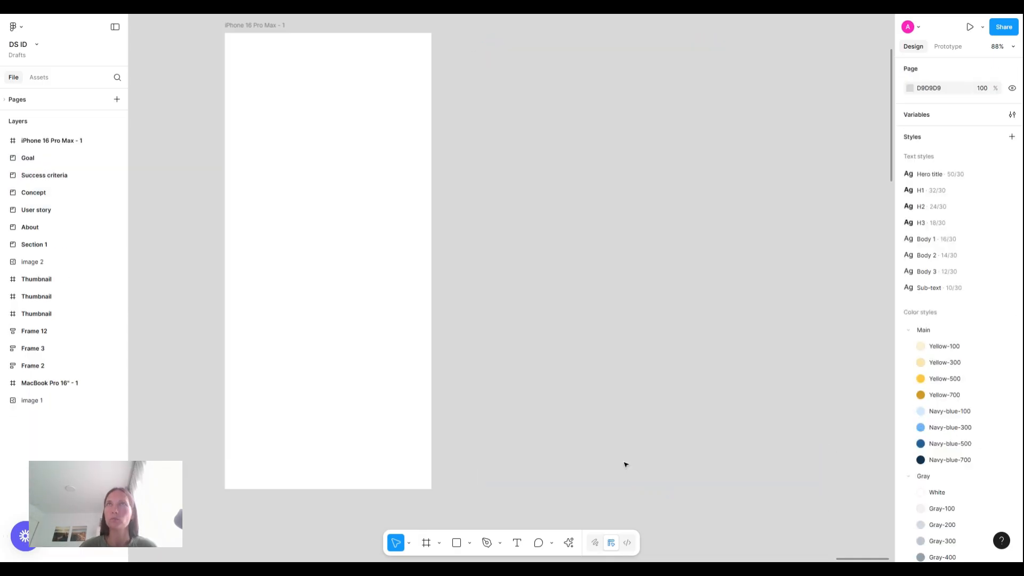
Step: Add a text layer reading "filter" beside the phone frame and set its font to Font Awesome 6 Pro
click(517, 542)
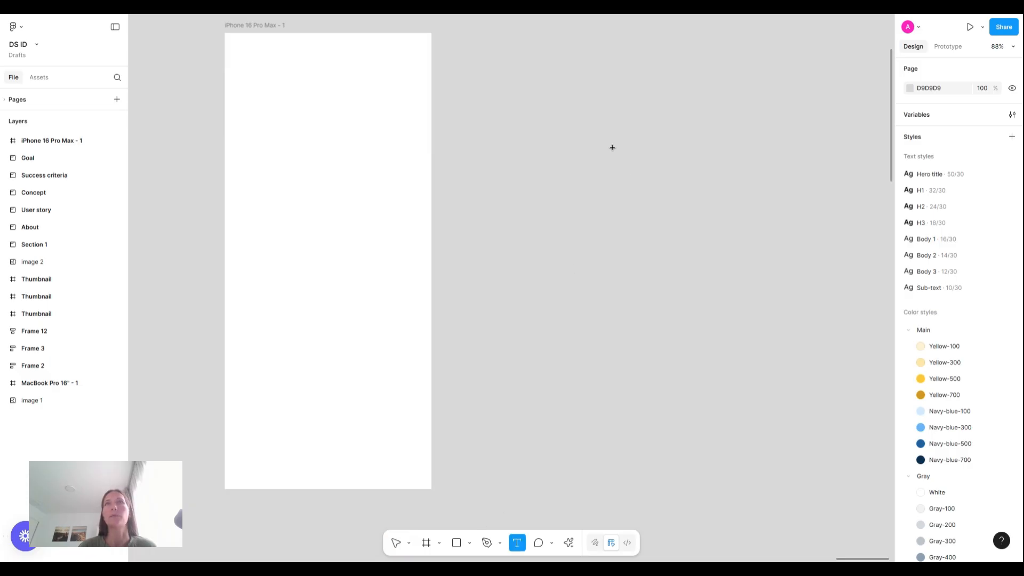
click(610, 115)
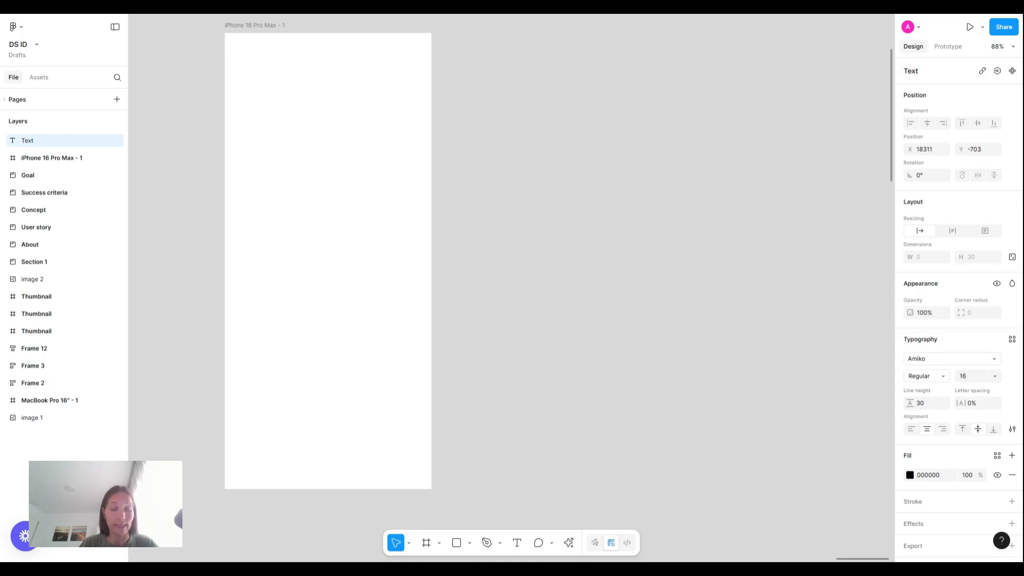
text(filter)
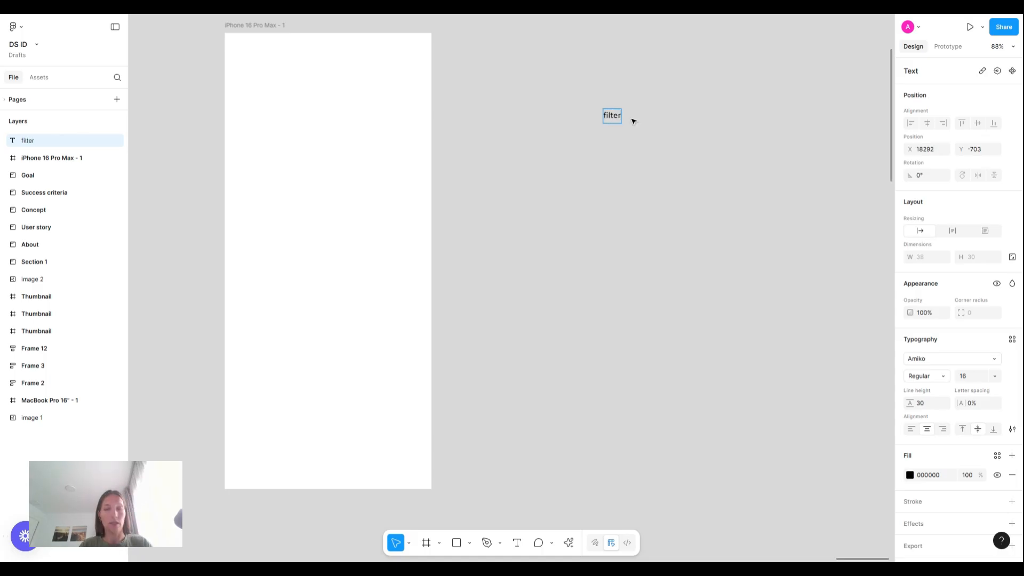
key(ctrl+a)
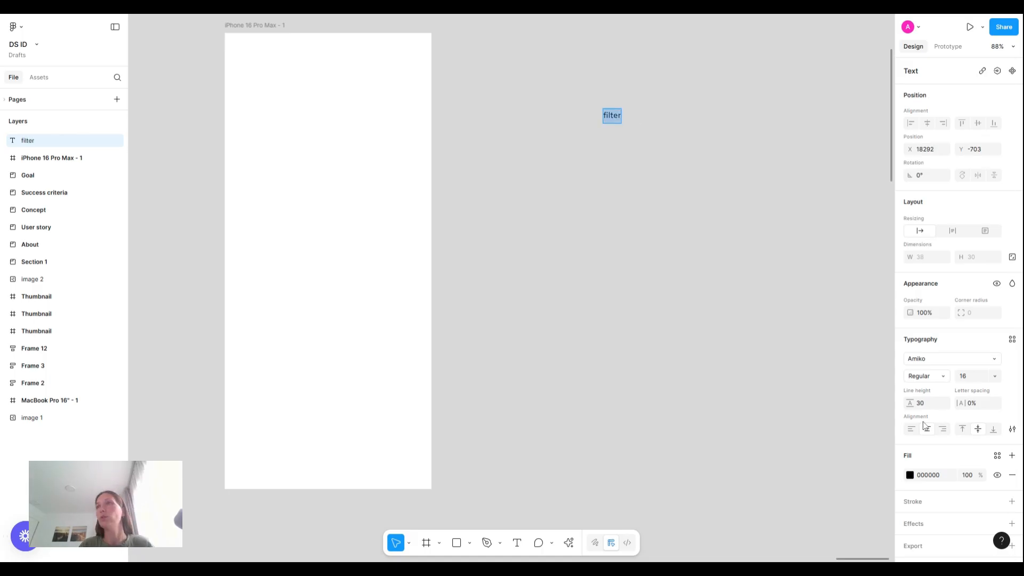
click(969, 362)
text(font)
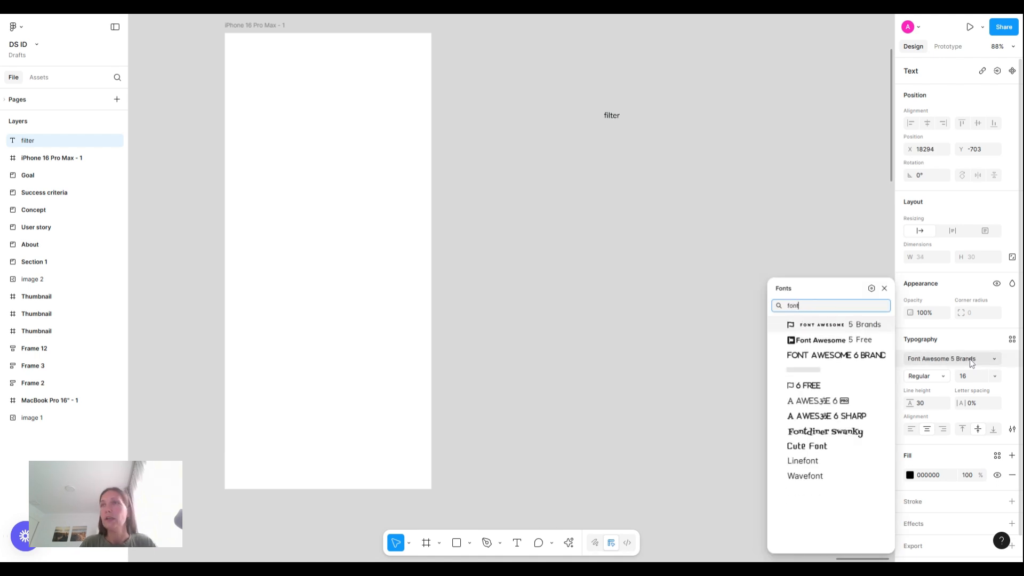
click(842, 401)
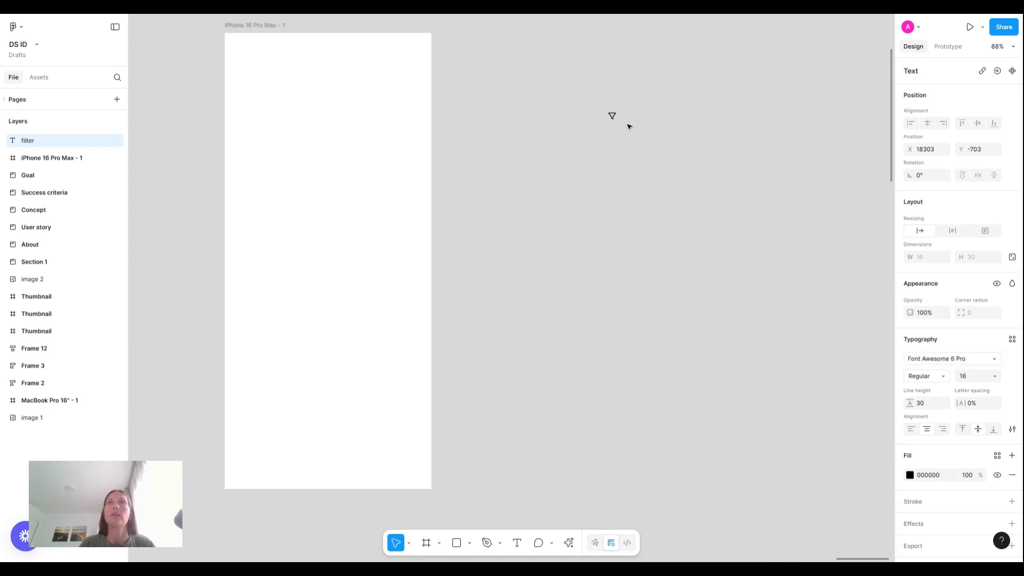
Step: Wrap the filter icon in an auto layout frame with 12 horizontal and 16 vertical padding
click(611, 116)
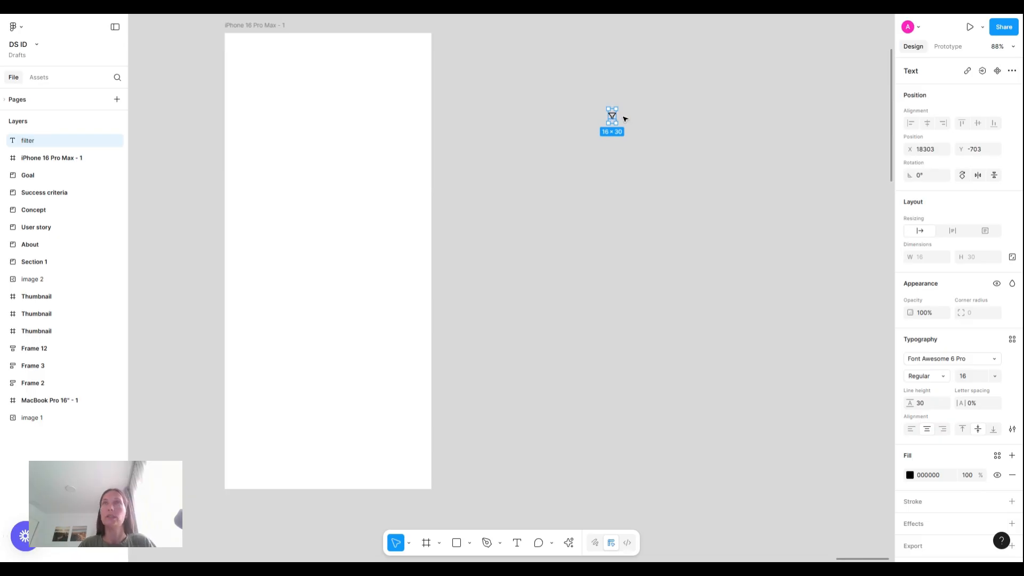
key(shift+a)
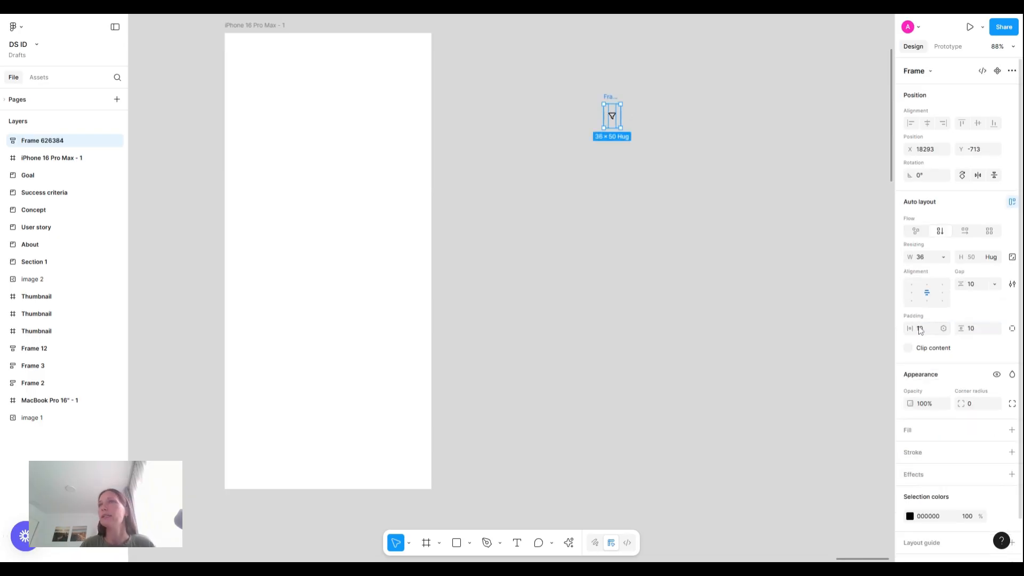
click(920, 328)
text(12)
click(975, 330)
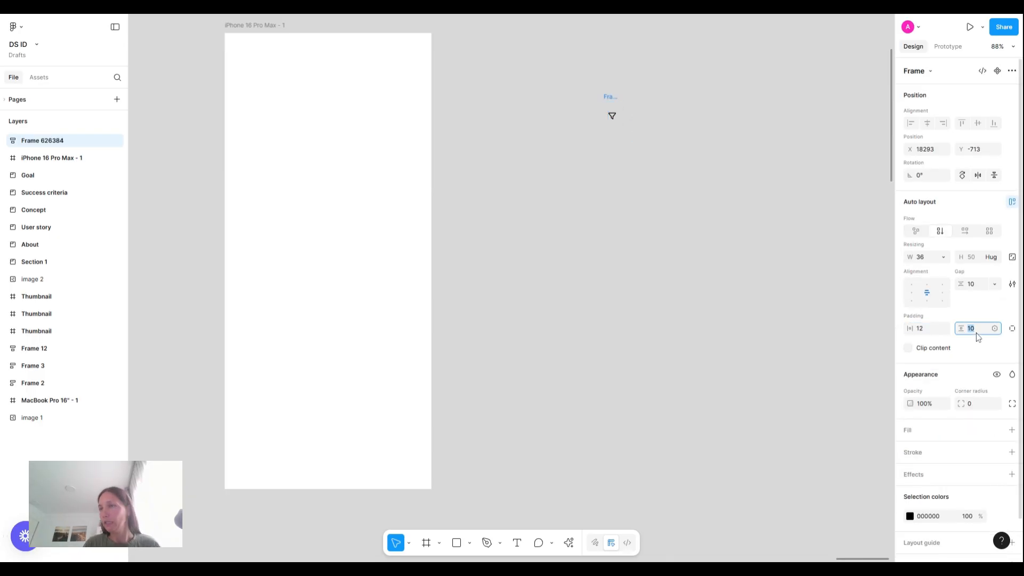
key(Return)
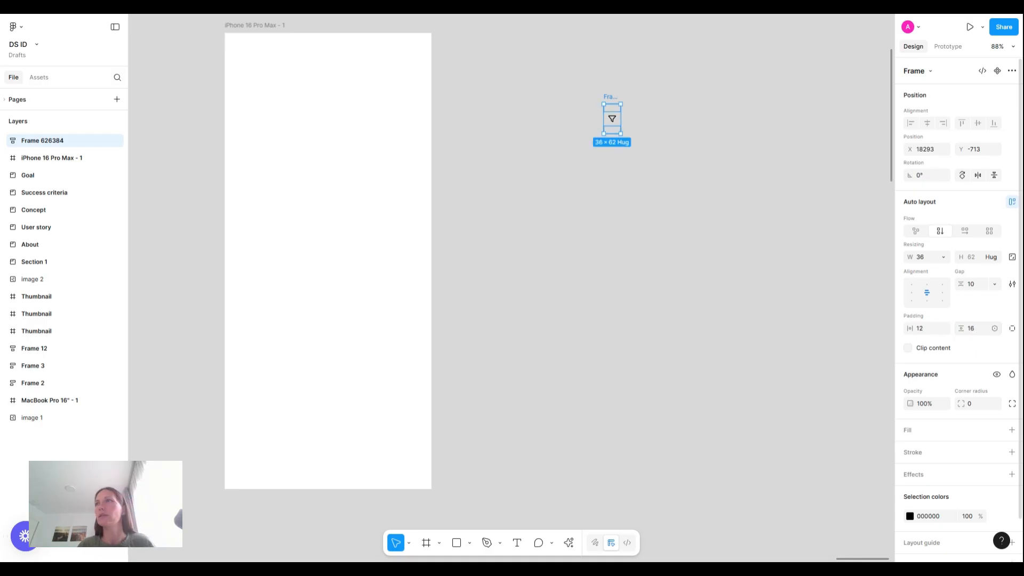
Step: Set the font size of the filter icon inside the auto layout frame to 24
scroll(618, 104, up, 5)
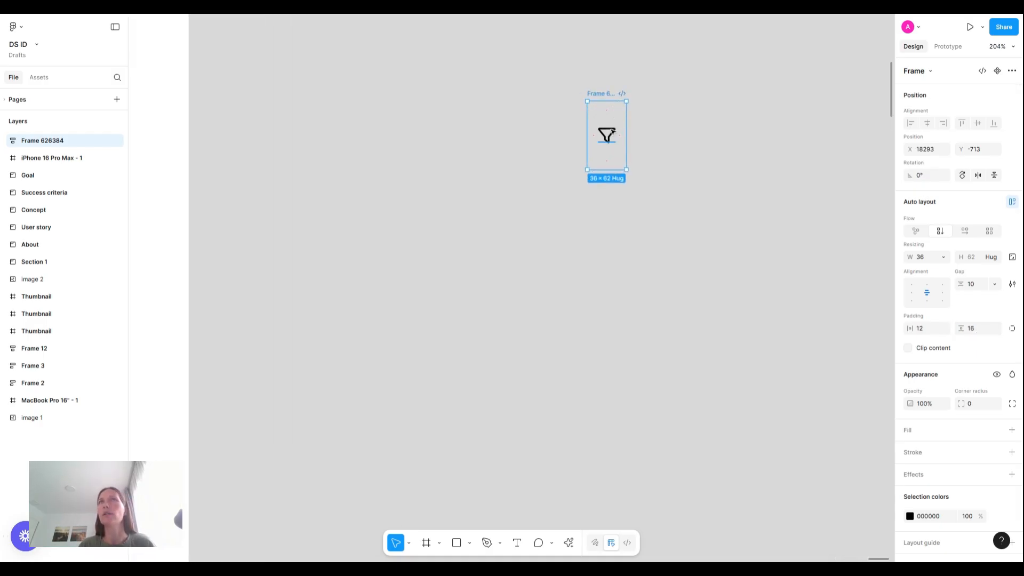
click(612, 131)
double_click(612, 131)
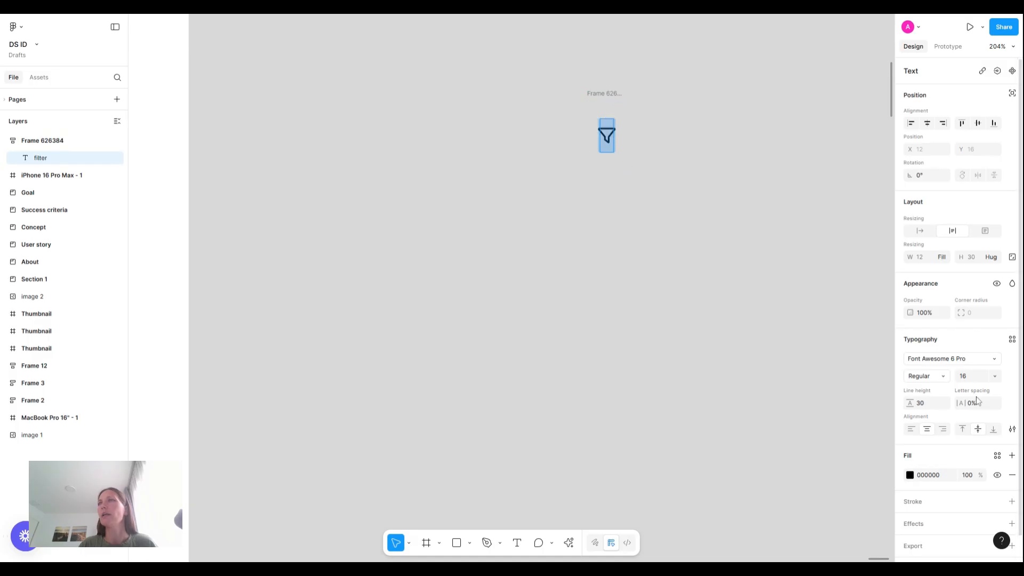
click(969, 379)
text(18)
key(Return)
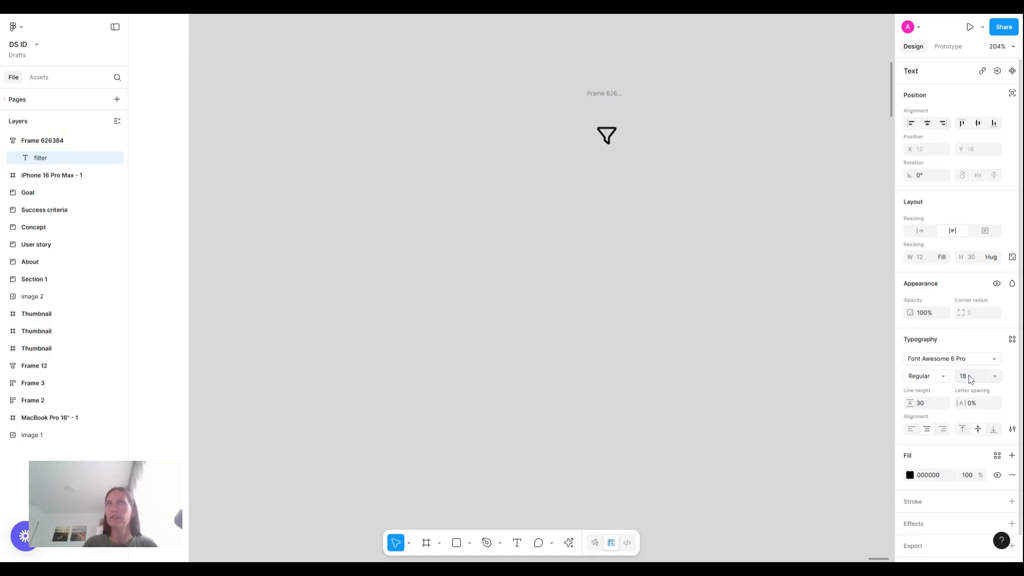
click(969, 379)
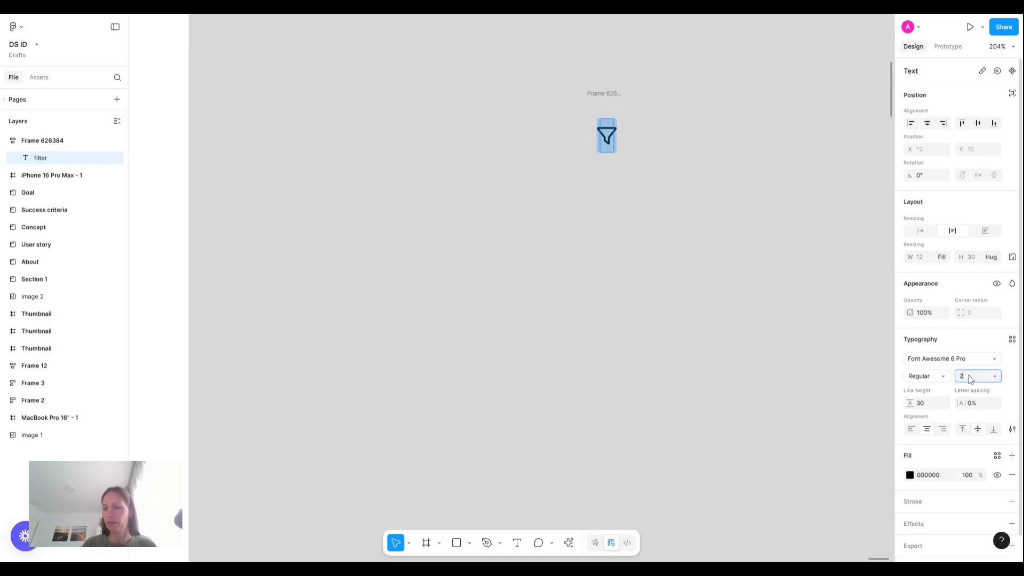
text(24)
key(Return)
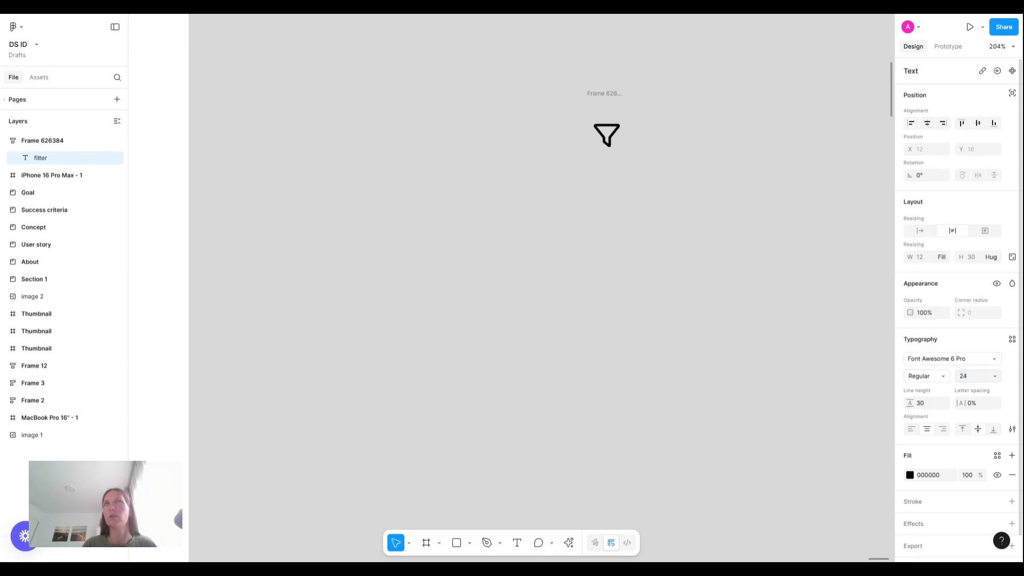
Step: Resize the filter icon's auto layout frame to 48 wide and 48 high
click(601, 92)
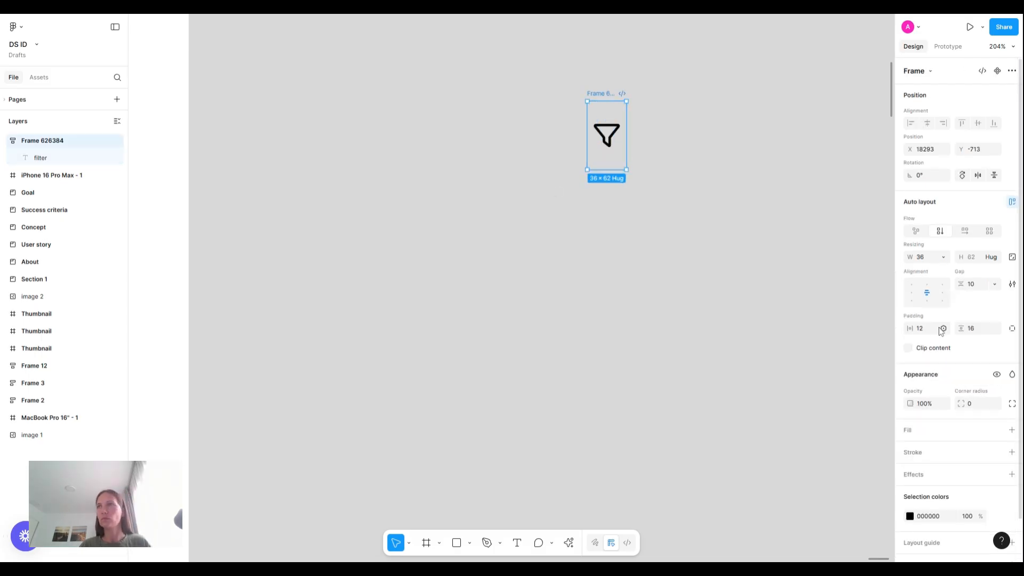
click(922, 258)
text(48)
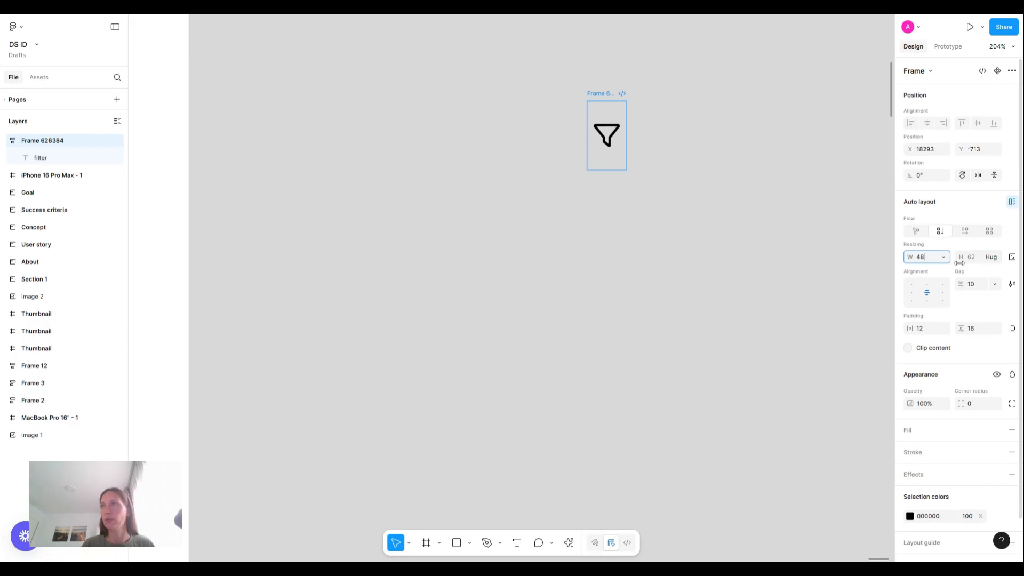
click(979, 257)
text(48)
key(Return)
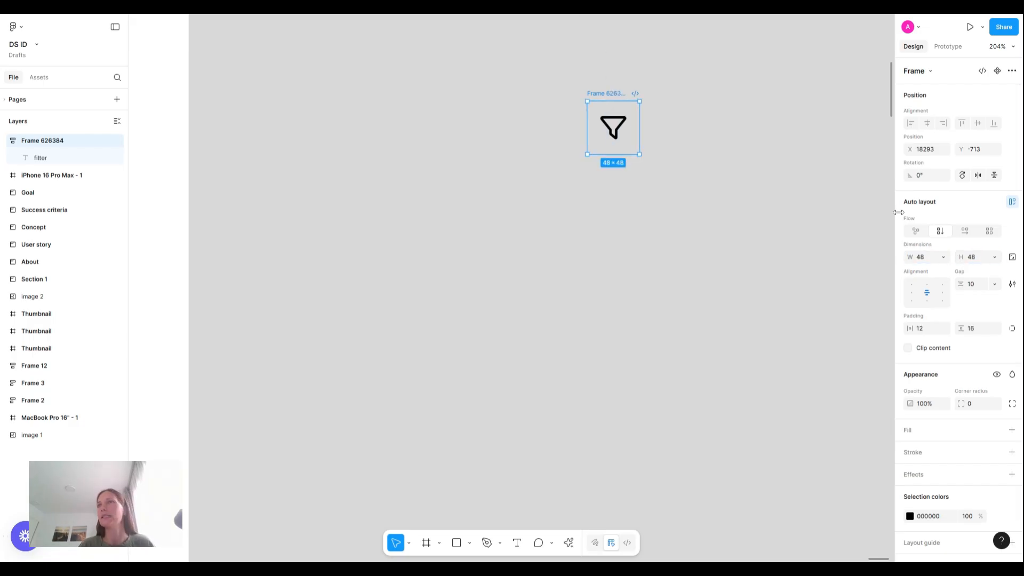
Step: Give the filter icon's frame a corner radius of 8 and a black 000000 fill
click(972, 405)
text(8)
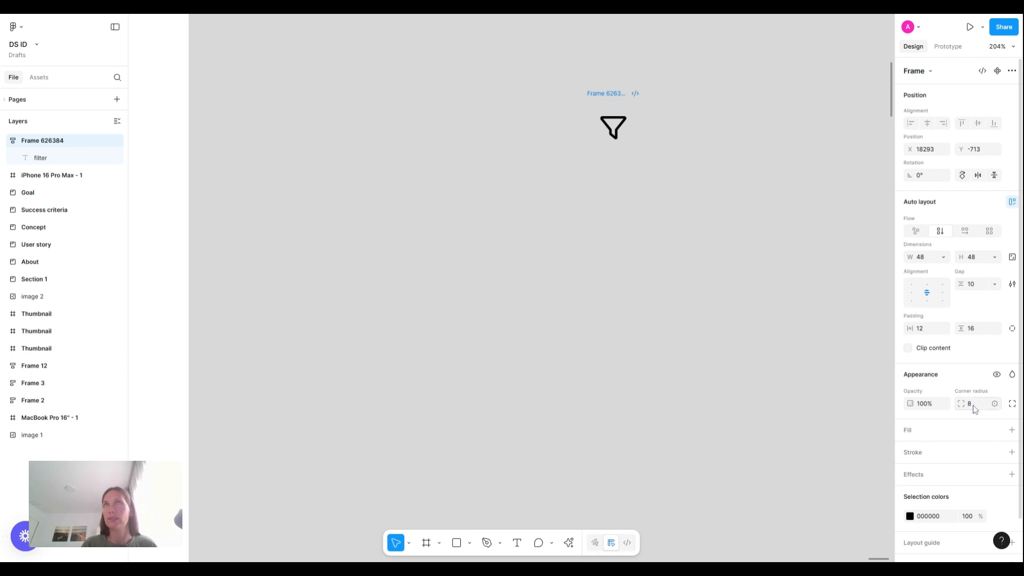
key(Return)
click(1012, 430)
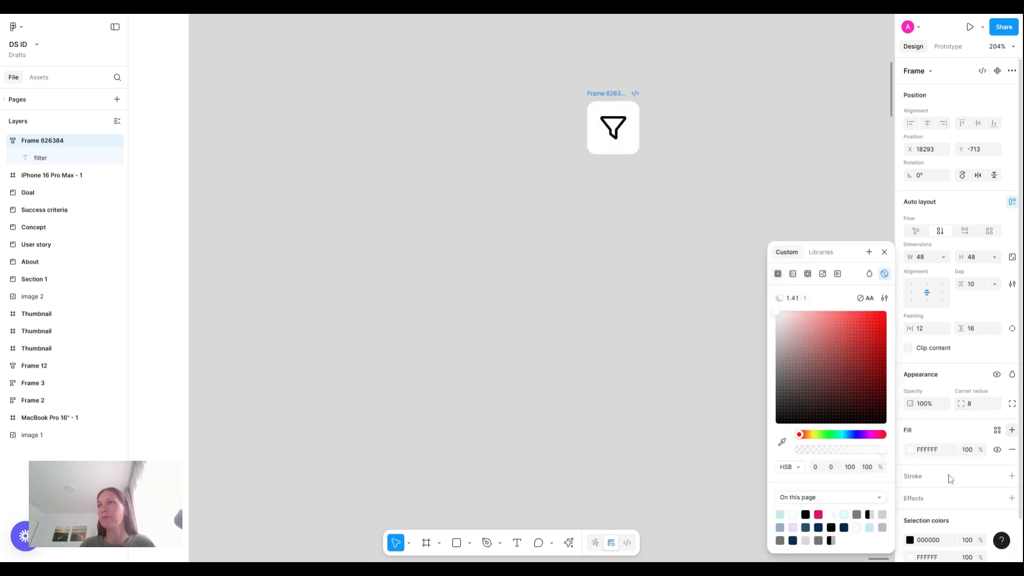
drag(759, 433, 740, 446)
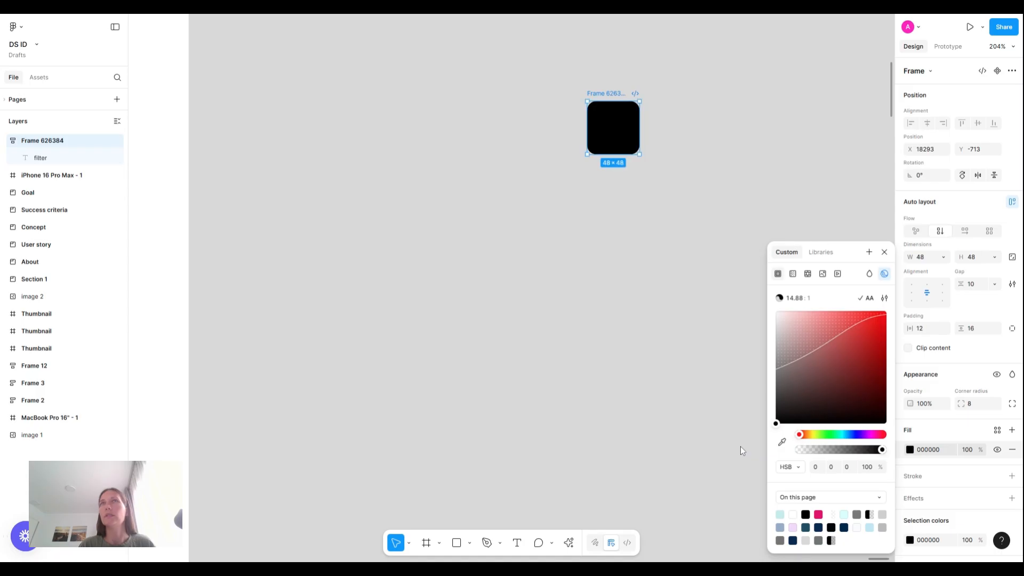
Step: Change the fill colour of the filter icon inside the black frame to white
click(617, 125)
click(909, 475)
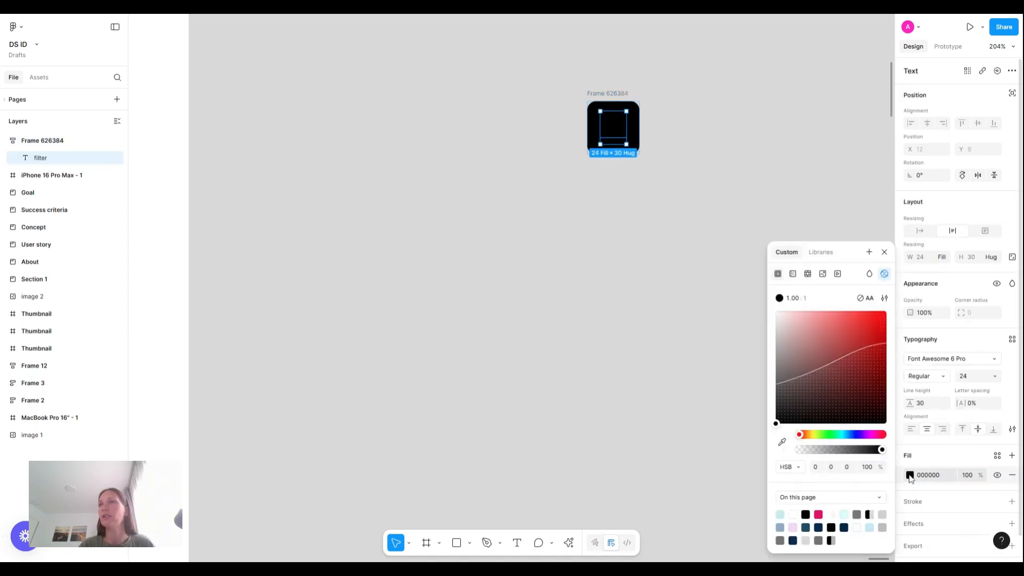
drag(808, 345, 759, 296)
click(704, 128)
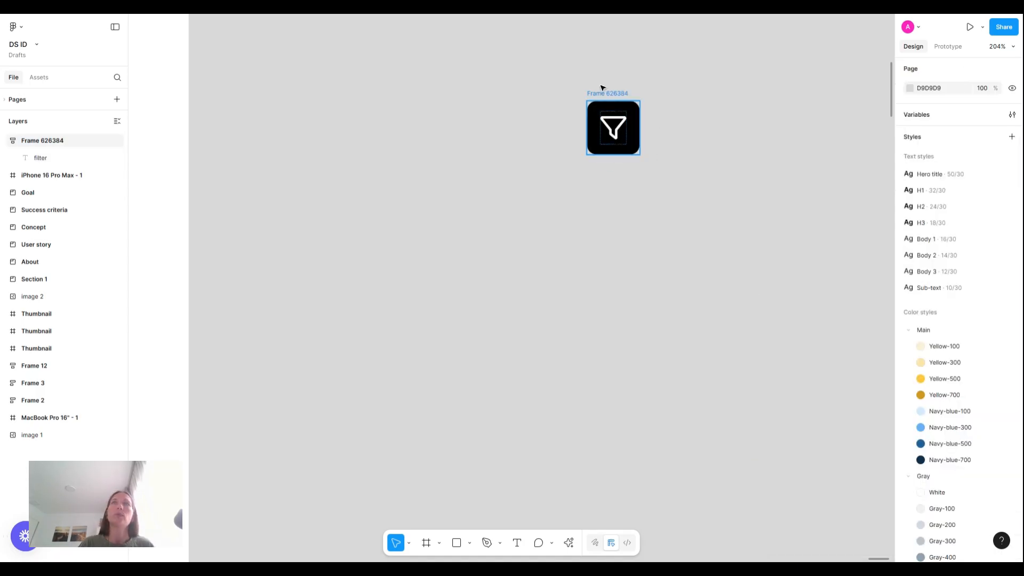
Step: Move the black filter button frame about 147 px to the left on the canvas
click(610, 95)
double_click(609, 95)
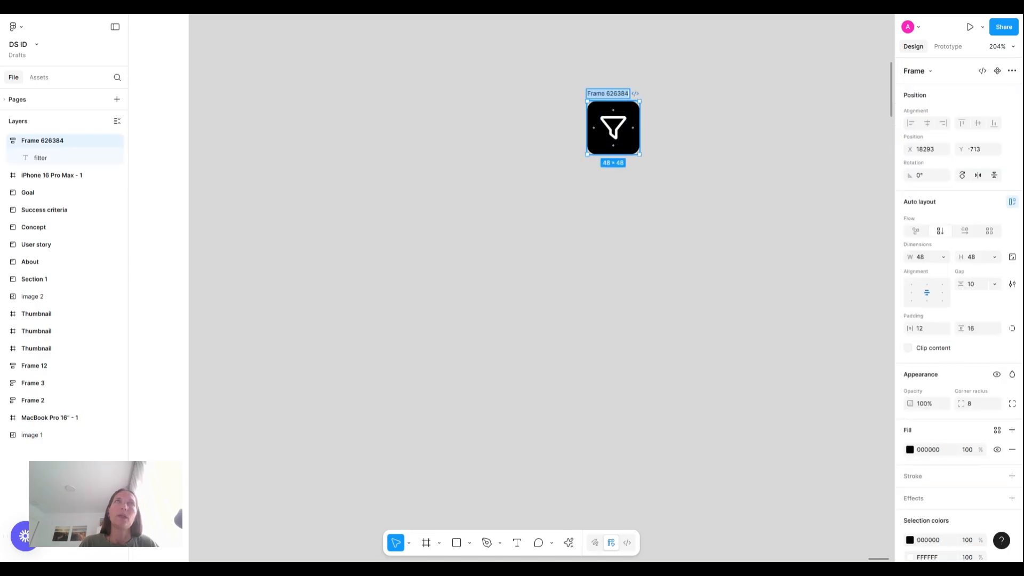
click(500, 80)
drag(616, 96, 456, 91)
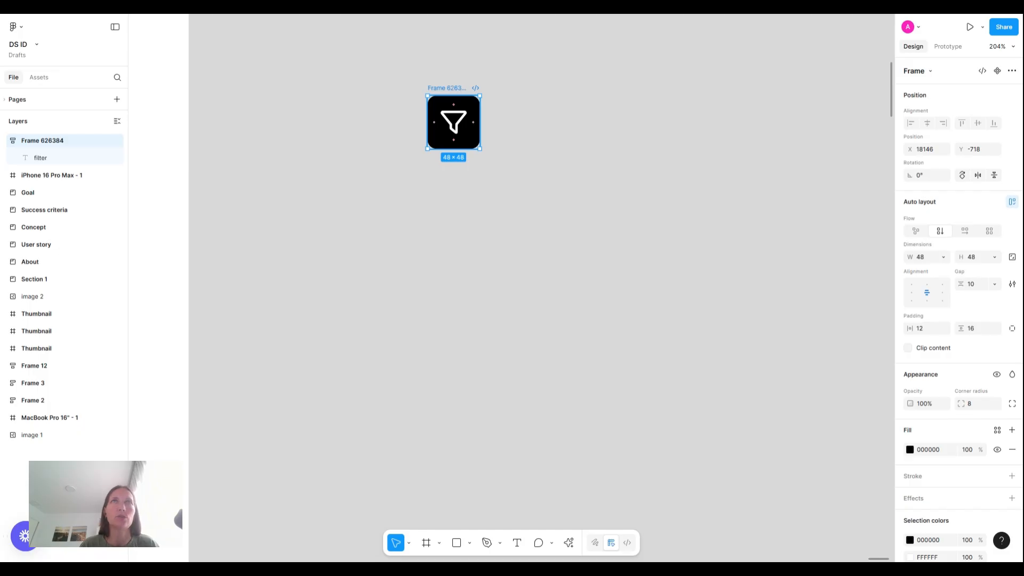
Step: Duplicate the filter button beside the original and change the copy's icon text to search
key(ctrl+d)
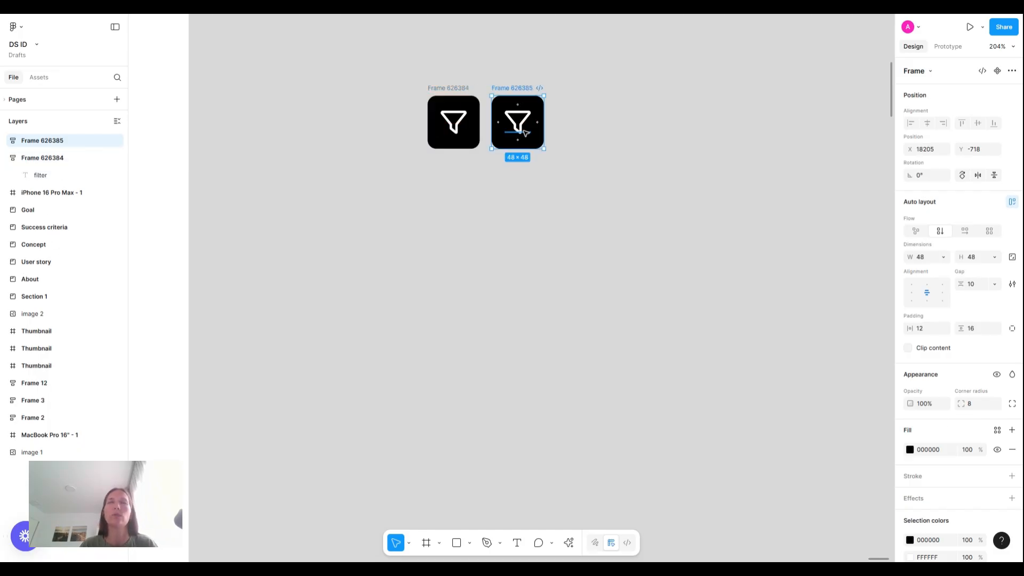
click(524, 130)
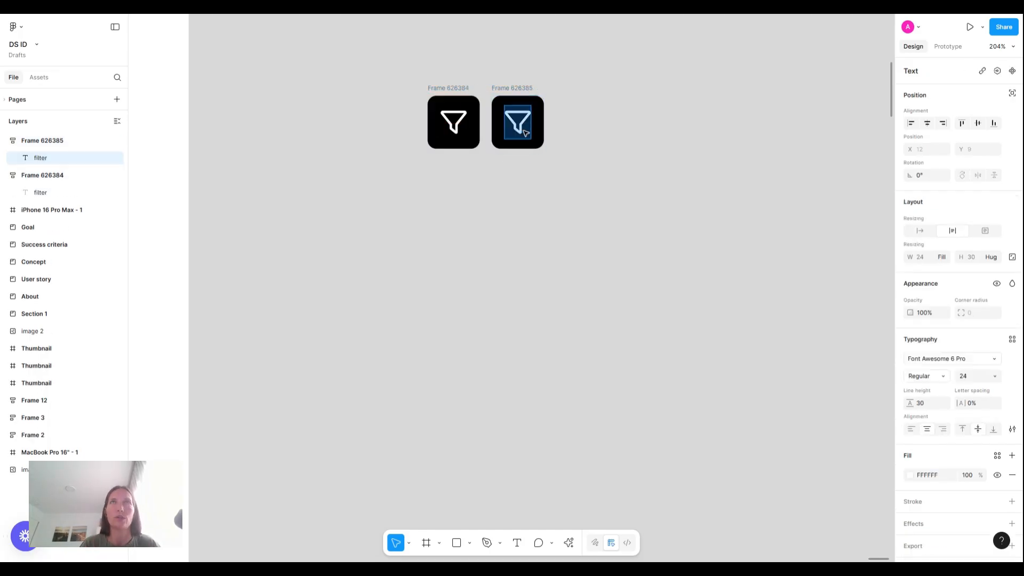
text(search)
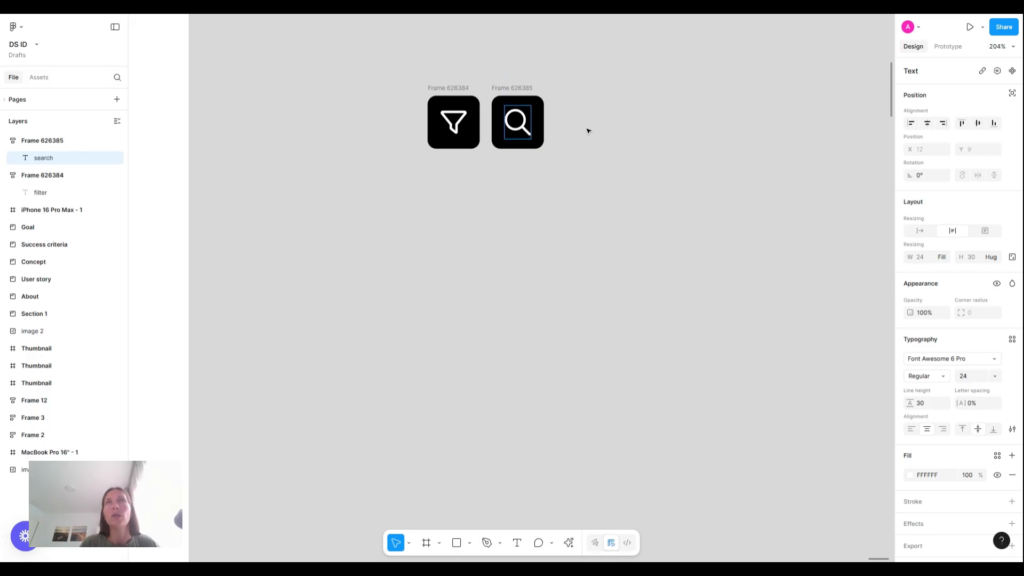
key(Escape)
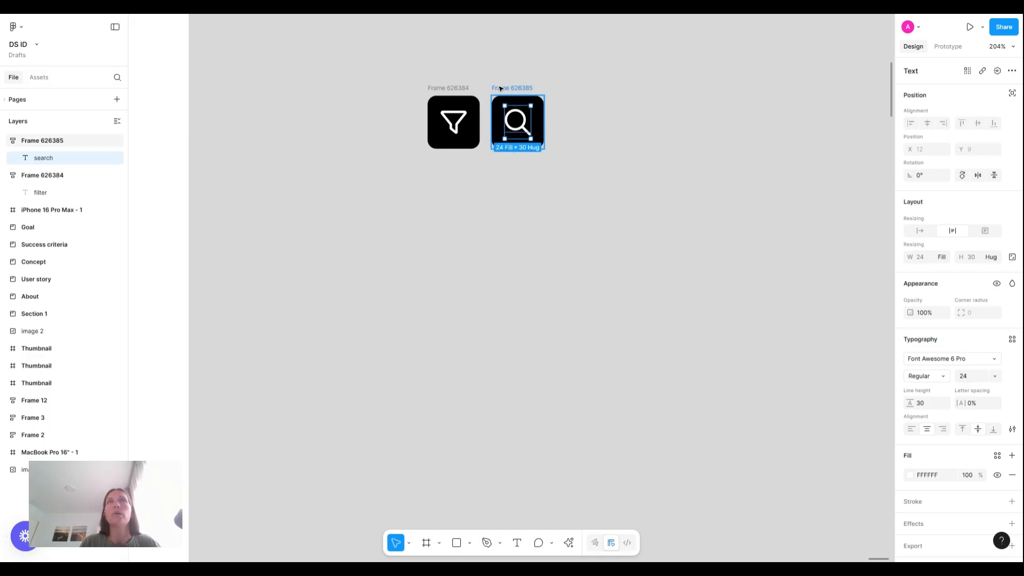
Step: Duplicate the search button to its right and change the copy's icon text to circle-user
click(499, 95)
drag(499, 94, 570, 94)
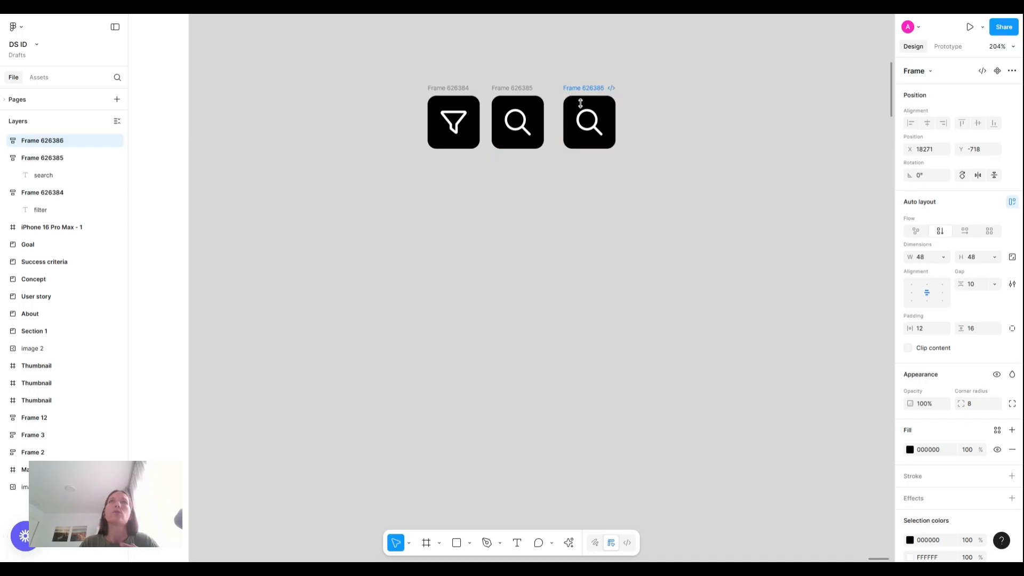
double_click(587, 113)
text(cir)
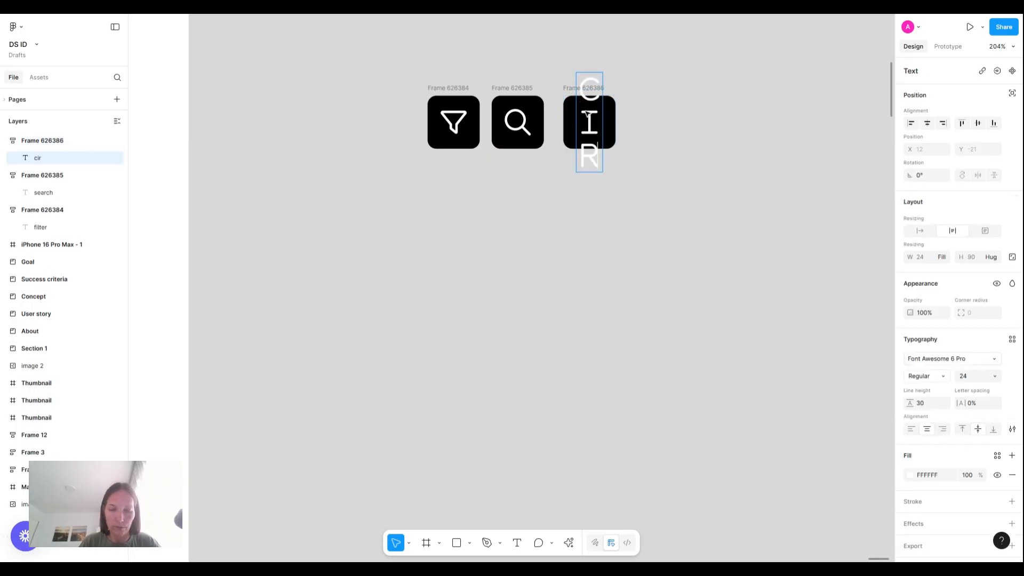
text(cle-user)
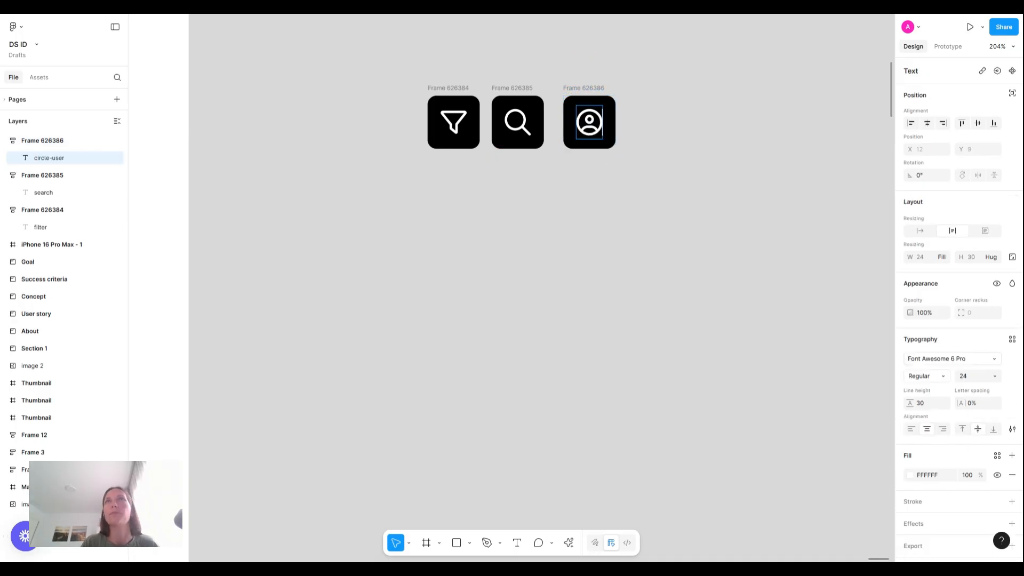
click(719, 179)
Step: Wrap the three icon buttons in one horizontal auto layout frame and place the search button before the filter button
drag(688, 208, 407, 75)
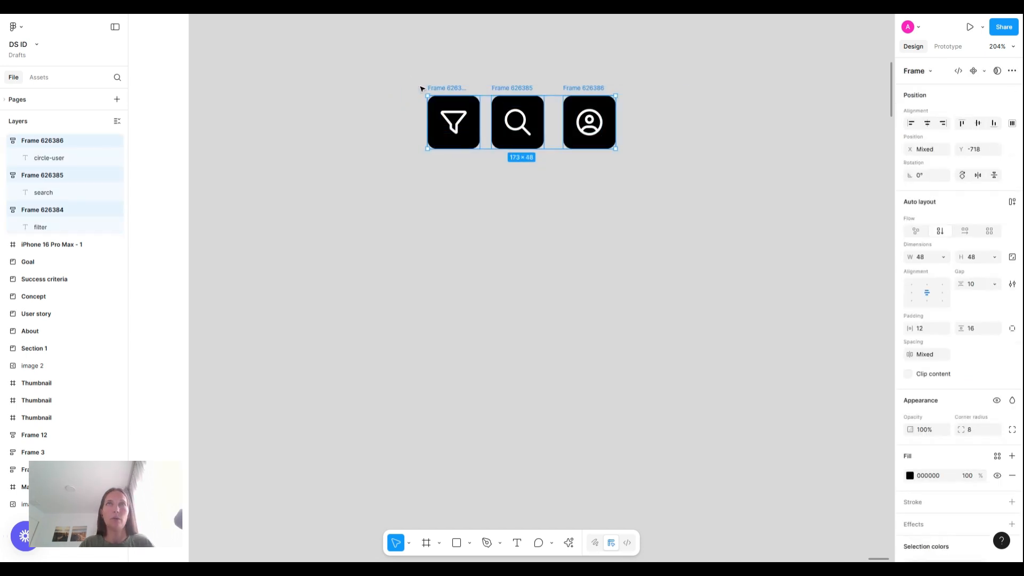
key(shift+a)
click(520, 124)
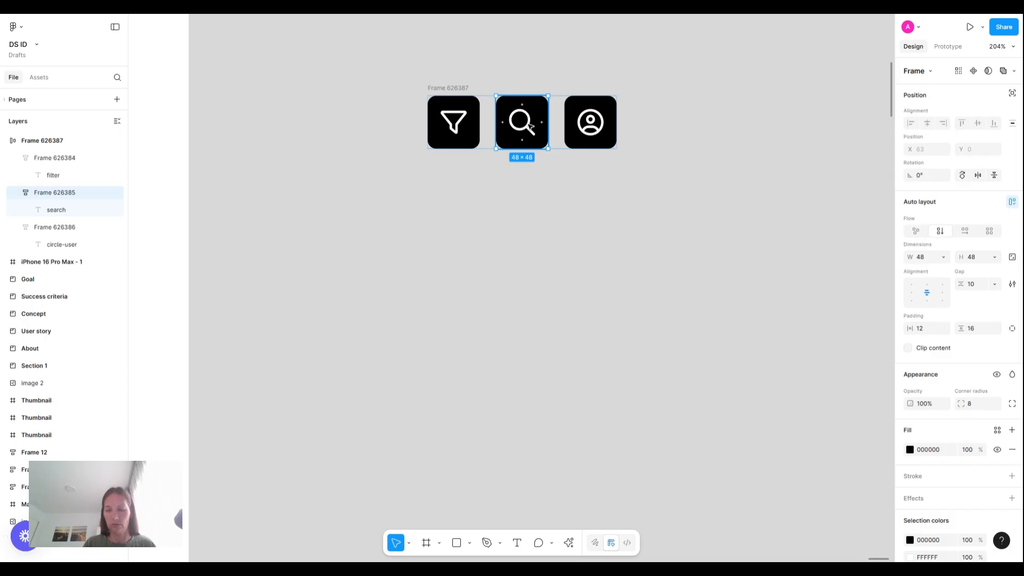
drag(529, 127, 407, 126)
click(370, 89)
click(456, 87)
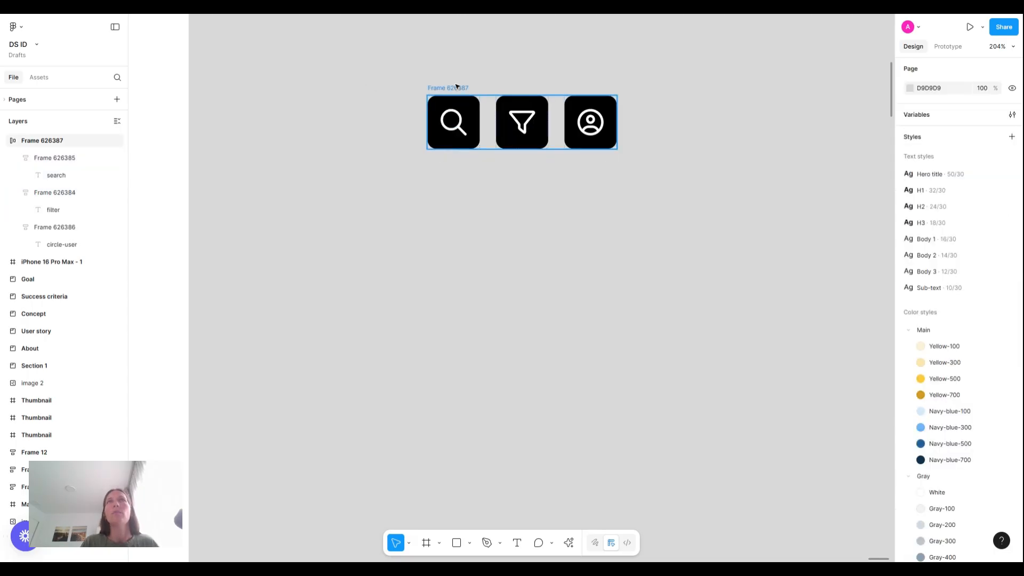
click(456, 87)
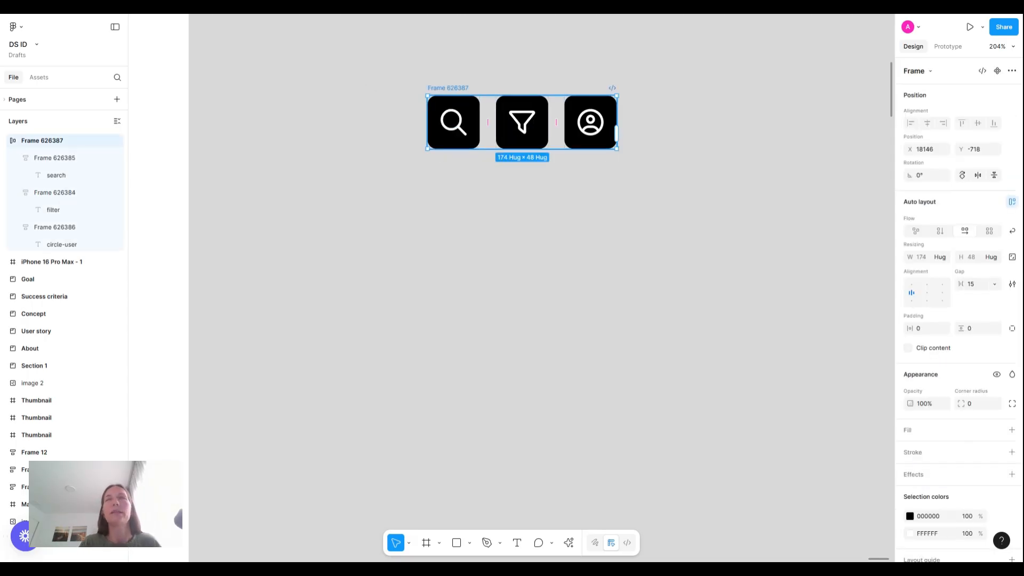
Step: Add a StorySnack text below the row of icon buttons, using the app name from the product concept section
scroll(473, 164, down, 5)
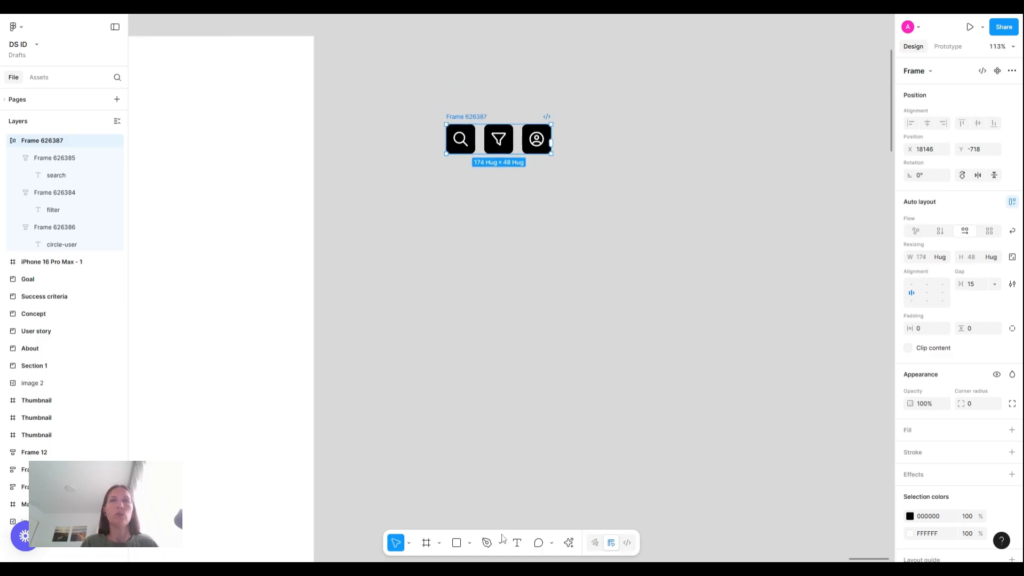
click(517, 542)
click(444, 211)
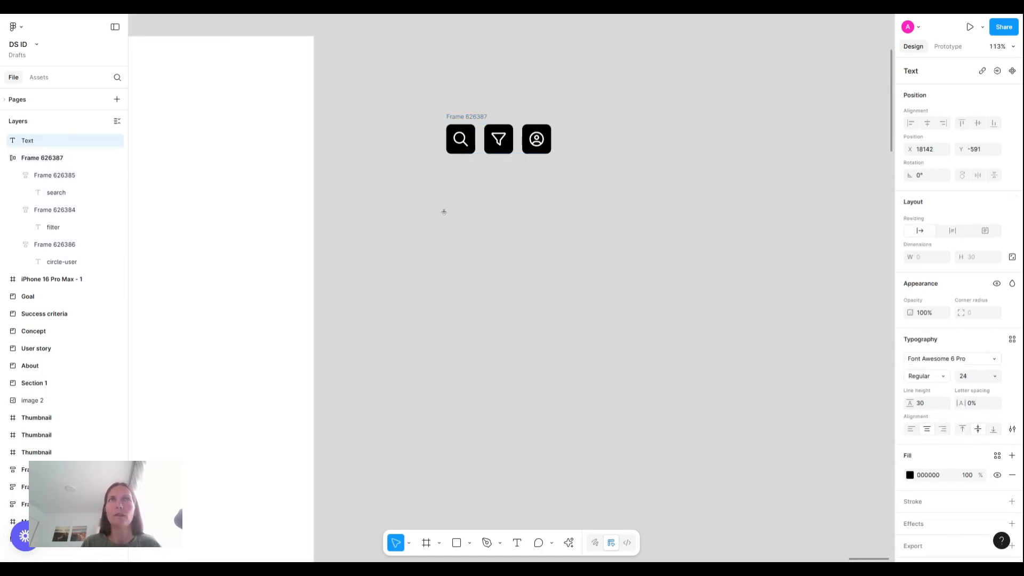
scroll(443, 211, left, 10)
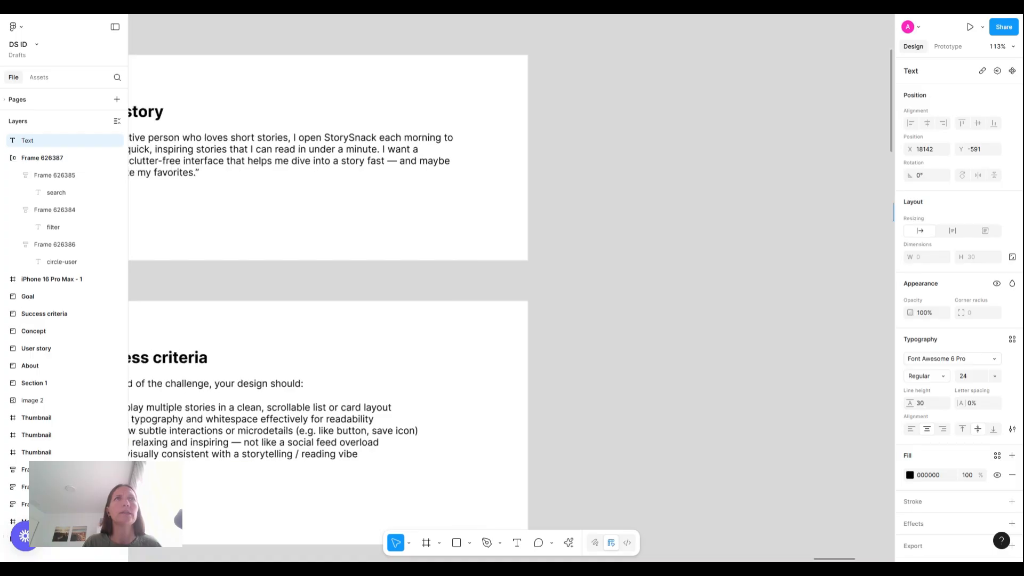
scroll(511, 292, left, 10)
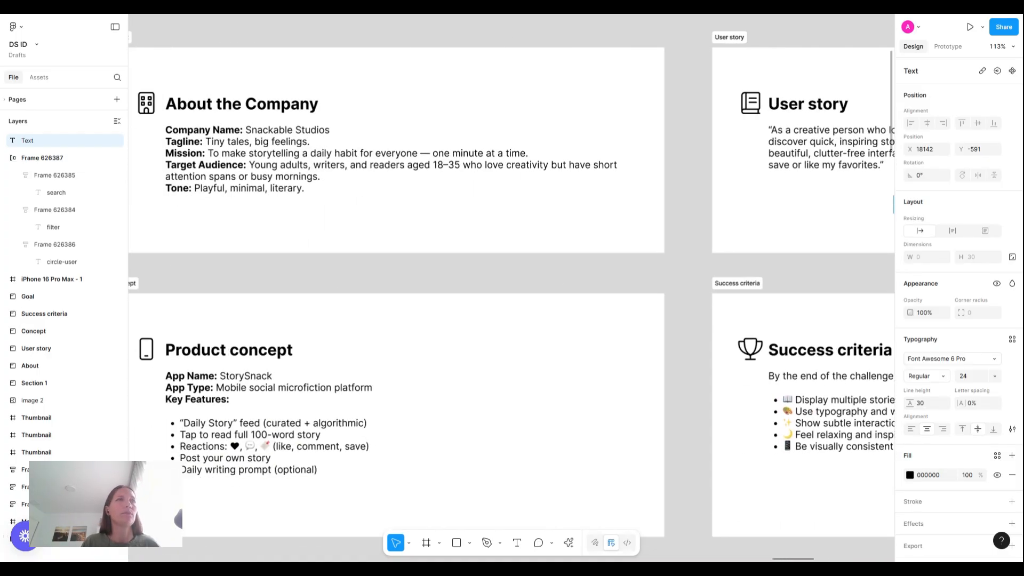
scroll(511, 292, right, 6)
scroll(552, 235, right, 10)
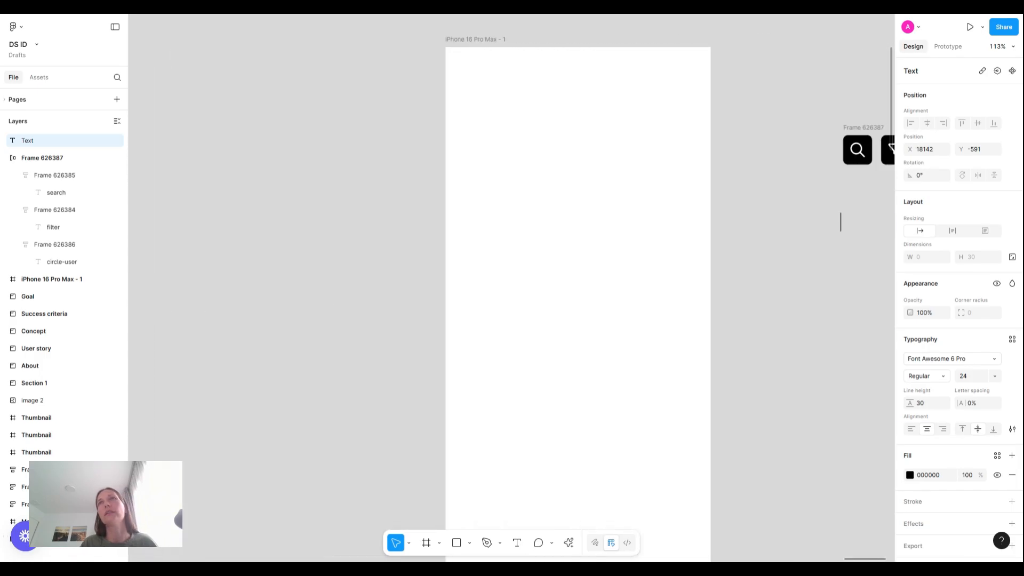
text(St)
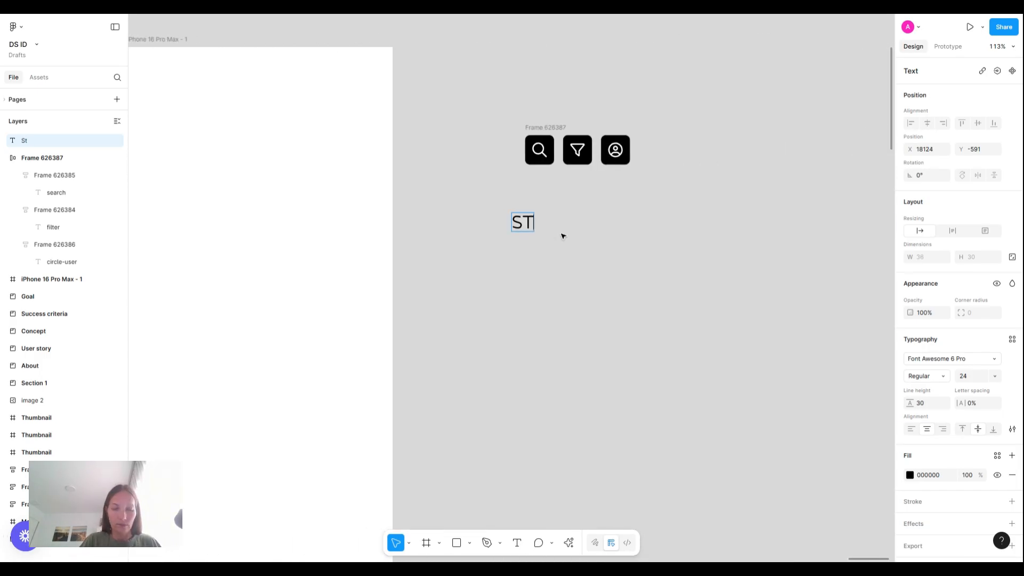
text(orySnack)
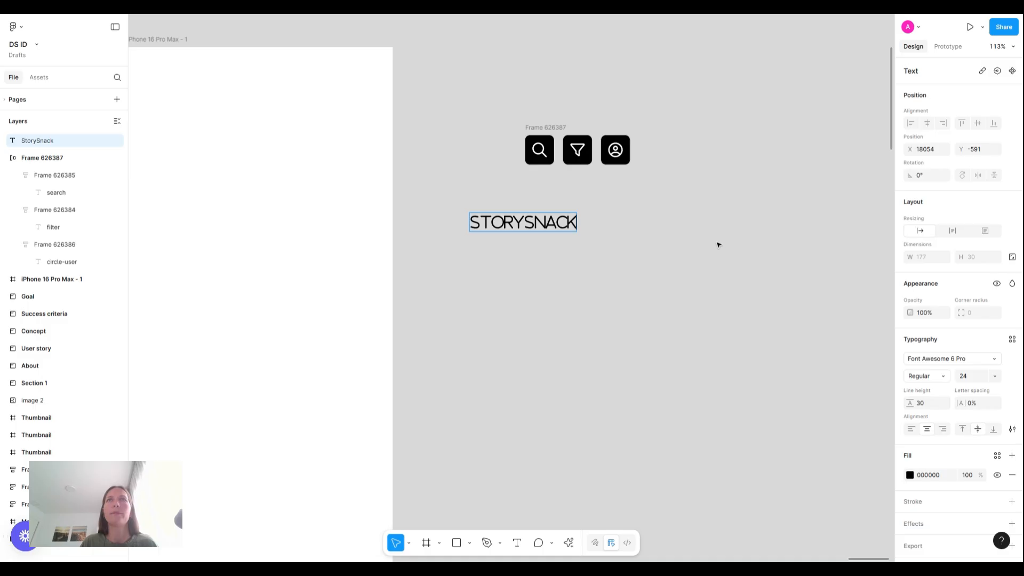
Step: Try the Aksara Bali Galang font in Regular on the whole StorySnack text
key(ctrl+a)
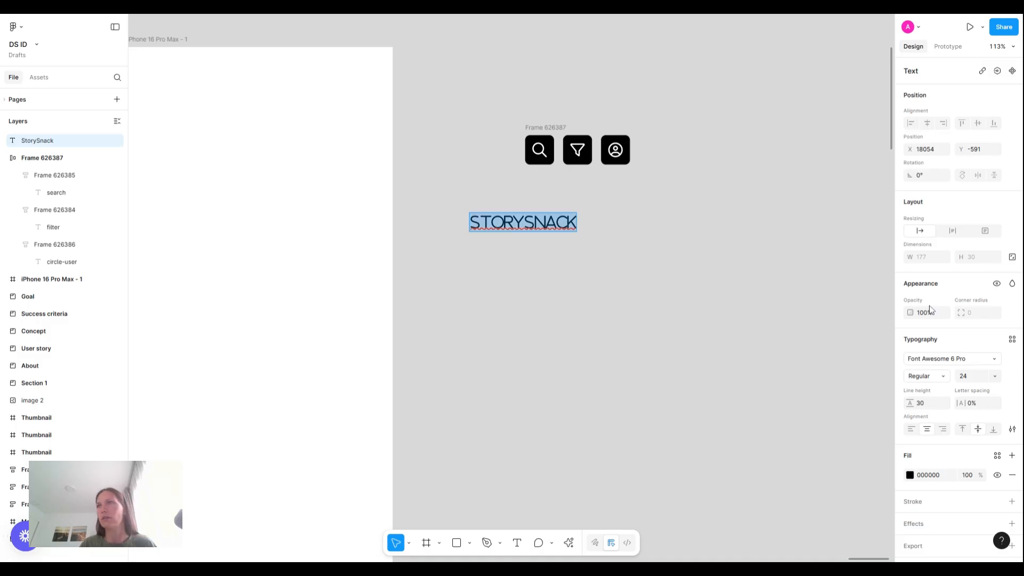
click(980, 363)
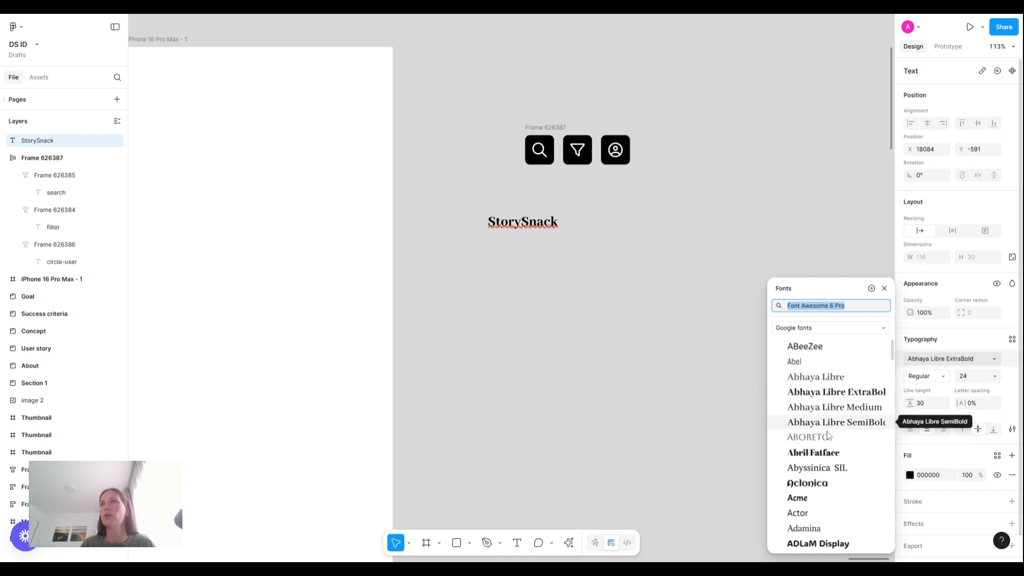
scroll(824, 427, down, 3)
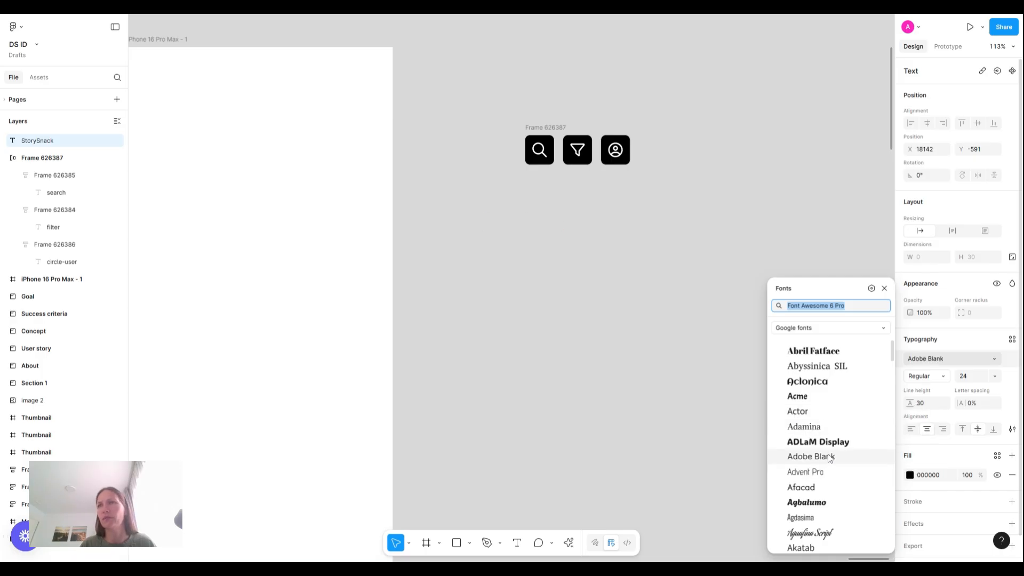
scroll(814, 474, down, 3)
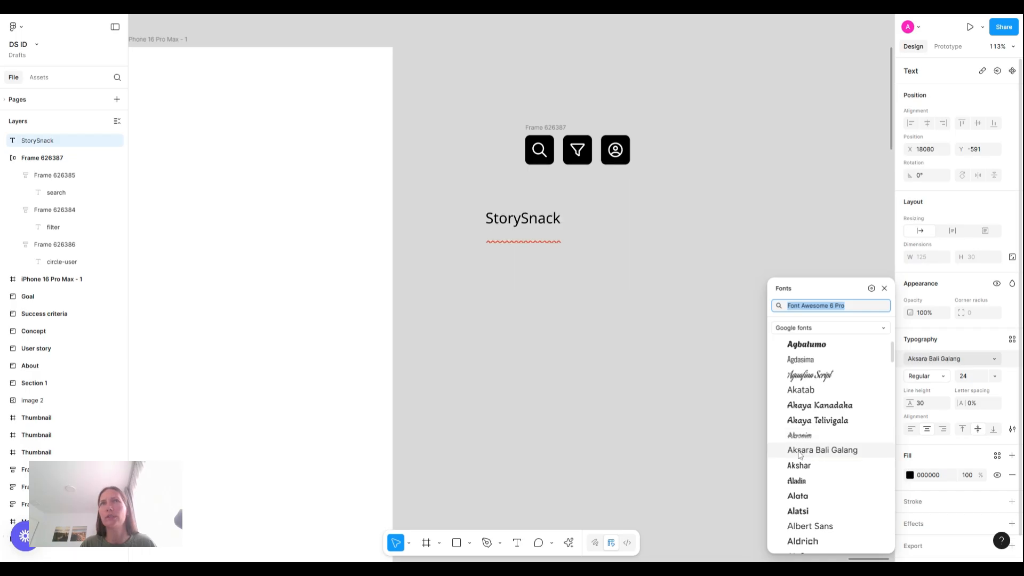
click(800, 454)
click(926, 376)
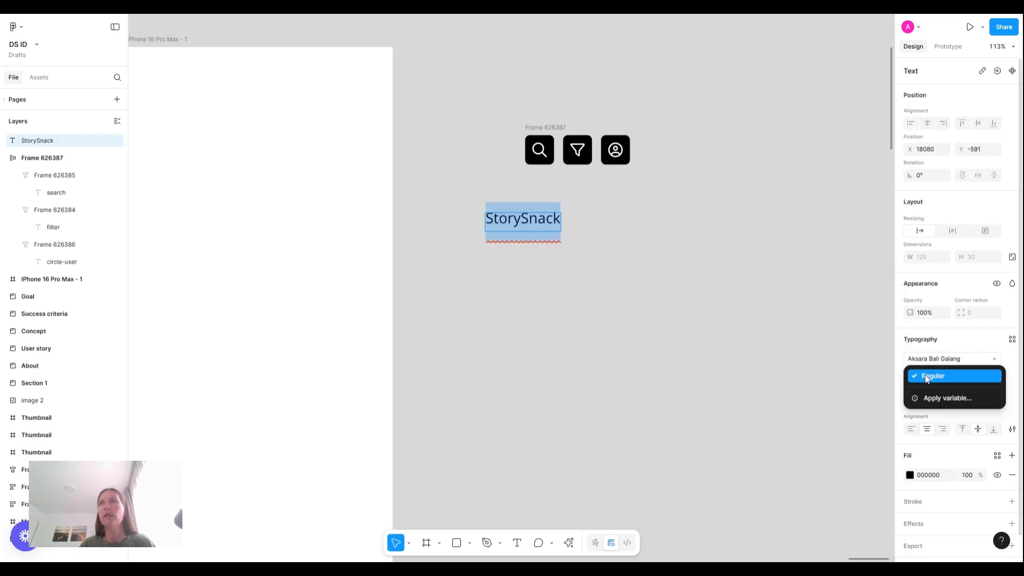
click(932, 376)
Step: Try the Alata font on the StorySnack text and look at its available weights
click(949, 358)
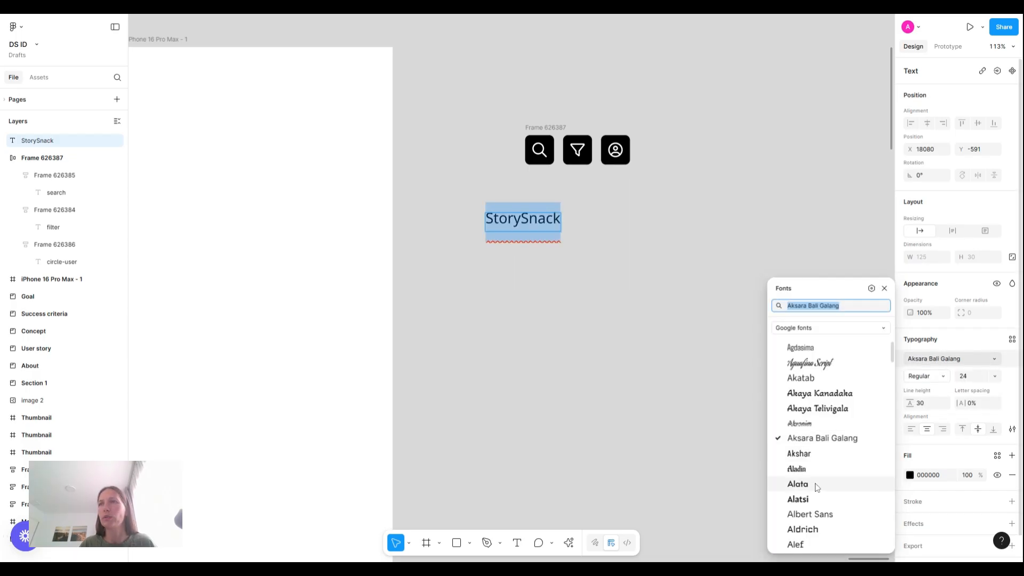
scroll(822, 482, down, 1)
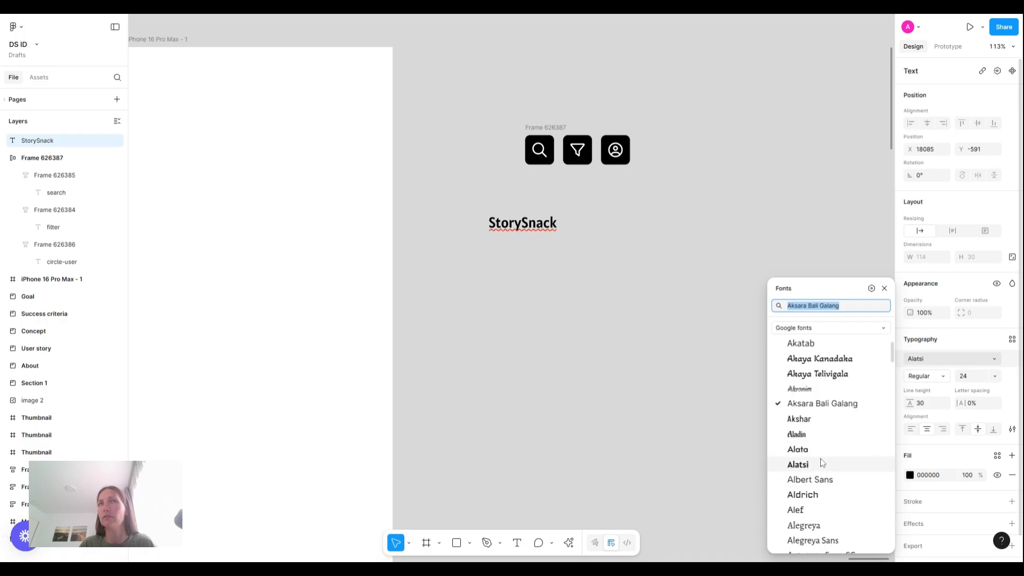
click(814, 455)
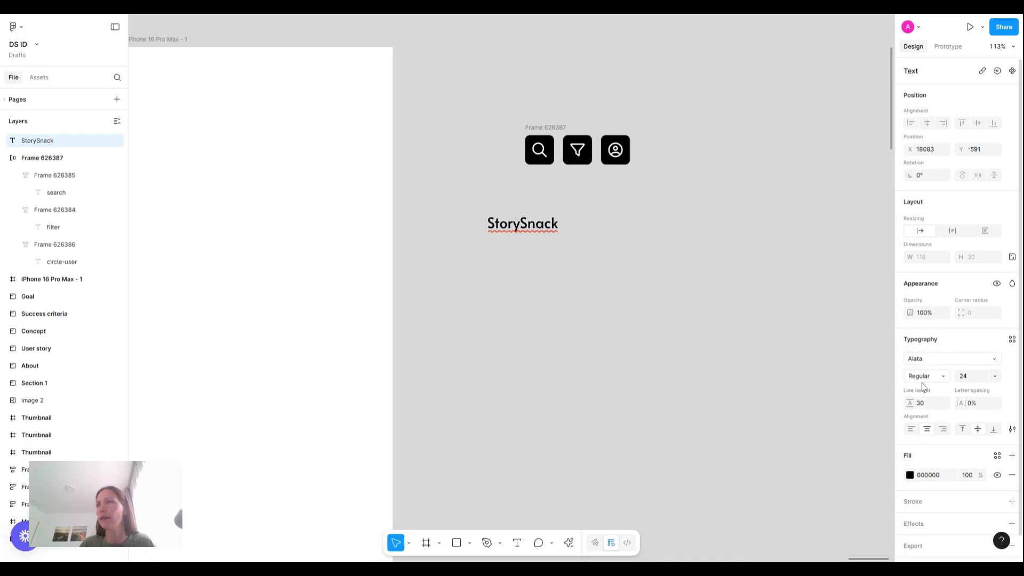
click(937, 381)
click(937, 376)
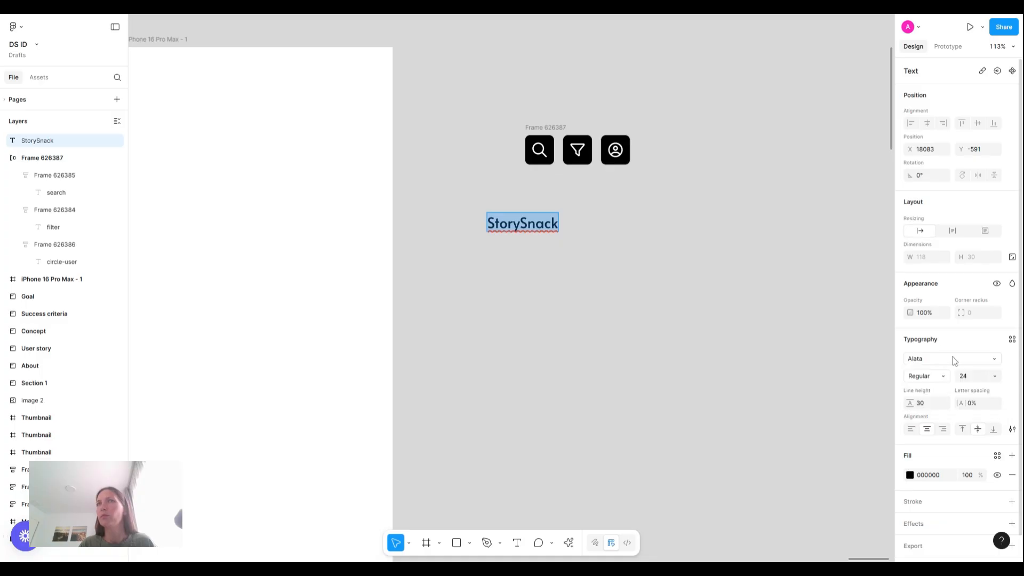
Step: Set the StorySnack text to the Amiko font in the SemiBold weight
click(954, 360)
scroll(834, 460, down, 5)
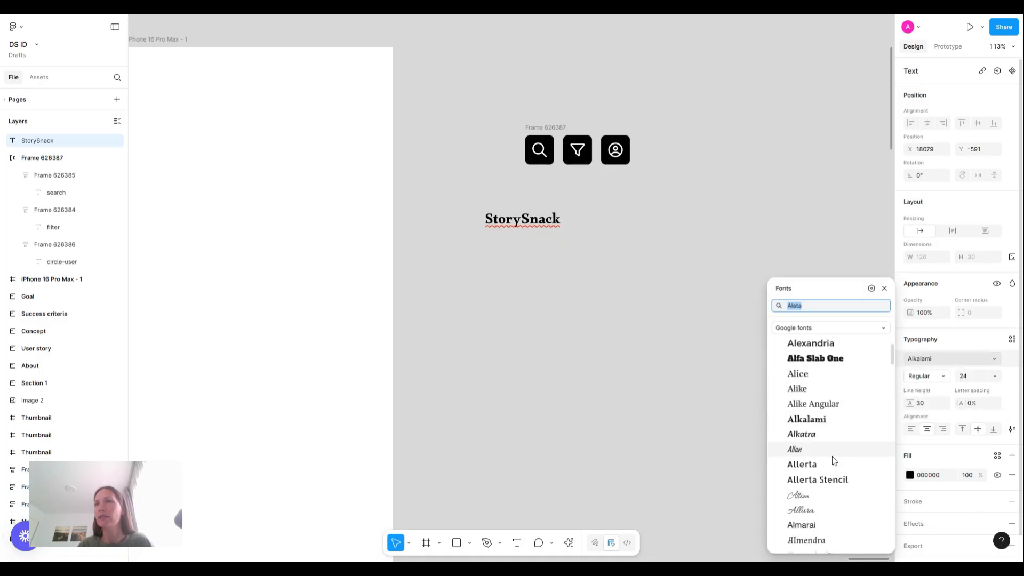
scroll(805, 436, down, 4)
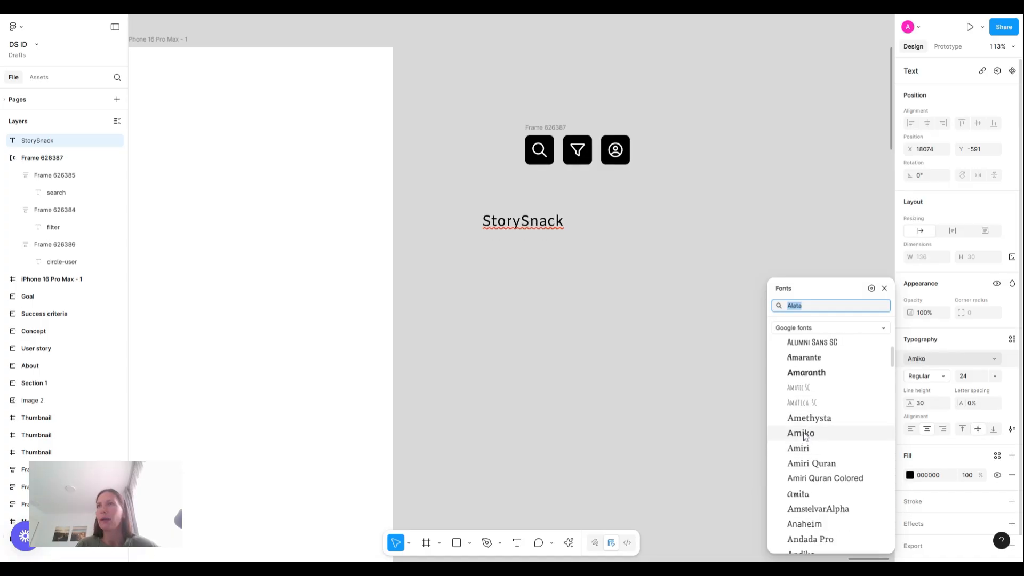
click(805, 436)
click(943, 377)
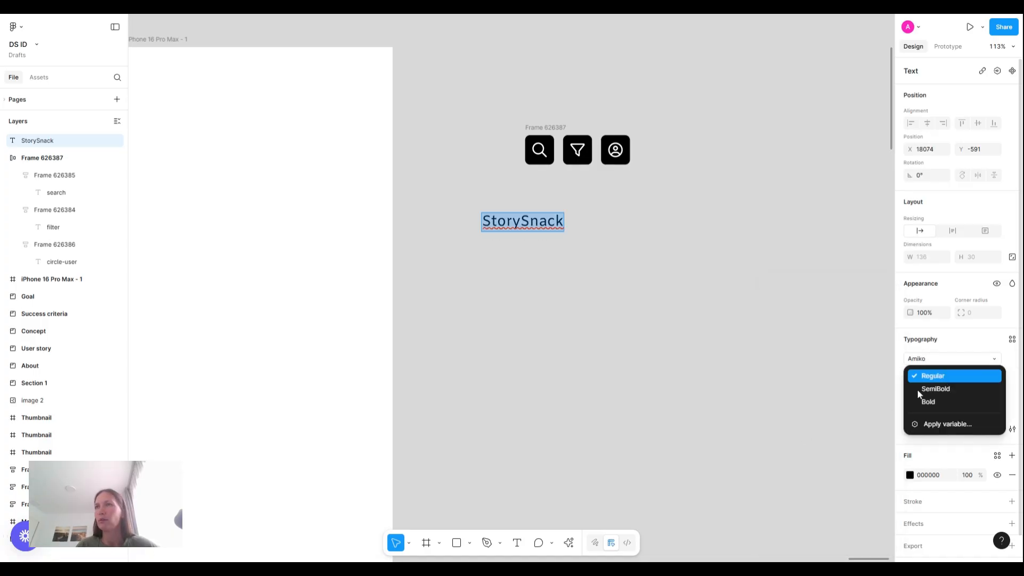
click(946, 393)
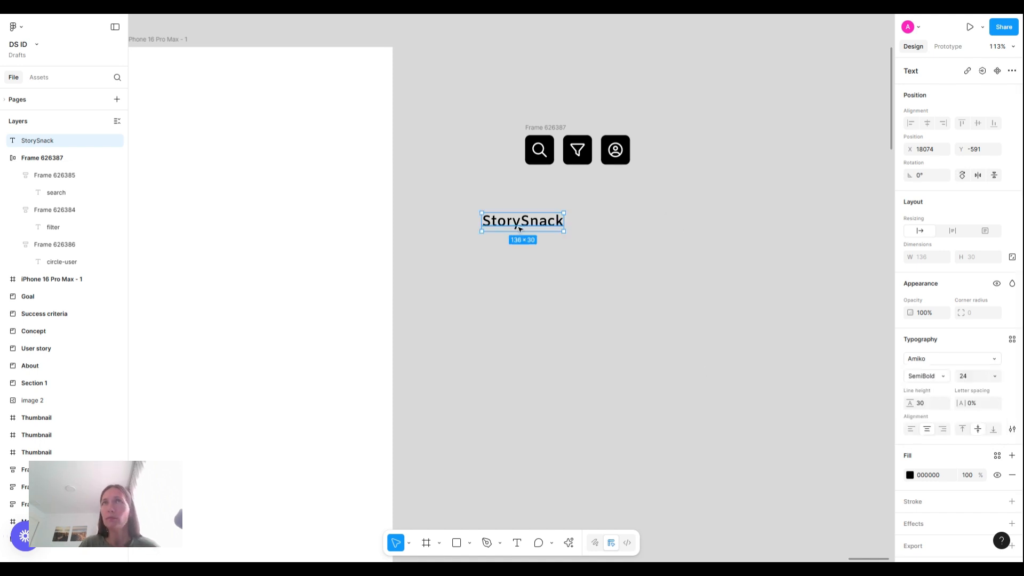
Step: Change the fill colour of the StorySnack text to white FFFFFF
click(939, 475)
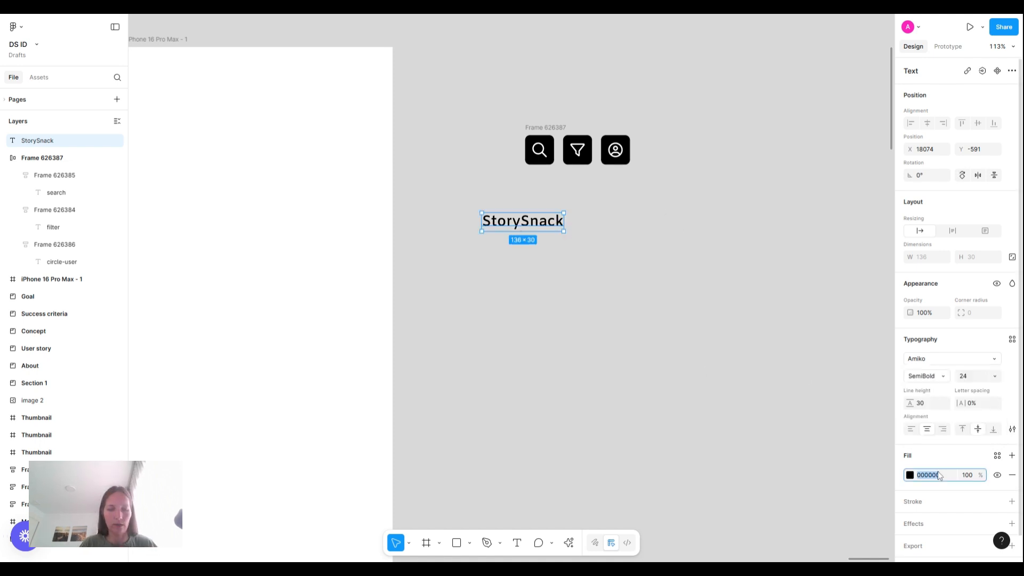
text(ff)
key(Return)
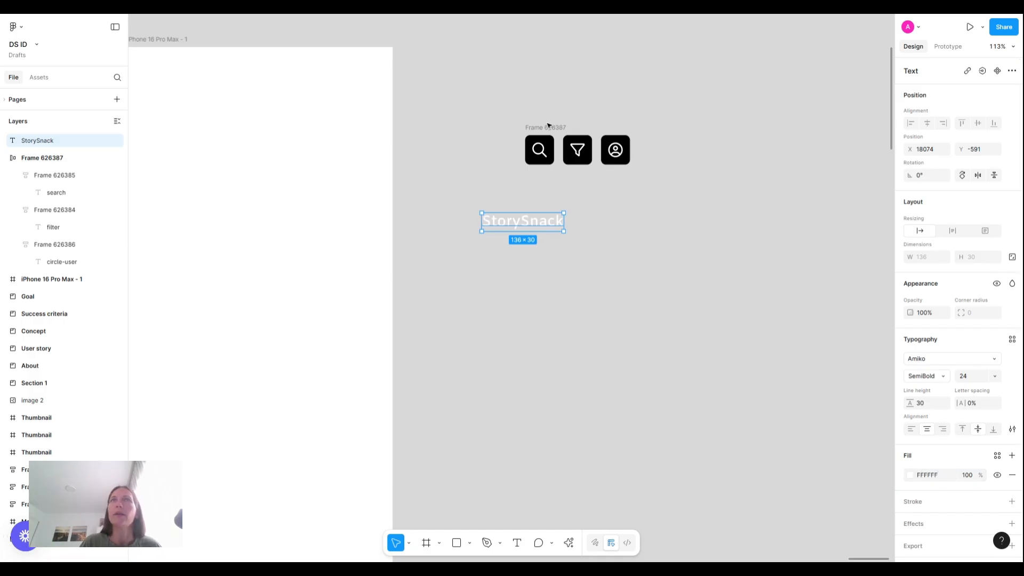
Step: Move the icon button row beside the StorySnack title and wrap both in a horizontal auto layout frame
drag(545, 126, 670, 203)
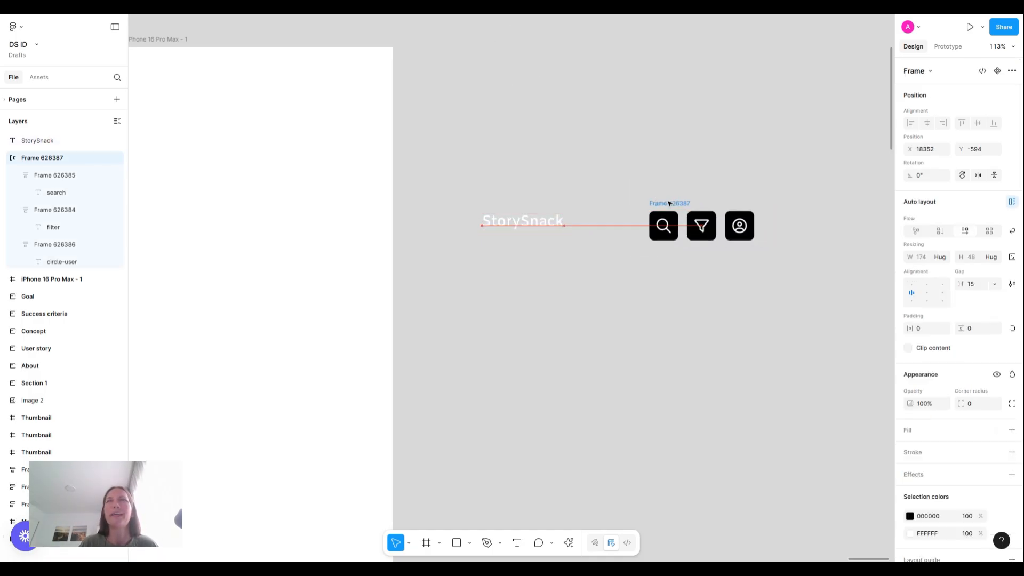
drag(464, 176, 829, 288)
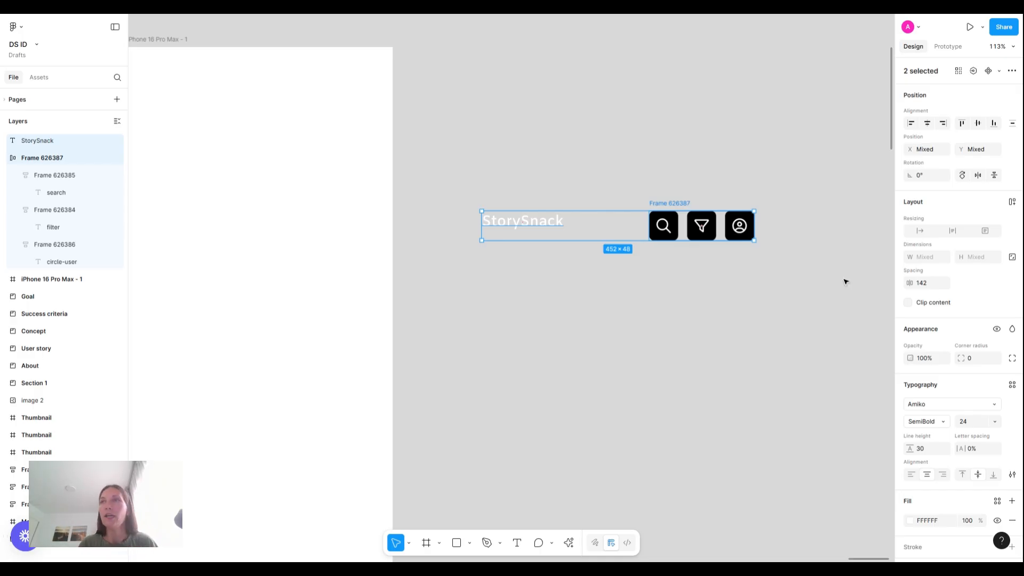
key(shift+a)
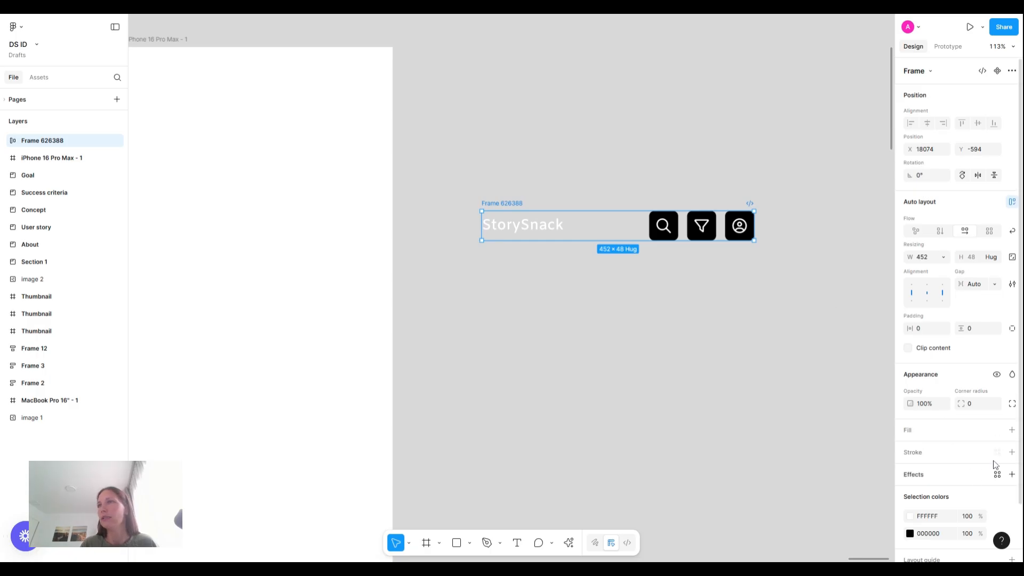
Step: Give the header frame a black 000000 fill and a left padding of 16
click(1011, 429)
click(936, 450)
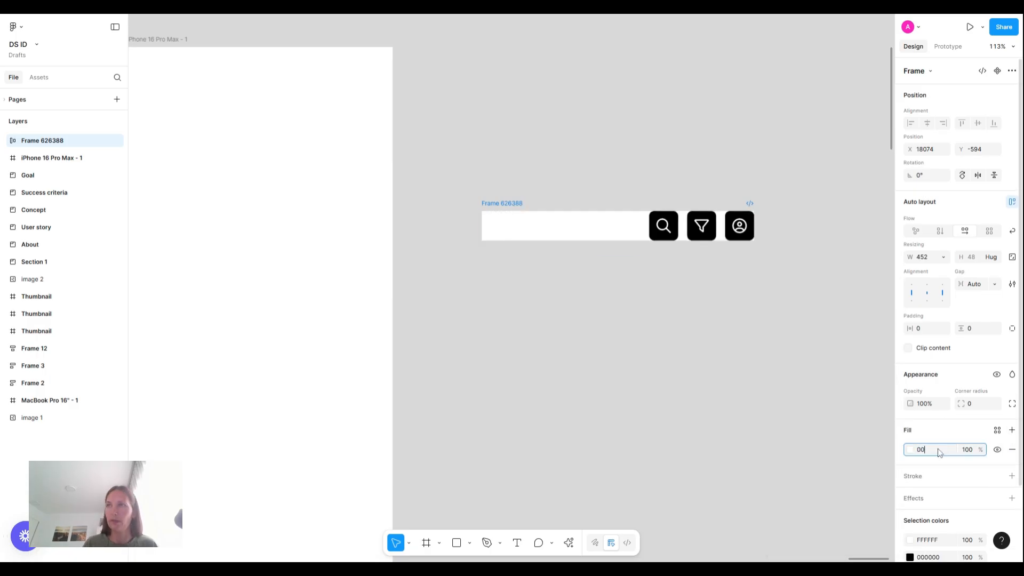
text(00)
key(Return)
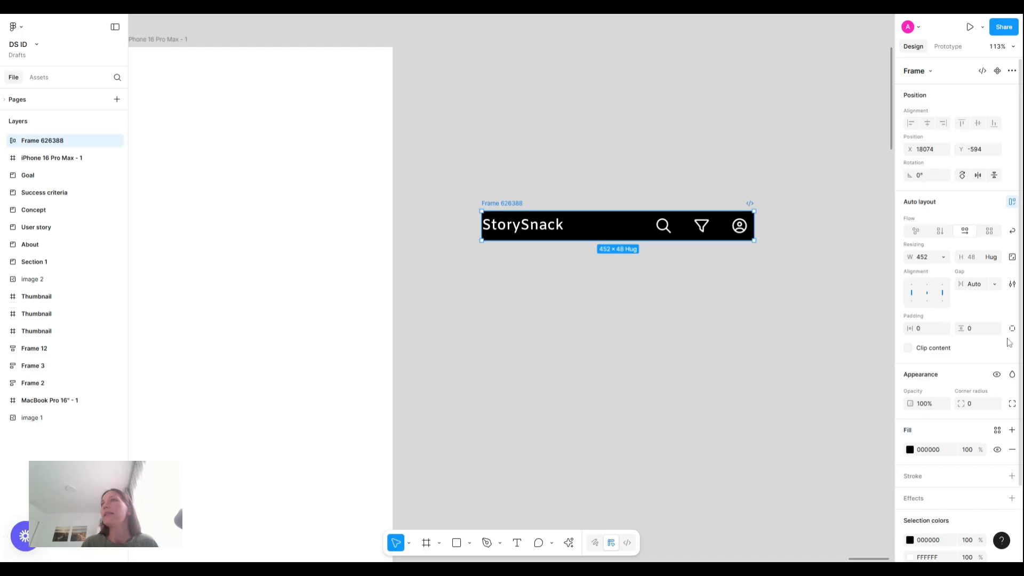
click(1012, 329)
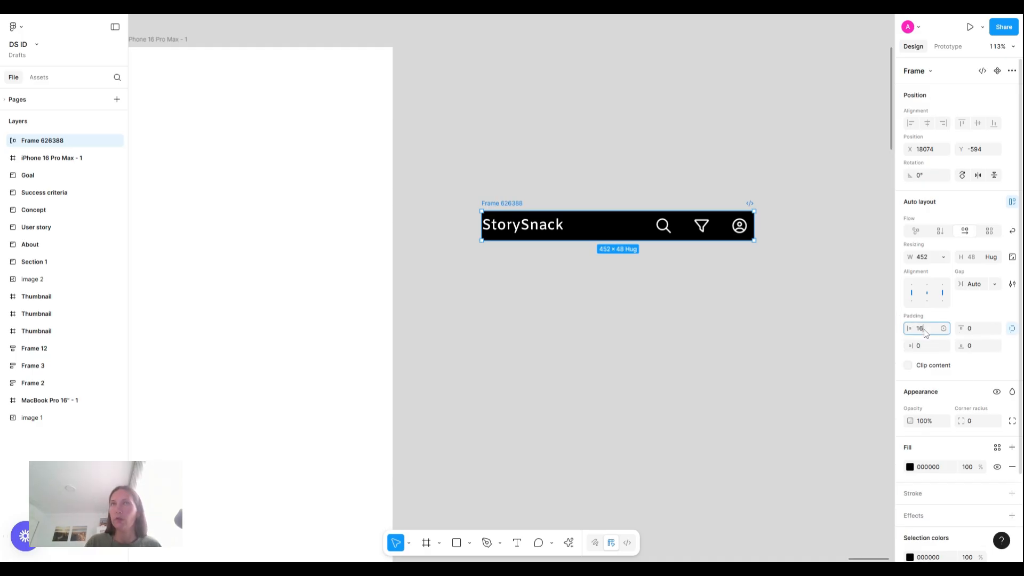
text(16)
key(Return)
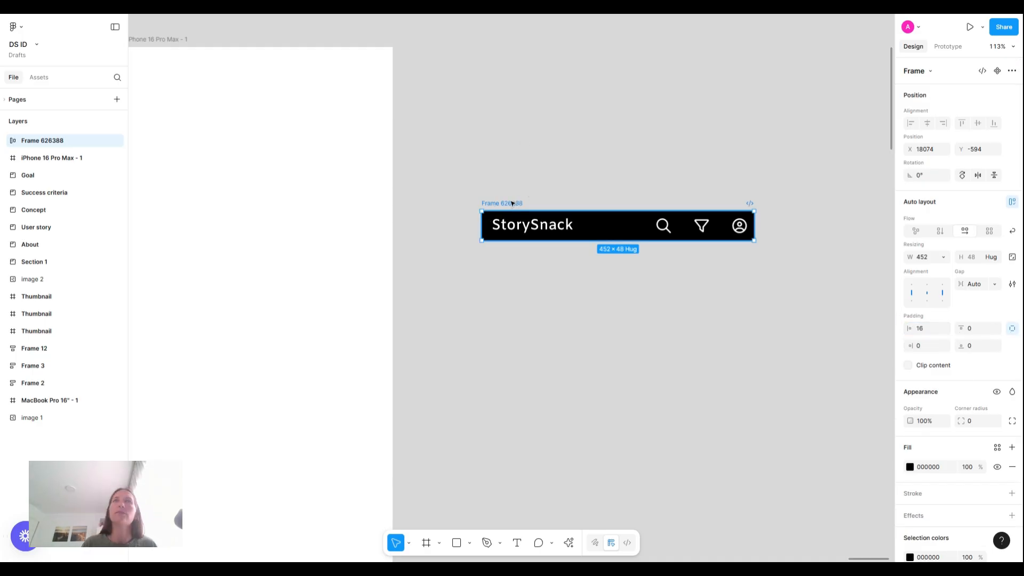
Step: Place the header frame inside the iPhone 16 Pro Max frame and align it to the frame's top edge
scroll(585, 171, down, 5)
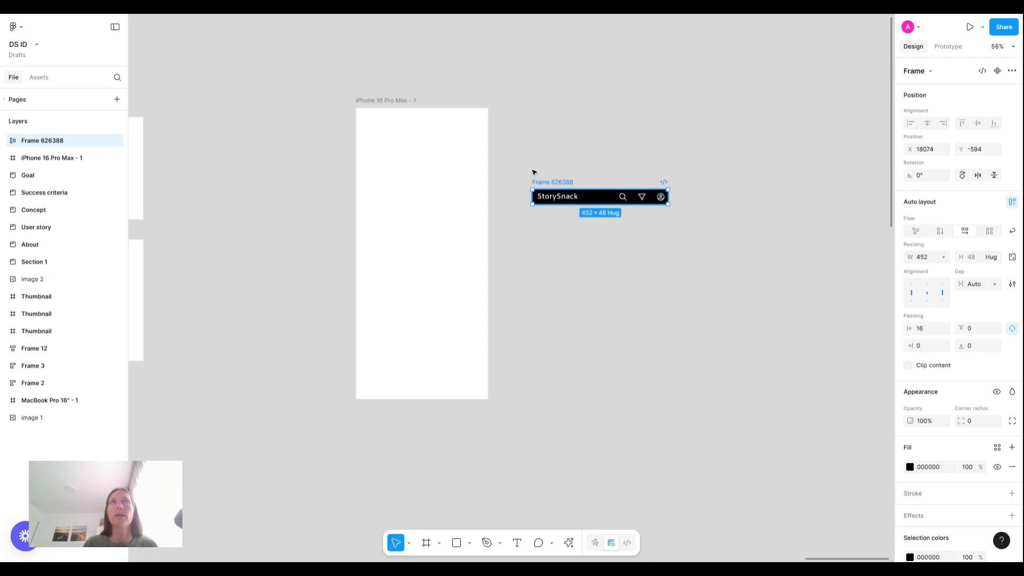
drag(533, 178, 394, 113)
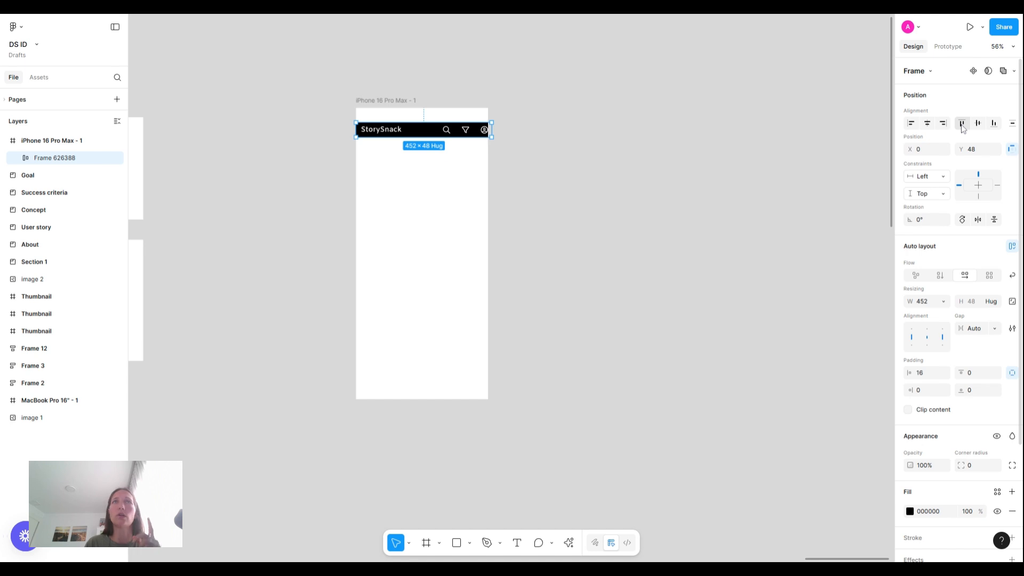
click(961, 123)
Step: Apply vertical auto layout to the iPhone 16 Pro Max frame and set the header's width to fill it
scroll(460, 93, up, 5)
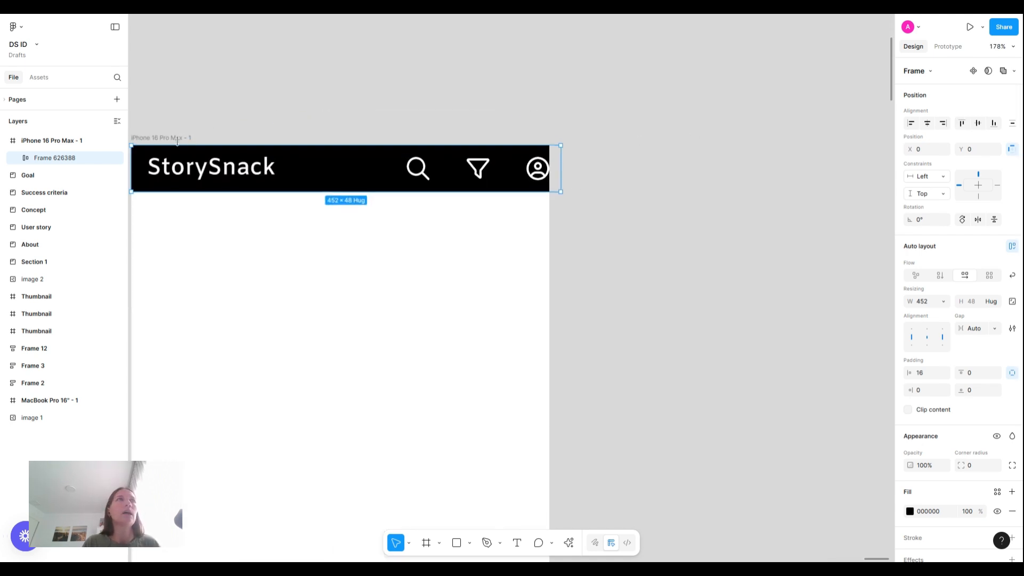
key(shift+a)
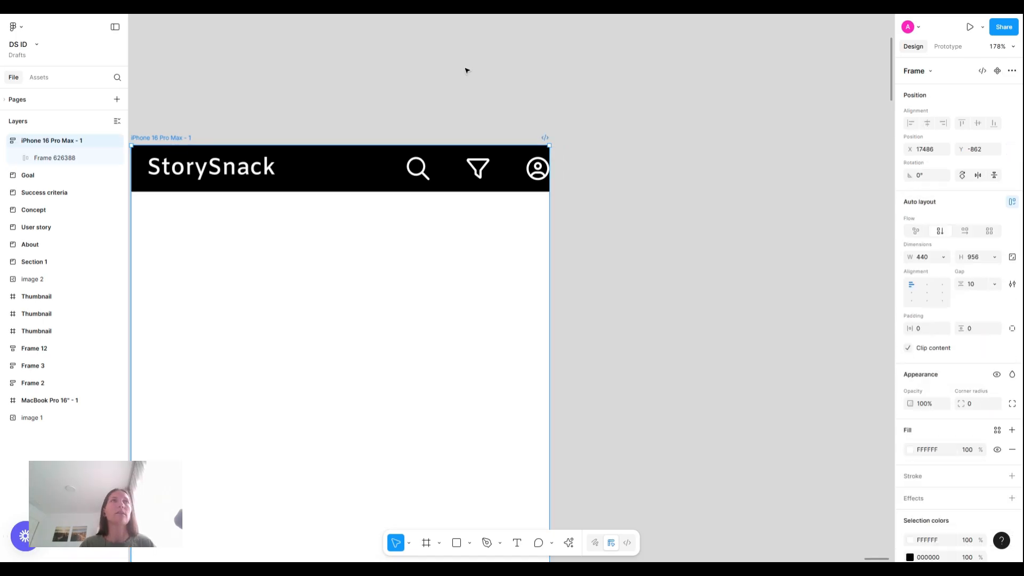
click(943, 257)
click(918, 283)
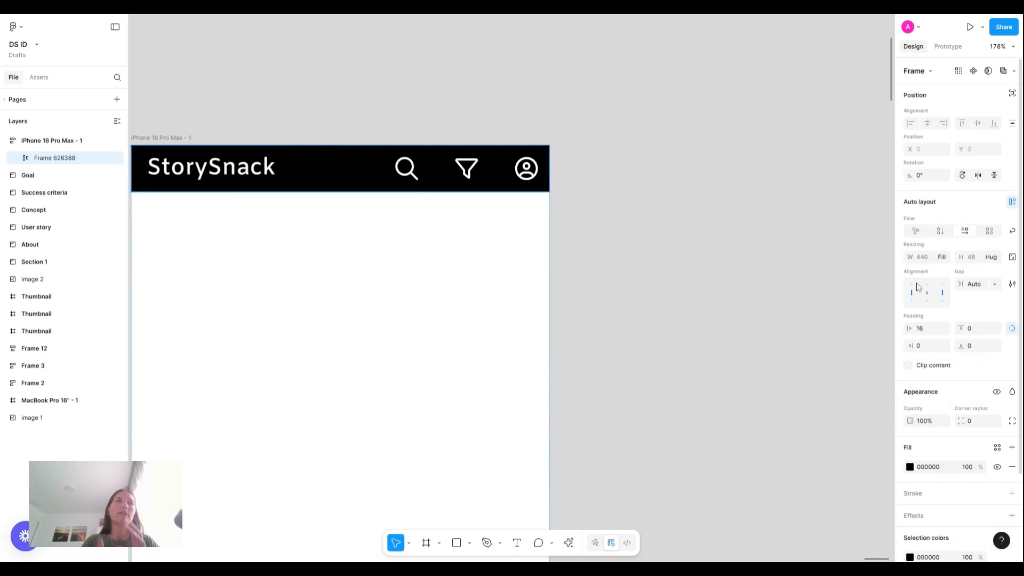
click(692, 193)
Step: Draw a rectangle of about 375 × 155 on the empty canvas beside the phone frame
scroll(692, 193, left, 4)
scroll(692, 193, down, 2)
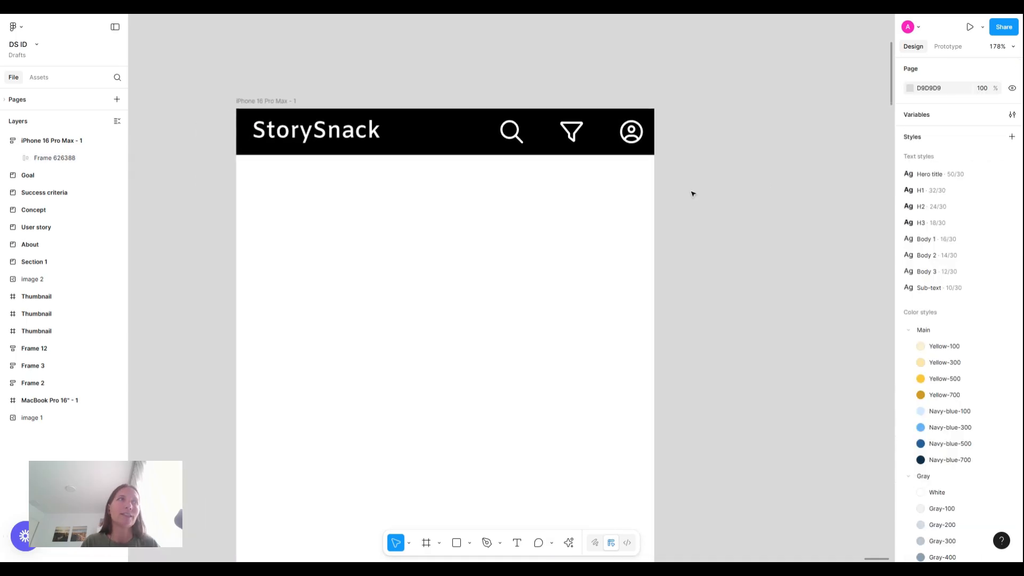
scroll(692, 193, down, 3)
scroll(692, 193, right, 3)
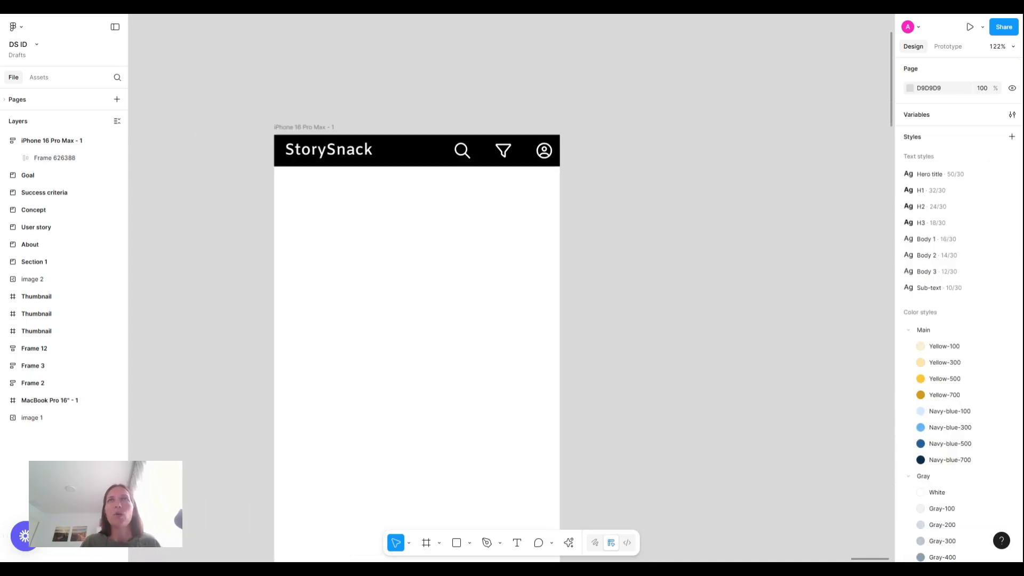
scroll(692, 193, down, 3)
scroll(692, 193, down, 3)
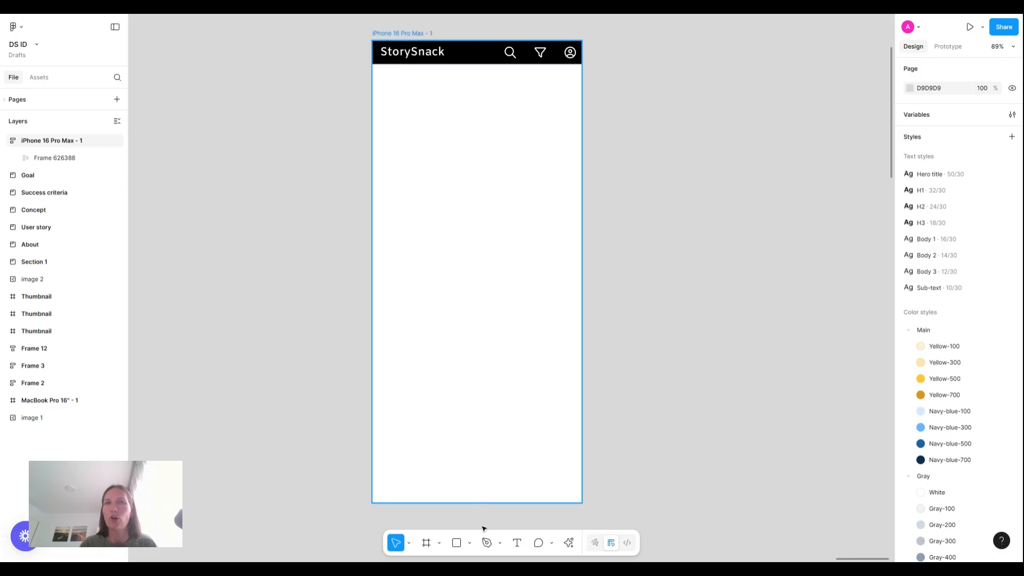
click(456, 542)
drag(624, 85, 803, 160)
Step: Fill the new rectangle with light blue E6F0F9 and set its corner radius to 8
click(910, 332)
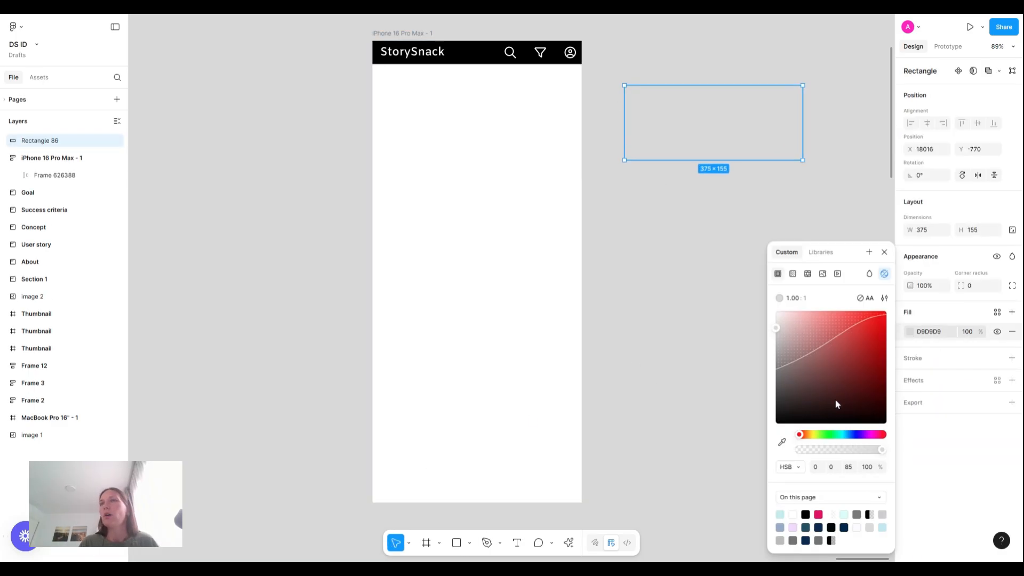
click(847, 436)
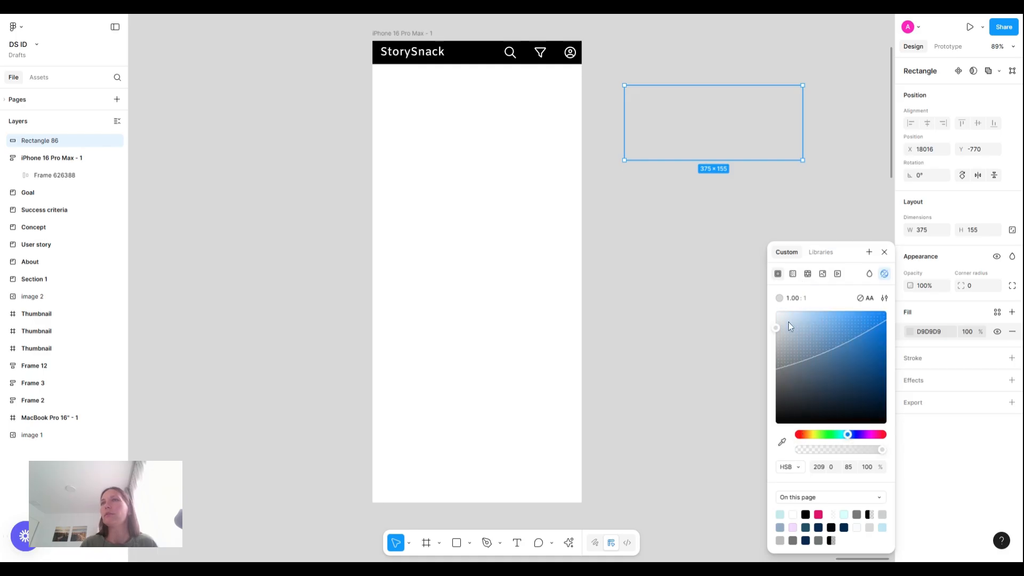
click(785, 318)
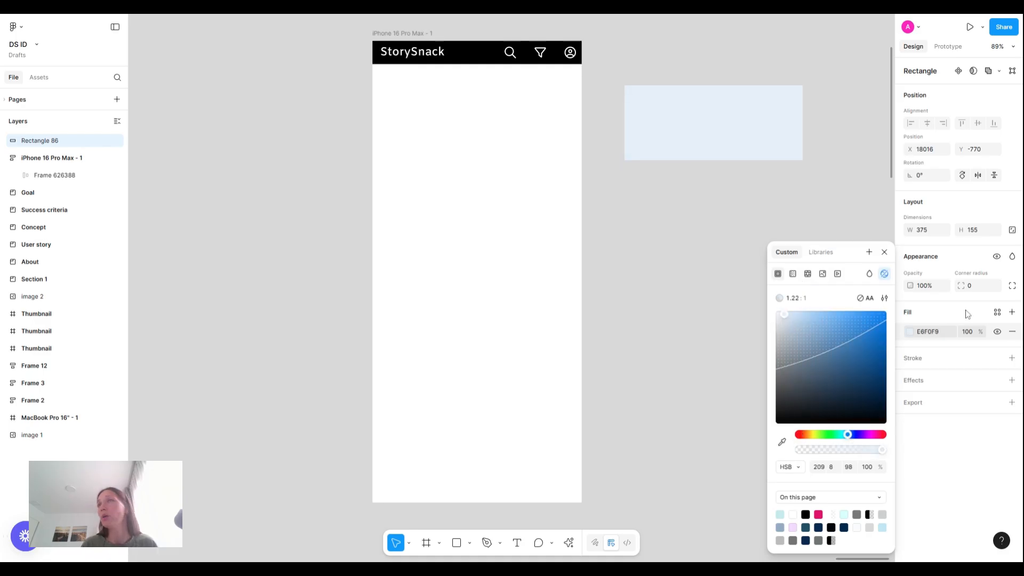
click(973, 287)
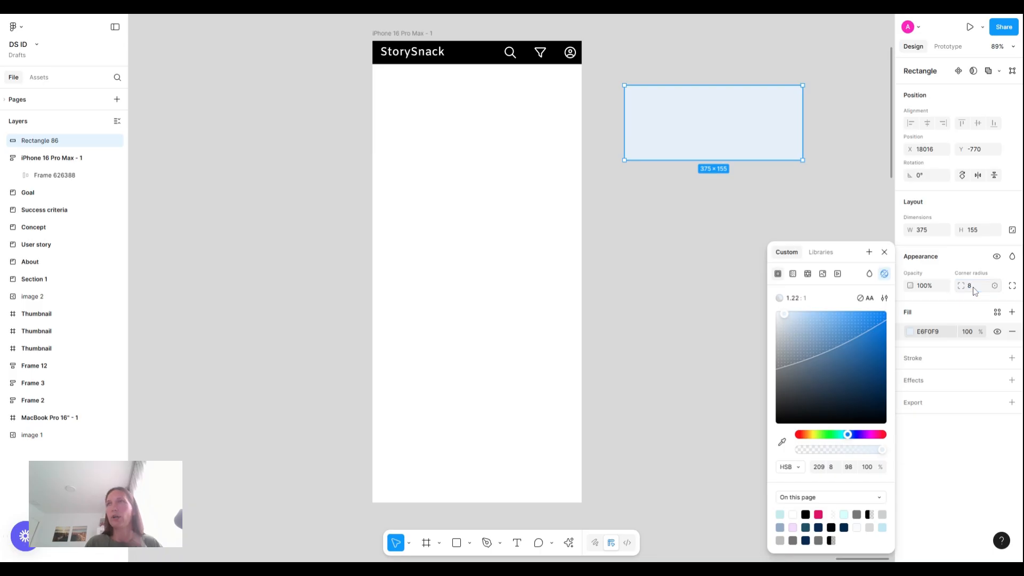
text(8)
key(Return)
key(Escape)
click(679, 111)
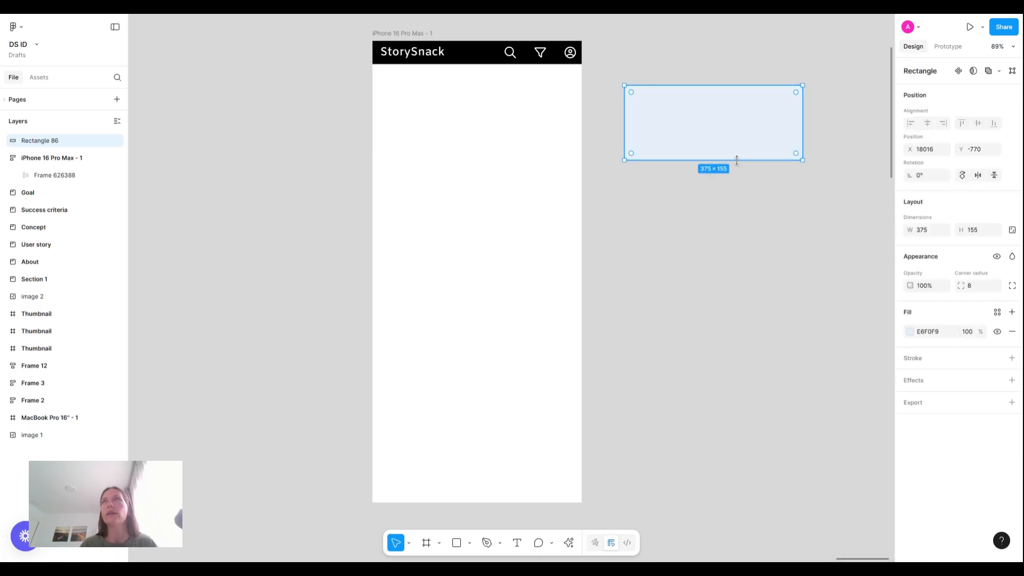
Step: Stretch the blue rectangle to a height of about 161 and place it in the phone frame below the header
drag(736, 160, 735, 162)
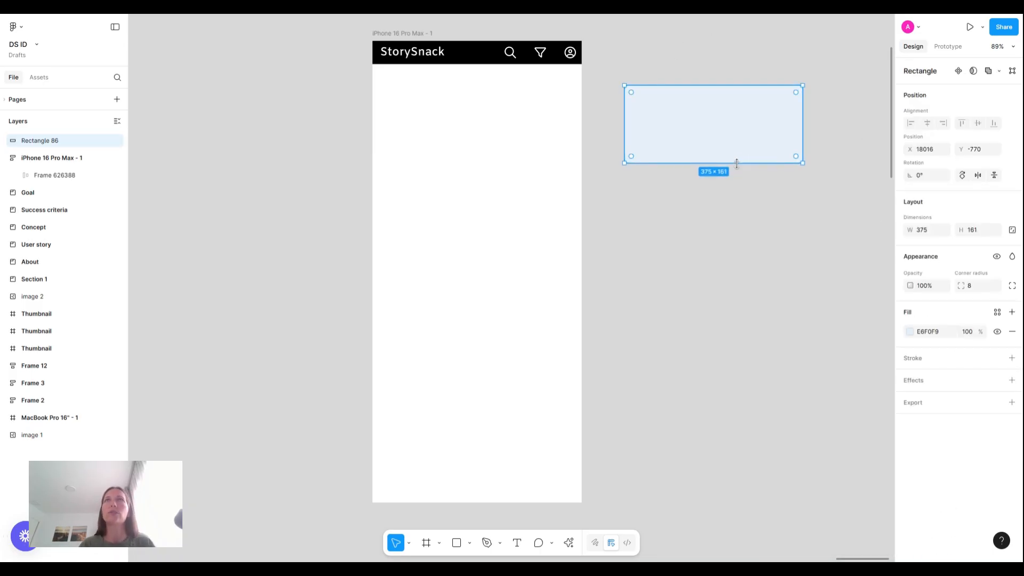
click(681, 55)
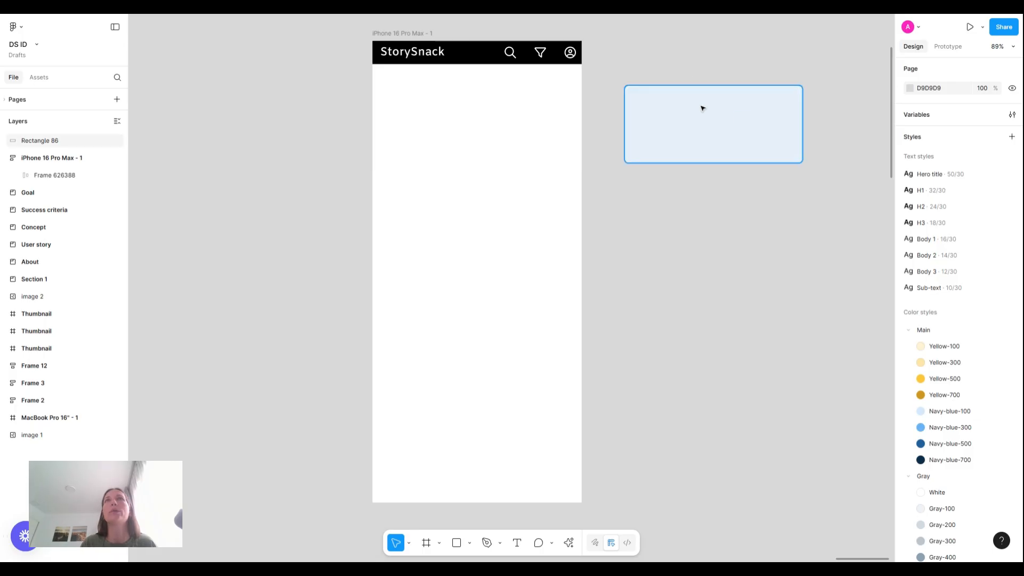
drag(750, 120, 470, 110)
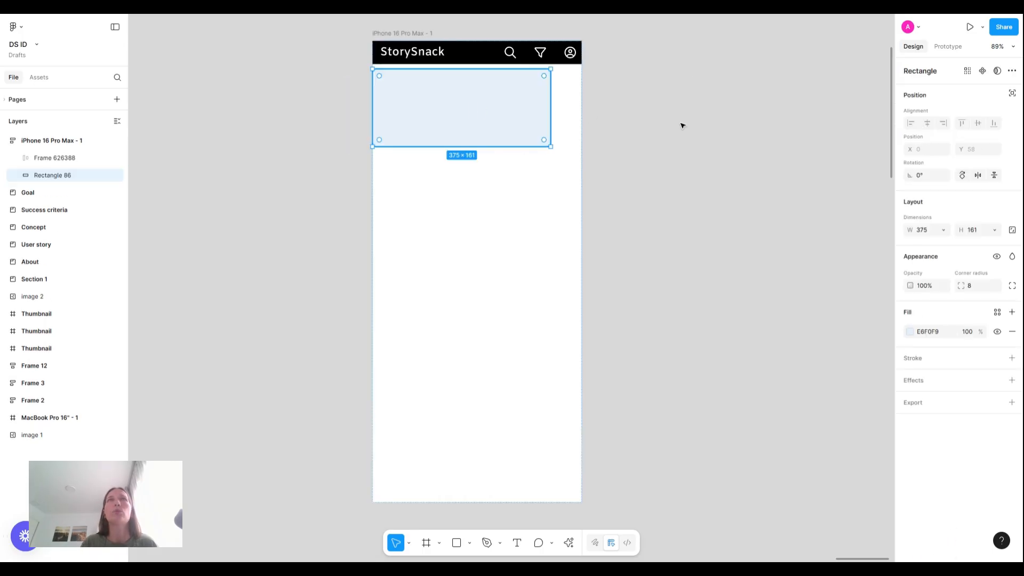
Step: Wrap the blue rectangle in an auto layout frame and set both the frame and the rectangle to fill the available width
key(shift+a)
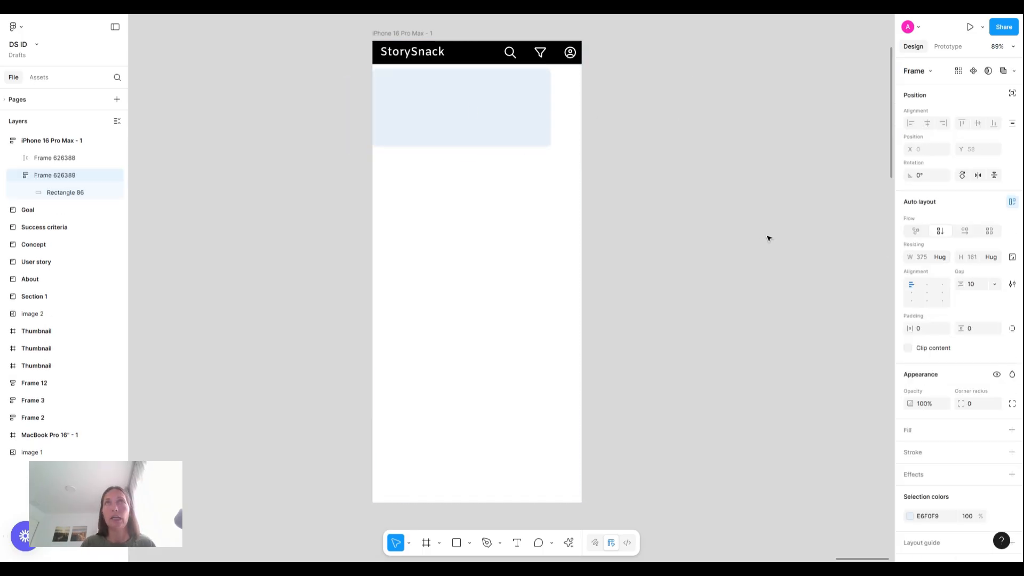
click(940, 257)
click(919, 269)
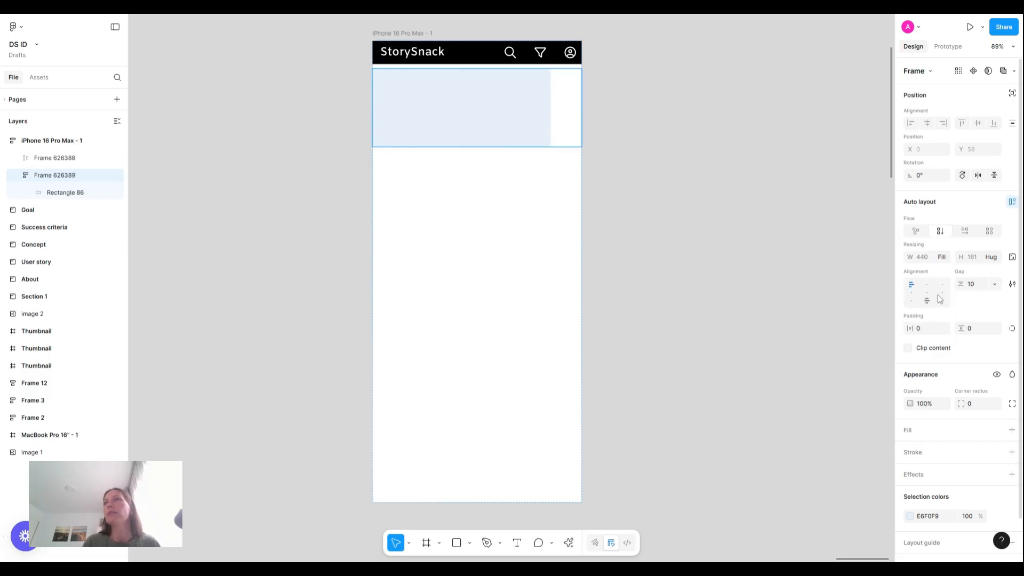
double_click(488, 117)
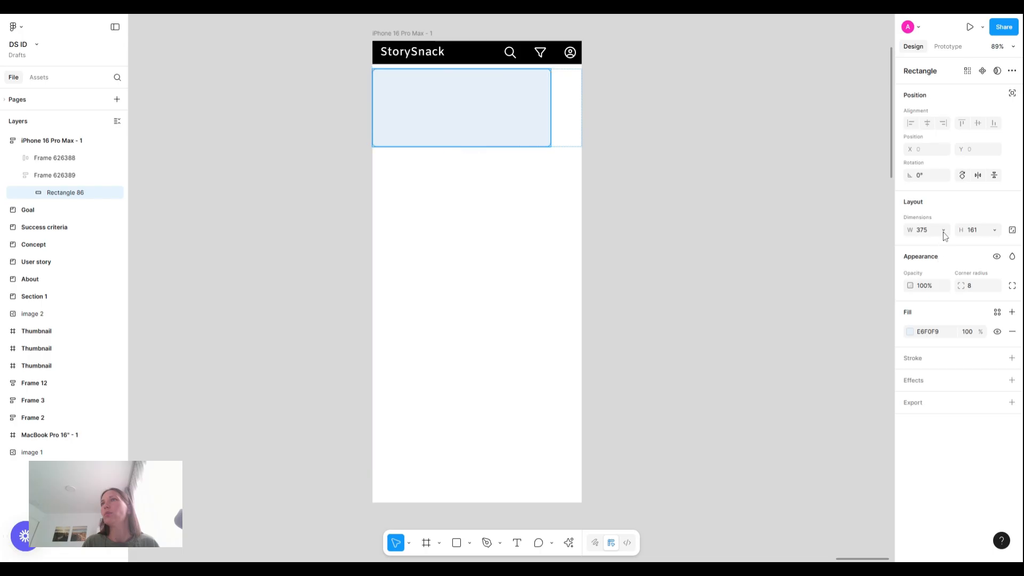
click(942, 230)
click(924, 244)
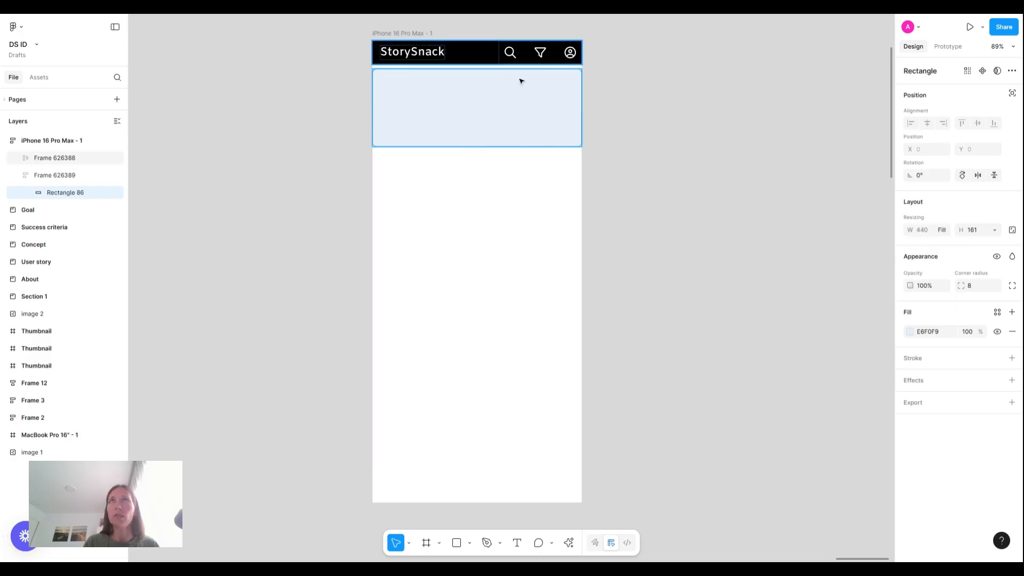
Step: Set the card container frame's horizontal padding to 20 and its gap to 16
key(Escape)
click(928, 329)
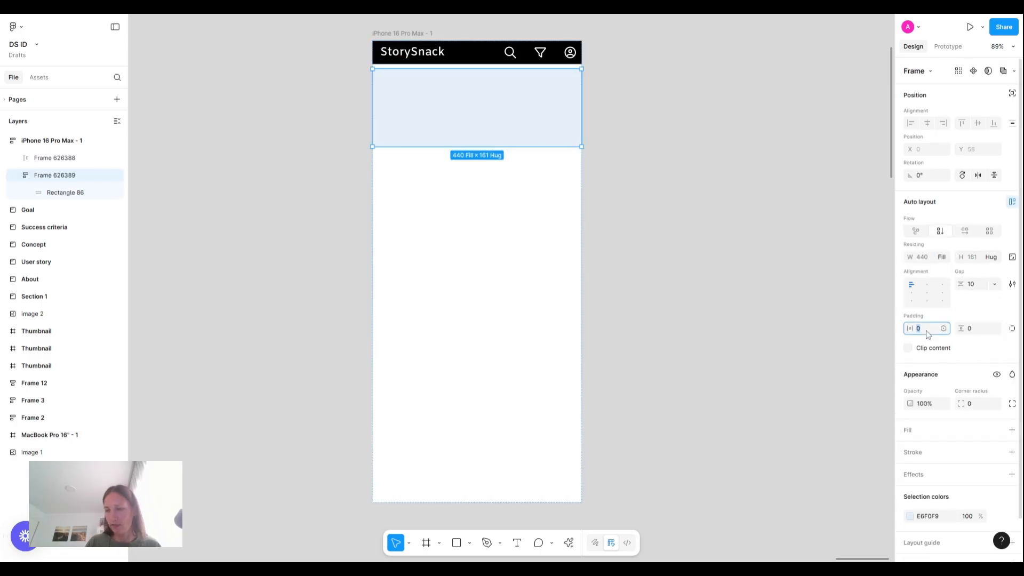
text(20)
key(Return)
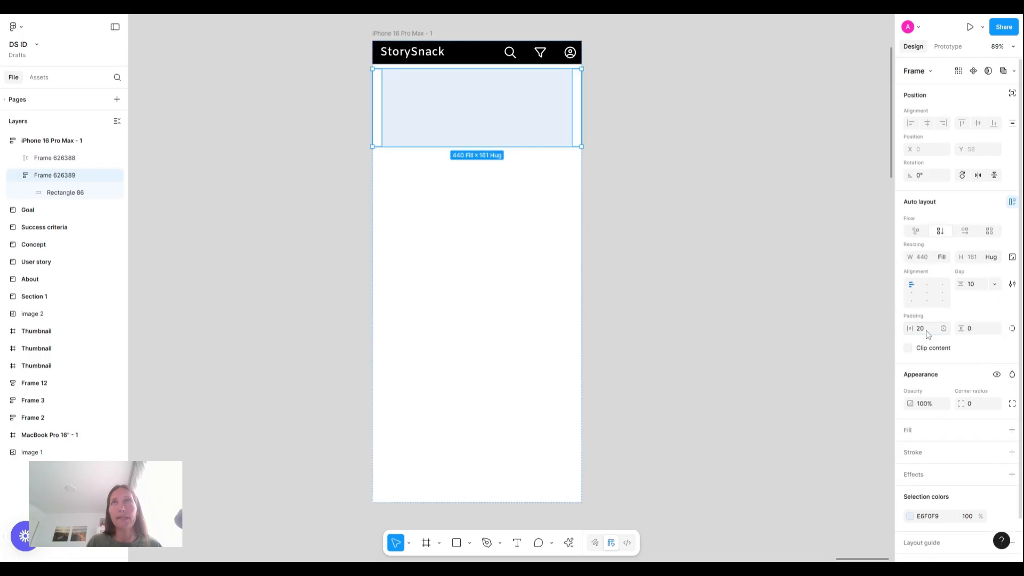
click(978, 286)
text(16)
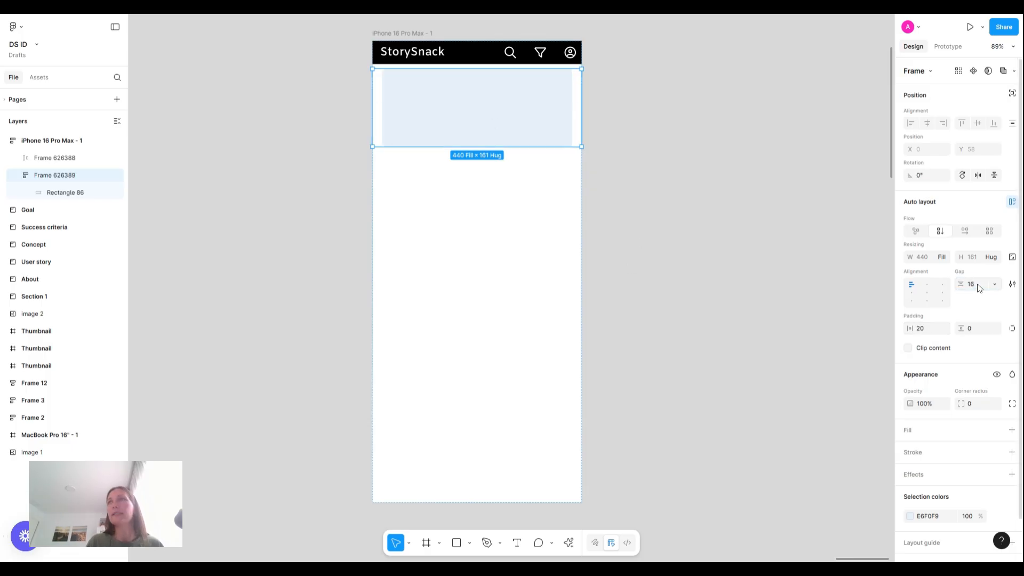
Step: Duplicate the blue card rectangle six times to build a vertical list of cards
click(503, 111)
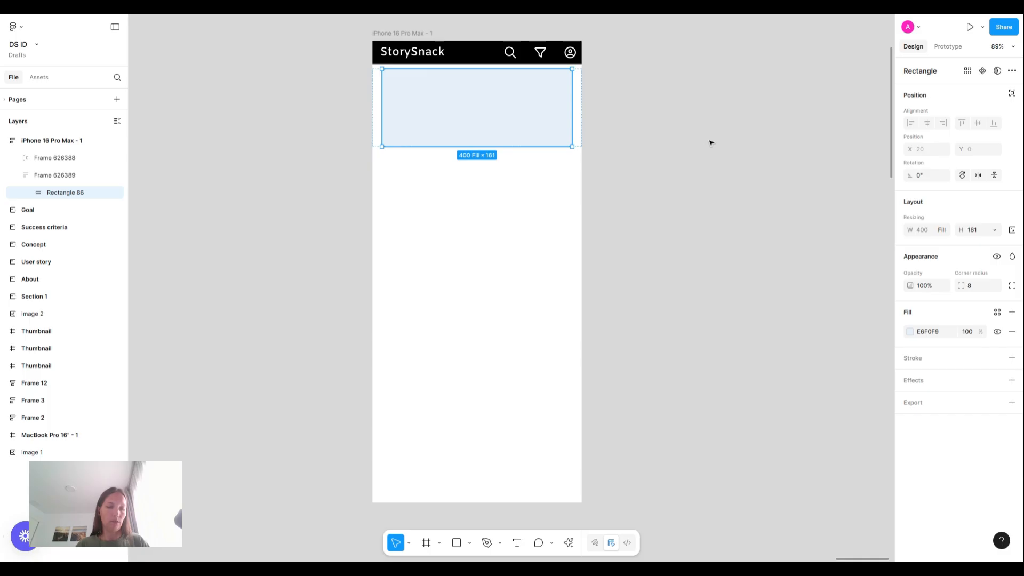
key(ctrl+d)
key(ctrl+d)
key(ctrl+d)
key(ctrl+d)
key(ctrl+d)
key(ctrl+d)
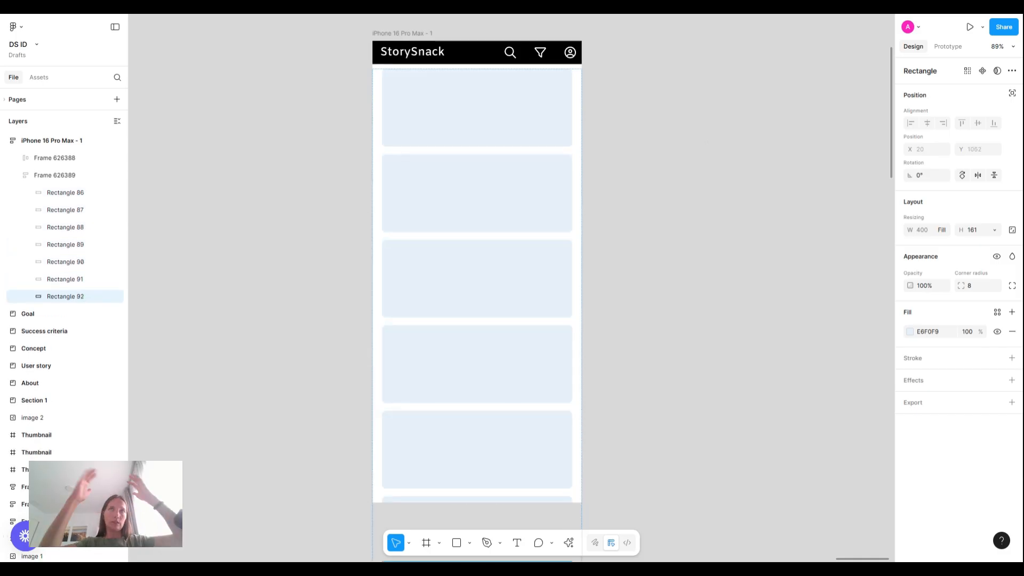
click(658, 112)
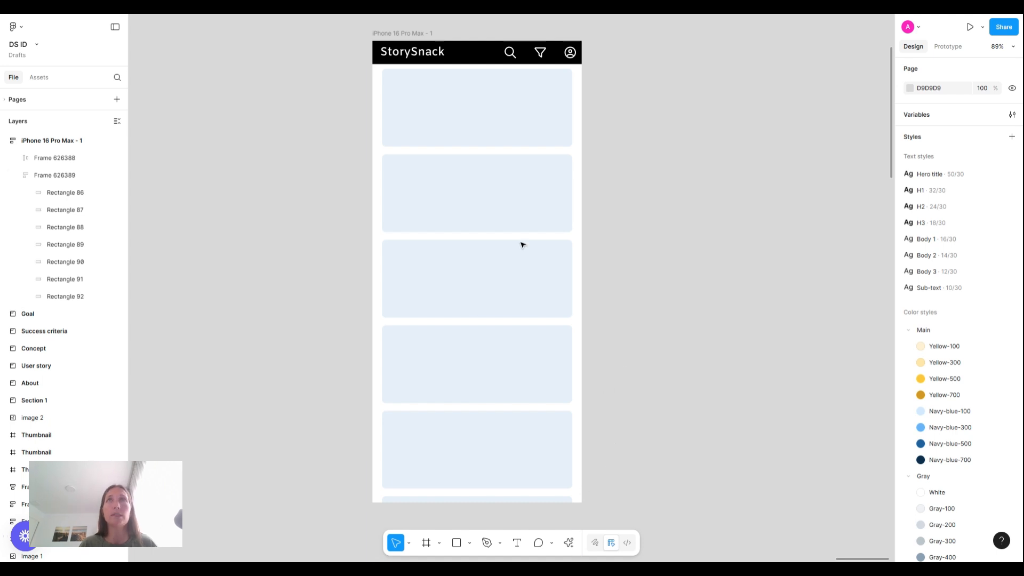
Step: Place a copy of the header's filter icon button on the empty canvas beside the phone frame
double_click(541, 56)
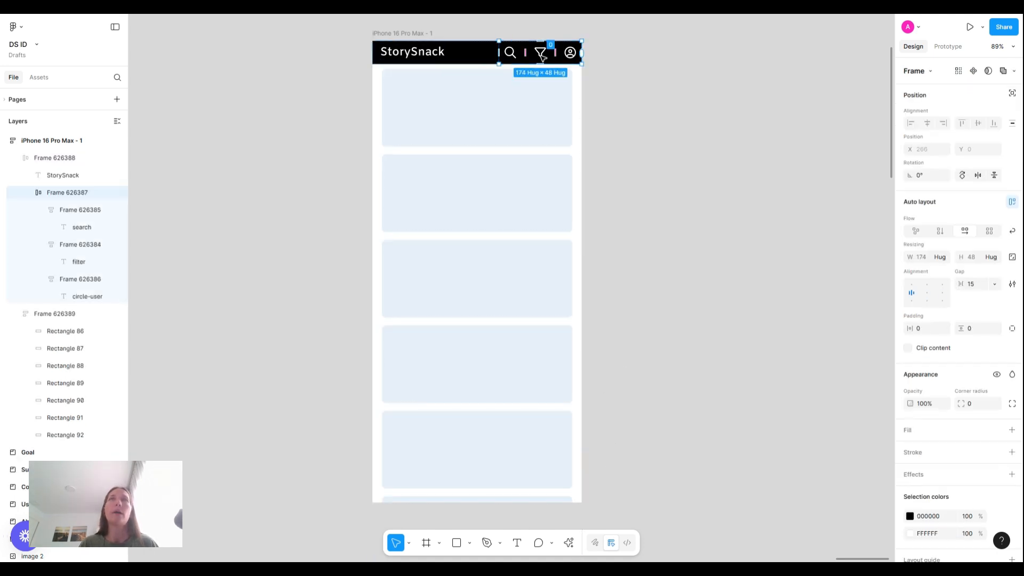
double_click(540, 53)
drag(540, 51, 677, 361)
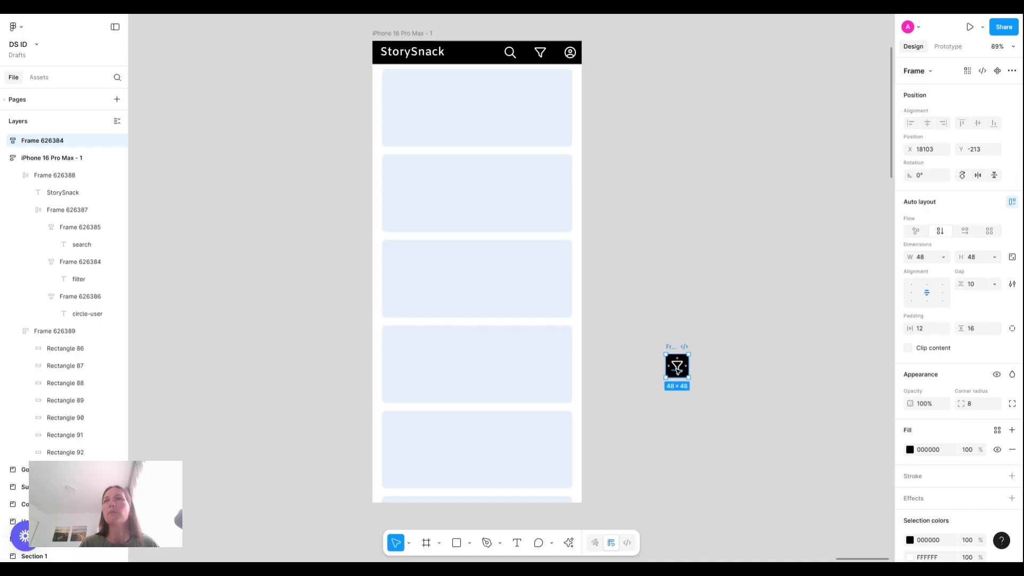
Step: Change the copied filter button's icon to a plus by replacing its text with "add"
double_click(676, 366)
text(add)
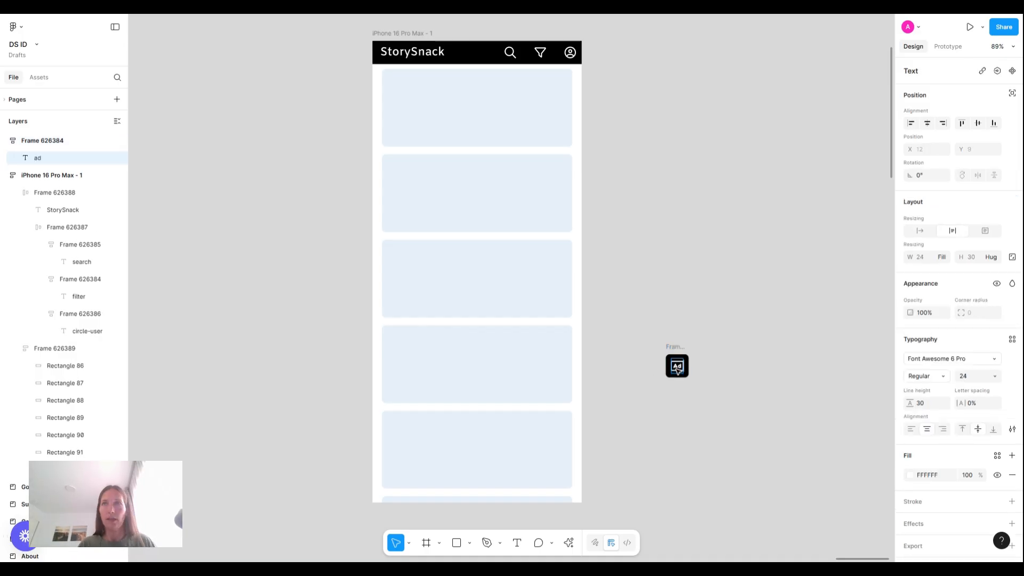
click(714, 363)
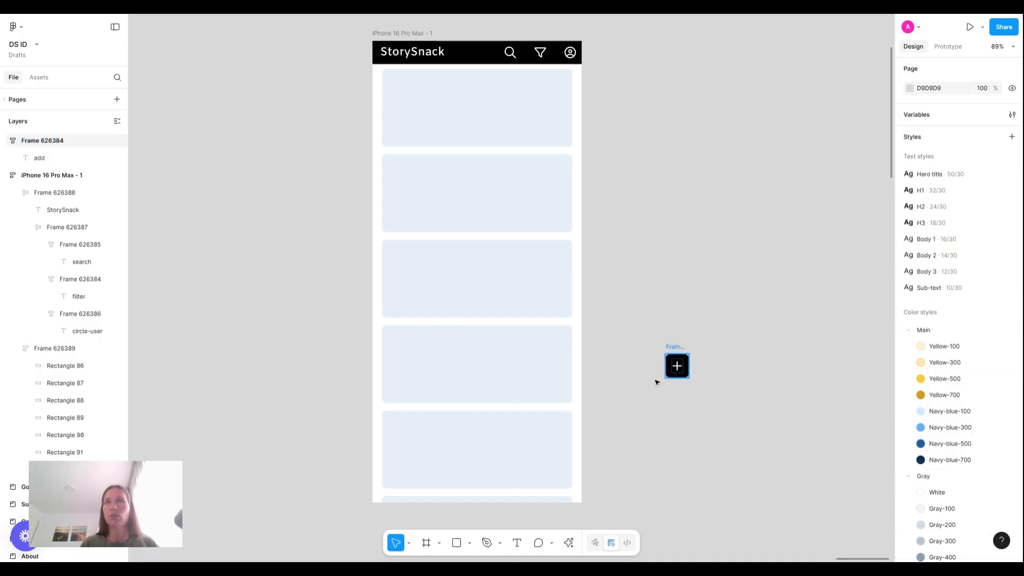
Step: Place the plus button in the card list frame, exclude it from auto layout, and shift it horizontally to X 380
drag(677, 366, 569, 448)
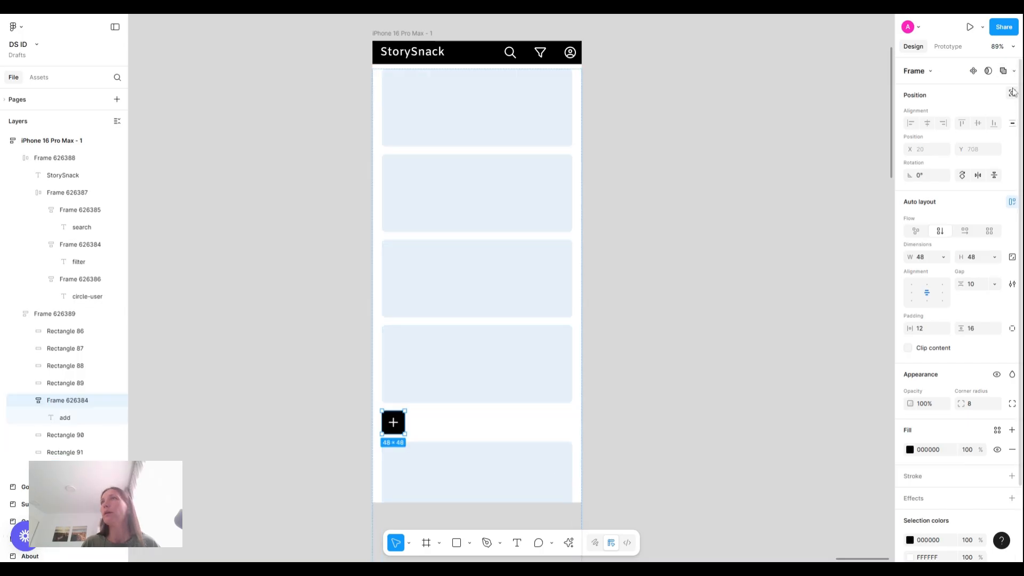
click(1011, 91)
key(shift+Right)
key(shift+Right)
key(shift+Right)
key(shift+Right)
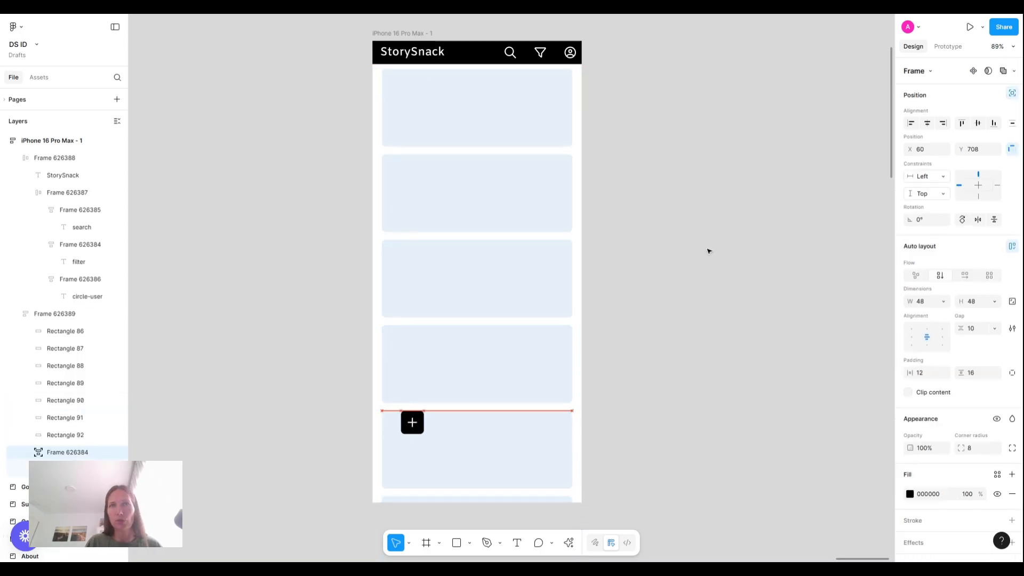
key(shift+Right)
key(shift+Right)
key(shift+Right)
key(shift+Right)
key(shift+Right)
key(shift+Right)
key(shift+Right)
key(shift+Right)
key(shift+Right)
key(shift+Right)
key(shift+Right)
key(shift+Right)
key(shift+Right)
key(shift+Right)
key(shift+Right)
key(shift+Right)
key(shift+Right)
key(shift+Right)
key(shift+Right)
key(shift+Right)
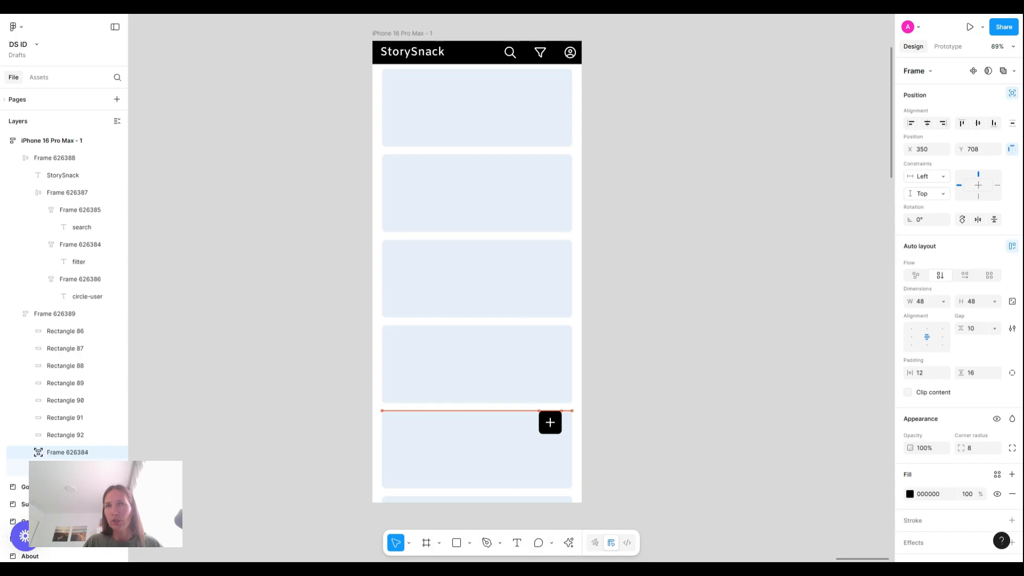
key(shift+Right)
key(shift+Right)
key(shift+Right)
Step: Move the plus button down over the cards near the phone frame's lower corner, at X 377 and Y 828
key(shift+Down)
key(shift+Down)
key(shift+Down)
key(shift+Down)
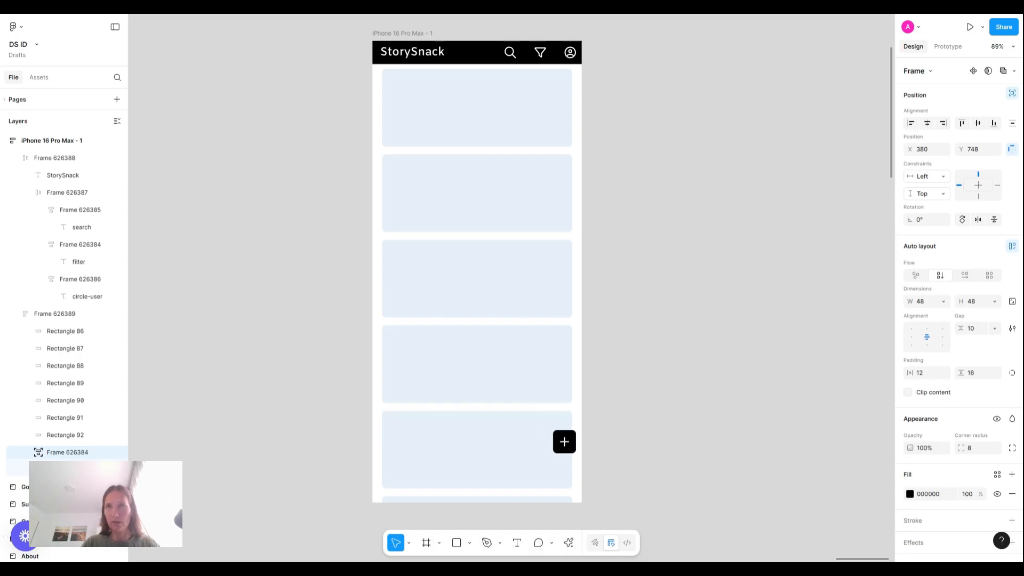
key(shift+Down)
key(shift+Down)
key(shift+Down)
key(shift+Down)
key(shift+Down)
key(shift+Down)
key(shift+Down)
key(shift+Down)
key(shift+Down)
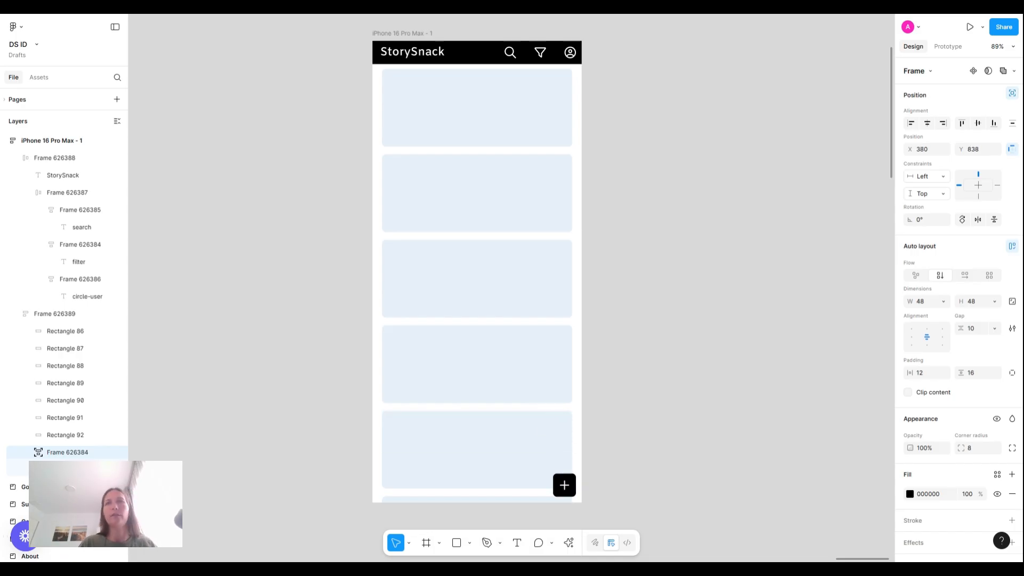
key(shift+Up)
key(shift+Up)
key(shift+Down)
key(shift+Left)
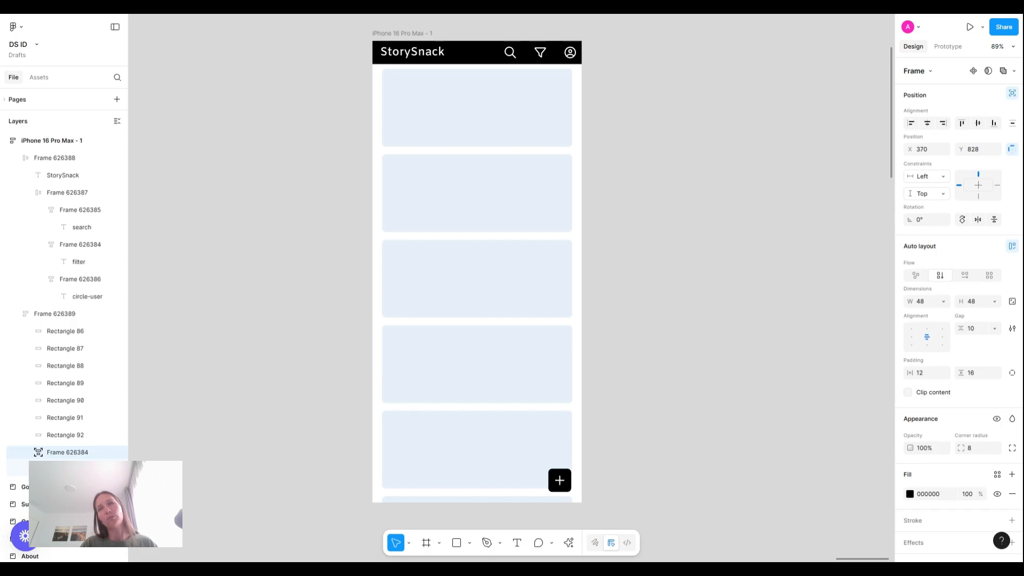
key(Right)
key(Right)
key(Right)
key(Right)
key(Right)
key(Right)
key(Right)
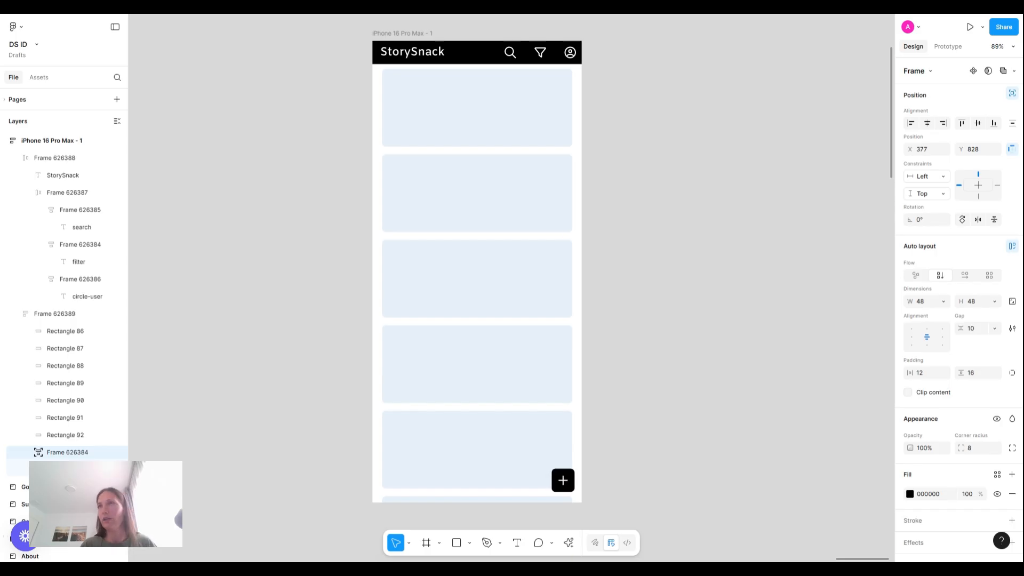
click(712, 343)
Step: Add a text layer reading "Story title" on the empty canvas beside the phone frame
scroll(712, 343, down, 3)
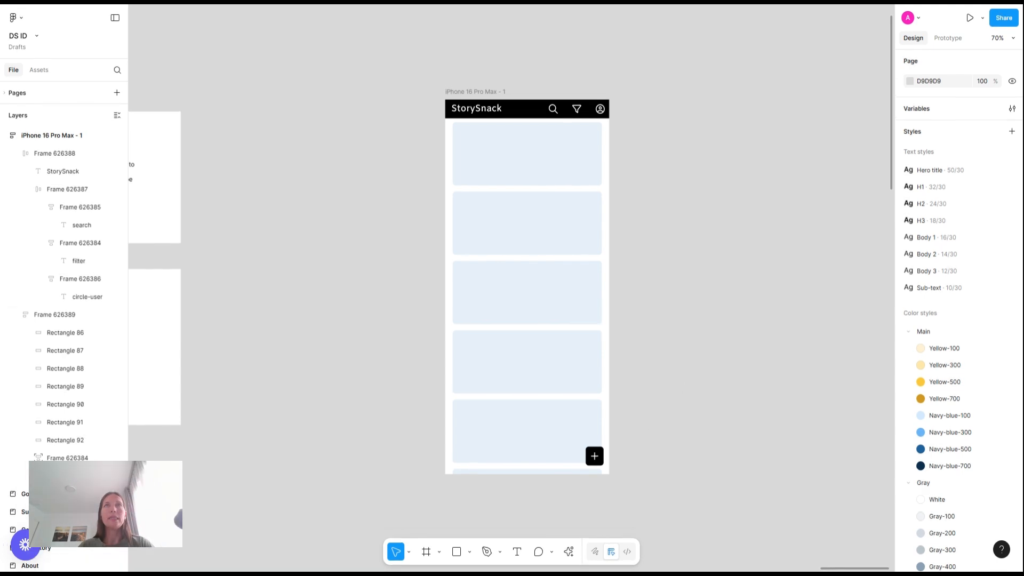
scroll(682, 252, right, 4)
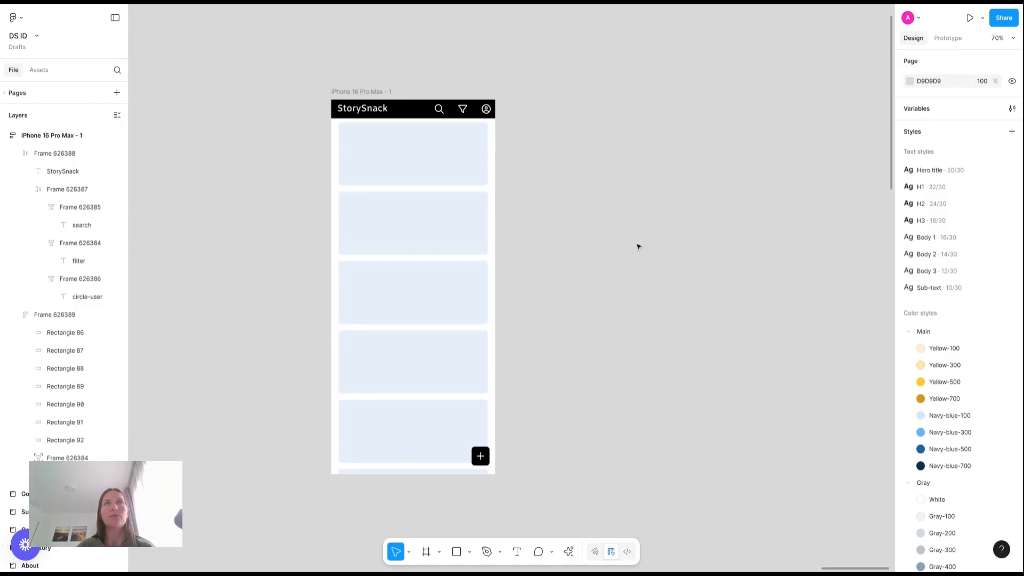
scroll(638, 247, up, 5)
scroll(638, 247, right, 2)
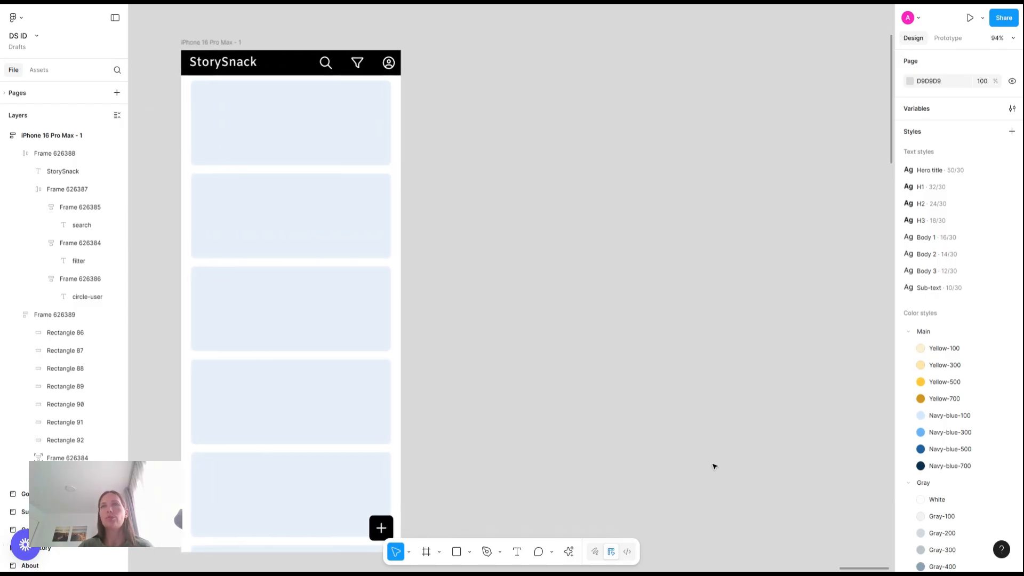
key(t)
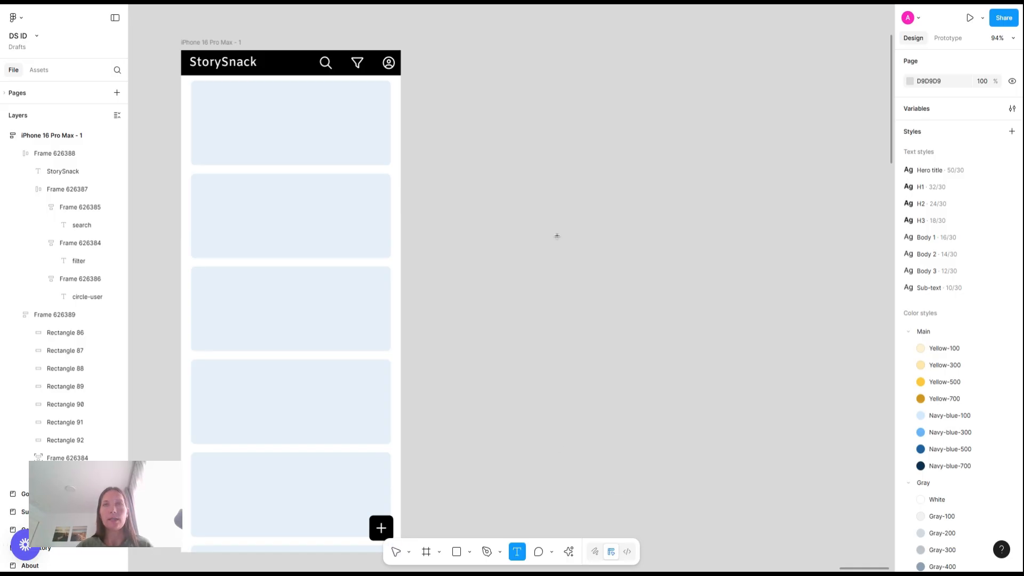
click(557, 236)
text(T)
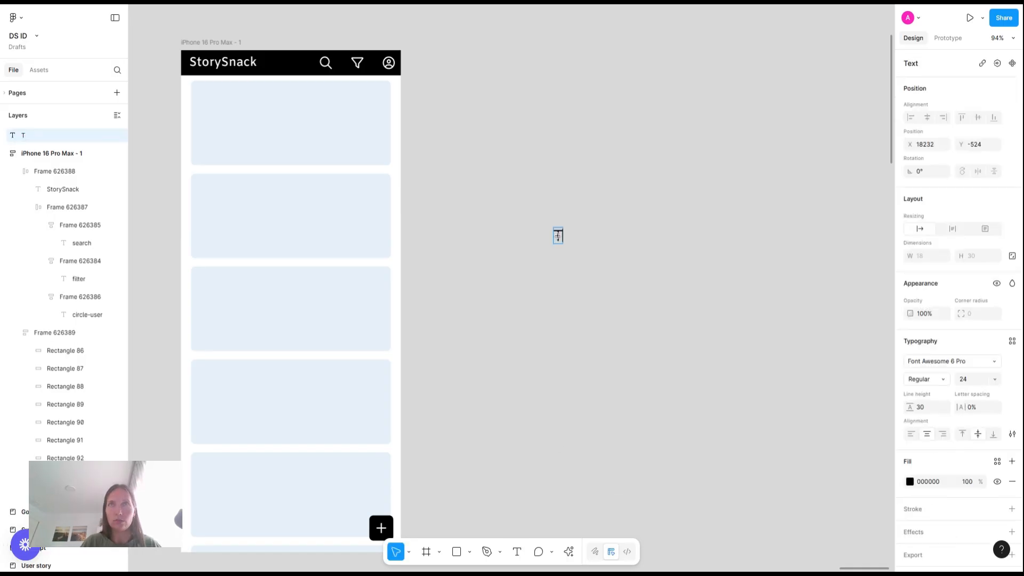
key(BackSpace)
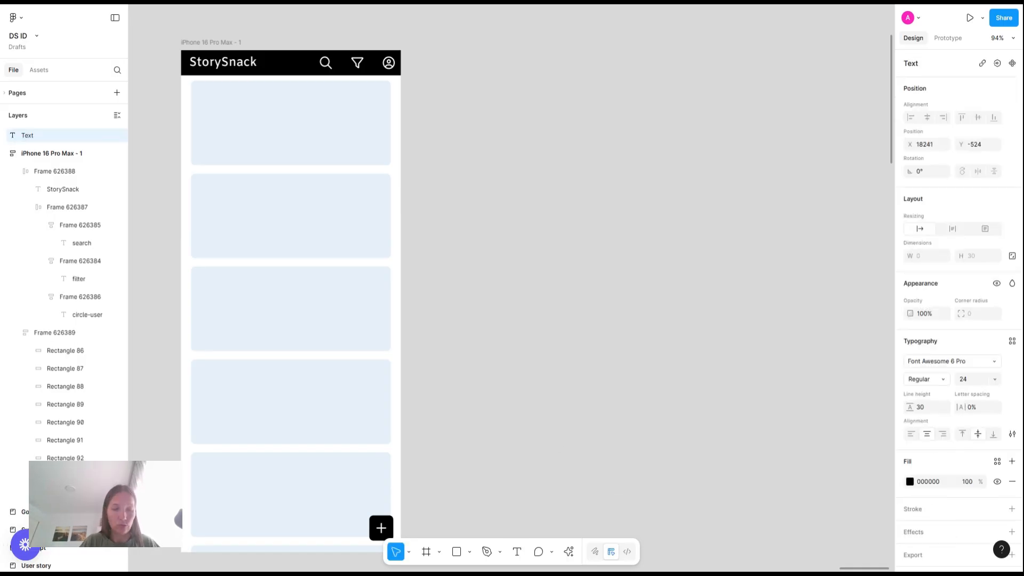
text(Story title)
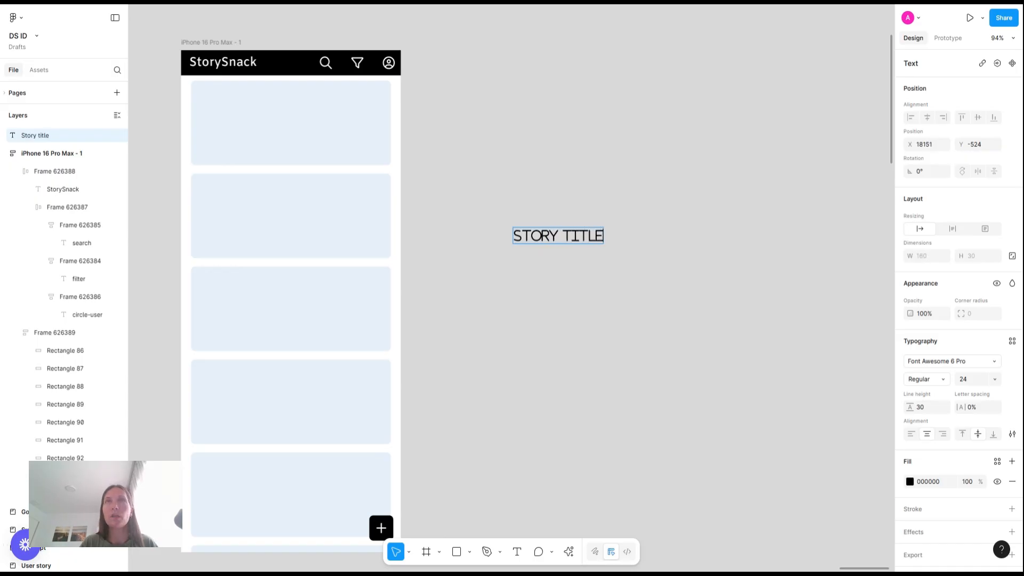
Step: Set the "Story title" text's font to Amiko
key(ctrl+a)
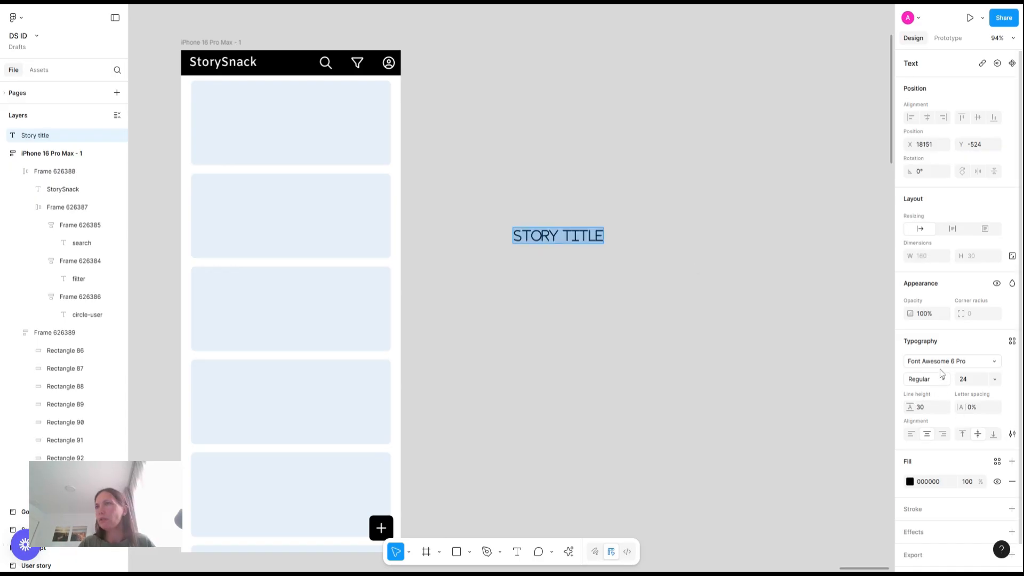
click(950, 362)
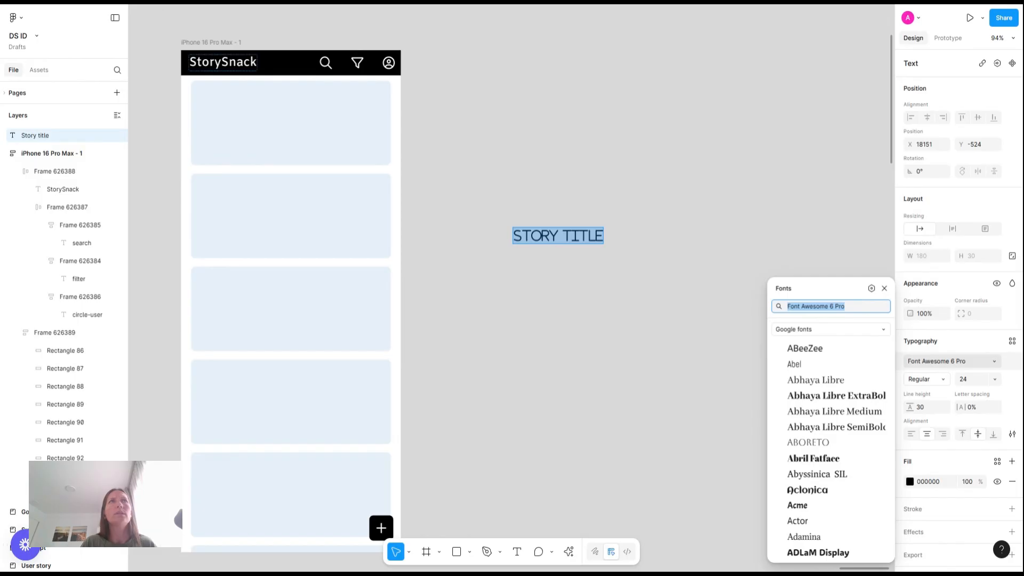
click(558, 235)
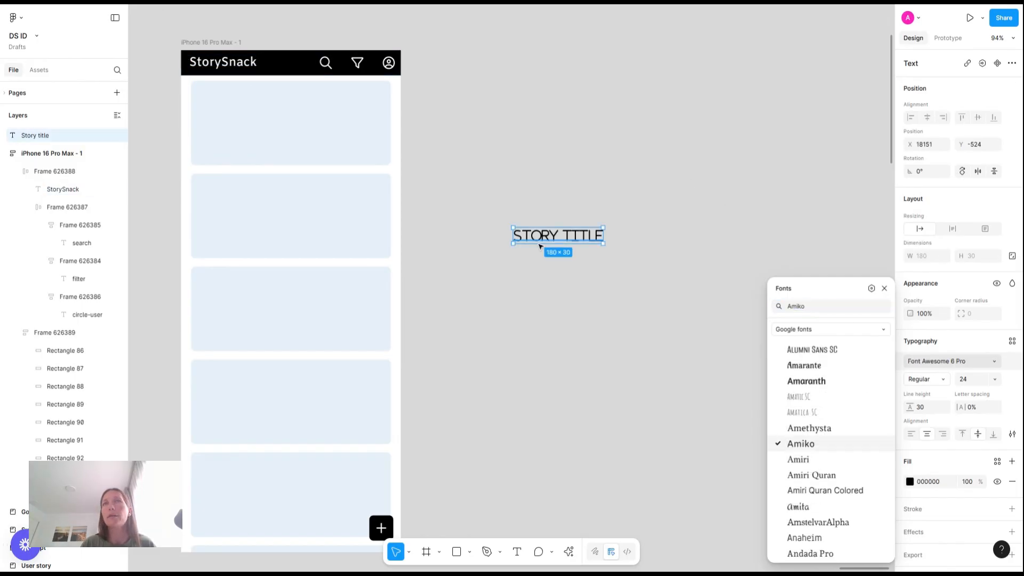
text(amik)
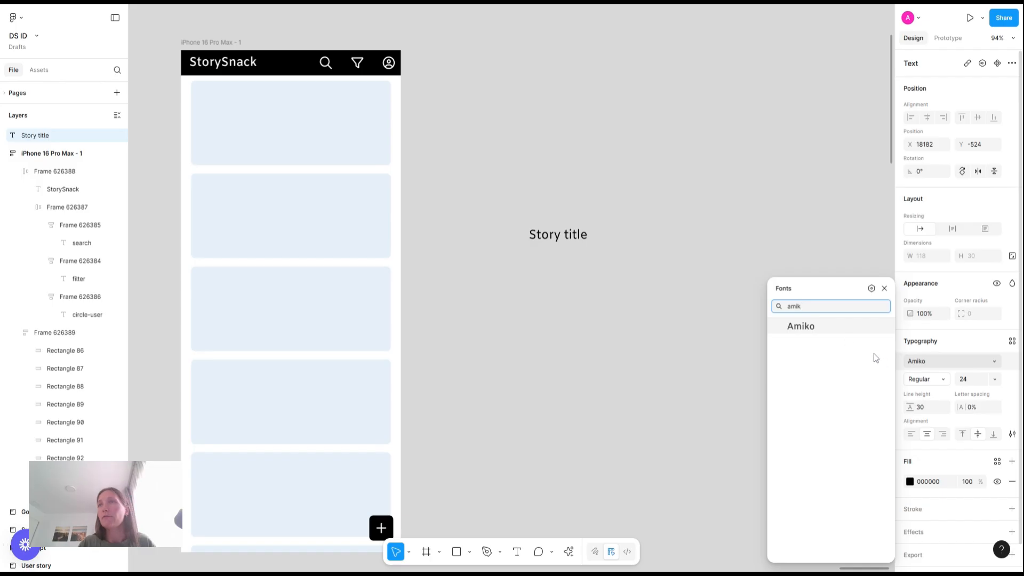
click(808, 327)
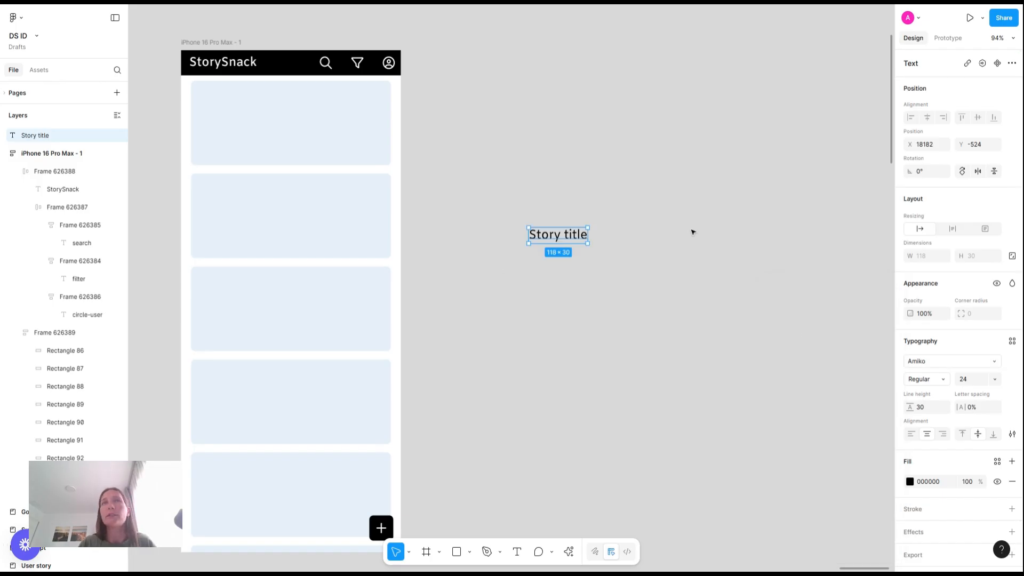
Step: Duplicate the "Story title" text just below, and set the original to size 32 in Bold
click(612, 247)
click(552, 241)
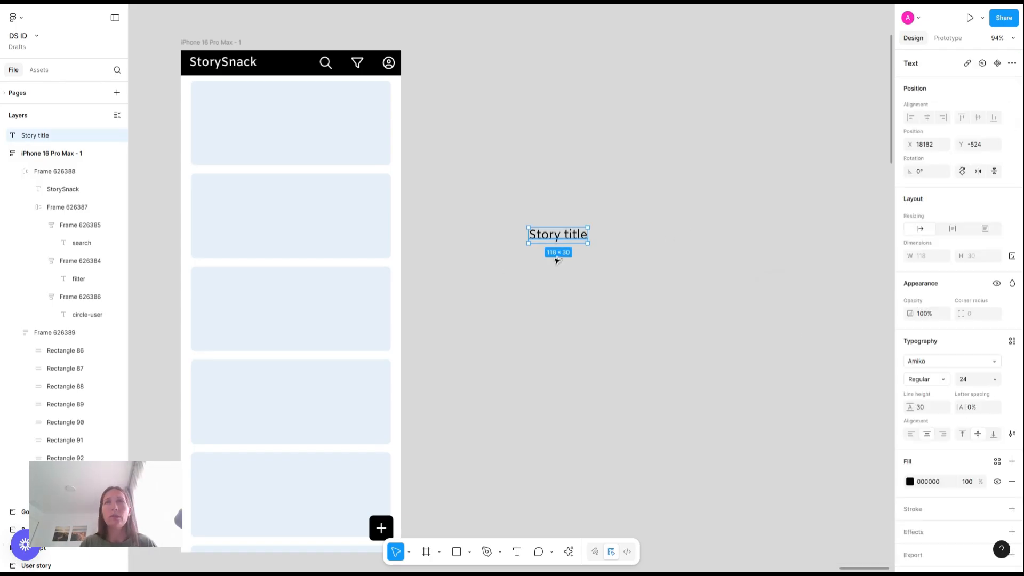
drag(558, 234, 558, 282)
click(558, 235)
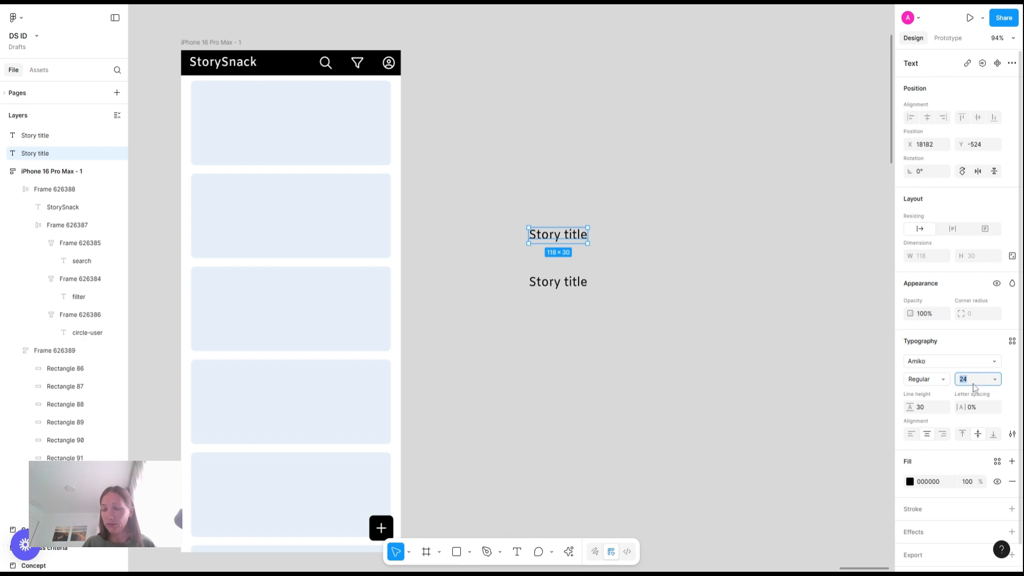
text(32)
key(Return)
click(927, 382)
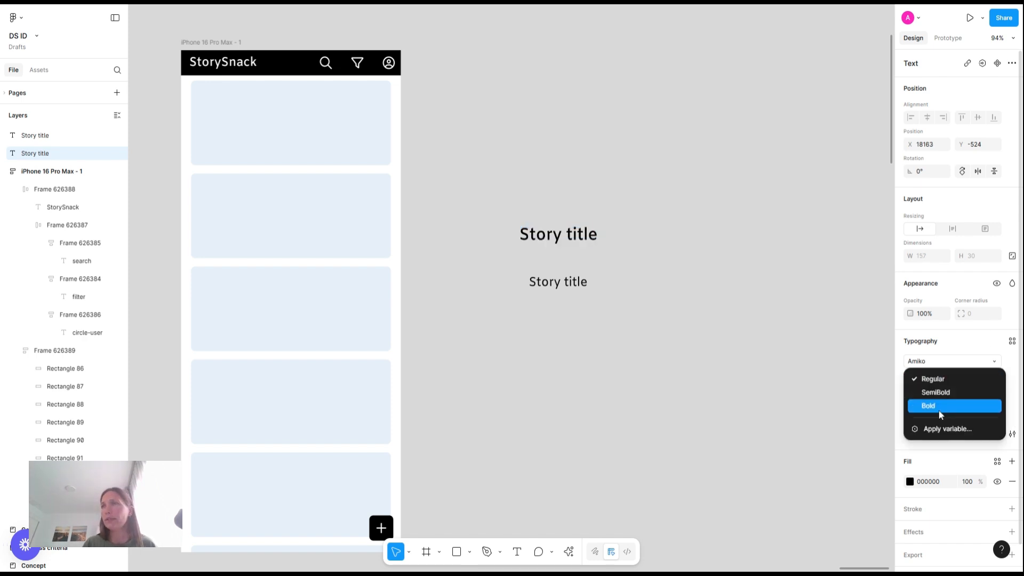
click(940, 406)
Step: Align the lower copy under the title and replace its text with "Some text is going here to show to user what this story os aboiut. Small"
click(569, 297)
drag(553, 281, 543, 265)
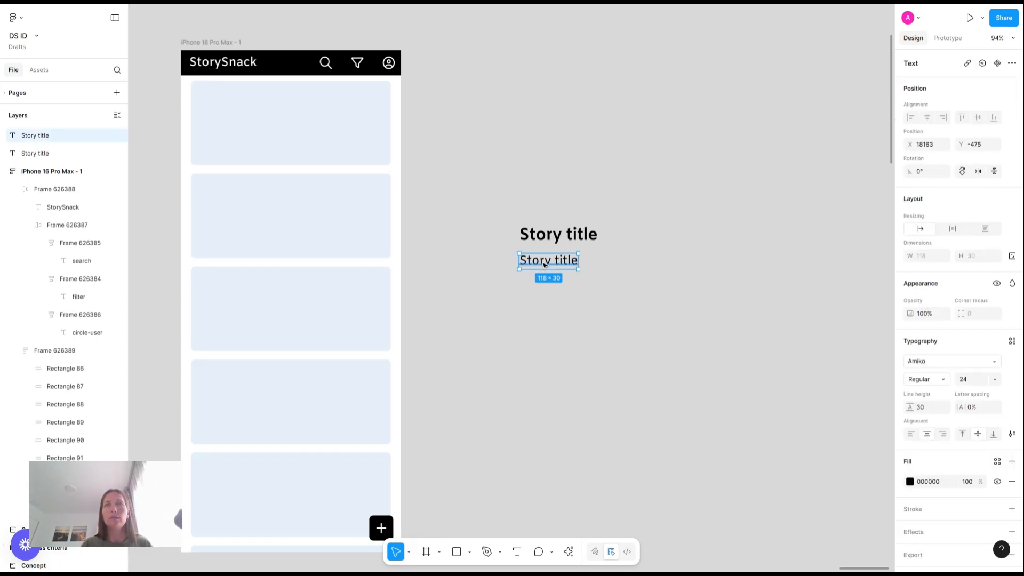
double_click(543, 265)
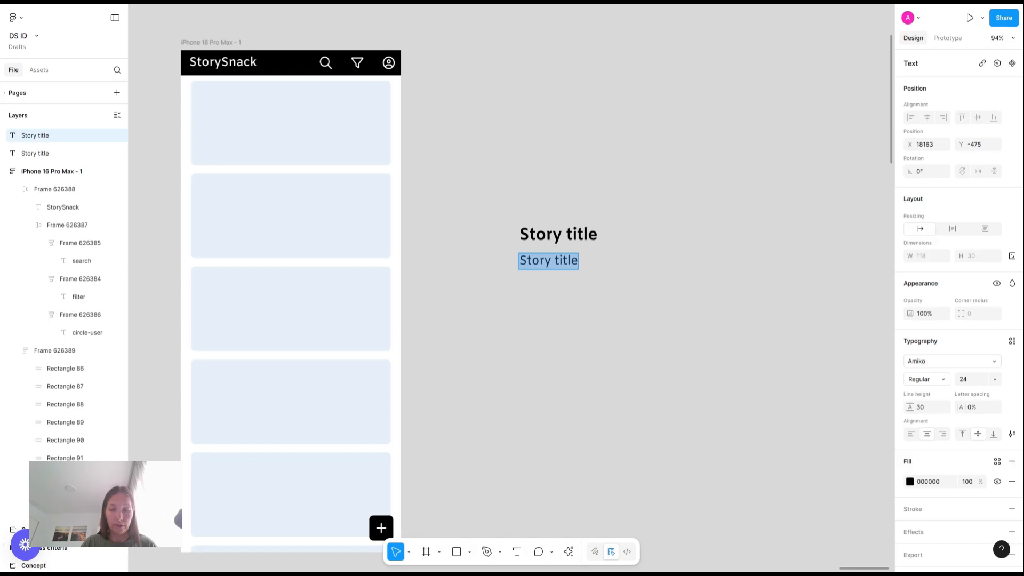
text(Some text is g)
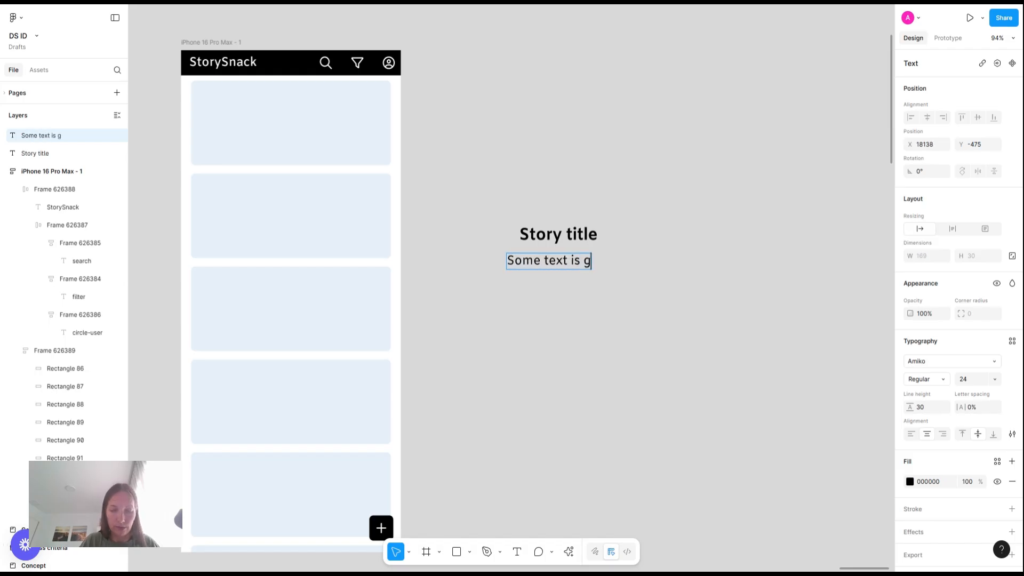
text(oing here to )
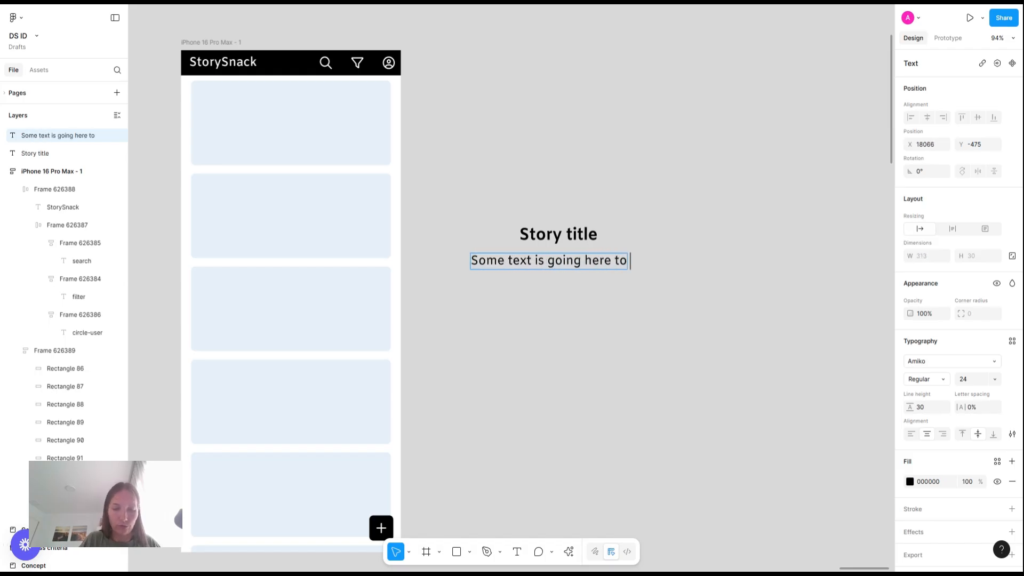
text(show to user)
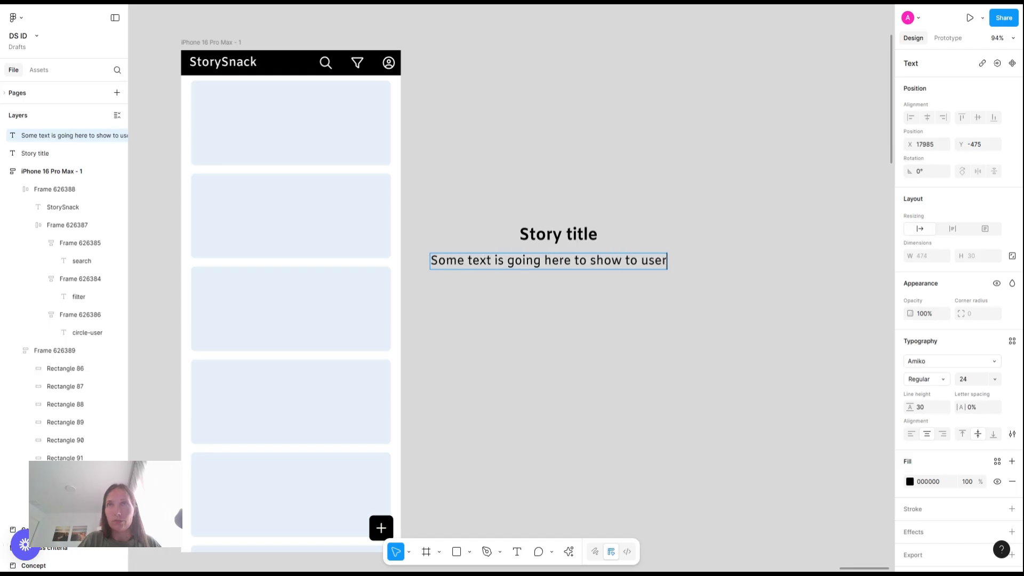
text( what thu)
key(BackSpace)
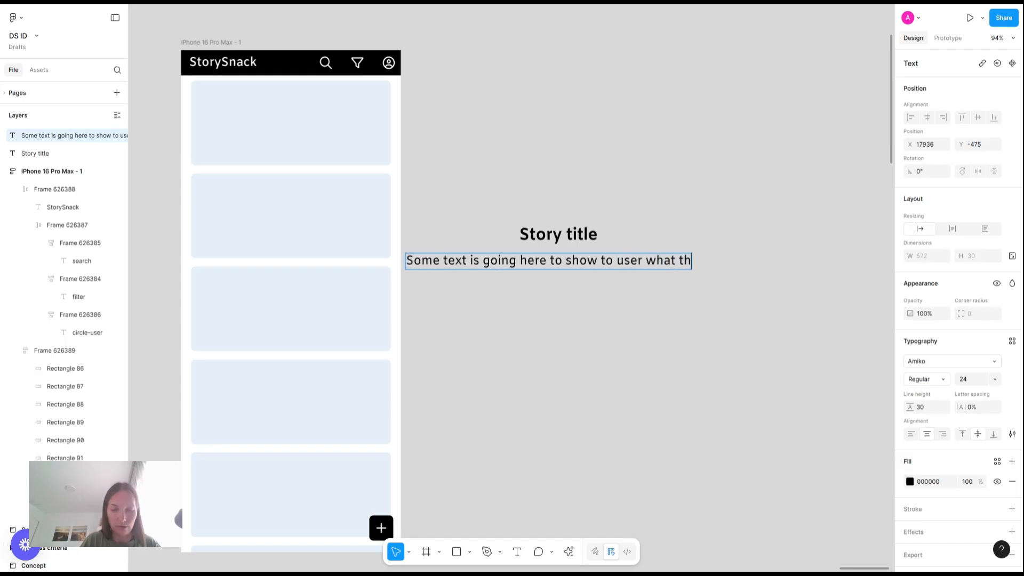
text(is story os ab)
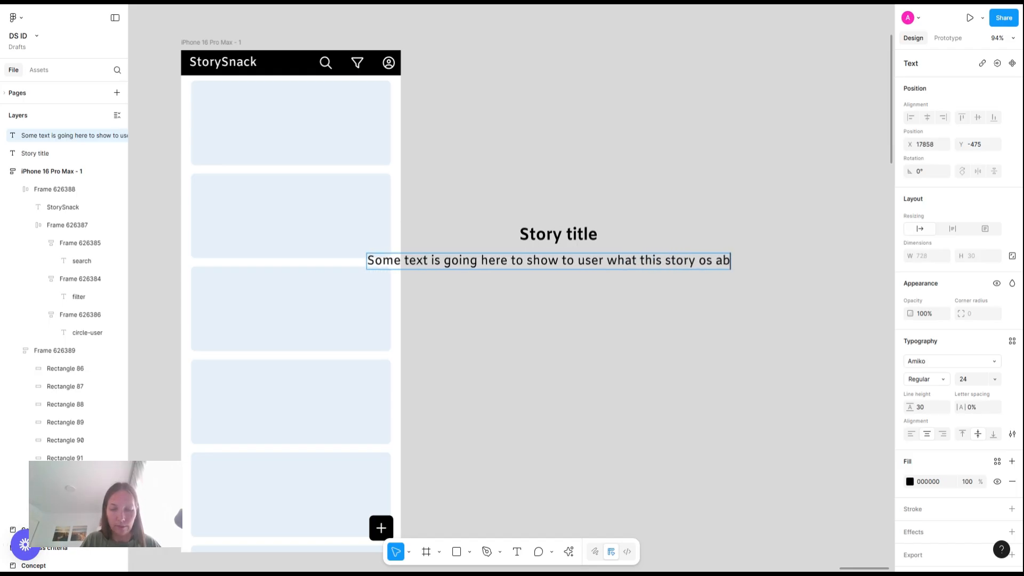
text(oiut. Small)
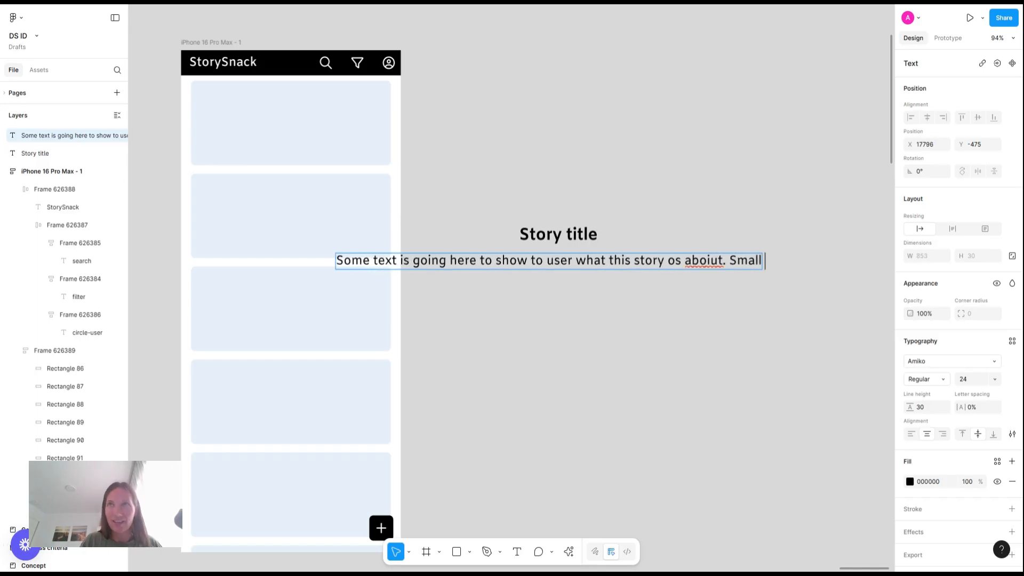
Step: Correct "aboiut" to "about" in the description text and add "degustation." after "Small"
click(710, 260)
key(BackSpace)
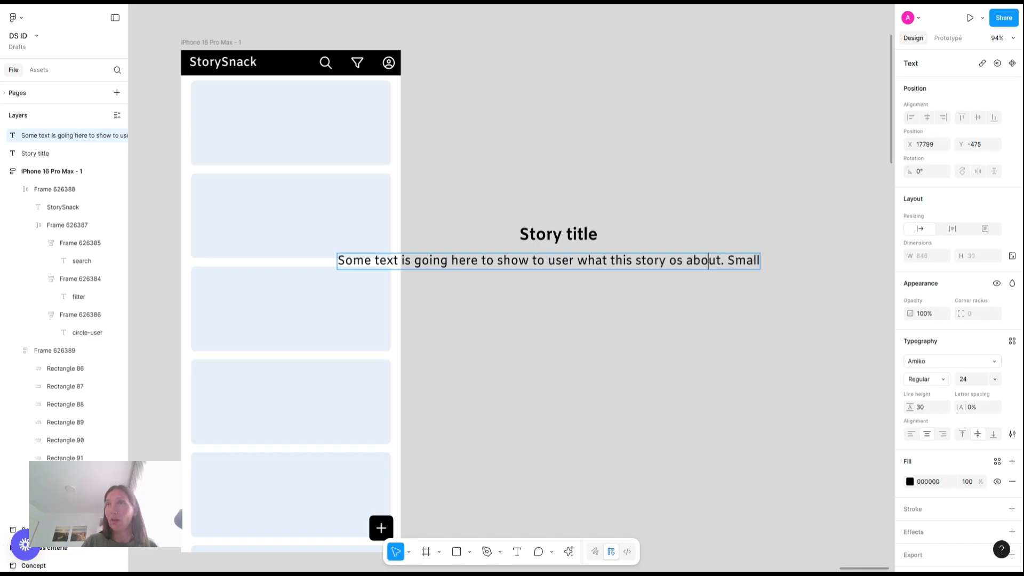
key(Escape)
double_click(757, 263)
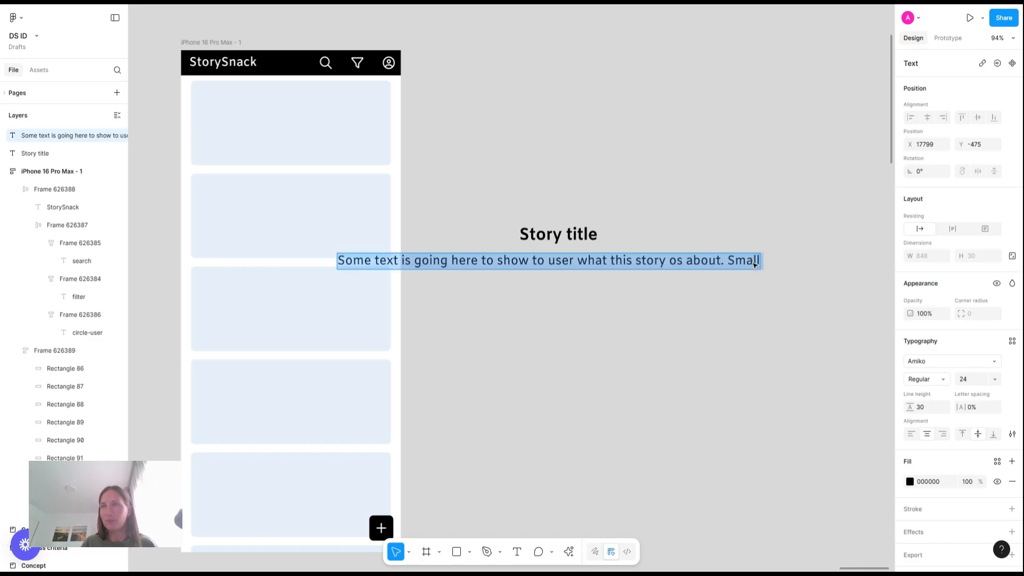
click(754, 264)
text(degusta)
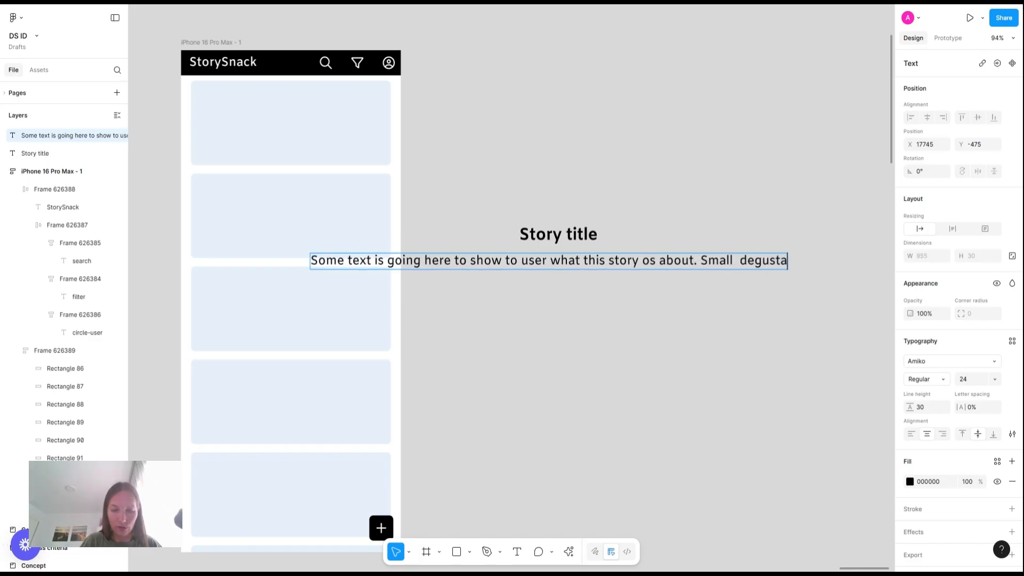
text(tion.)
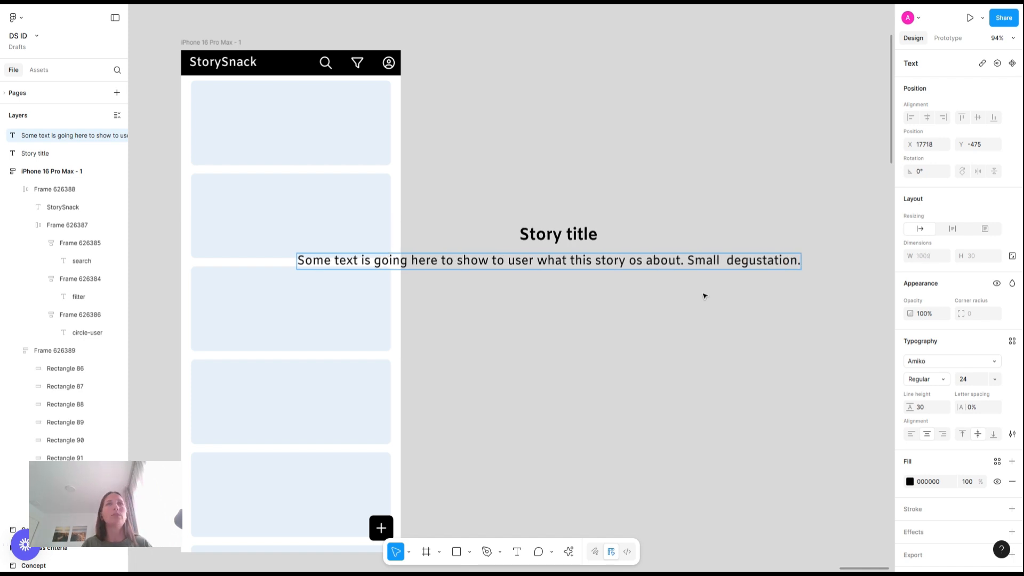
key(Escape)
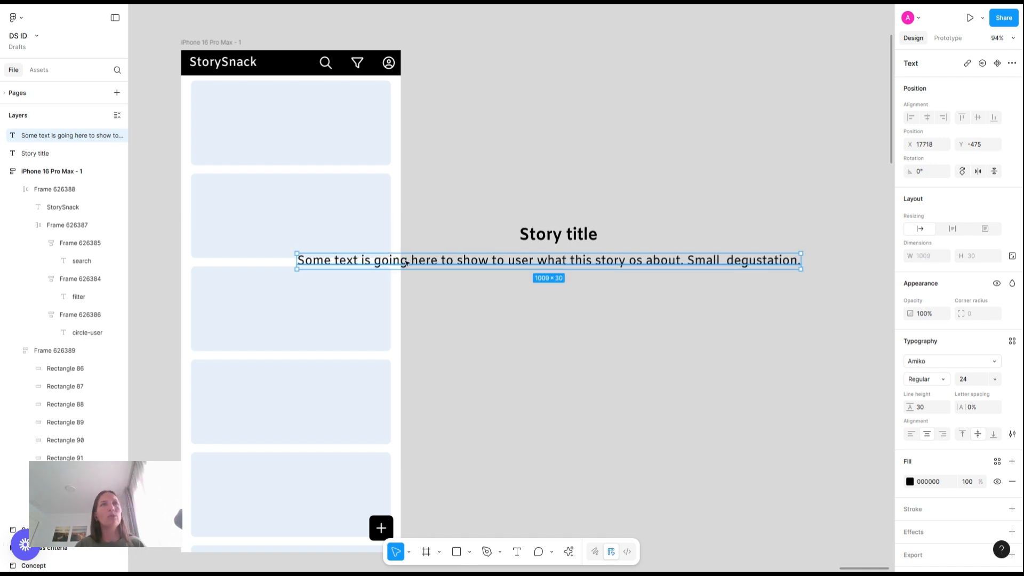
Step: Line up the description with the title's left edge, wrapping it left-aligned in a box about 393 wide
drag(411, 261, 631, 263)
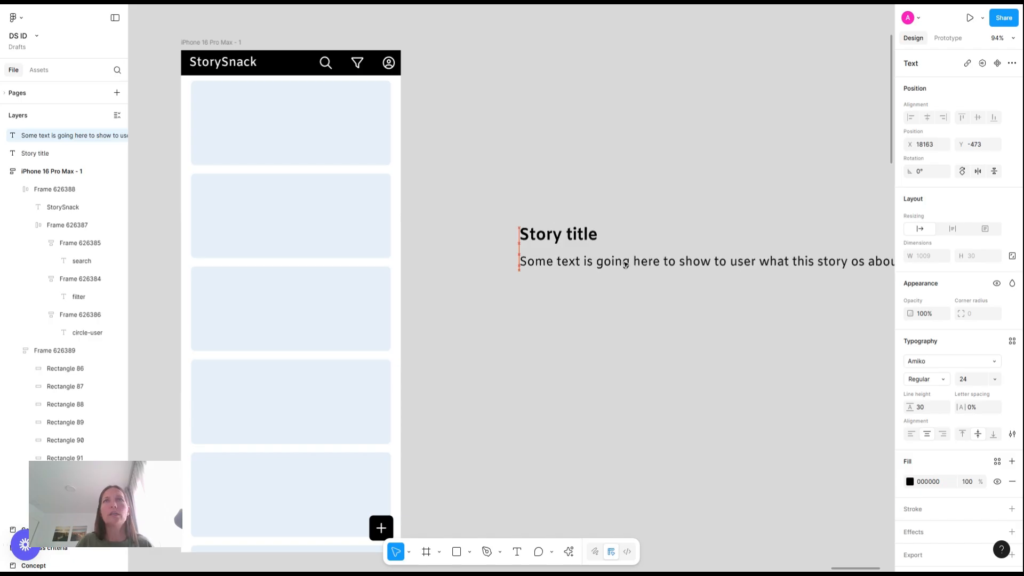
scroll(625, 264, right, 3)
scroll(625, 264, right, 5)
drag(771, 263, 463, 274)
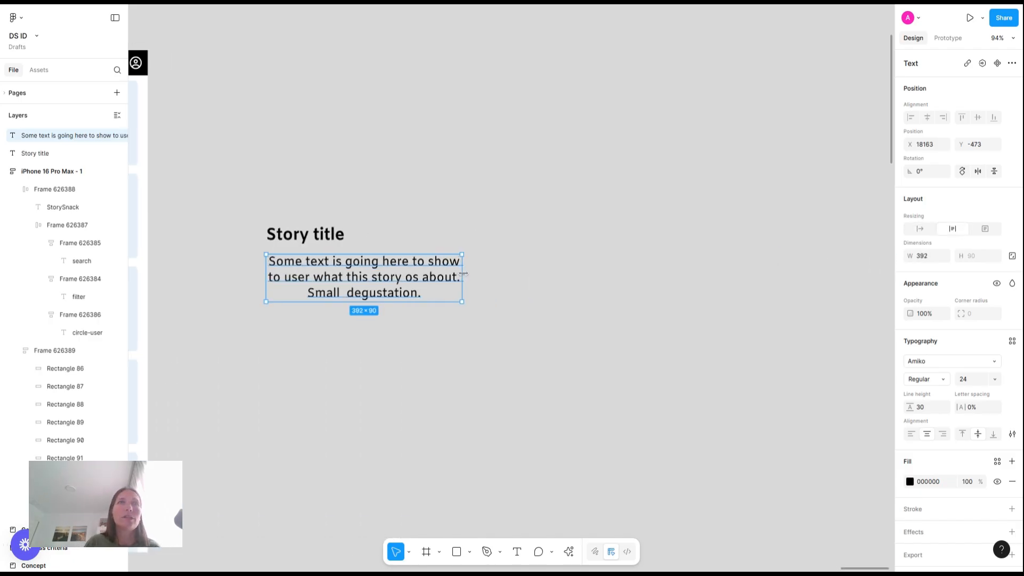
click(911, 433)
click(581, 392)
scroll(581, 392, left, 1)
scroll(581, 392, left, 3)
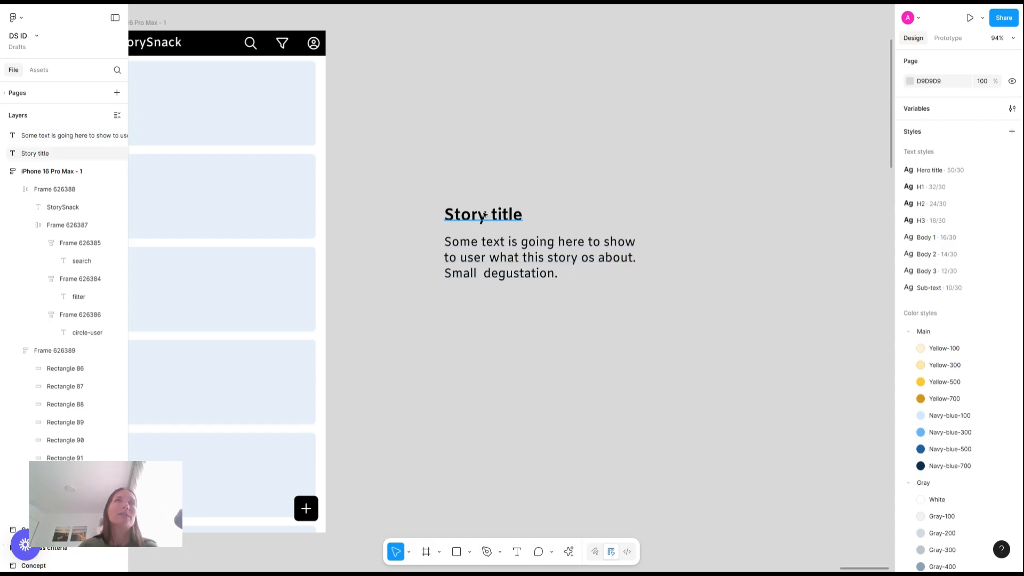
drag(476, 252, 475, 246)
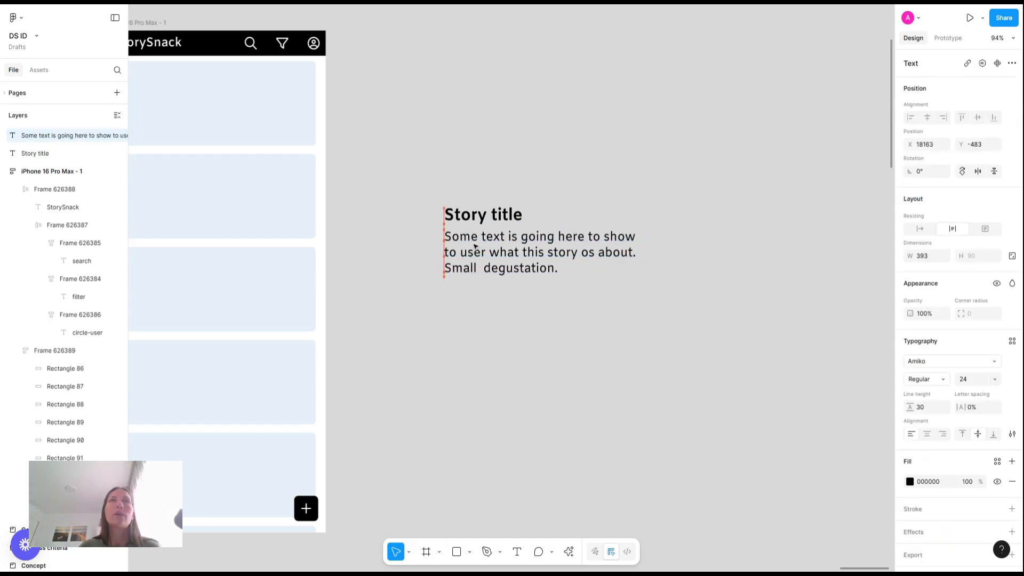
click(544, 327)
Step: Duplicate the description text to the empty area below it and replace the copy's text with "Author Name"
scroll(581, 308, down, 2)
scroll(581, 307, left, 2)
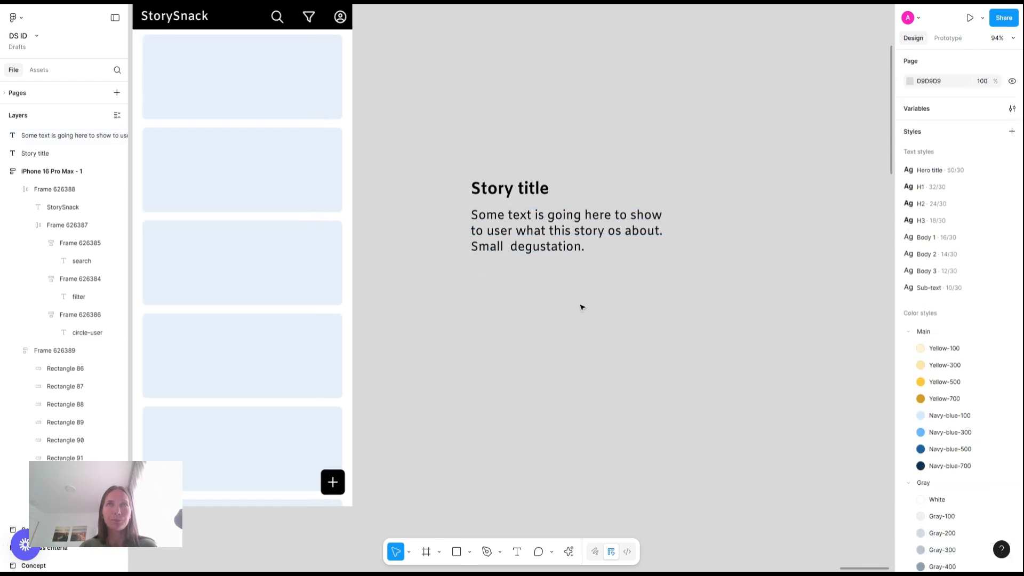
alt+drag(551, 257, 667, 402)
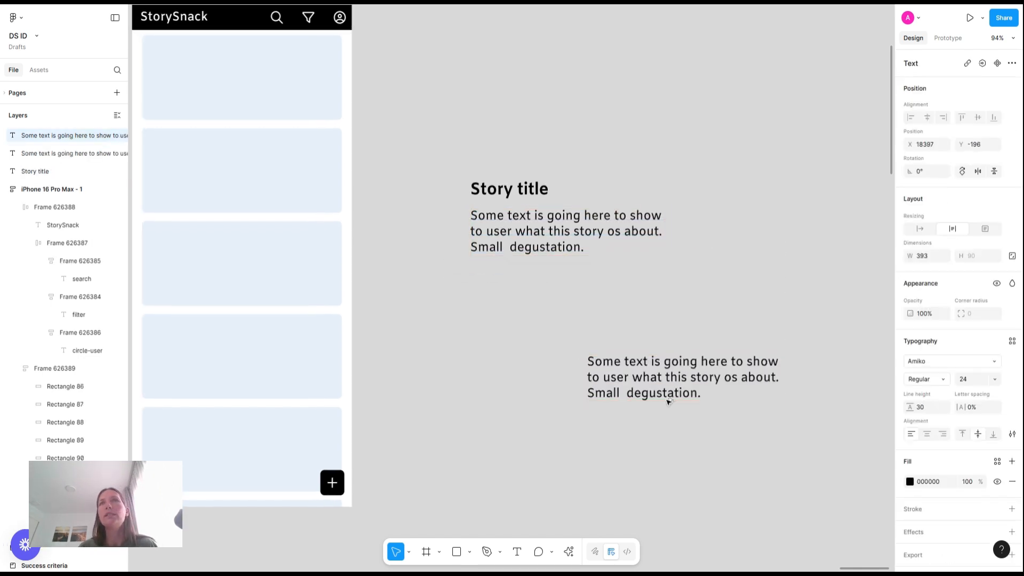
key(Return)
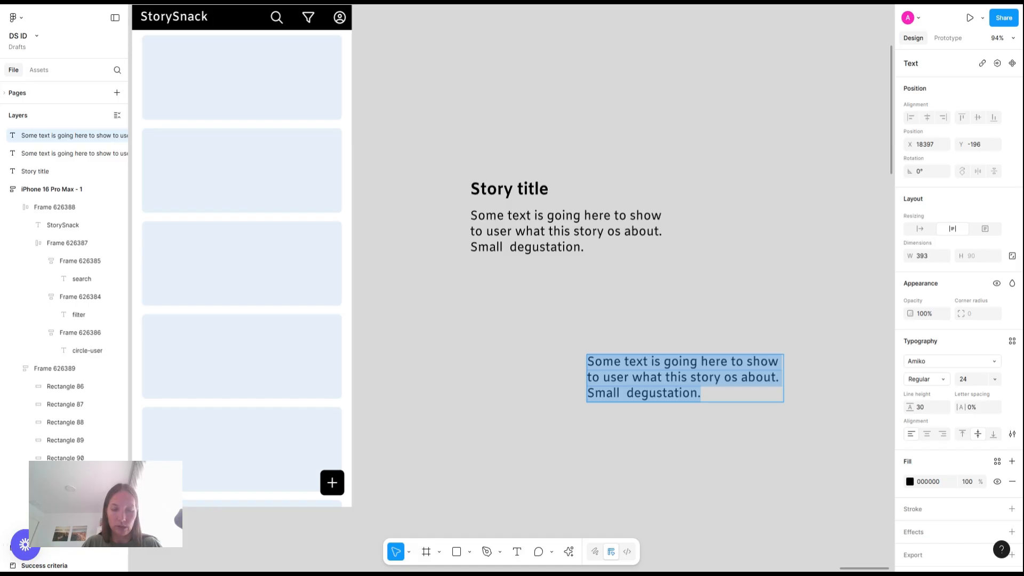
text(User Name)
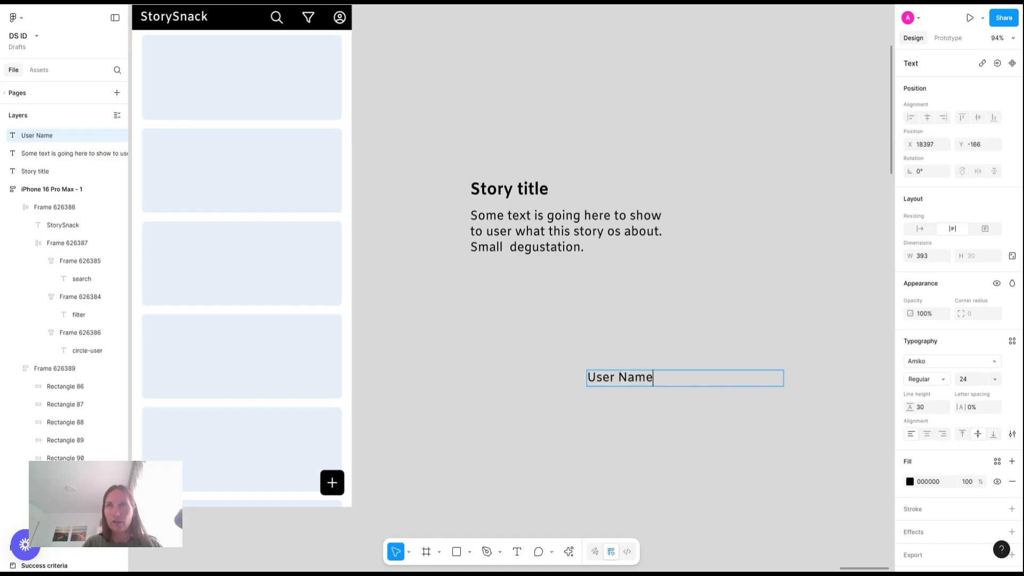
text(Author)
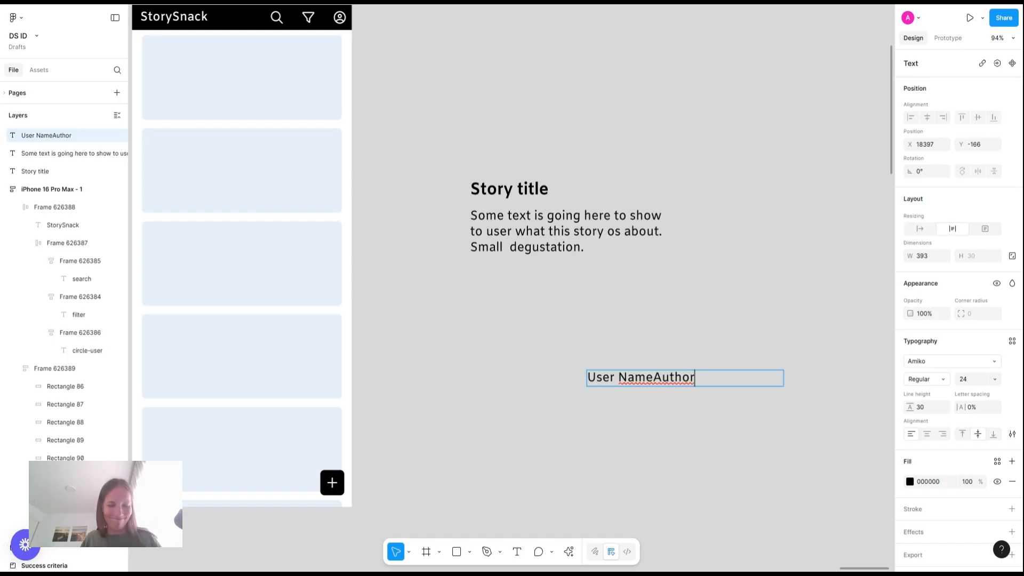
key(ctrl+a)
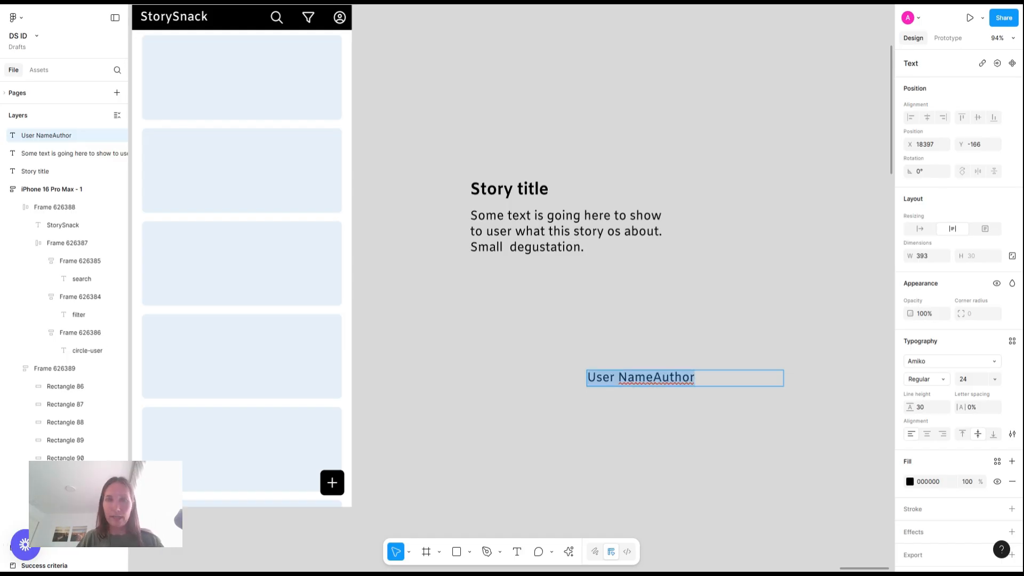
text(Auth)
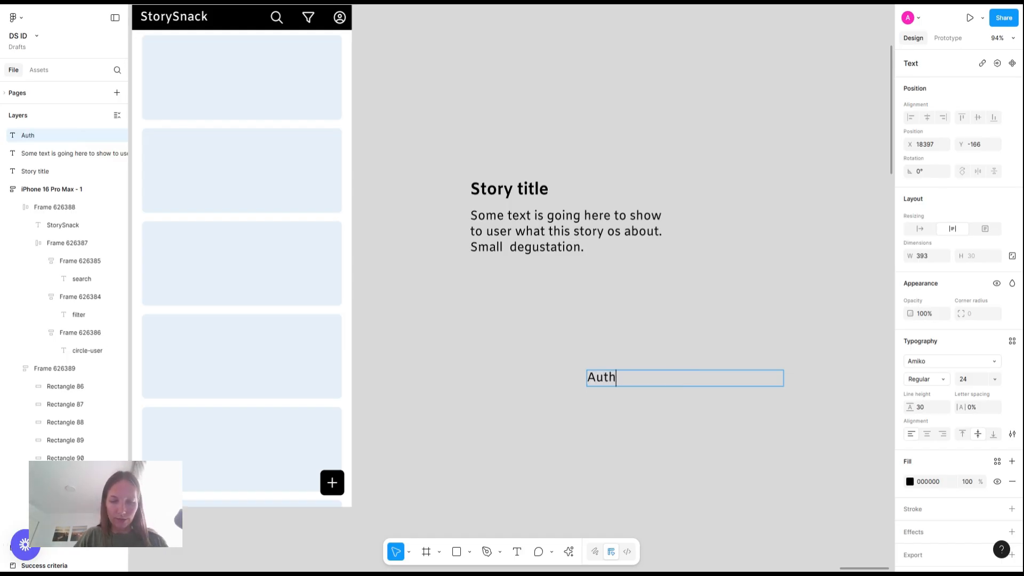
text(or name)
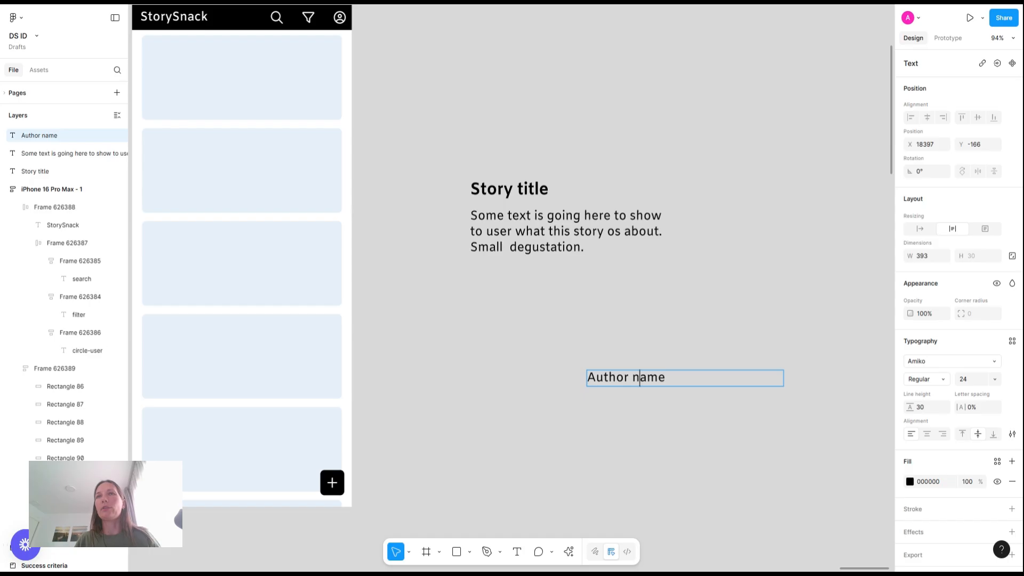
key(BackSpace)
text(N)
click(721, 358)
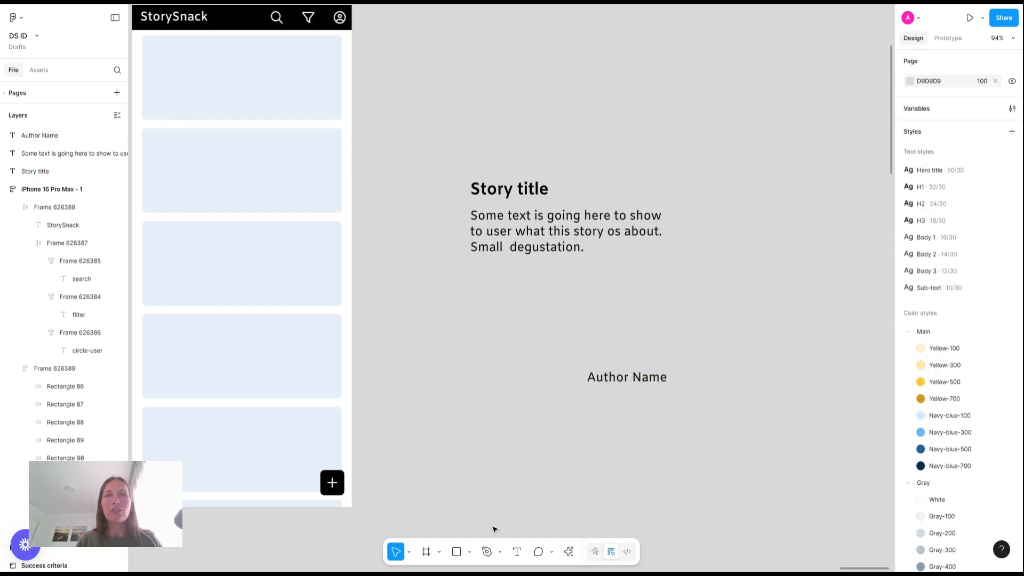
Step: Draw a circle about 52 × 52 just left of the "Author Name" text
click(469, 552)
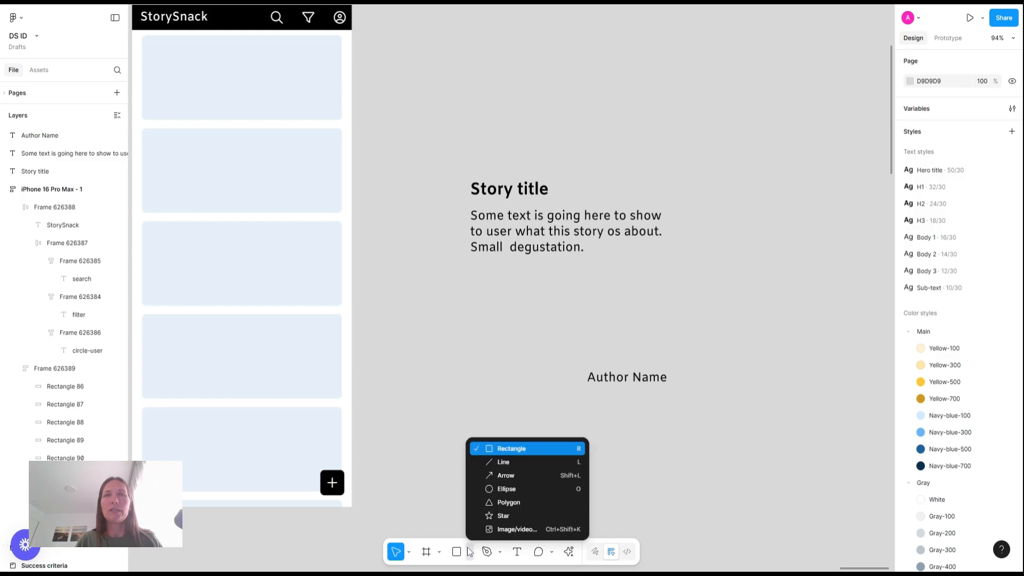
click(504, 489)
drag(543, 363, 569, 390)
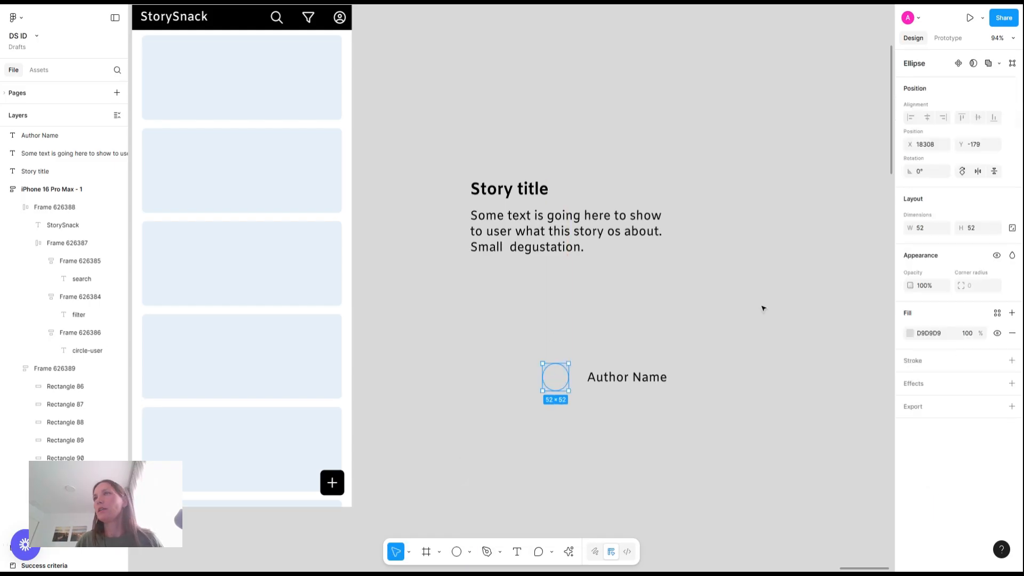
Step: Fill the circle beside the author name with the library image style Woman-2
click(996, 313)
scroll(825, 424, down, 10)
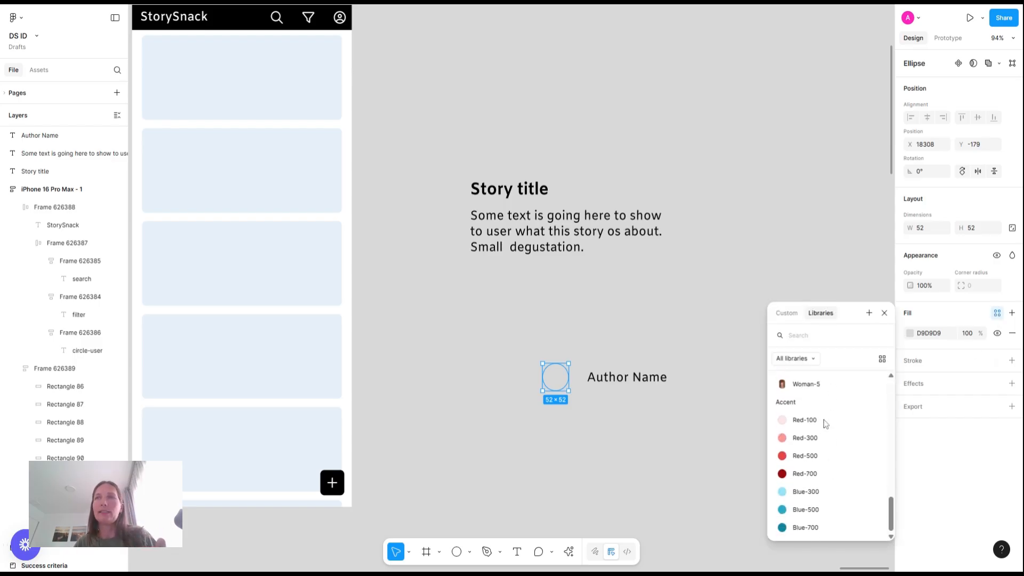
scroll(825, 423, up, 4)
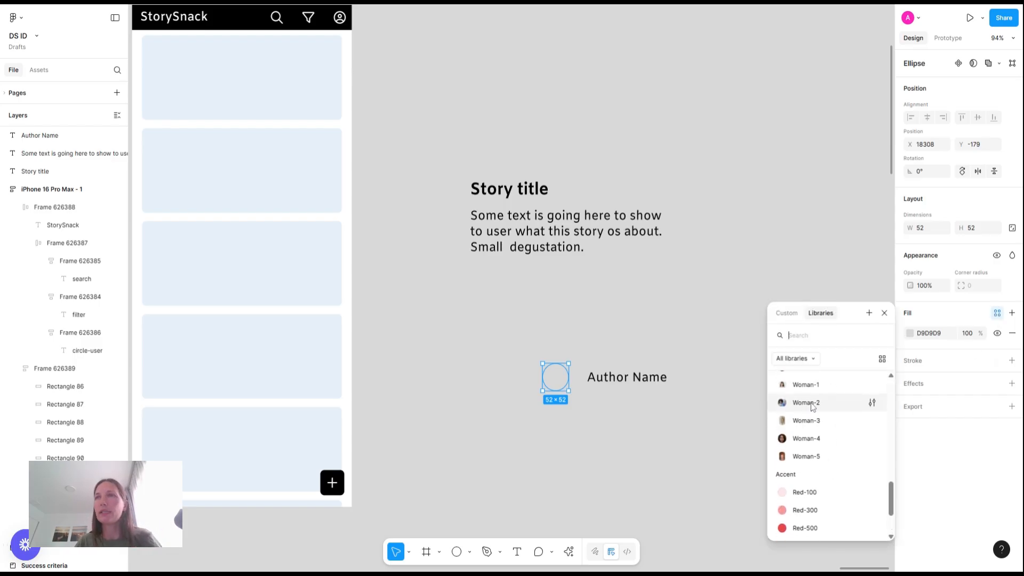
click(805, 403)
click(706, 327)
Step: Resize the avatar circle to 40 × 40 with its aspect ratio locked, and move it close to the author name
click(568, 366)
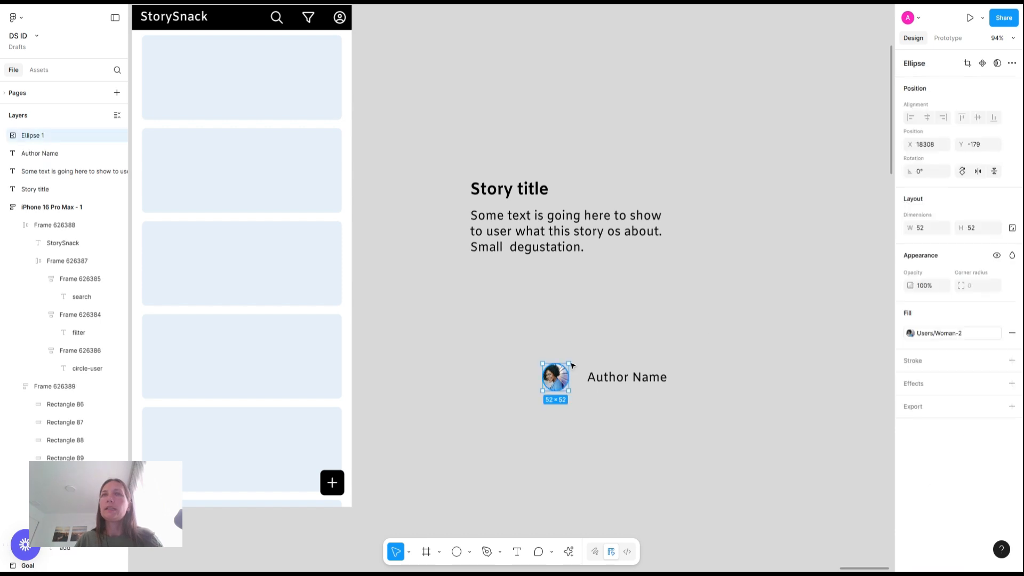
drag(568, 364, 563, 368)
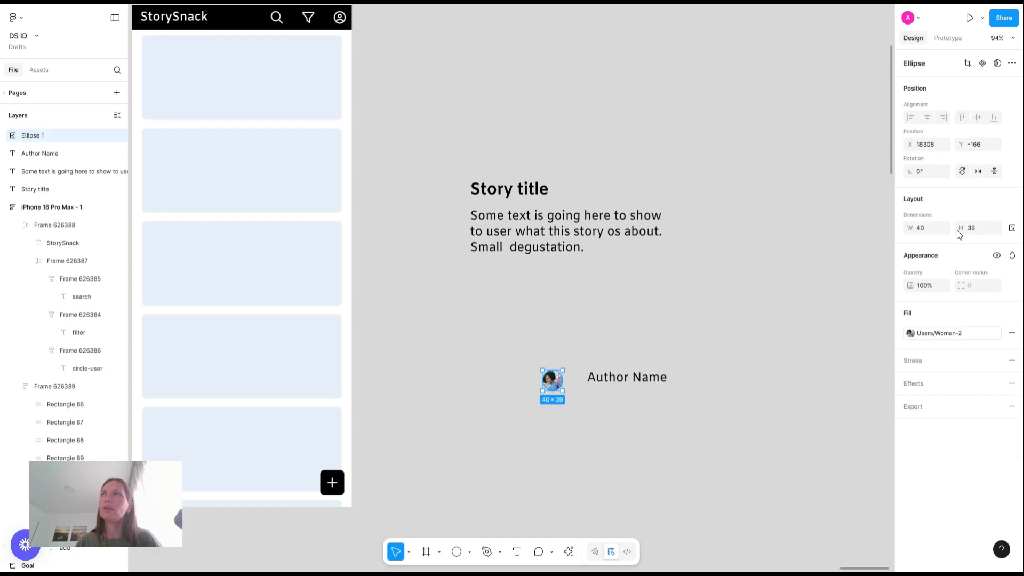
click(979, 229)
text(40)
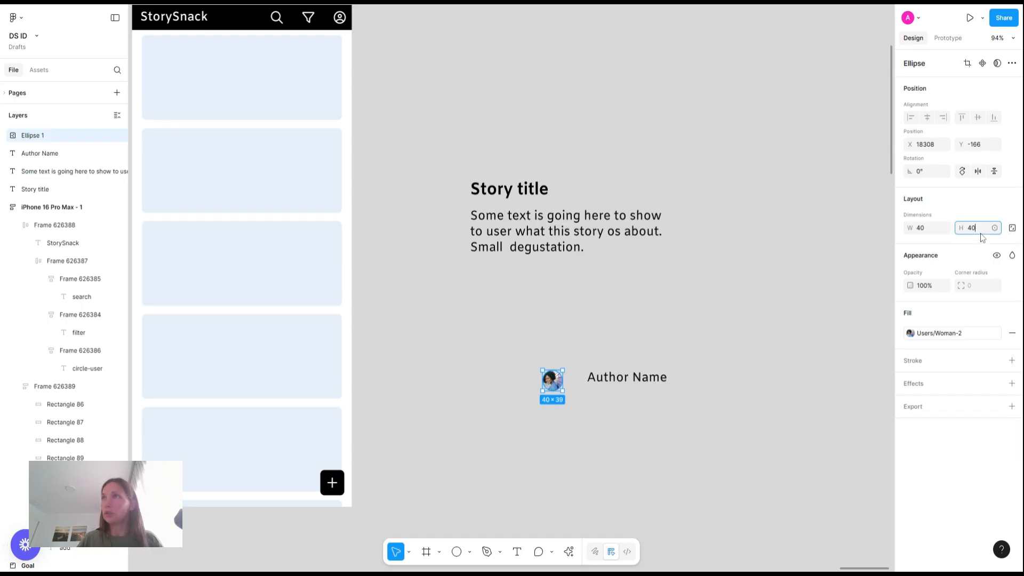
key(Return)
click(1012, 228)
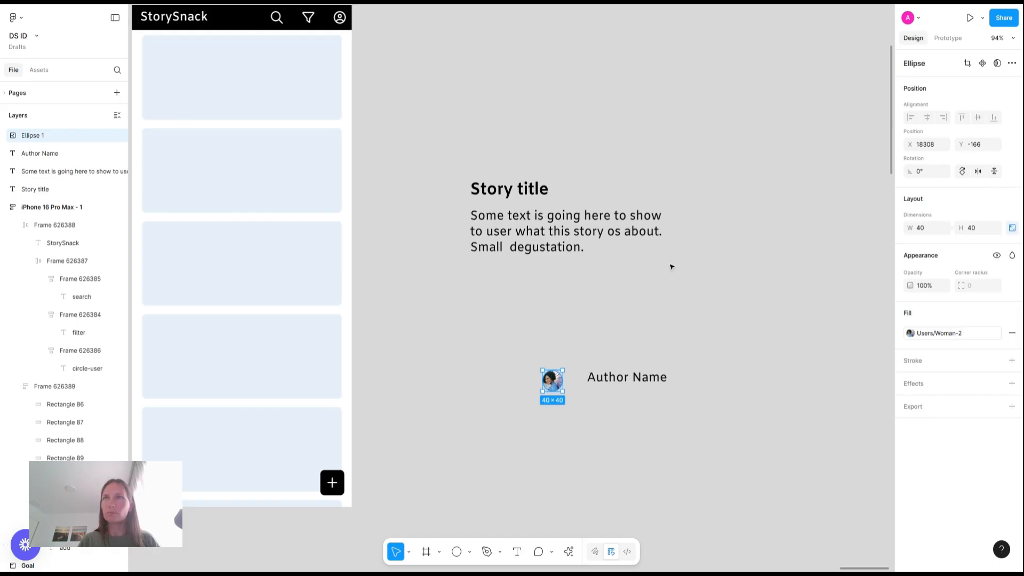
drag(565, 377, 584, 372)
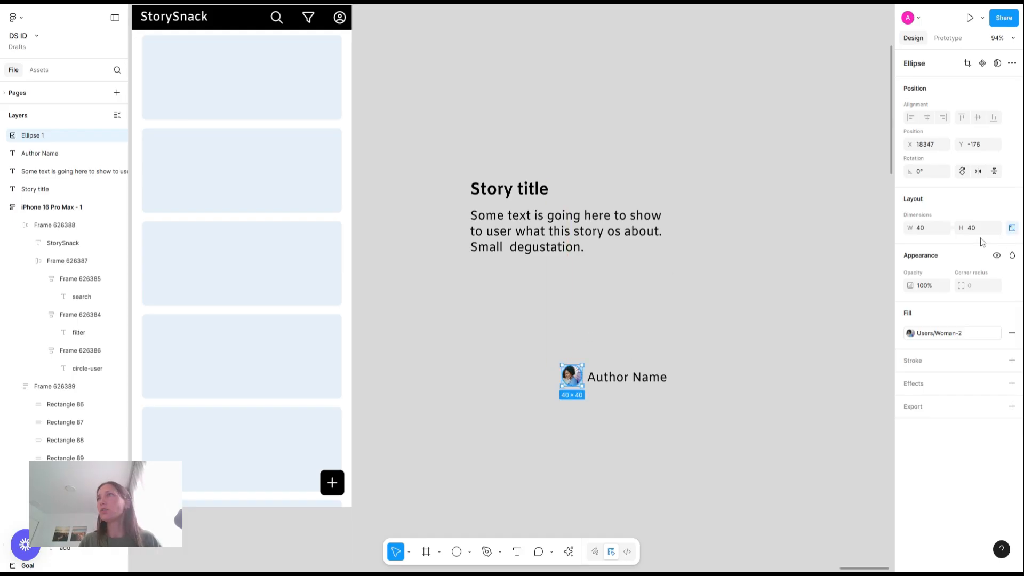
Step: Set the avatar's width to 32 and the "Author Name" text's font size to 18
click(927, 229)
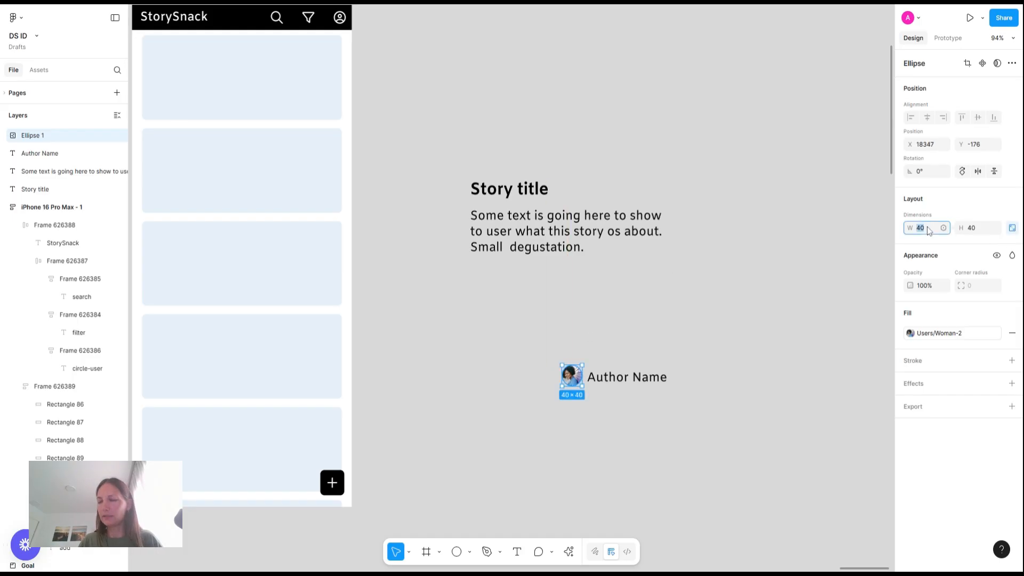
click(644, 378)
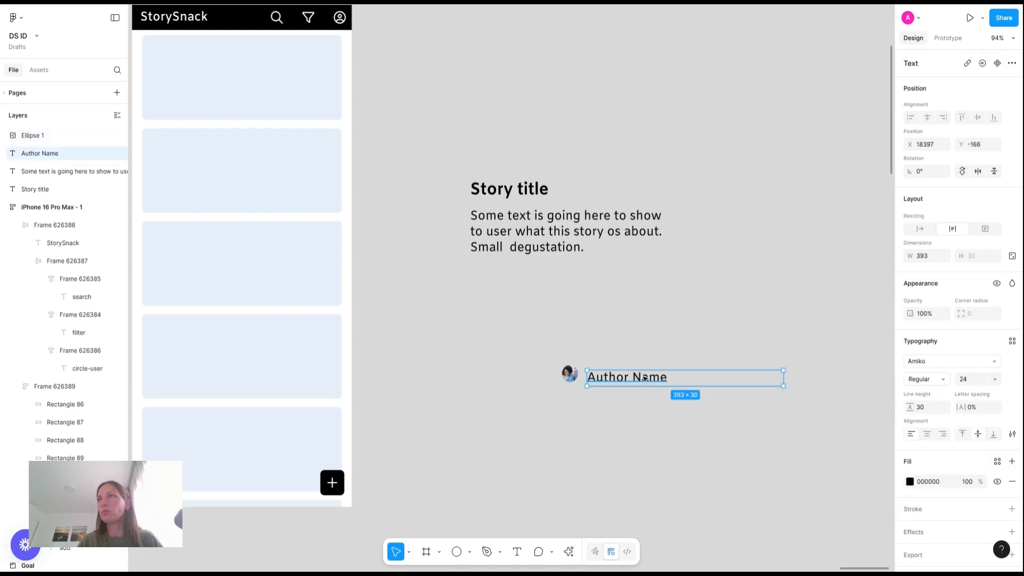
click(966, 379)
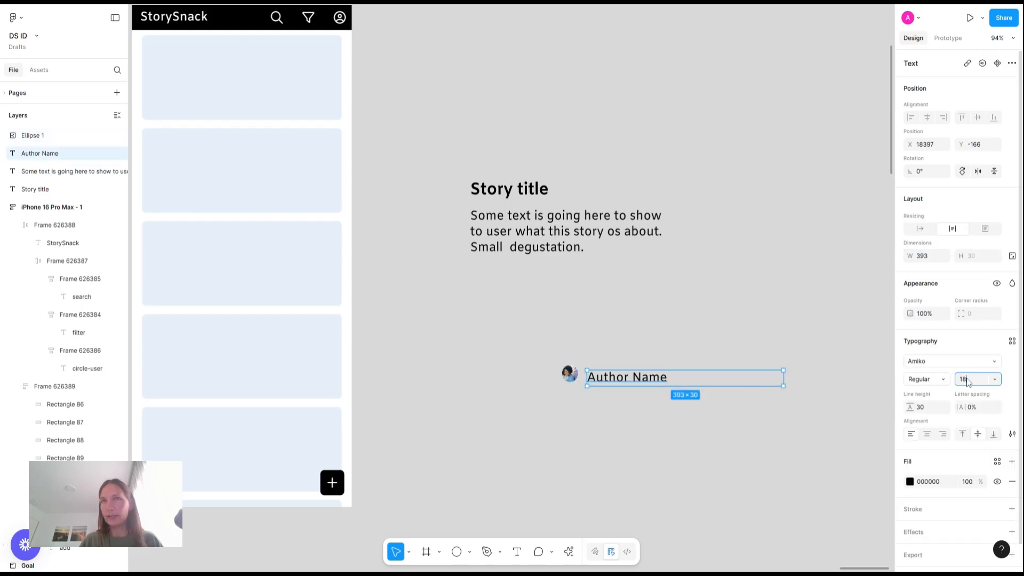
text(18)
key(Return)
click(773, 433)
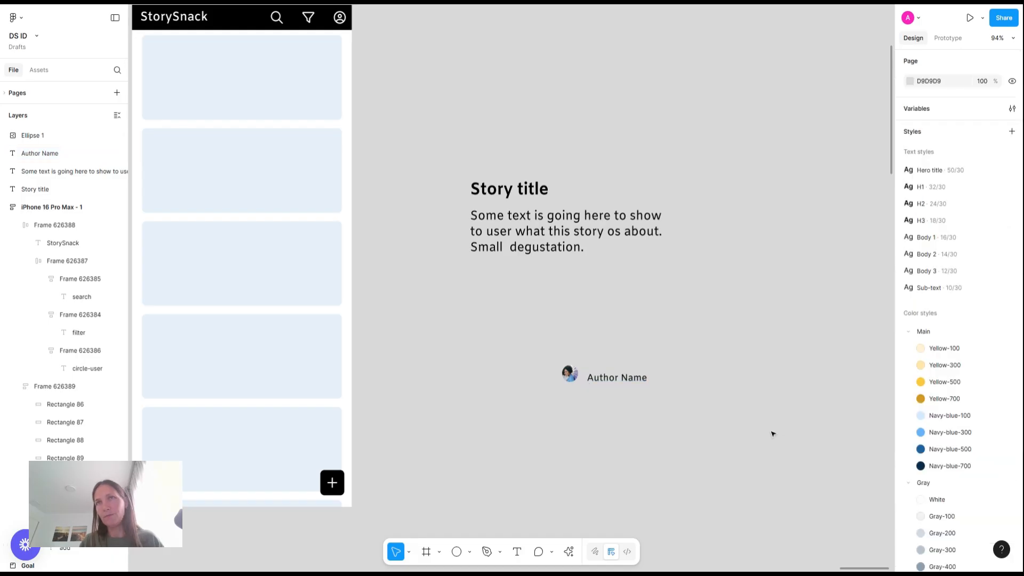
Step: Combine the avatar and author name into a horizontal auto layout frame with a gap of 8
drag(781, 422, 475, 340)
key(shift+a)
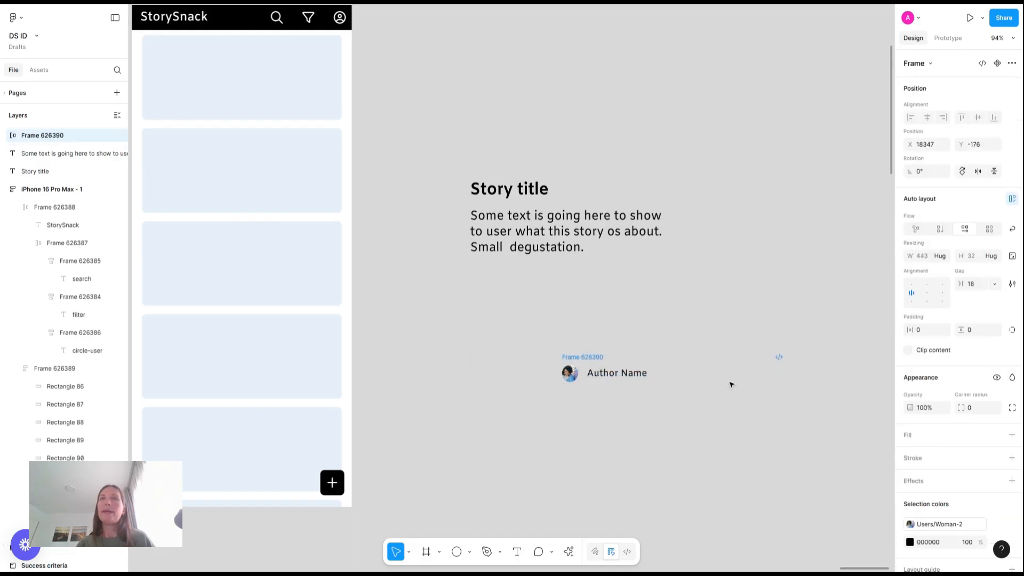
click(977, 290)
text(8)
key(Return)
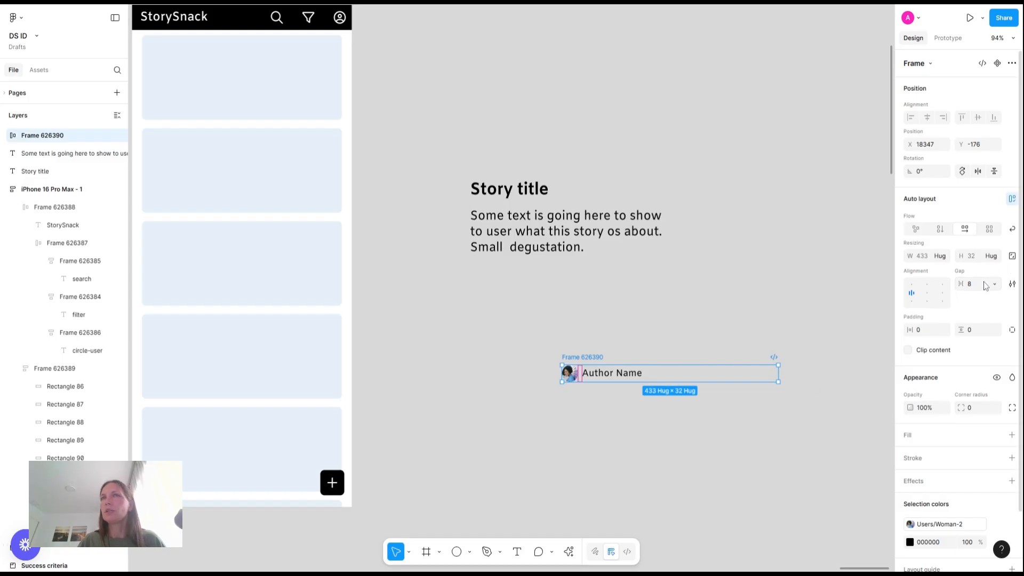
Step: Set the avatar circle inside the author frame to 28 × 28
click(569, 371)
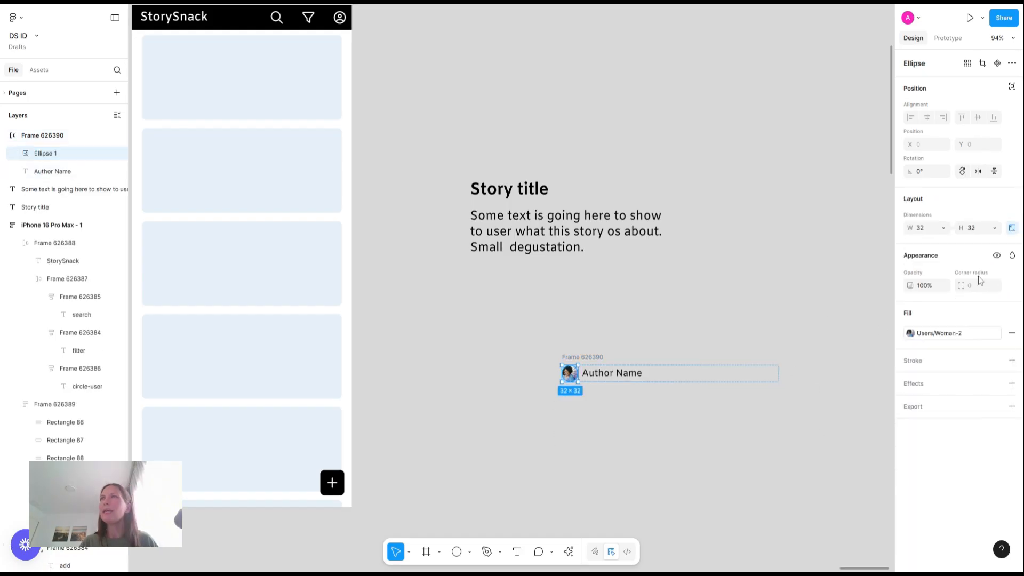
click(977, 234)
text(28)
key(Return)
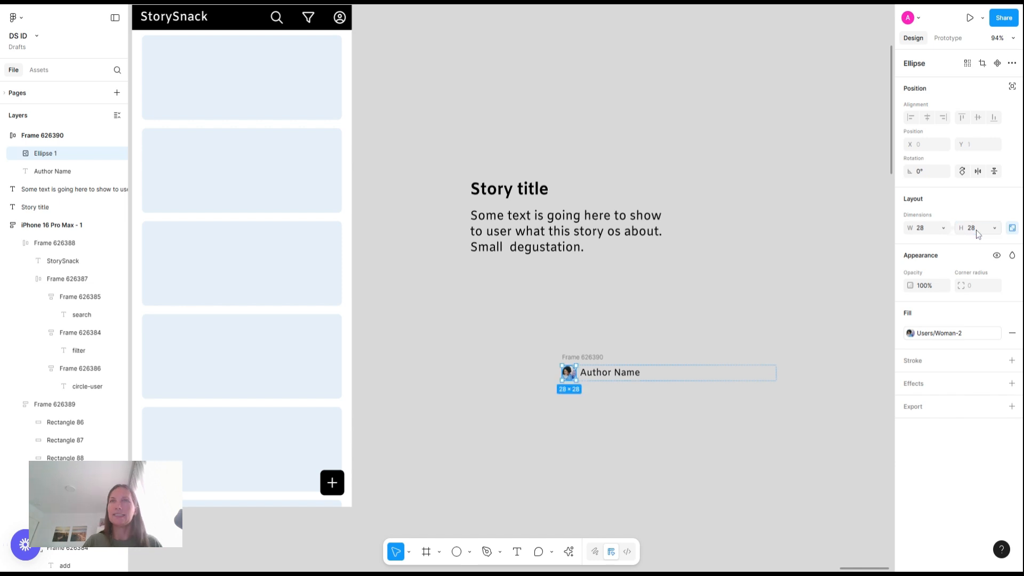
Step: Move the author row frame up to just beneath the story description text
click(594, 356)
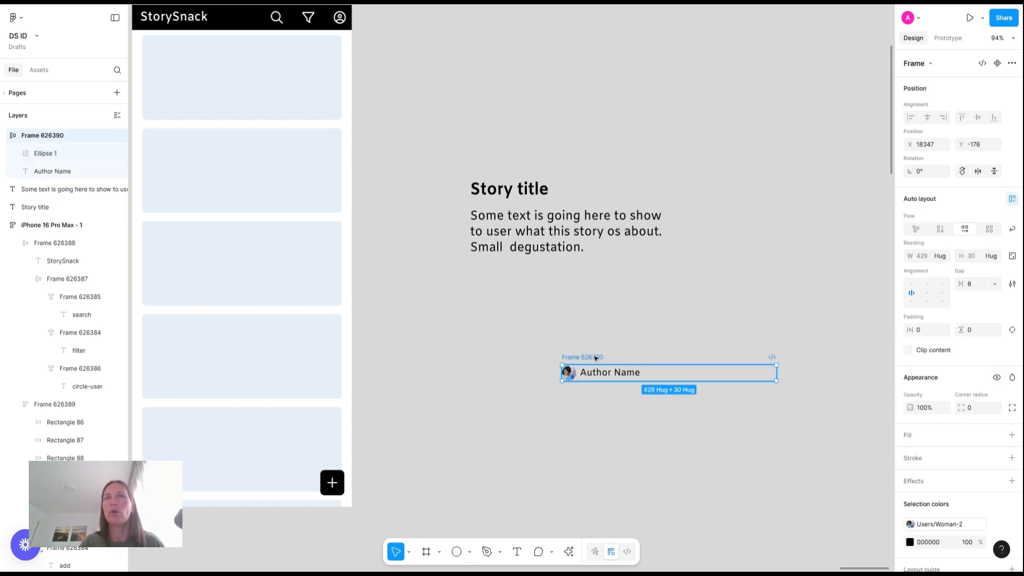
drag(594, 357, 626, 277)
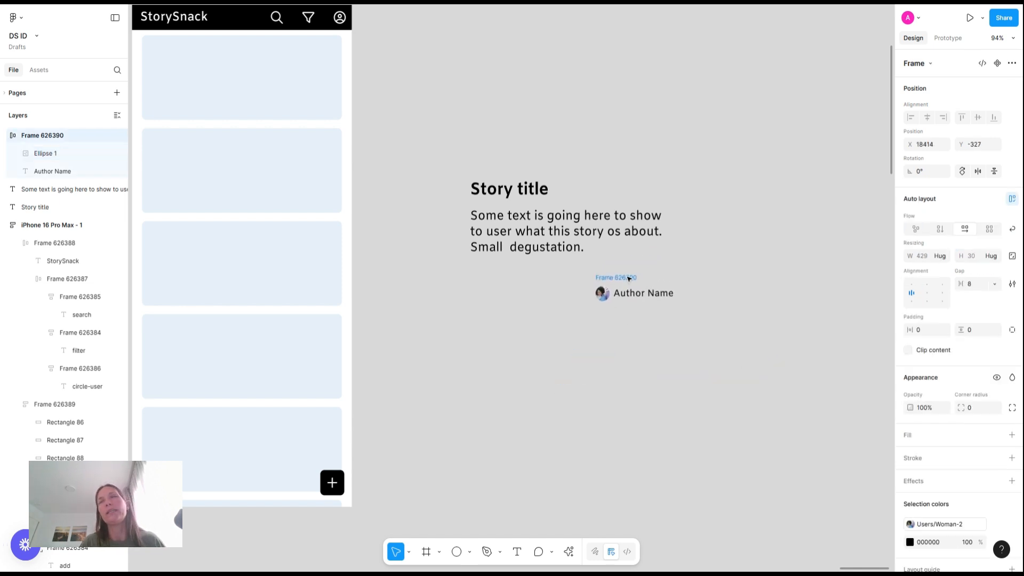
click(643, 354)
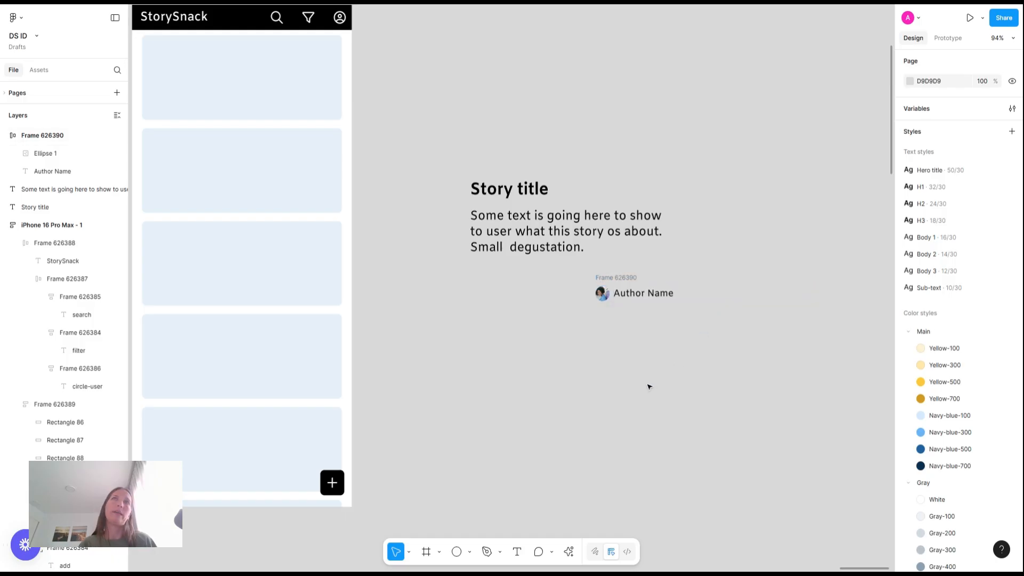
Step: Copy the header's filter icon onto the empty canvas below the story description and change its icon text to "heart"
scroll(648, 386, left, 3)
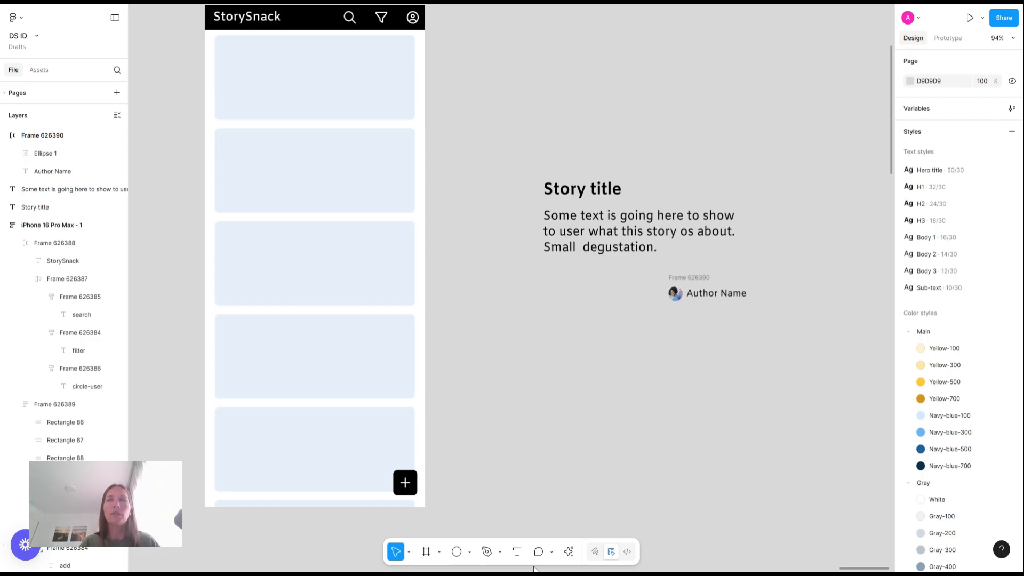
double_click(388, 20)
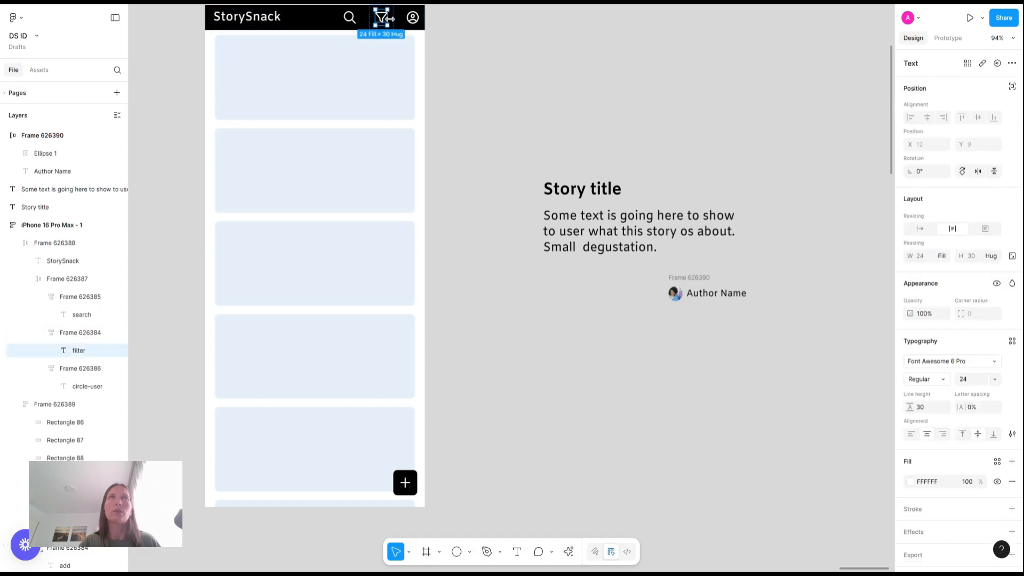
click(634, 339)
key(ctrl+v)
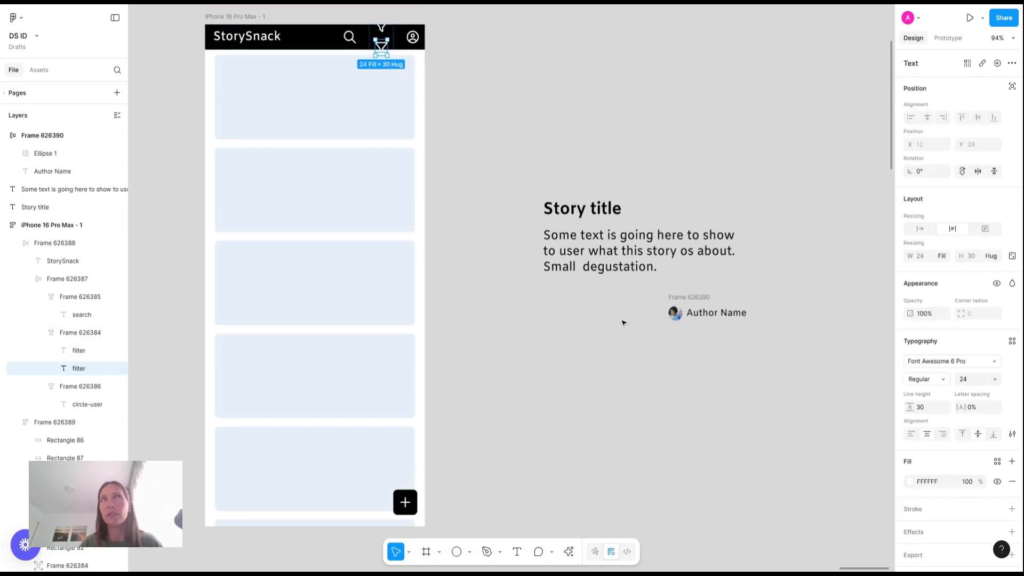
drag(384, 54, 577, 345)
scroll(593, 355, up, 5)
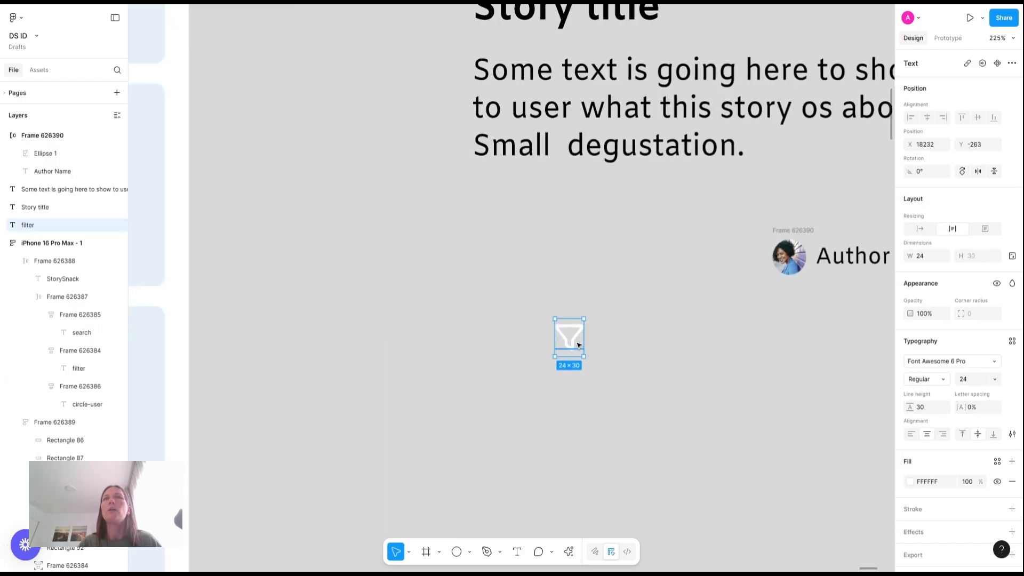
double_click(579, 345)
text(heart)
key(Escape)
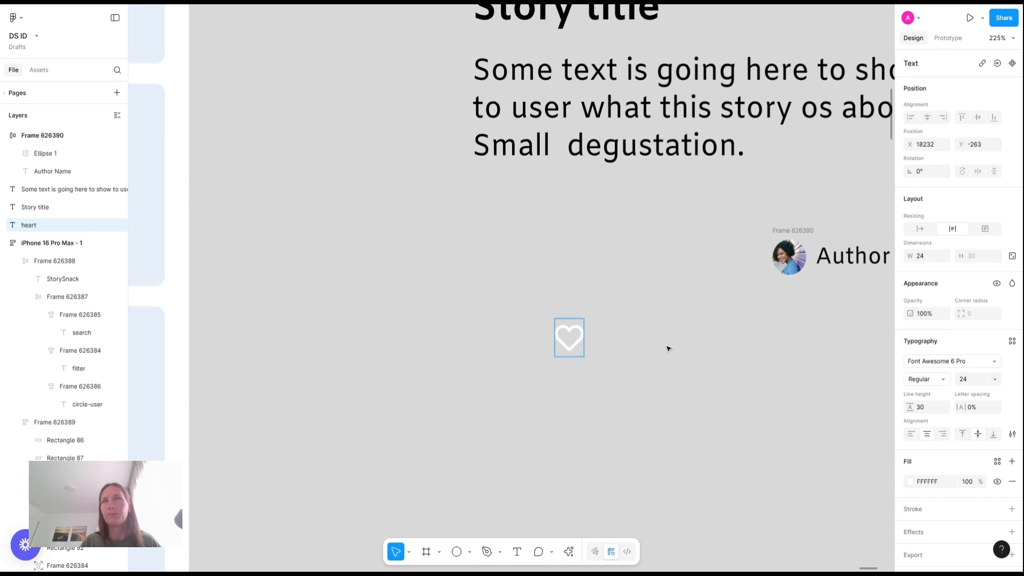
Step: Try the Solid style on the heart icon, reposition it slightly, and set its font style to Light
click(925, 379)
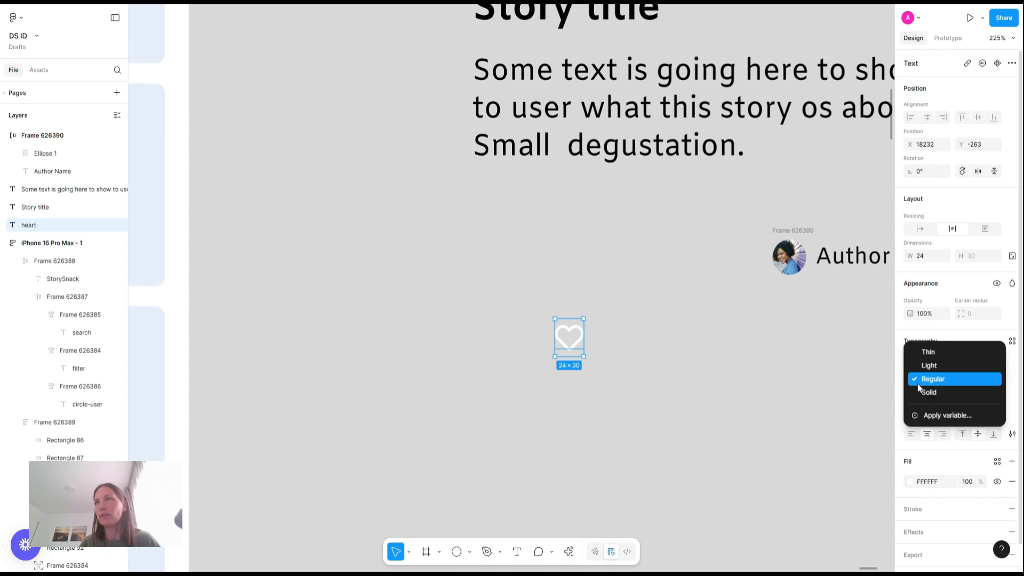
click(931, 392)
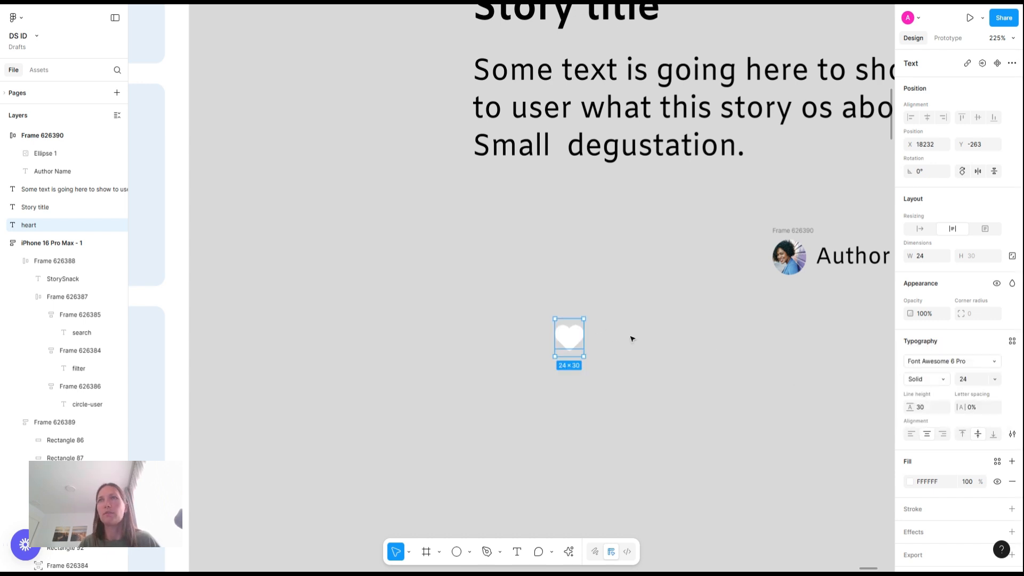
click(549, 339)
drag(568, 336, 557, 363)
click(939, 382)
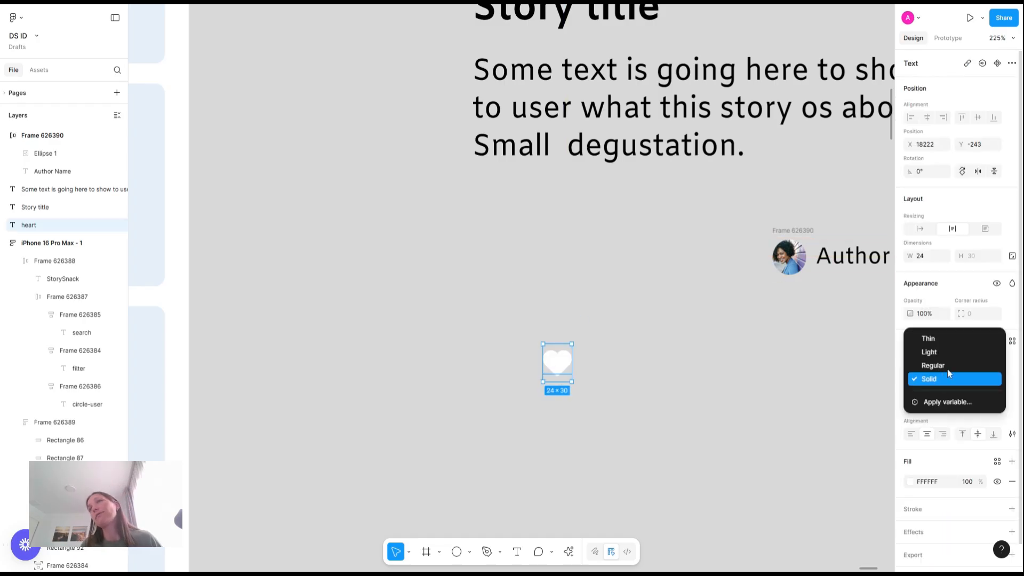
click(940, 361)
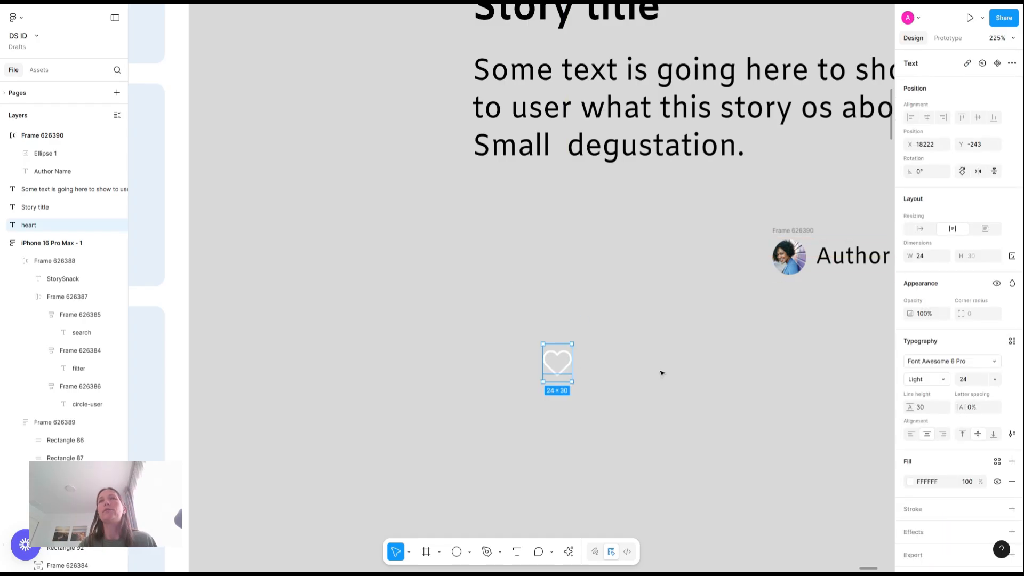
click(661, 370)
Step: Set the heart icon's fill colour to black, 000000
click(559, 368)
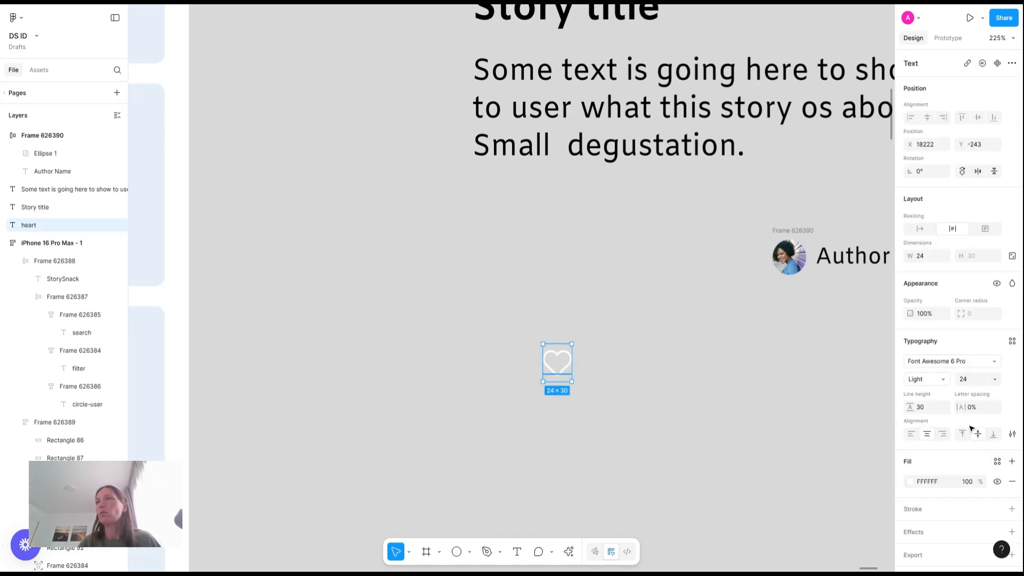
click(936, 482)
text(0)
key(Return)
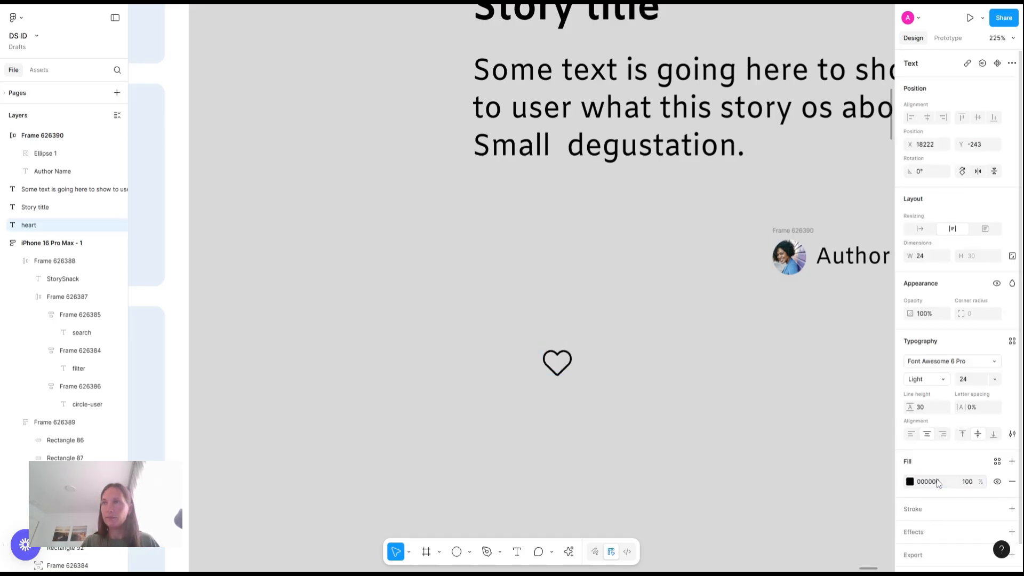
Step: Move the heart icon beneath the start of the story description and place a duplicate beside it with a gap of 14
click(597, 380)
drag(558, 362, 547, 236)
key(ctrl+d)
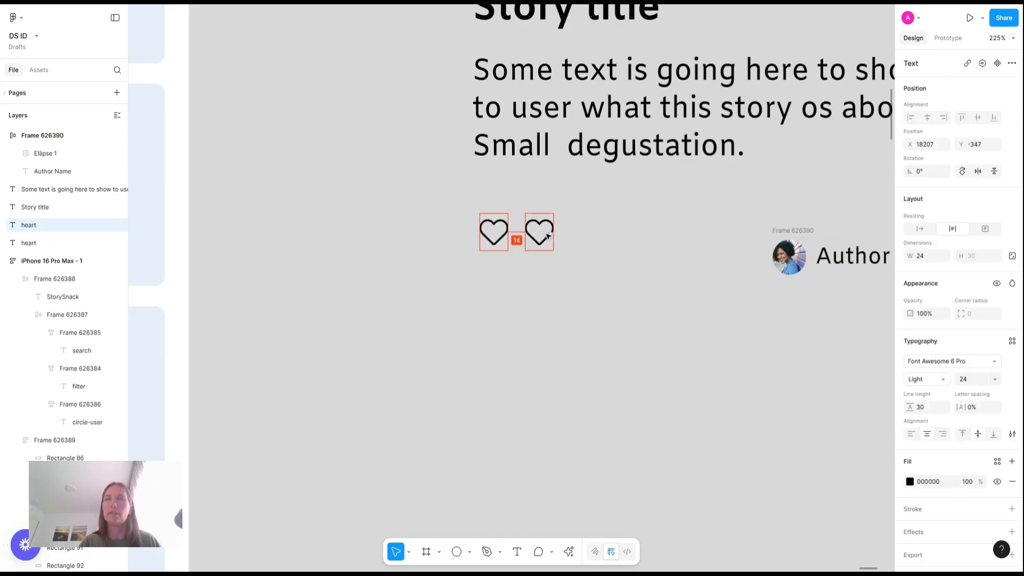
Step: Change the duplicated heart's icon text to "thumbs-up"
double_click(547, 236)
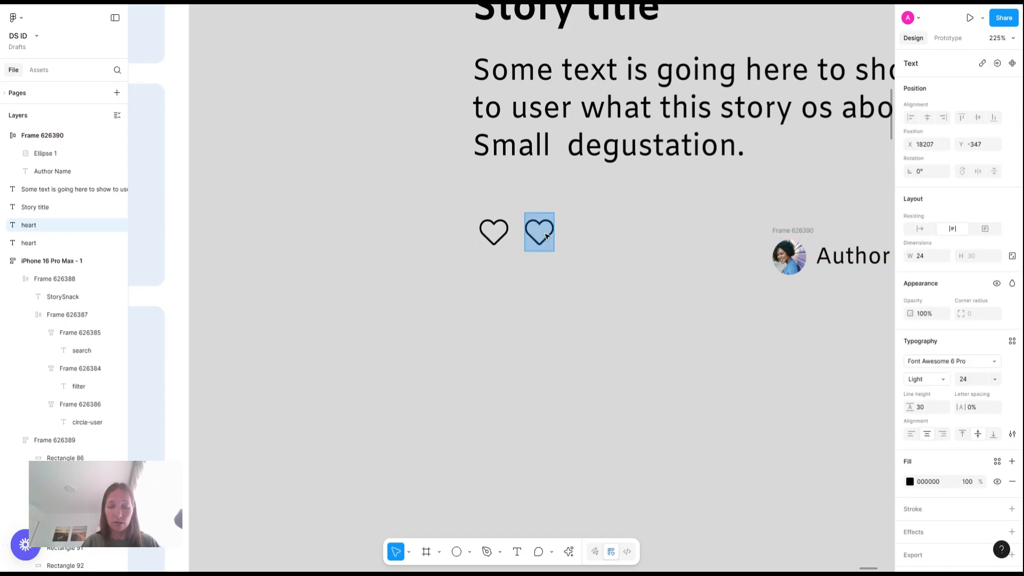
text(like)
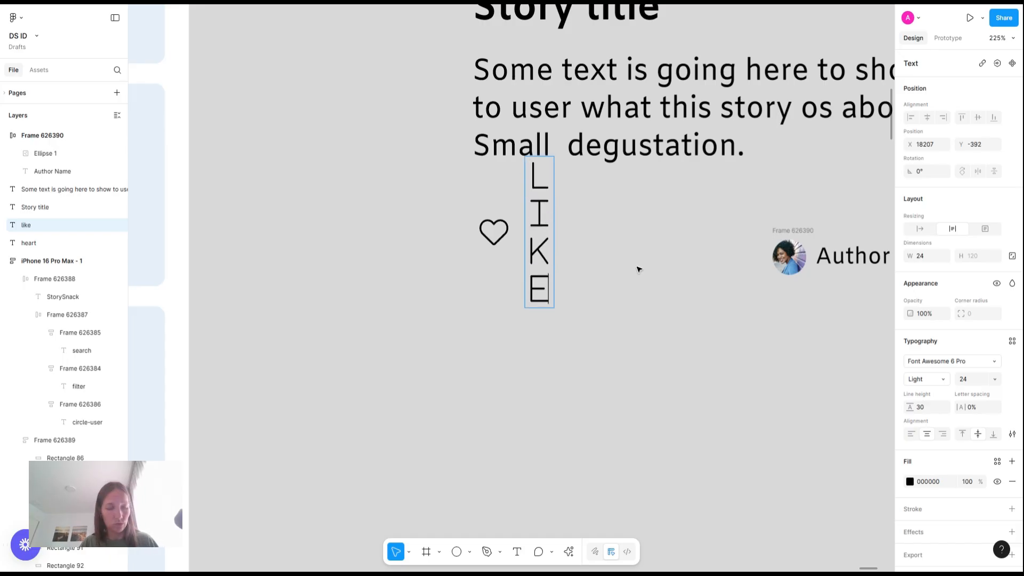
key(ctrl+a)
text(thumb)
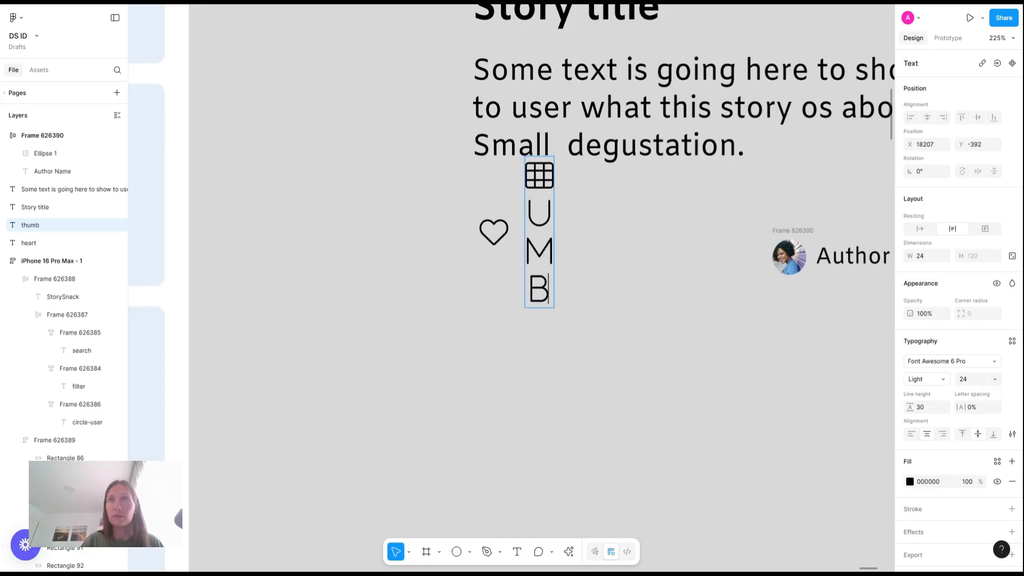
text(-up)
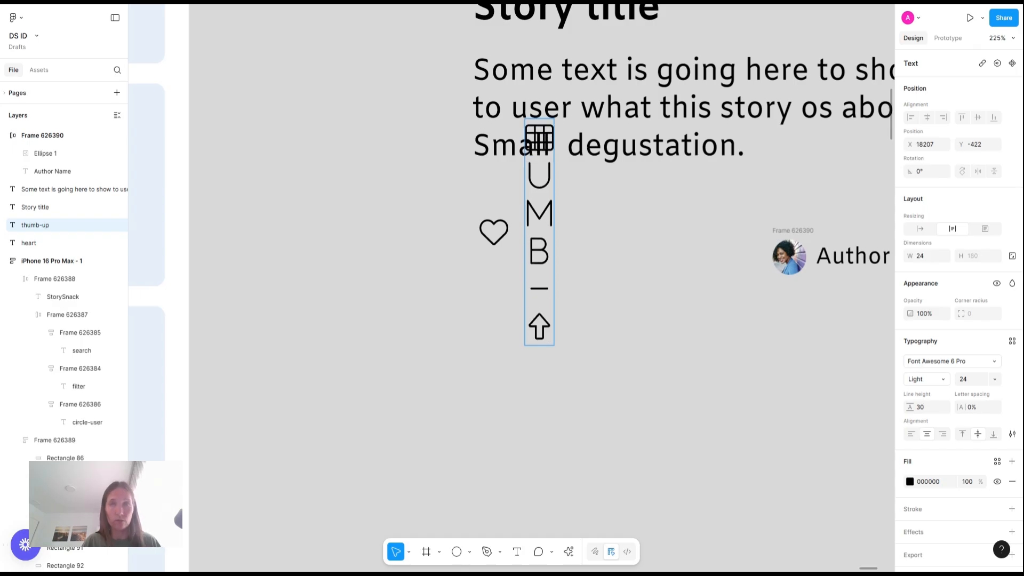
key(ctrl+a)
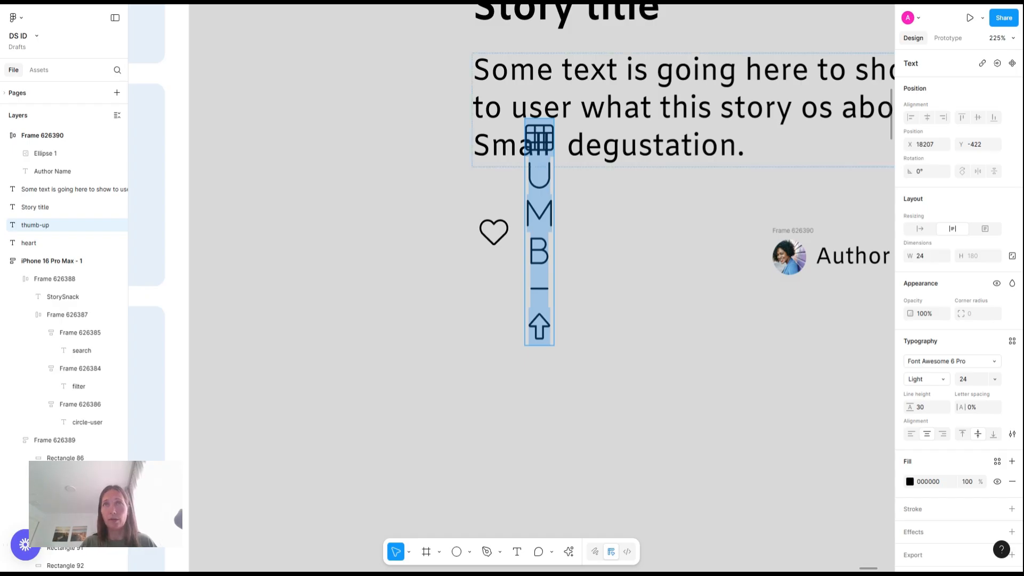
key(Escape)
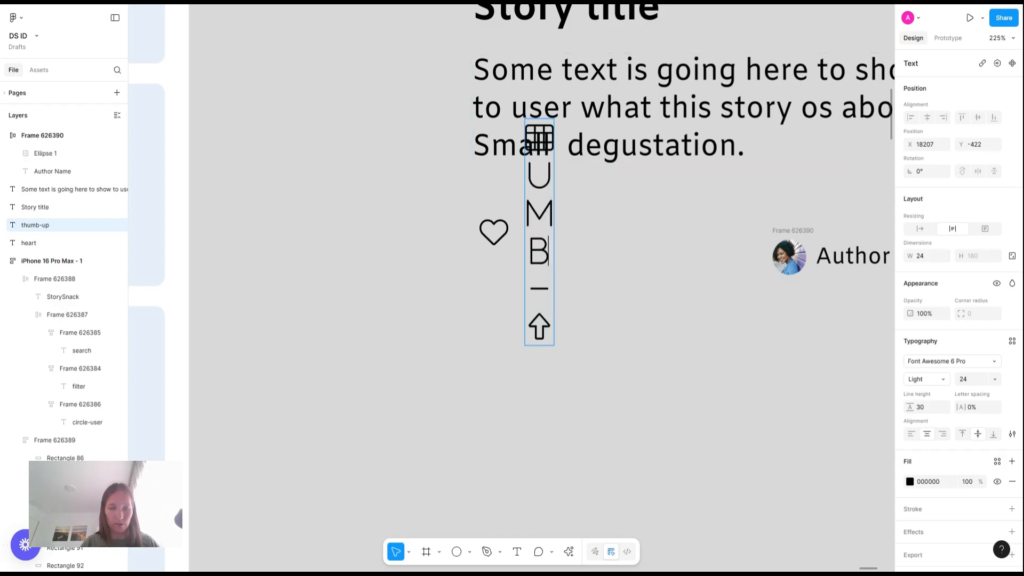
text(s)
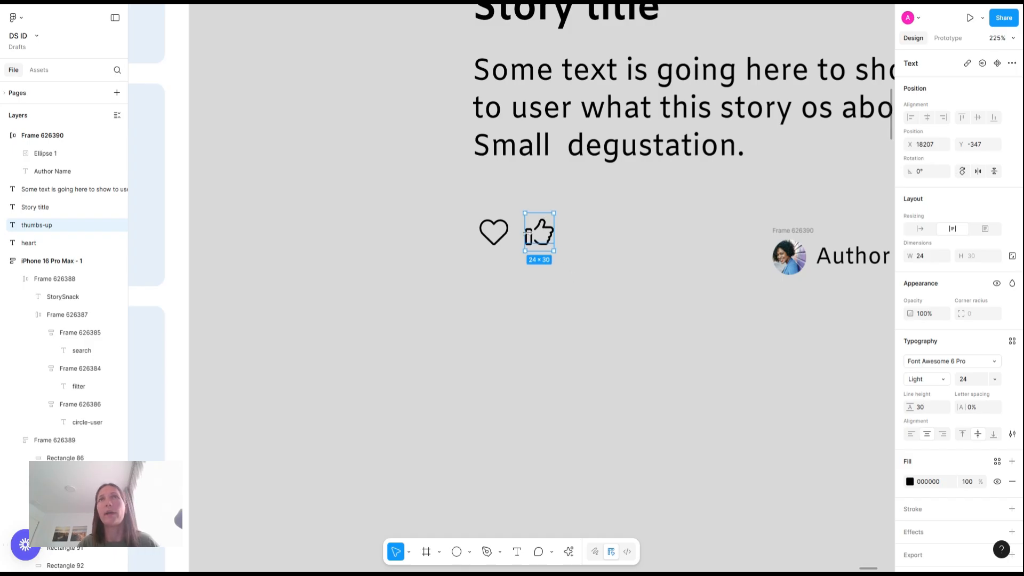
Step: Duplicate the thumbs-up icon beside itself in the icon row and change the copy's text to "share-nodes"
drag(538, 233, 581, 238)
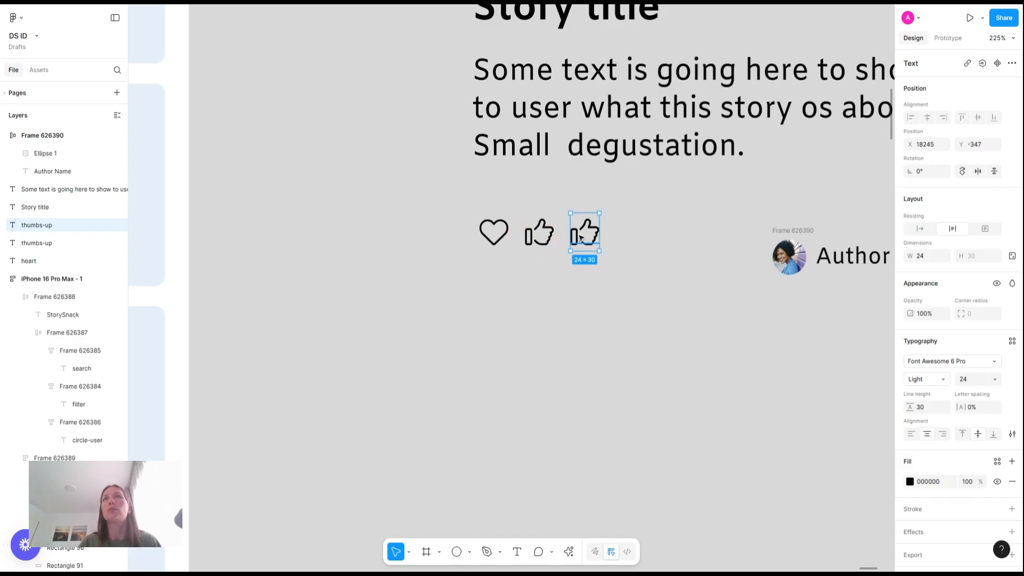
double_click(581, 238)
text(share-nodes)
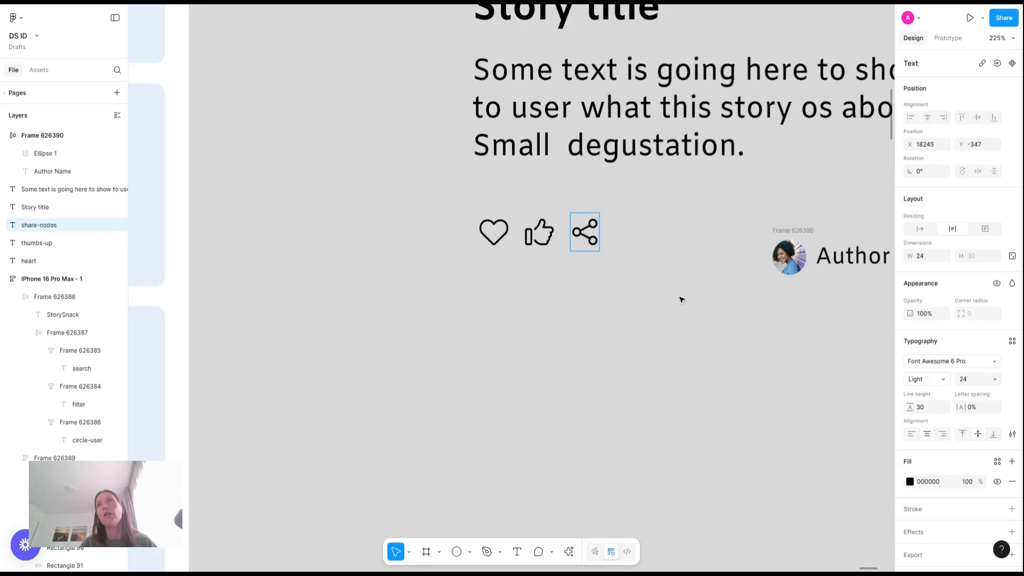
click(638, 368)
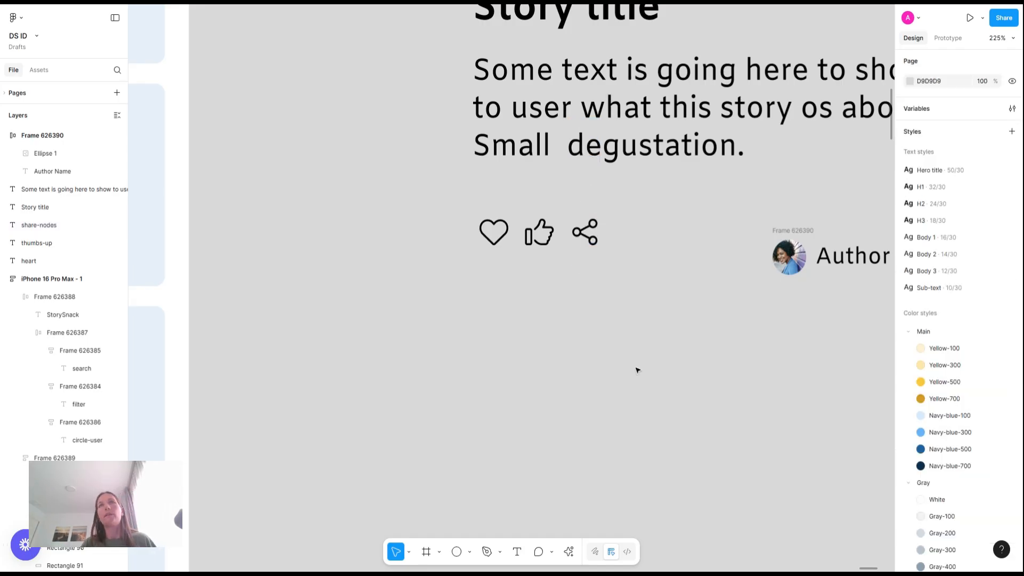
Step: Copy the share icon to the far end of the story title row and change the copy's text to "save"
scroll(637, 369, right, 3)
scroll(550, 298, up, 1)
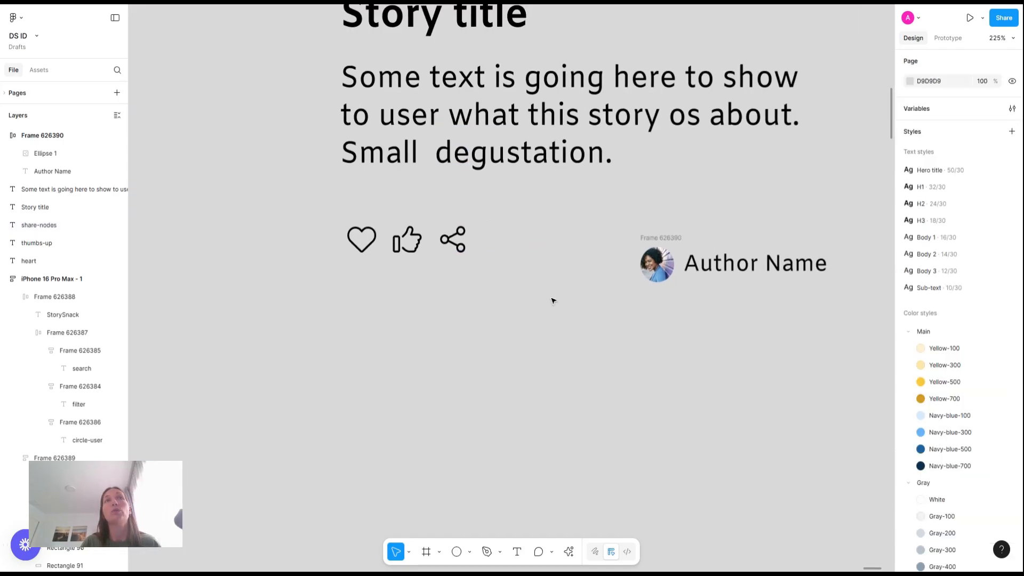
click(450, 238)
scroll(451, 238, up, 5)
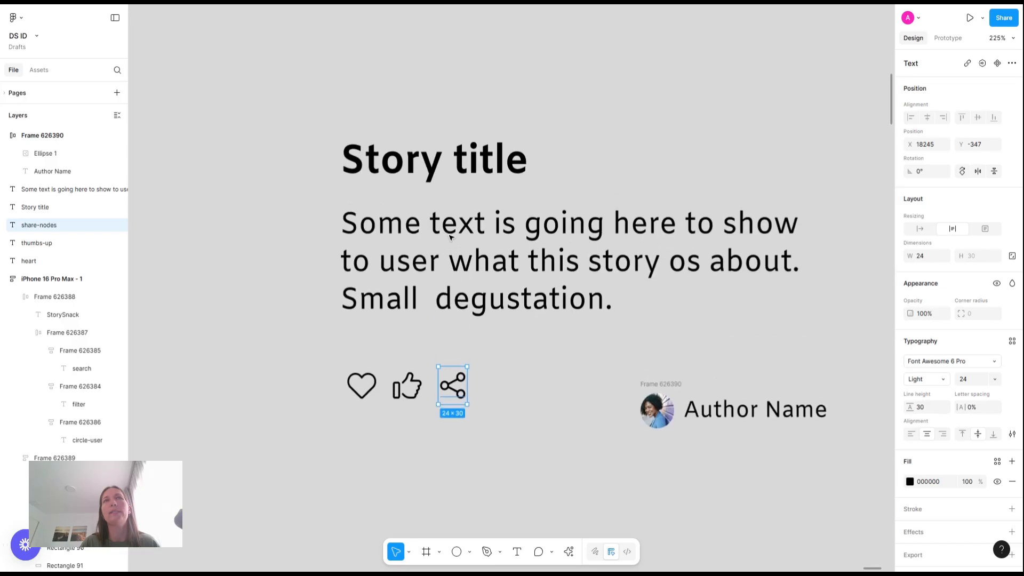
drag(455, 395, 789, 154)
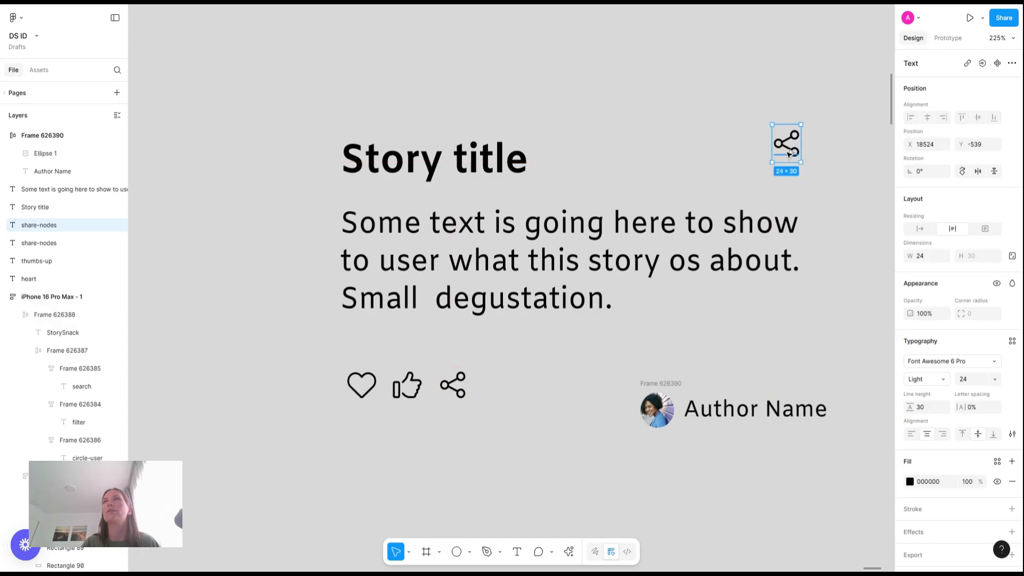
double_click(788, 154)
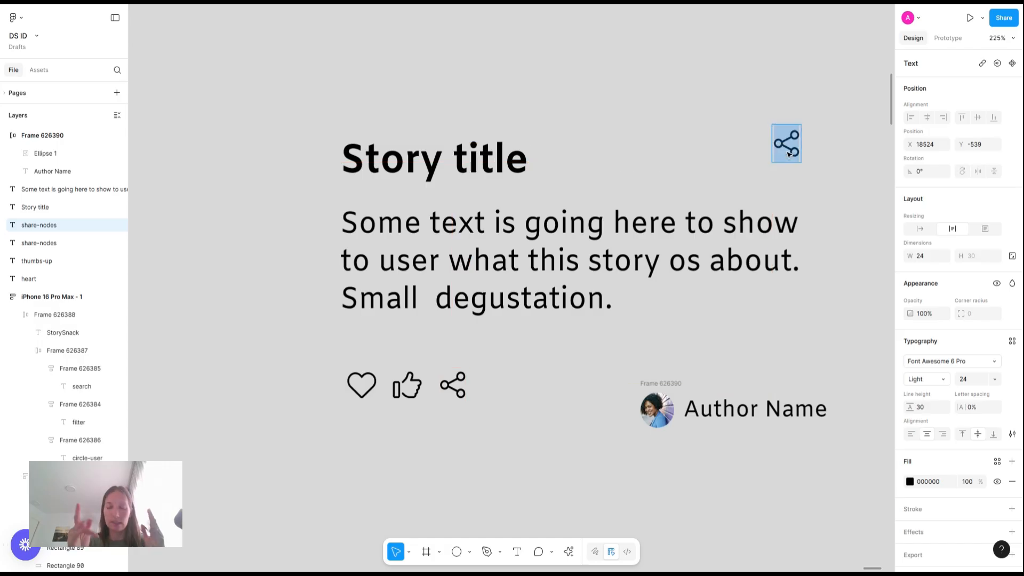
text(save)
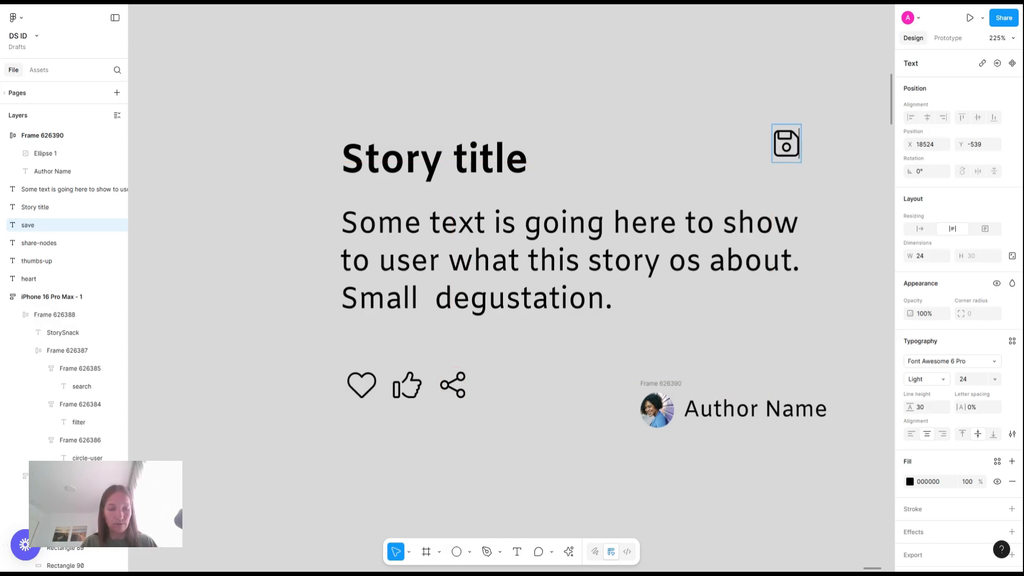
Step: Replace the save icon's text with "bookmark"
key(BackSpace)
key(BackSpace)
key(BackSpace)
key(BackSpace)
text(bookmar)
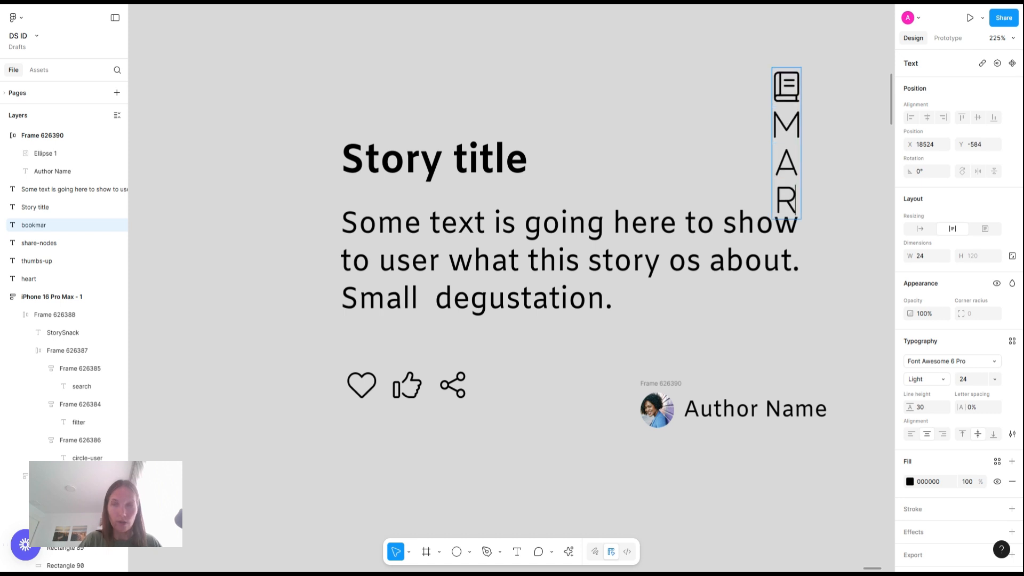
text(k)
click(773, 74)
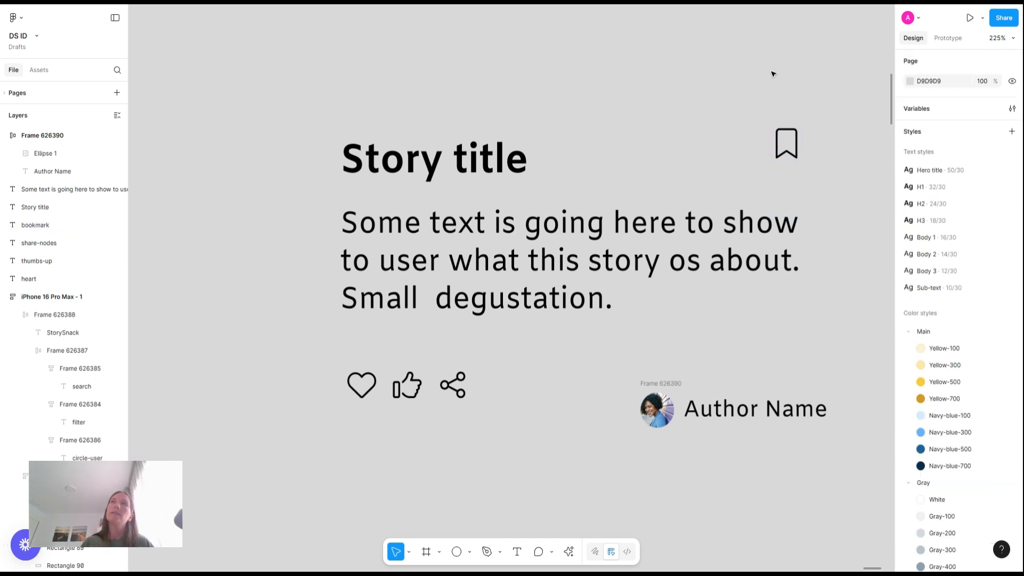
Step: Combine the story title and description in an auto layout frame, and apply auto layout to the three action icons and the author row
scroll(773, 73, down, 3)
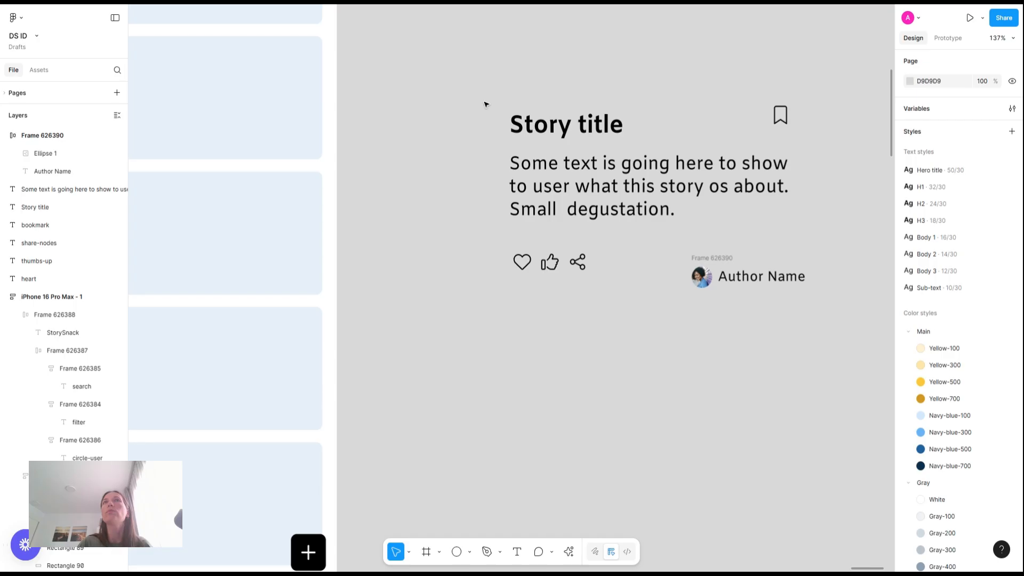
click(513, 160)
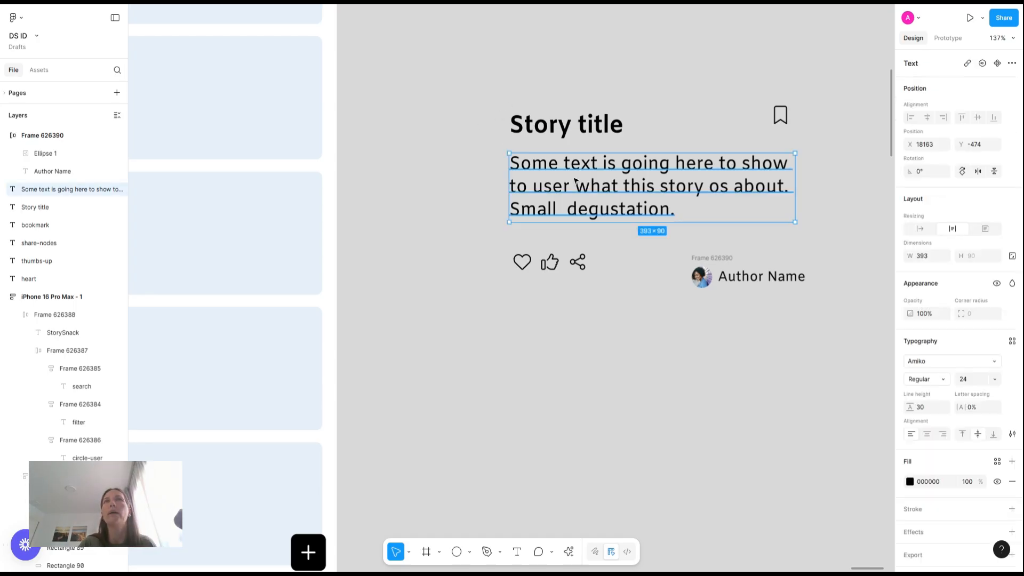
shift+click(560, 130)
key(shift+a)
drag(461, 251, 827, 301)
key(shift+a)
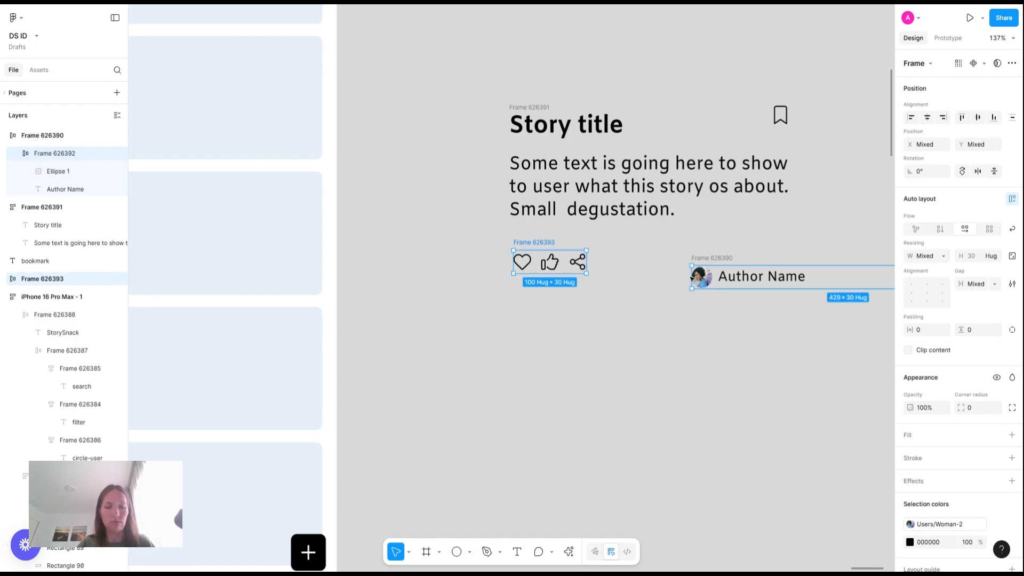
Step: Undo the last auto layout on the three icons and author row, and set the Author Name text's width to hug contents
key(ctrl+z)
scroll(743, 361, right, 3)
click(742, 361)
click(595, 260)
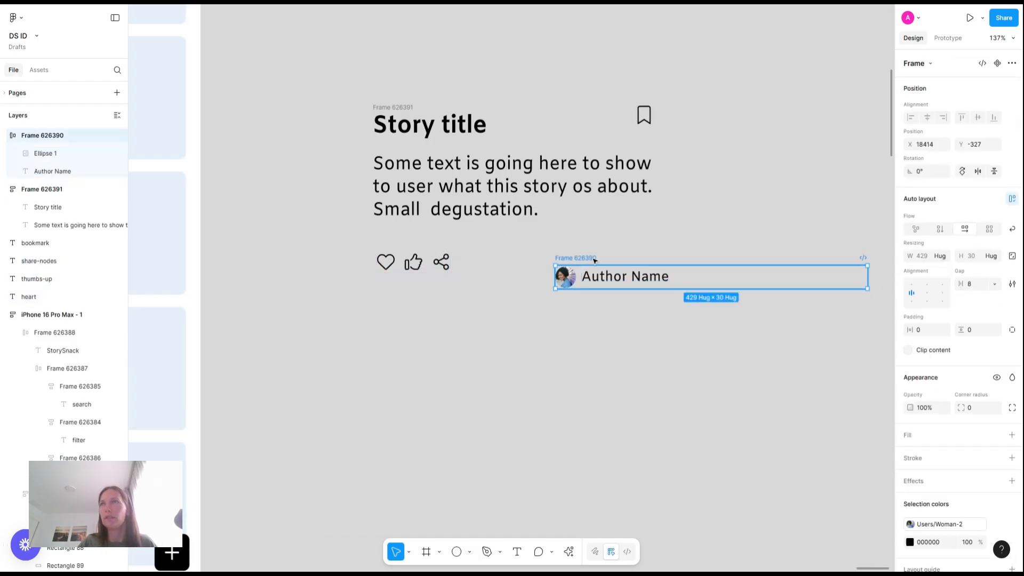
click(648, 277)
click(943, 256)
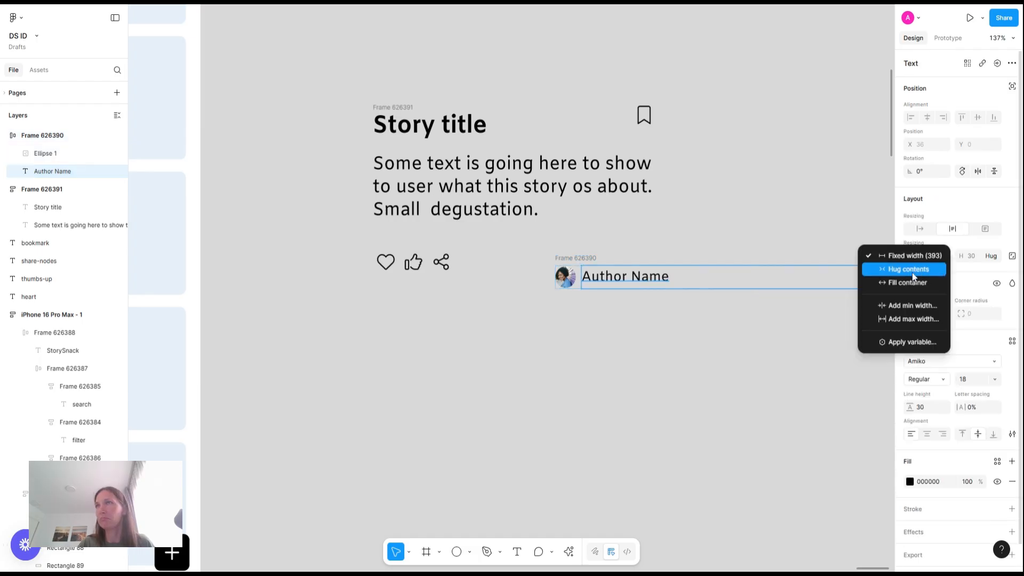
click(913, 275)
click(647, 349)
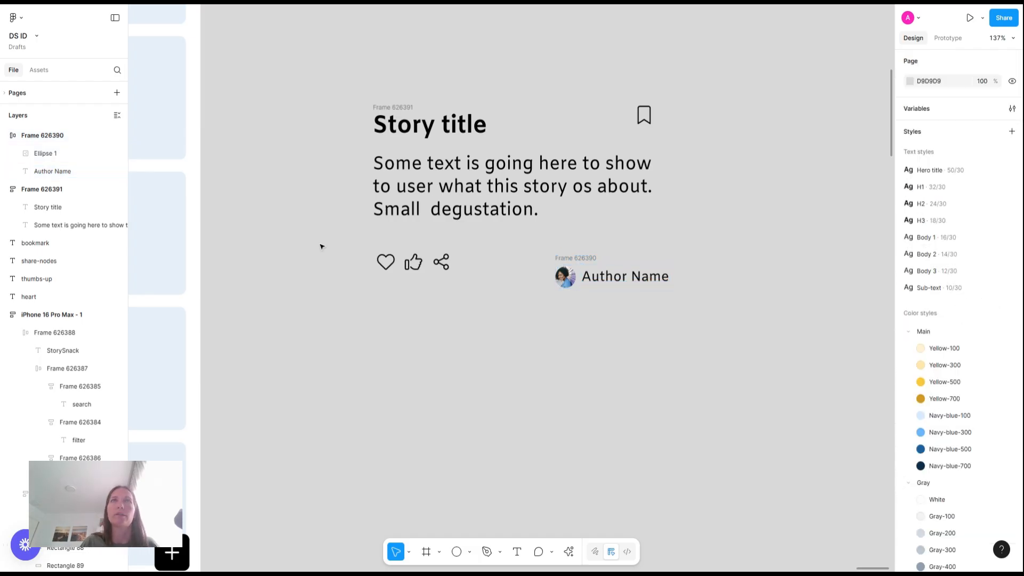
Step: Combine the three action icons and the author row in an auto layout frame, and nest the three icons in their own auto layout
drag(319, 235, 770, 346)
key(shift+a)
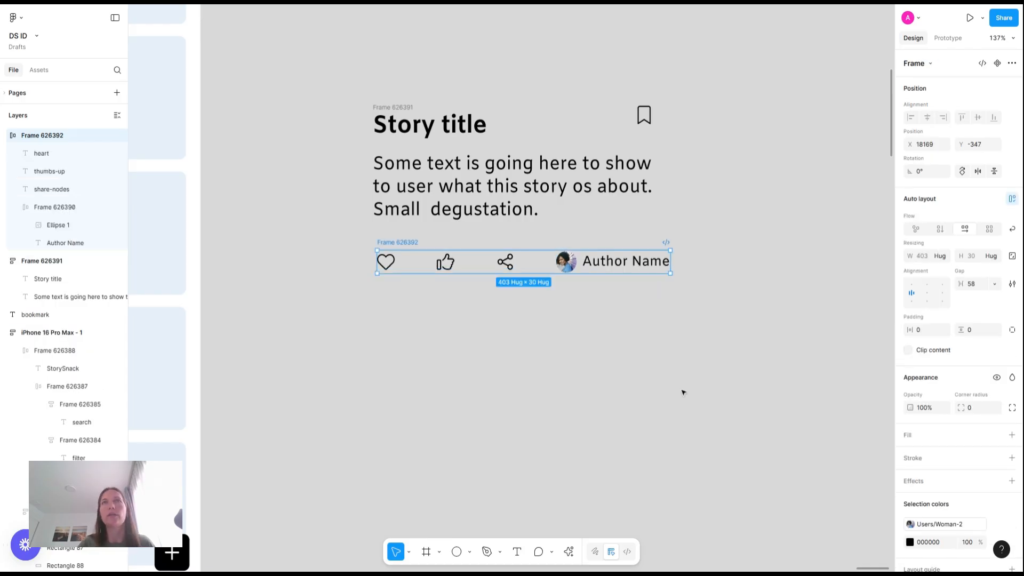
click(446, 262)
shift+click(505, 262)
shift+click(386, 261)
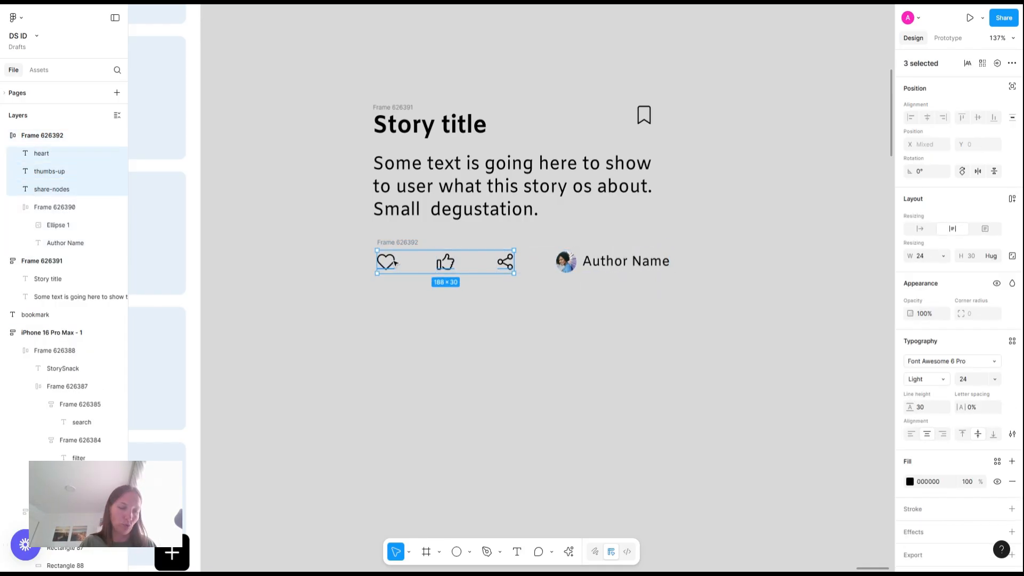
key(shift+a)
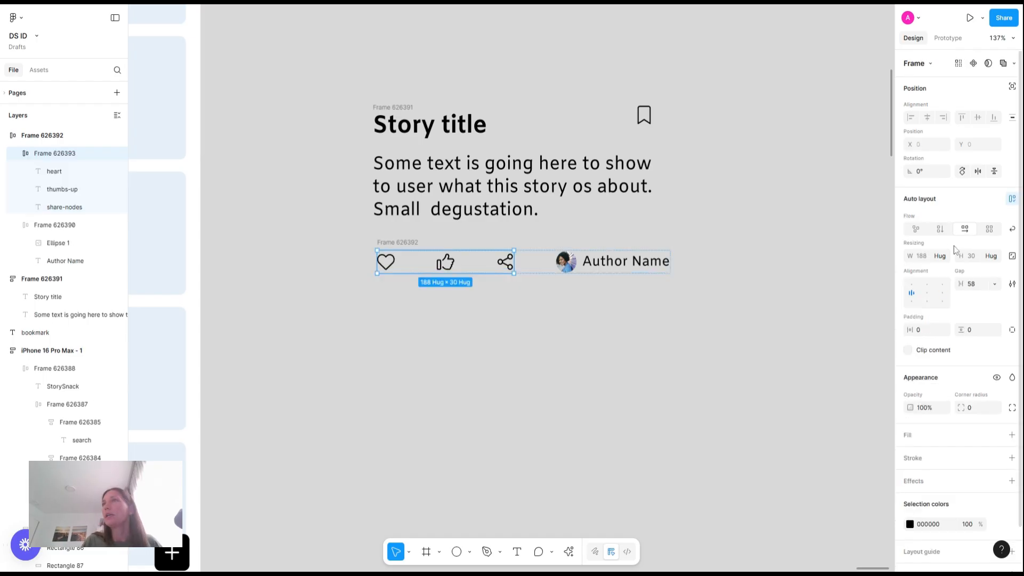
Step: Set the gap between the heart, thumbs-up and share icons to 24
click(975, 285)
text(28)
key(Return)
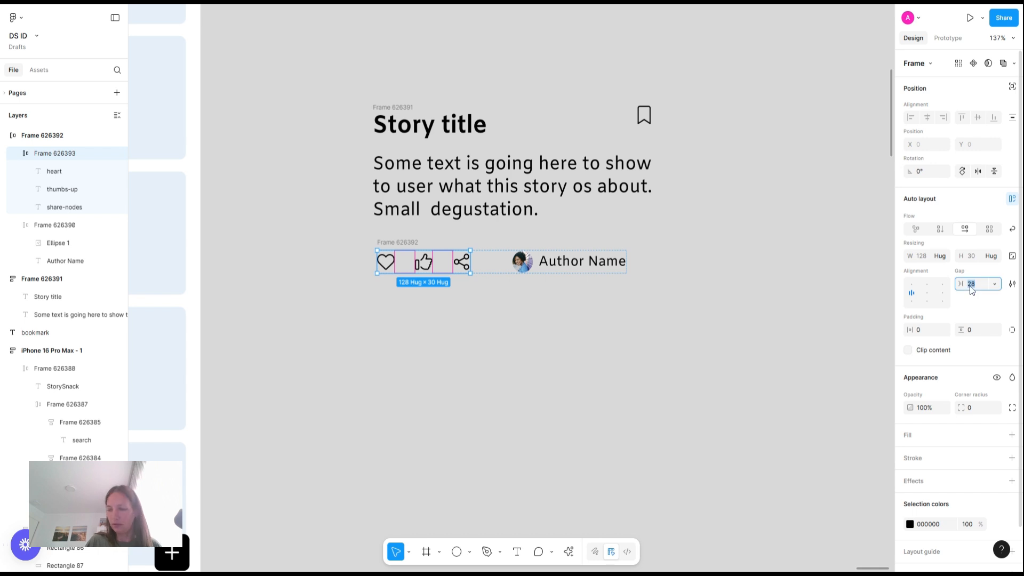
text(24)
key(Return)
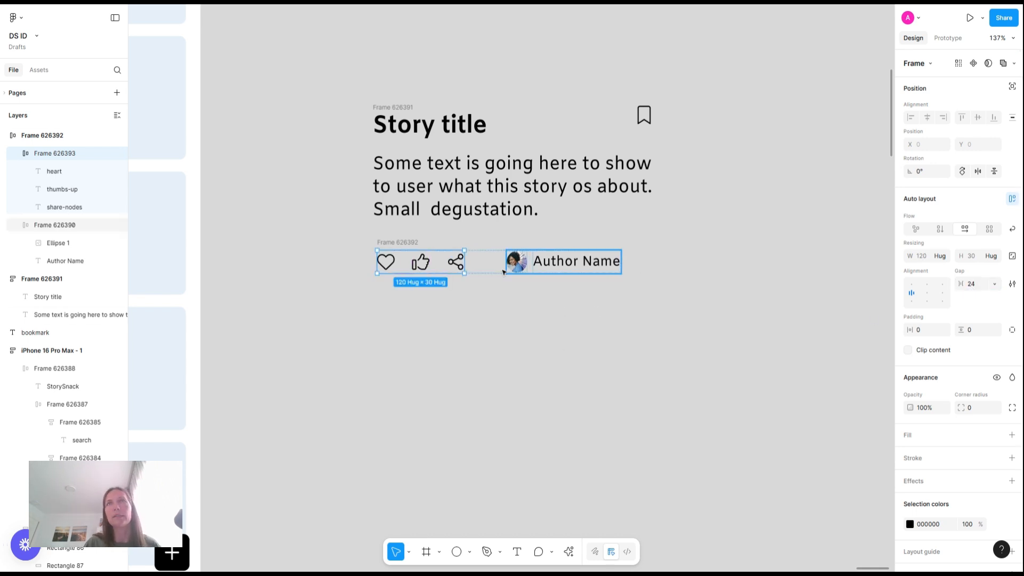
Step: Combine the title-and-description frame, the bookmark and the icon-and-author row in one auto layout frame
click(645, 112)
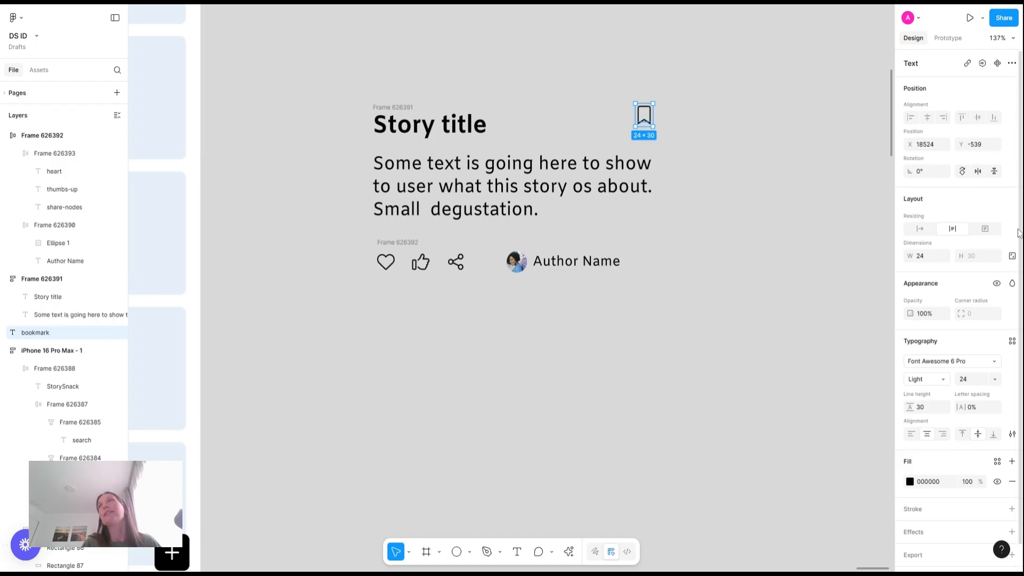
drag(270, 64, 761, 359)
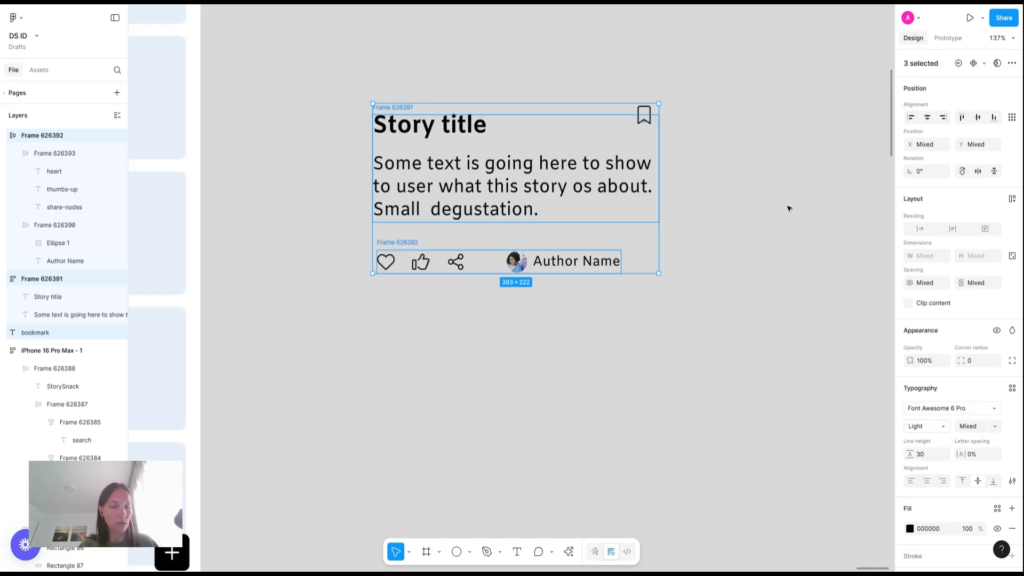
key(shift+a)
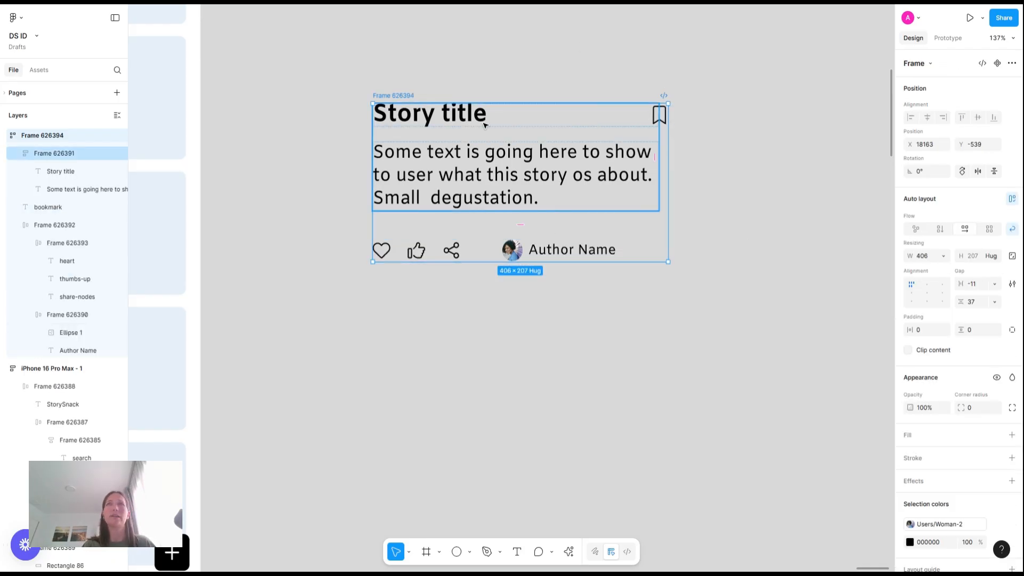
Step: Move the bookmark into the title-and-description frame and wrap it with the story title in an auto layout frame
click(659, 112)
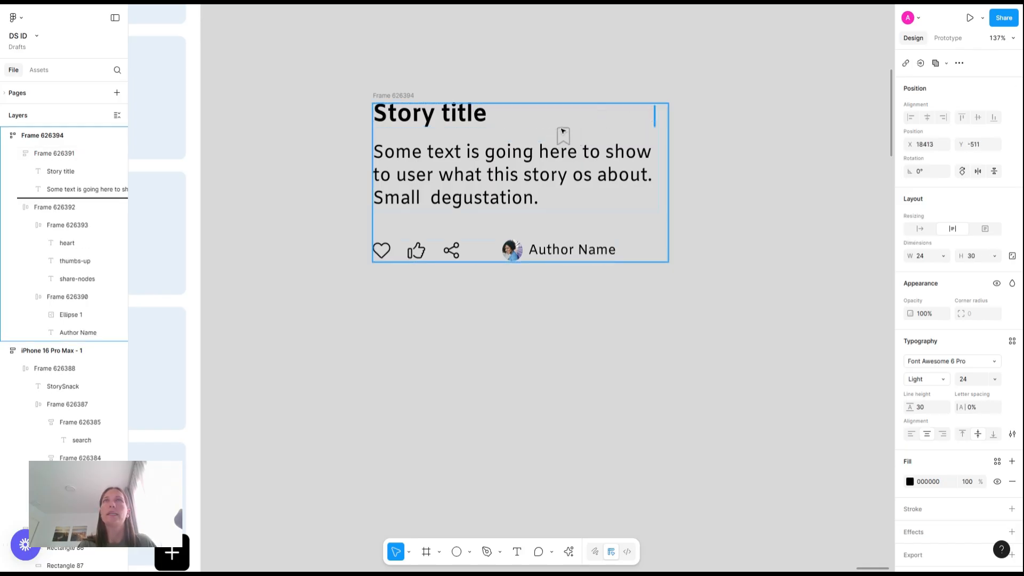
key(Delete)
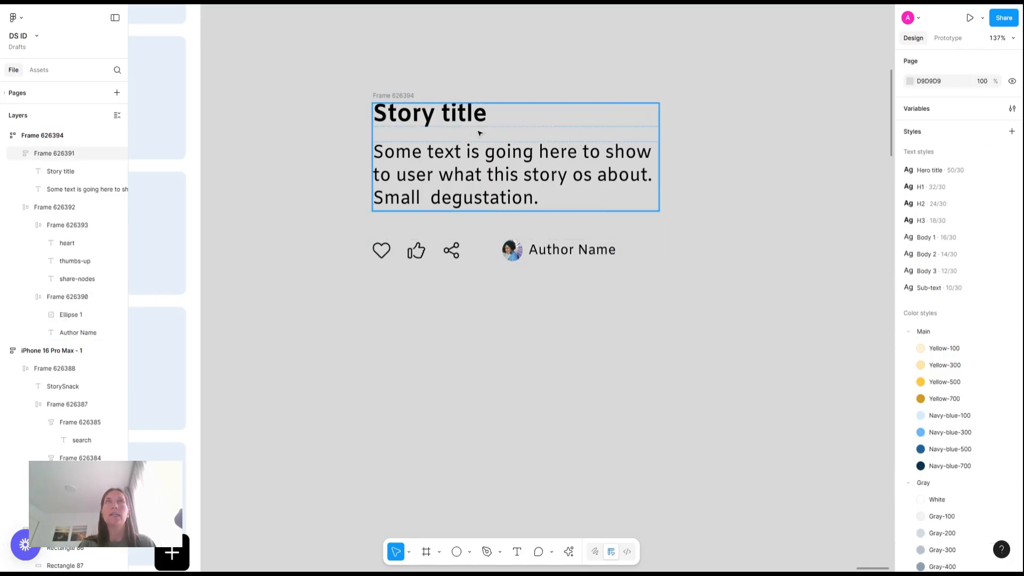
key(ctrl+z)
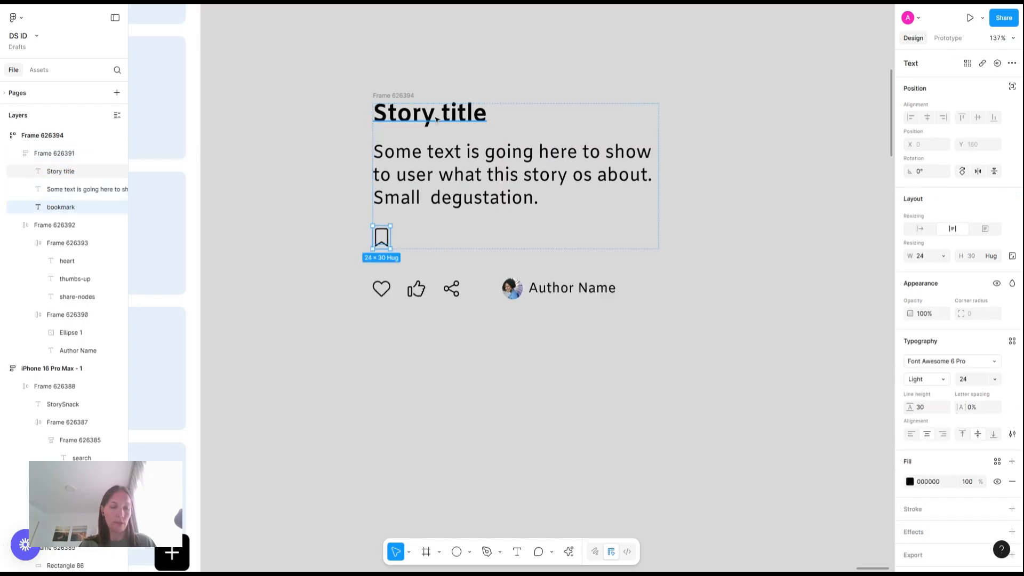
shift+click(436, 119)
key(shift+a)
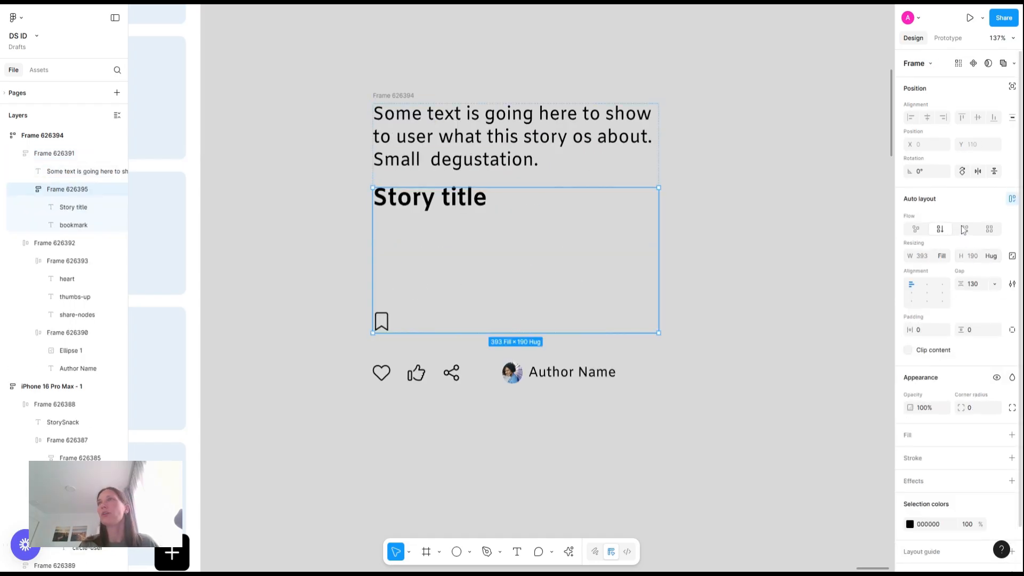
Step: Set the title-and-bookmark frame to horizontal flow with a gap of 18
click(964, 229)
click(993, 283)
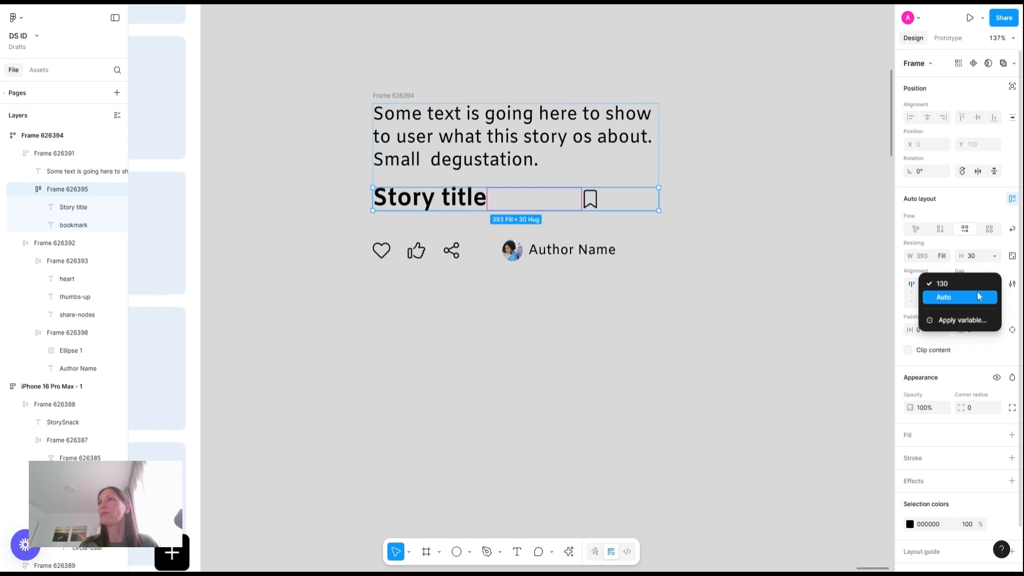
click(979, 297)
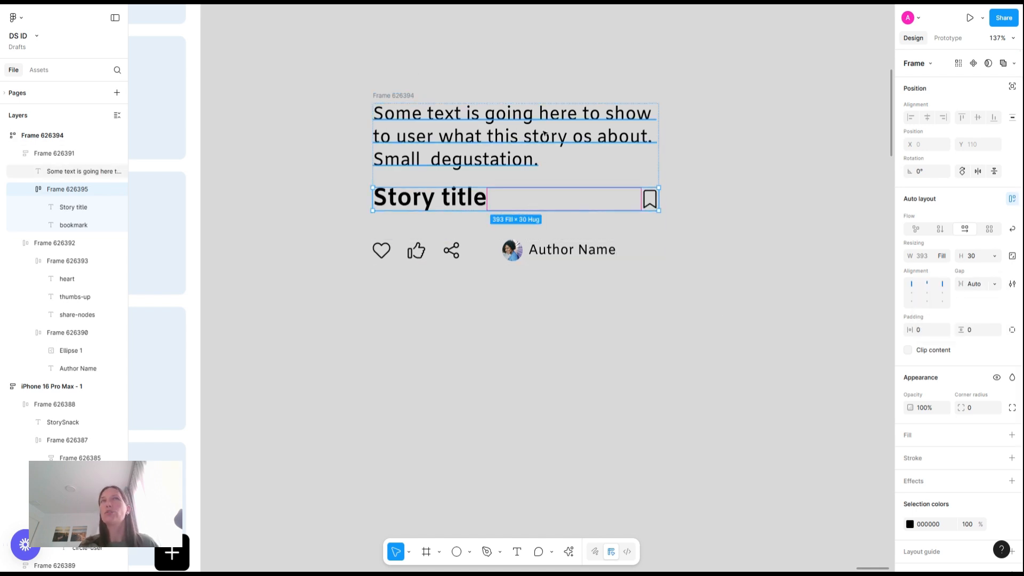
click(984, 290)
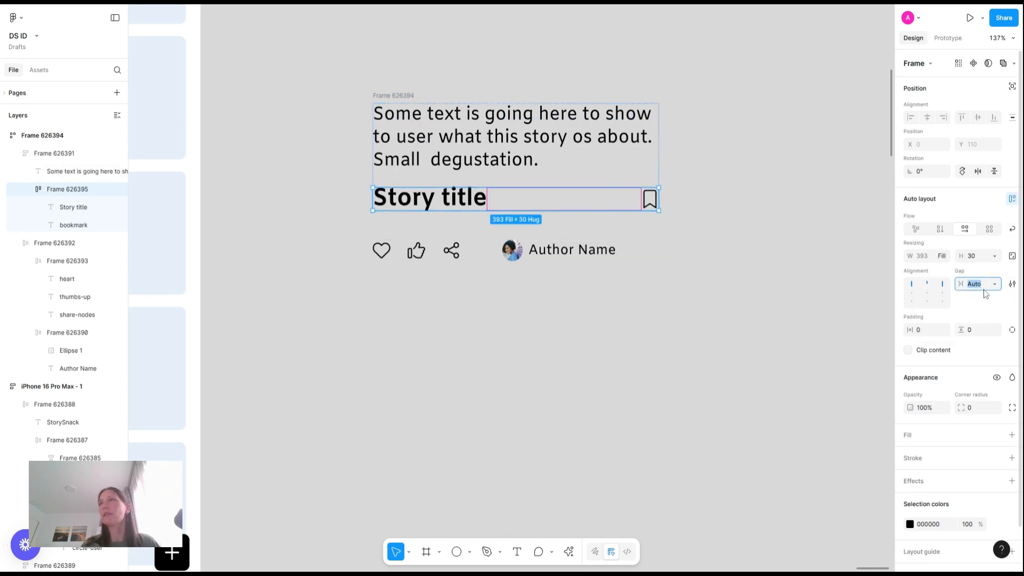
key(Return)
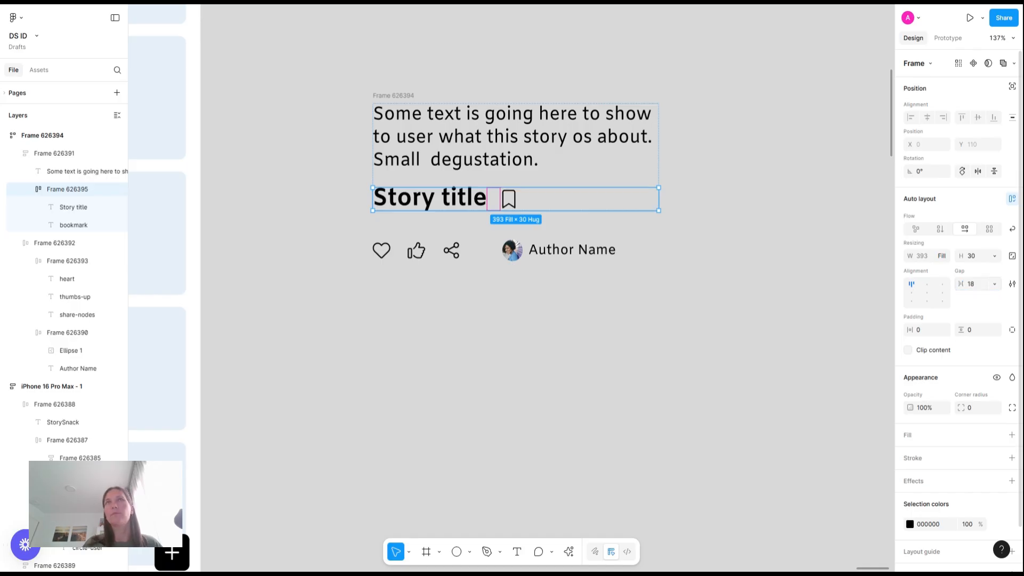
Step: Make the Story title text fill its container's width, and reorder the description below the title-and-bookmark row
click(422, 195)
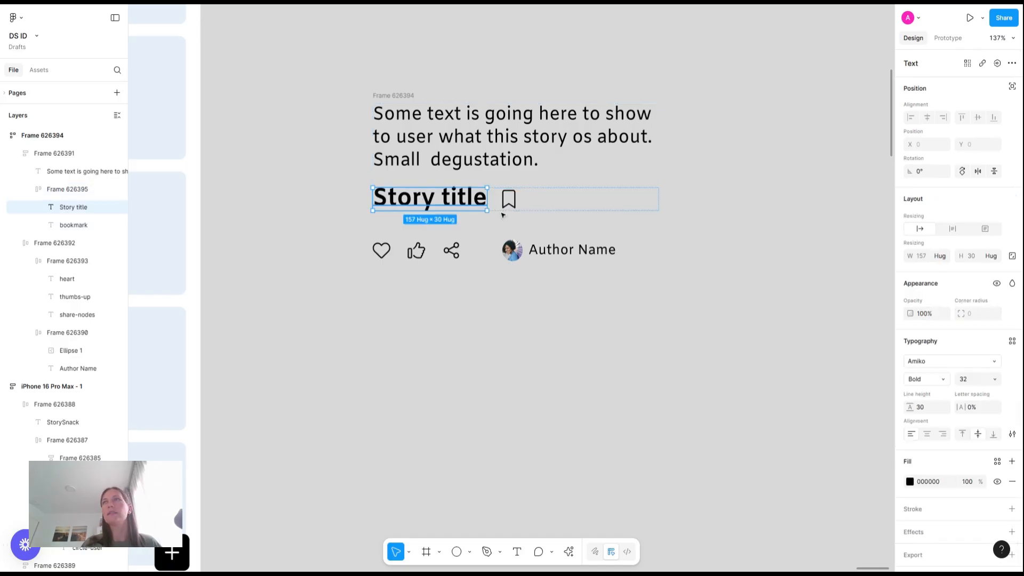
click(943, 256)
click(937, 267)
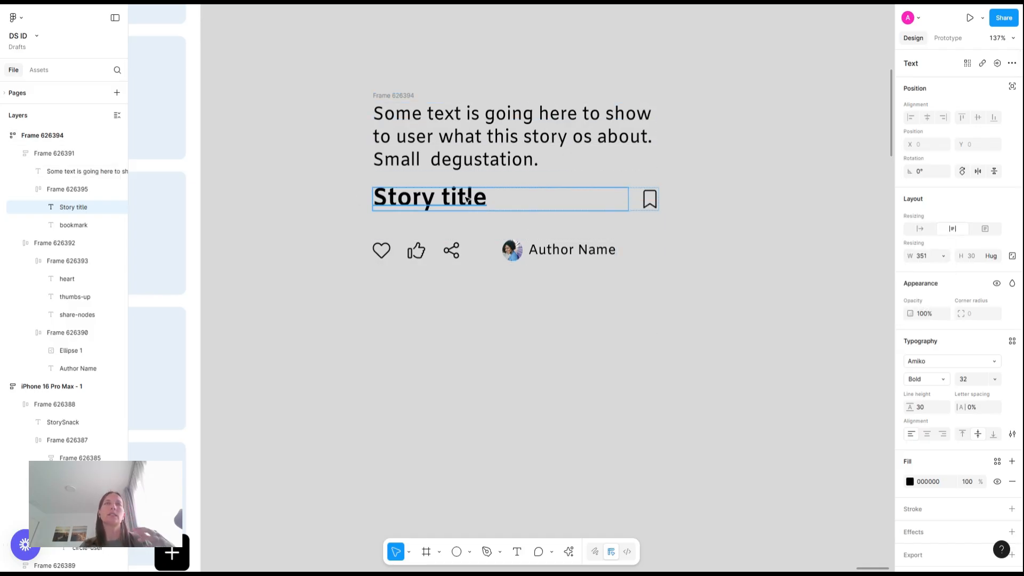
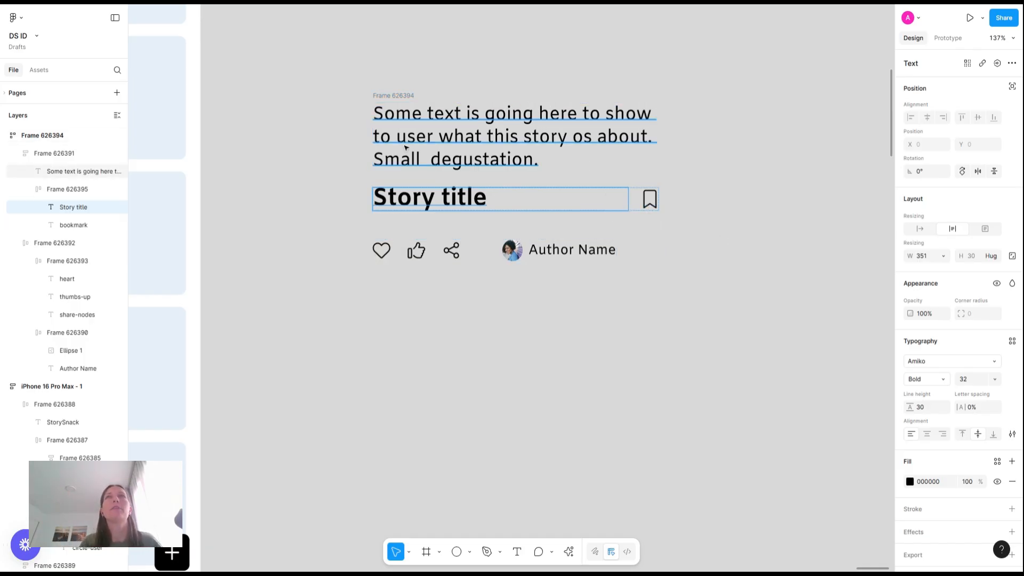
click(487, 137)
key(Down)
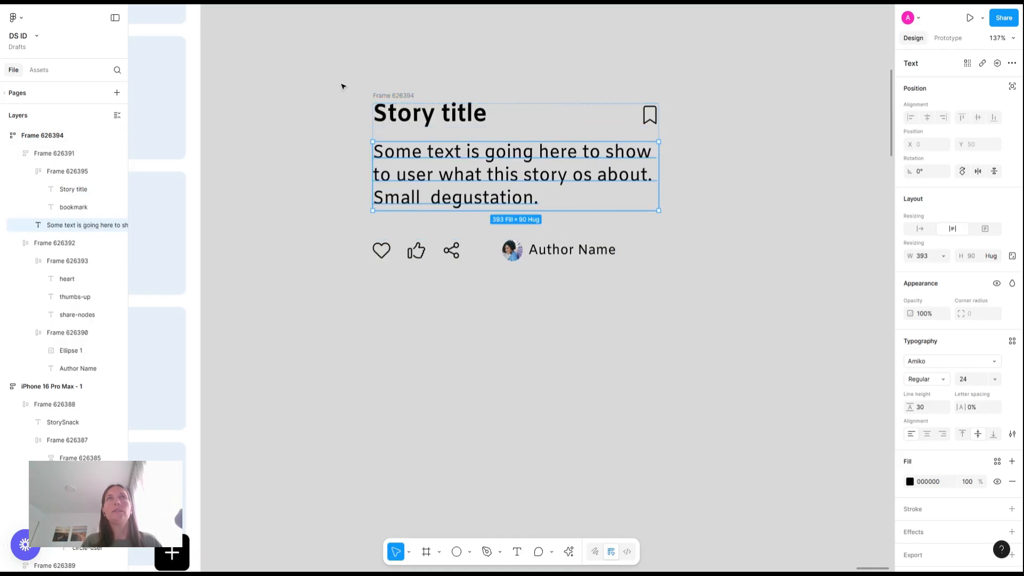
Step: Try hug-contents width on the frame holding the title row and description, and undo it
click(407, 96)
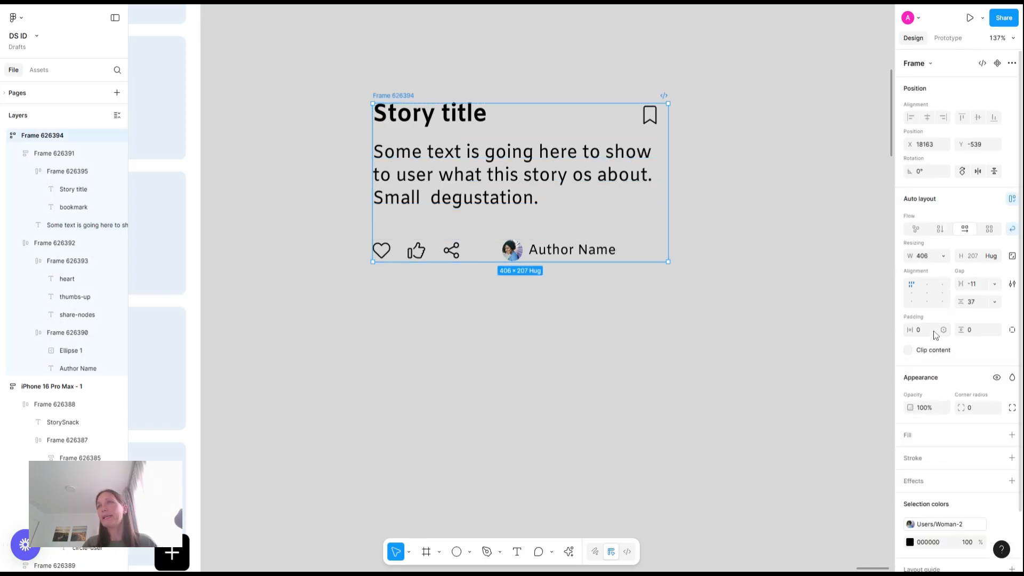
click(656, 207)
click(944, 257)
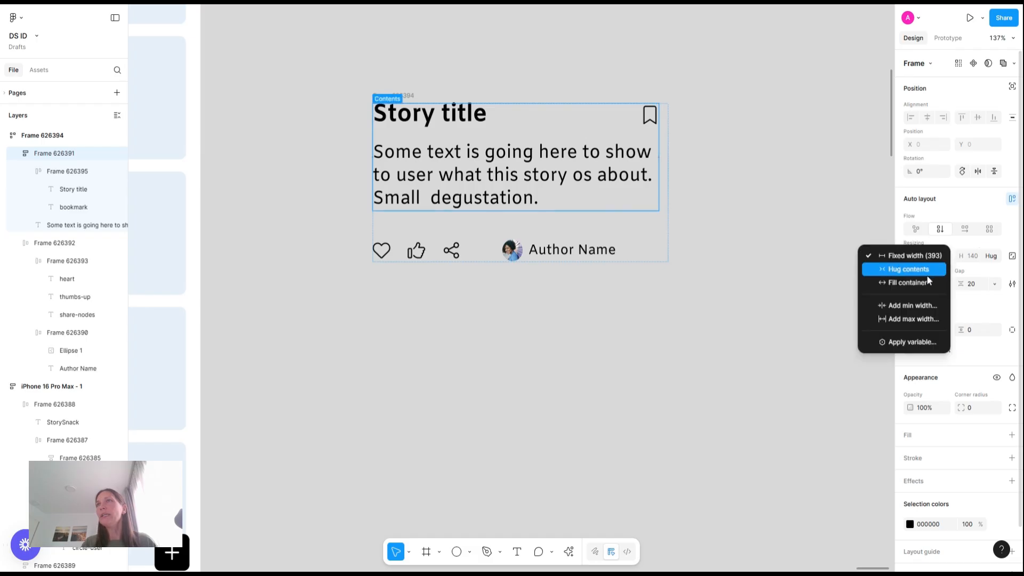
click(906, 268)
key(ctrl+z)
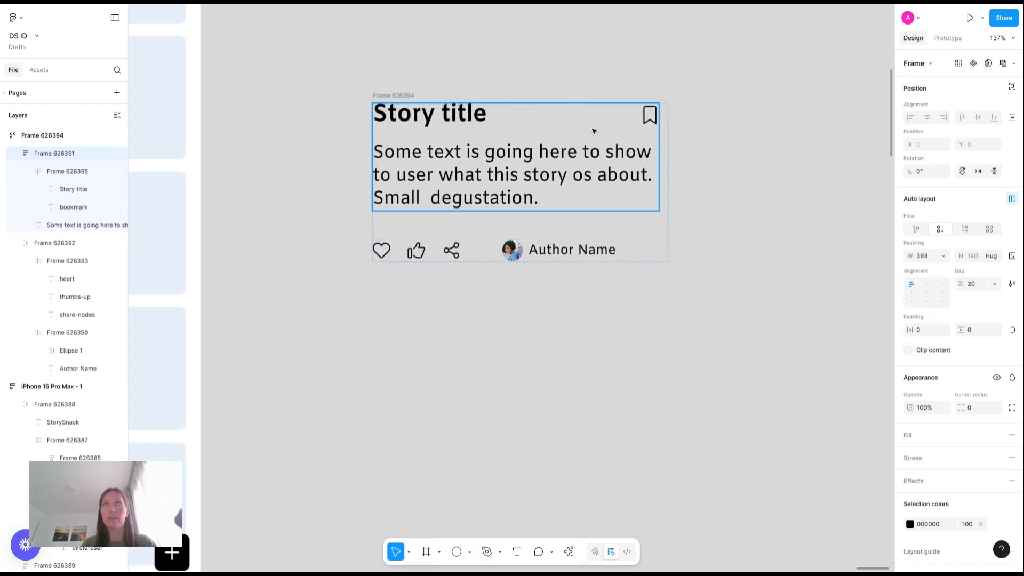
Step: Turn off wrapping on the outer card frame and give it vertical flow with a gap of 16
click(407, 96)
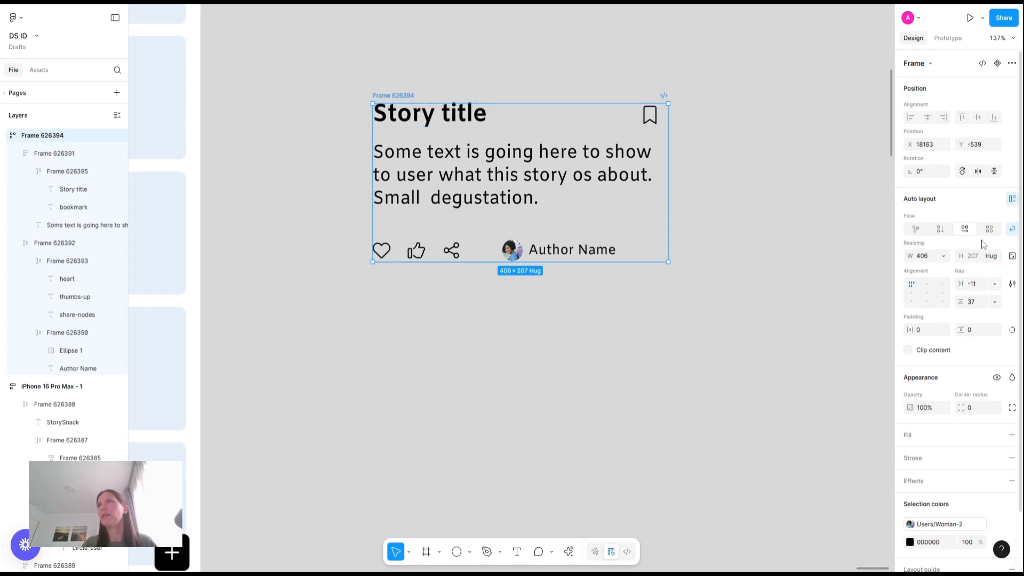
click(1013, 229)
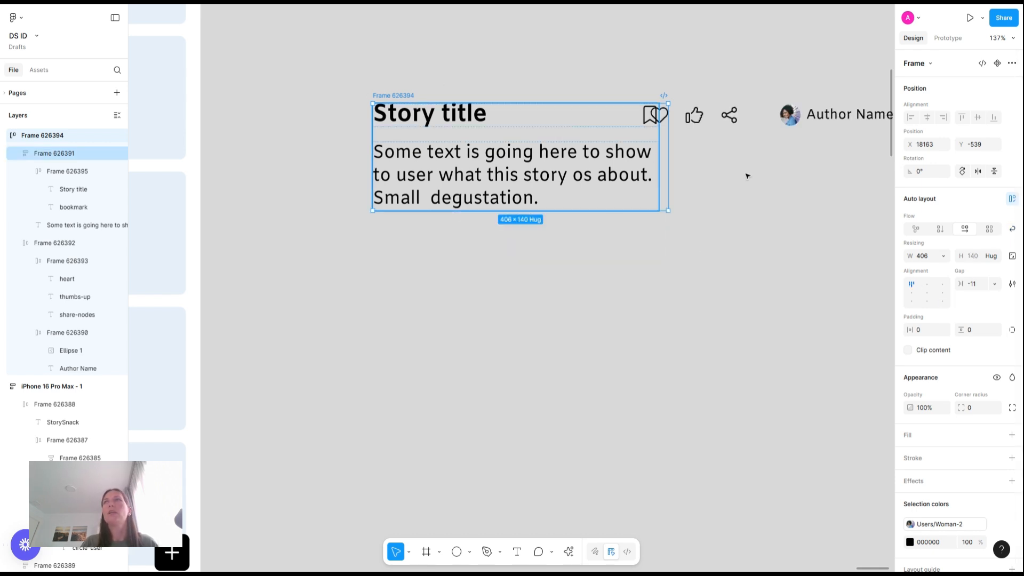
click(939, 228)
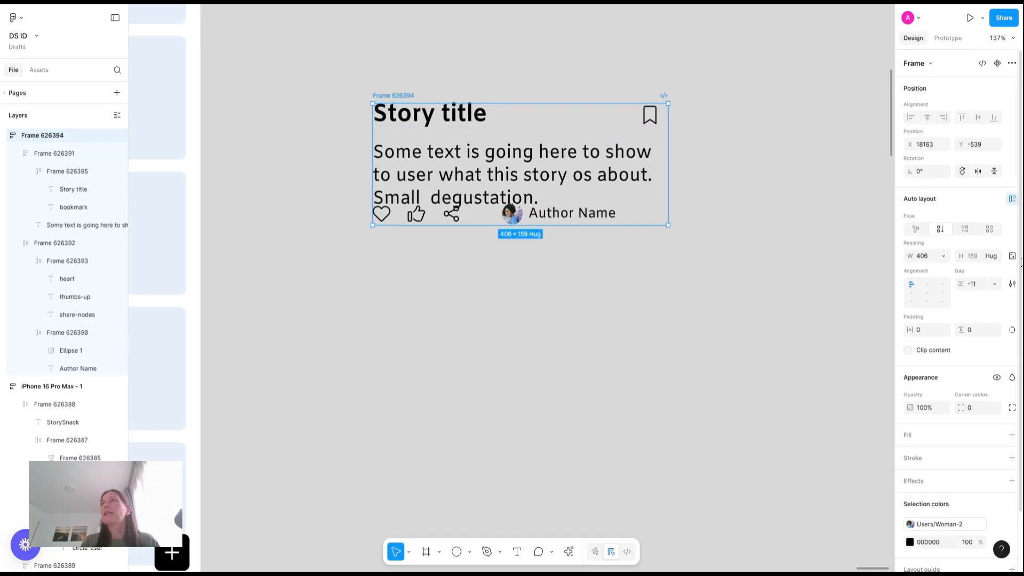
click(975, 285)
text(16)
key(Return)
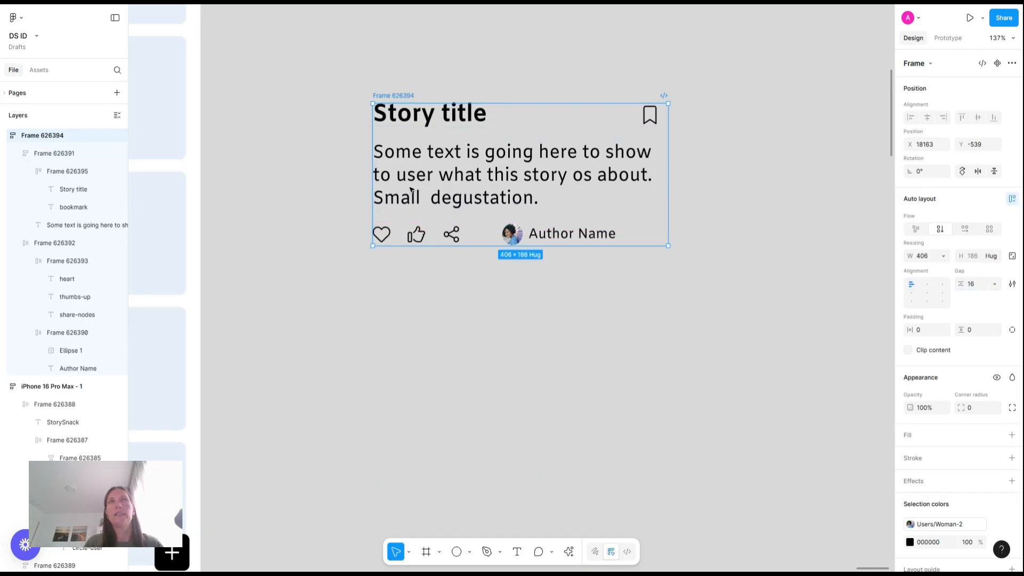
Step: Set the card frame's horizontal and vertical padding to 20 and its corner radius to 16
click(926, 331)
text(20)
key(Return)
click(979, 336)
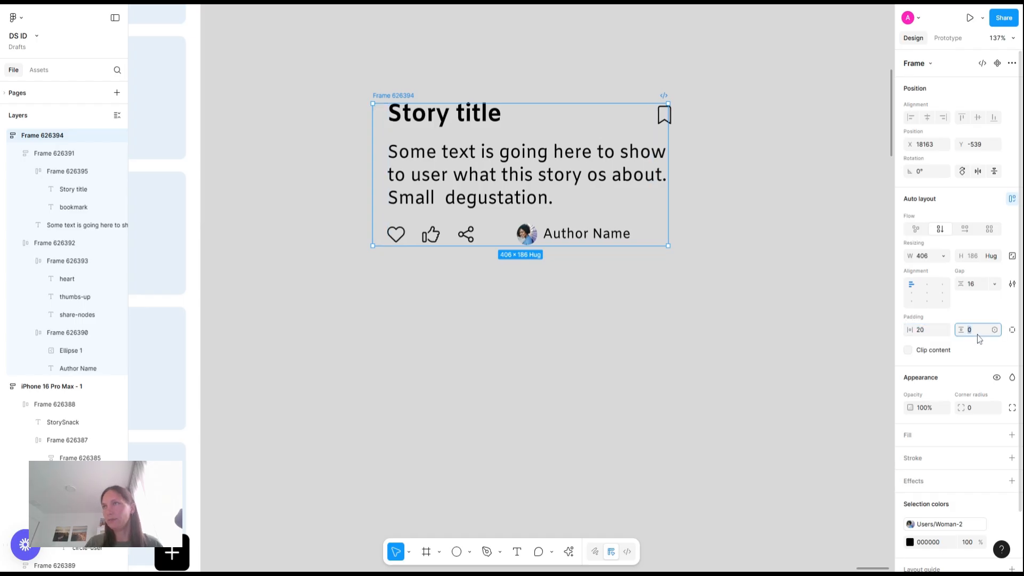
click(984, 408)
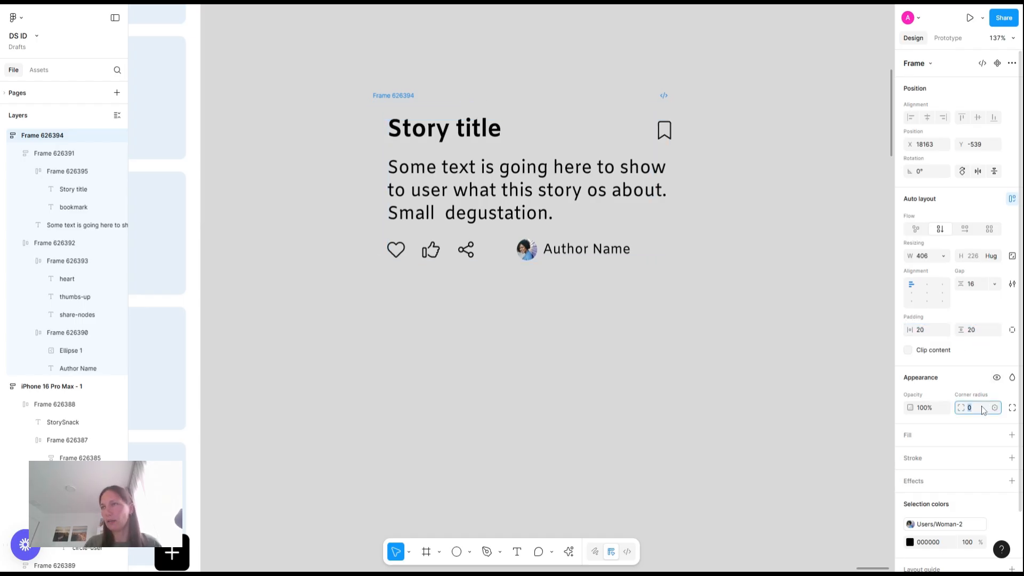
key(Return)
Step: Add a fill to the card frame and sample its colour, E6F0F9, from a placeholder rectangle on the iPhone screen
scroll(573, 322, down, 5)
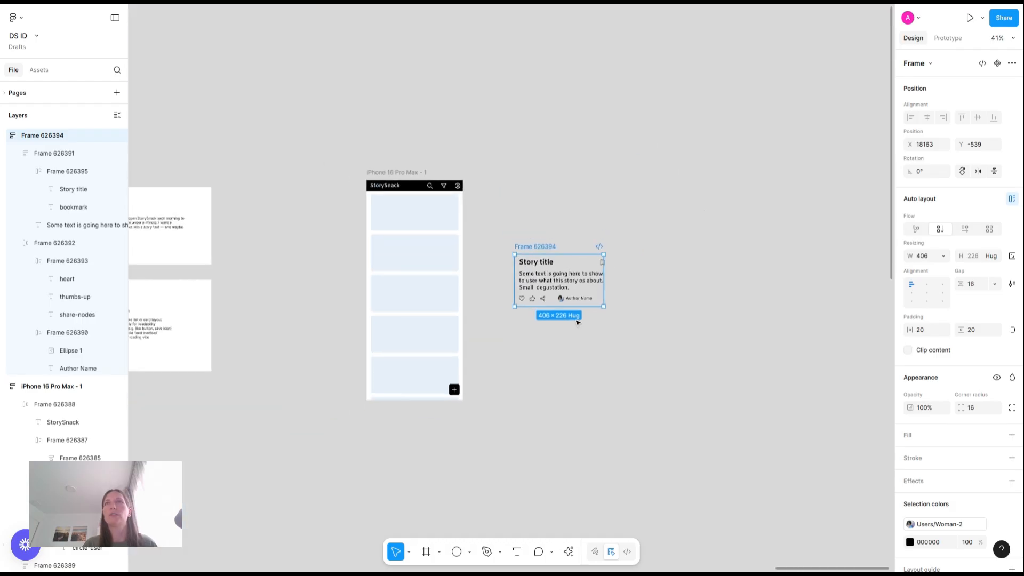
click(1011, 435)
click(909, 455)
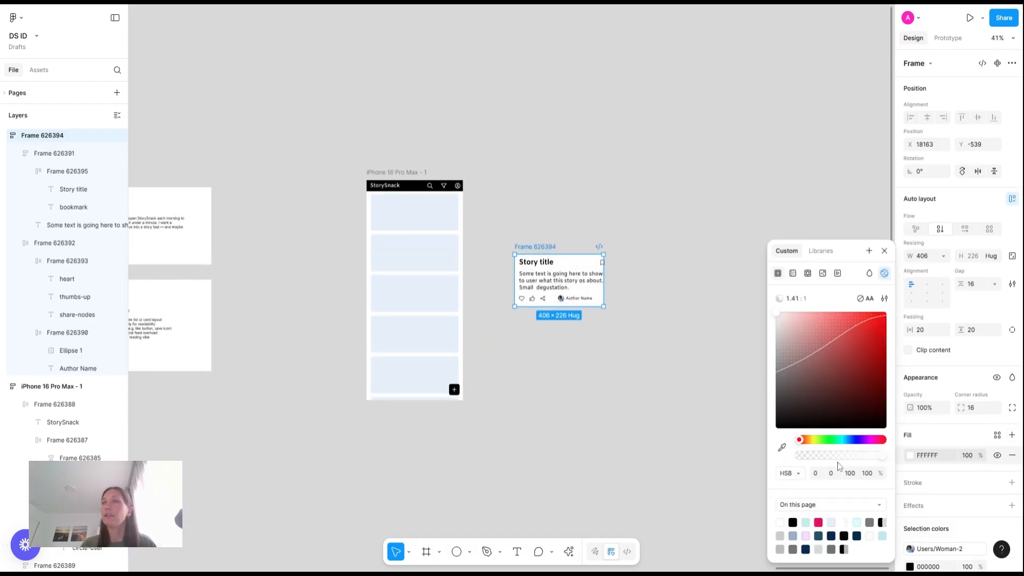
click(782, 446)
click(430, 237)
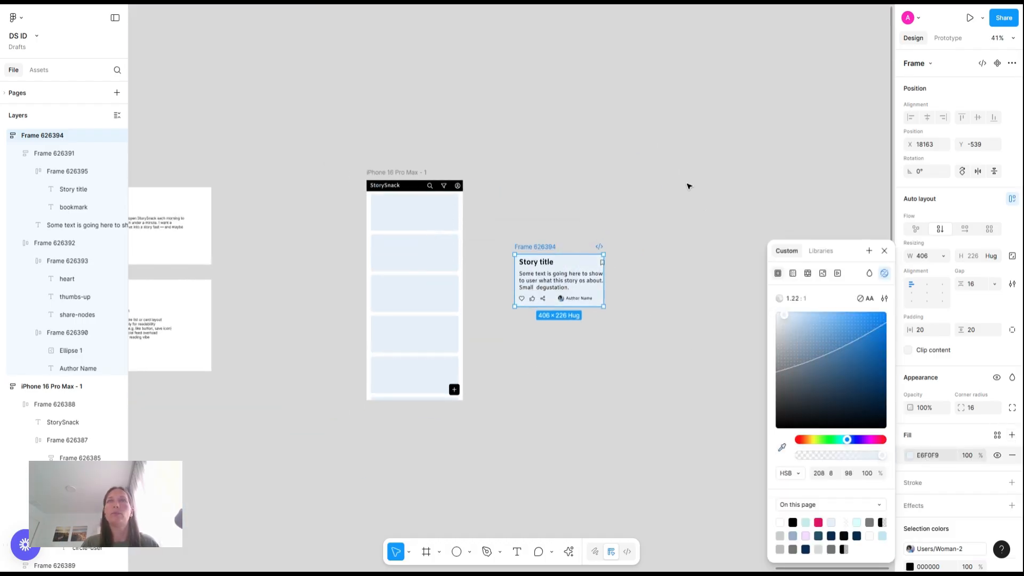
Step: Set the outer story card frame's width to hug its contents
click(687, 186)
scroll(581, 267, up, 5)
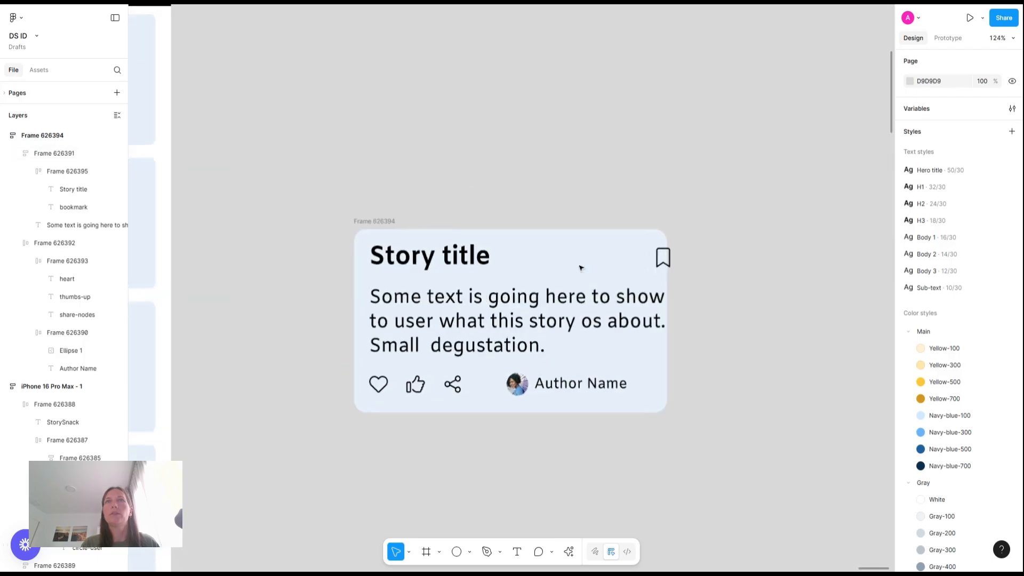
click(388, 225)
click(943, 256)
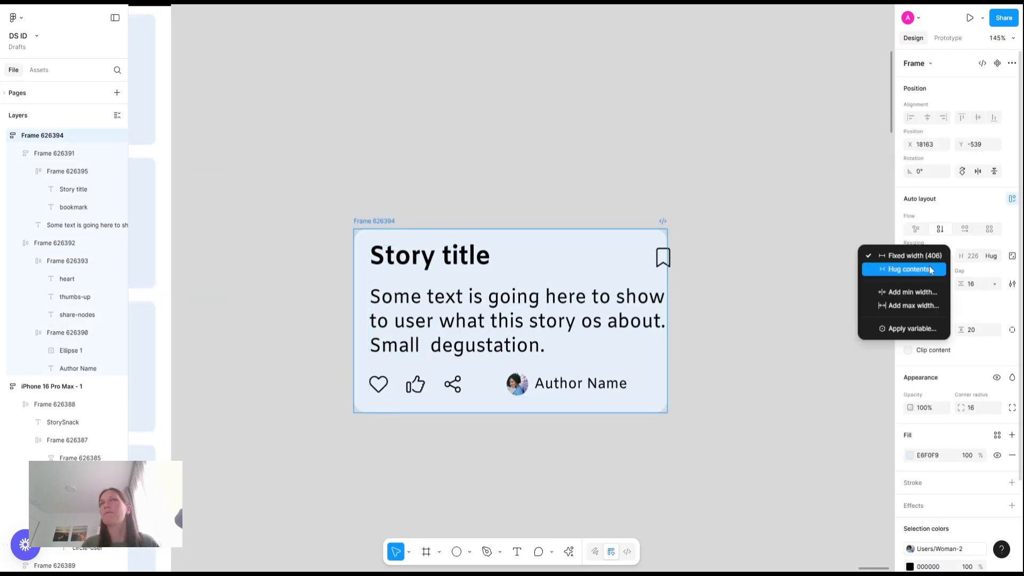
click(906, 268)
Step: Set the outer card frame's vertical gap between the text block and the bottom row to 24
click(597, 357)
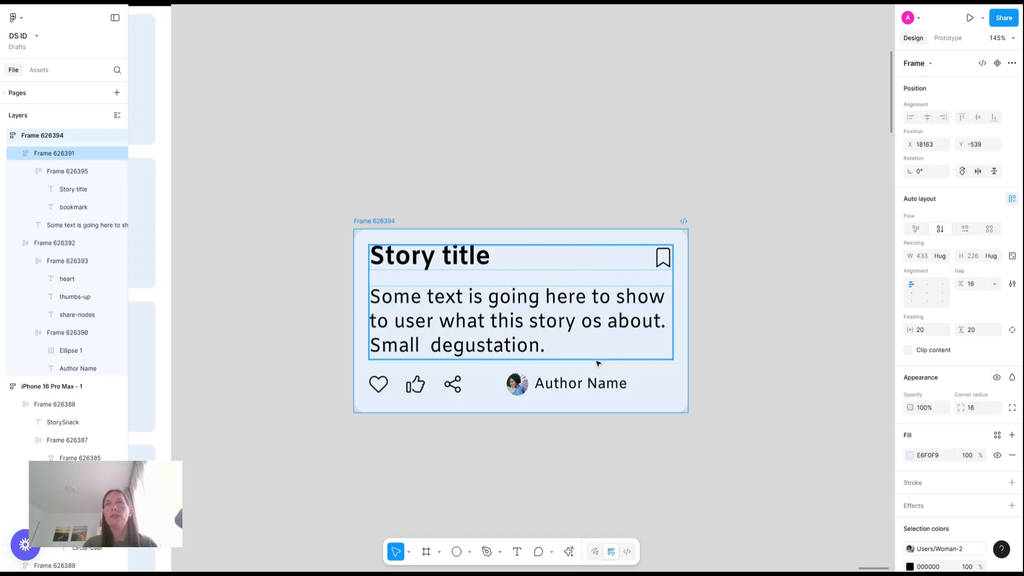
click(667, 364)
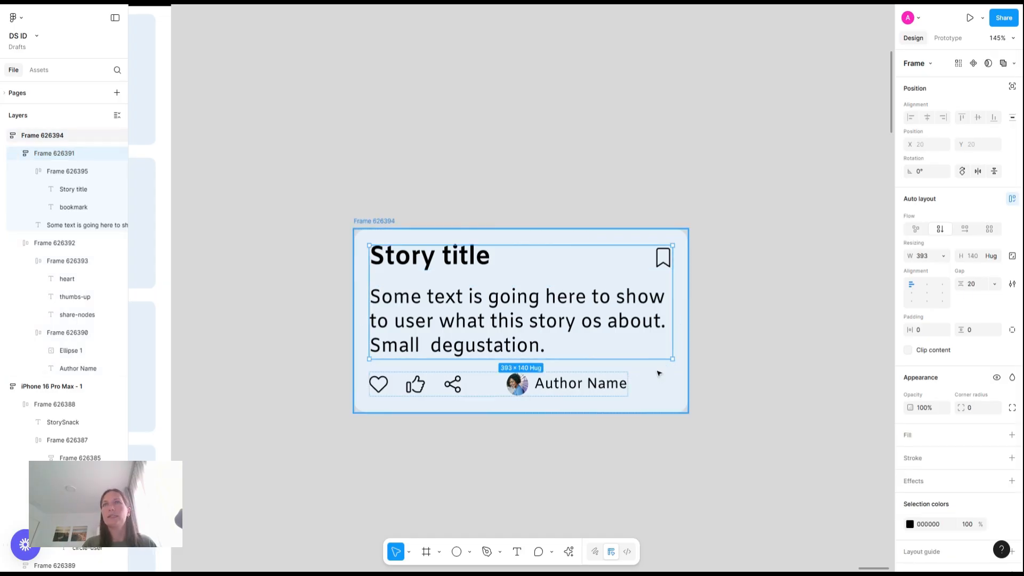
click(976, 284)
text(164)
key(Return)
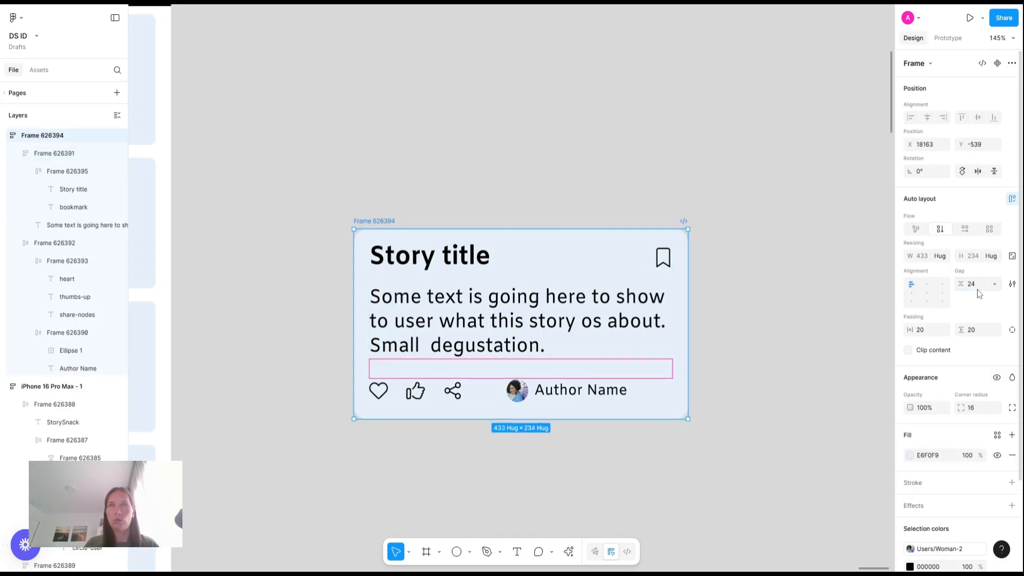
Step: Set the width of the row holding the action icons and author block to fill its container
click(560, 401)
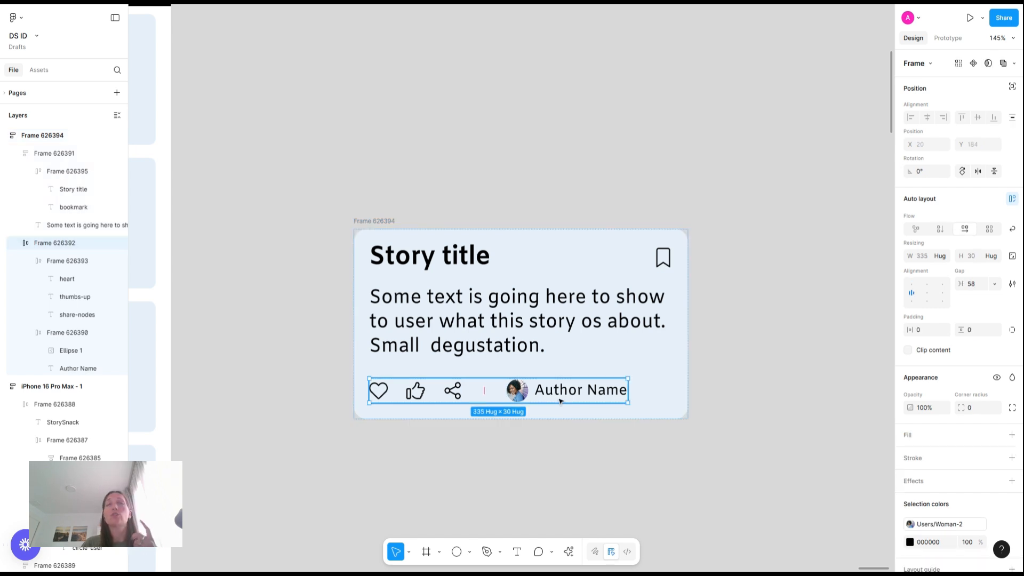
ctrl+scroll(559, 396, down, 5)
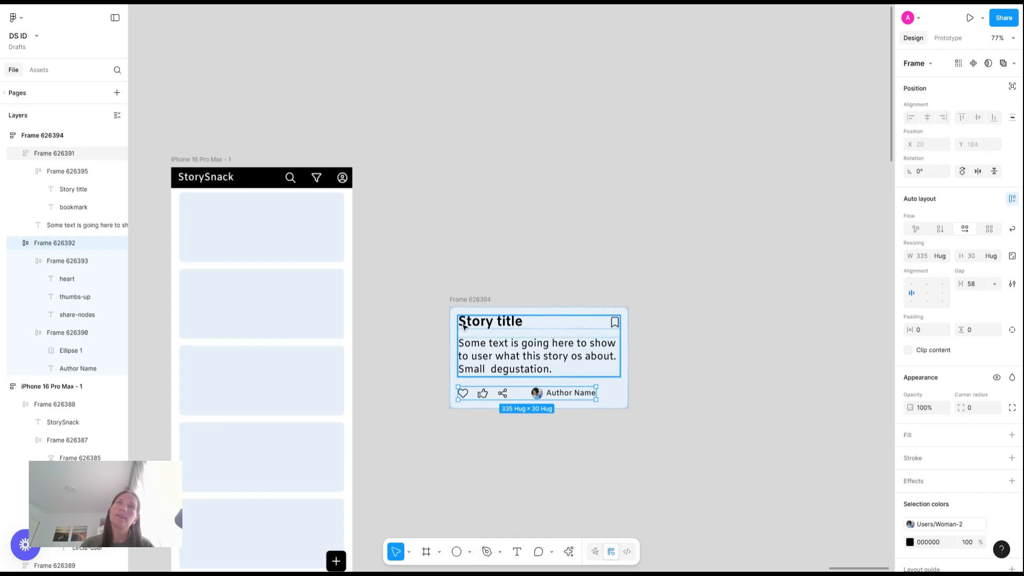
ctrl+scroll(463, 327, up, 3)
ctrl+scroll(463, 326, down, 4)
scroll(463, 326, down, 2)
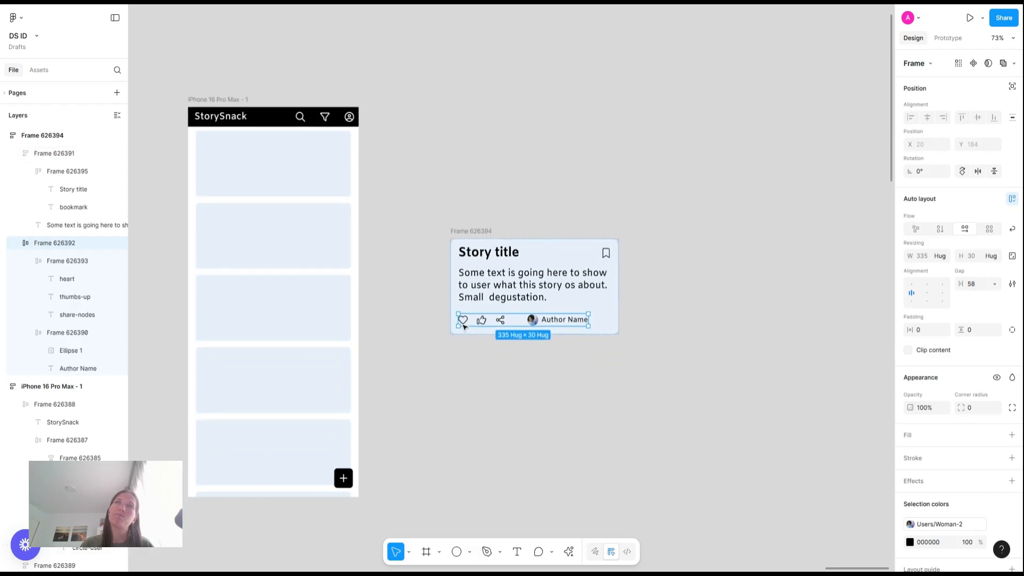
scroll(511, 288, up, 1)
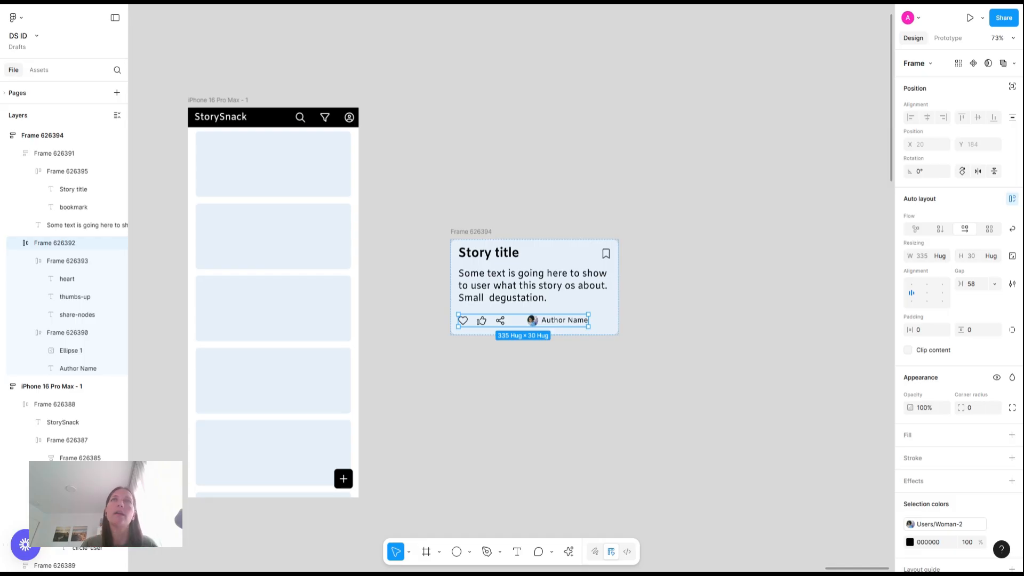
ctrl+scroll(537, 316, up, 3)
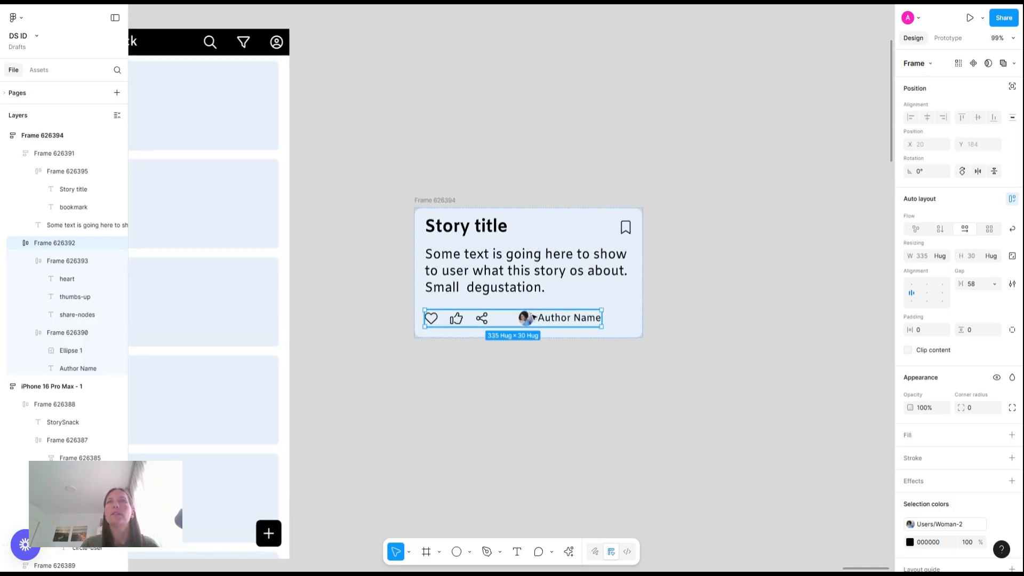
click(939, 256)
click(906, 267)
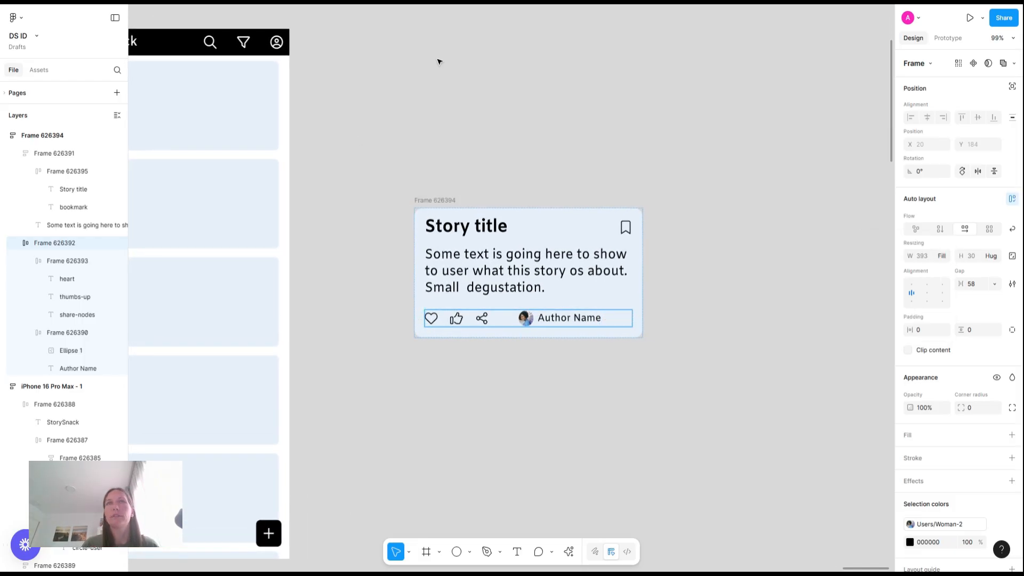
Step: Spread the action icons and author block to opposite ends of their row with an automatic gap
click(508, 322)
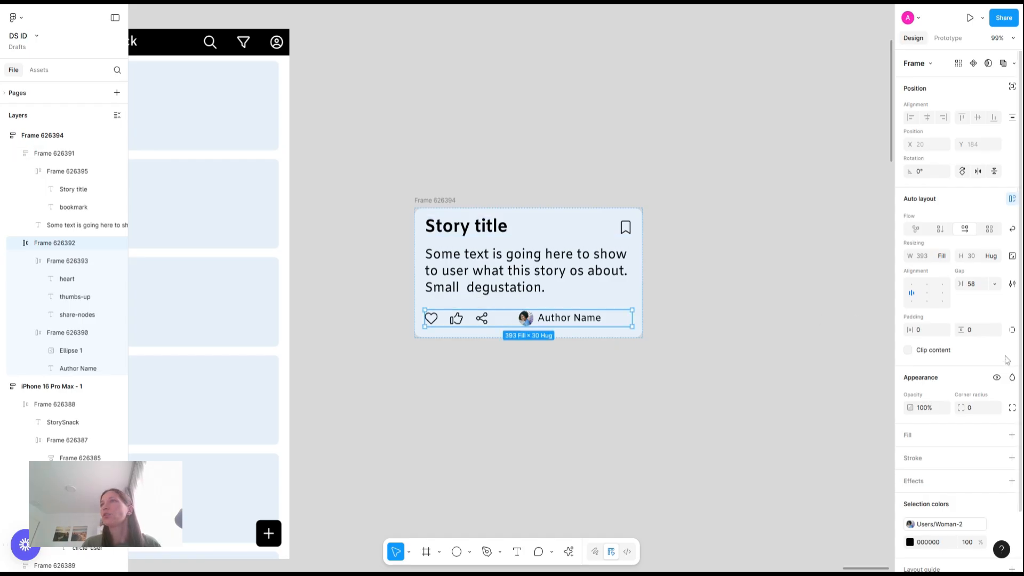
click(994, 284)
click(972, 297)
click(728, 228)
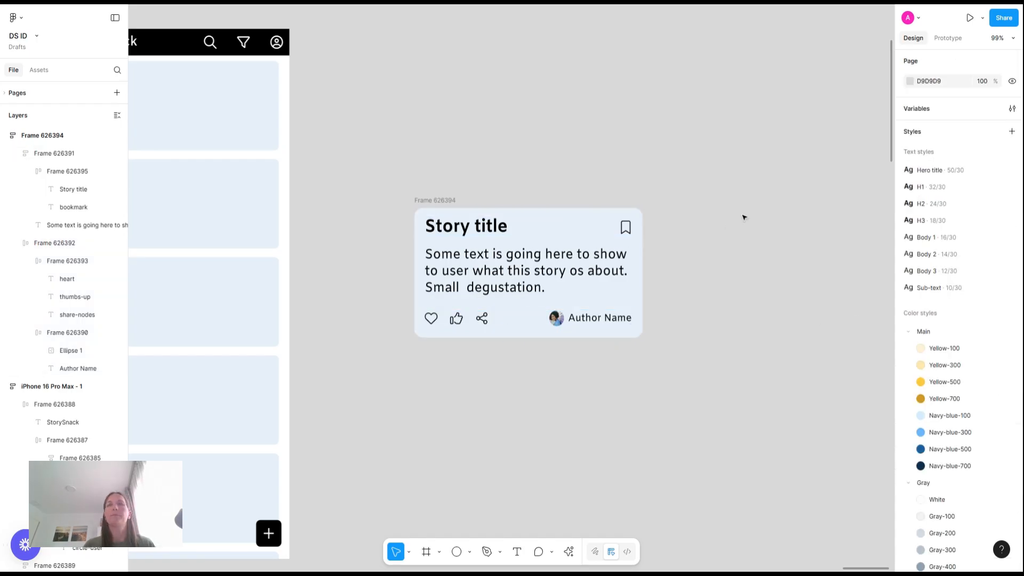
Step: Turn the complete story card frame into a reusable component
scroll(742, 217, down, 5)
scroll(742, 217, up, 3)
scroll(591, 275, up, 1)
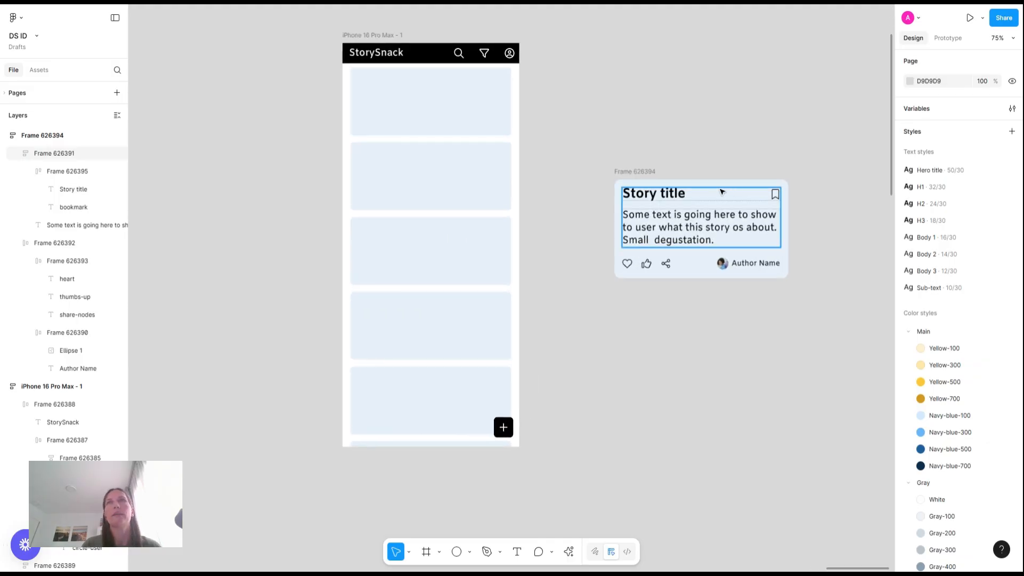
click(645, 171)
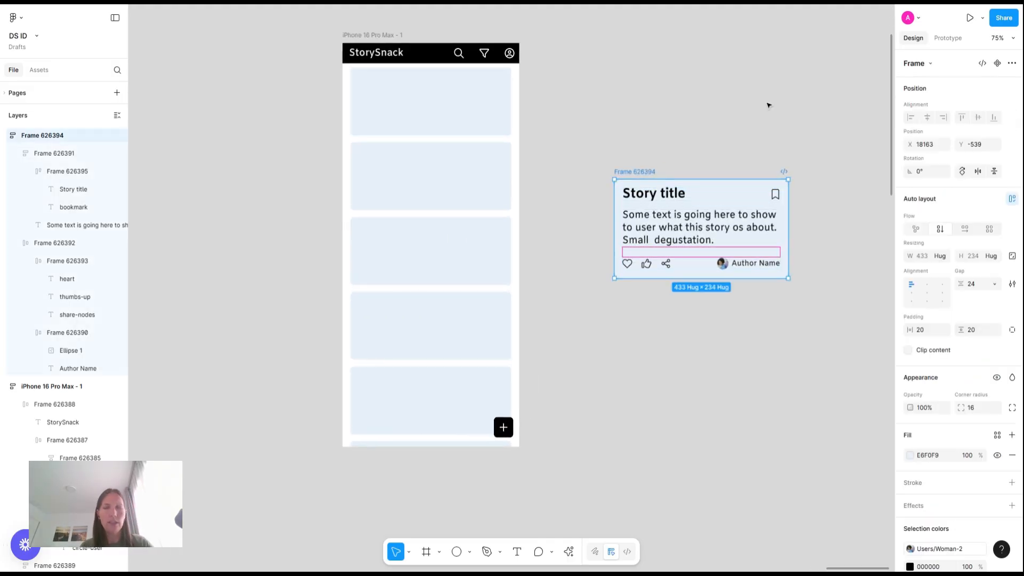
click(441, 119)
click(440, 119)
shift+click(438, 200)
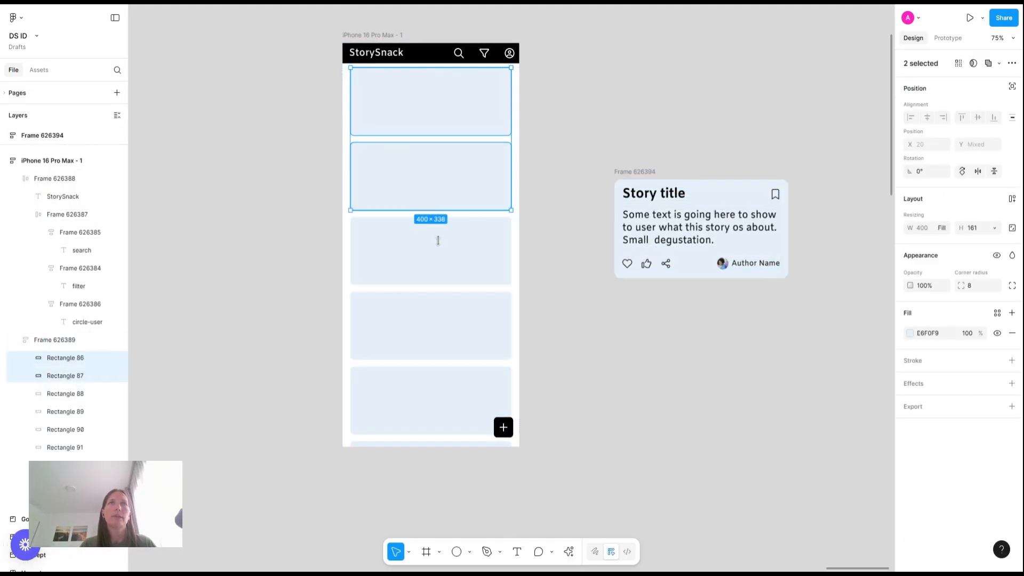
click(644, 163)
click(633, 174)
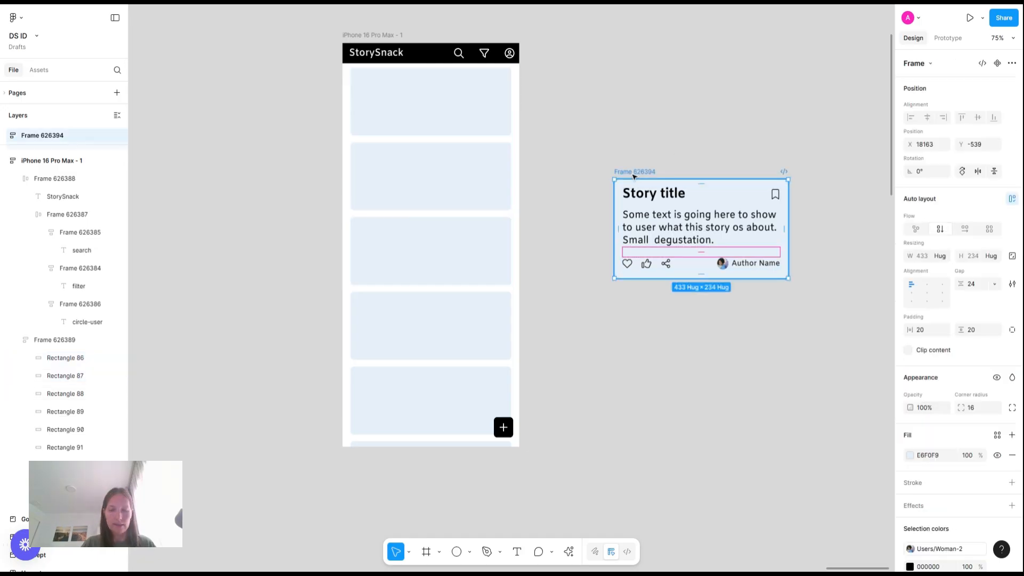
key(ctrl+alt+k)
Step: Replace the six placeholder rectangles on the iPhone screen with the story card component and make the instances fill the container's width
double_click(436, 86)
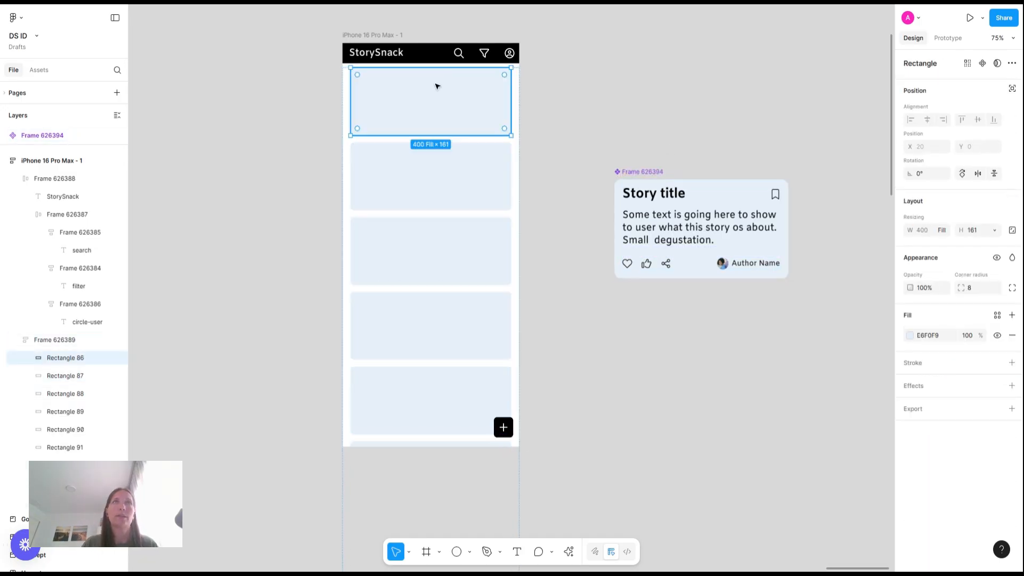
shift+click(455, 164)
shift+click(441, 233)
shift+click(420, 334)
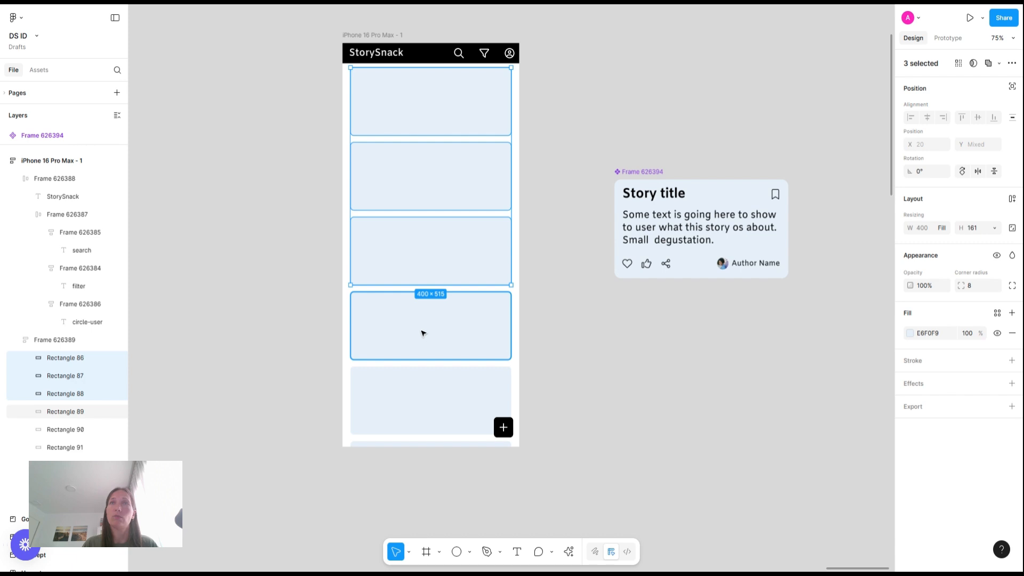
shift+click(420, 399)
shift+click(371, 444)
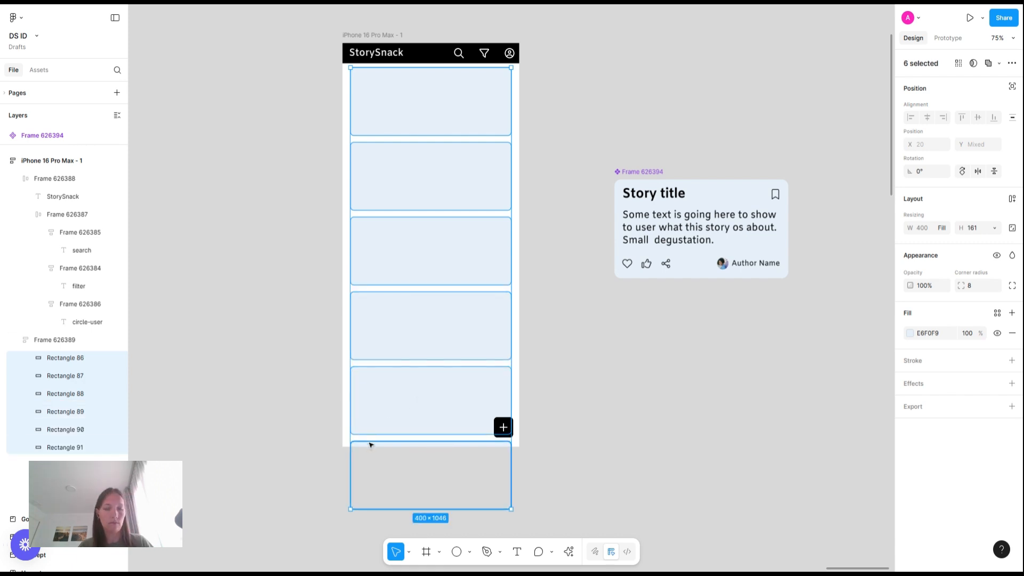
key(ctrl+shift+r)
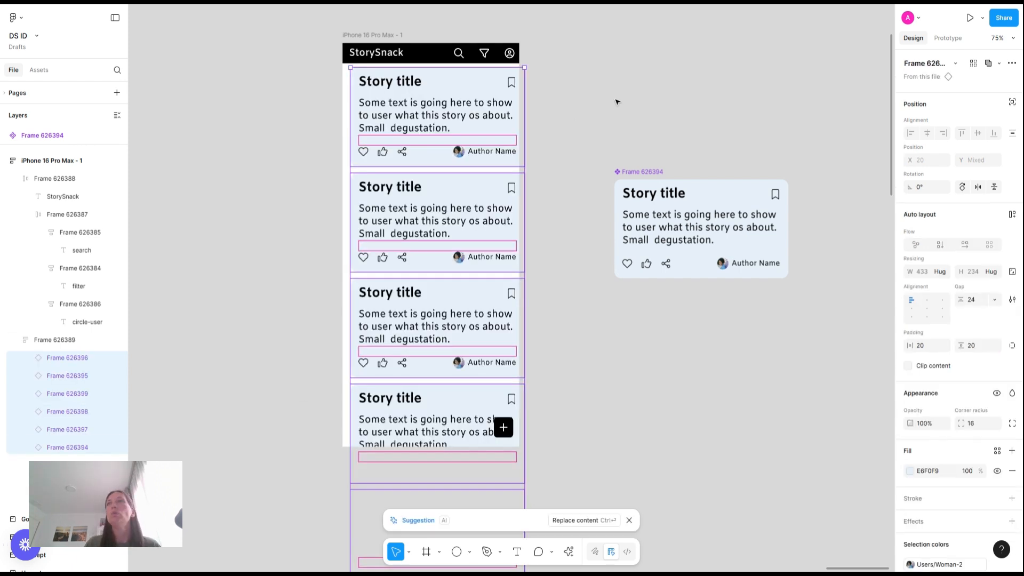
click(944, 273)
click(928, 285)
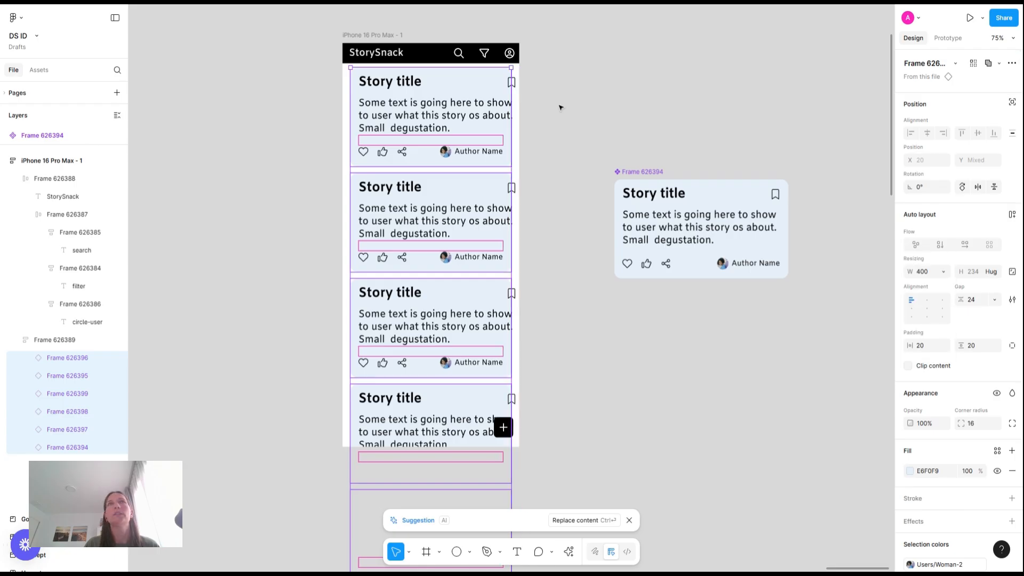
Step: In the main card component, set the width of the title-and-description frame and the bottom row to fill the container
double_click(431, 99)
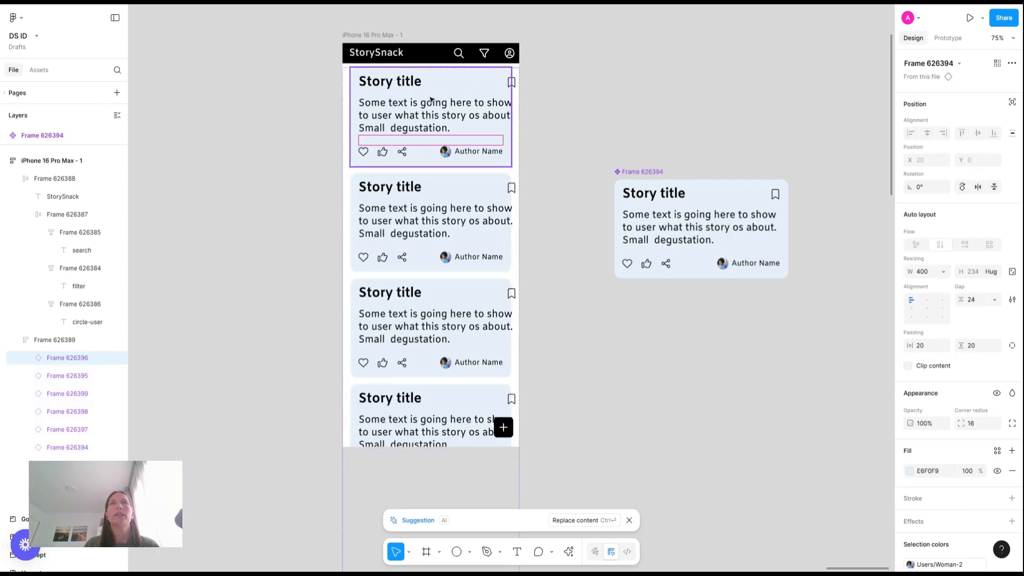
double_click(659, 229)
shift+click(693, 264)
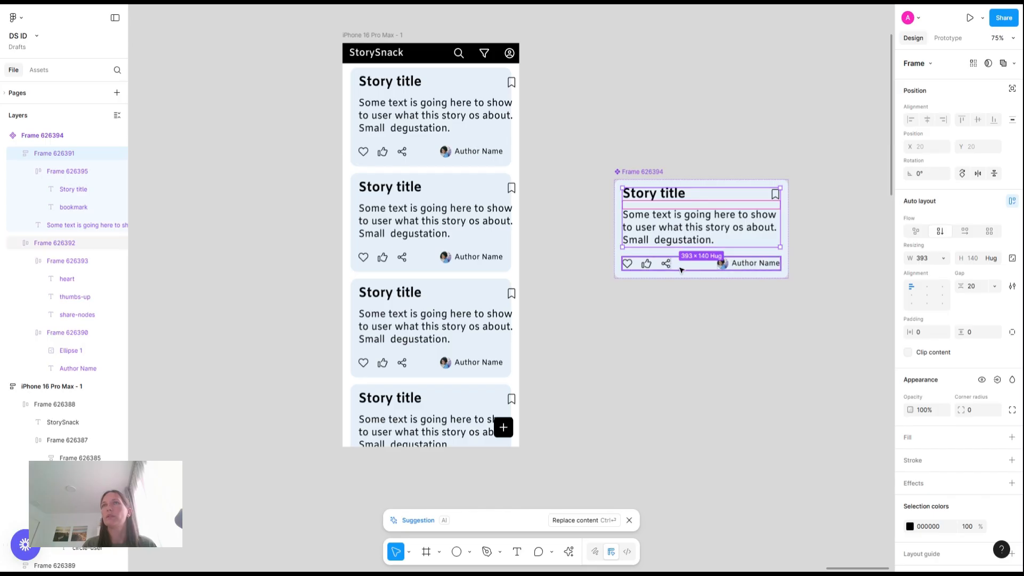
click(942, 257)
click(899, 284)
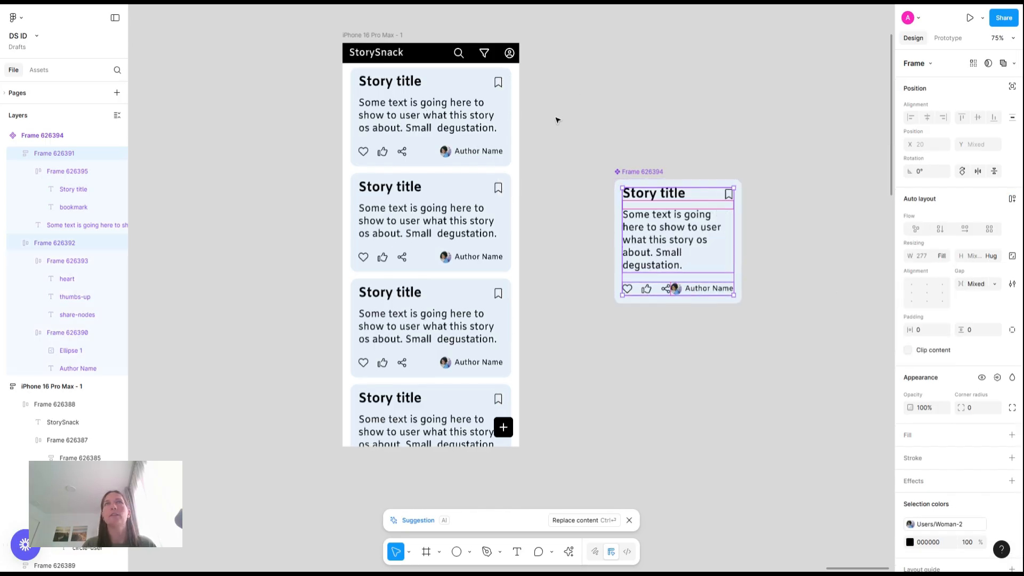
click(711, 112)
Step: Set the description text's font size to 18 in the main card component
scroll(712, 112, down, 2)
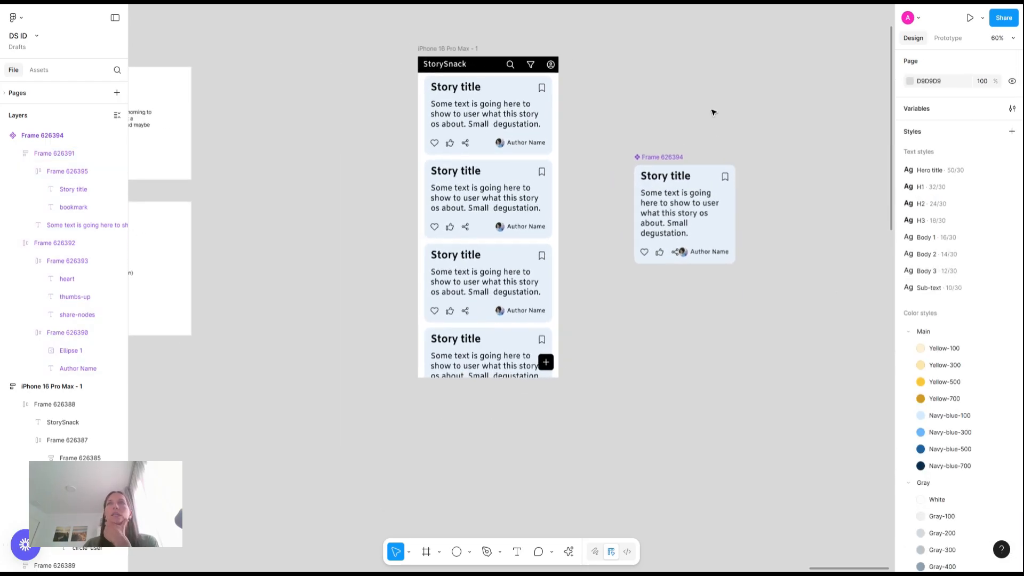
click(668, 222)
double_click(667, 222)
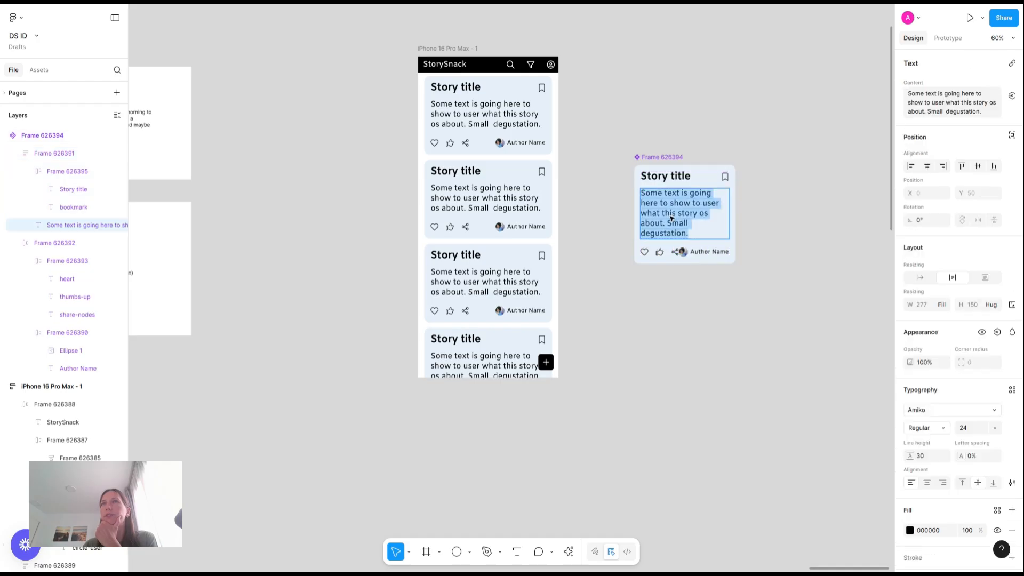
click(971, 430)
text(18)
key(Return)
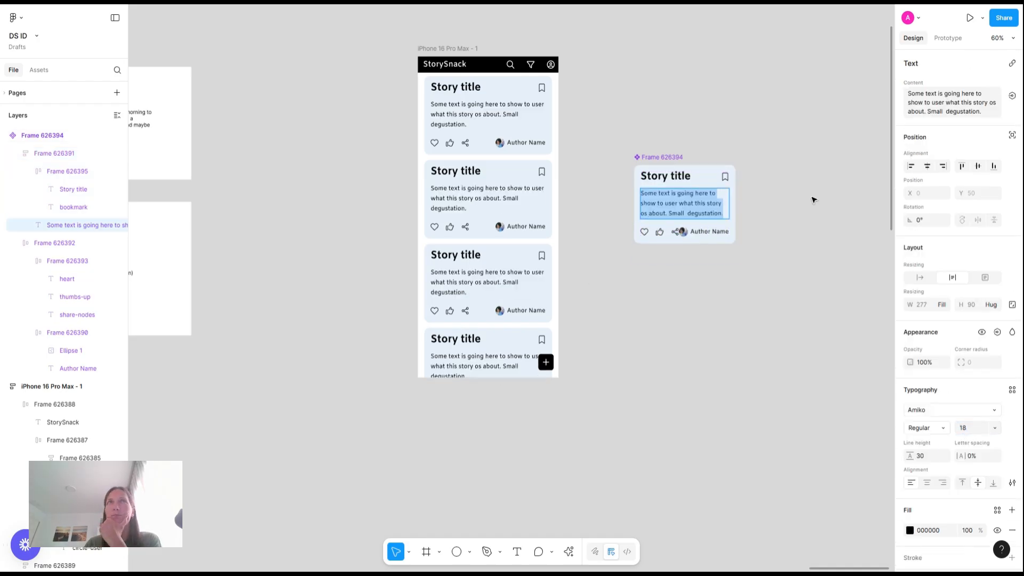
Step: Set the story title's font size to 24 in the main card component
click(665, 176)
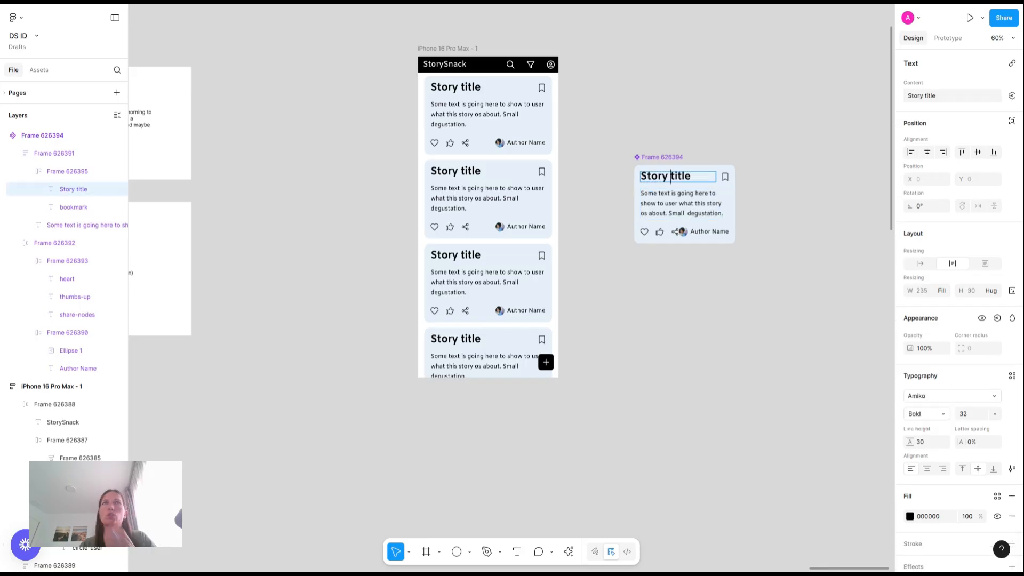
key(Return)
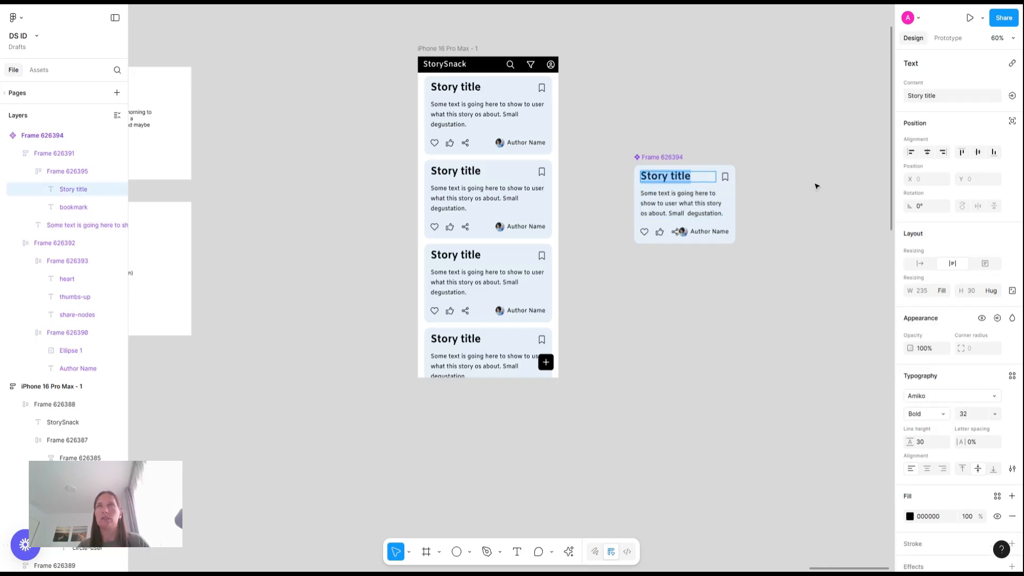
click(972, 416)
text(24)
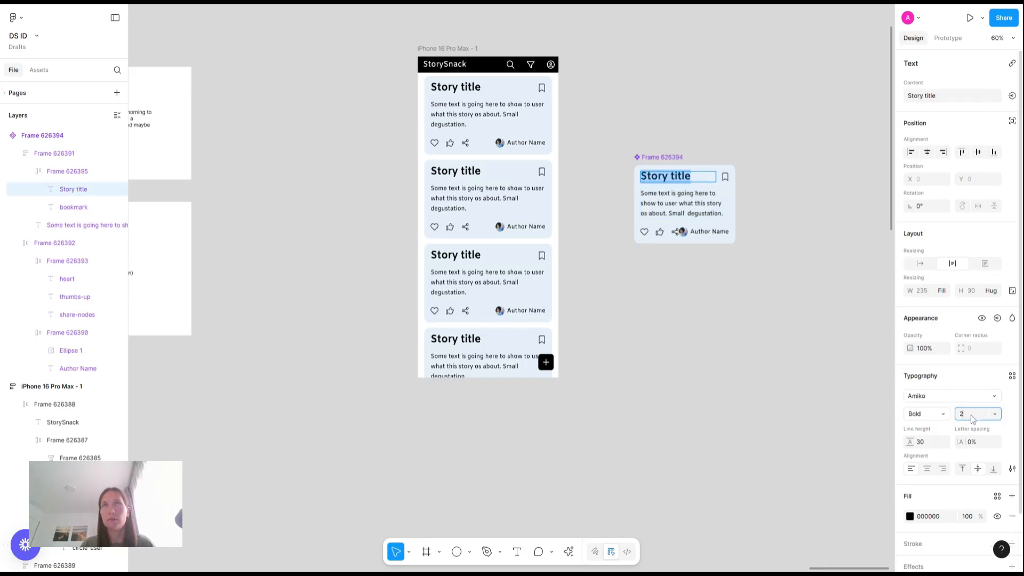
key(Return)
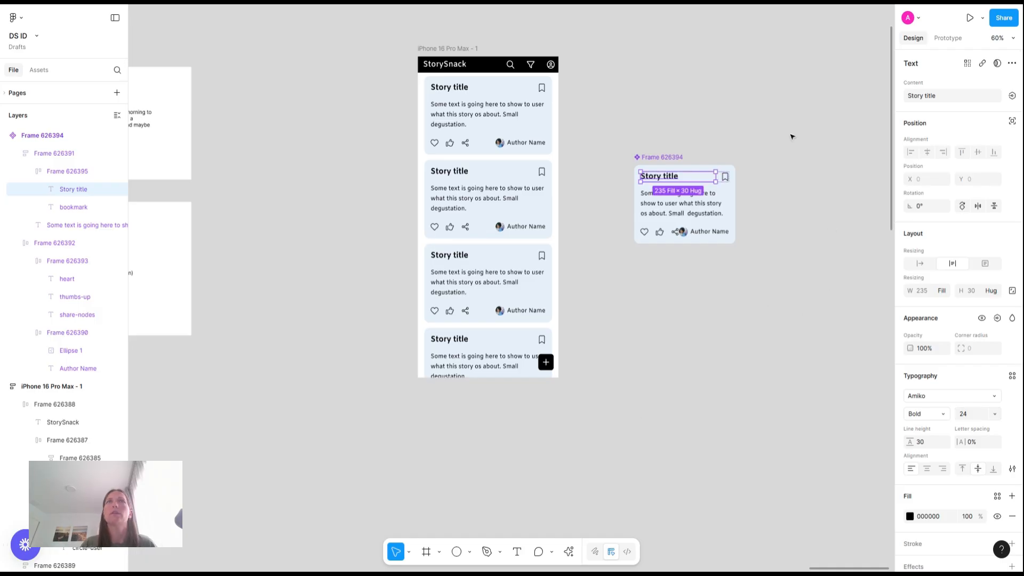
click(793, 135)
scroll(673, 200, up, 3)
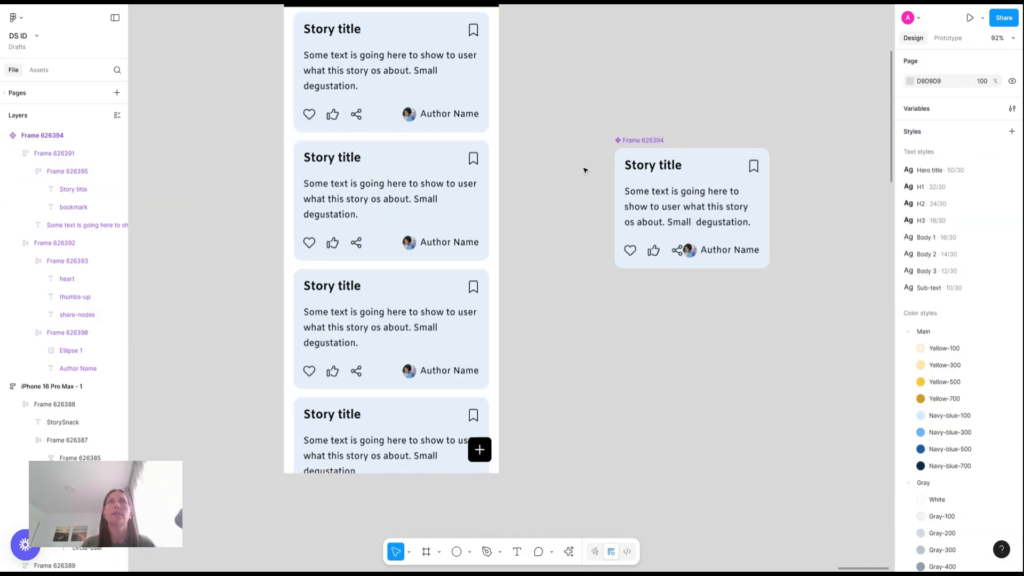
scroll(584, 169, up, 4)
scroll(585, 169, down, 1)
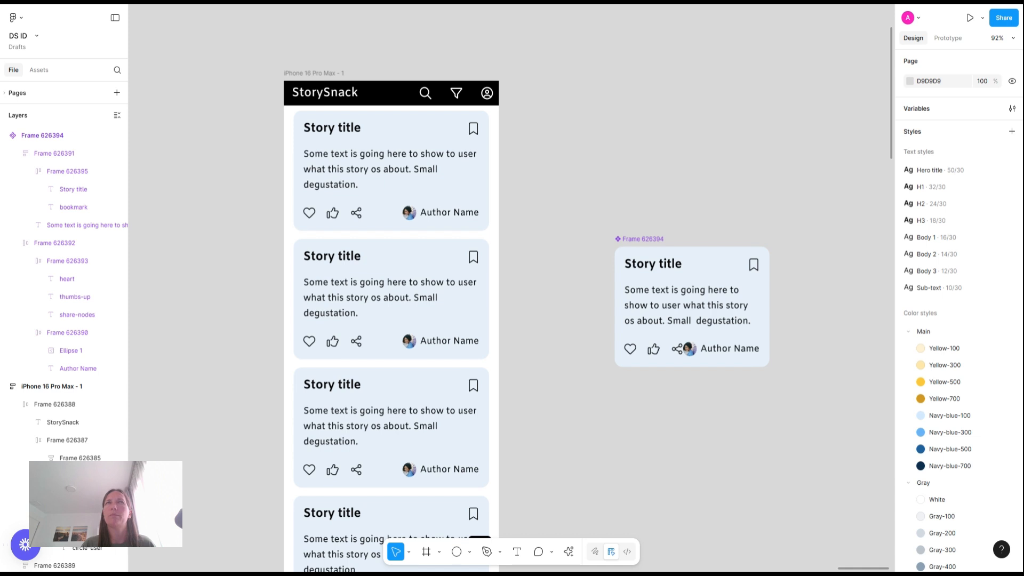
scroll(511, 288, down, 3)
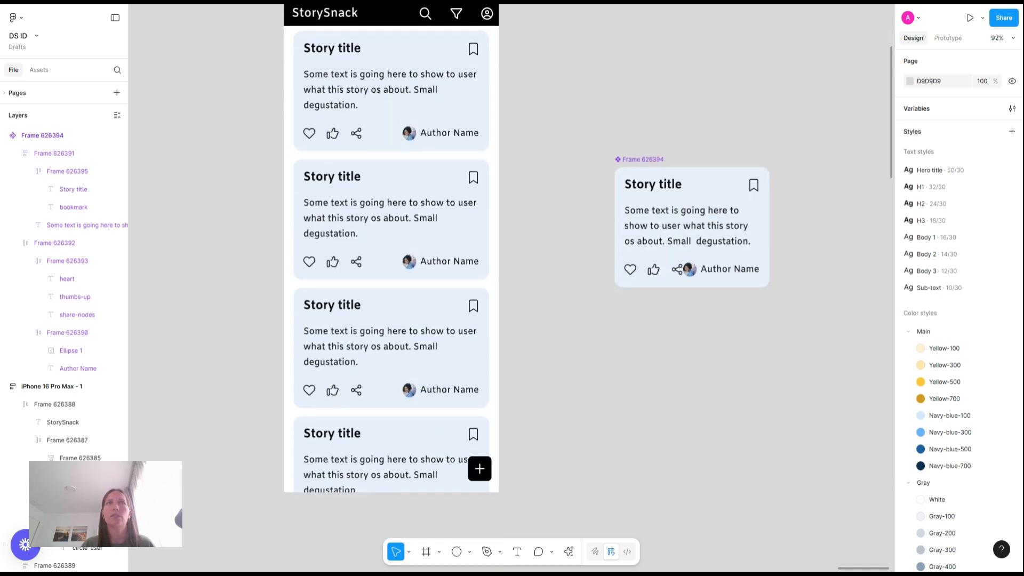
Step: Set the gap between the story cards in the iPhone screen's feed container to 28
click(433, 158)
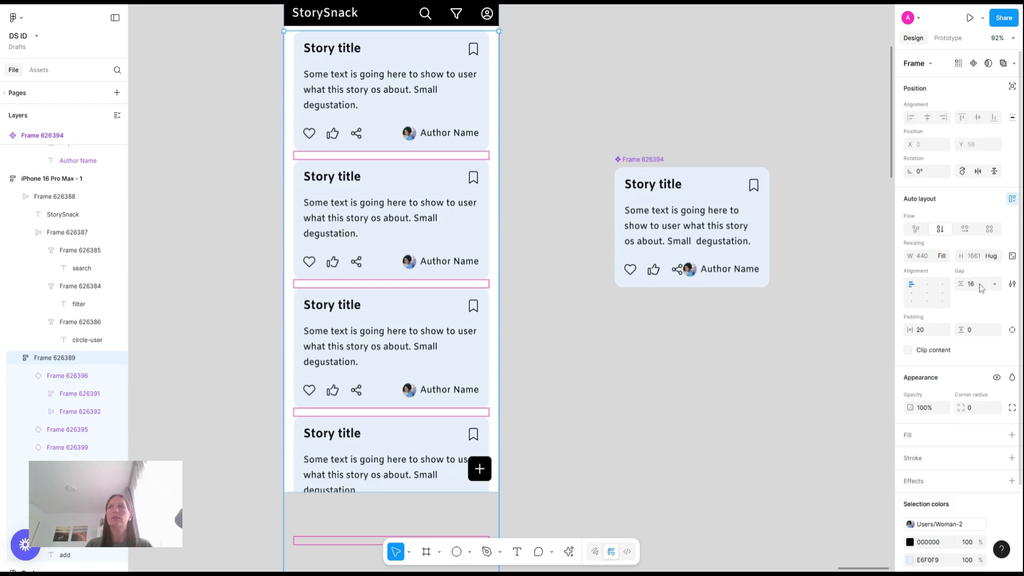
key(Return)
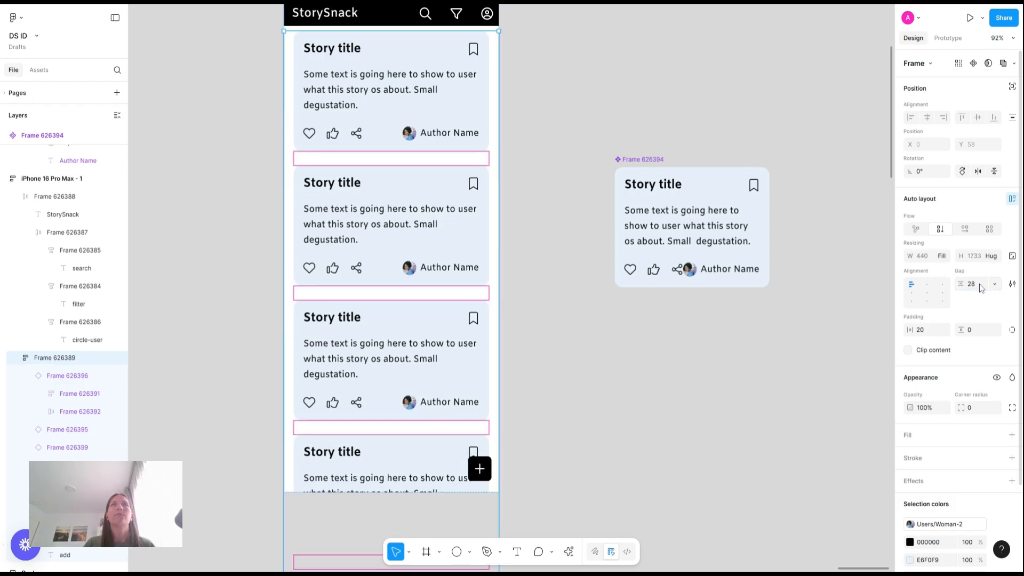
click(611, 103)
scroll(611, 104, down, 5)
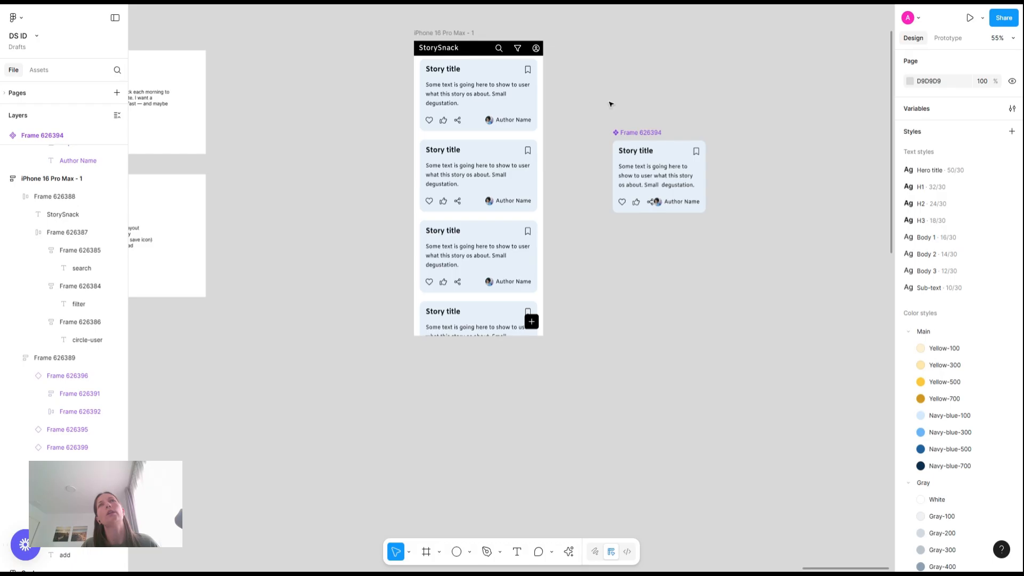
scroll(489, 109, up, 5)
scroll(655, 247, up, 3)
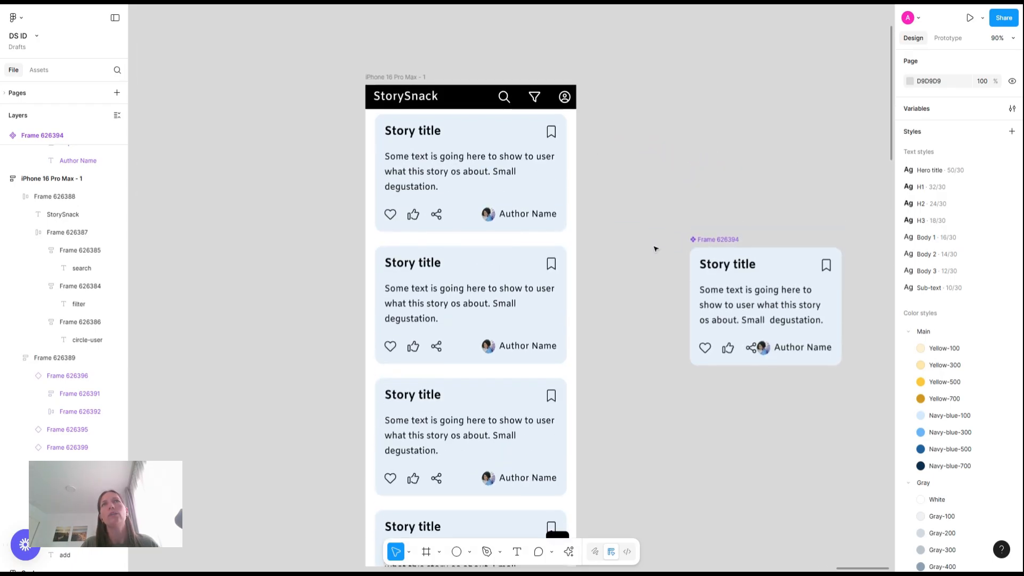
Step: Widen the main story card component to 414 so its bottom-row icons and author name no longer overlap
double_click(722, 350)
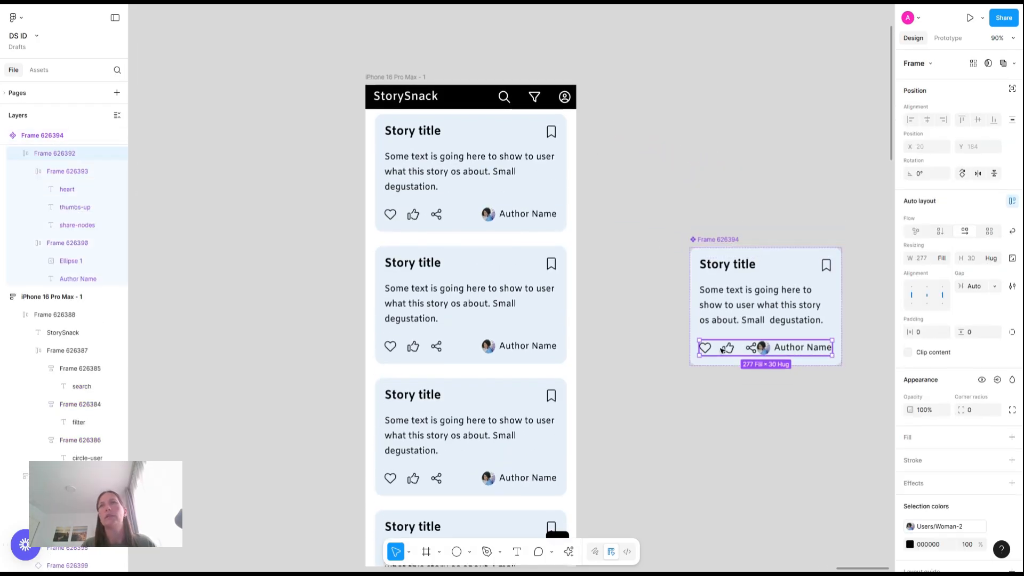
click(739, 261)
scroll(739, 261, right, 3)
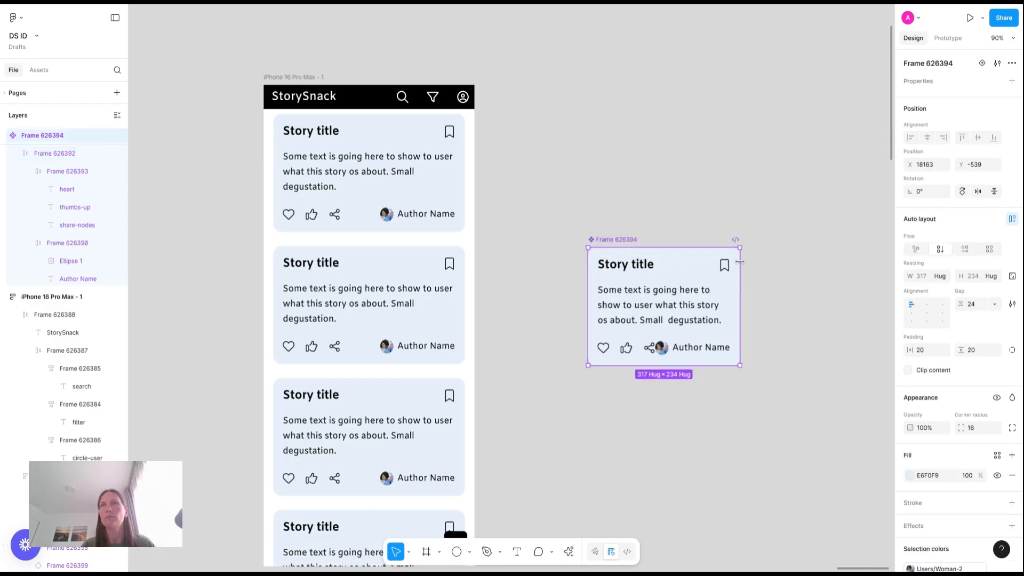
drag(784, 273, 784, 273)
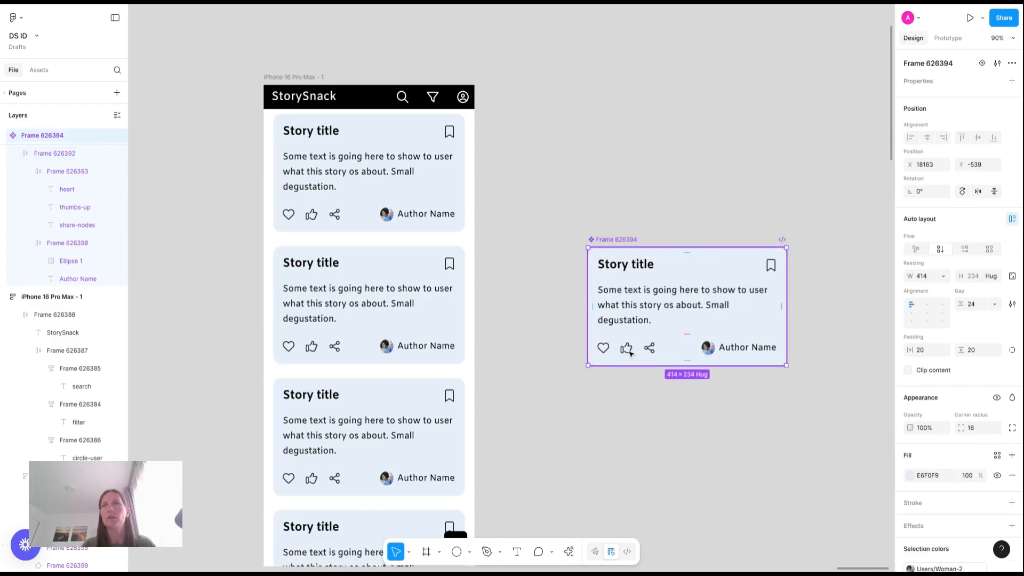
Step: Add a fill to the main card's bottom row and match it to the card's light blue background, E6F0F9
click(604, 255)
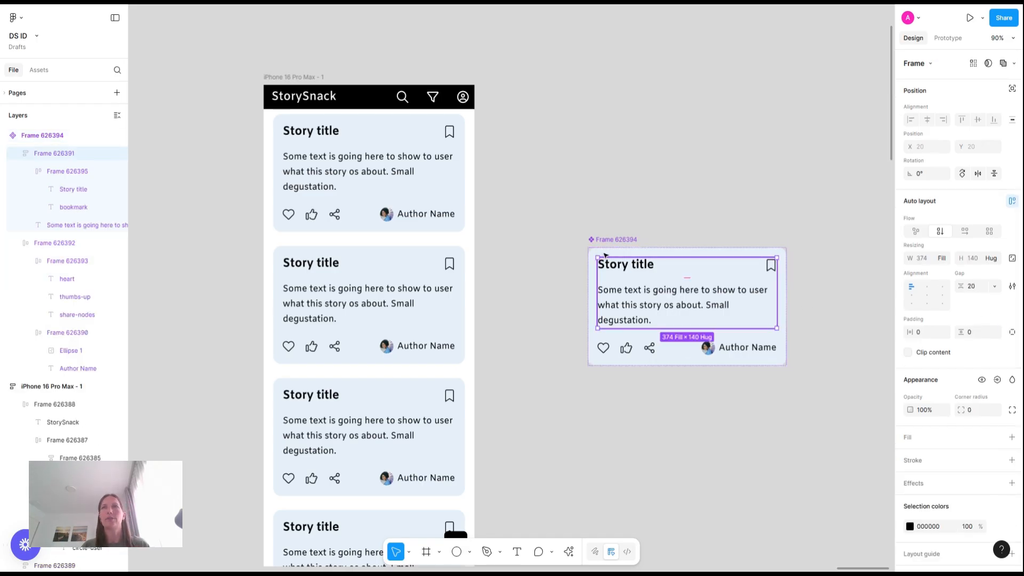
click(677, 349)
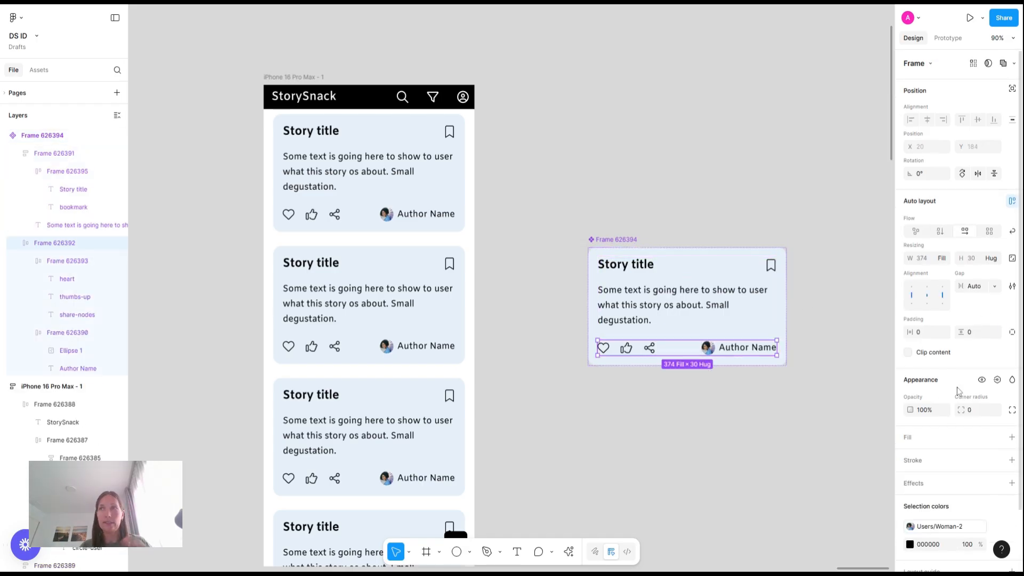
click(1011, 437)
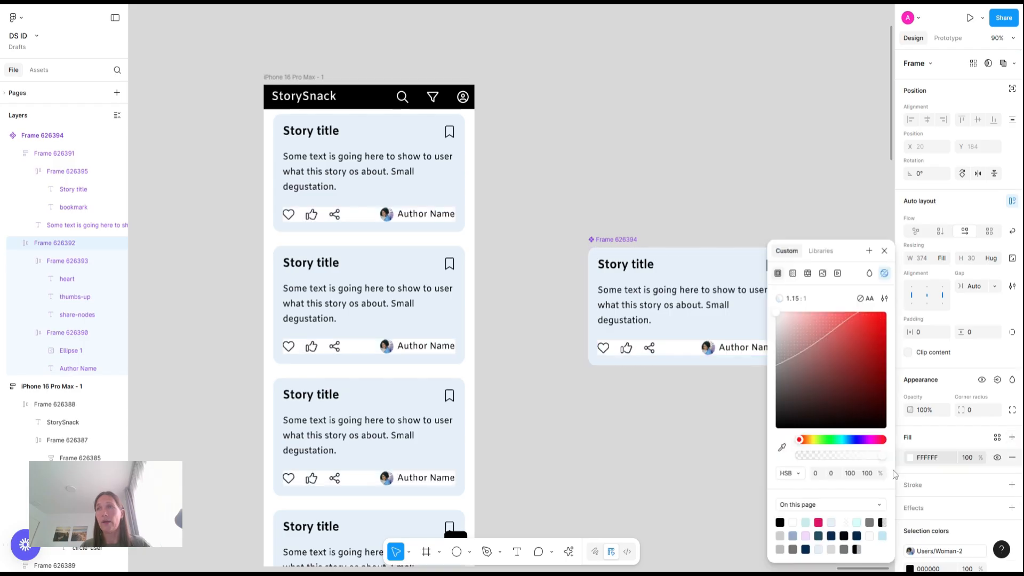
click(781, 447)
click(687, 328)
click(659, 189)
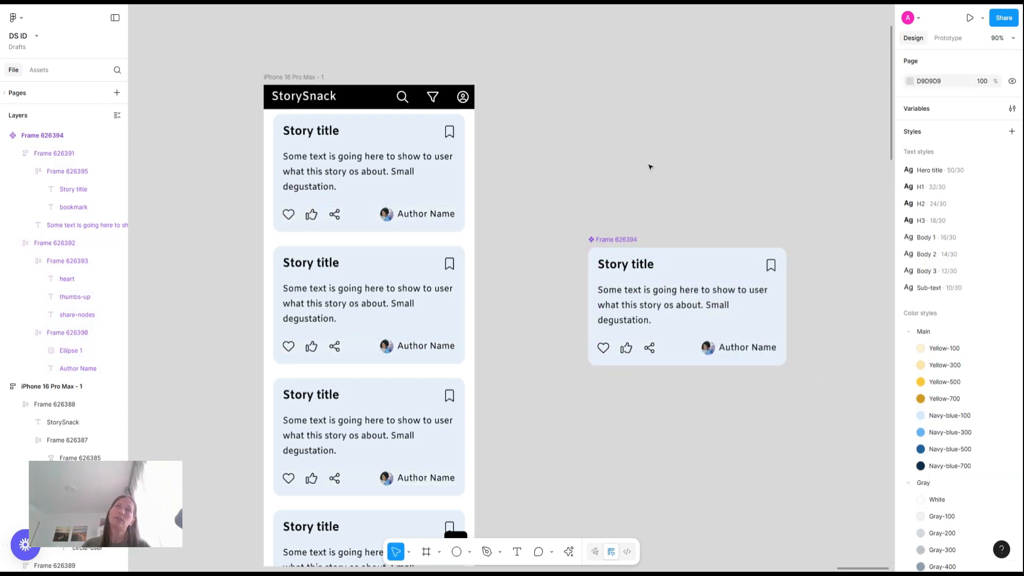
Step: Set the main card component's own fill to white, FFFFFF
click(616, 240)
click(932, 475)
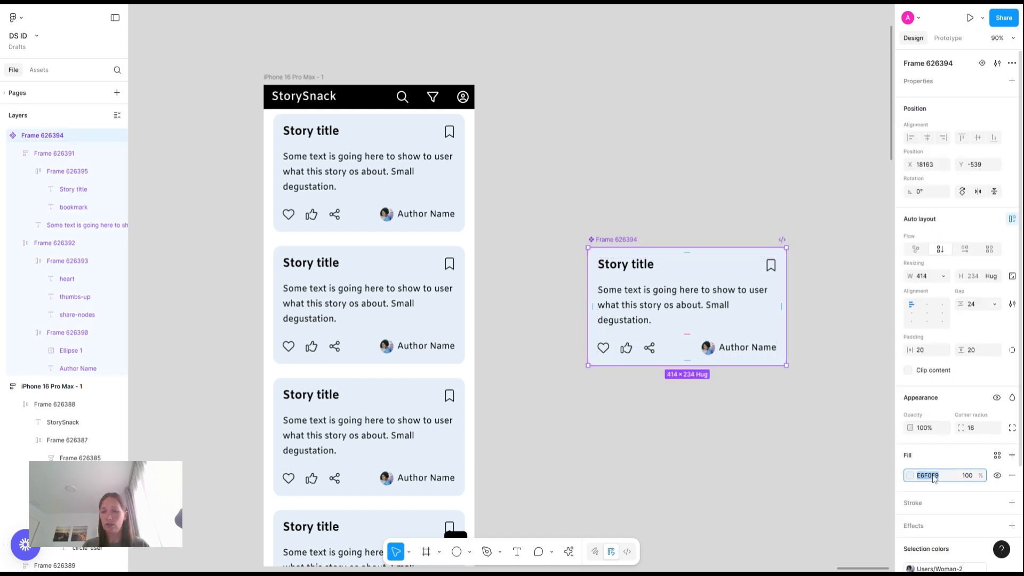
key(Return)
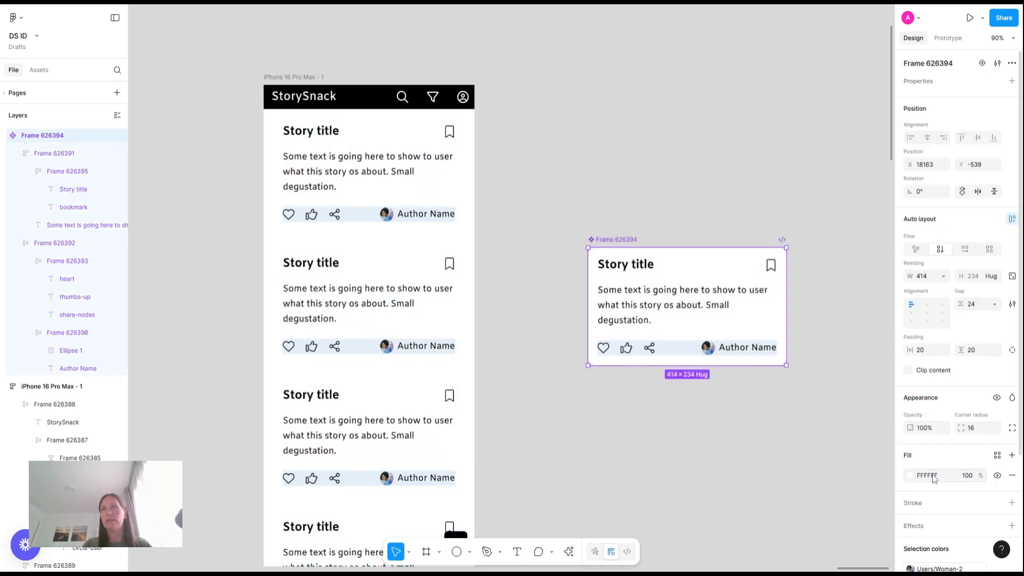
Step: Set the main card component's horizontal and vertical padding to 0
click(1011, 350)
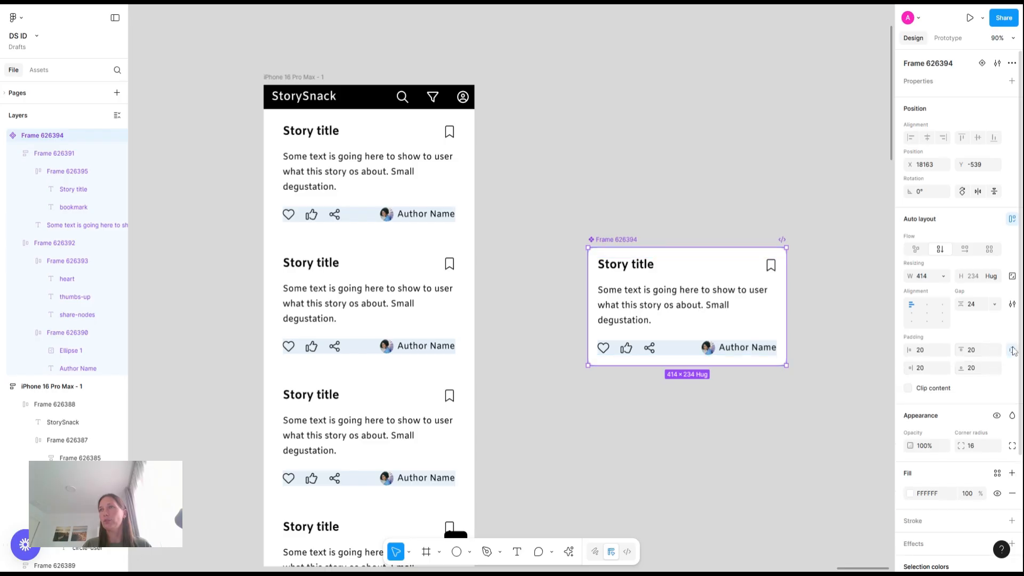
click(971, 369)
text(0)
key(Return)
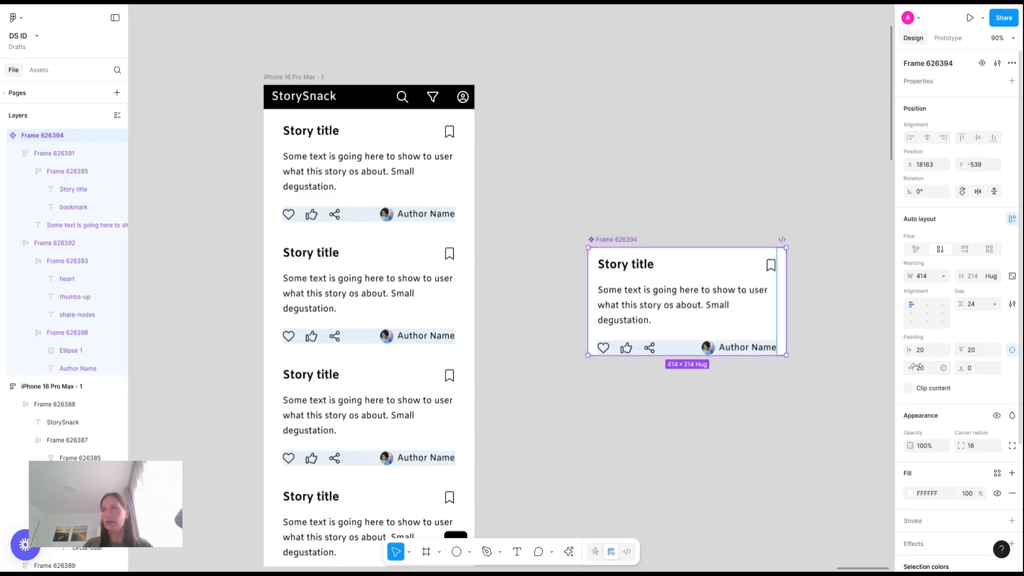
click(1011, 350)
click(1013, 351)
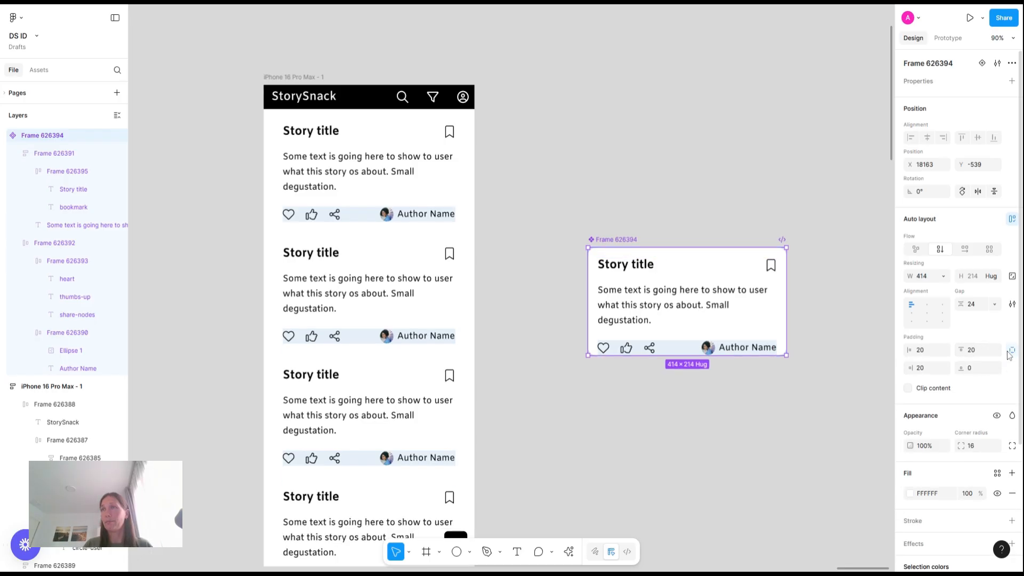
click(1010, 351)
click(981, 351)
text(0)
key(Return)
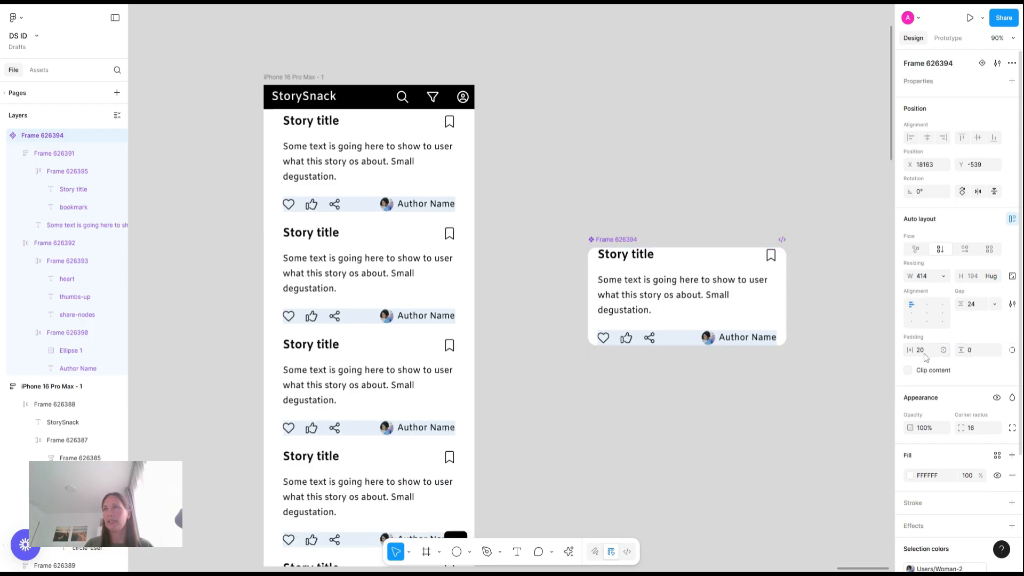
text(0)
key(Return)
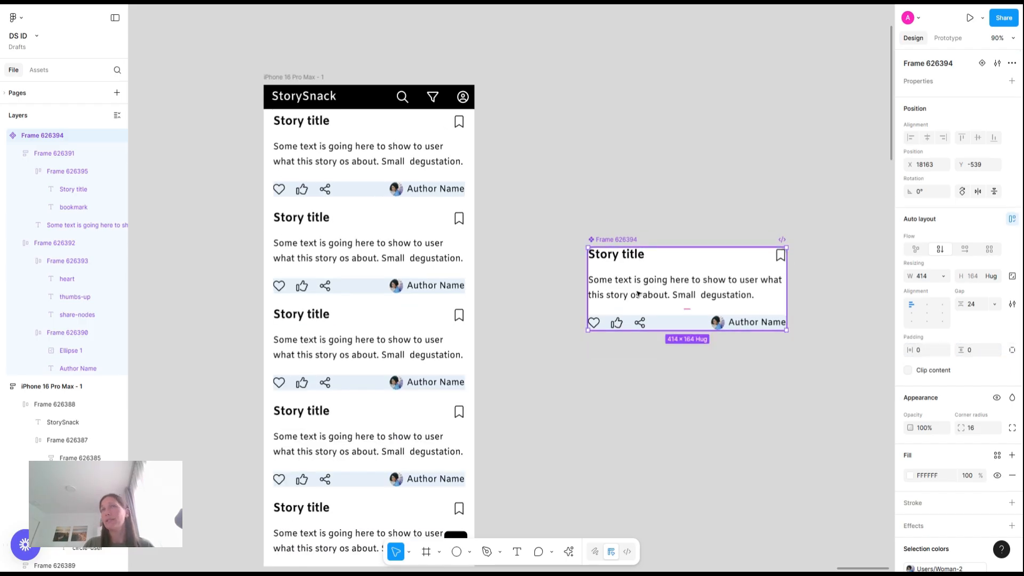
Step: Give the main card's title-and-description frame 20 horizontal and 20 vertical padding
click(641, 261)
click(930, 336)
text(20)
key(Return)
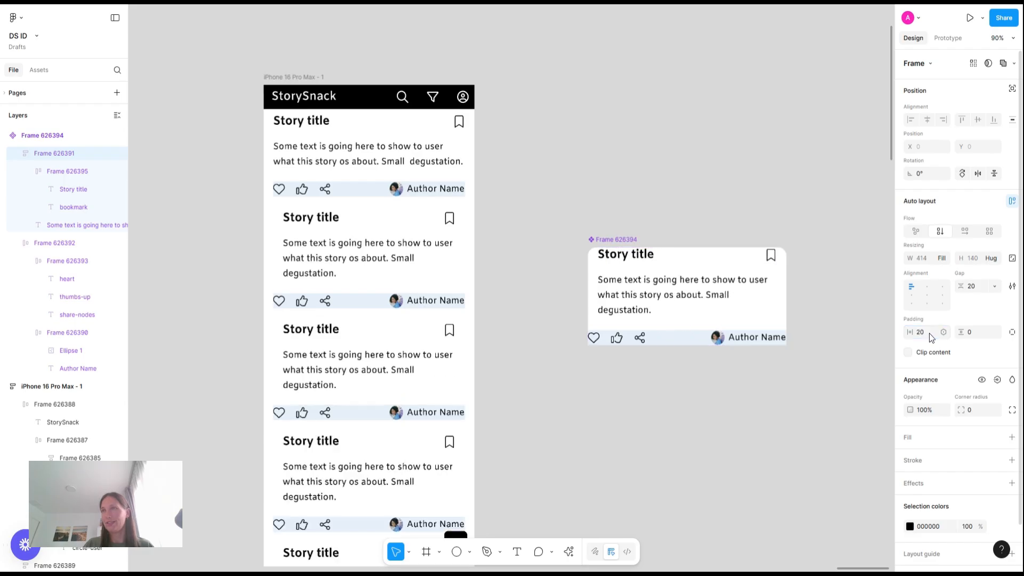
click(982, 334)
text(20)
key(Return)
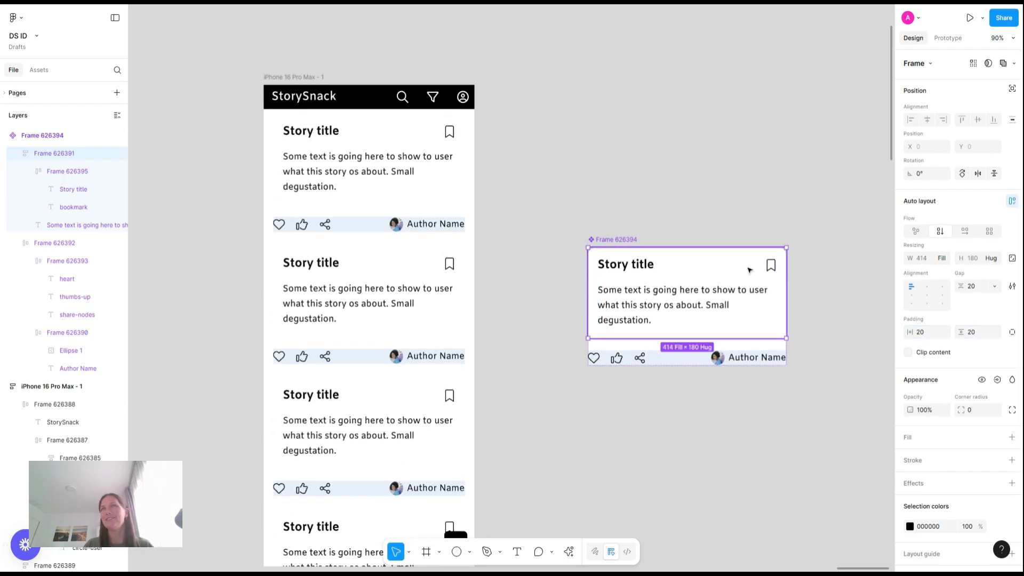
Step: Give the main card's bottom row 20 horizontal and 8 vertical padding
click(661, 356)
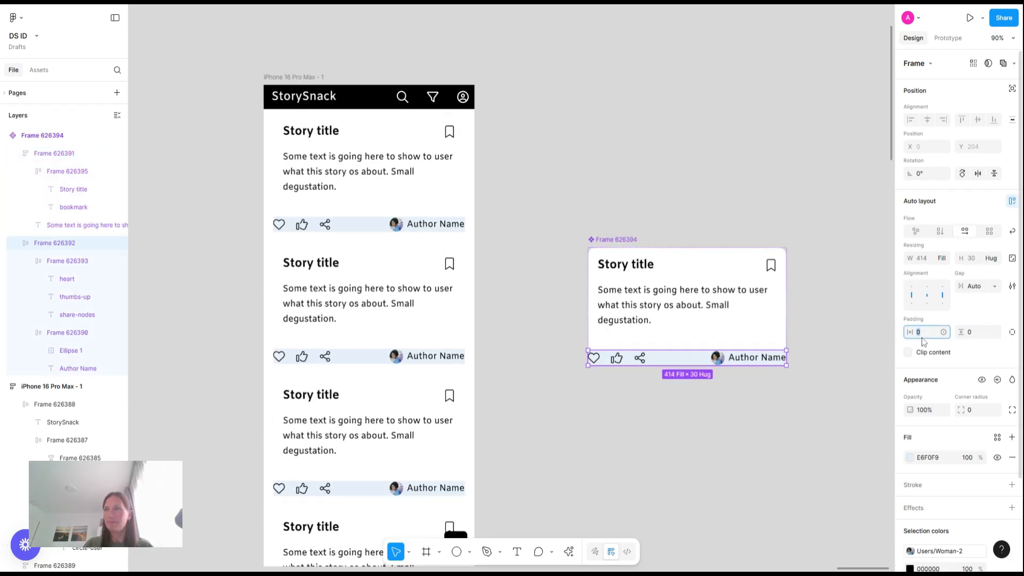
text(20)
key(Return)
click(981, 338)
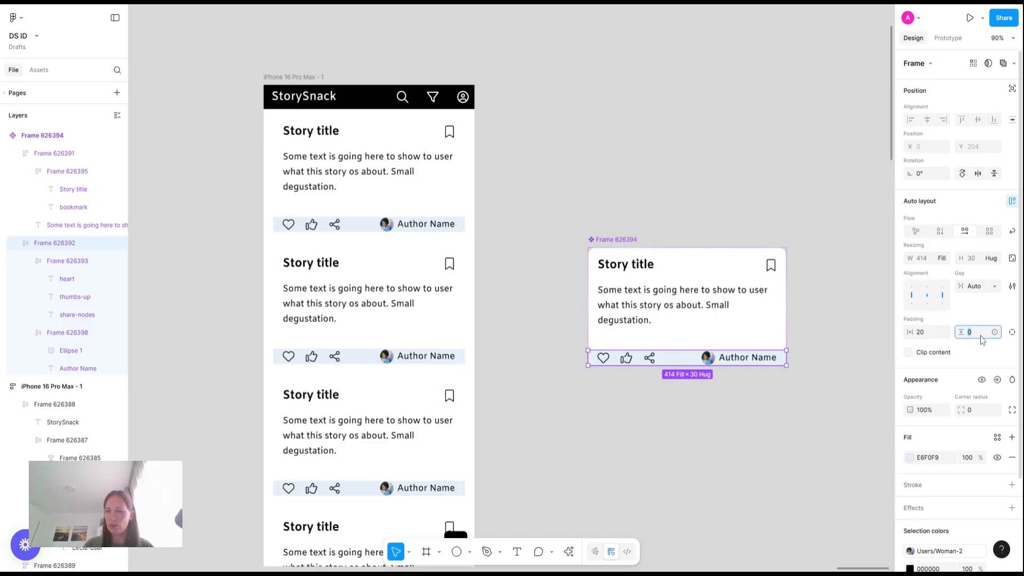
text(20)
key(Return)
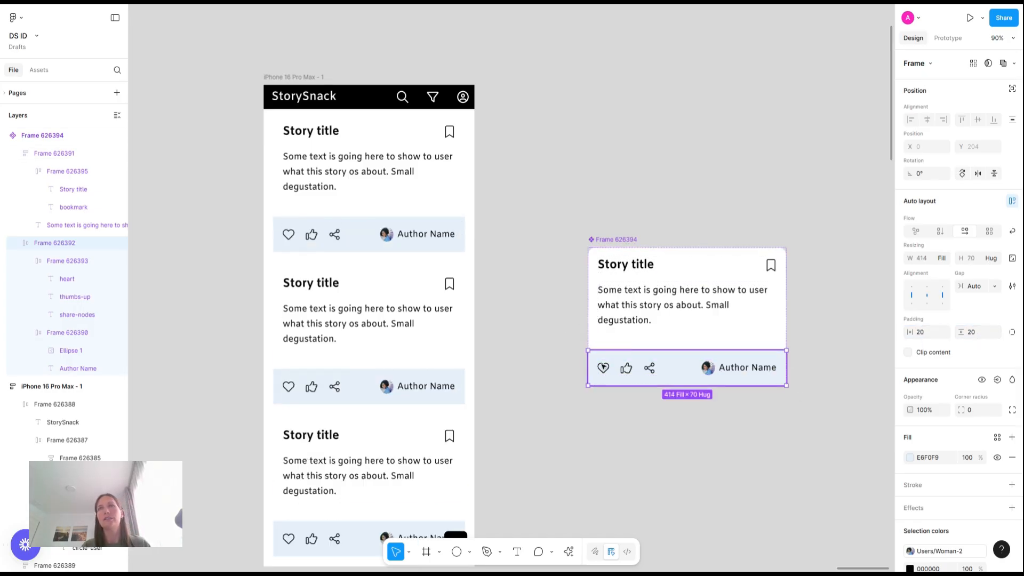
click(975, 332)
text(8)
key(Return)
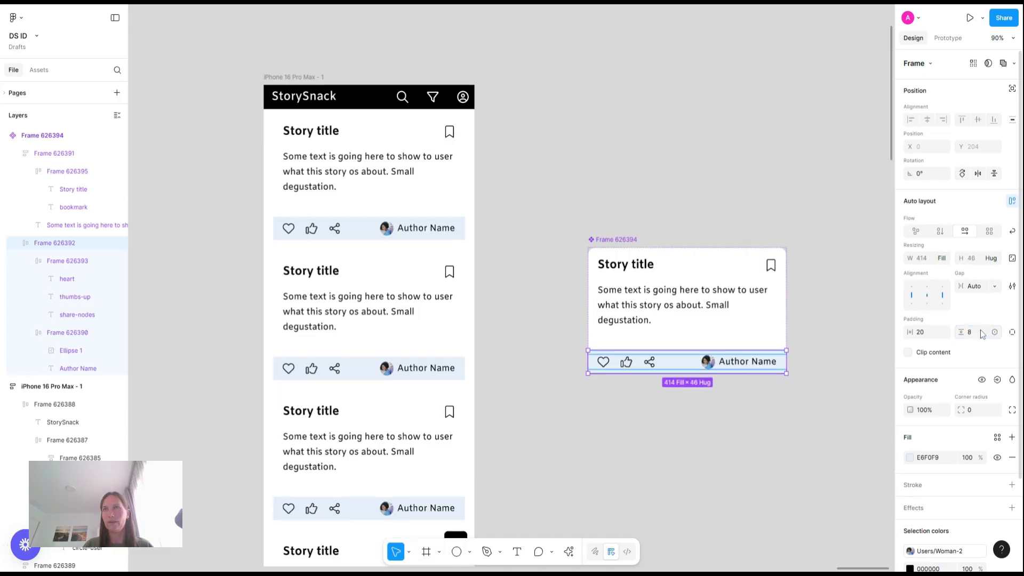
Step: Set the gap between the main card's title-and-description frame and its bottom row to 0
click(748, 245)
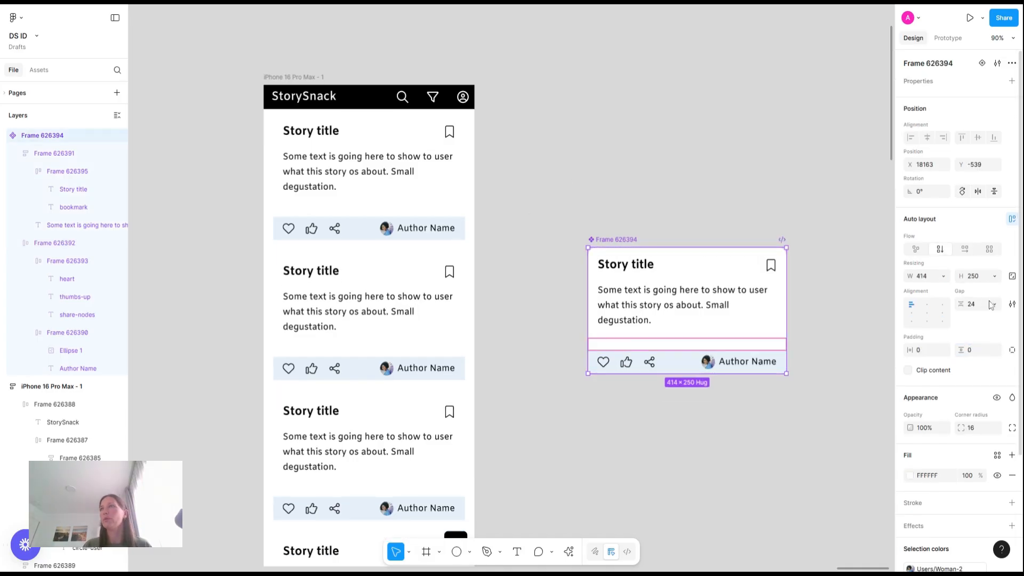
click(980, 304)
key(BackSpace)
key(BackSpace)
text(0)
key(Return)
click(696, 197)
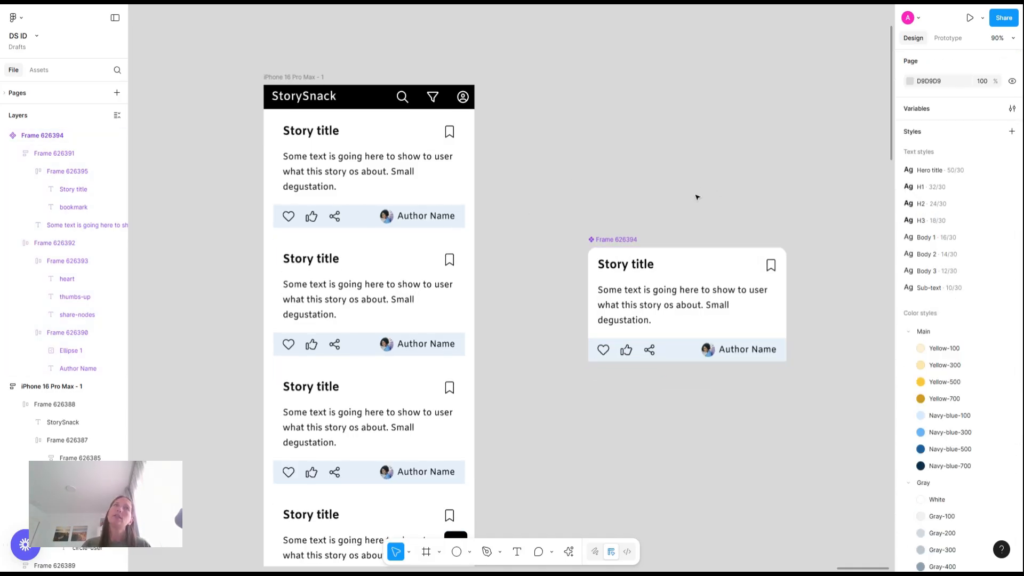
Step: Sample the card's bottom-row blue for the iPhone screen's fill and adjust it to the light gray F0F1F2
scroll(696, 197, left, 3)
scroll(696, 198, down, 3)
key(ctrl)
scroll(696, 198, down, 2)
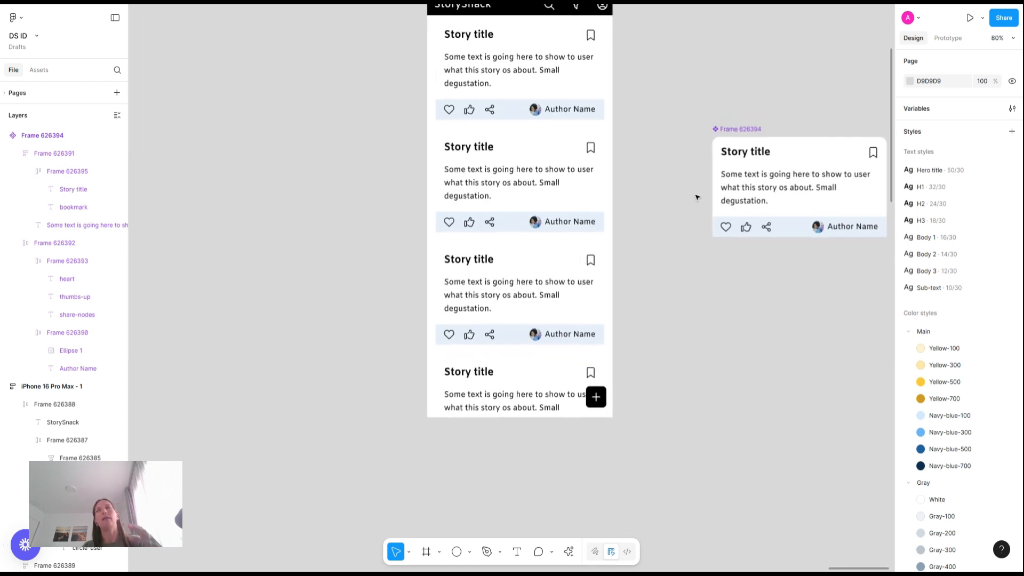
scroll(589, 153, up, 2)
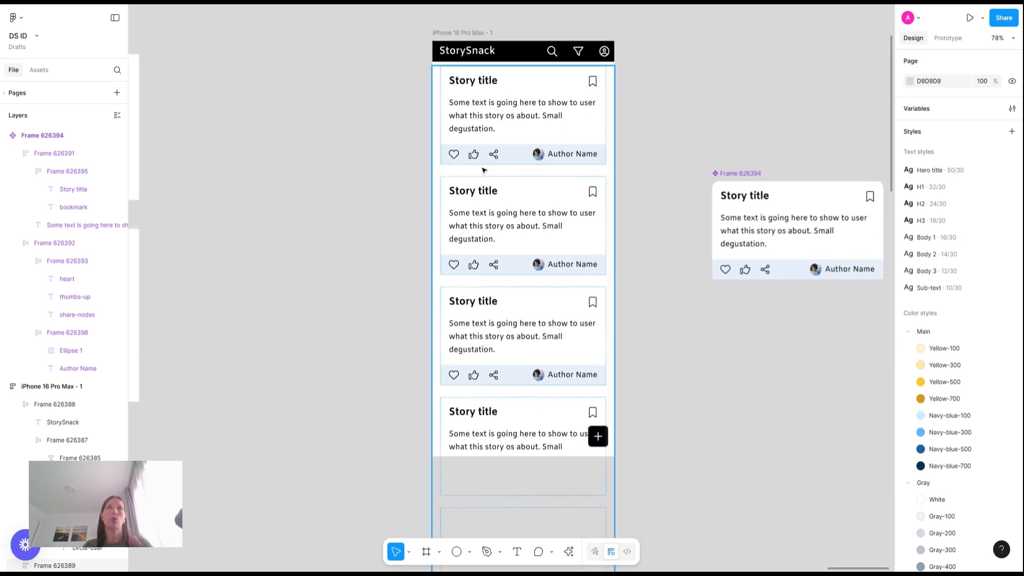
scroll(664, 158, right, 5)
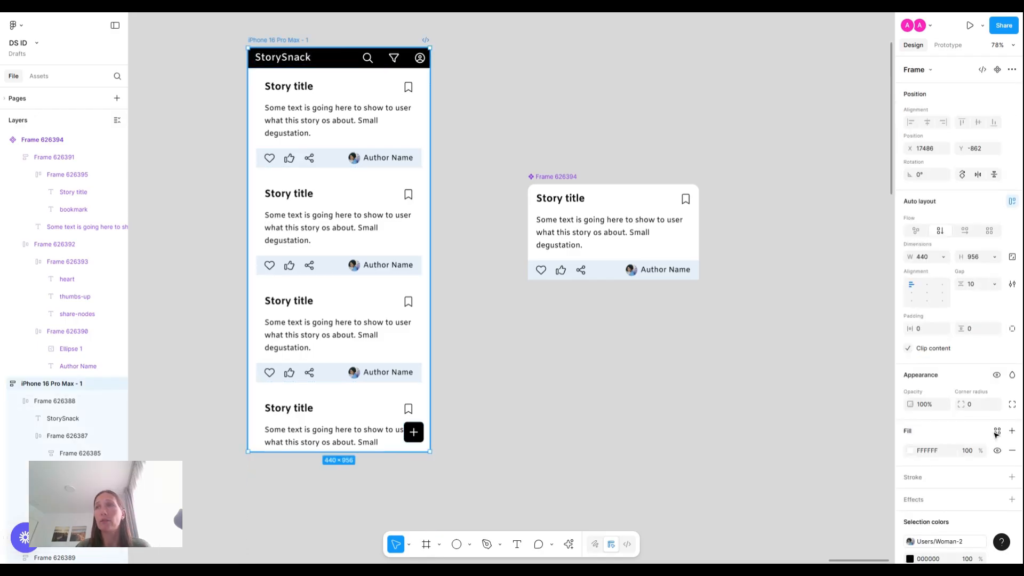
click(910, 451)
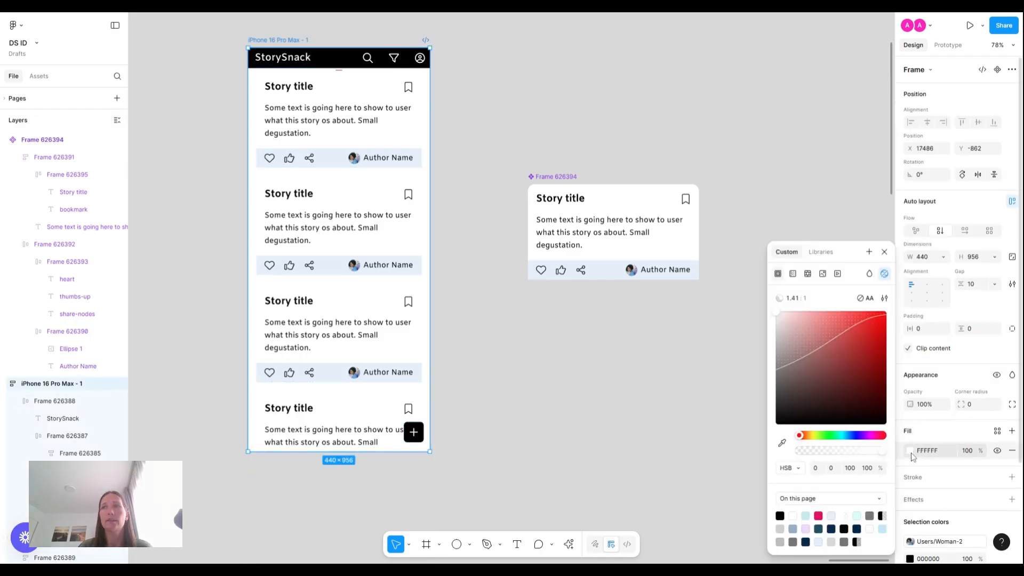
click(782, 443)
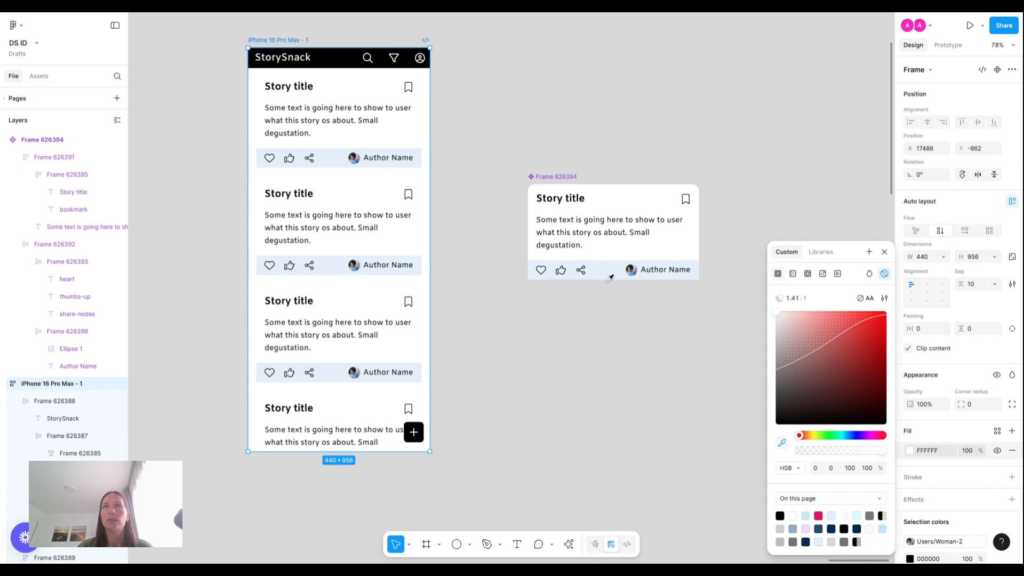
click(613, 271)
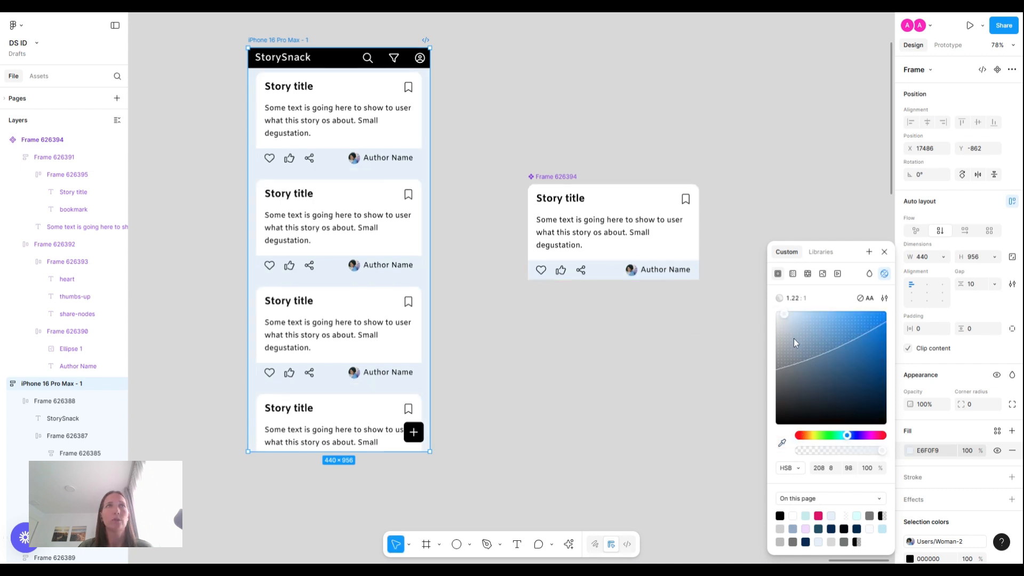
drag(794, 338, 784, 319)
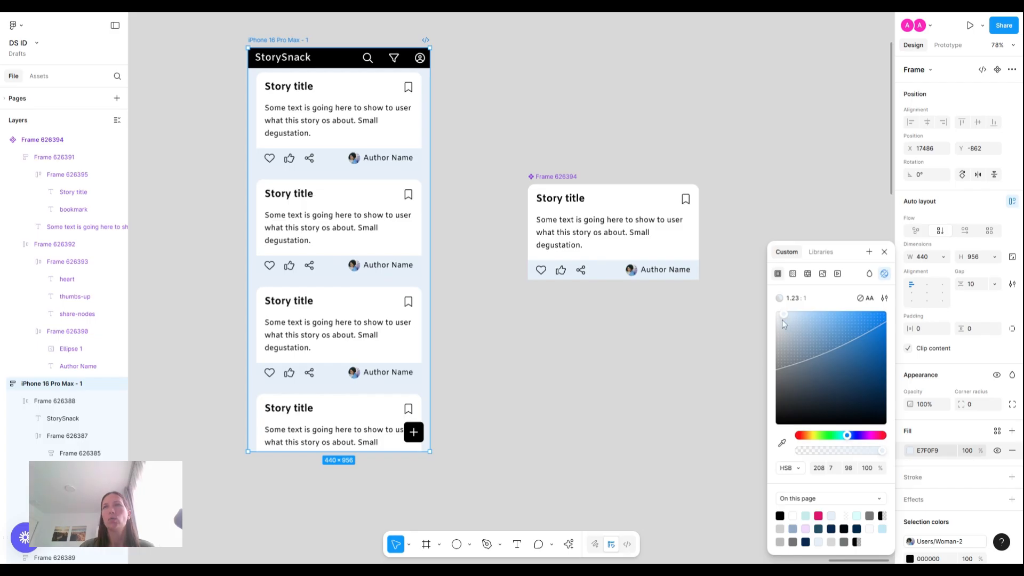
drag(781, 319, 776, 322)
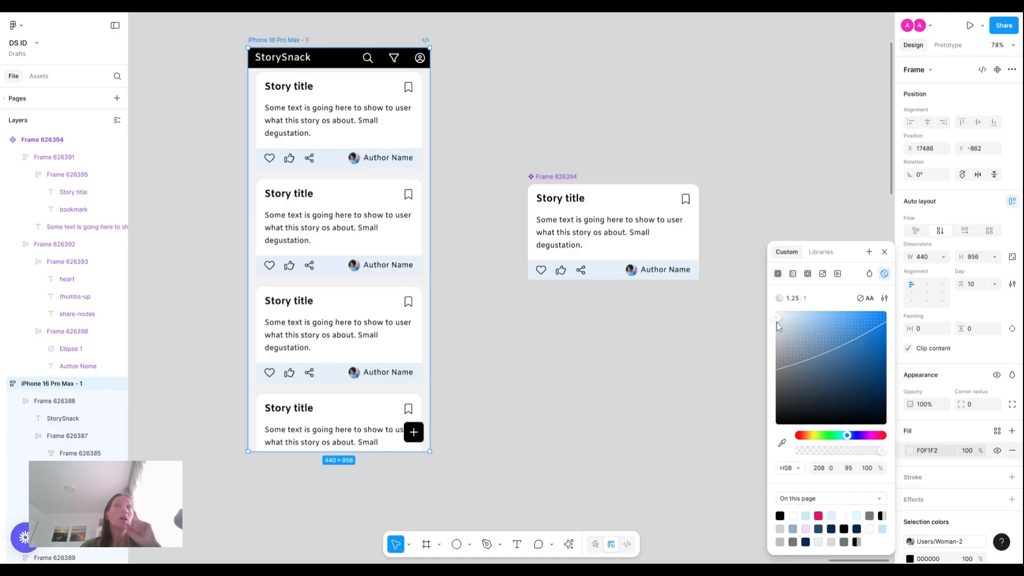
click(765, 123)
Step: Place a copy of the story card's blue bottom row on the canvas beside the card and turn it into a component
click(554, 176)
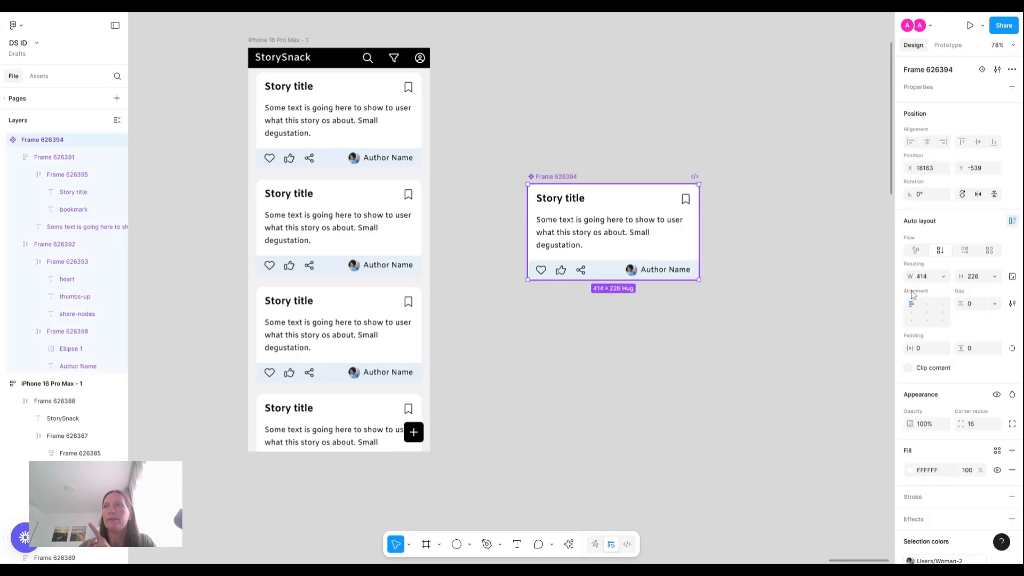
click(604, 351)
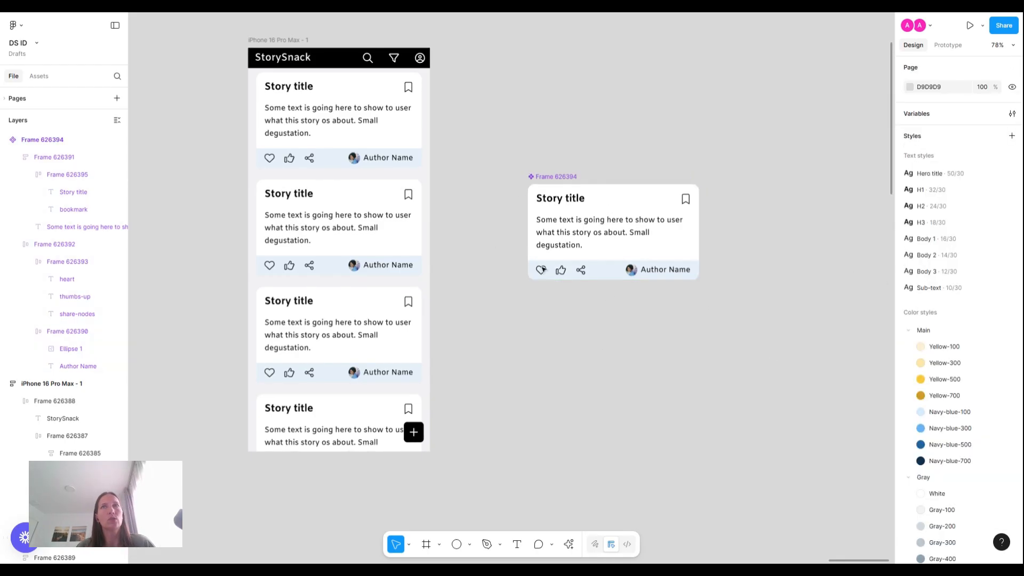
click(610, 272)
click(609, 273)
scroll(610, 272, right, 5)
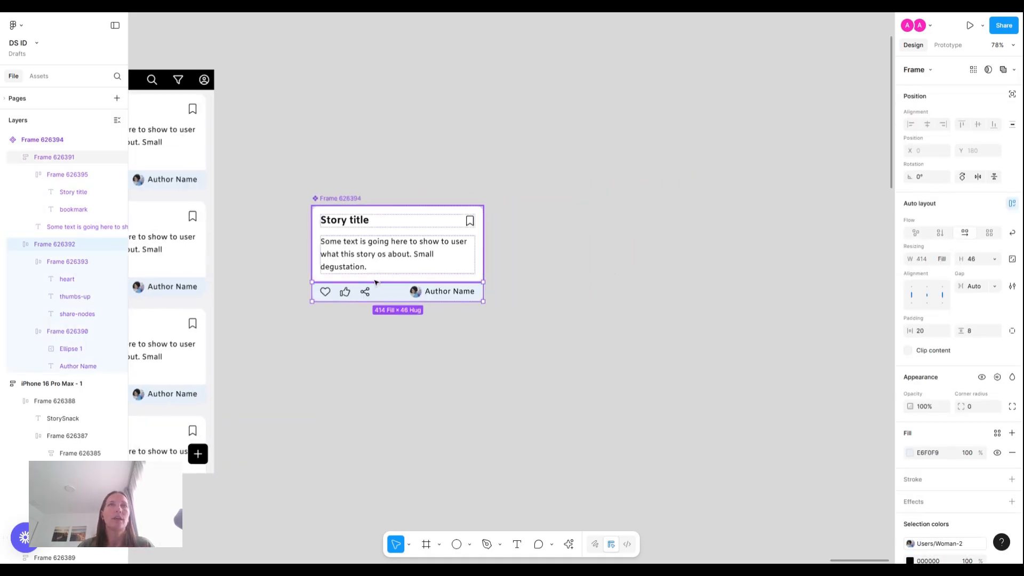
drag(388, 292, 622, 297)
key(ctrl+z)
key(ctrl+z)
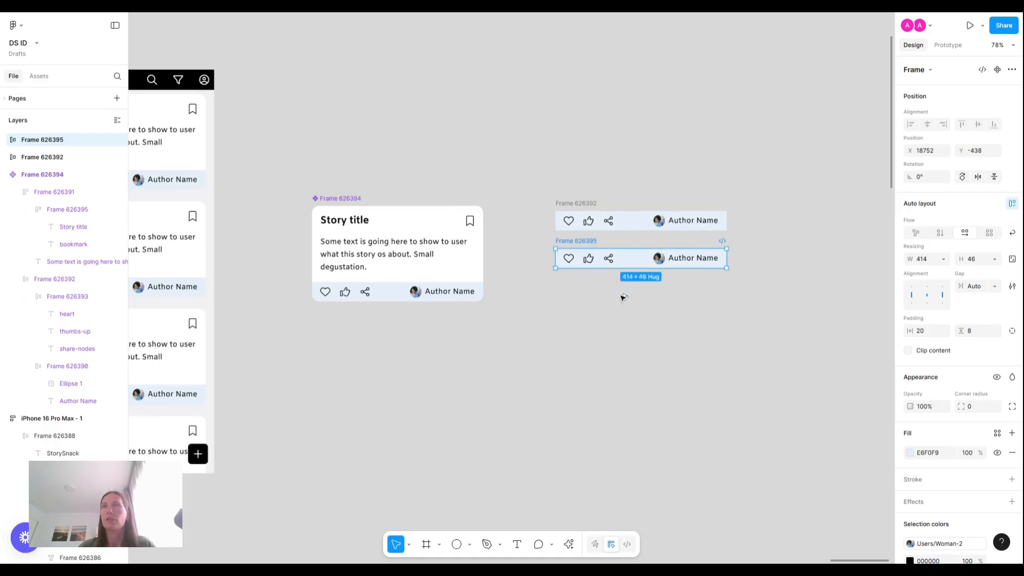
key(ctrl+alt+k)
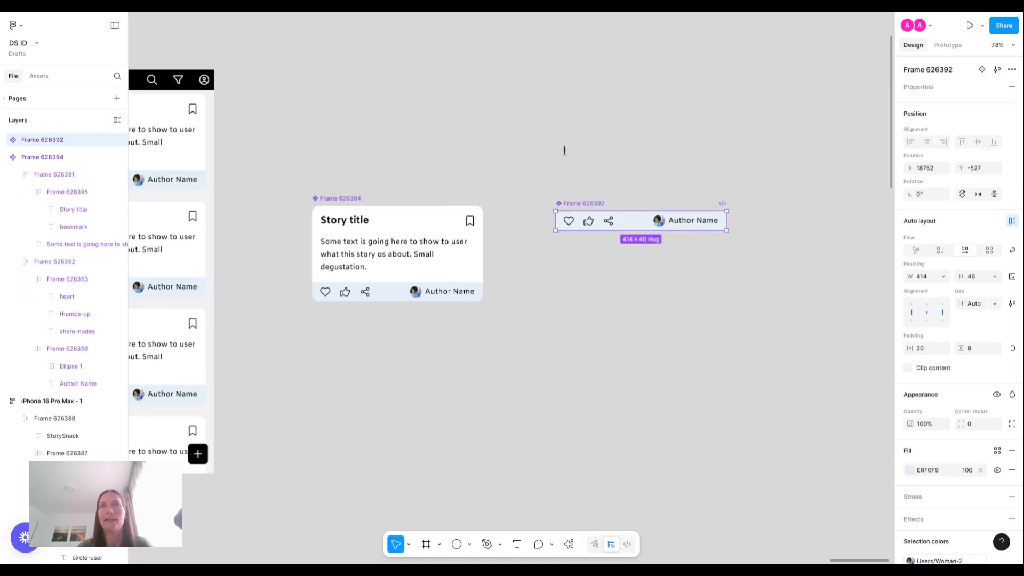
Step: Rename the new bottom-row component as card/bottom-bar
double_click(585, 205)
text(c)
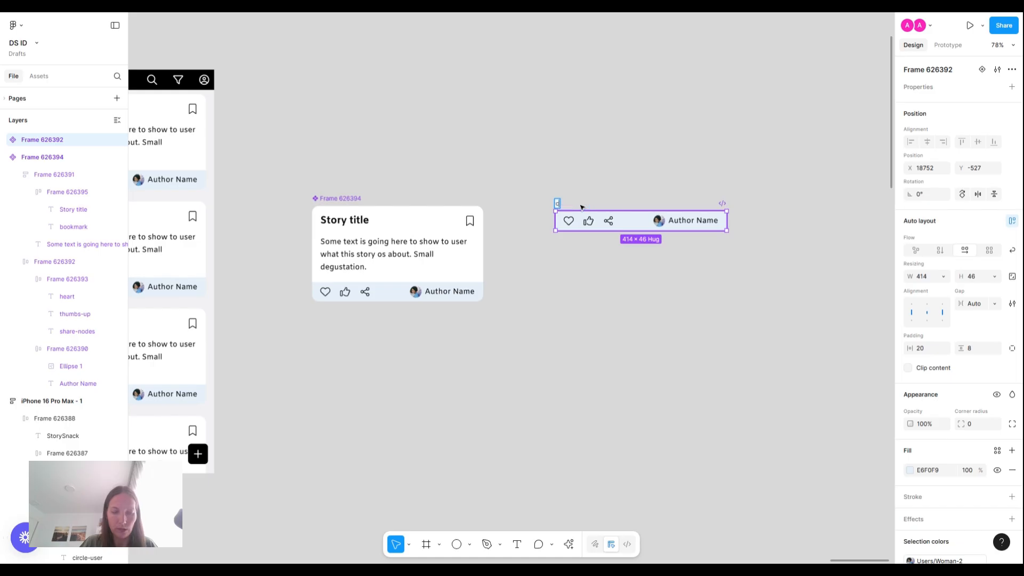
text(ard/botto)
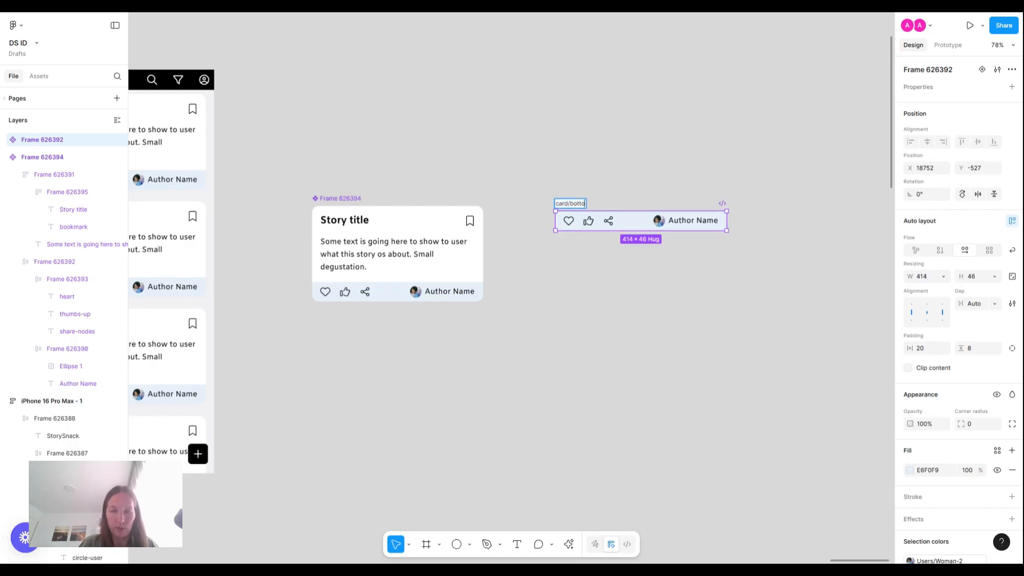
text(m bar)
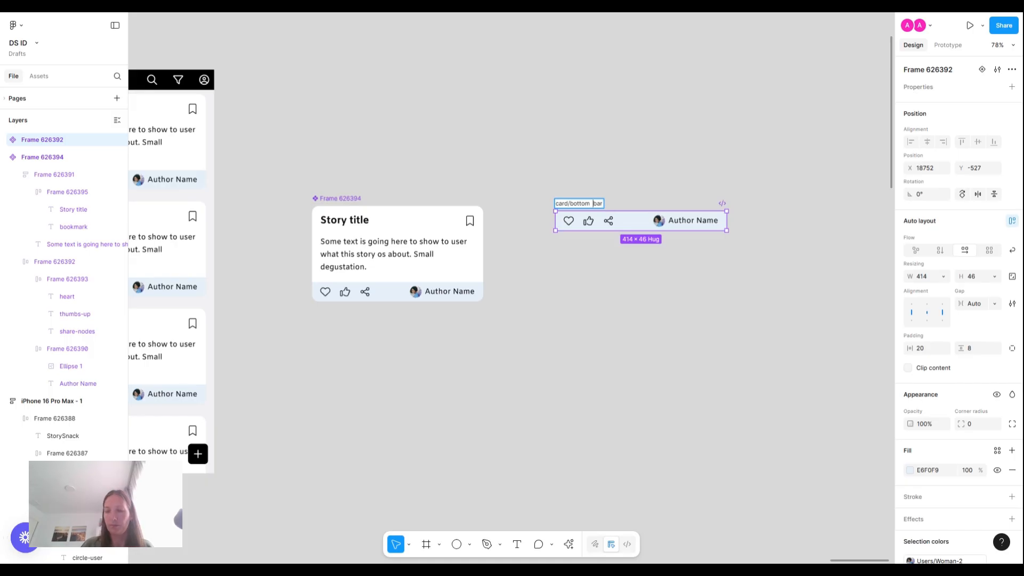
key(BackSpace)
text(-)
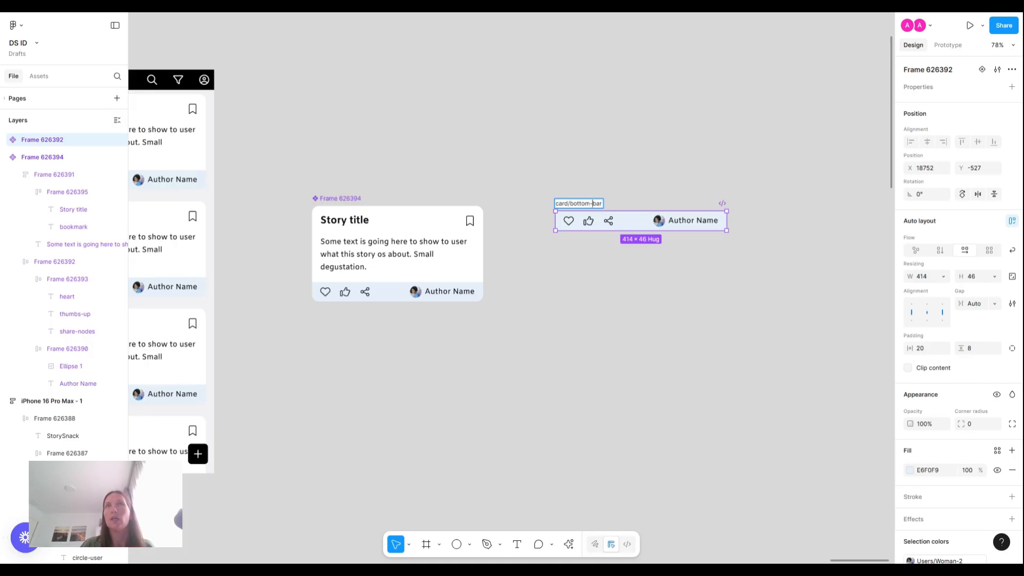
click(637, 194)
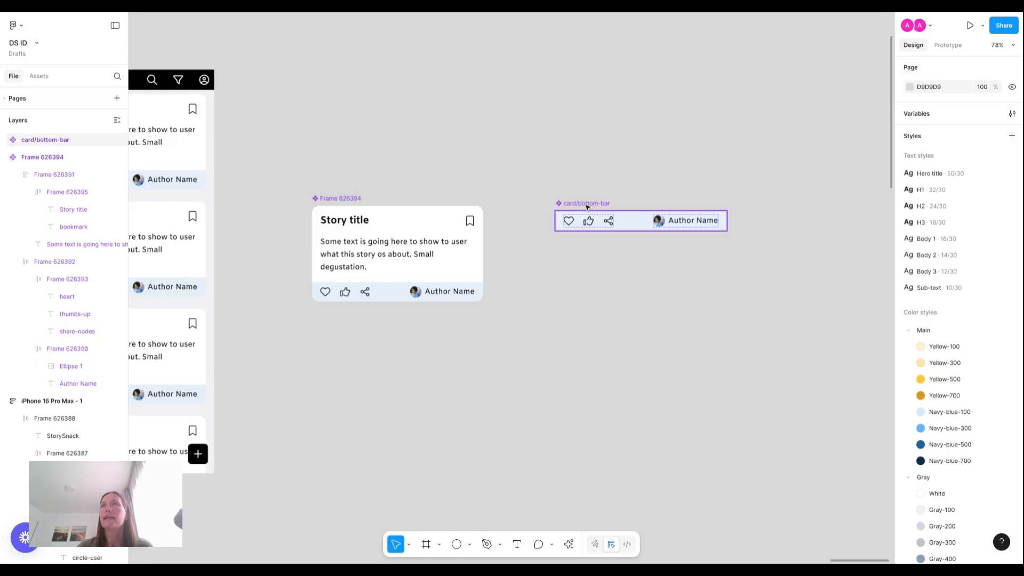
Step: Add a second variant to the card/bottom-bar component and set its fill to the pale yellow F9F6E6
click(592, 213)
click(981, 69)
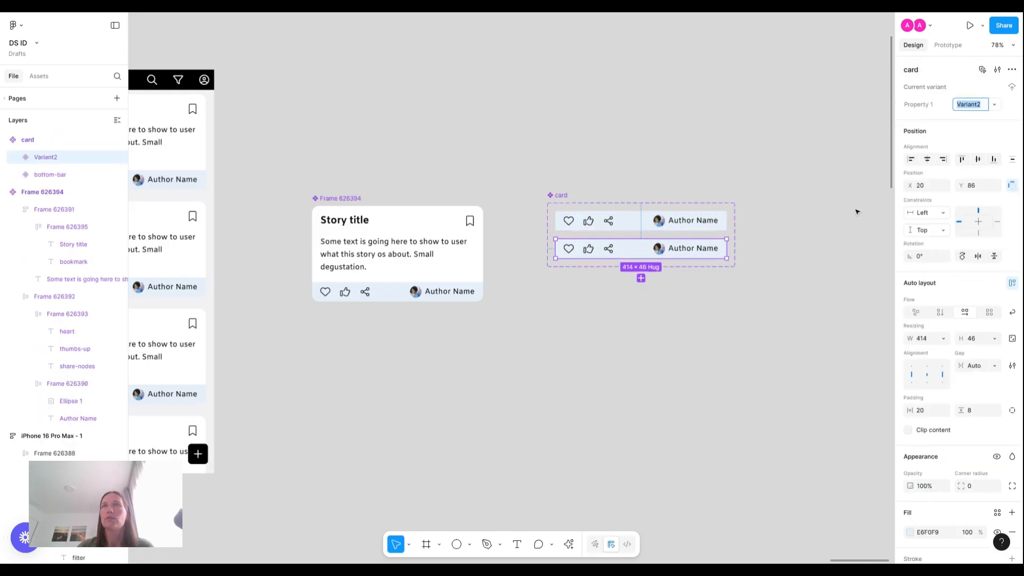
scroll(909, 388, down, 3)
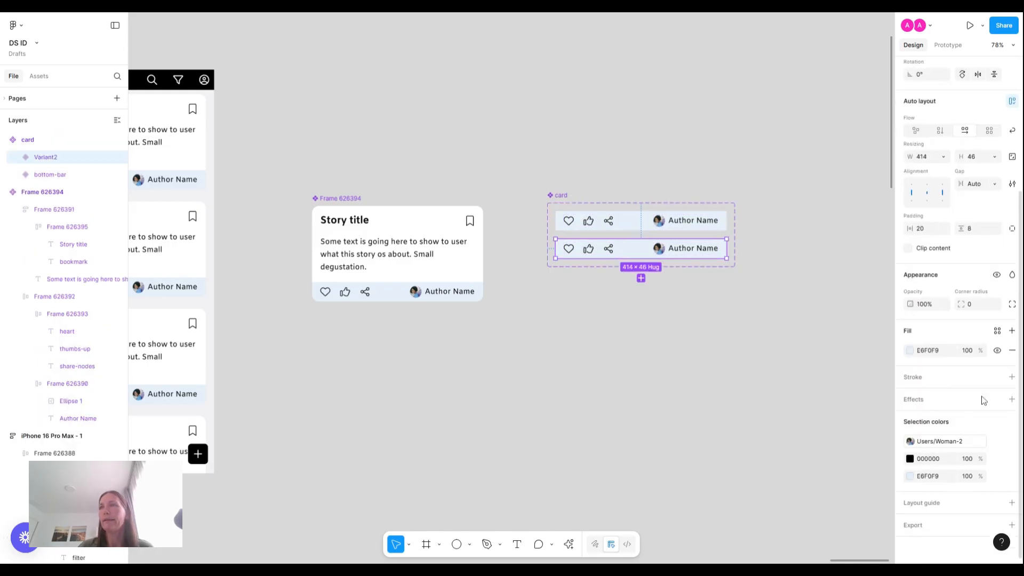
click(910, 350)
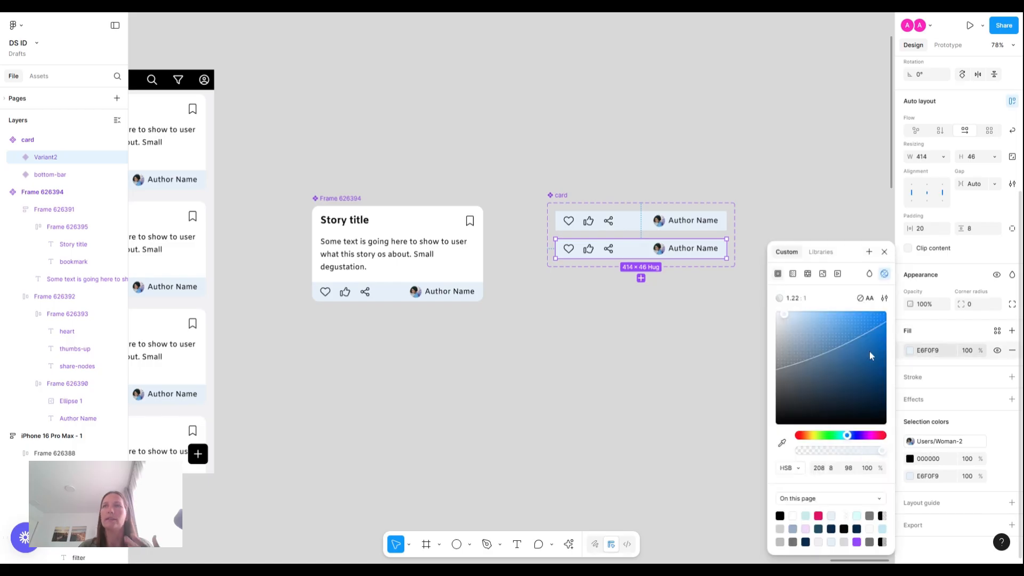
click(811, 436)
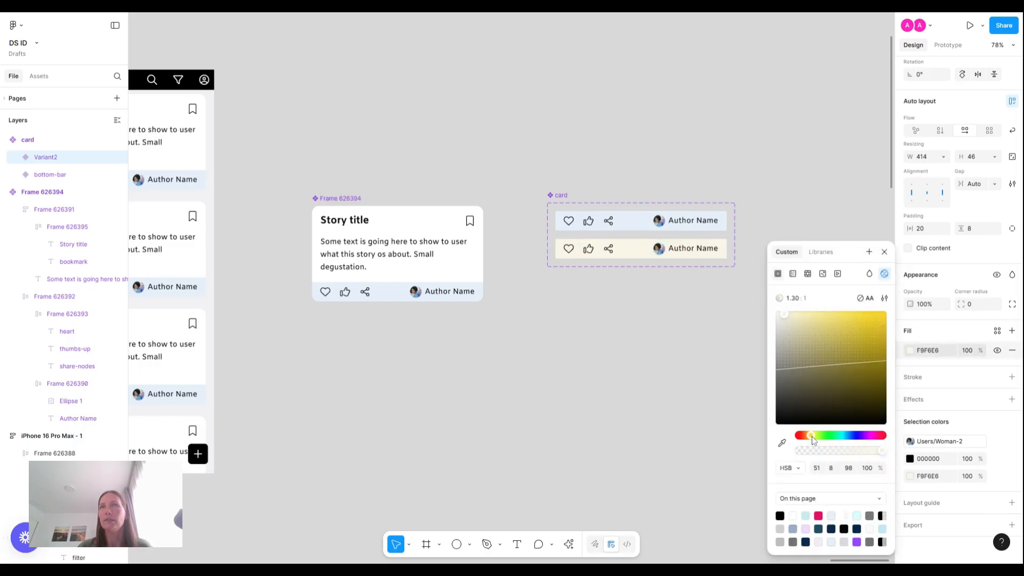
Step: Add a third bottom-bar variant below the yellow one and set its fill to the pale pink F9E6EC
click(603, 227)
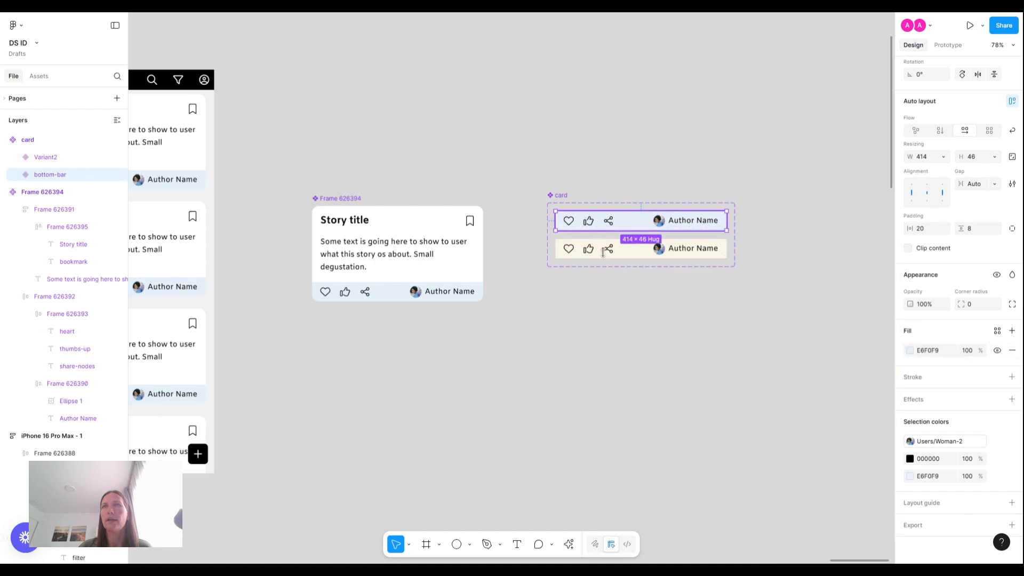
click(603, 252)
click(640, 277)
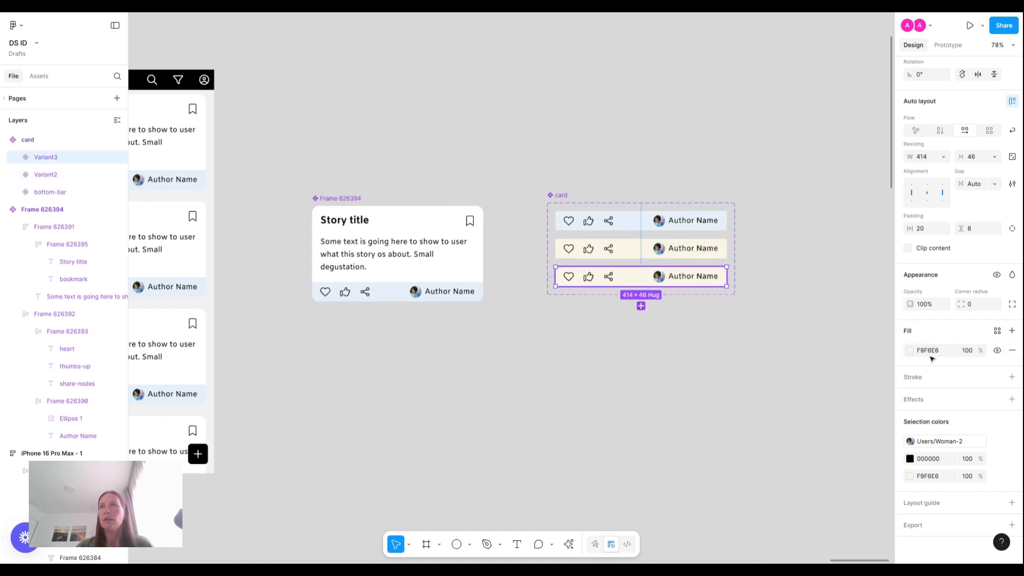
click(909, 351)
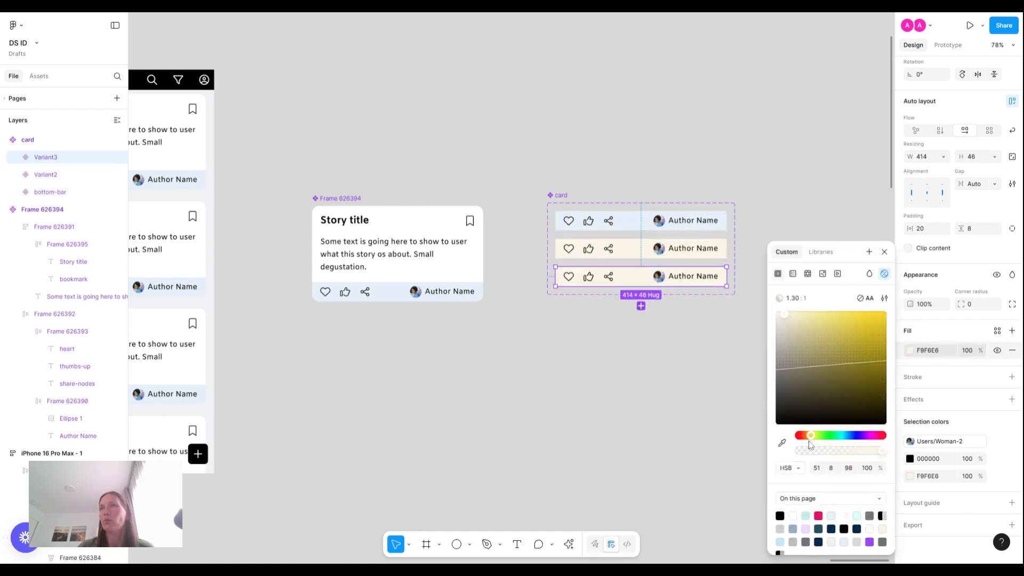
click(875, 438)
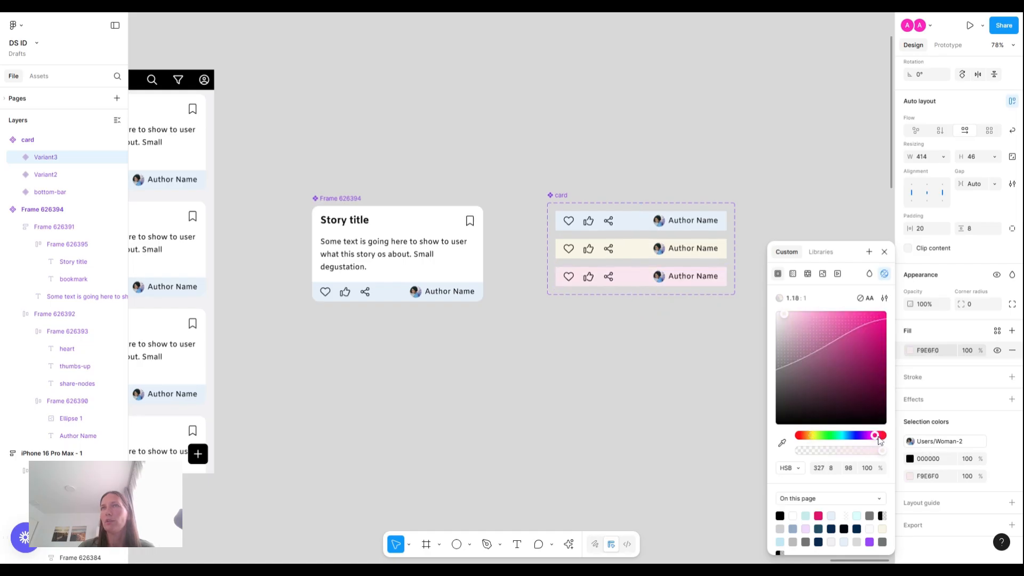
click(879, 437)
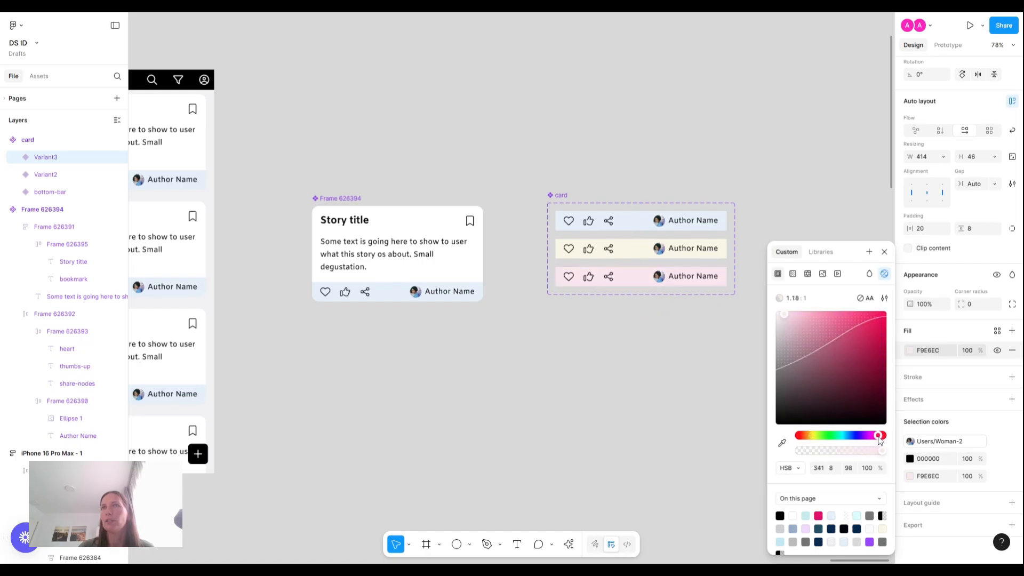
Step: Add a fourth bottom-bar variant below the pink one and set its fill to the pale green E6F9E8
click(641, 305)
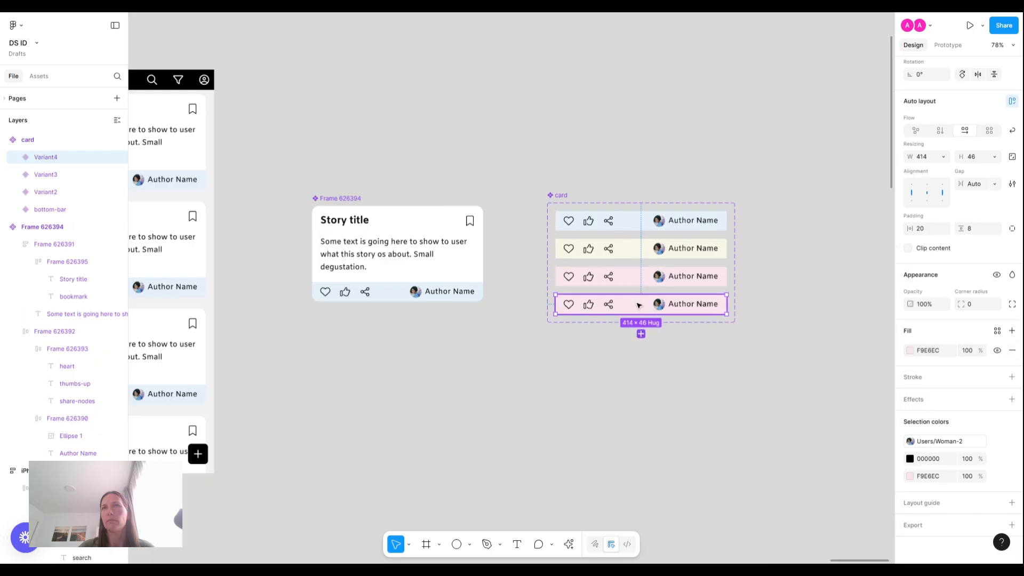
click(910, 350)
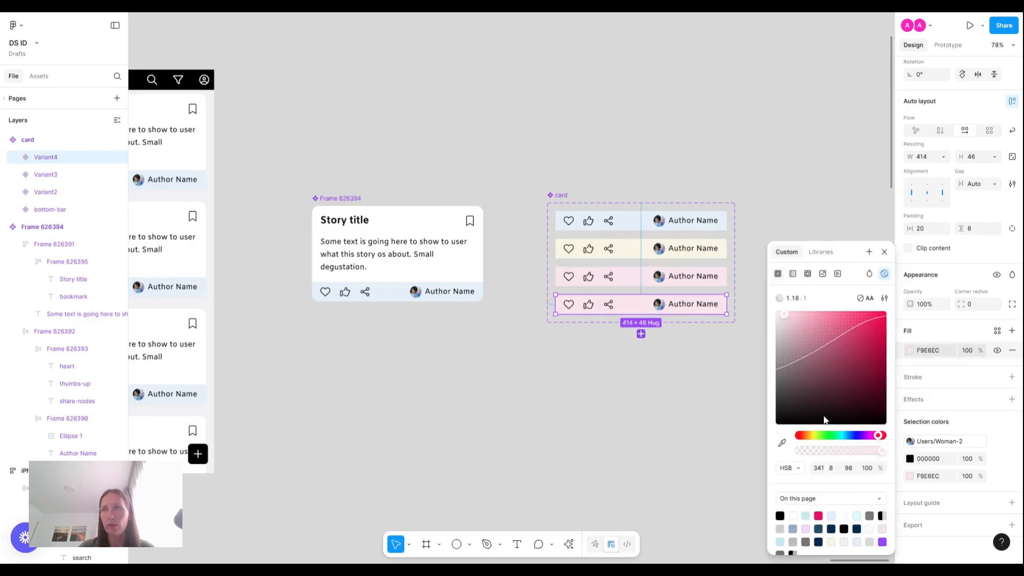
click(821, 435)
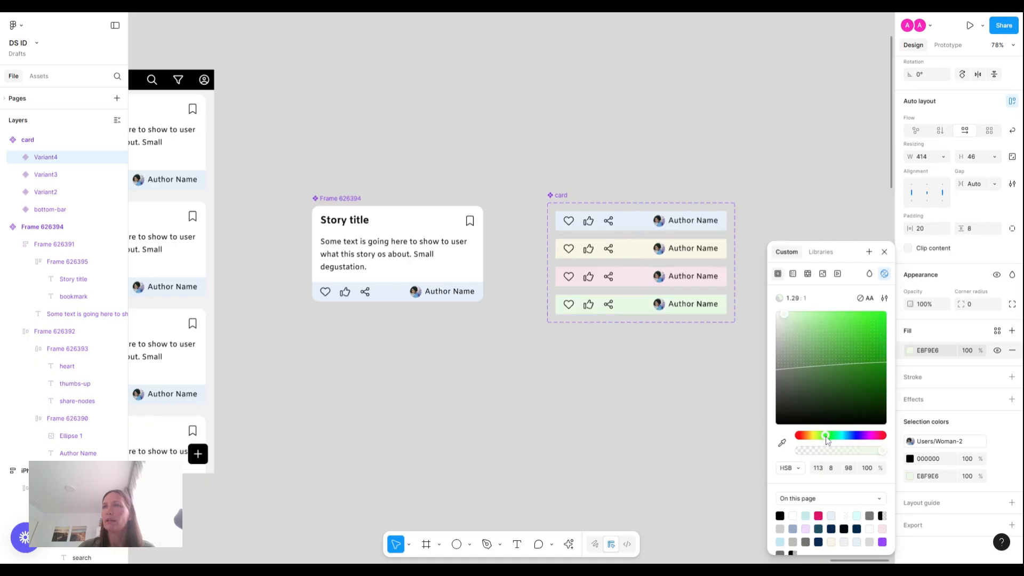
drag(825, 436, 837, 437)
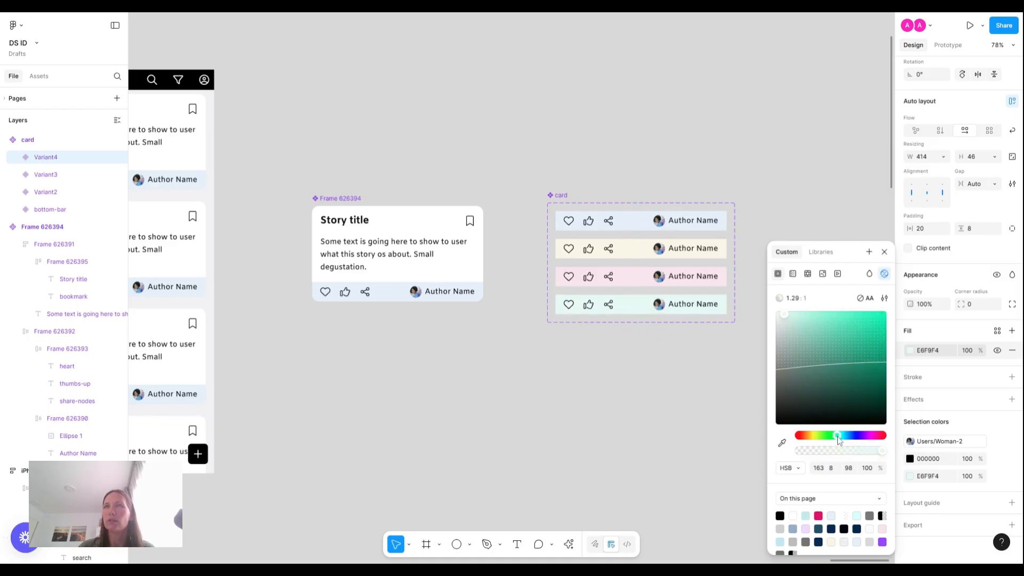
click(828, 436)
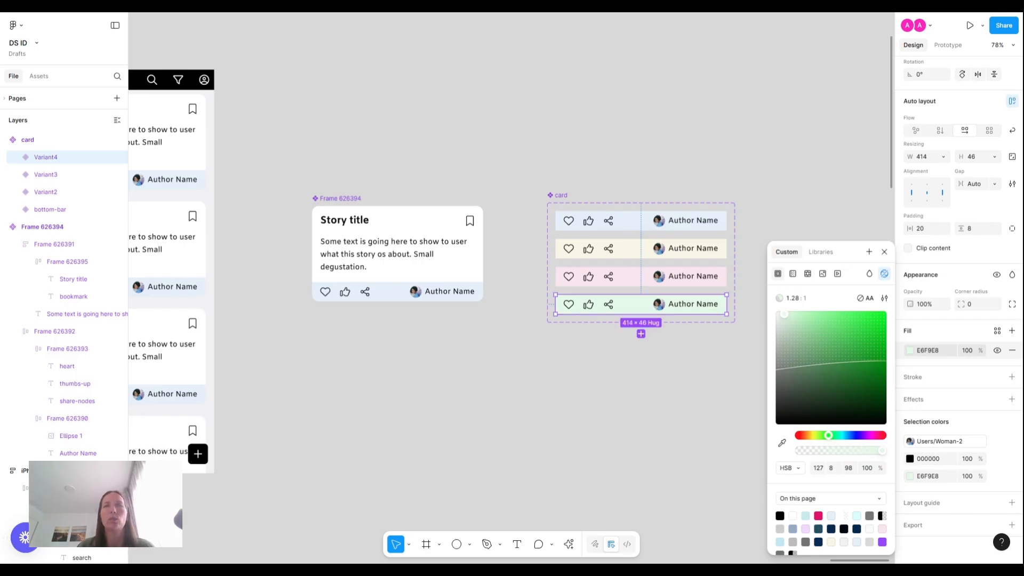
Step: Recolor the heart, thumbs-up and share icons of the blue bottom-bar variant to the custom gray 68686E
click(602, 226)
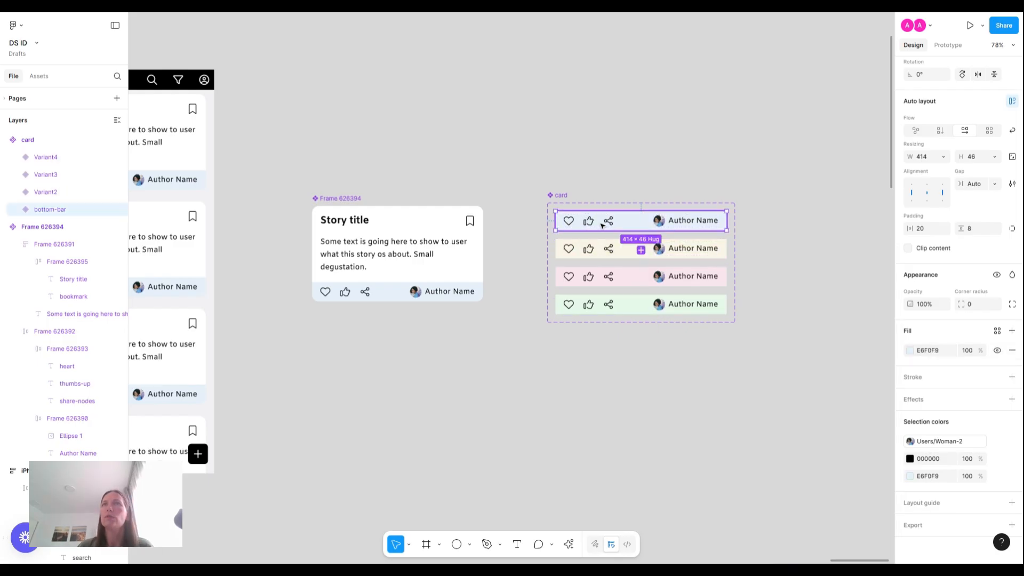
click(602, 226)
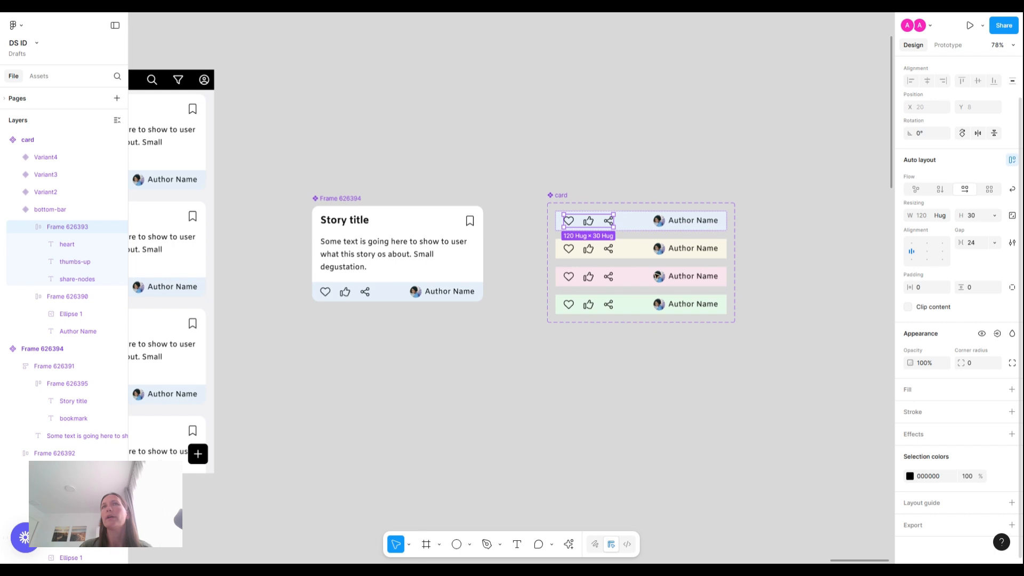
click(910, 476)
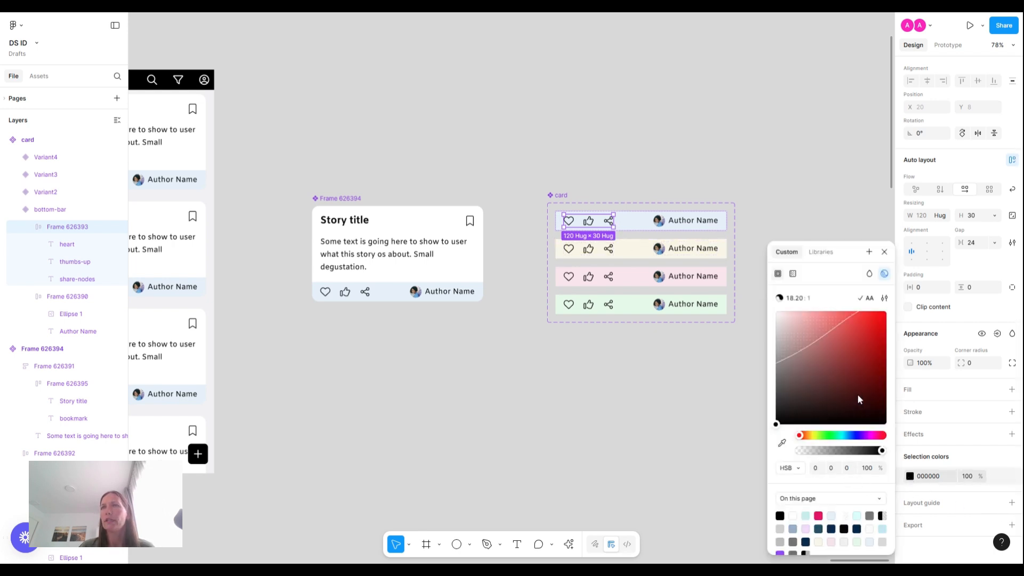
click(854, 435)
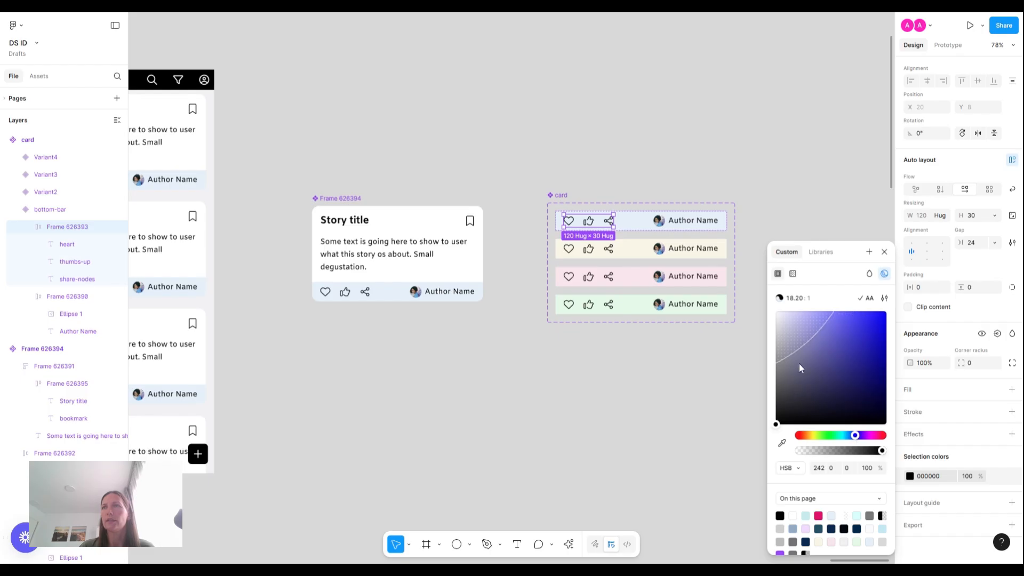
drag(800, 364, 800, 379)
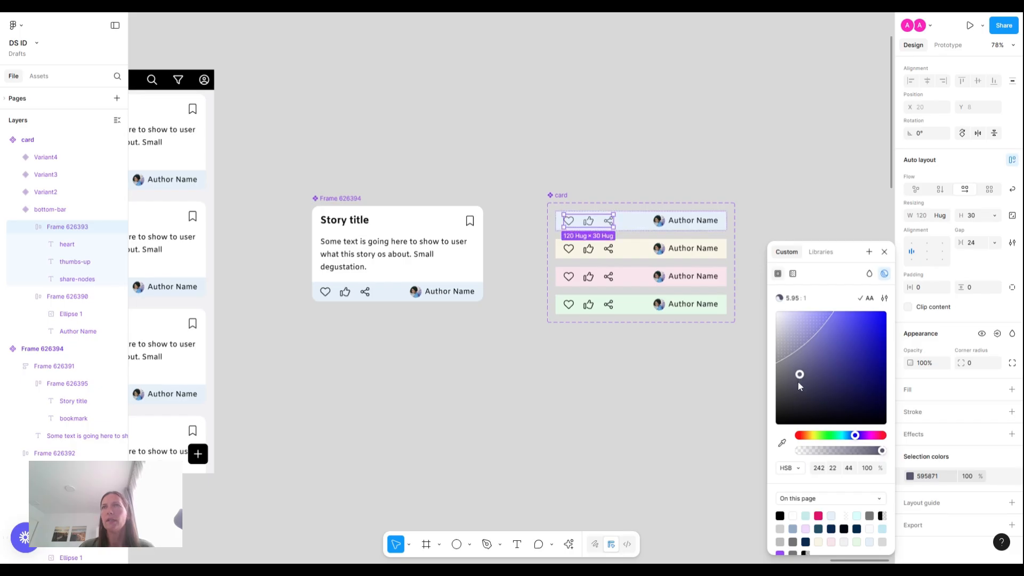
drag(789, 376, 784, 380)
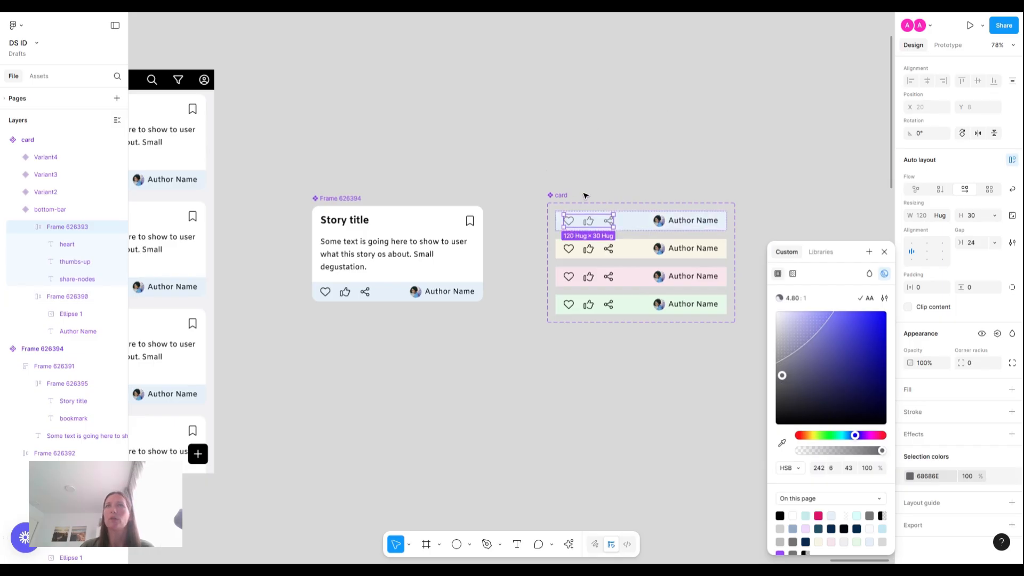
Step: Apply the library color style Gray-500 to the blue bottom-bar variant's heart, thumbs-up and share icons
click(995, 483)
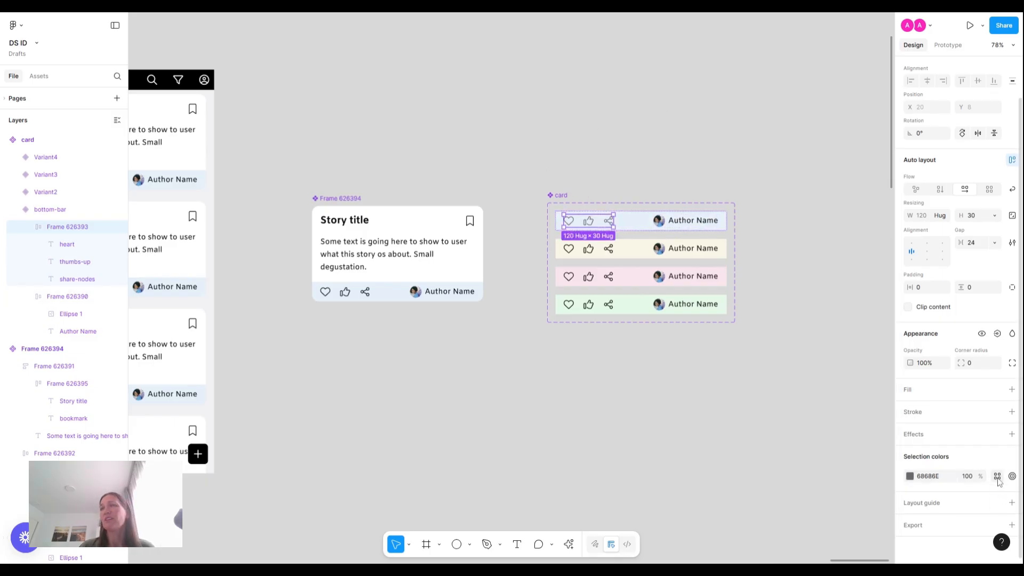
click(995, 477)
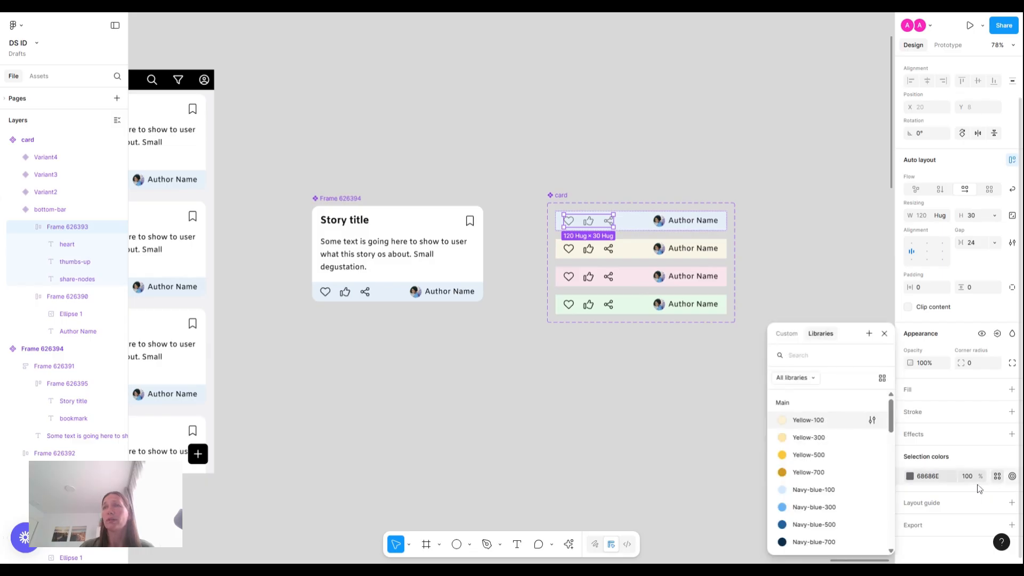
text(gray)
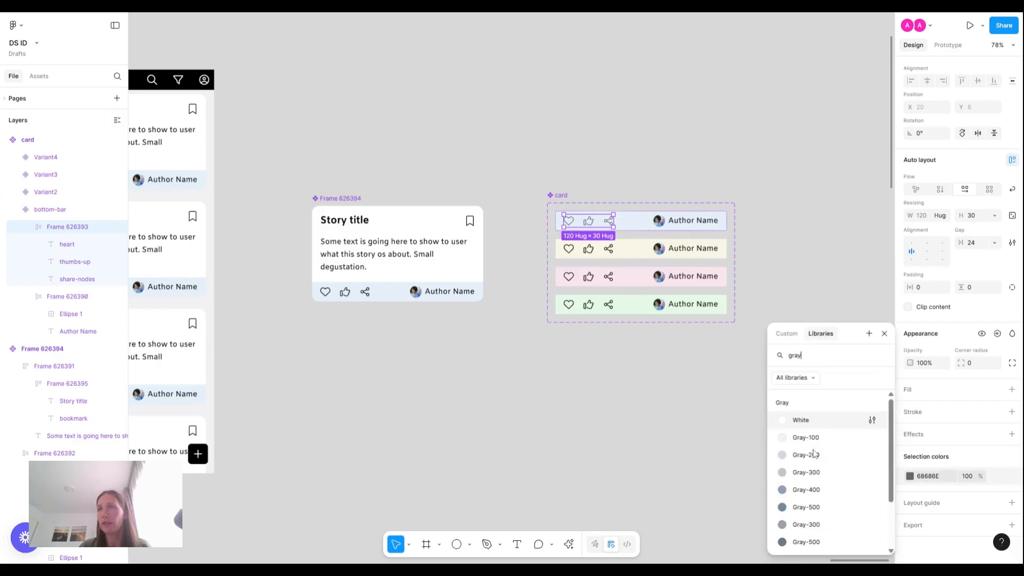
scroll(818, 523, down, 3)
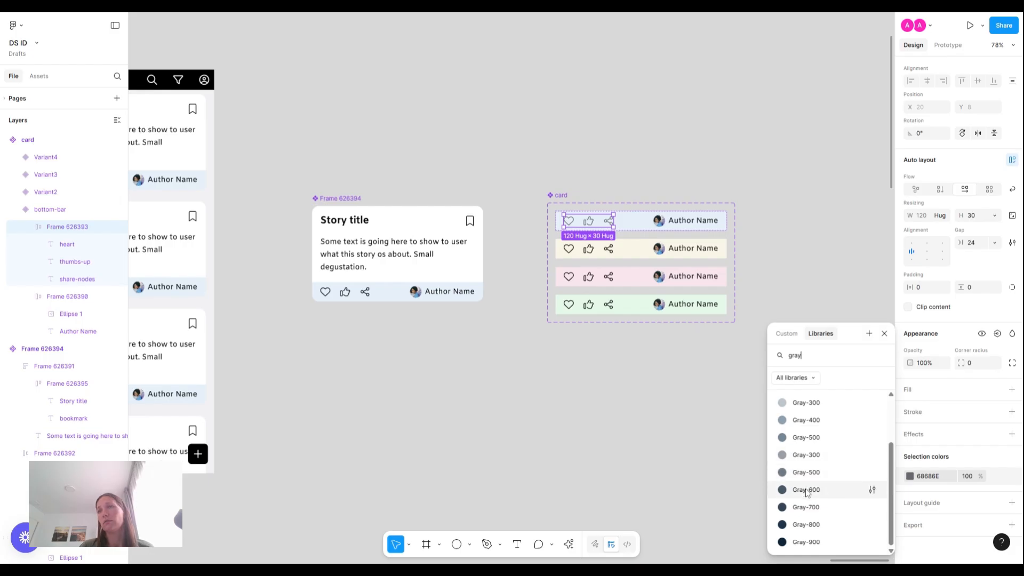
click(806, 473)
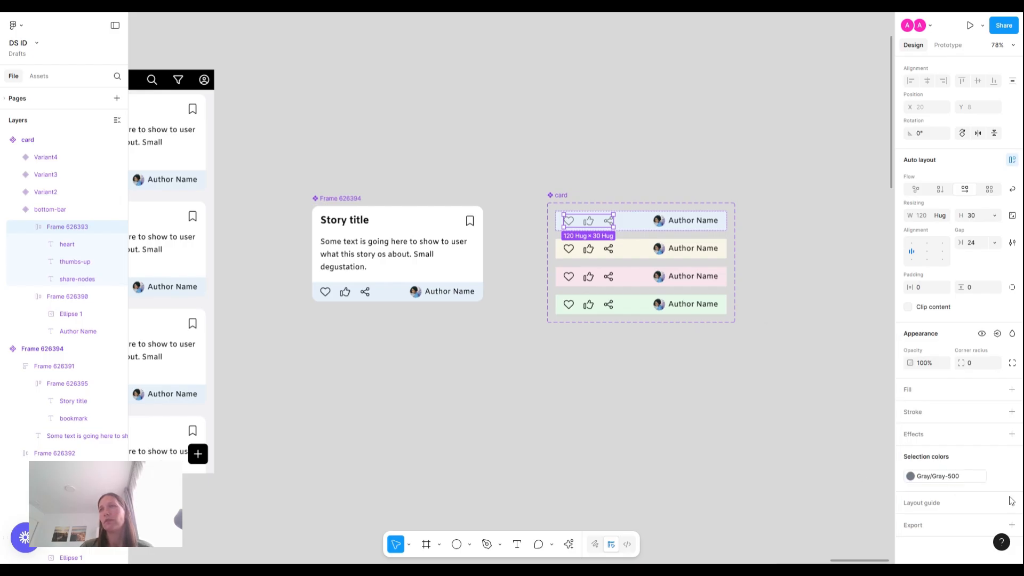
Step: Apply the library color style Gray-600 to the heart, thumbs-up and share icons of all four bottom-bar variants
click(1011, 476)
click(822, 504)
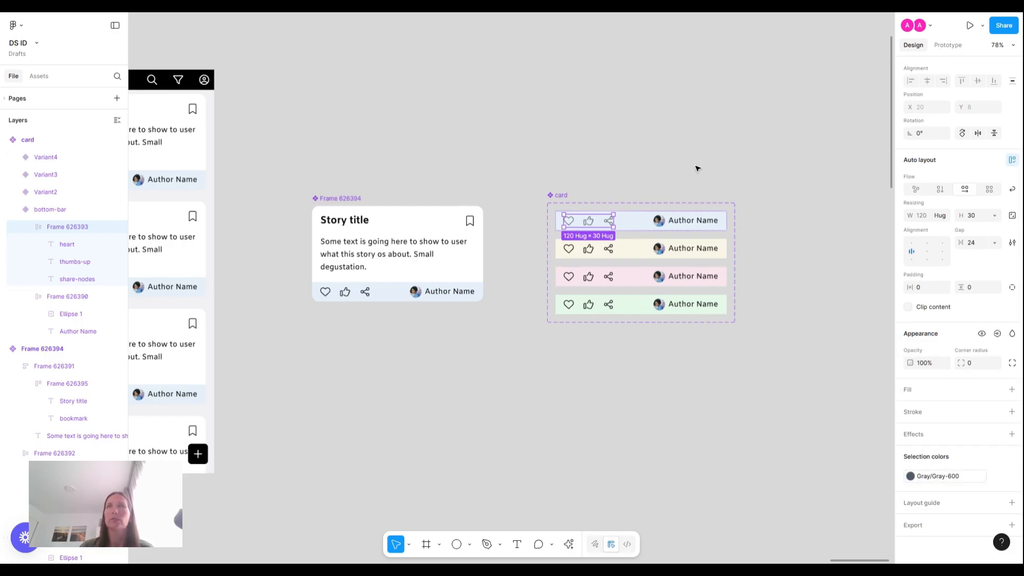
double_click(593, 255)
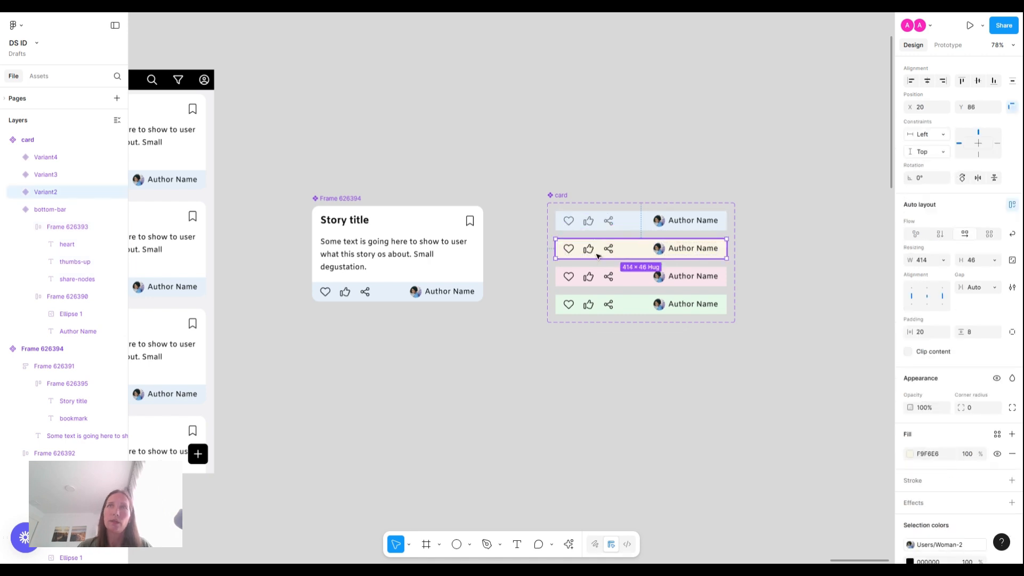
click(607, 276)
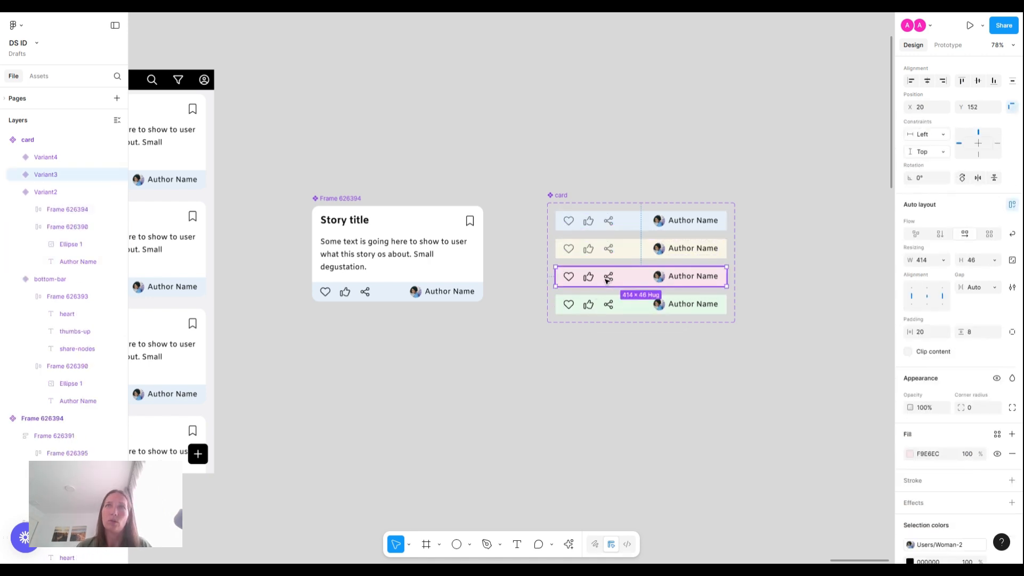
click(608, 276)
click(603, 303)
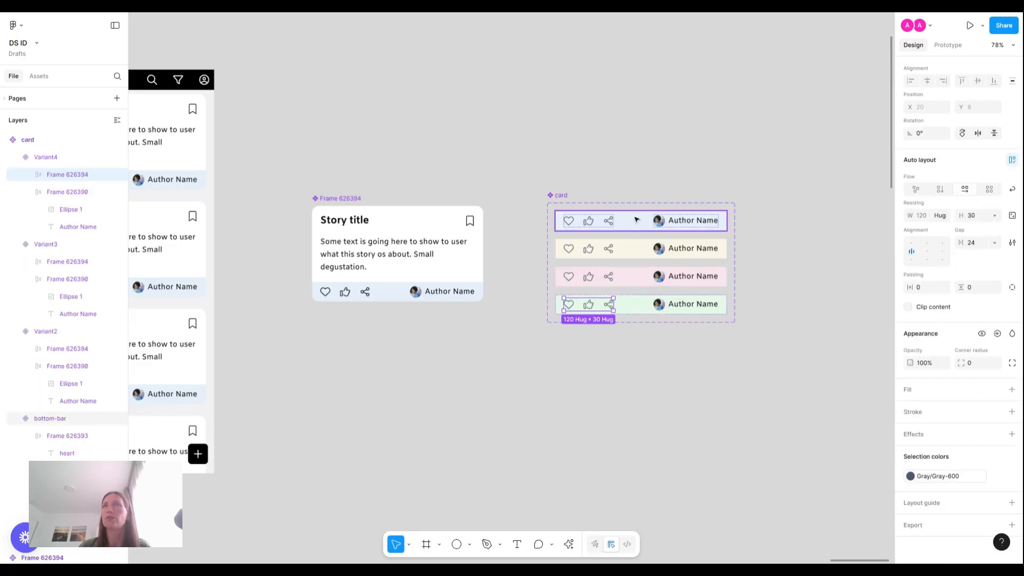
Step: Rename the variant property of the bottom-bar component set to Mood
click(559, 195)
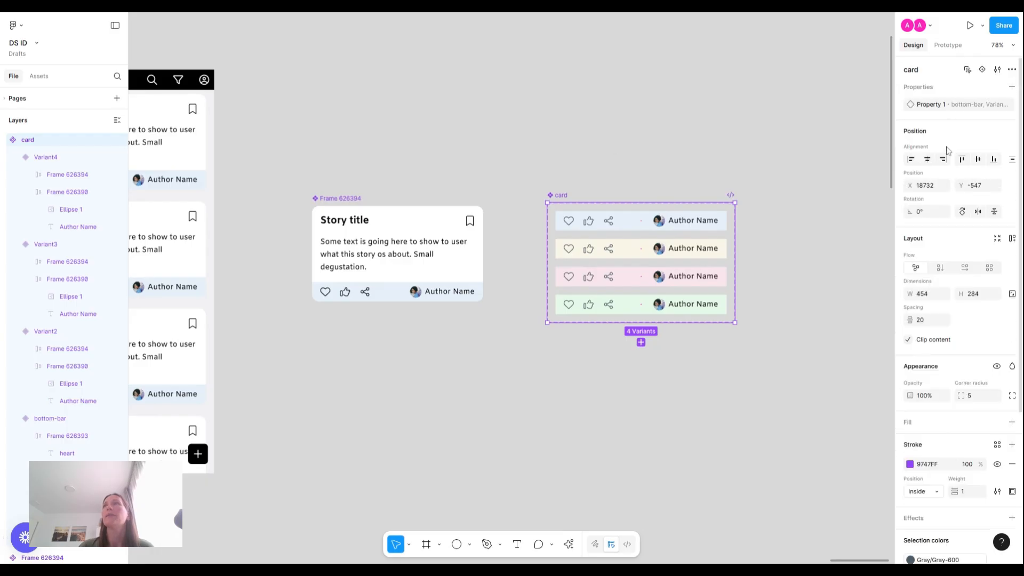
double_click(933, 105)
text(Mo)
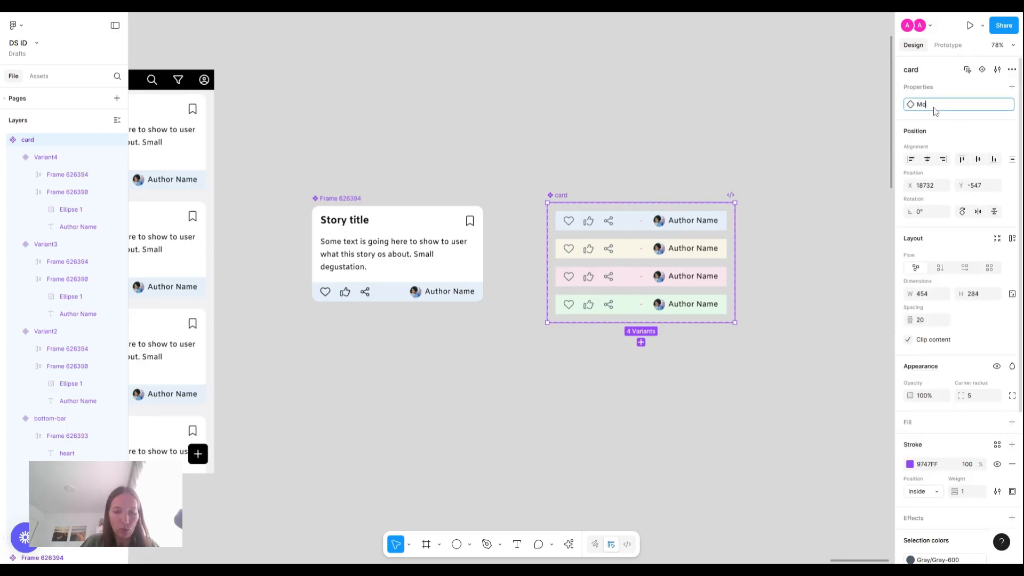
text(od)
click(731, 153)
Step: Set the Mood value of the blue bottom-bar variant to Neutral and of the yellow variant to Fun
click(714, 222)
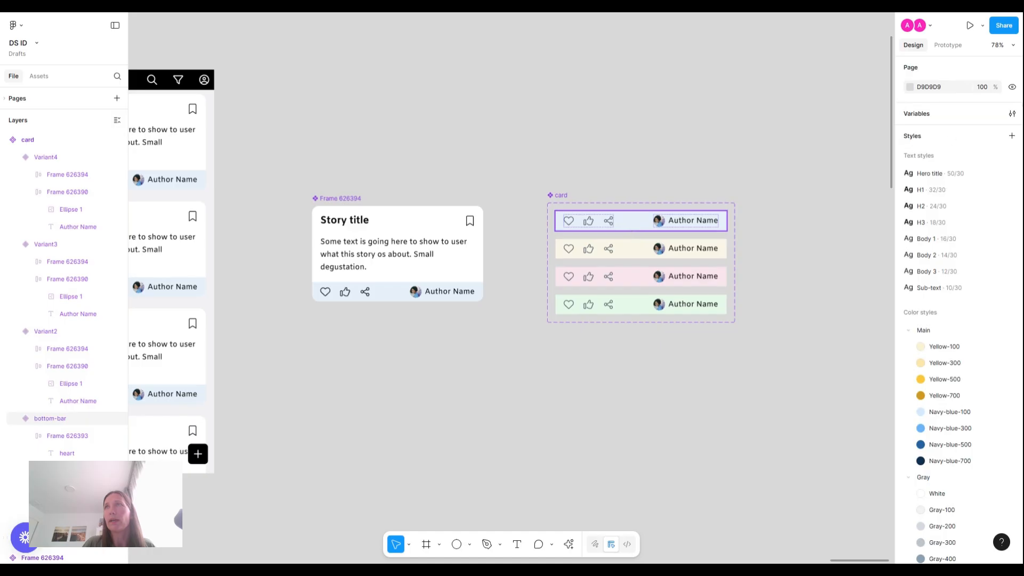
click(977, 105)
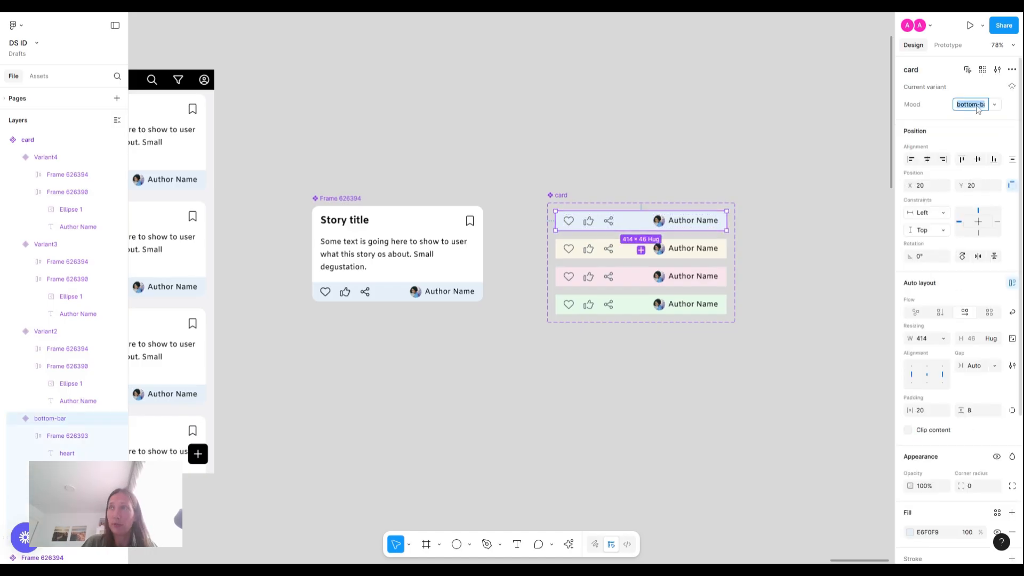
text(Neutral)
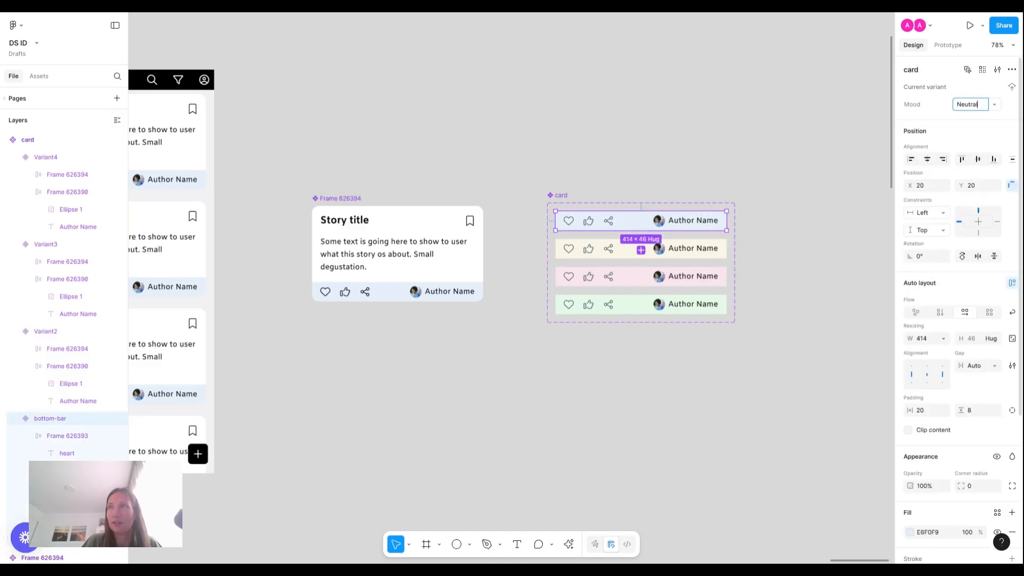
key(Return)
click(705, 245)
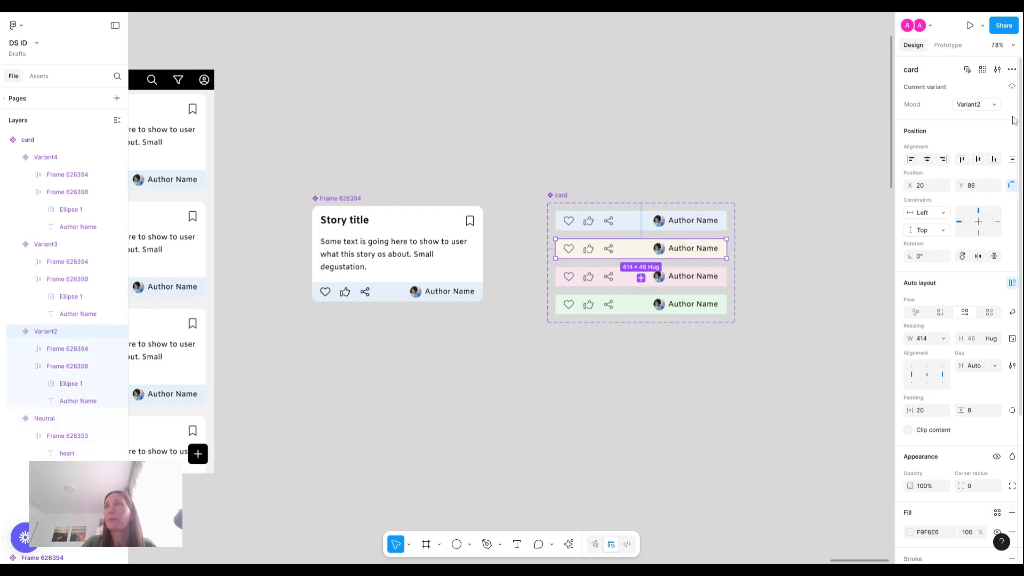
click(979, 107)
text(Fun)
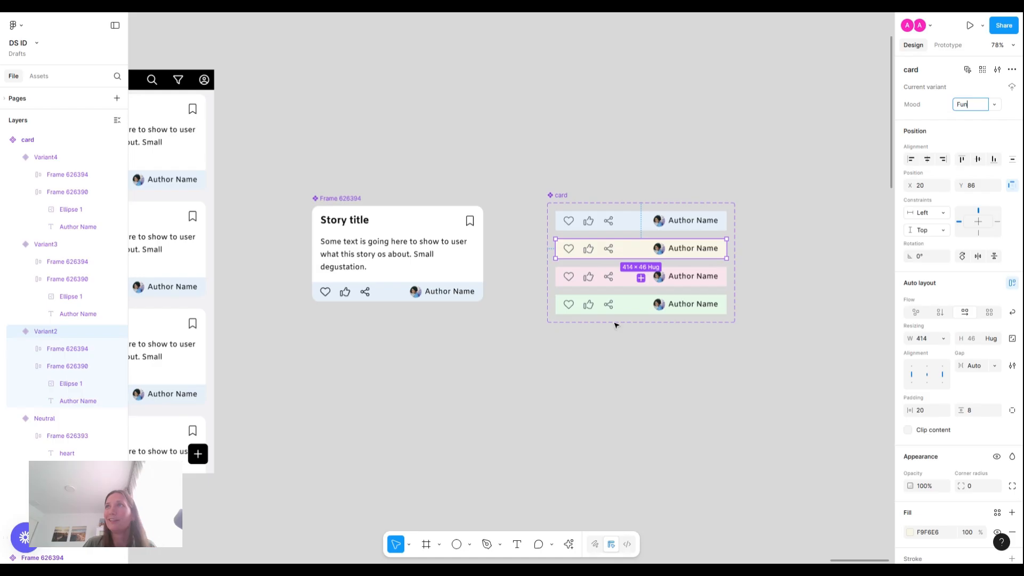
Step: Set the Mood value of the pink bottom-bar variant to Horror and of the green variant to Drama
click(585, 277)
click(985, 105)
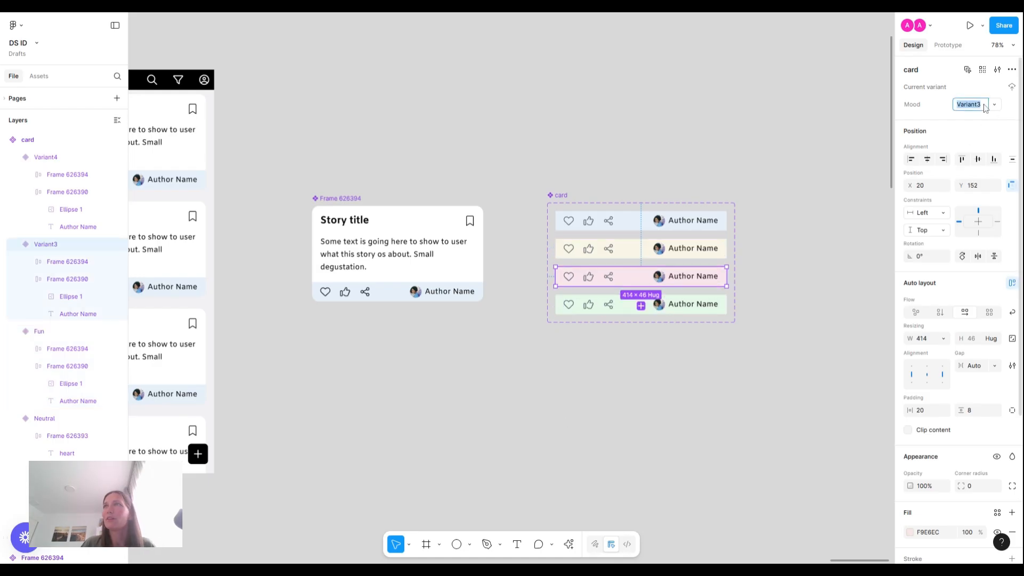
text(Horror)
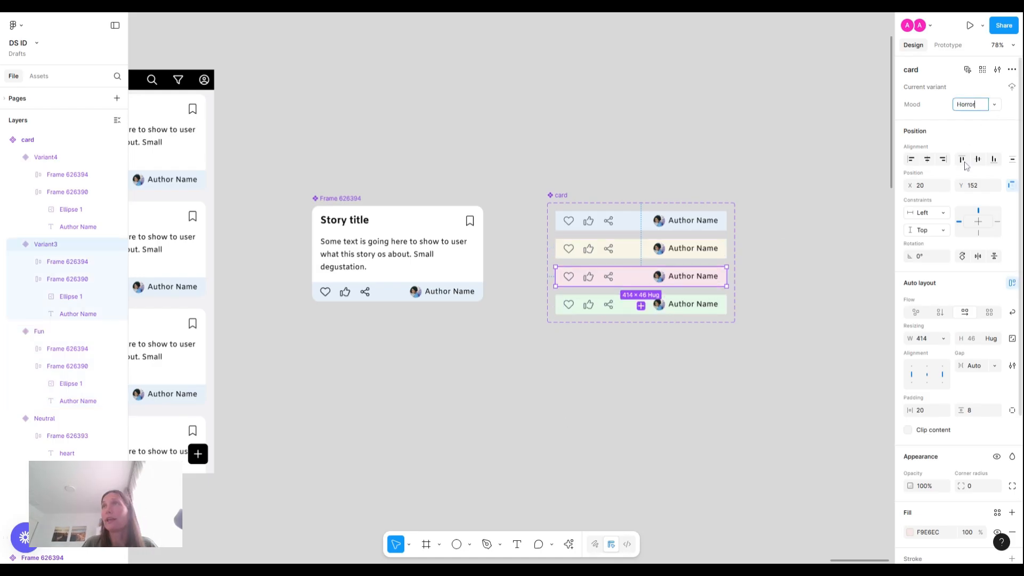
click(591, 314)
click(978, 105)
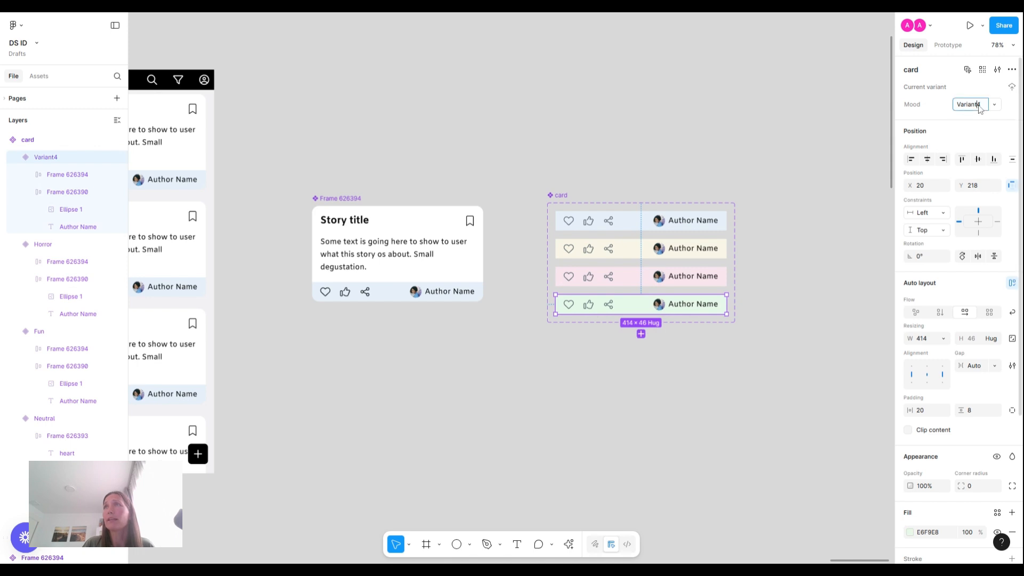
double_click(979, 106)
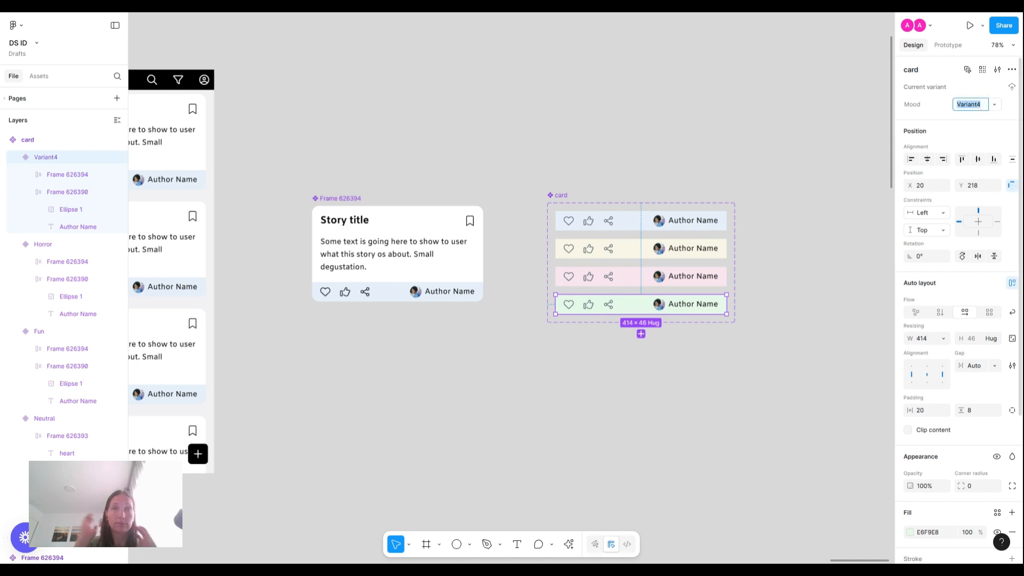
text(No)
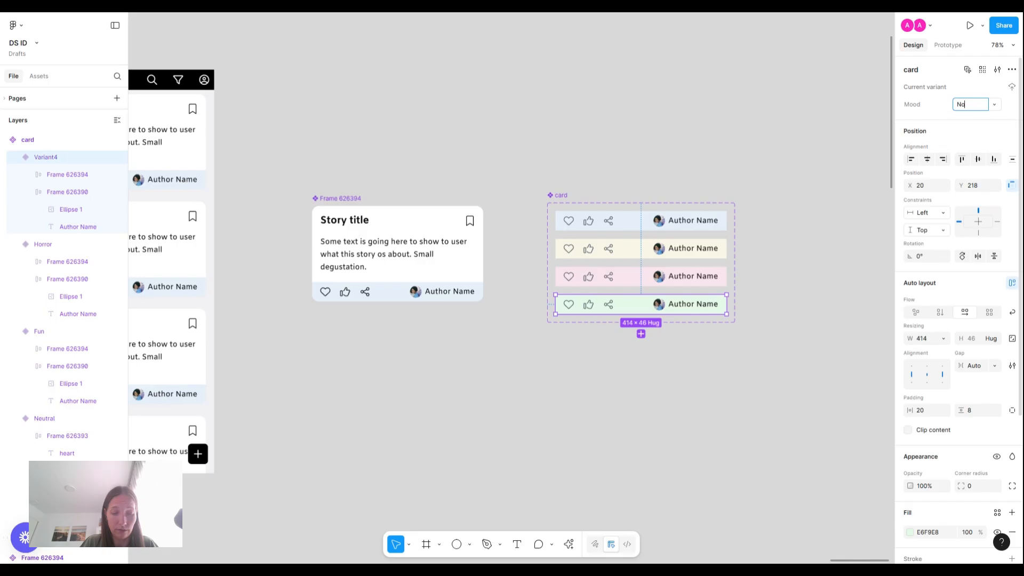
text(Drama)
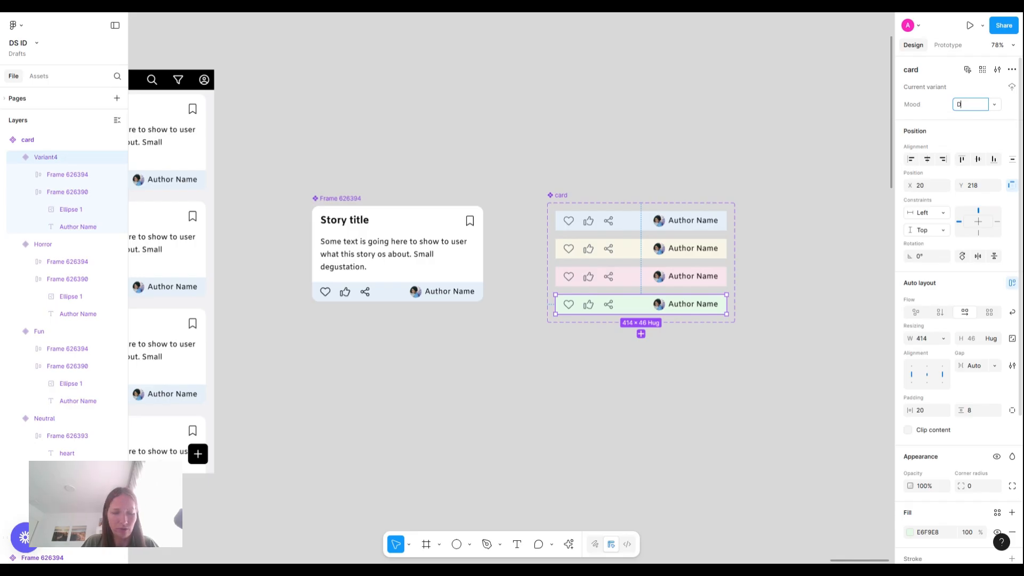
click(783, 155)
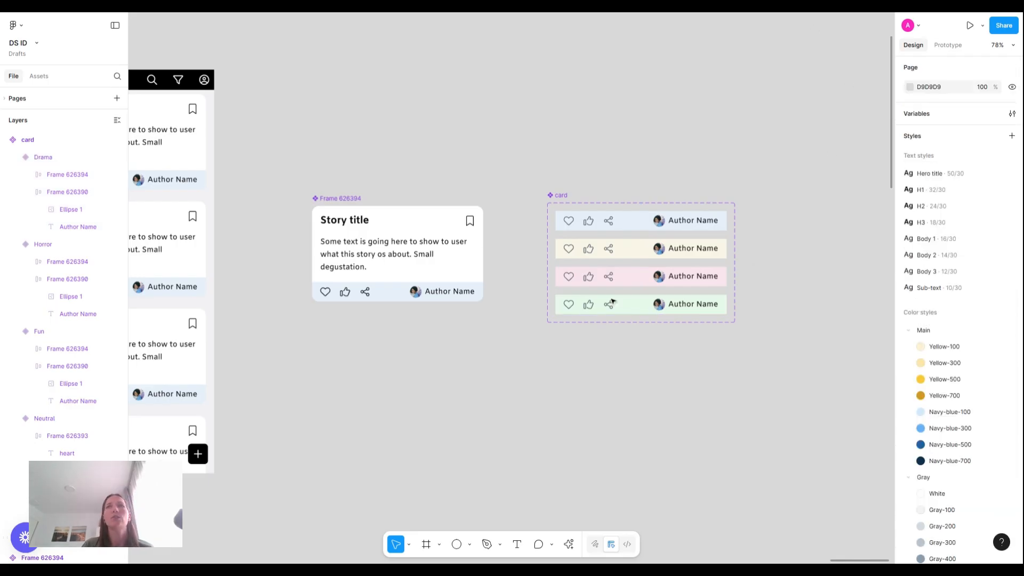
Step: Replace the bottom frame of the main story card component with an instance of the Neutral bottom-bar variant
click(626, 227)
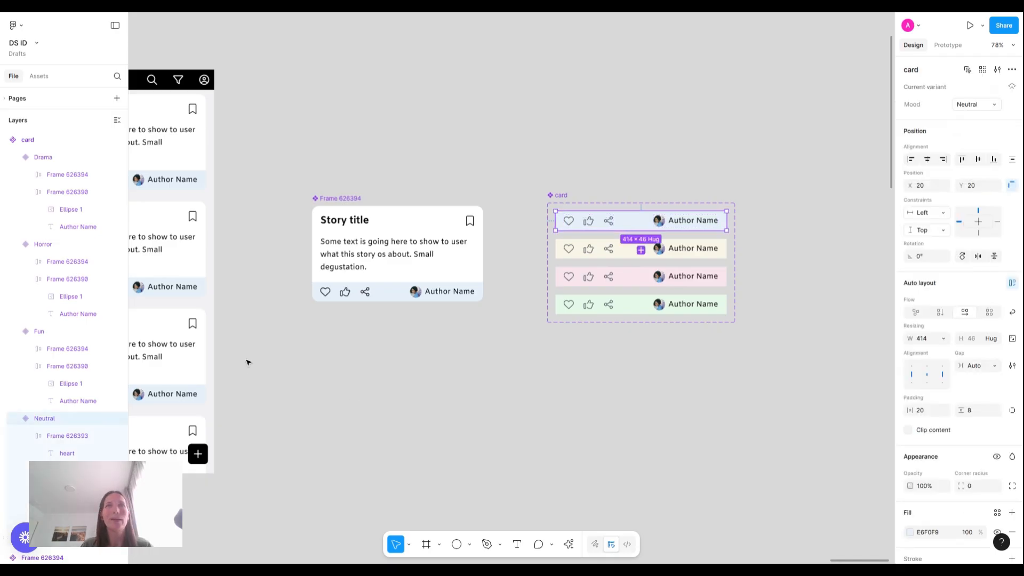
click(430, 295)
click(429, 295)
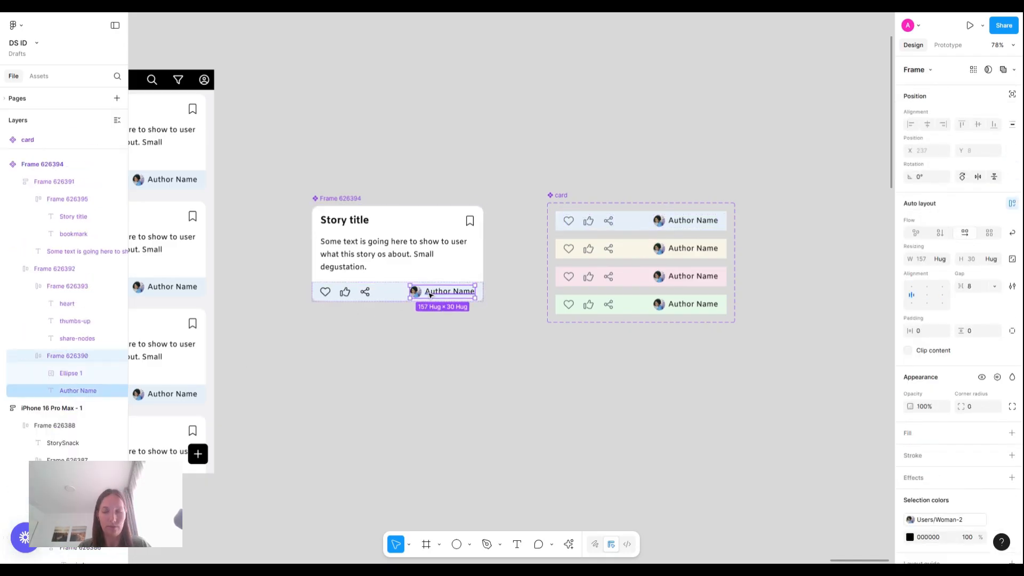
key(ctrl+shift+r)
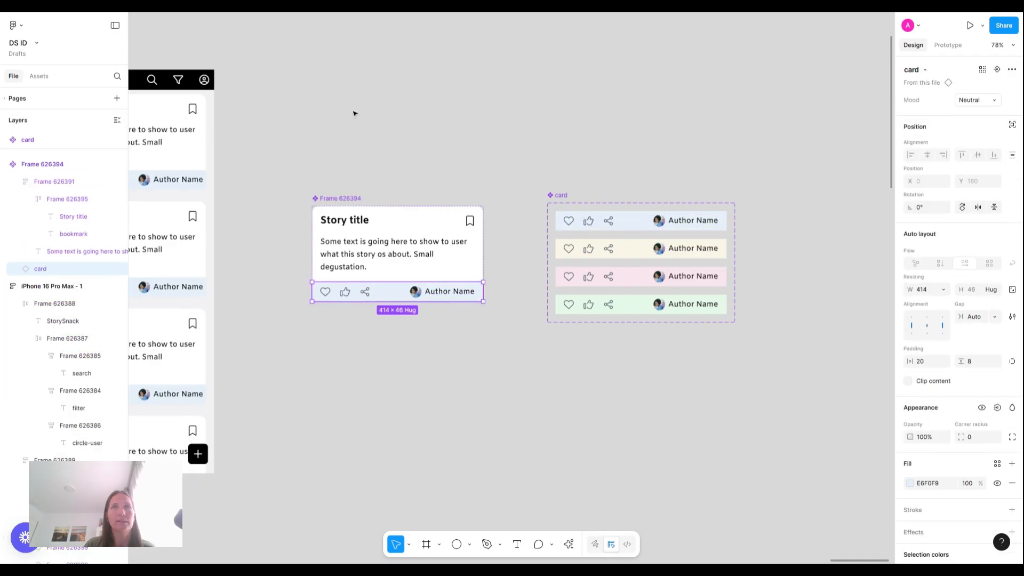
click(481, 159)
scroll(372, 199, left, 1)
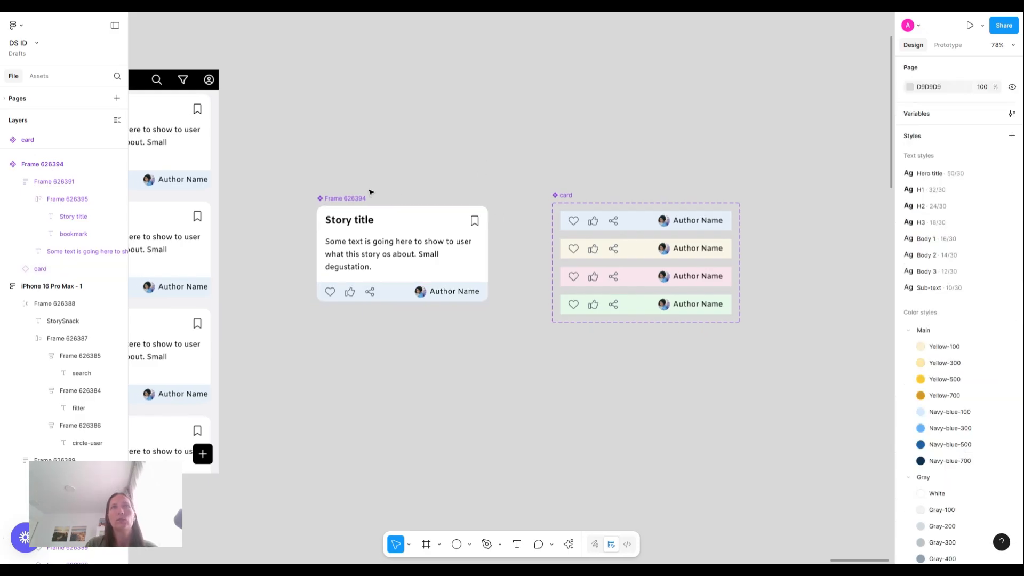
click(354, 199)
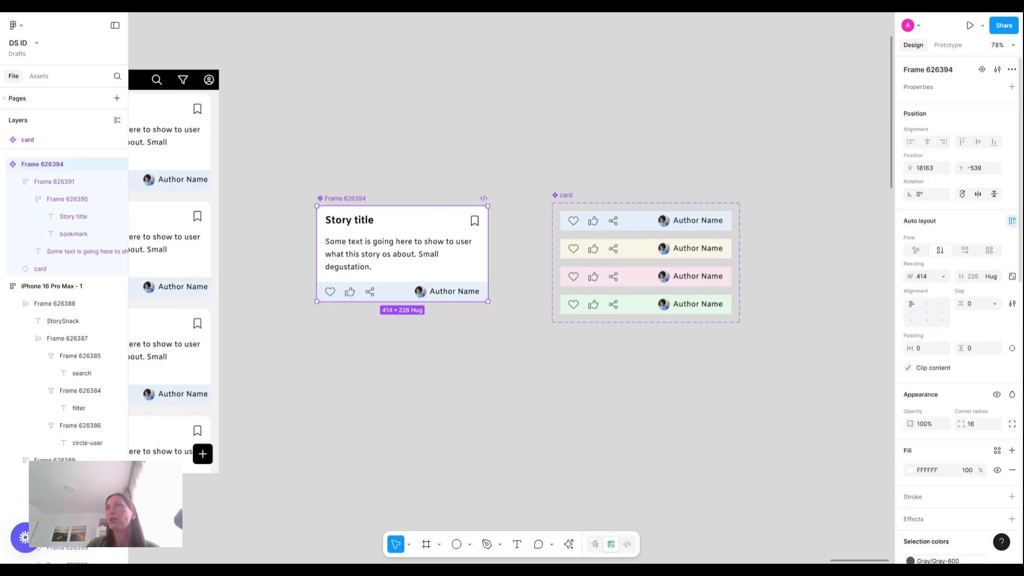
click(1011, 86)
click(982, 158)
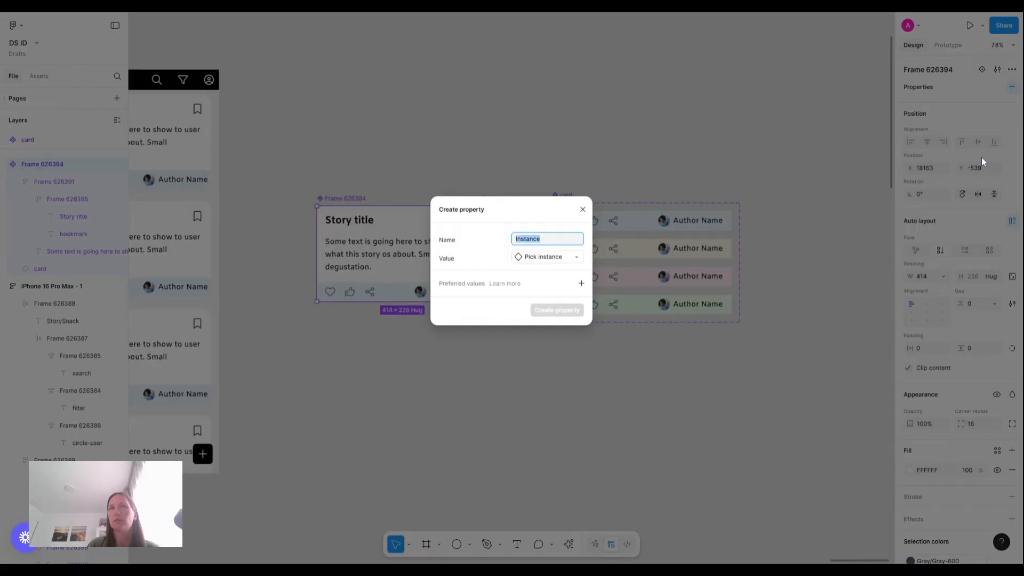
click(582, 209)
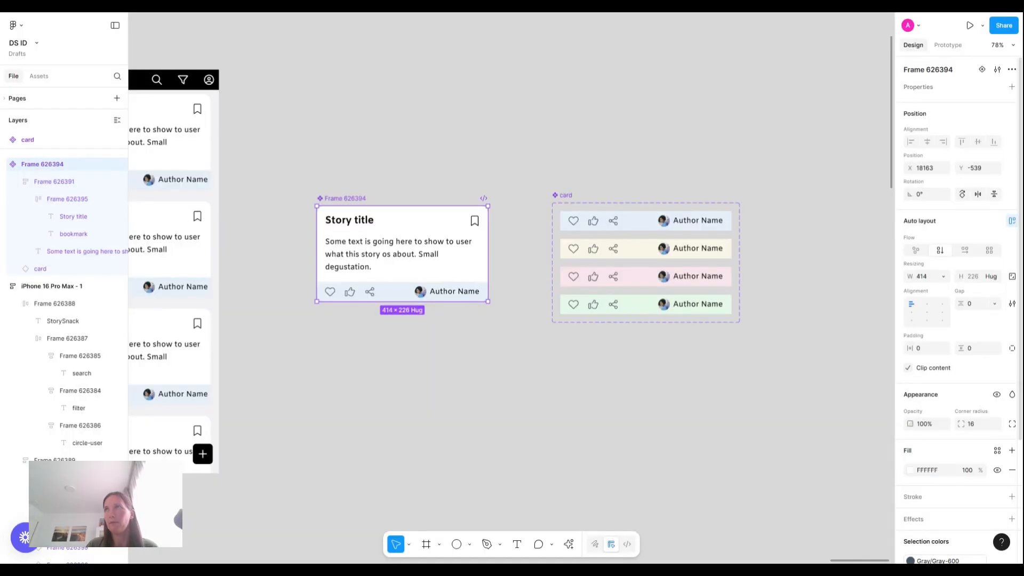
Step: Expose the nested card instance's properties on the main story card component
click(1011, 87)
click(964, 191)
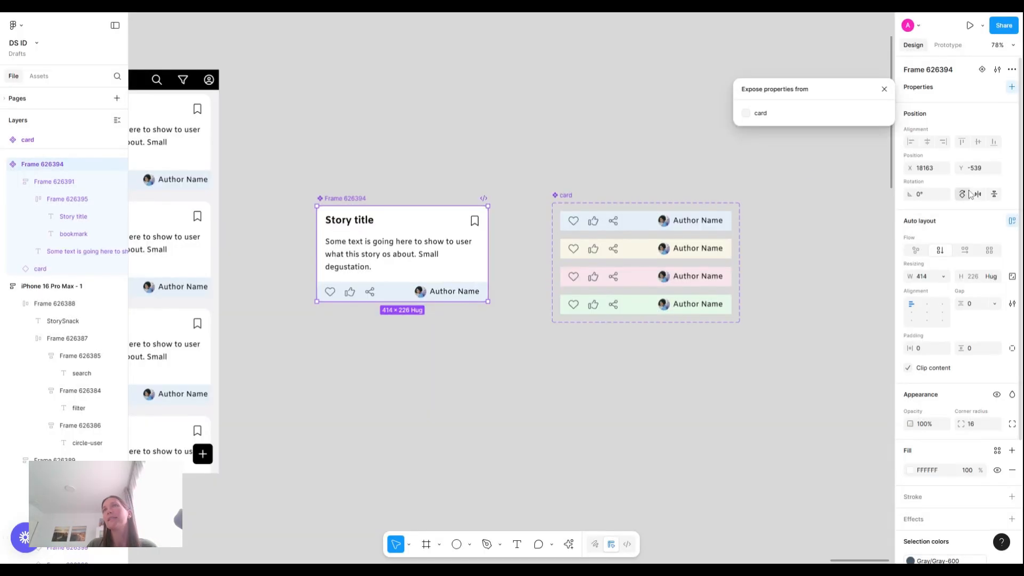
click(745, 113)
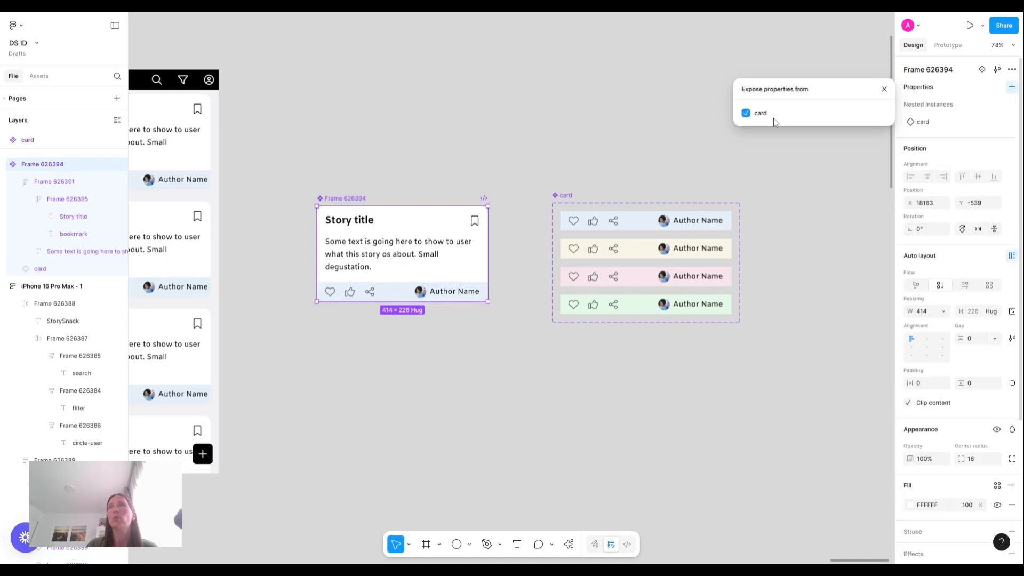
click(884, 90)
click(558, 121)
scroll(558, 121, left, 5)
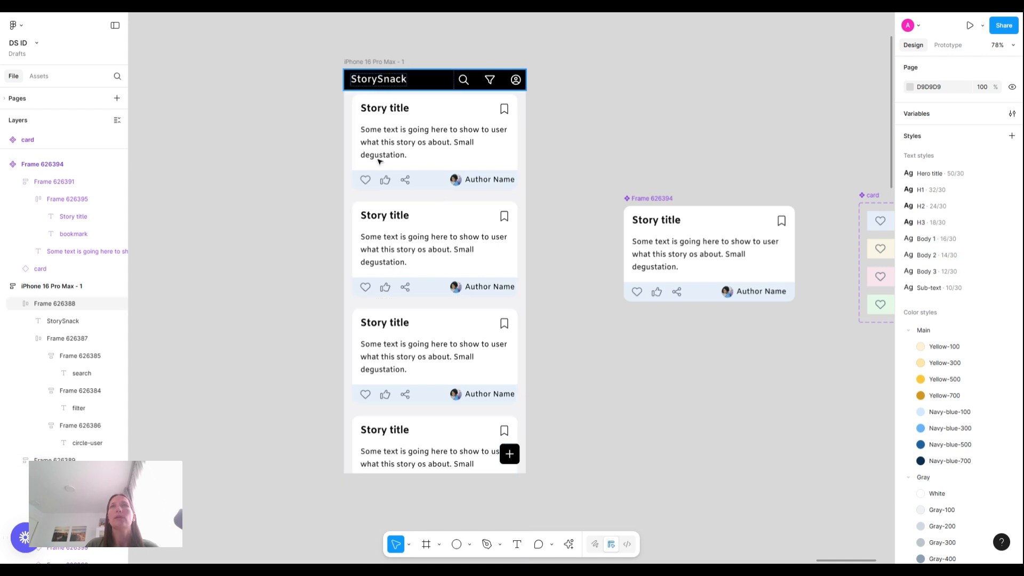
Step: Try the Gray-100 library colour on the text and bookmark icon in the main story card component
click(666, 224)
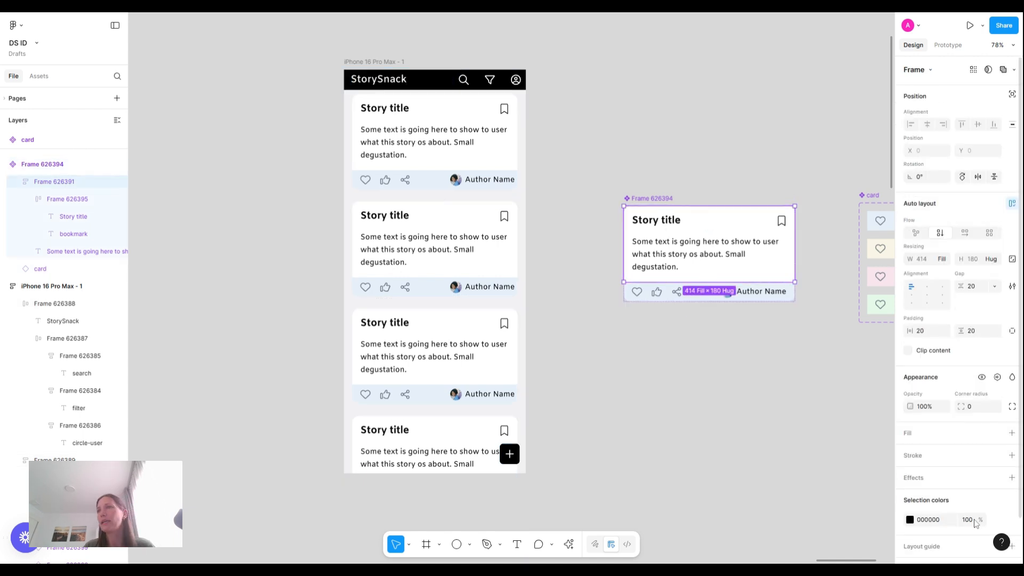
click(910, 520)
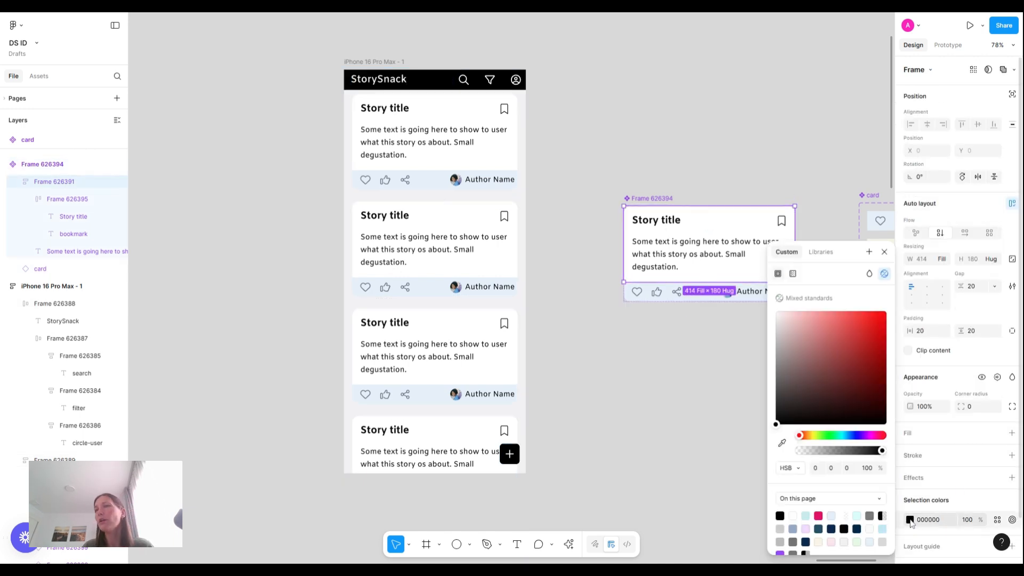
click(997, 523)
click(997, 520)
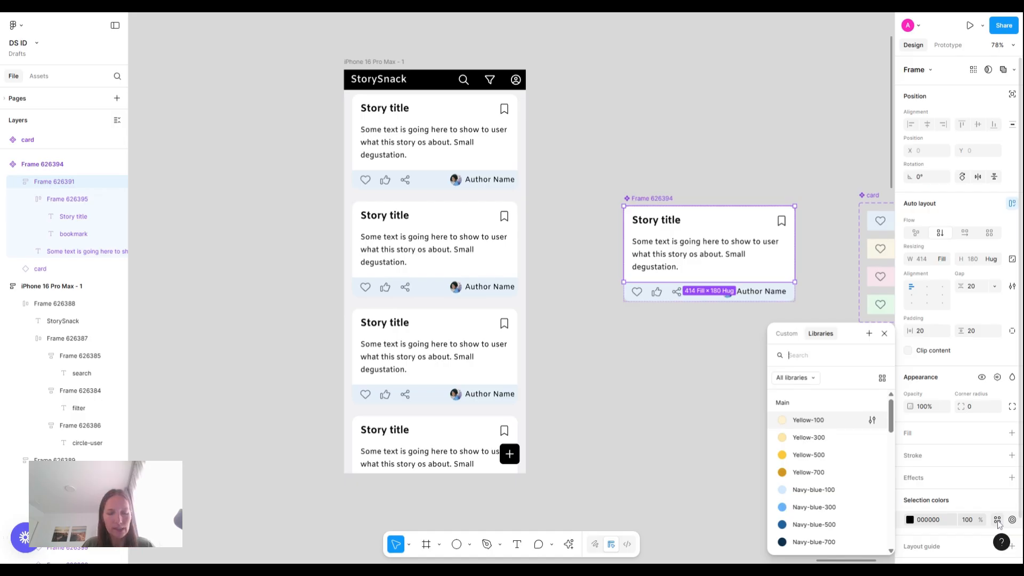
text(gray)
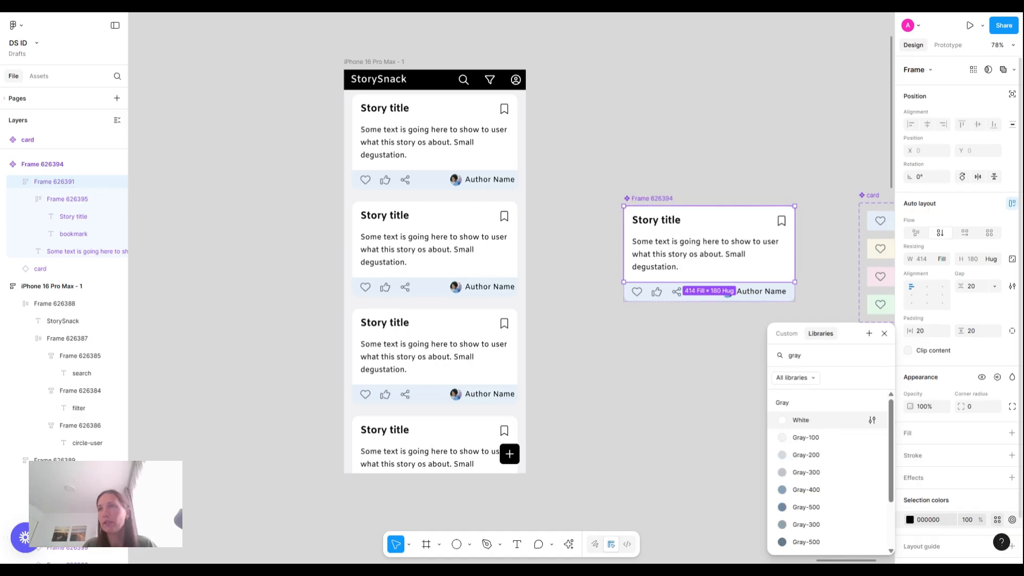
click(816, 442)
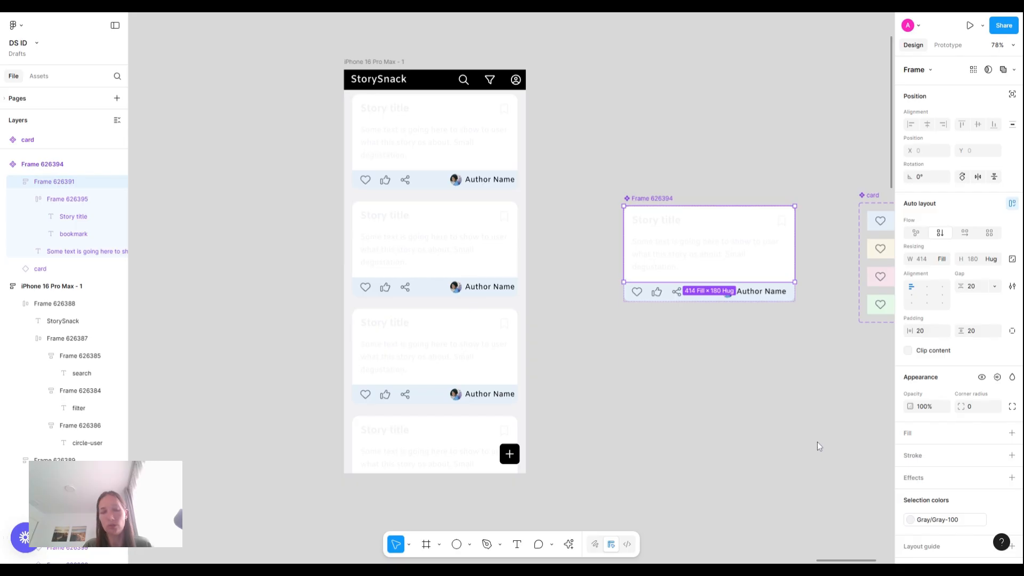
Step: Undo the Gray-100 colour on the main story card's text and bookmark icon
click(727, 355)
key(ctrl+z)
key(ctrl+z)
key(ctrl+z)
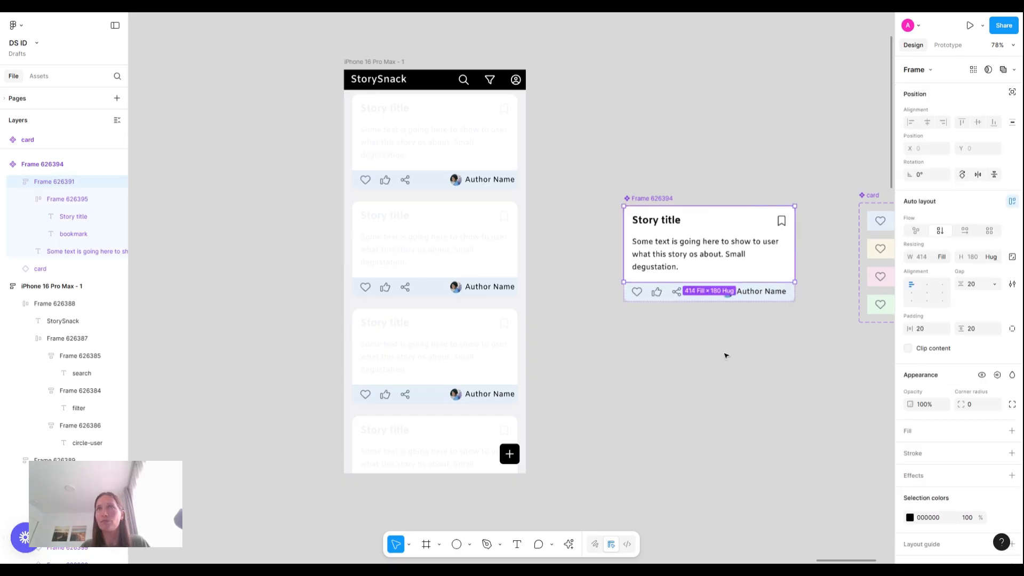
click(686, 167)
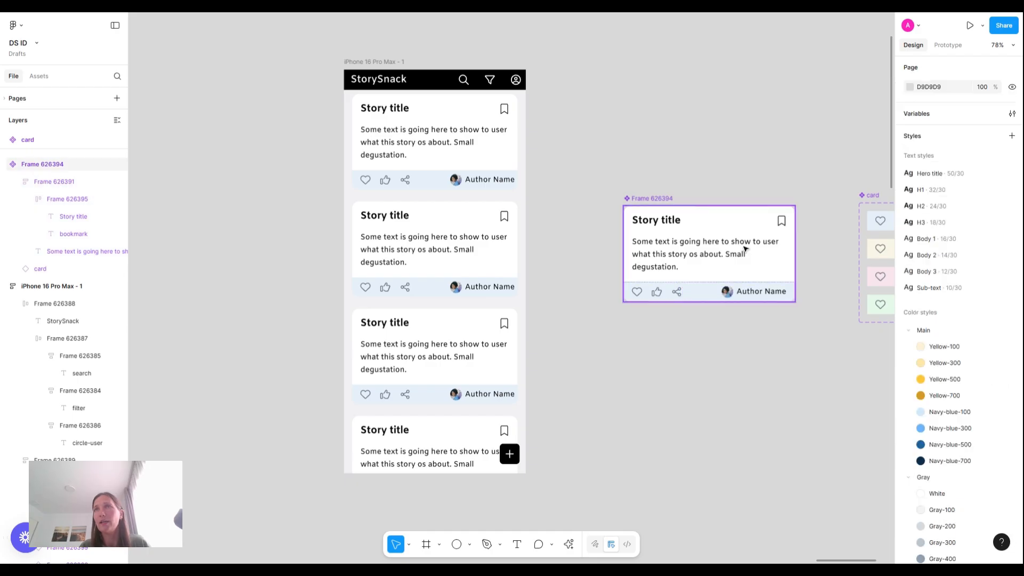
Step: Apply the Gray-100 library colour as the fill of the main story card component
click(661, 201)
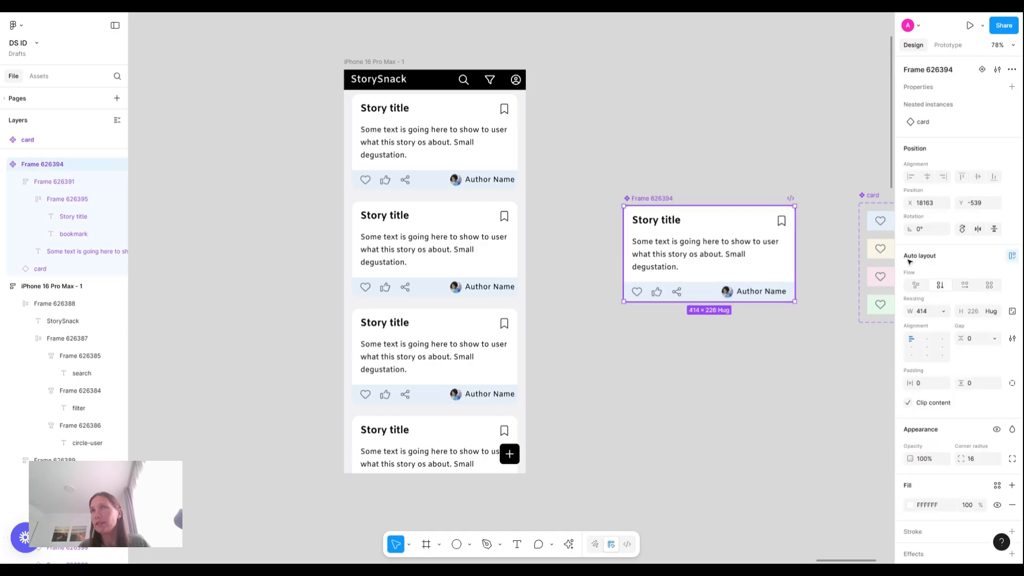
click(997, 486)
text(gray)
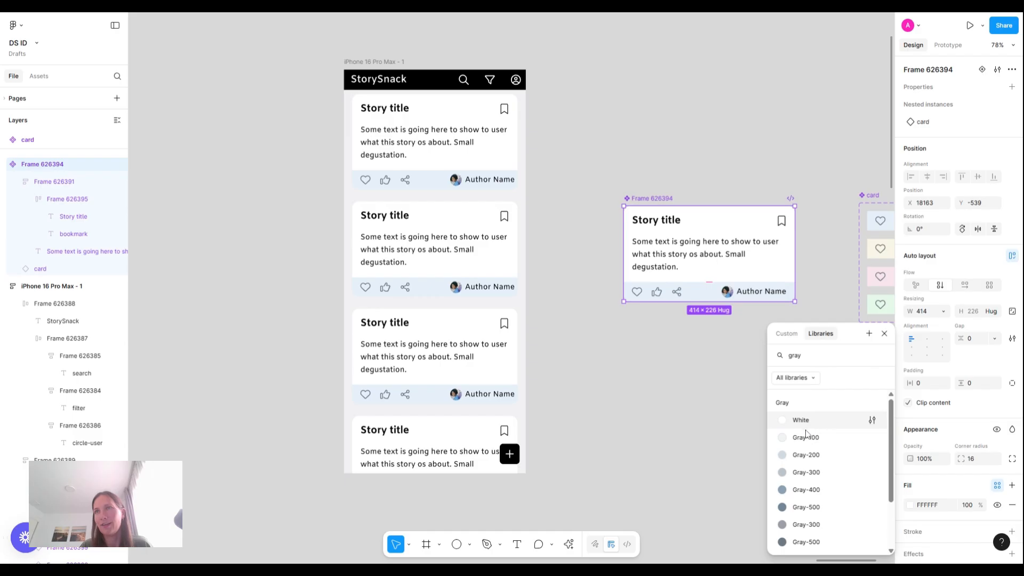
click(803, 438)
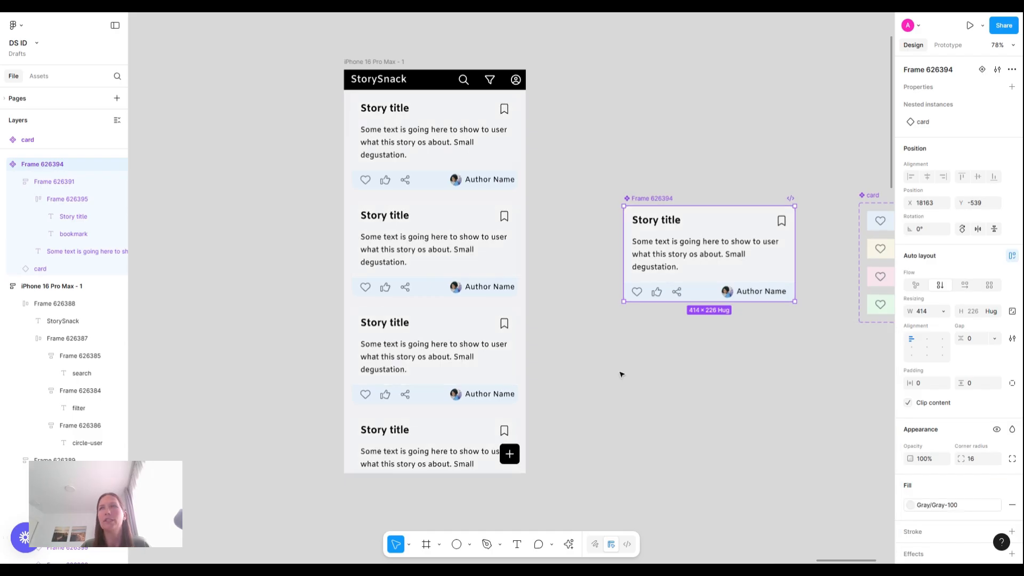
Step: Detach the story card's fill from its colour style and set its HSB brightness to 100
click(997, 504)
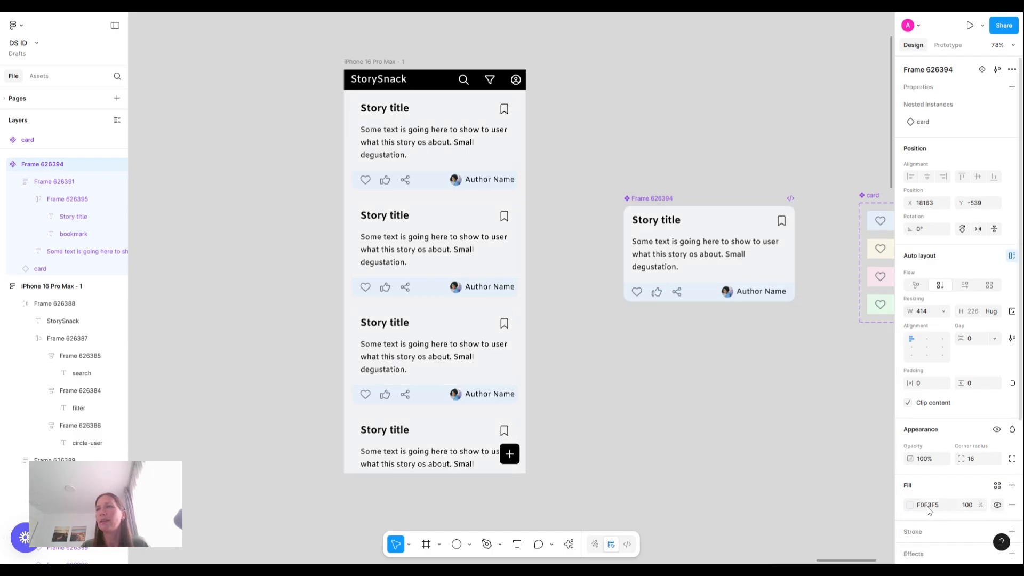
click(909, 504)
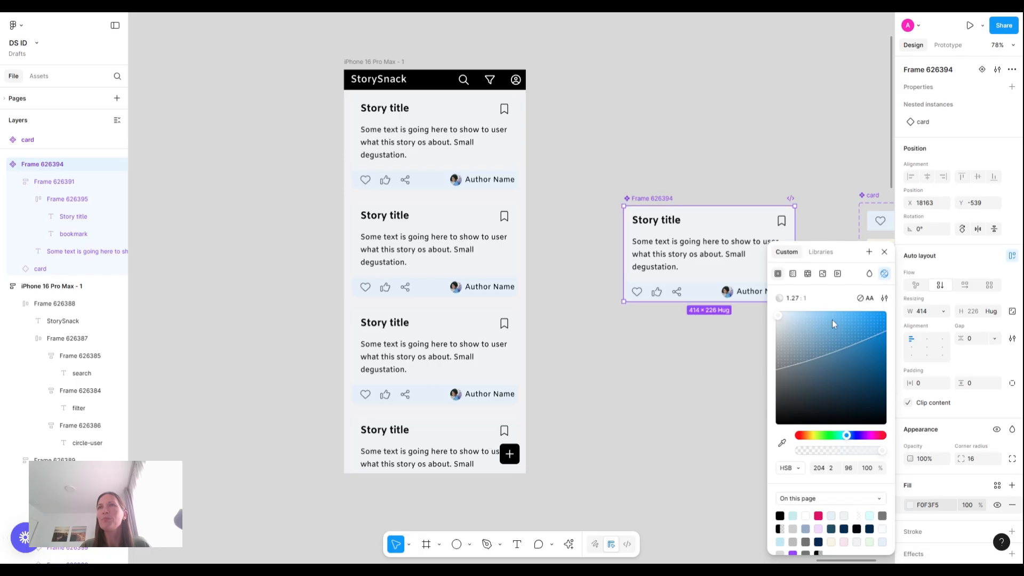
click(851, 469)
text(99)
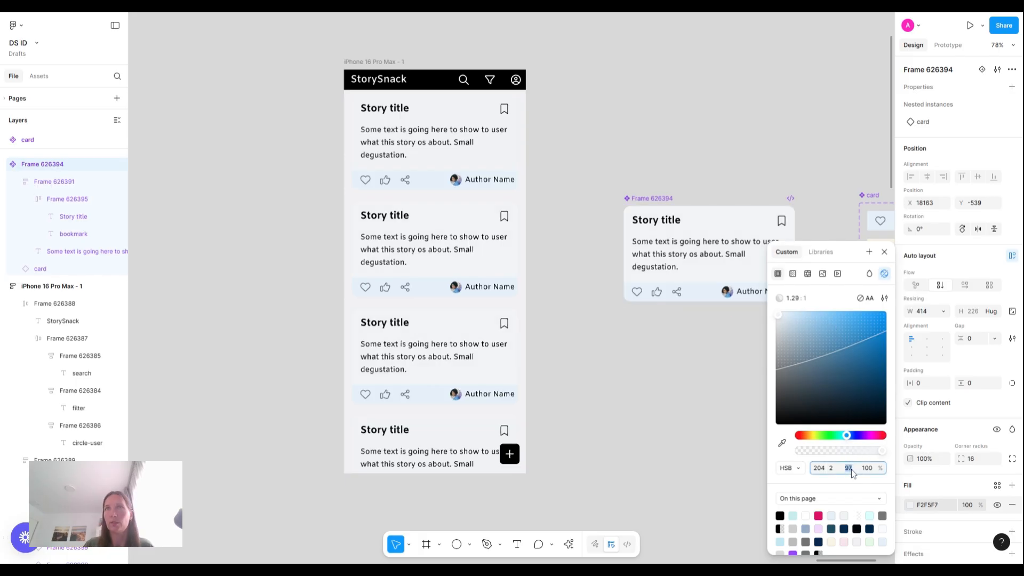
key(Return)
key(Up)
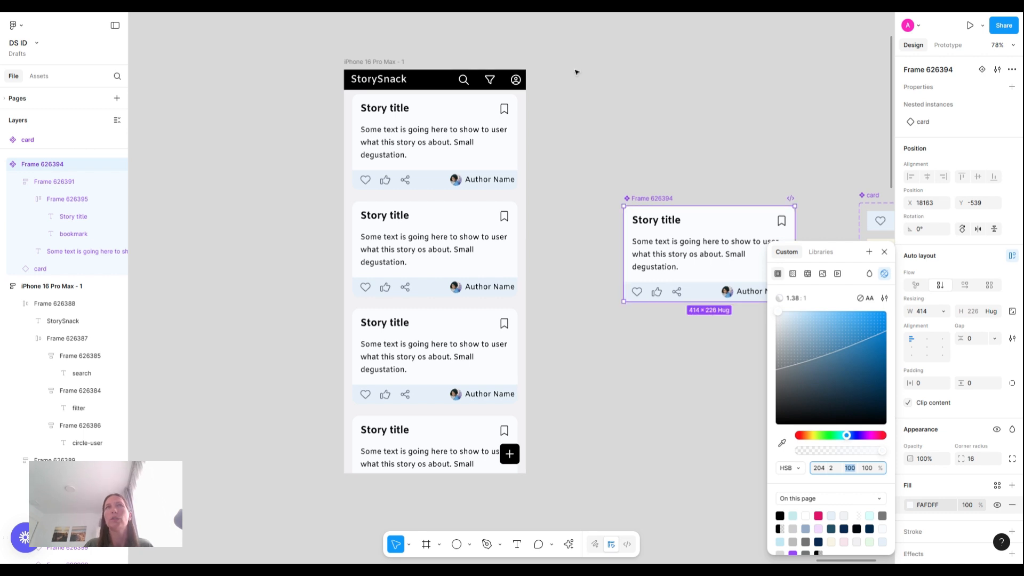
Step: Set the fill of the iPhone 16 Pro Max - 1 frame to white, hex fff
click(345, 128)
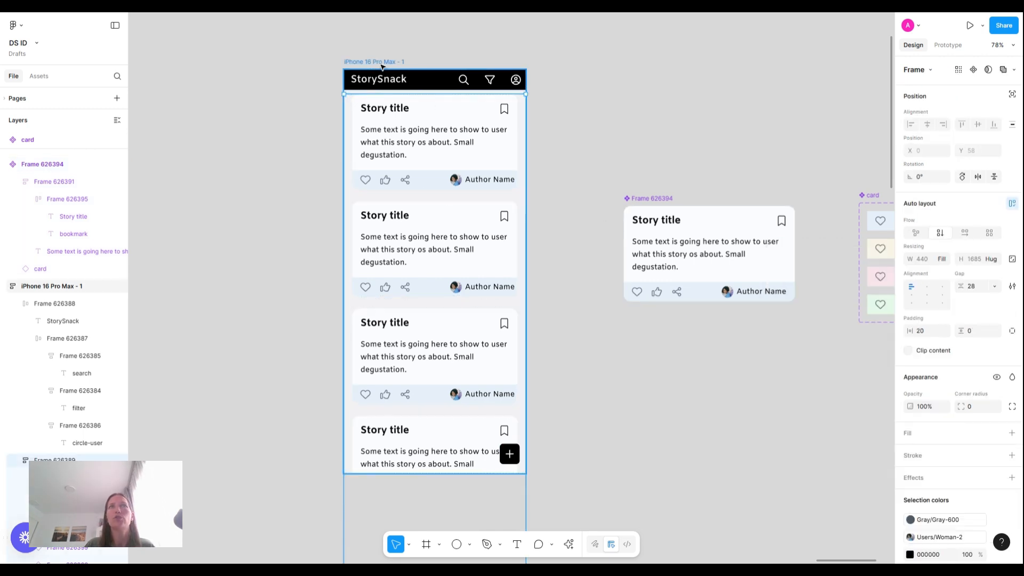
click(387, 63)
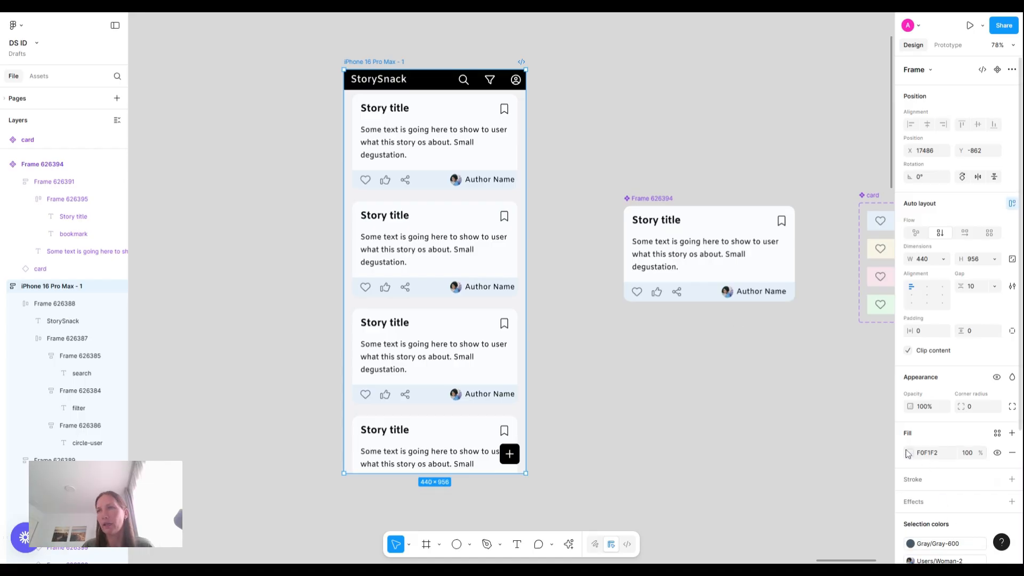
click(926, 453)
text(fff)
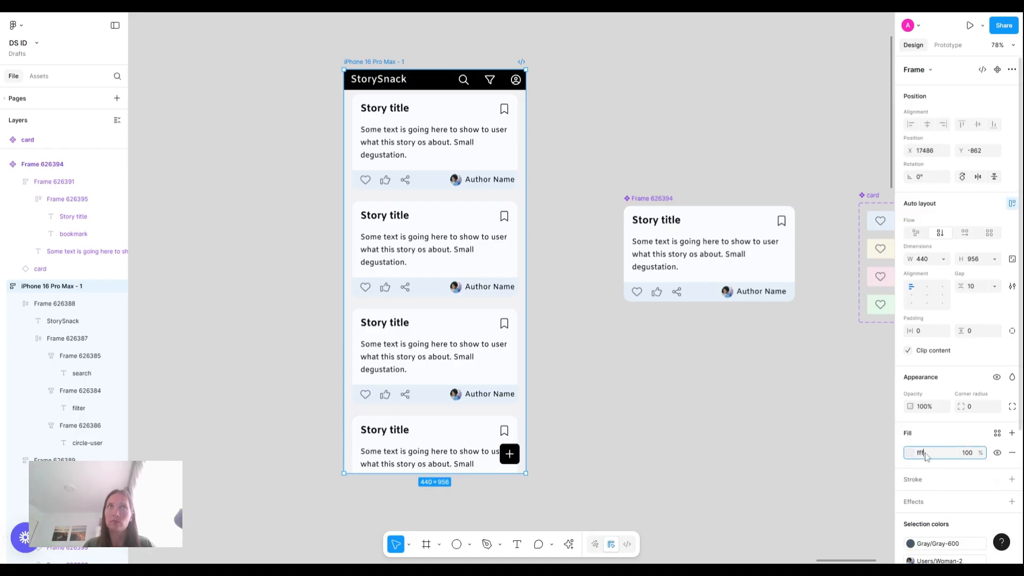
key(Return)
click(630, 101)
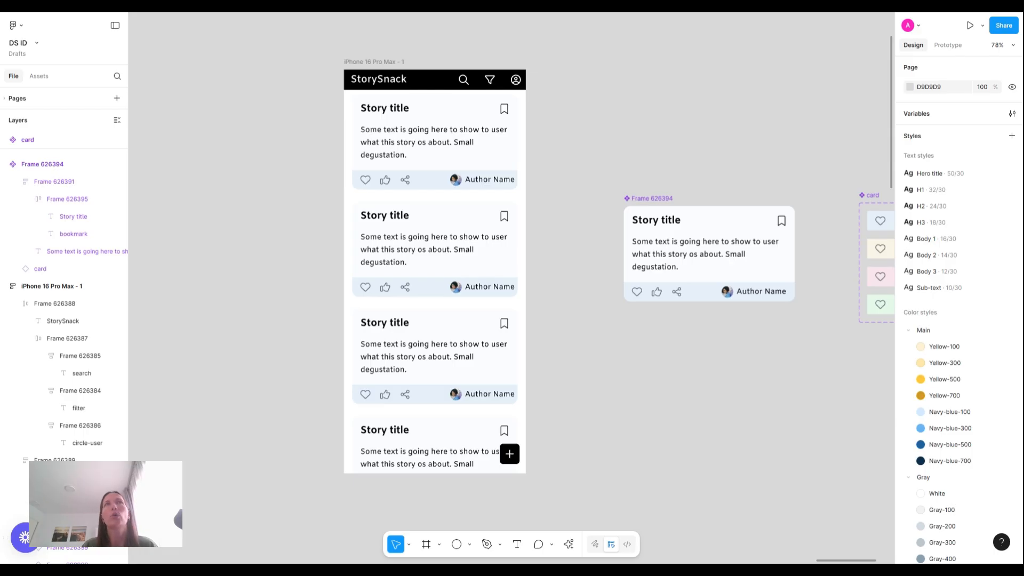
Step: Add a stroke to the main story card component and colour it by sampling the light blue of the card's footer
click(682, 239)
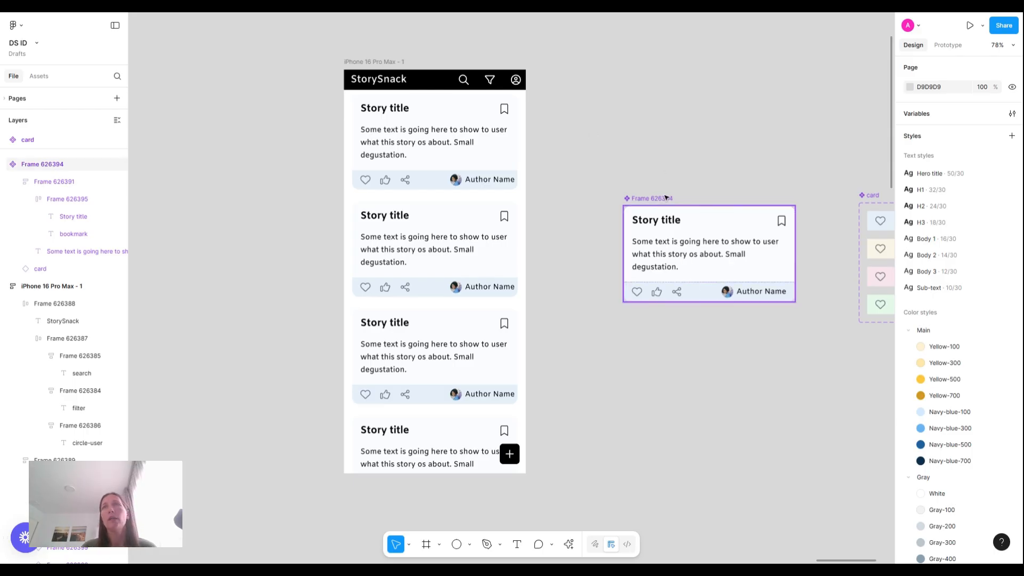
scroll(968, 433, down, 2)
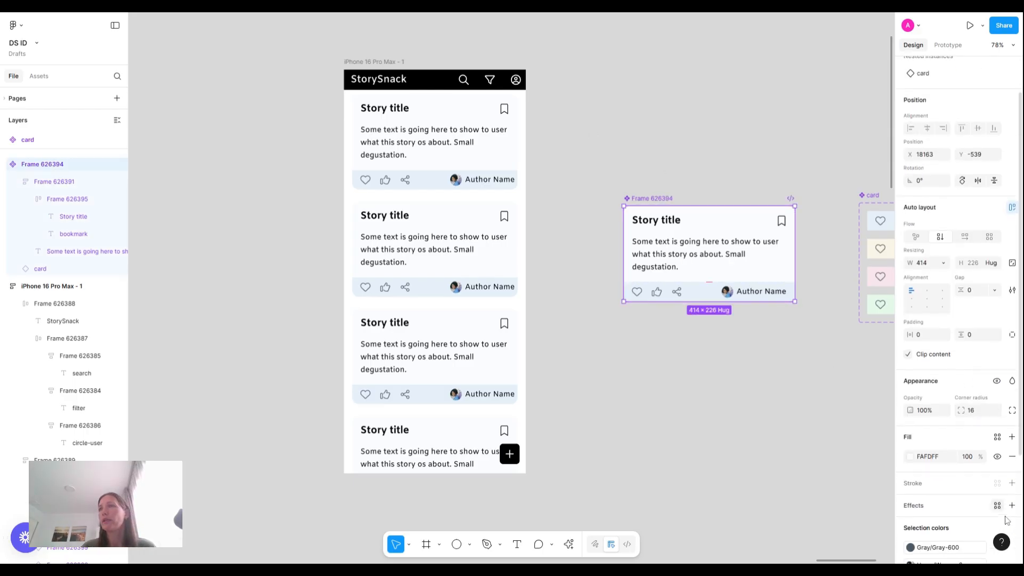
click(1011, 482)
click(909, 502)
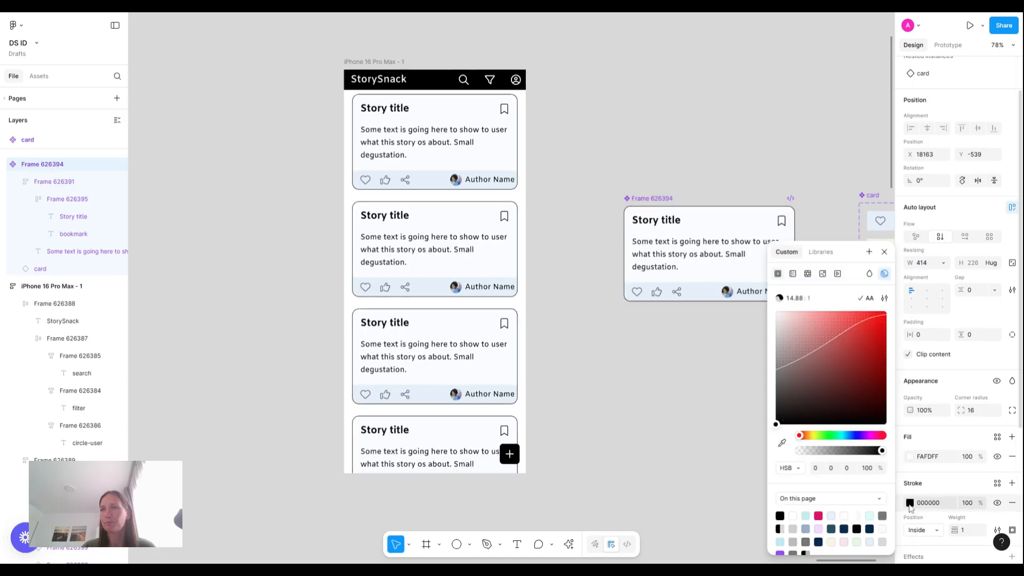
click(909, 503)
click(909, 502)
click(782, 442)
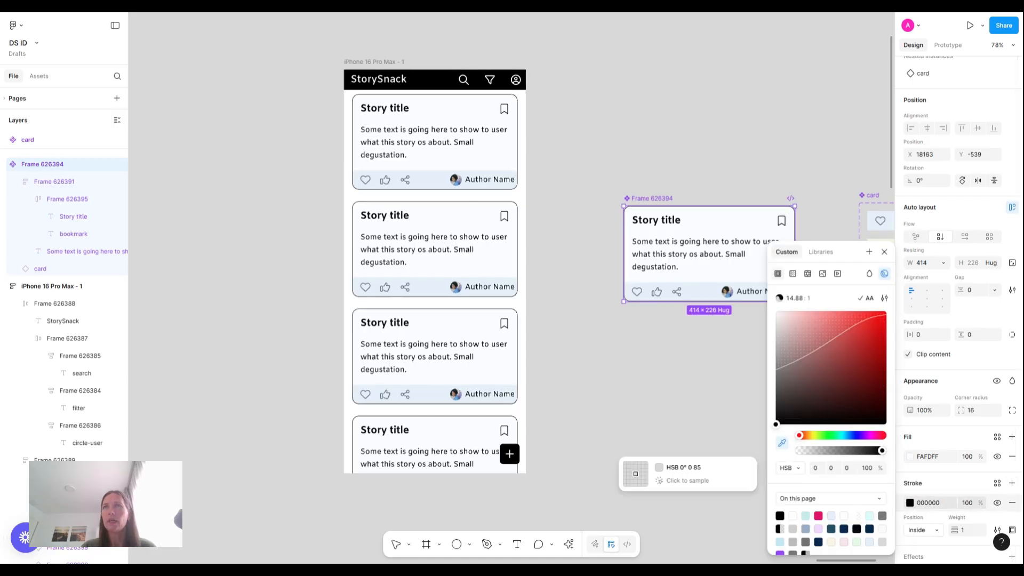
click(704, 292)
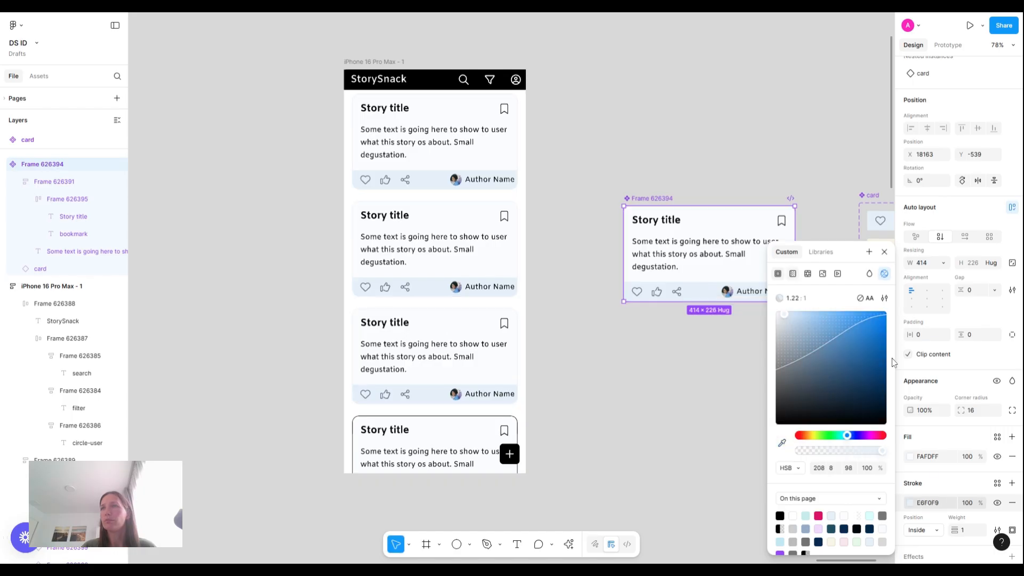
Step: Set the story card's stroke position to Outside
click(921, 530)
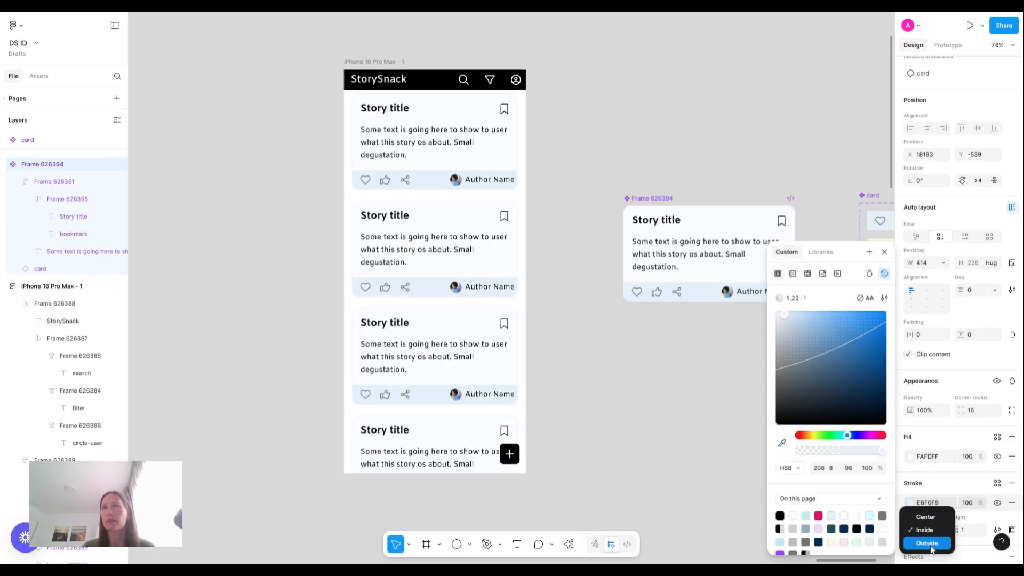
click(927, 543)
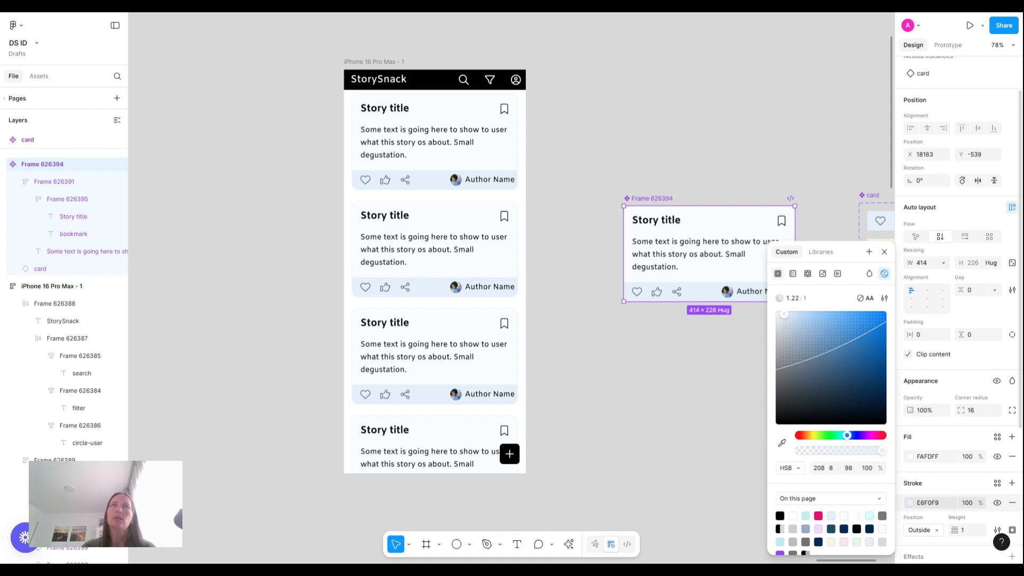
click(761, 159)
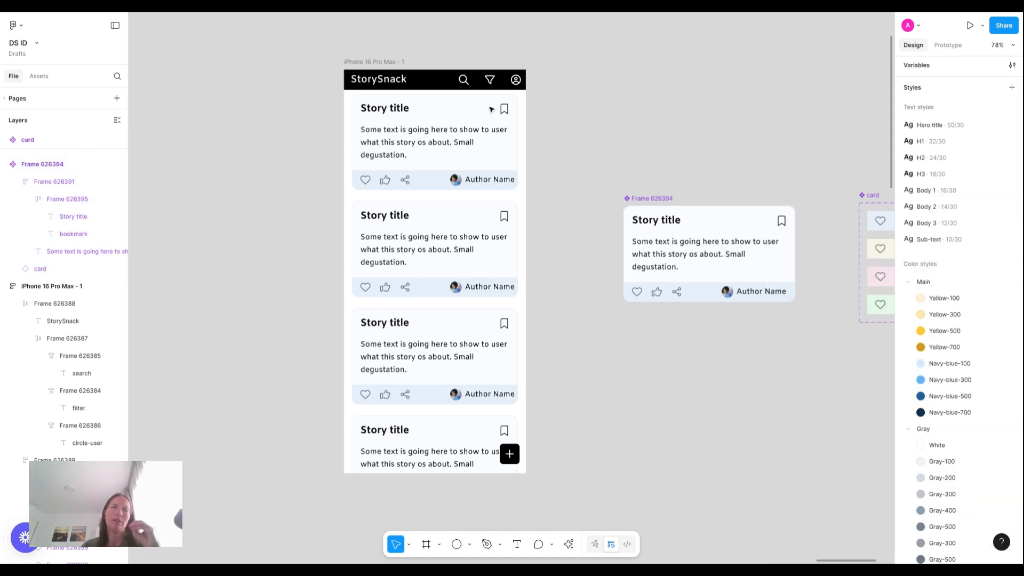
Step: Replace the Author Name placeholder in the phone screen's first story card with the author's full name
double_click(662, 223)
click(647, 223)
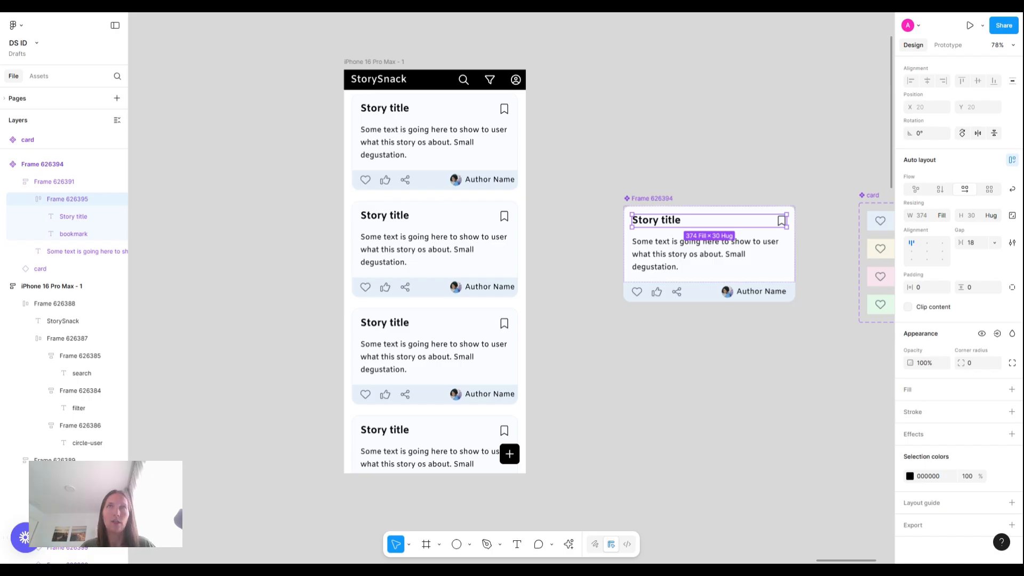
key(t)
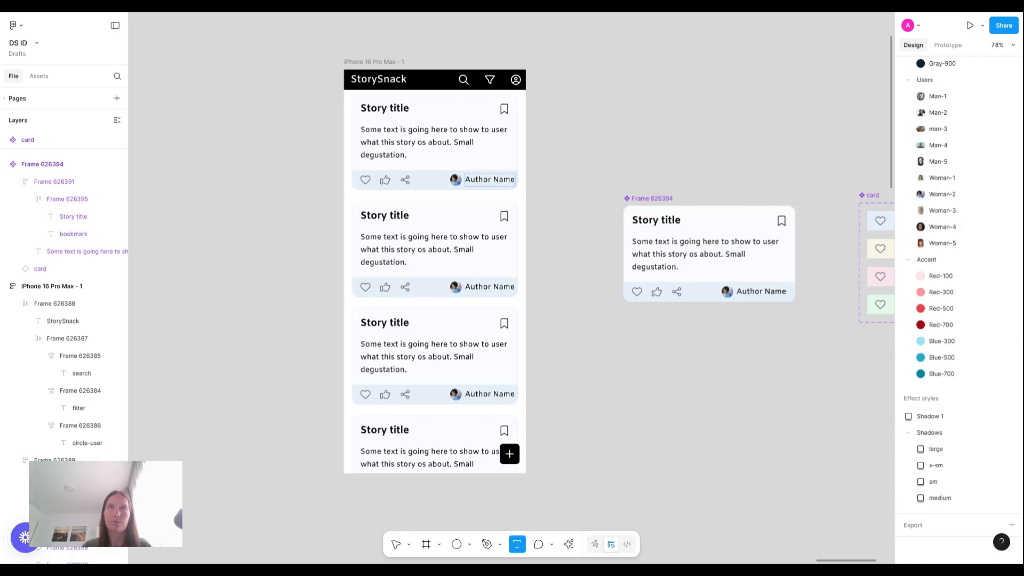
click(483, 180)
key(ctrl+a)
text(Lina Brooks)
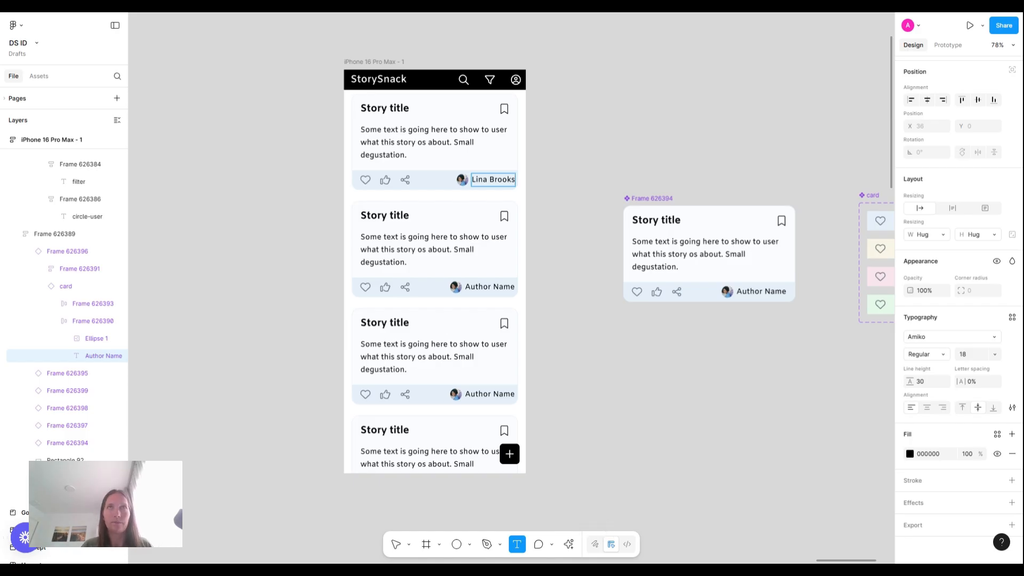
Step: Replace the first story card's description with the story text beginning "Every morning, the chipped blue mug warmed her hands."
click(412, 142)
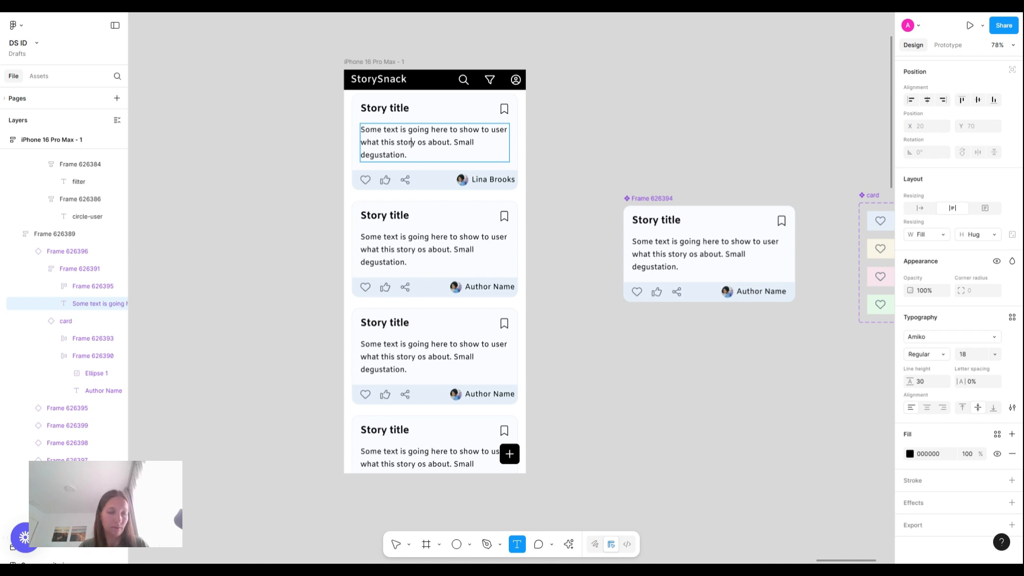
key(ctrl+a)
text(Every morning, the chipped blue mug warmed her hands. She didn't know it still remembered the laughter, the coffee spills, the tiny hands that once held it too.)
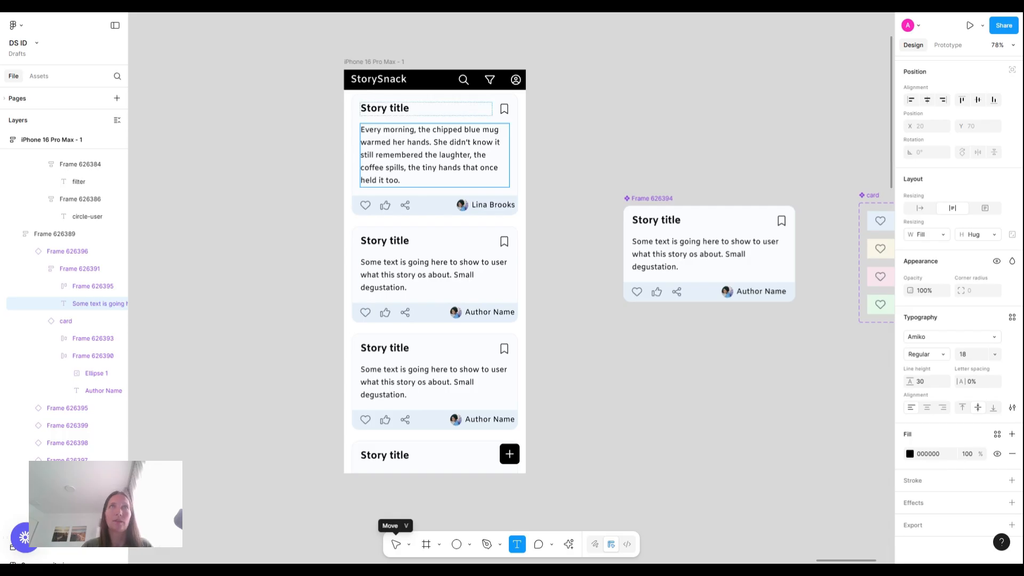
Step: Change the first story card's title to "The Cup That Remembered"
click(385, 108)
key(Return)
text(The Cup That Remembered)
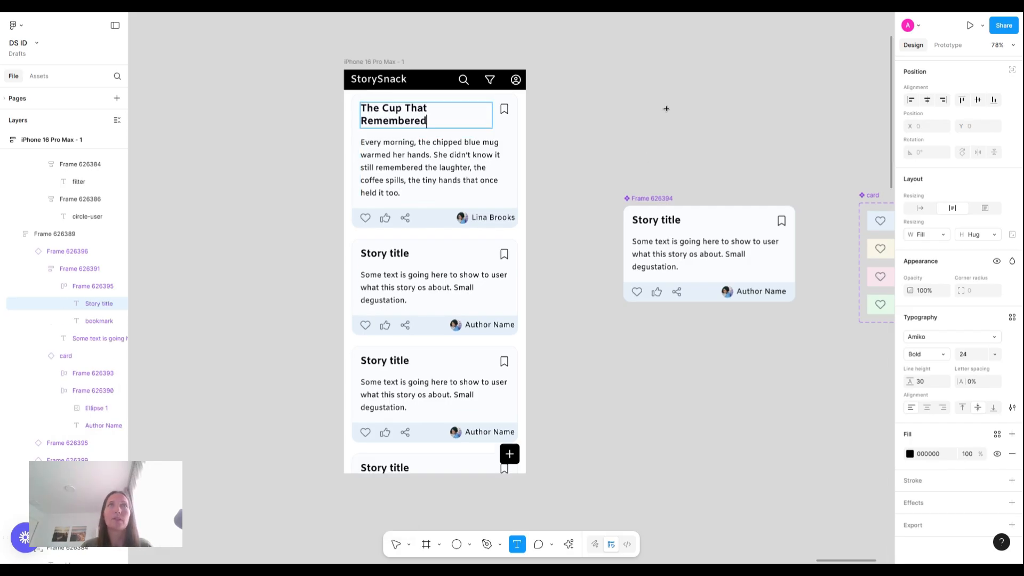
Step: Change the second story card's title in the phone screen to "Moonlight Receipts"
scroll(613, 145, down, 4)
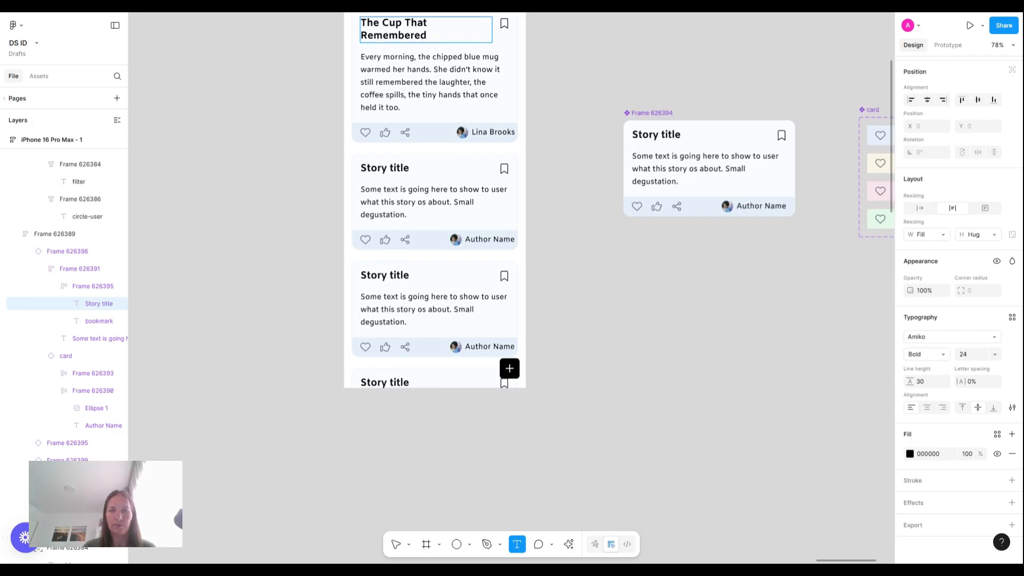
click(394, 168)
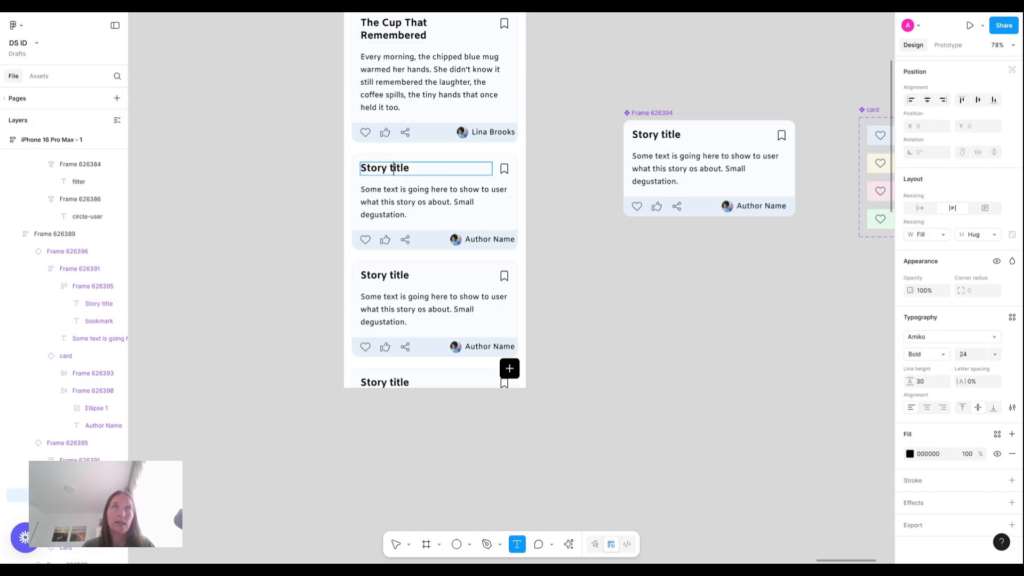
key(ctrl+a)
text(Moonlight Receipts)
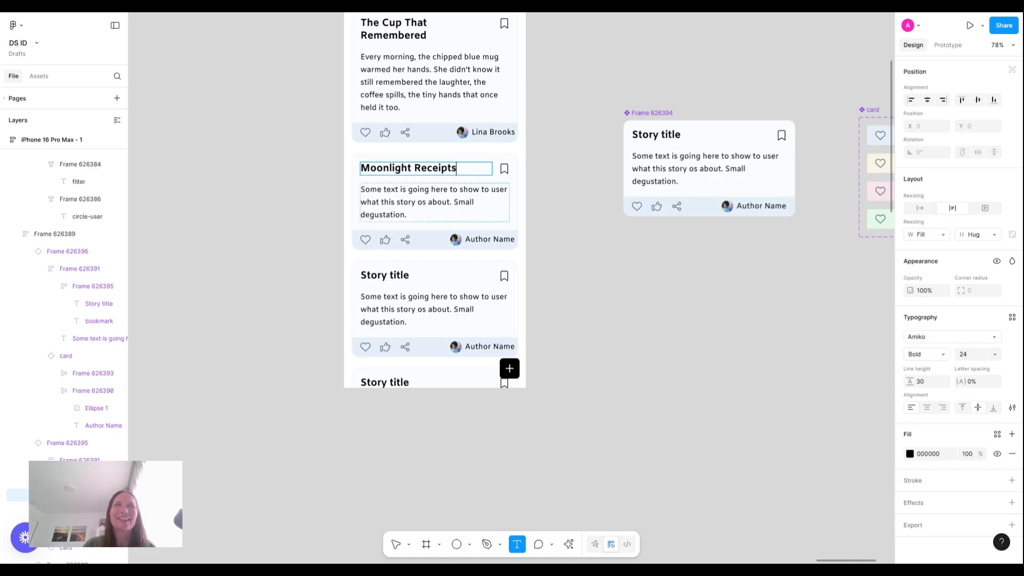
Step: Replace the second card's description with the text beginning "He found an old receipt glowing under the moonlight" and enter the author's full name
click(384, 203)
key(ctrl+a)
text(He found an old receipt glowing under the moonlight. It was from the night she said "someday." He smiled, folded it back into his wallet, and kept walking.)
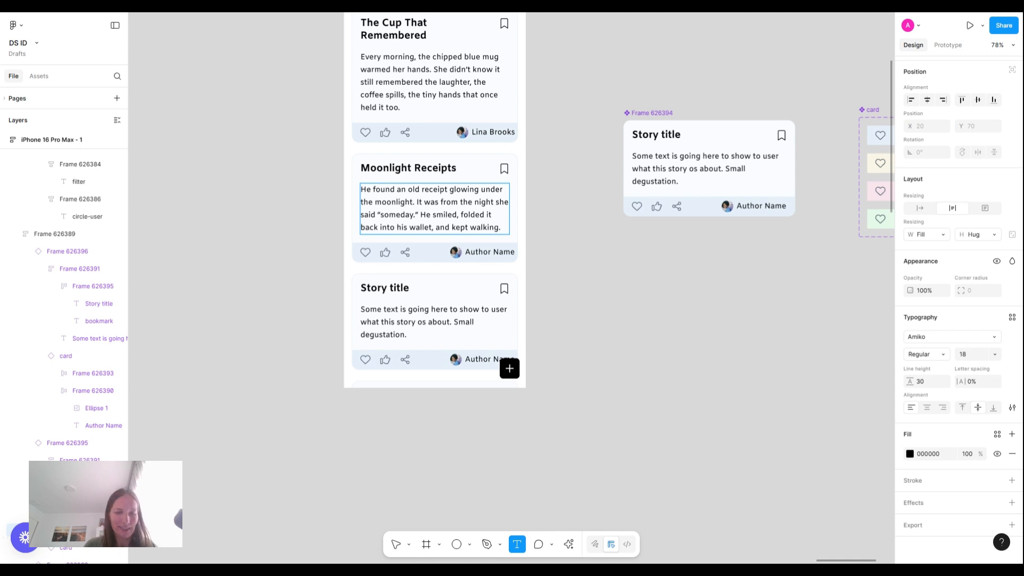
double_click(489, 252)
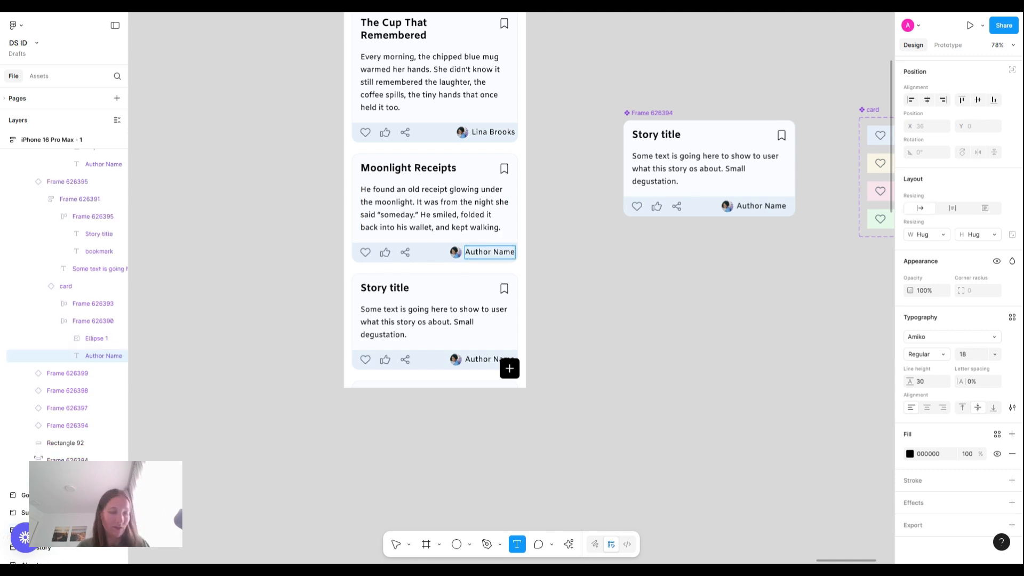
text(Ravi D. Patel)
Step: Title the third story card "Unread Messages" and replace its description with the text beginning "She typed “I miss you,” deleted it"
scroll(557, 272, down, 3)
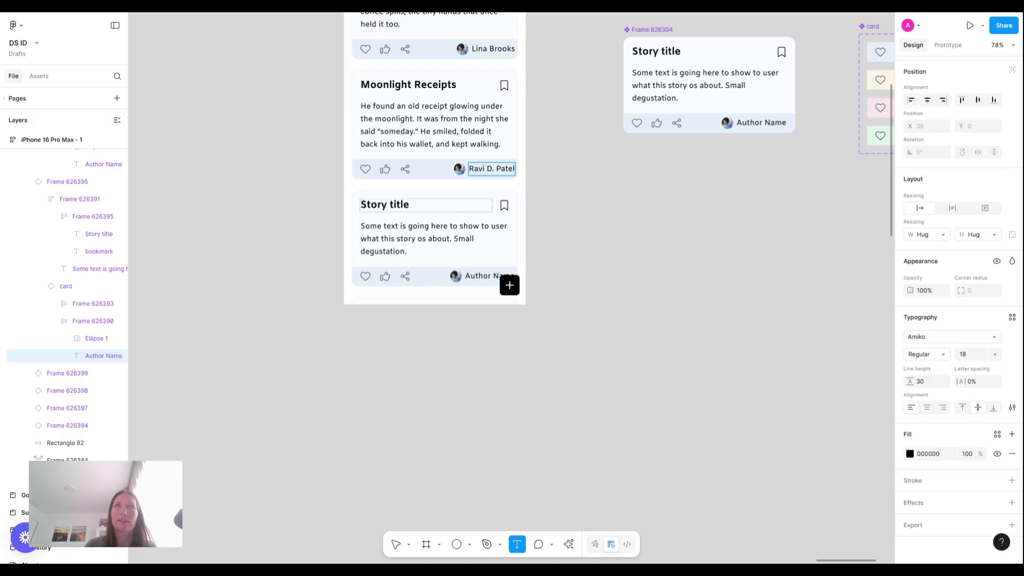
click(385, 204)
double_click(384, 204)
text(Unread Messages)
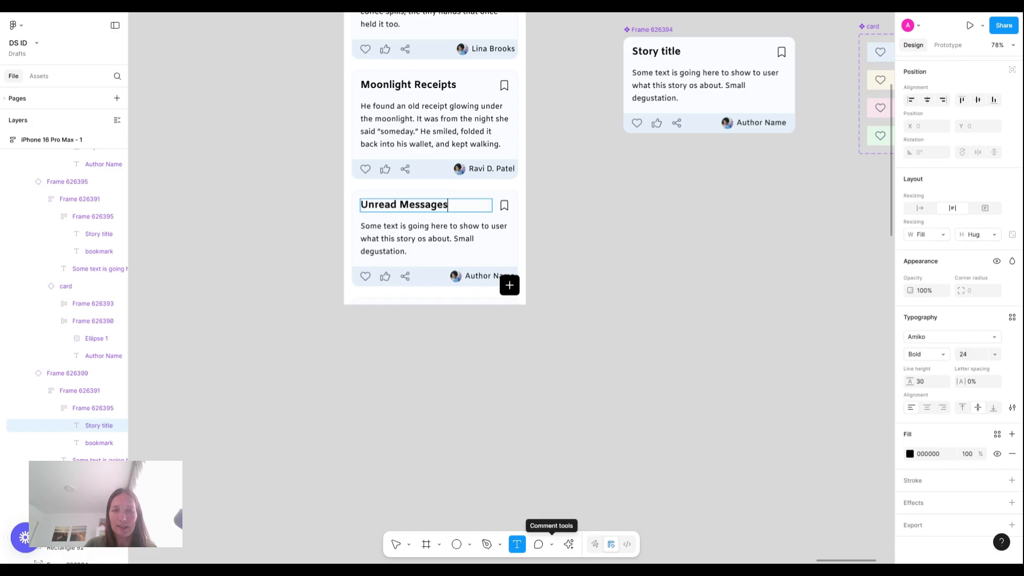
key(Tab)
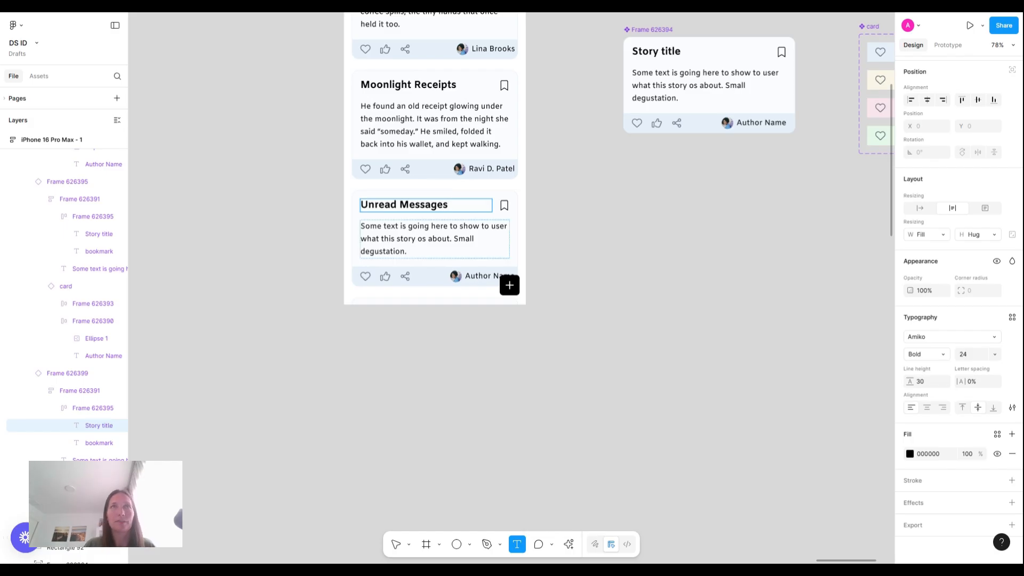
text(She typed "I miss you," deleted it, then typed "How are you?" and deleted that too. The blinking cursor understood her better than anyone else.)
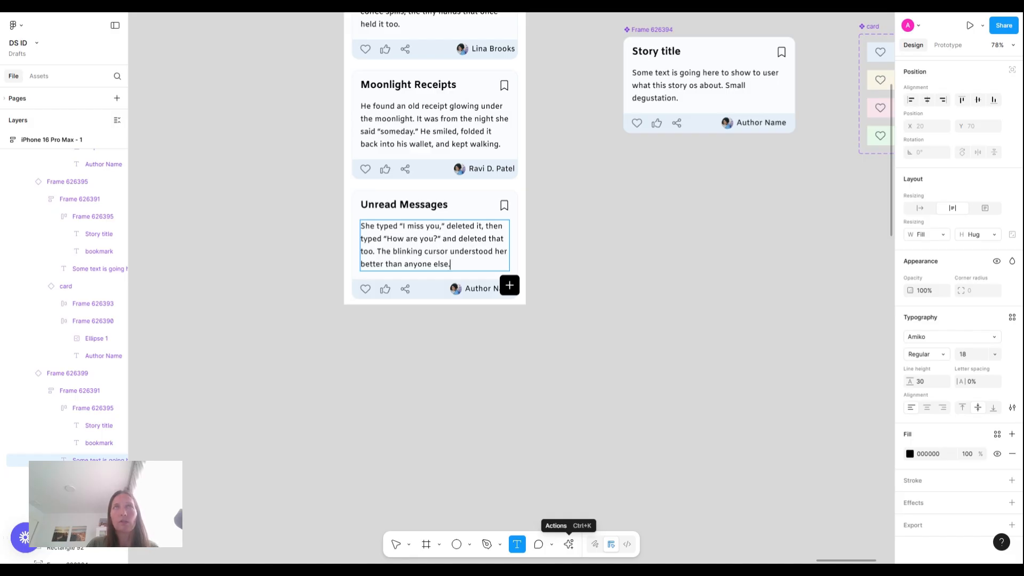
Step: Replace the first card's description with "A nostalgic microfiction about memory, love, and the quiet life of objects."
scroll(435, 186, up, 5)
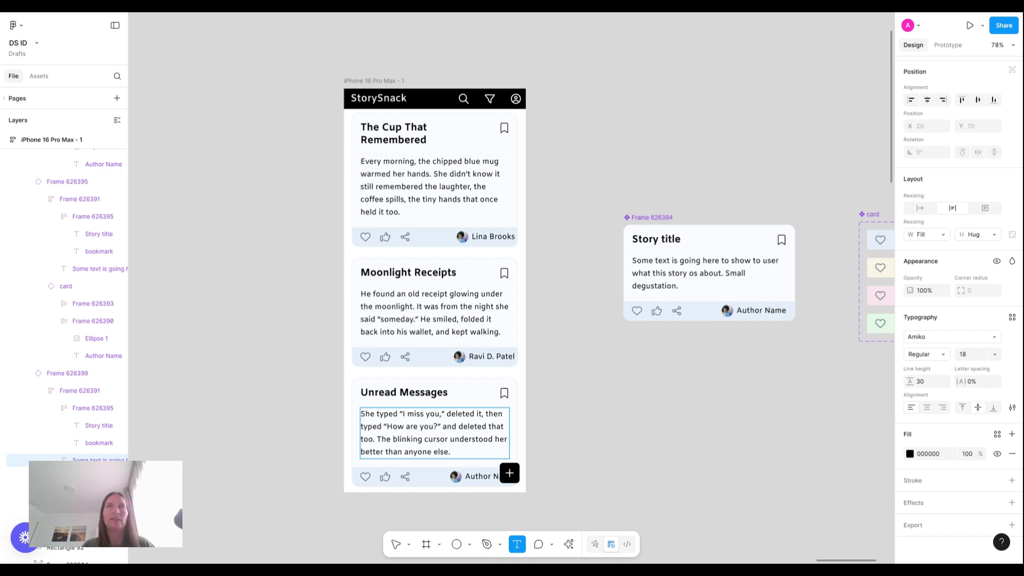
click(435, 187)
key(ctrl+a)
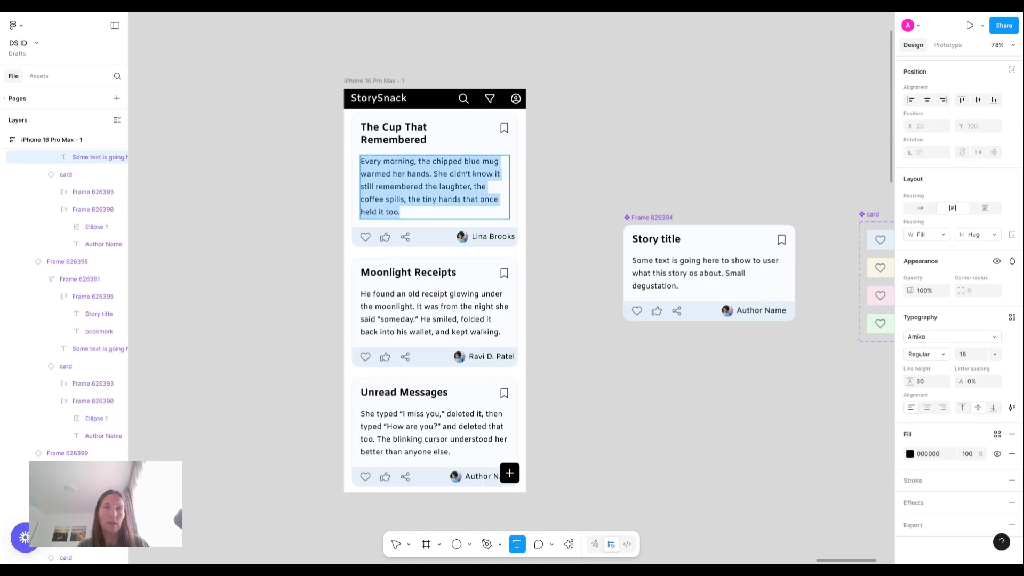
text(A nostalgic microfiction about memory, love, and the quiet life of objects.)
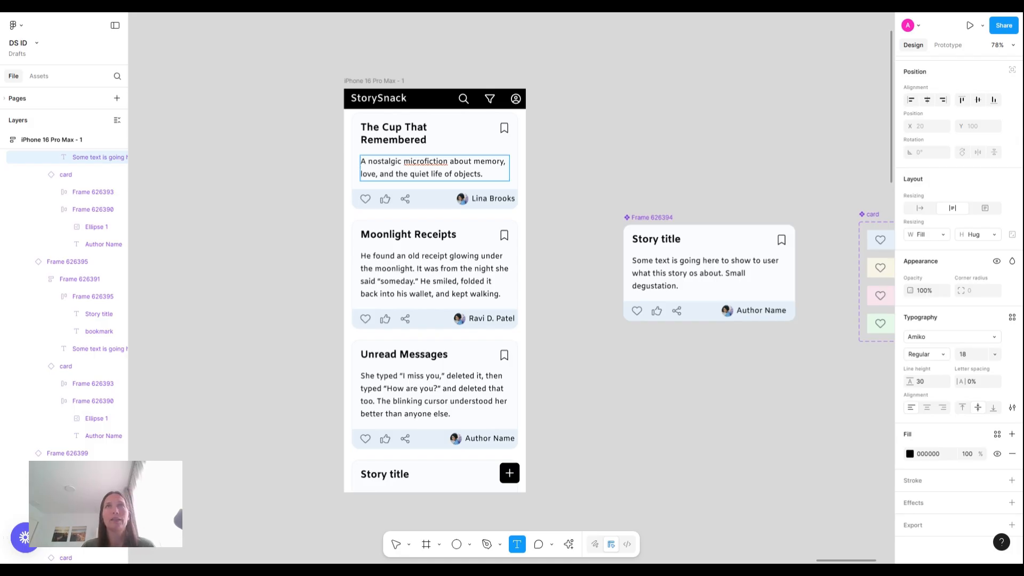
Step: Insert "sparkles" before the first card's description and set that word in Font Awesome 6 Pro to make it an icon
text(g)
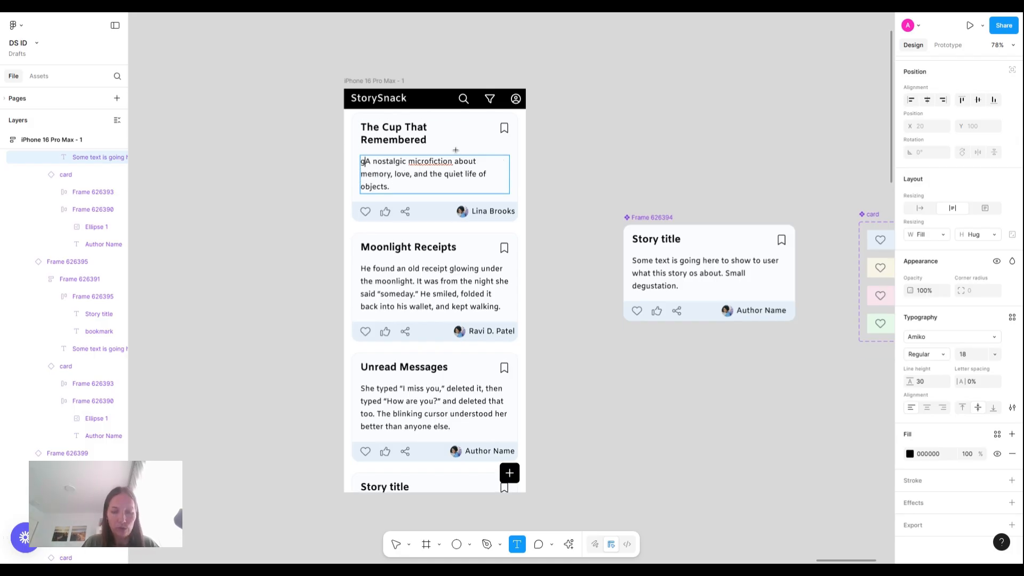
key(BackSpace)
text(spar)
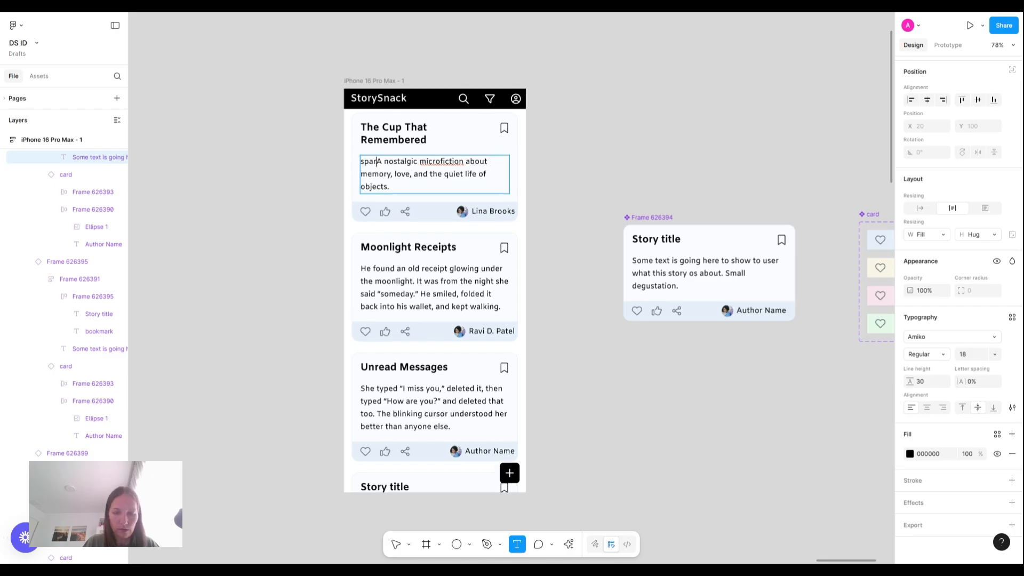
text(kles)
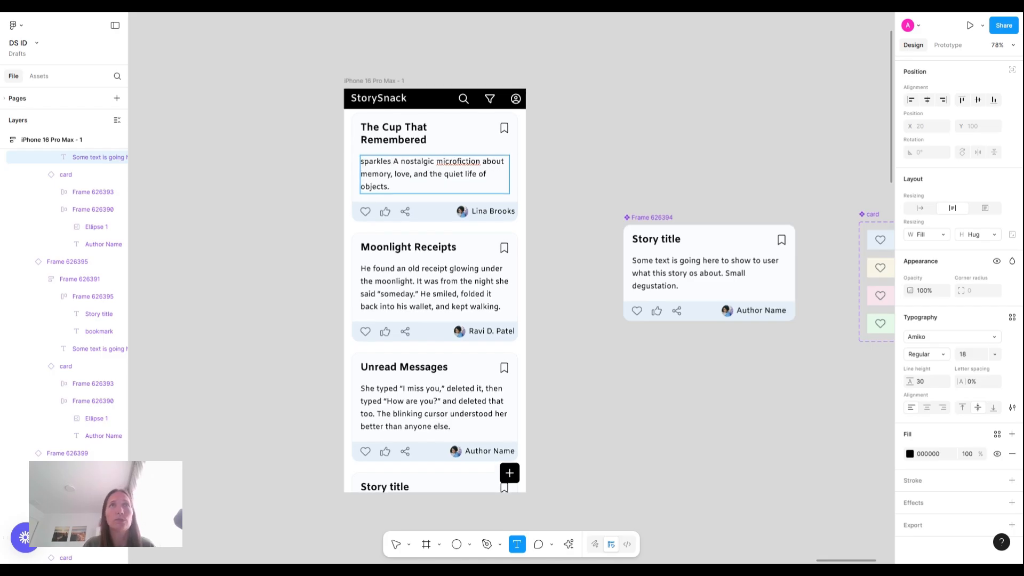
key(shift+Left)
key(shift+Left)
key(shift+Left)
key(shift+Left)
key(shift+Left)
key(shift+Left)
key(shift+Left)
key(shift+Left)
key(shift+Left)
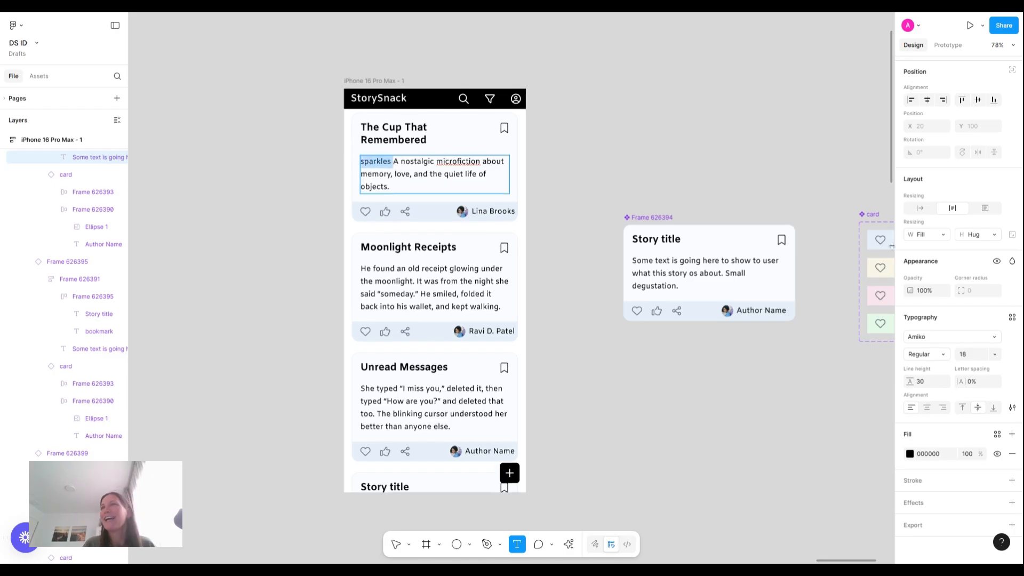
click(961, 336)
text(font)
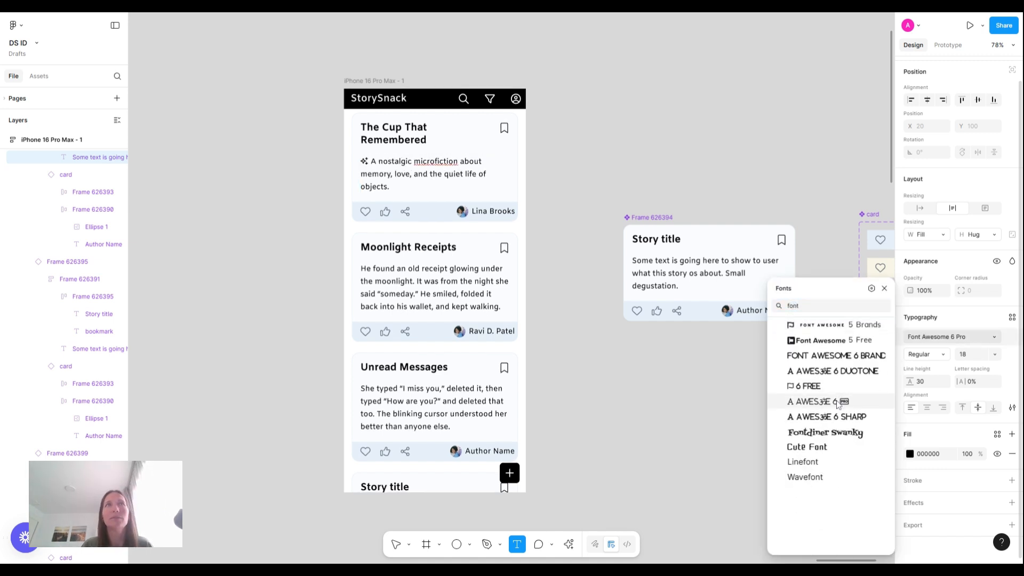
click(821, 400)
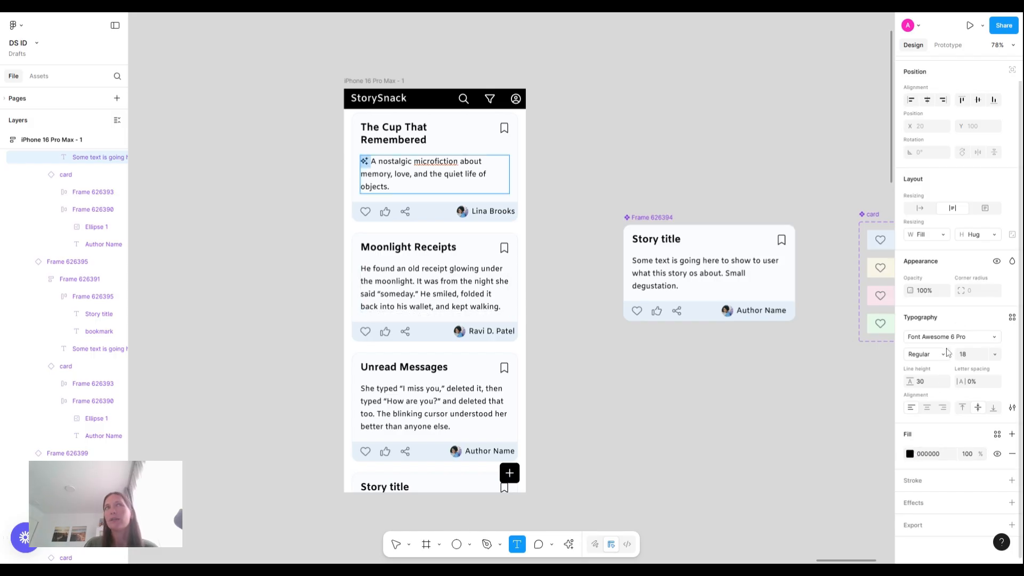
Step: Color the sparkles icon in the first card's description purple, fill B822F4
click(909, 454)
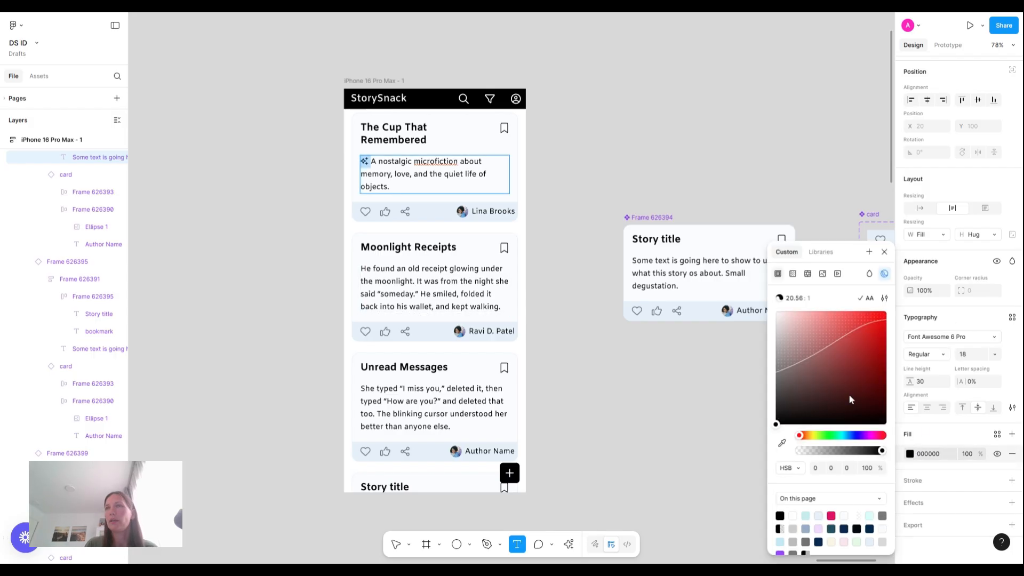
click(864, 435)
click(863, 329)
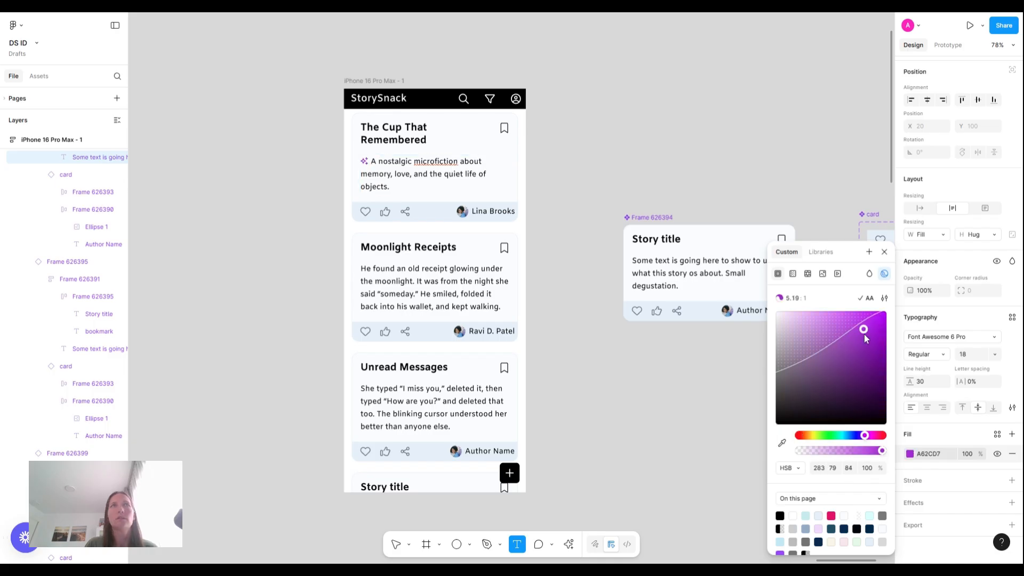
click(870, 316)
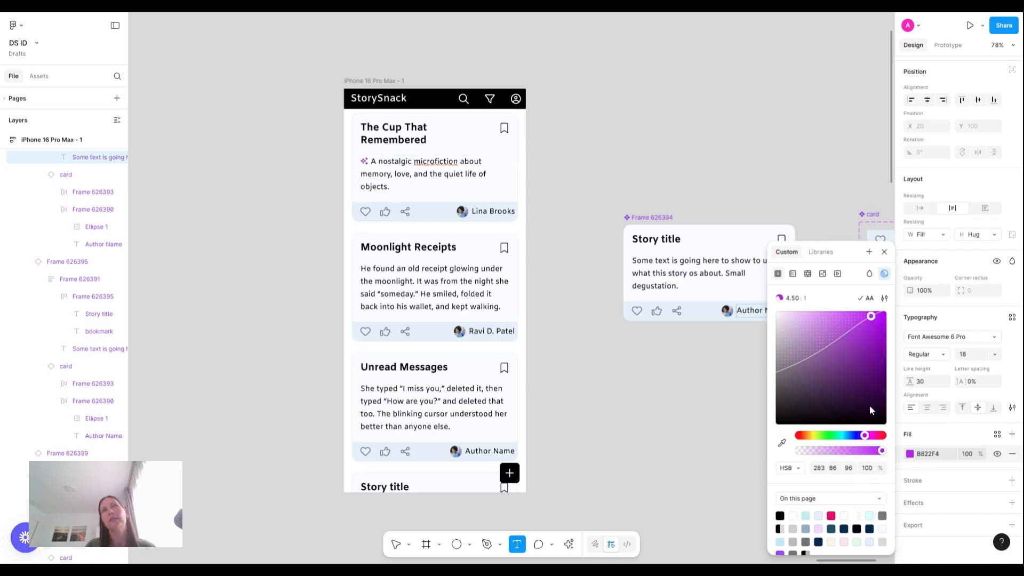
click(676, 127)
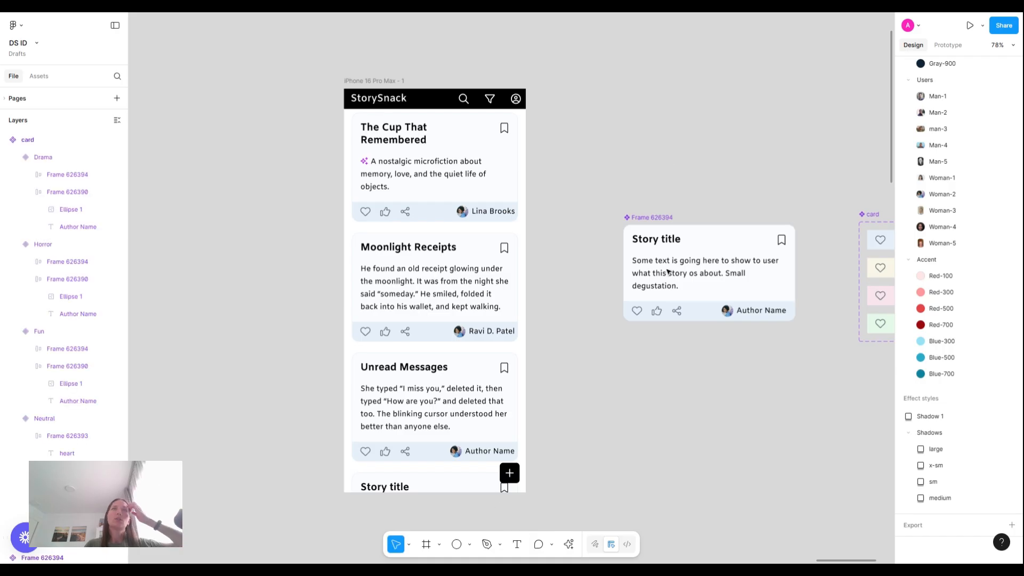
Step: Change the author avatar on the "Moonlight Receipts" card to the Users/Man-2 style
scroll(475, 198, down, 1)
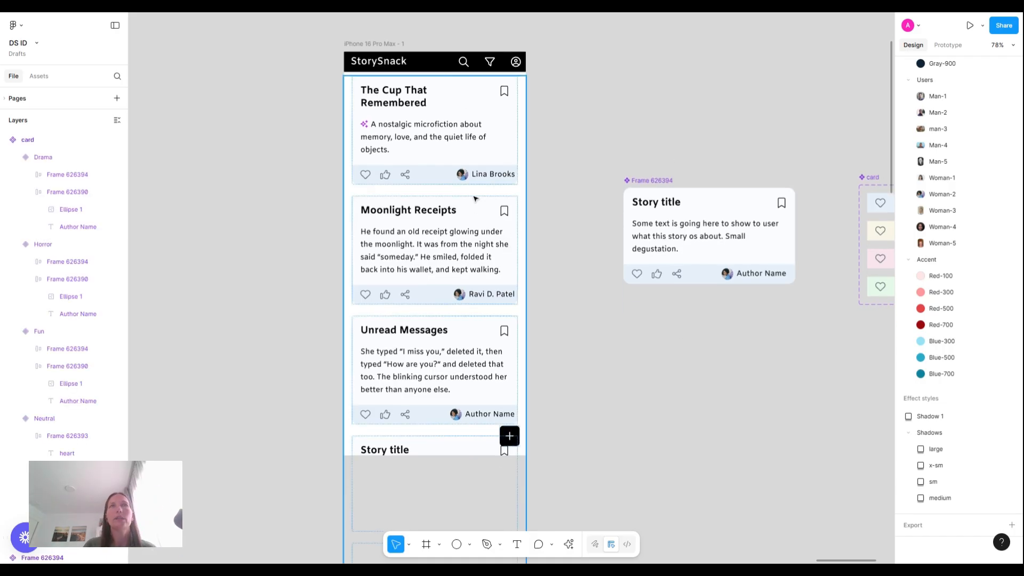
click(458, 297)
double_click(458, 297)
double_click(458, 297)
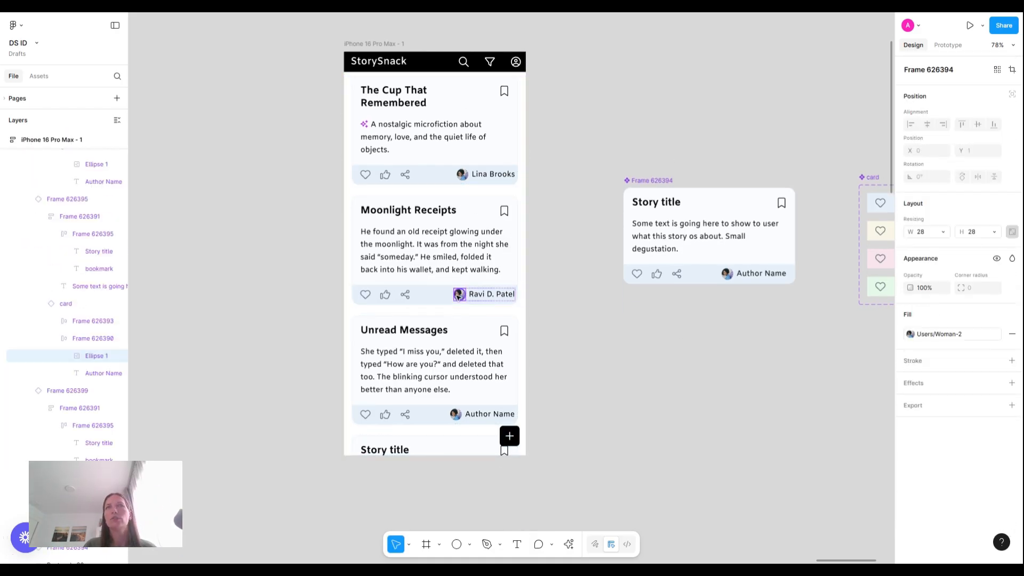
click(910, 334)
click(808, 409)
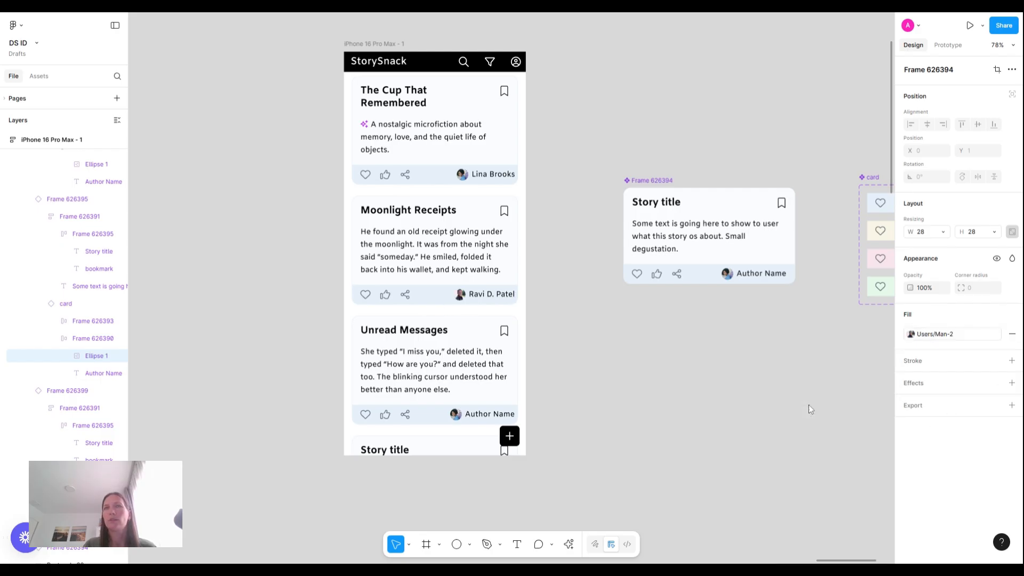
Step: Replace the Author Name placeholder on the "Unread Messages" card with the author's full name
double_click(460, 415)
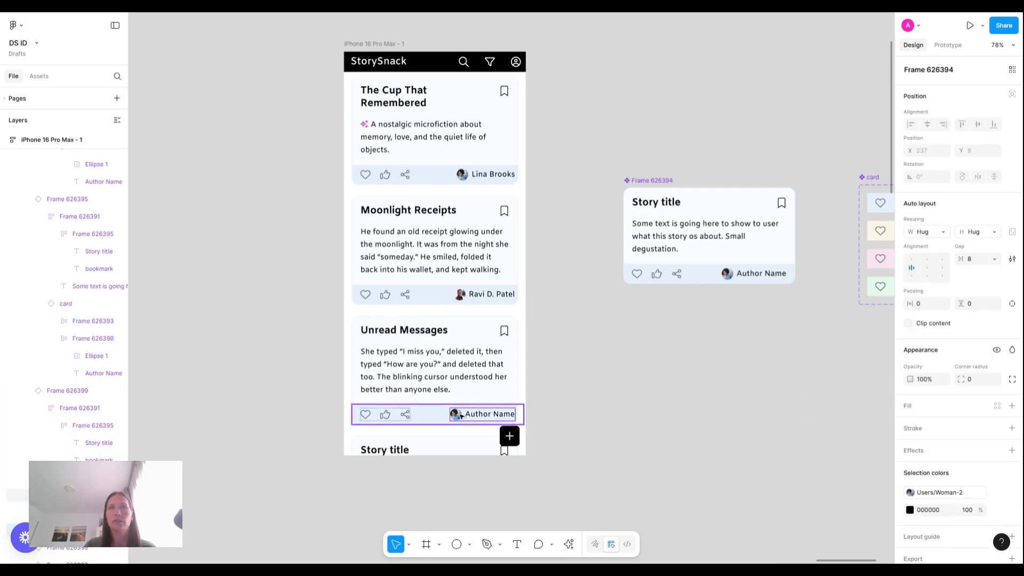
double_click(460, 415)
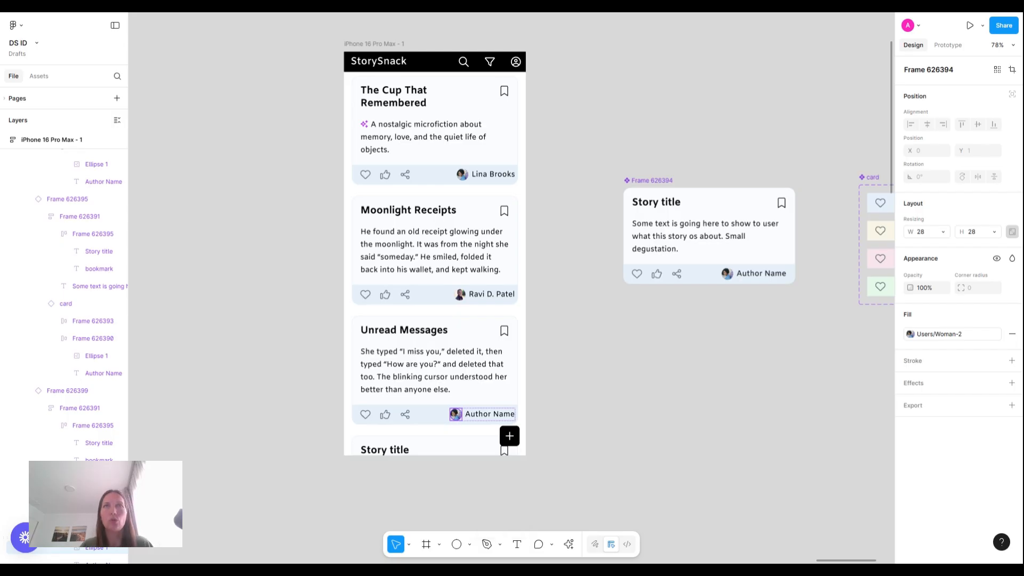
click(479, 419)
double_click(479, 418)
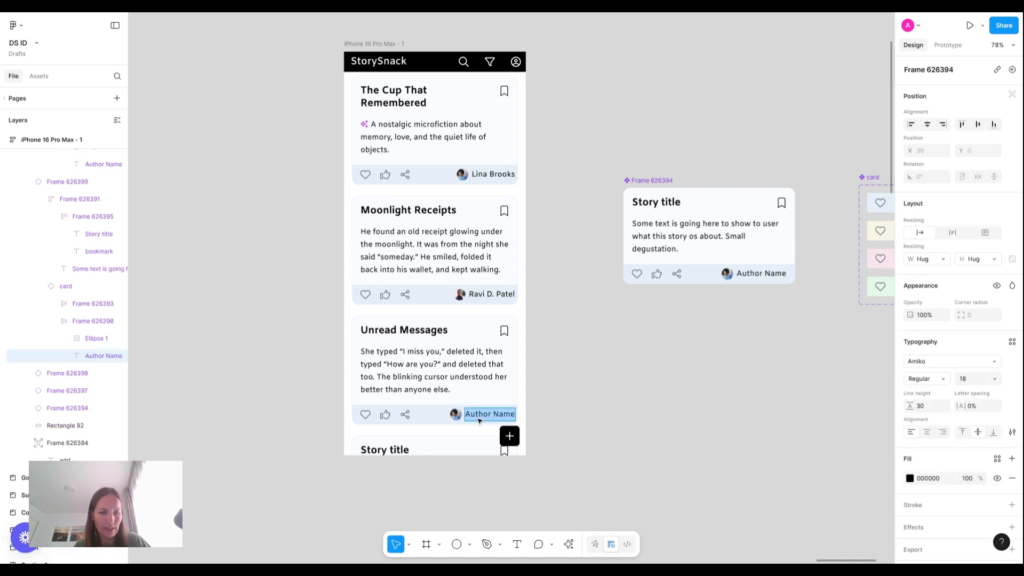
text(Mia Chen)
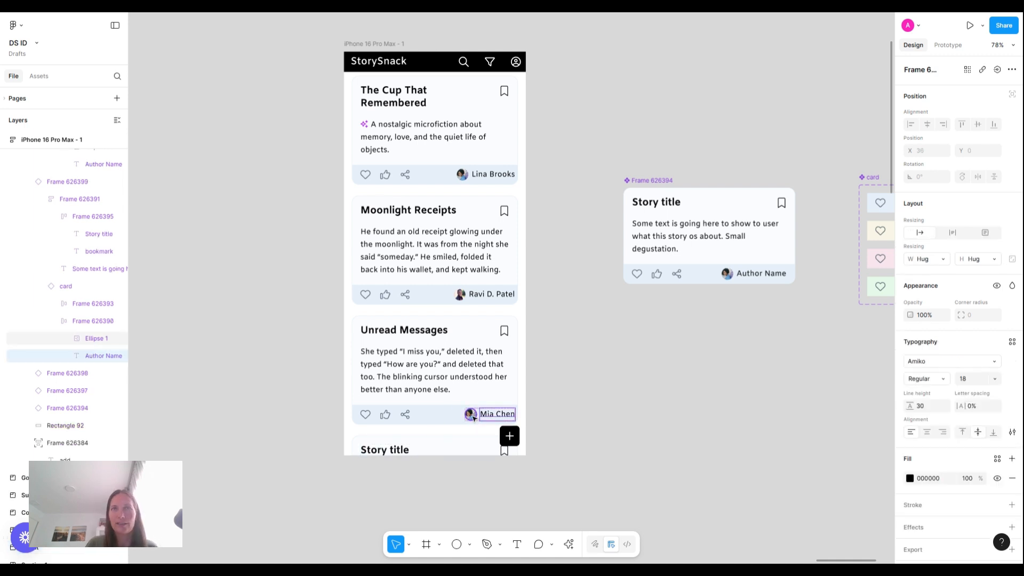
Step: Change the author avatar on the "Unread Messages" card to a different woman's photo from the Users styles
click(470, 415)
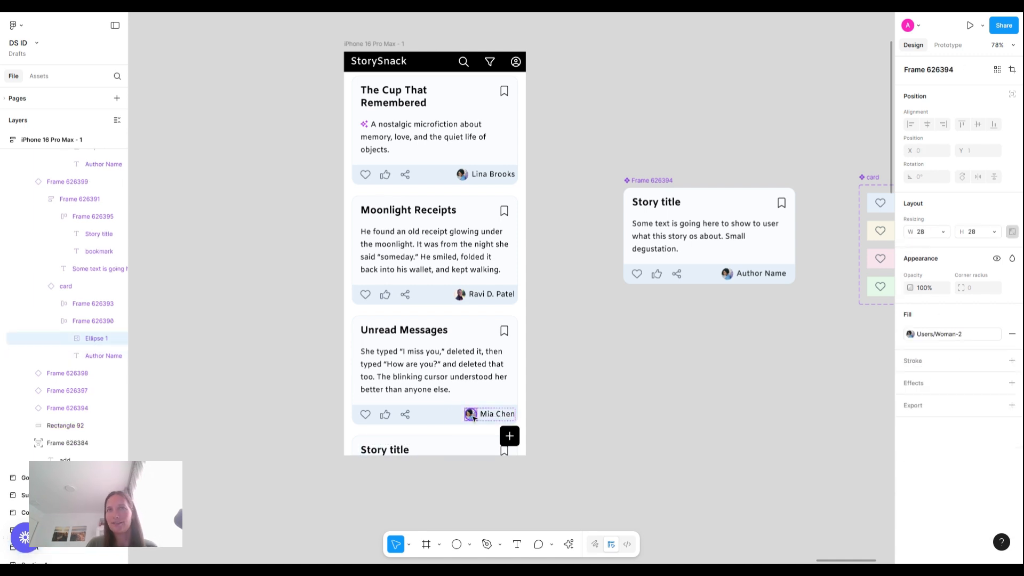
click(949, 334)
click(747, 541)
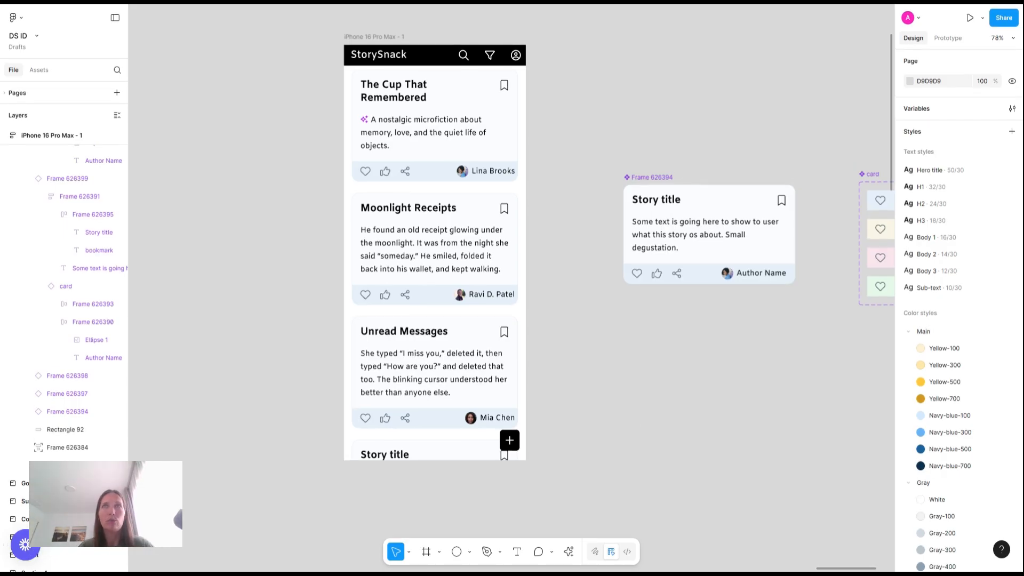
Step: Apply the Navy-blue-500 color style to the bookmark icon in the main story card component
click(785, 202)
click(784, 201)
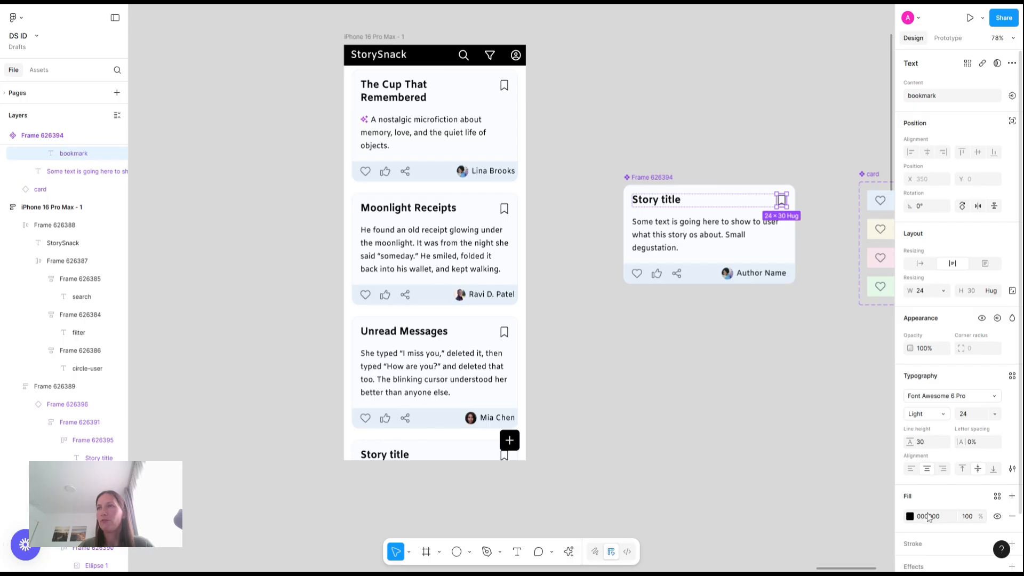
click(996, 497)
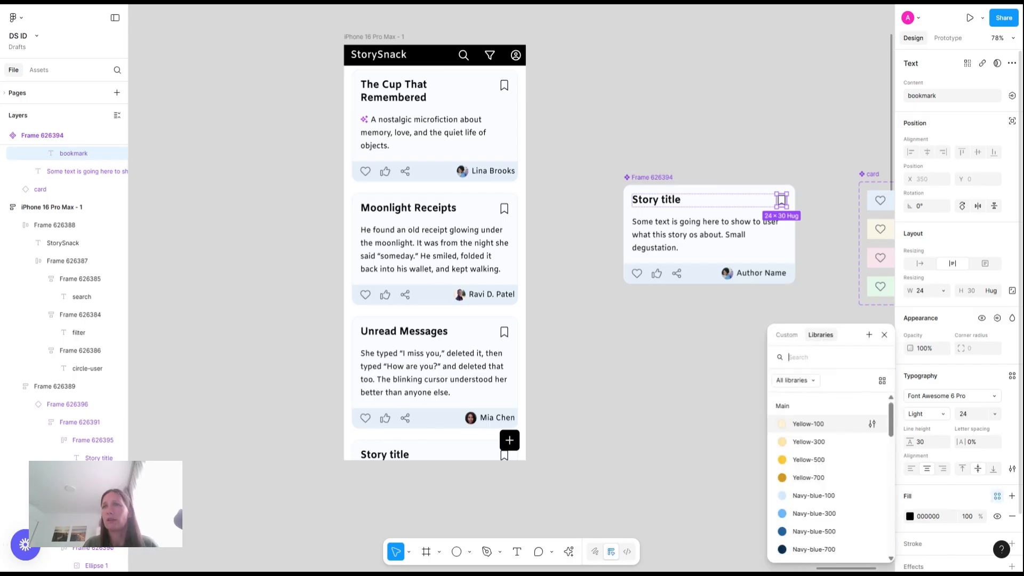
click(820, 531)
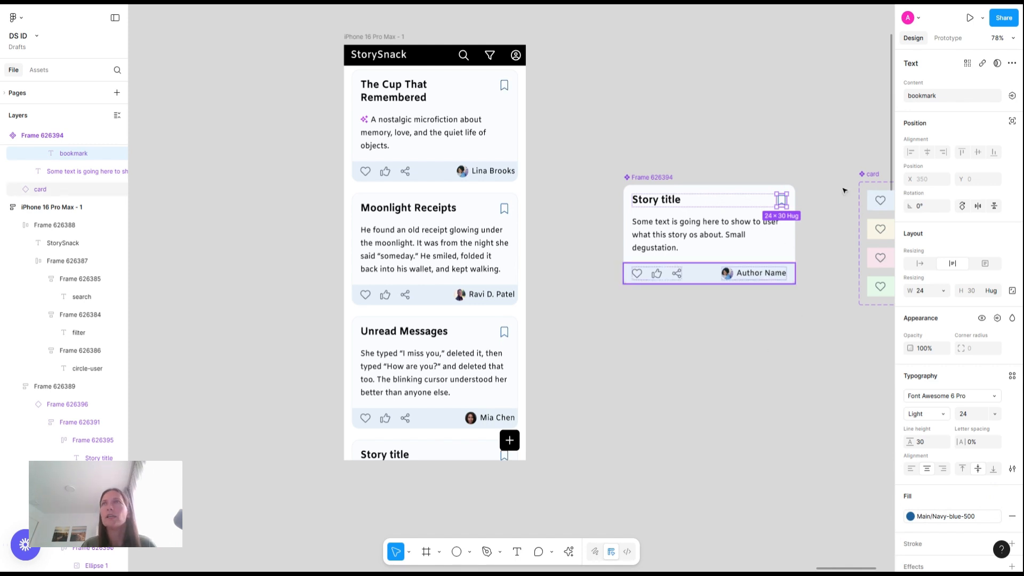
click(700, 189)
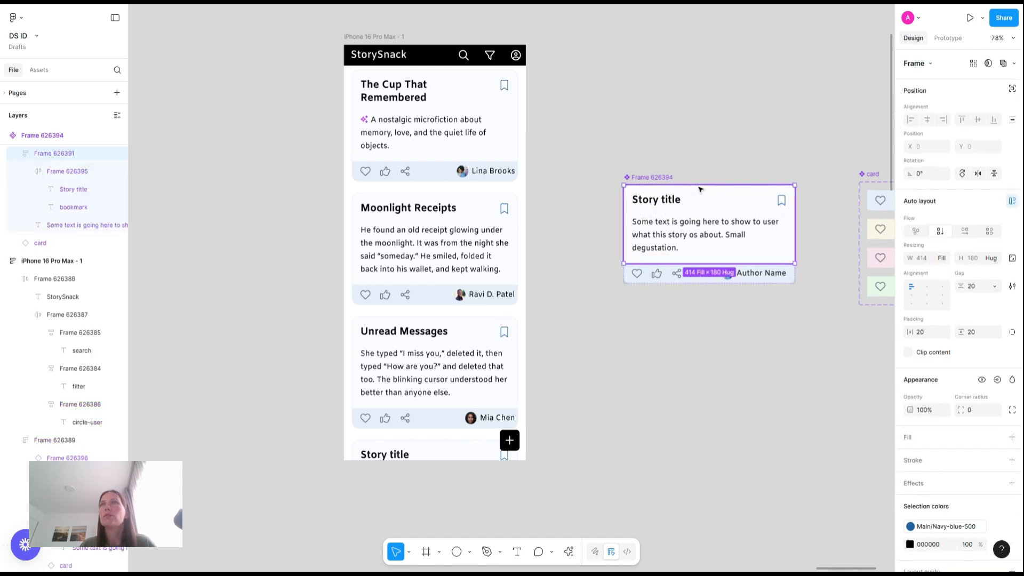
Step: Set the right padding of the text content frame in the main story card component to 12
click(1012, 332)
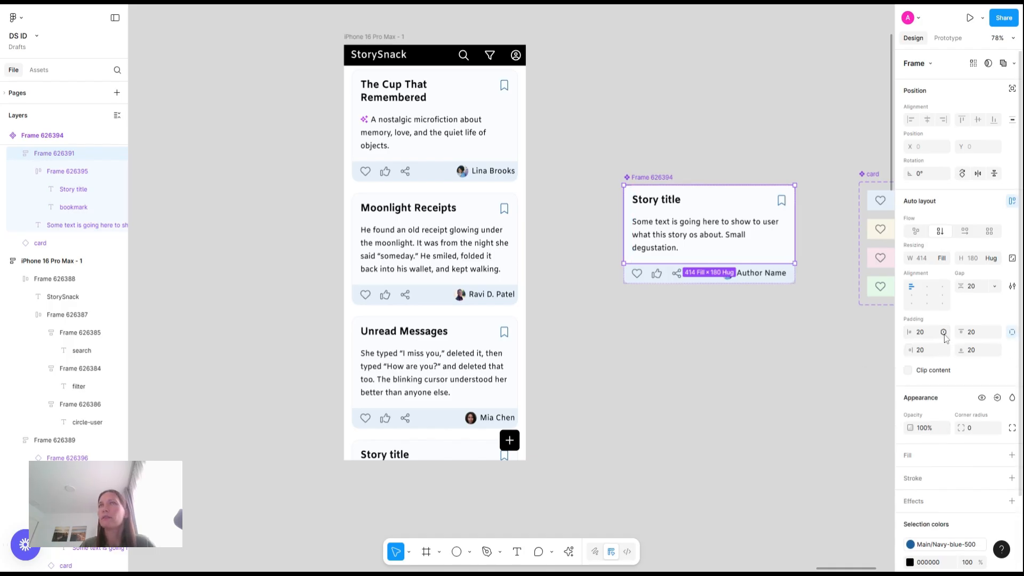
click(920, 352)
text(12)
key(Return)
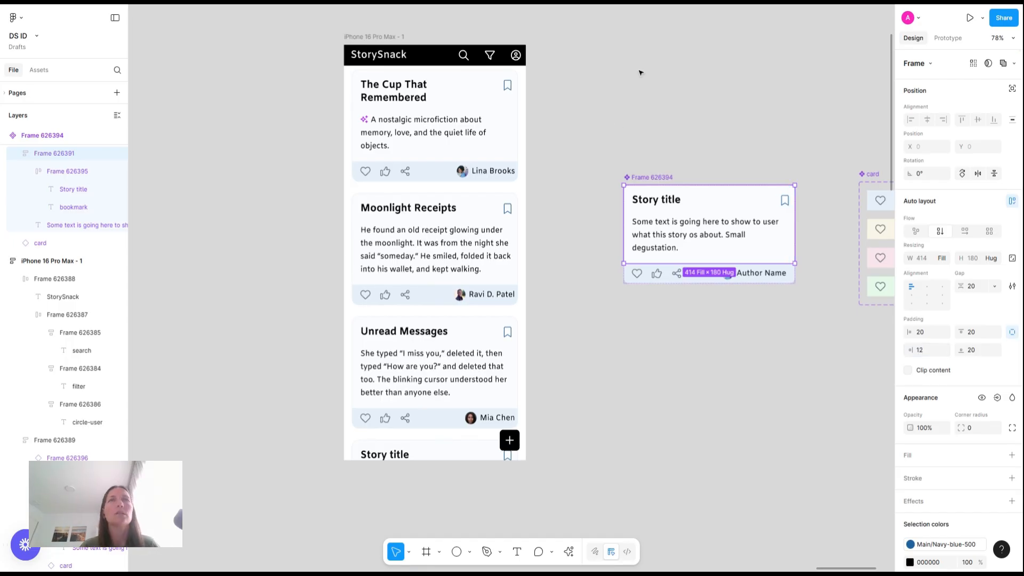
click(653, 88)
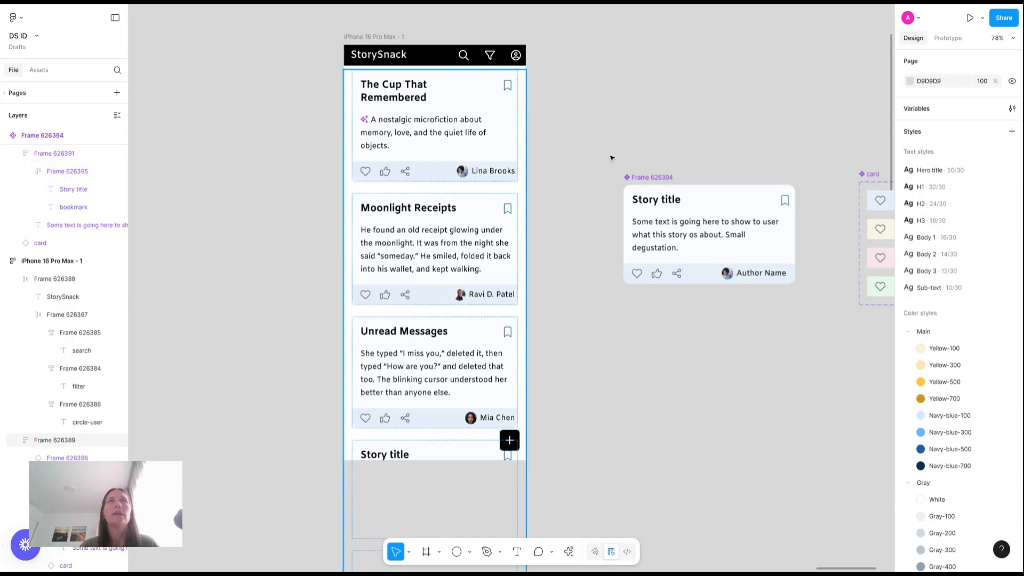
scroll(660, 135, down, 5)
scroll(660, 132, up, 6)
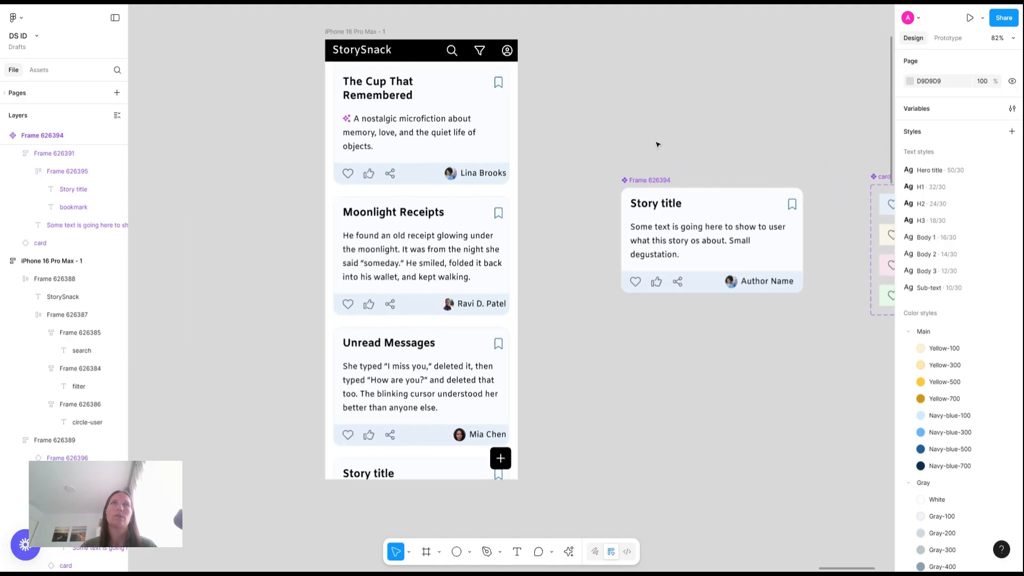
Step: Set the vertical gap between the title row and the description in the main story card component to 12
click(682, 220)
click(682, 216)
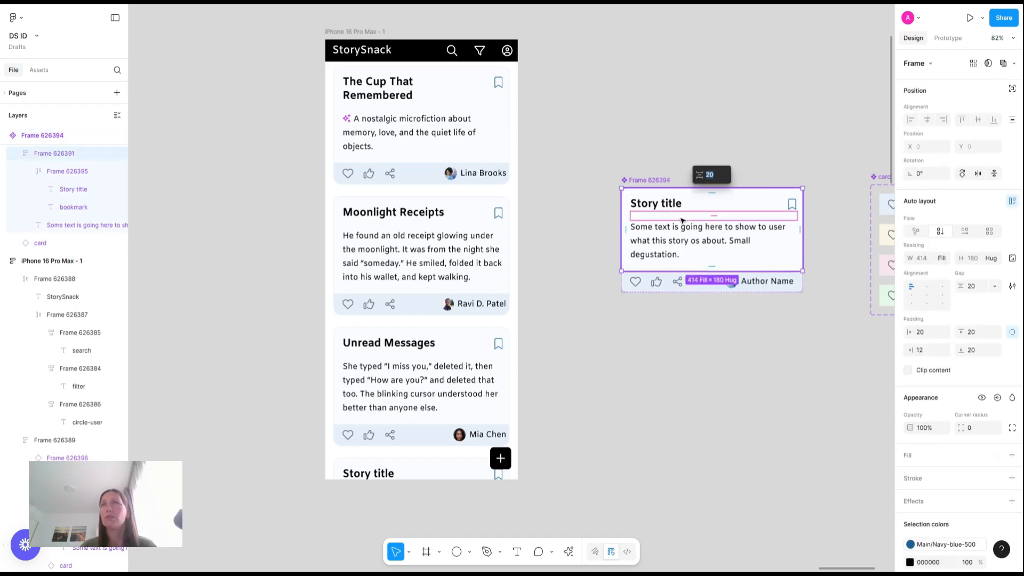
key(Return)
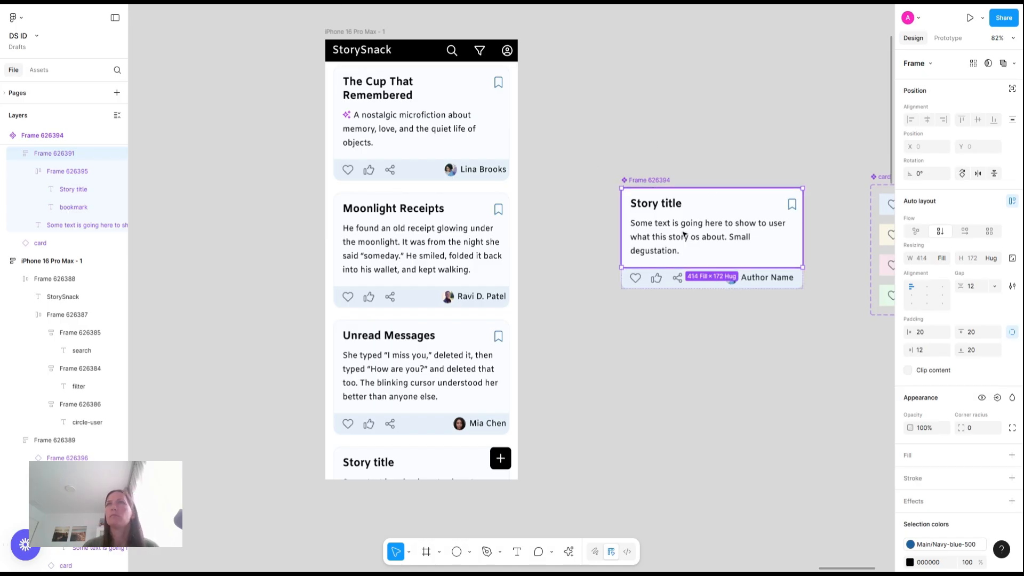
click(684, 235)
double_click(684, 235)
key(Escape)
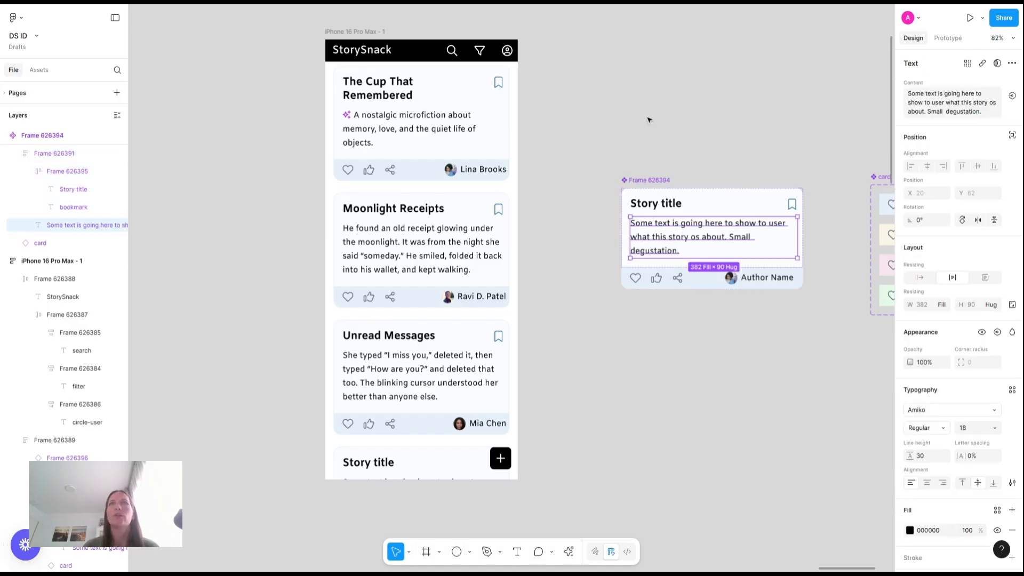
key(Escape)
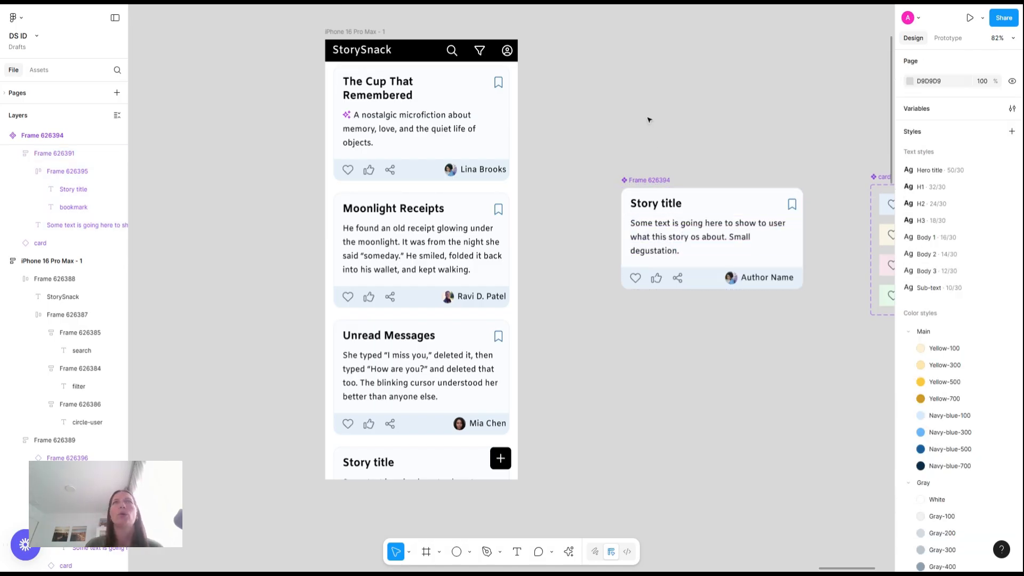
click(467, 187)
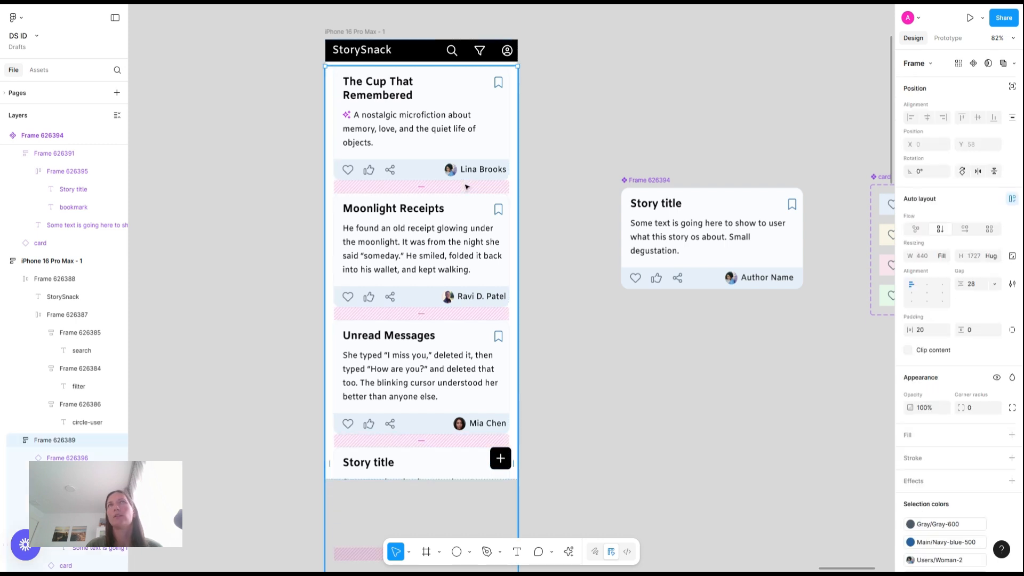
click(420, 187)
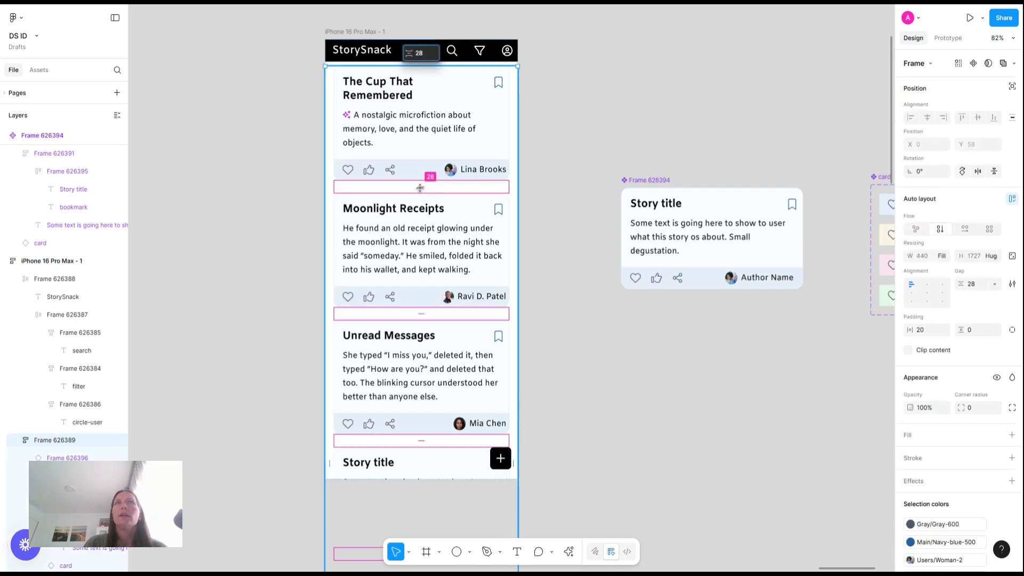
key(Up)
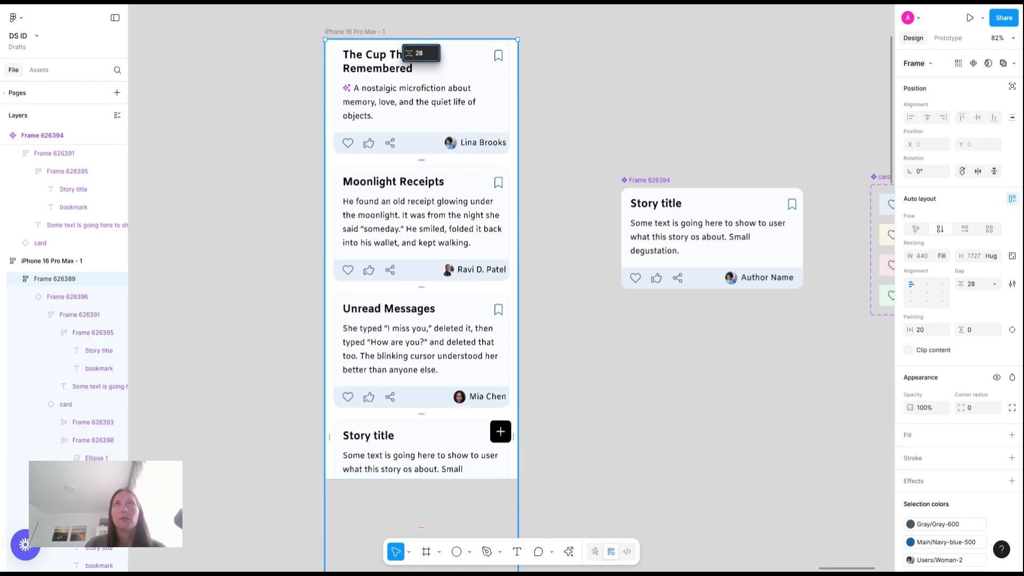
key(ctrl+z)
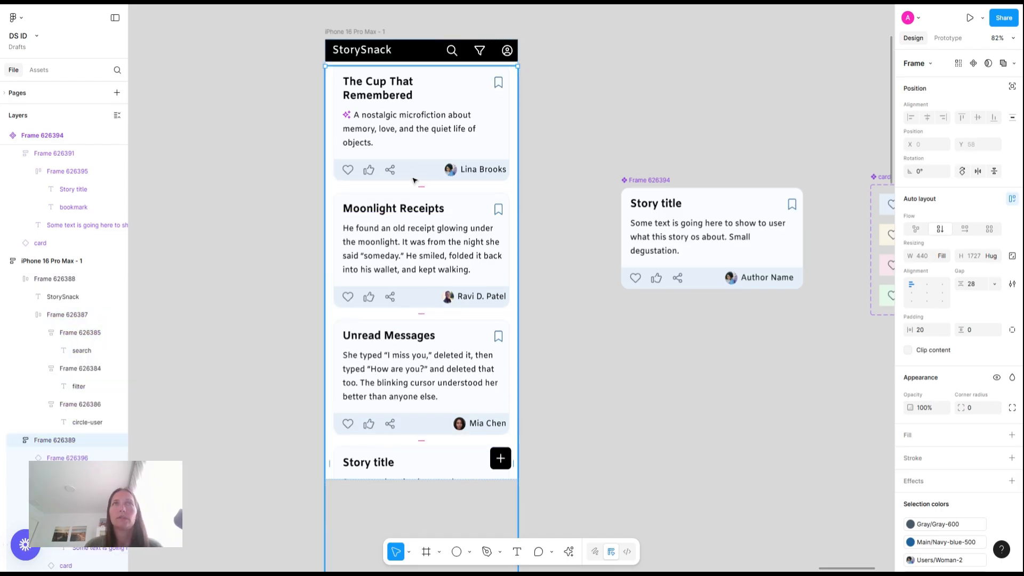
Step: Set the vertical gap between the story cards in the phone screen's list to 32
click(421, 187)
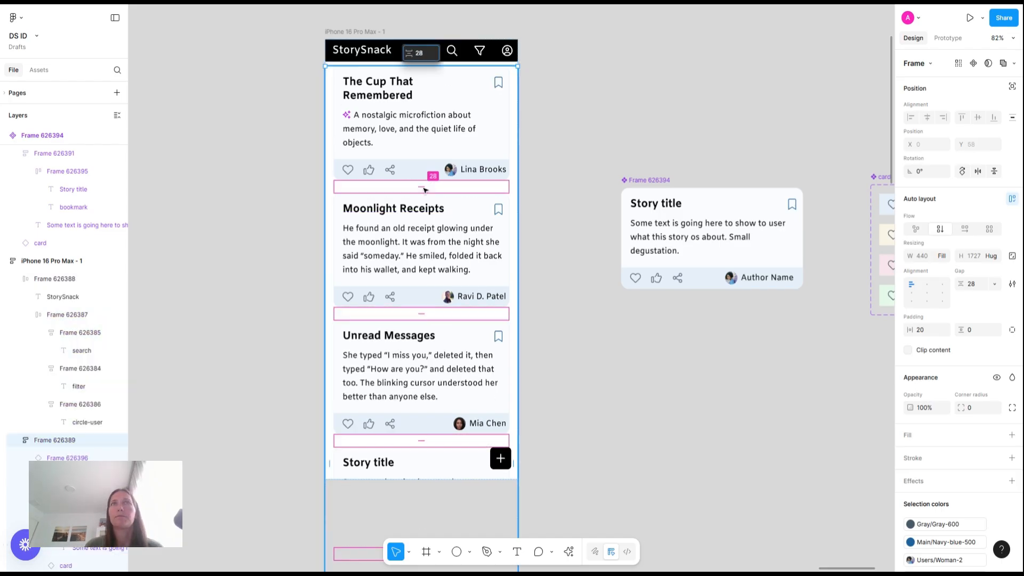
text(32)
key(Return)
click(418, 57)
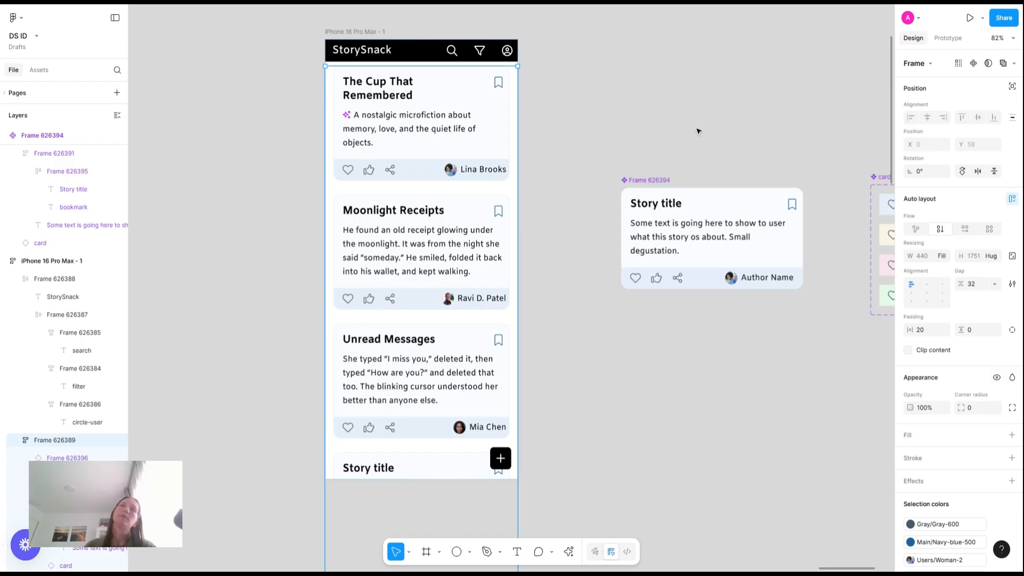
scroll(607, 82, down, 3)
scroll(606, 82, up, 3)
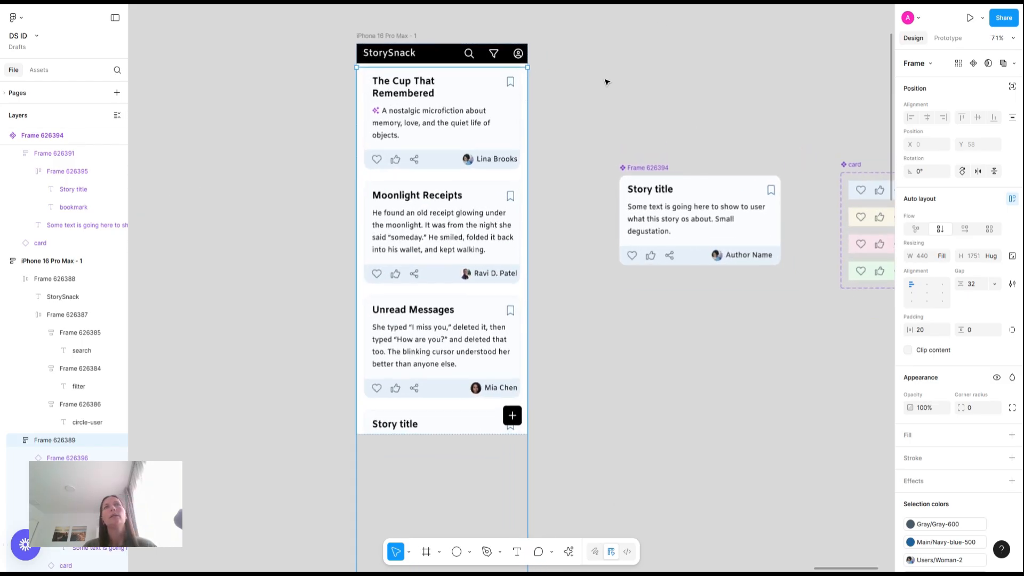
Step: Set the font size of the "Story title" text in the main story card component to 20
click(660, 216)
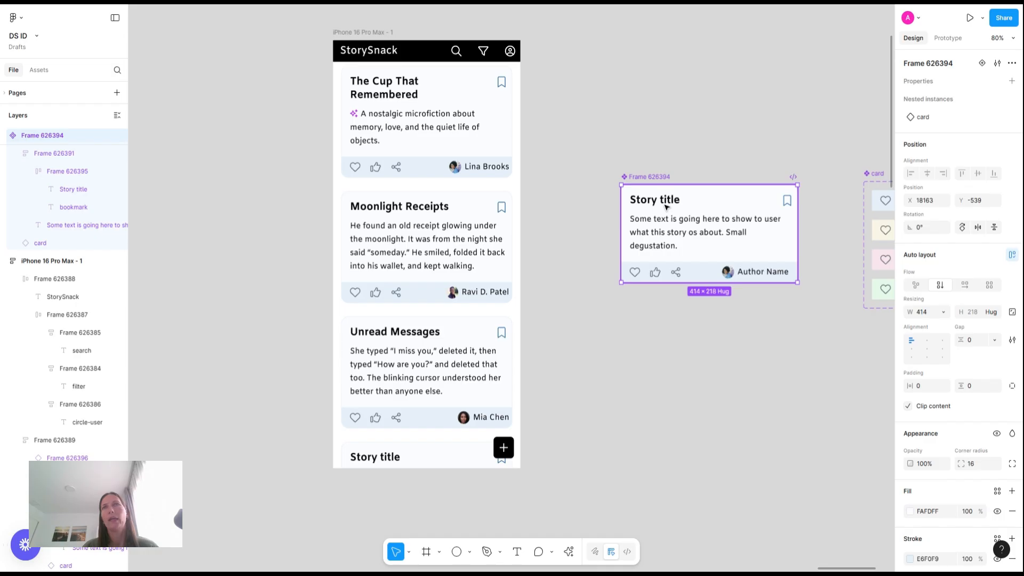
double_click(655, 200)
key(Return)
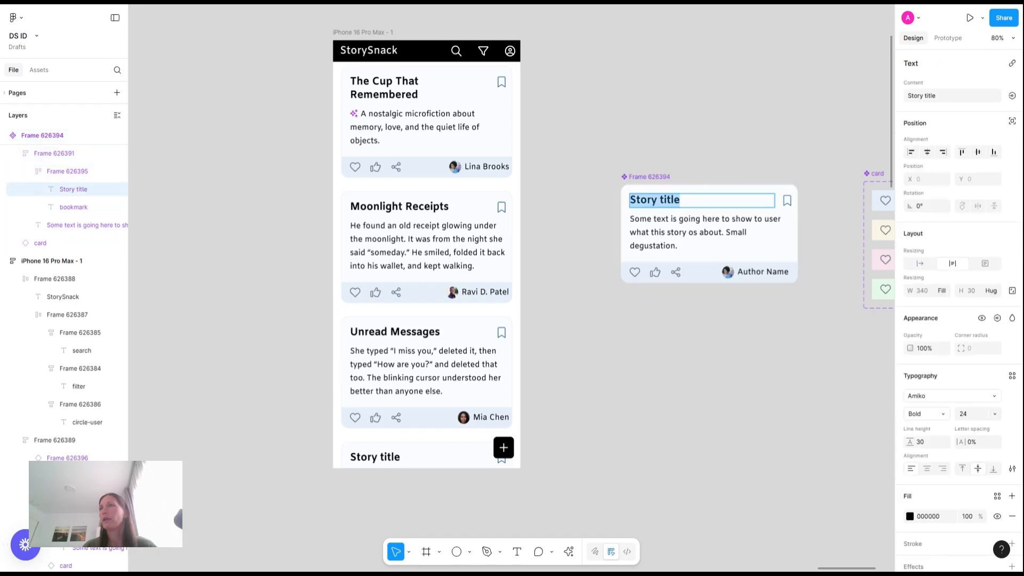
click(970, 417)
key(Return)
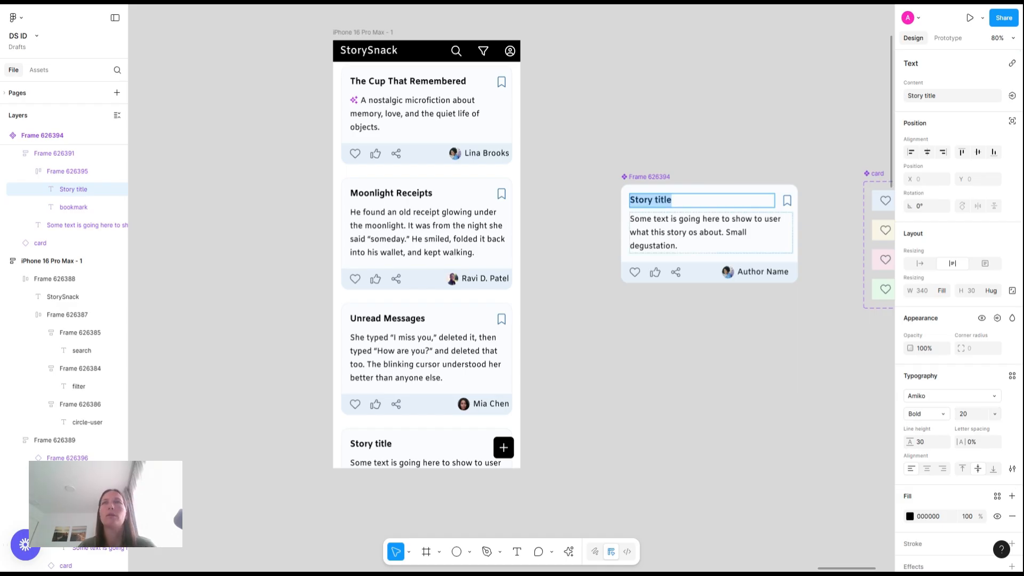
scroll(646, 389, down, 5)
scroll(640, 397, up, 5)
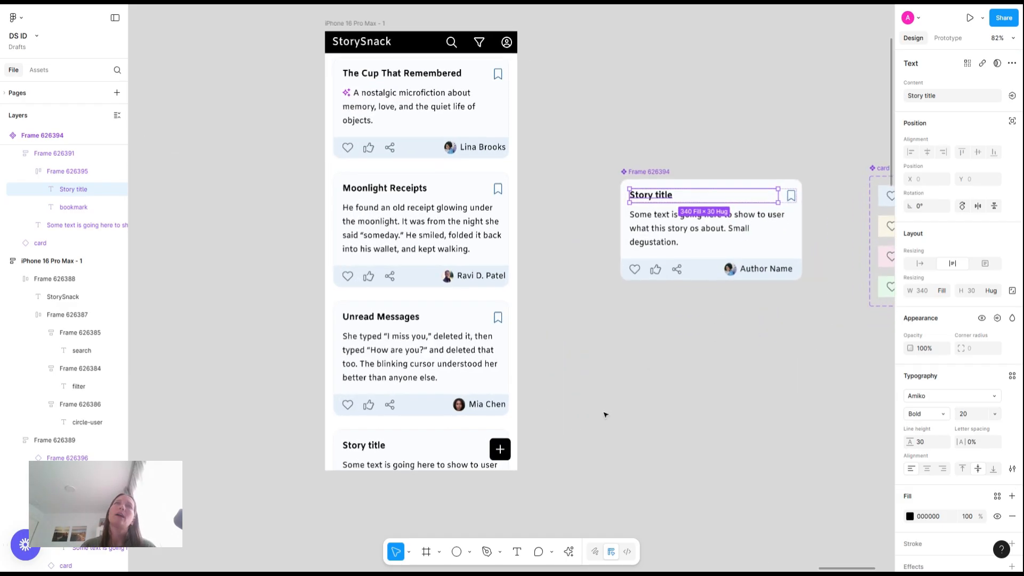
click(660, 181)
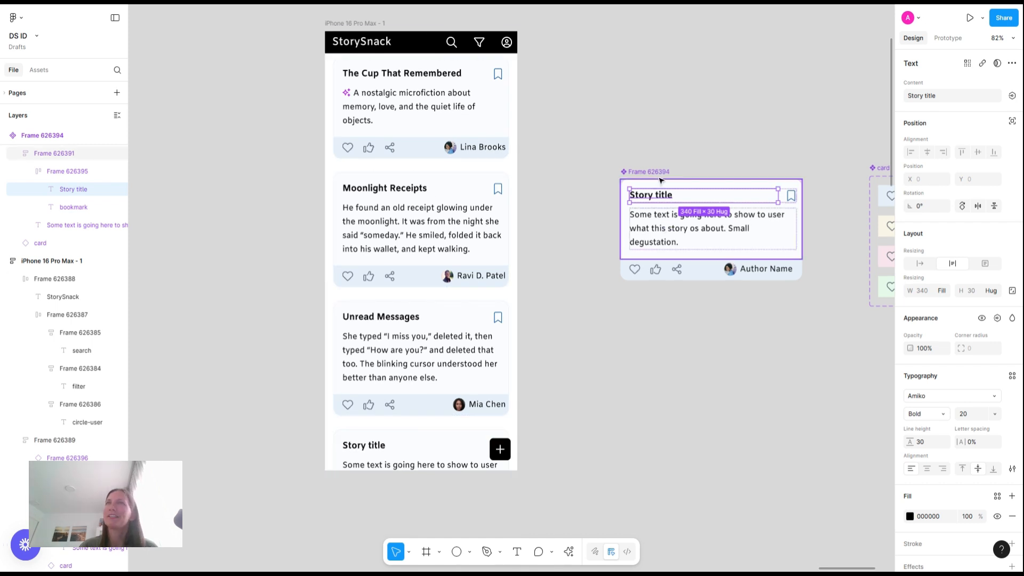
click(652, 171)
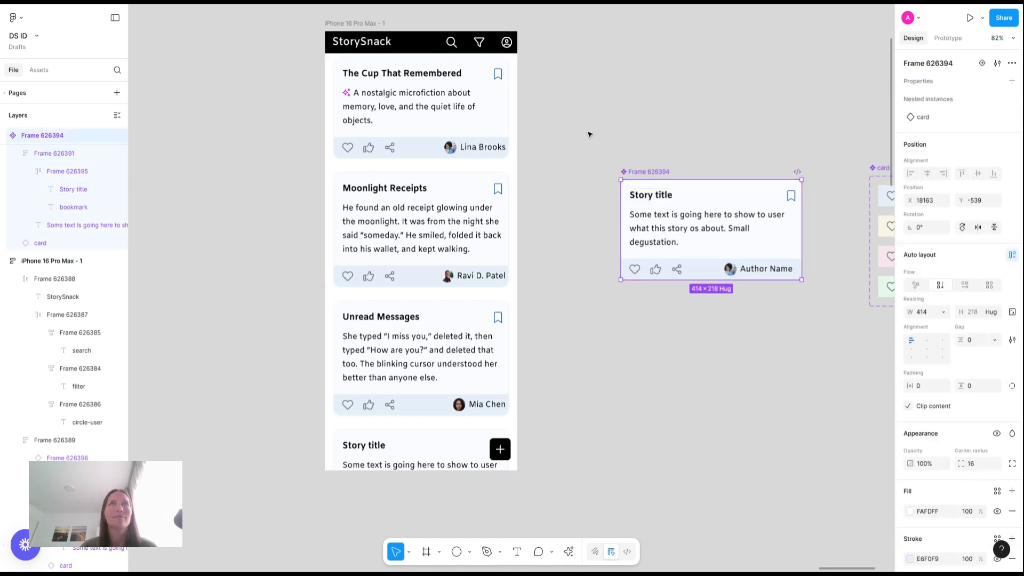
click(589, 133)
Step: Apply the Navy-blue-500 color style to the fill of the phone screen's StorySnack header bar
scroll(589, 133, up, 3)
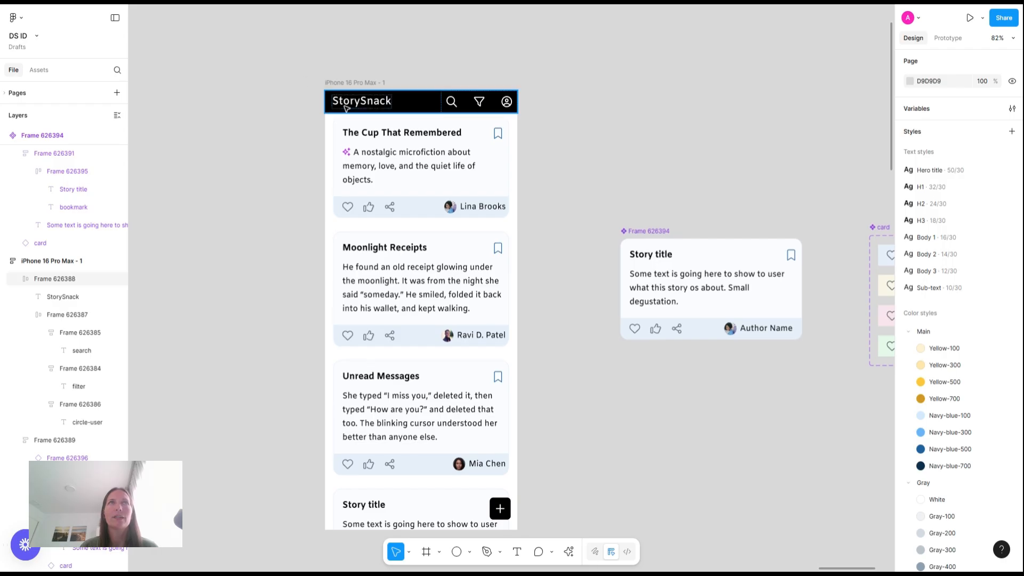
click(428, 111)
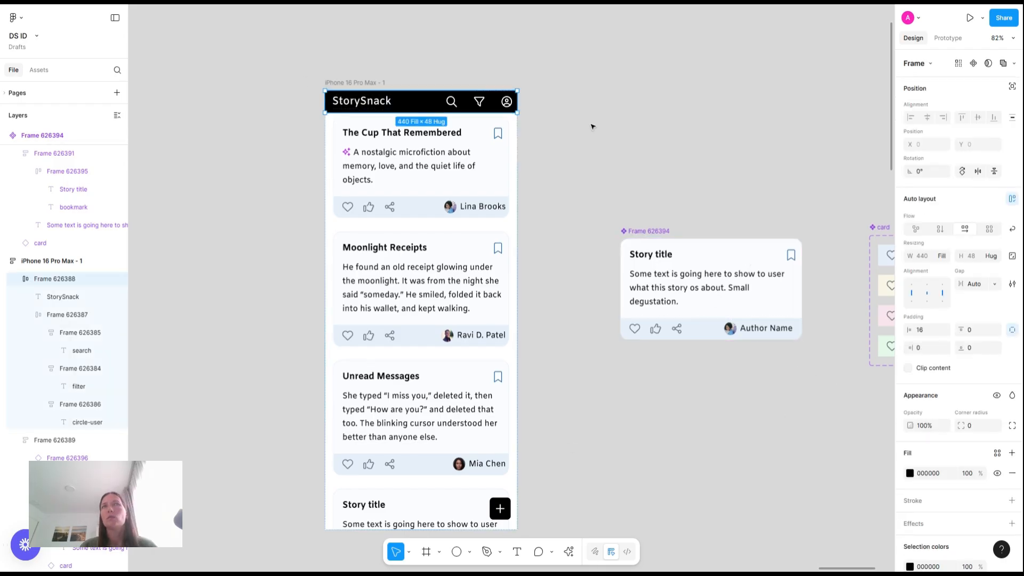
click(909, 473)
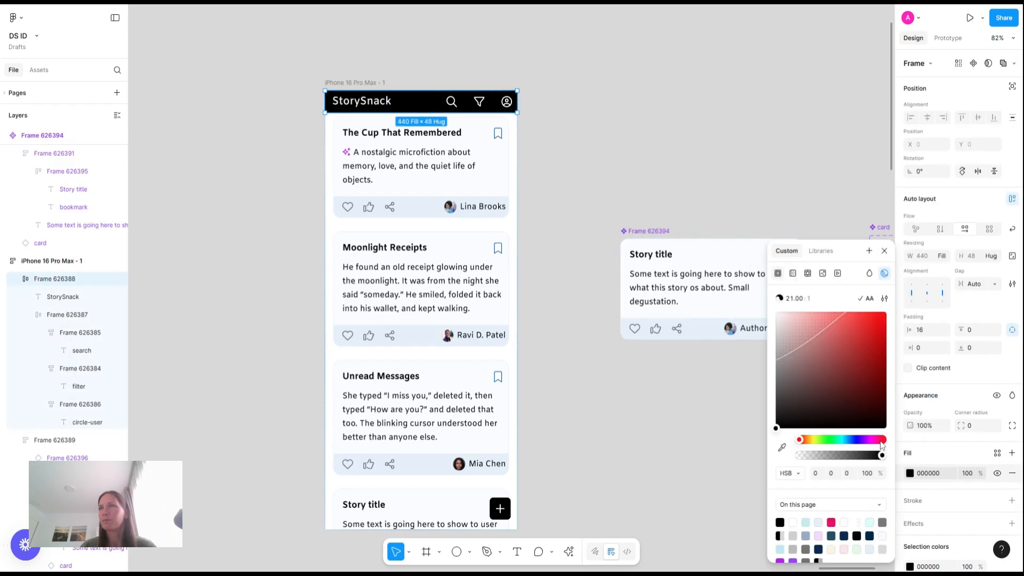
click(860, 446)
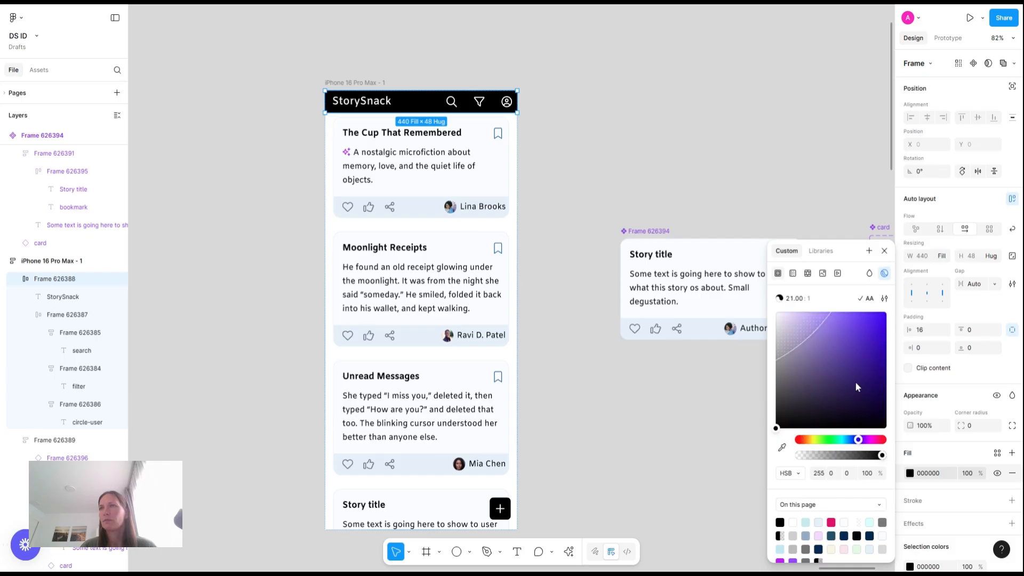
click(997, 453)
scroll(788, 493, down, 2)
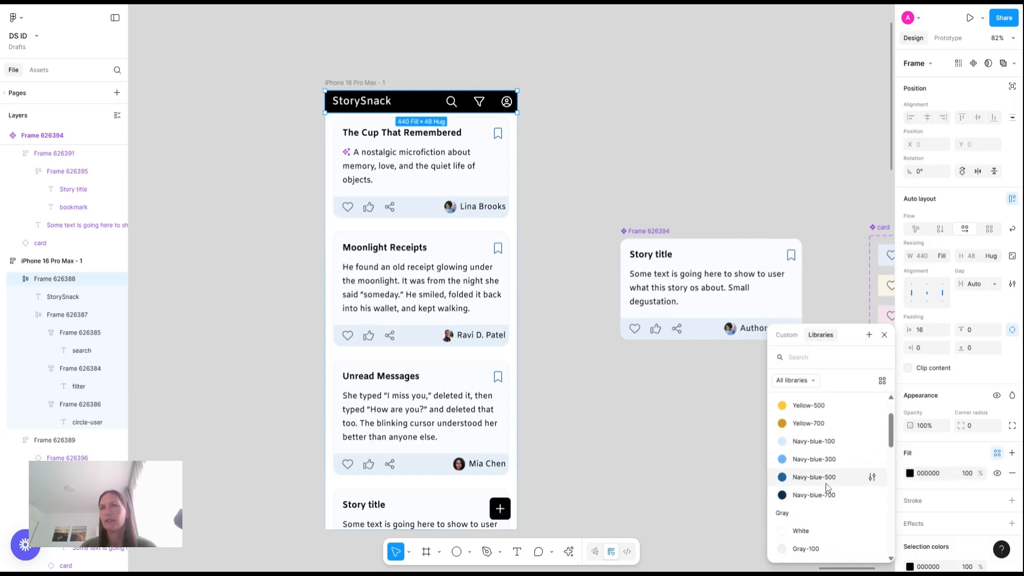
click(826, 487)
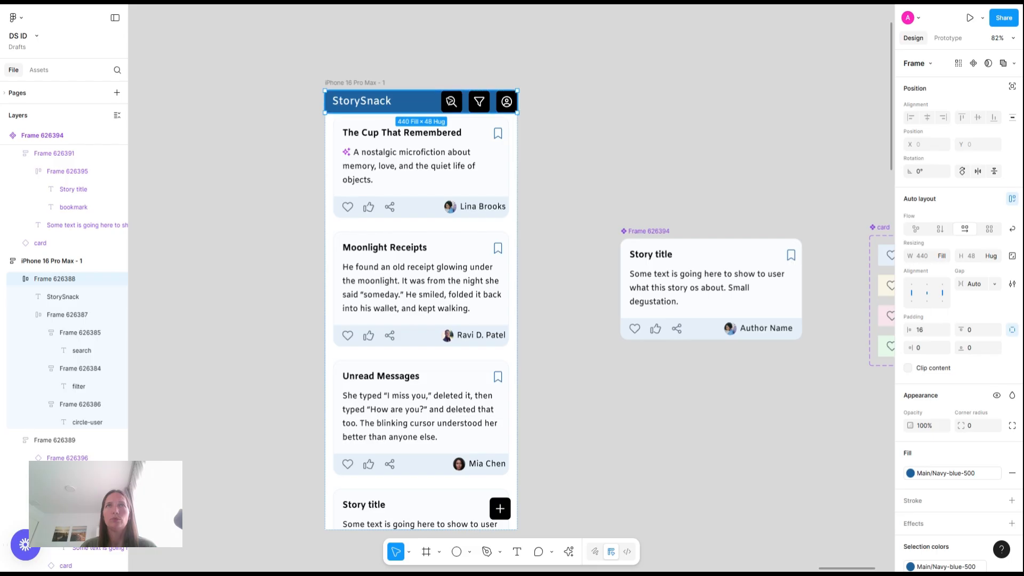
Step: Replace the black background of the search, filter and profile icons in the header with the Navy-blue-700 color style
click(479, 104)
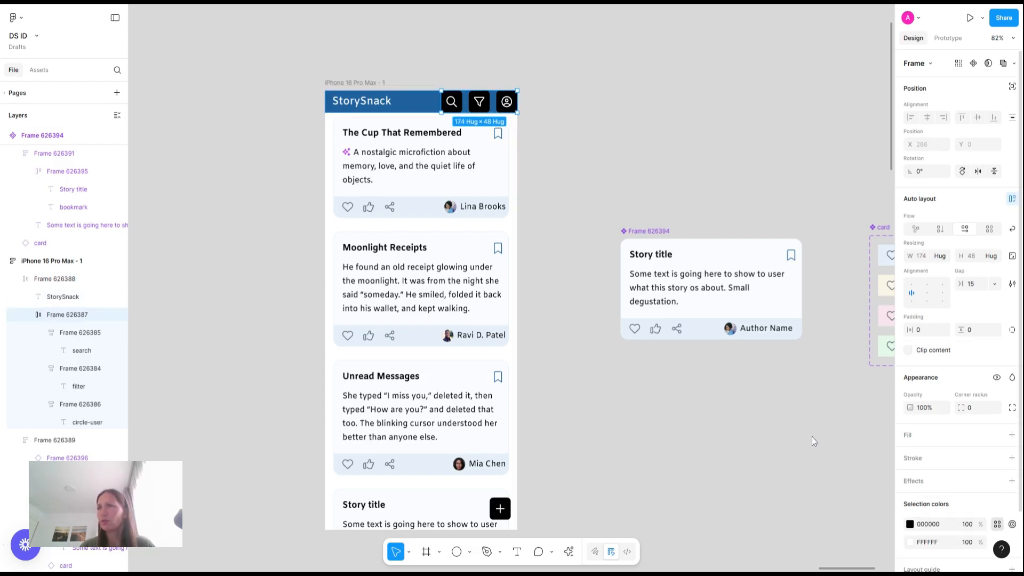
click(910, 524)
click(813, 549)
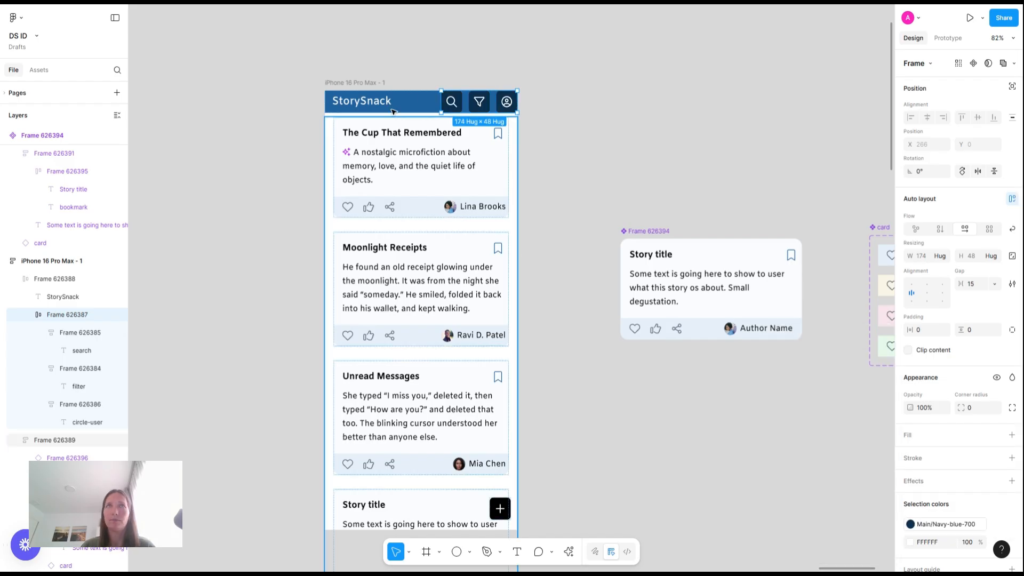
Step: Apply the Navy-blue-700 color style to the fill of the StorySnack header bar
click(425, 110)
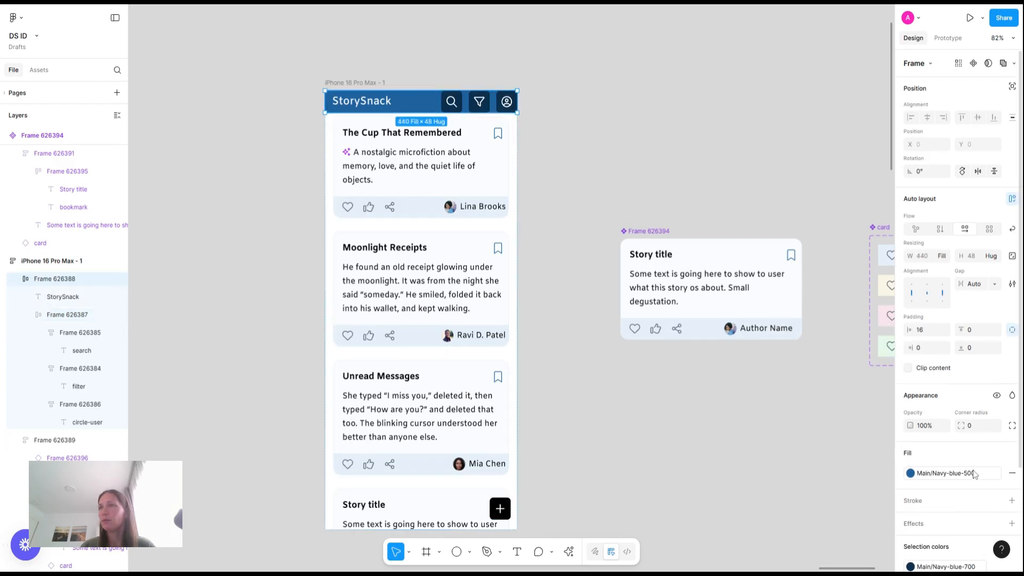
click(942, 473)
click(811, 506)
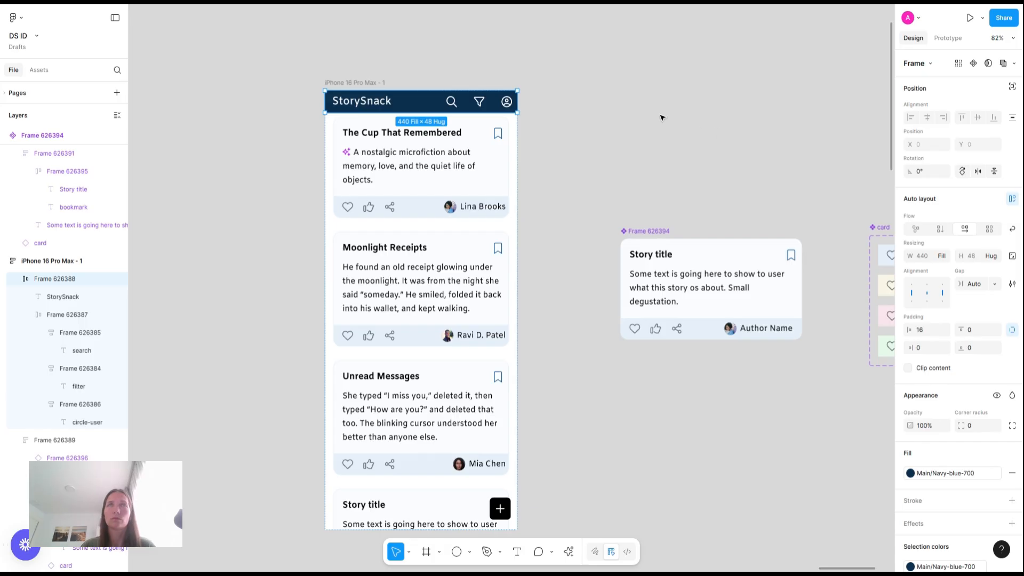
click(661, 118)
scroll(661, 117, down, 2)
scroll(661, 117, left, 1)
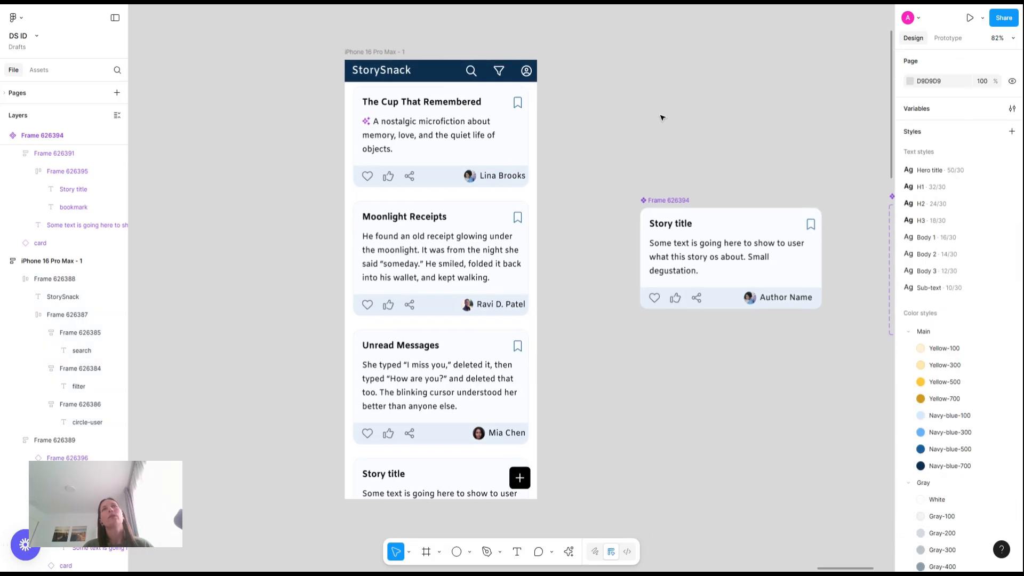
Step: Set the vertical padding of the StorySnack header bar to 8
click(453, 74)
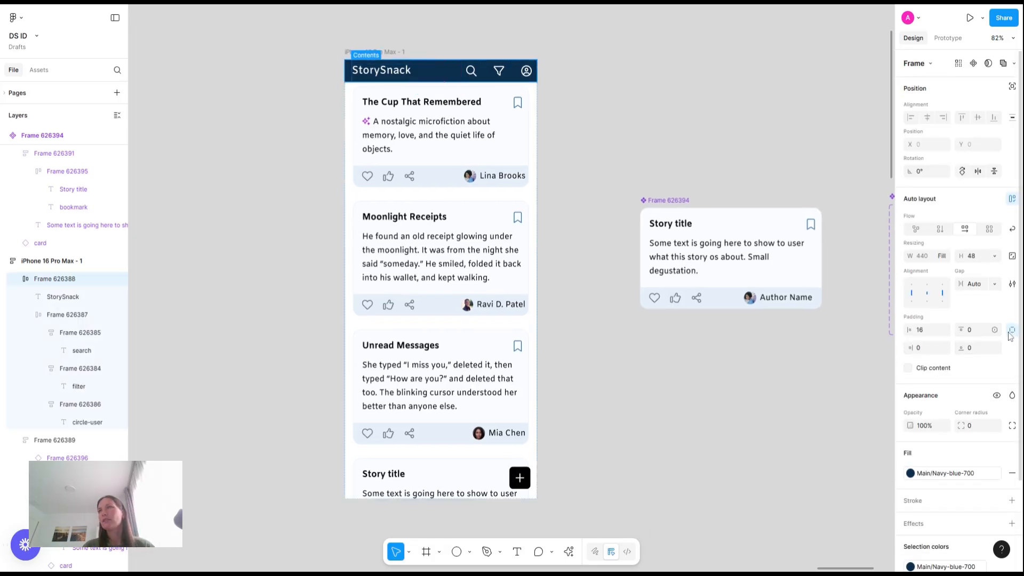
click(1011, 330)
click(977, 330)
text(8)
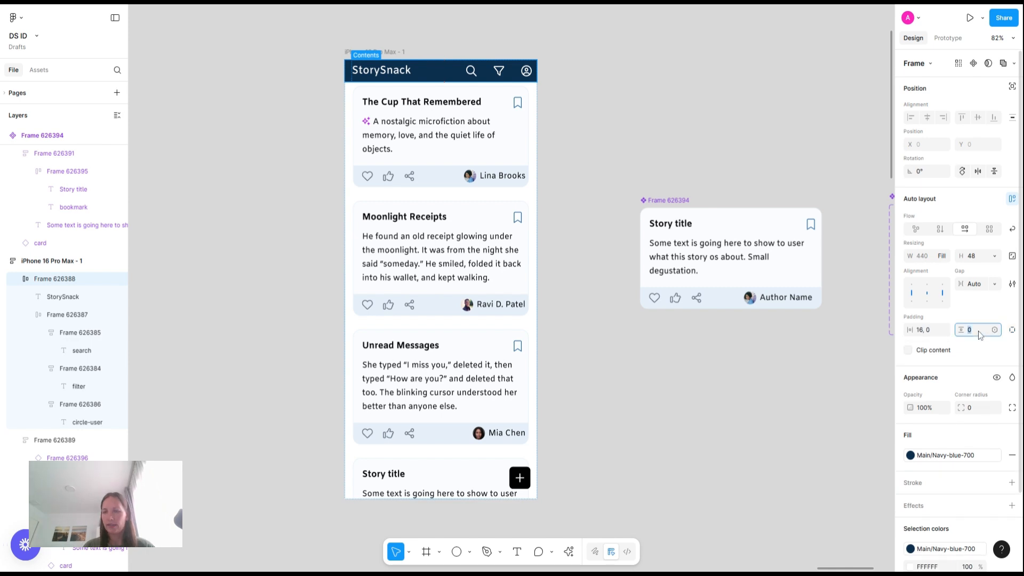
key(Return)
click(646, 91)
scroll(647, 91, down, 4)
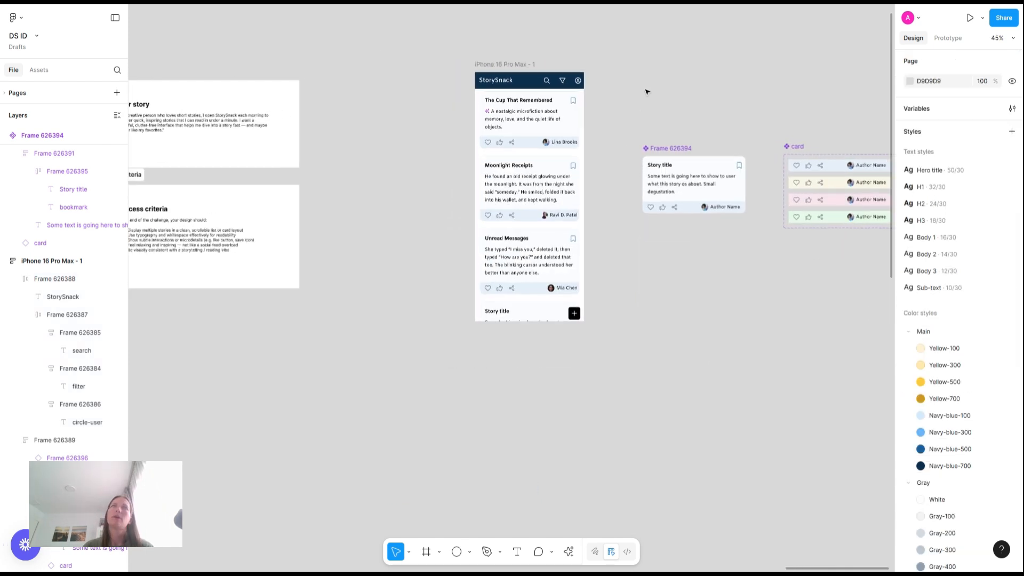
Step: Set the line height of the story description text in the main card component to Auto
scroll(646, 91, up, 3)
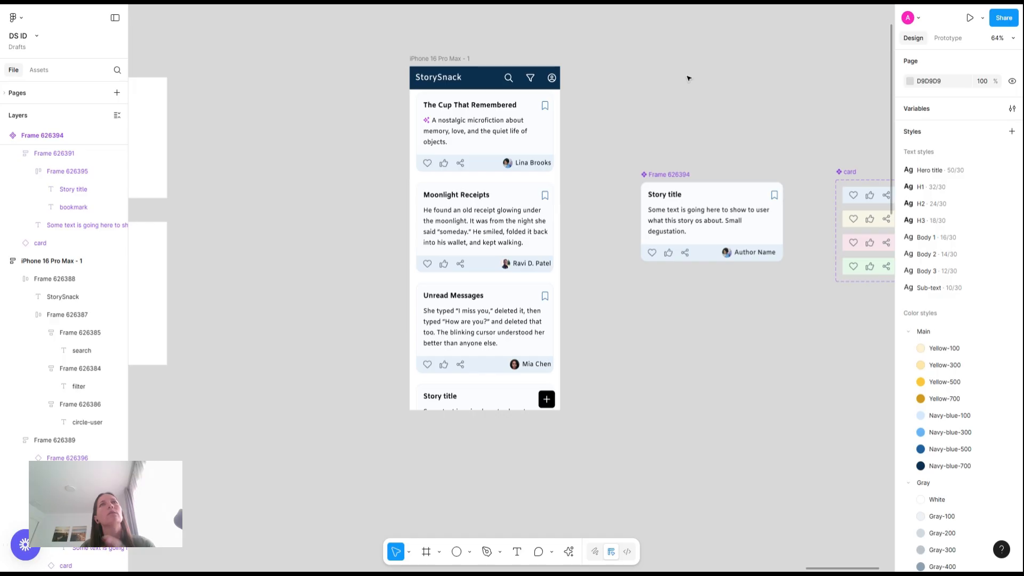
scroll(623, 157, up, 2)
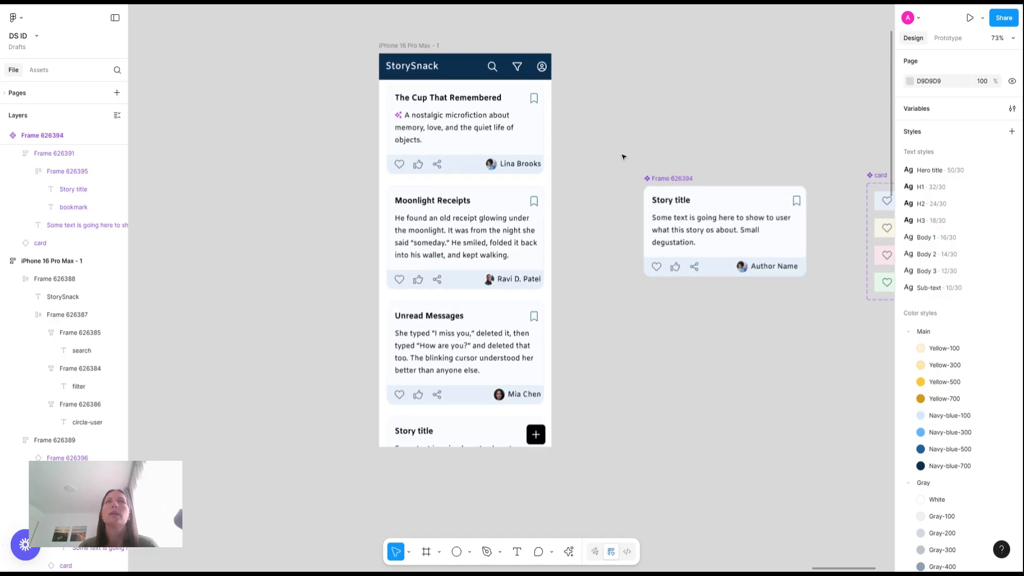
scroll(569, 165, up, 3)
scroll(568, 168, down, 2)
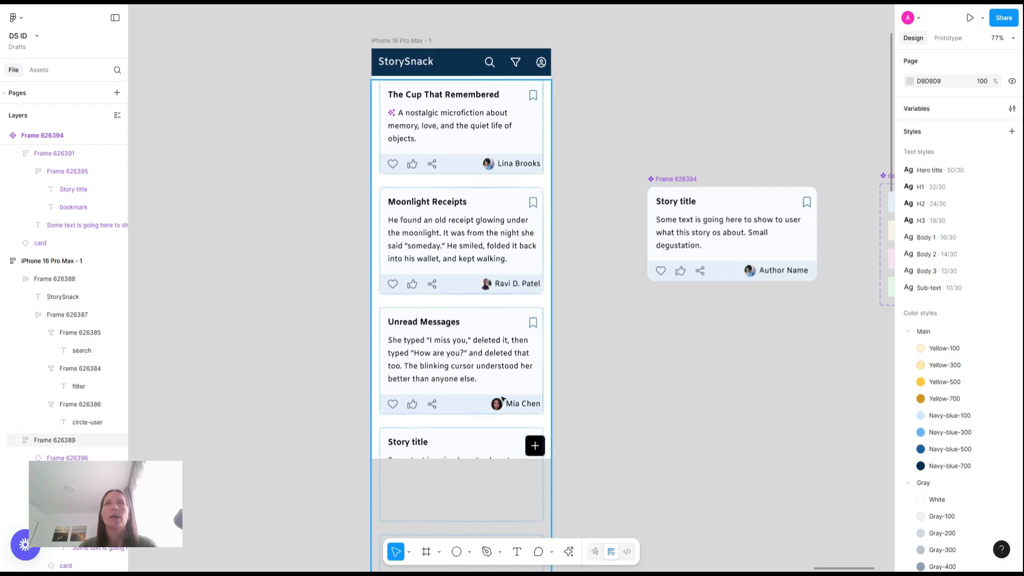
double_click(680, 271)
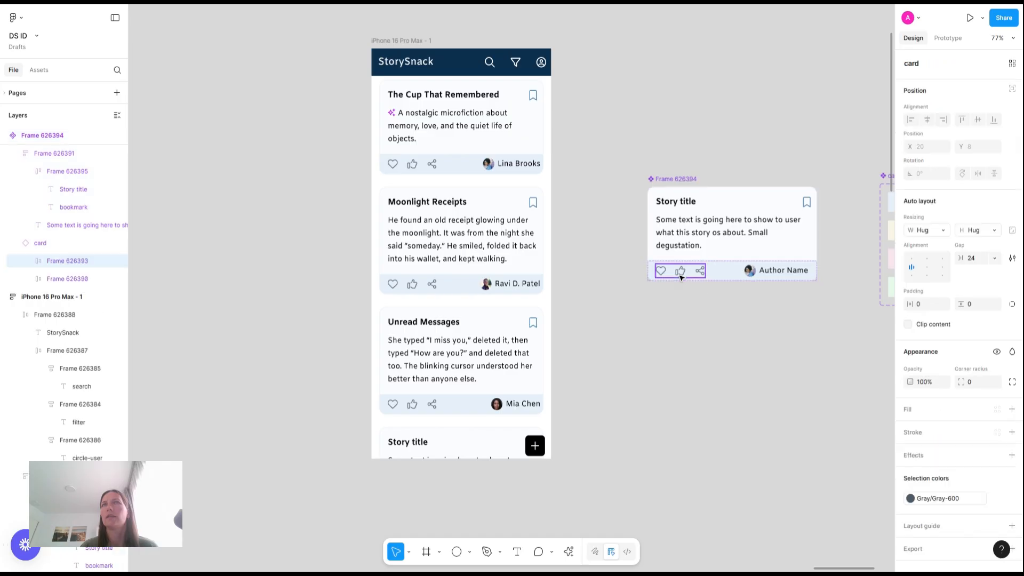
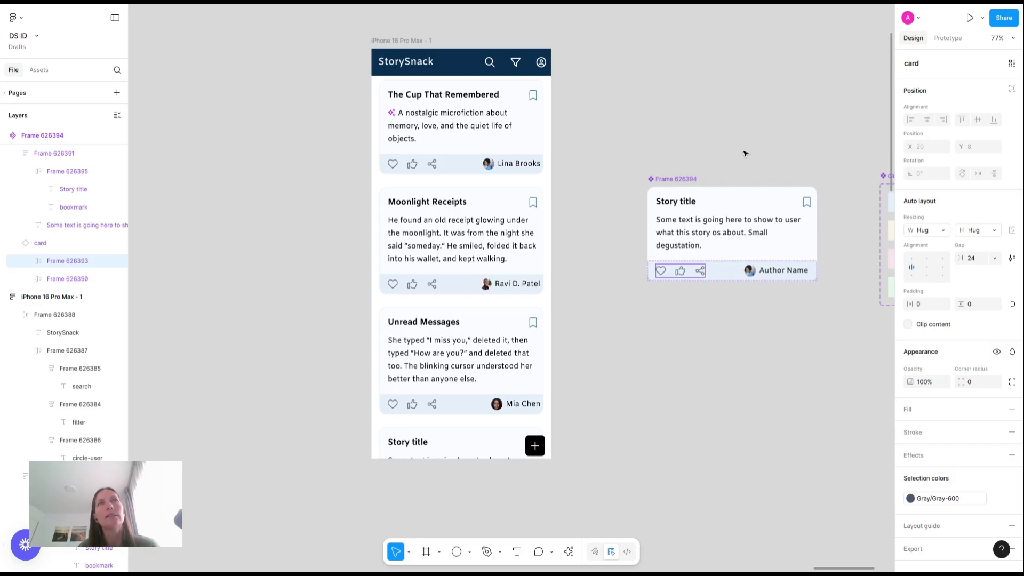
double_click(695, 232)
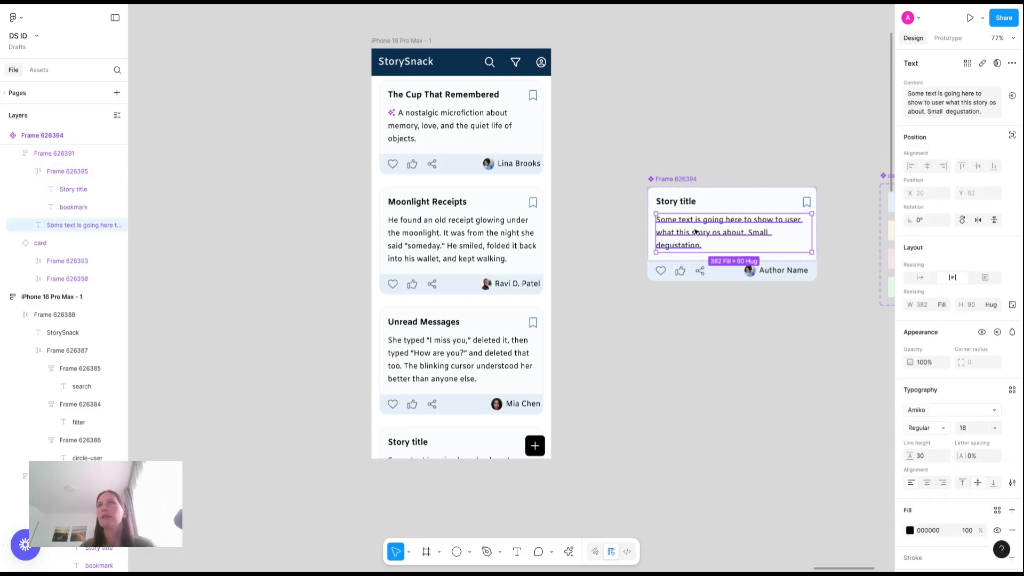
click(930, 459)
text(Auto)
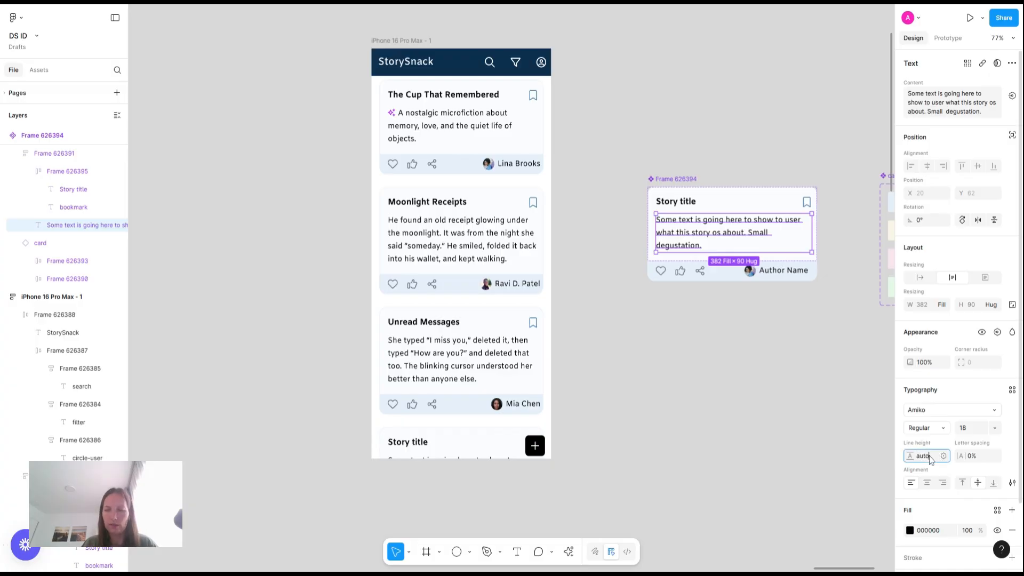
key(Return)
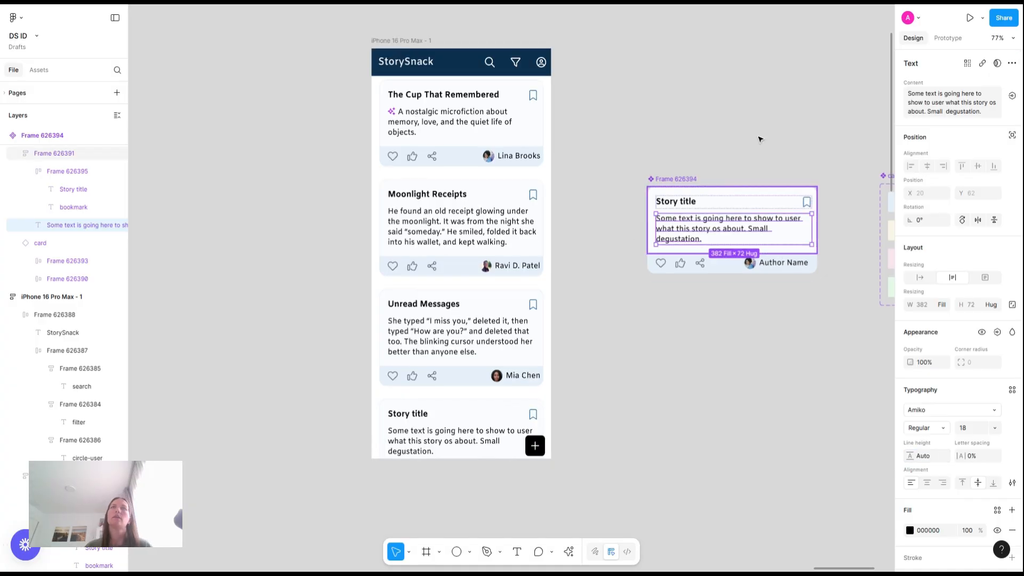
scroll(760, 139, down, 3)
scroll(760, 139, up, 2)
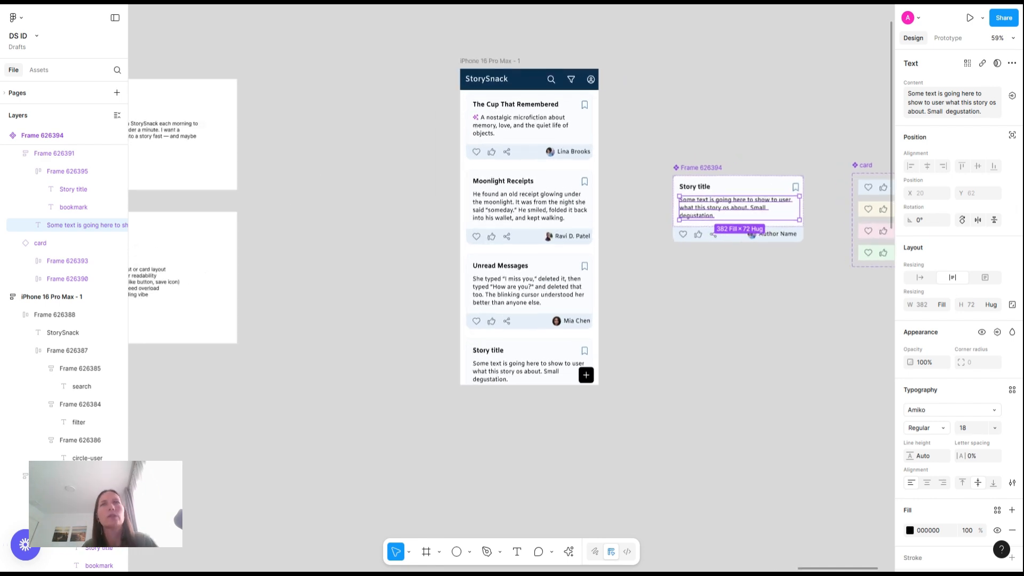
click(638, 199)
Step: Nudge the black add button on the phone screen upward and resize it to 60 × 60 with its aspect ratio locked
scroll(636, 201, up, 3)
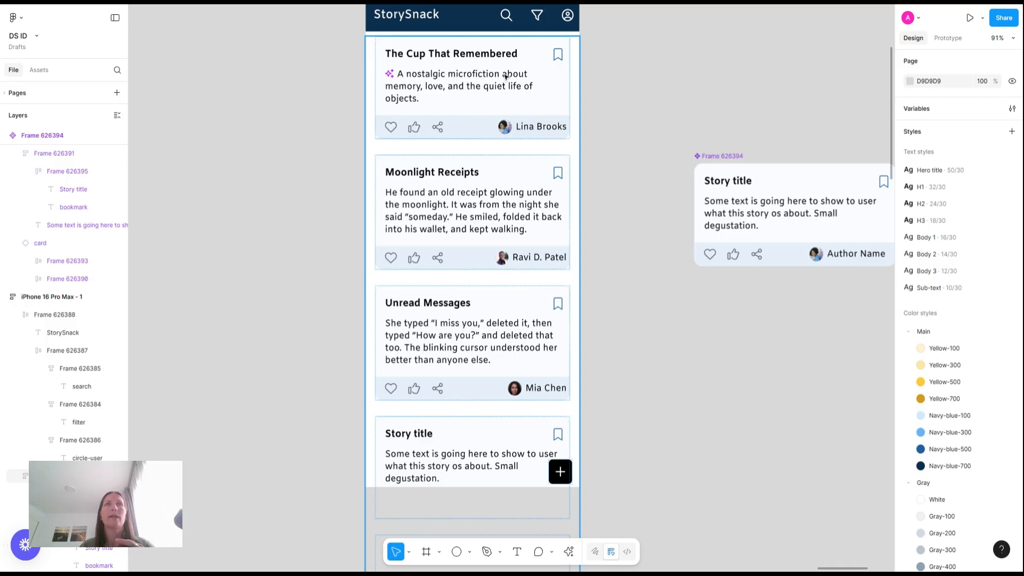
scroll(631, 258, up, 1)
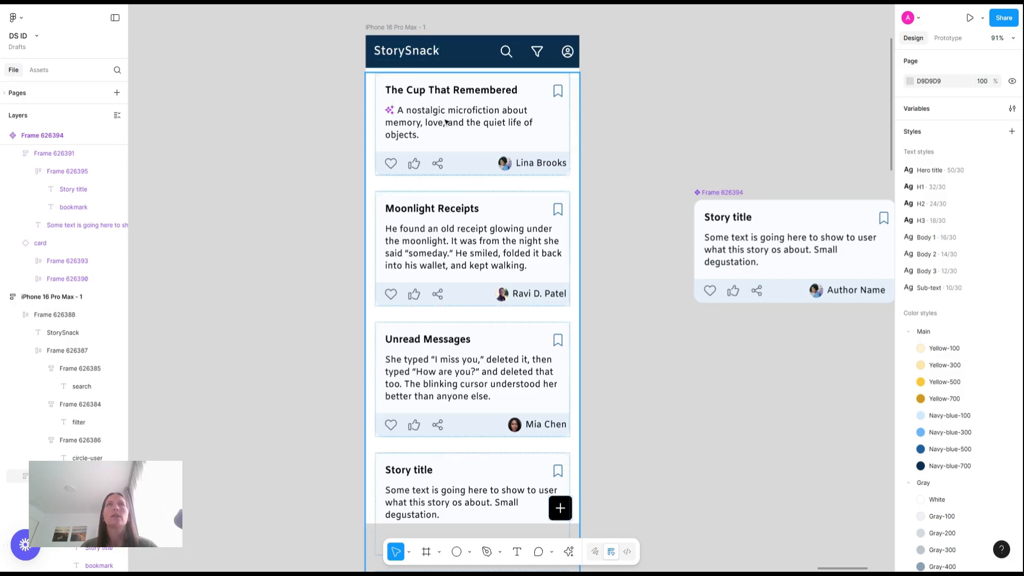
scroll(447, 122, up, 2)
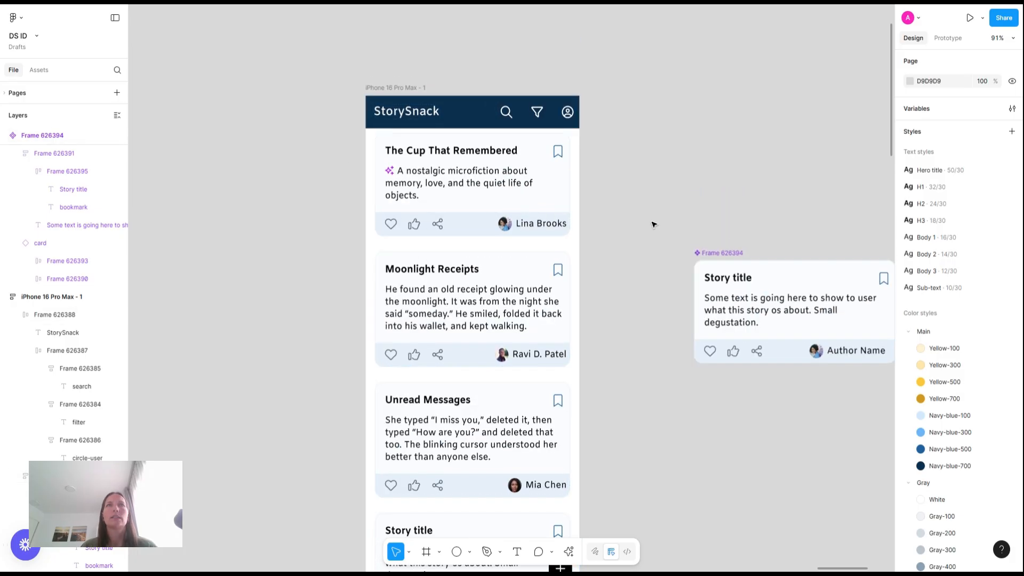
scroll(652, 223, down, 5)
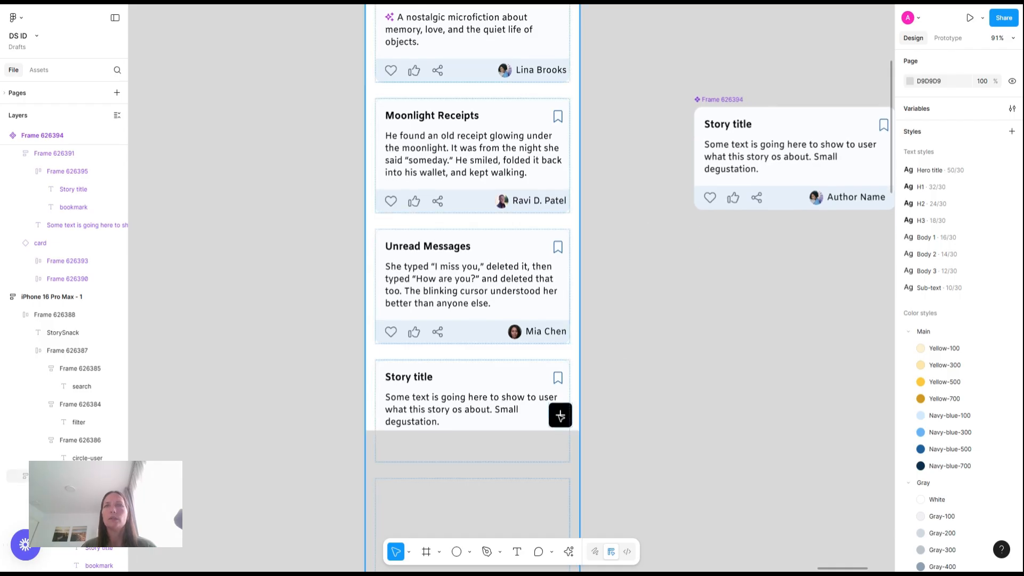
click(560, 415)
key(shift+Up)
key(shift+Up)
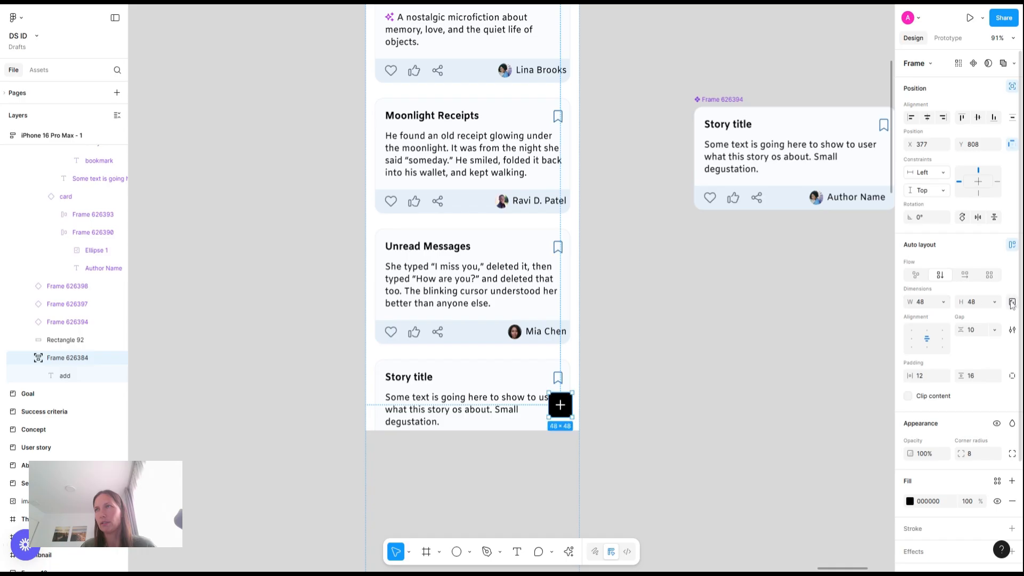
click(980, 306)
text(52)
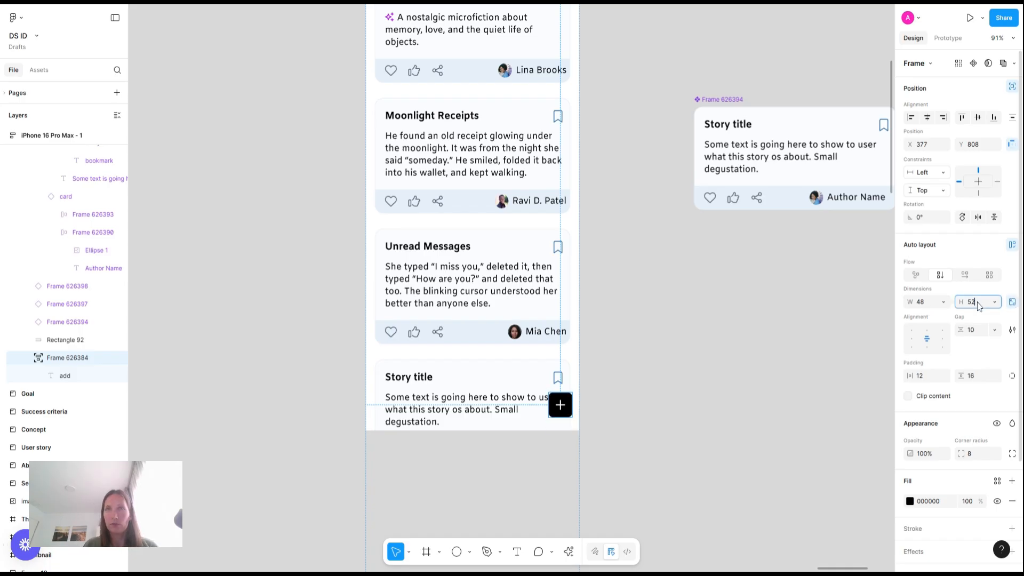
key(Return)
click(979, 304)
text(60)
key(Return)
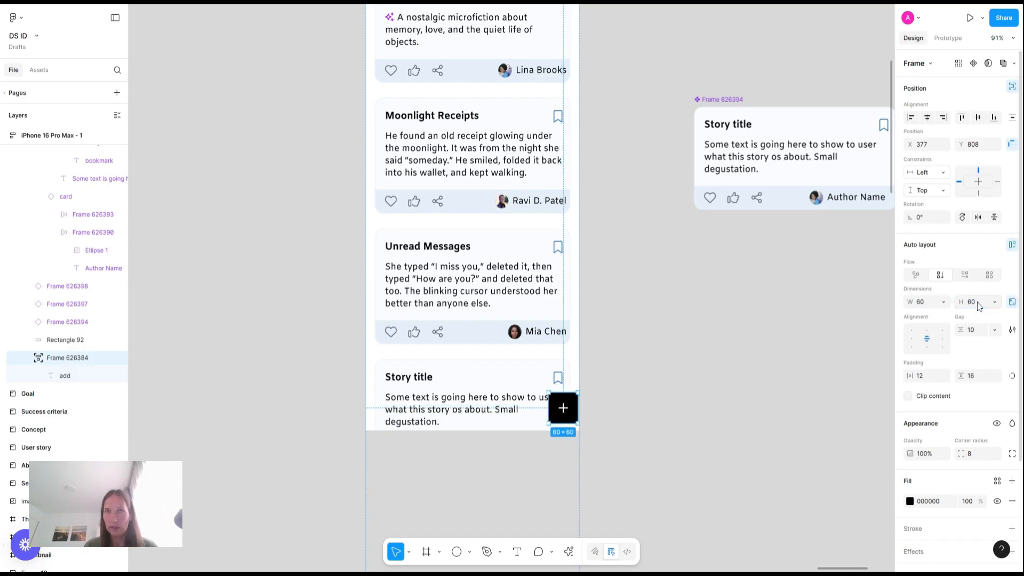
Step: Shift the add button inward from the screen's corner to X 367, Y 804
key(shift+Left)
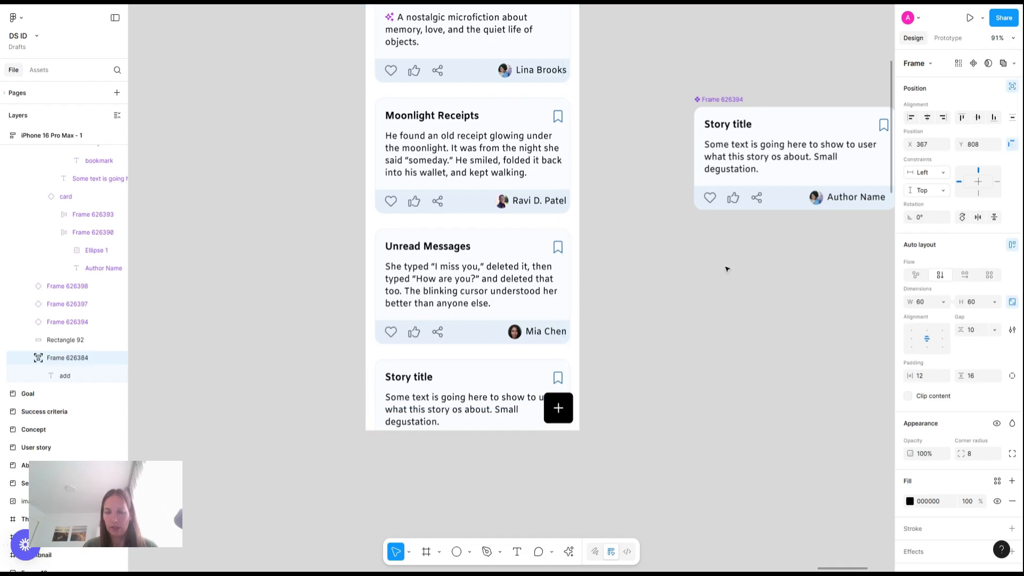
key(Up)
key(Up)
key(Up)
key(Up)
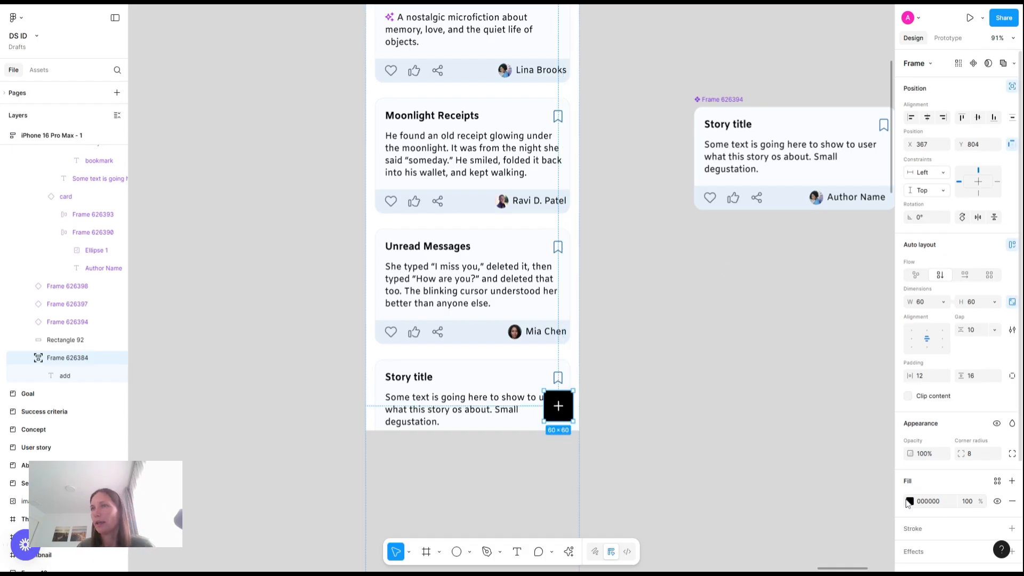
Step: Apply the Navy-blue-300 color style to the add button's fill
click(910, 502)
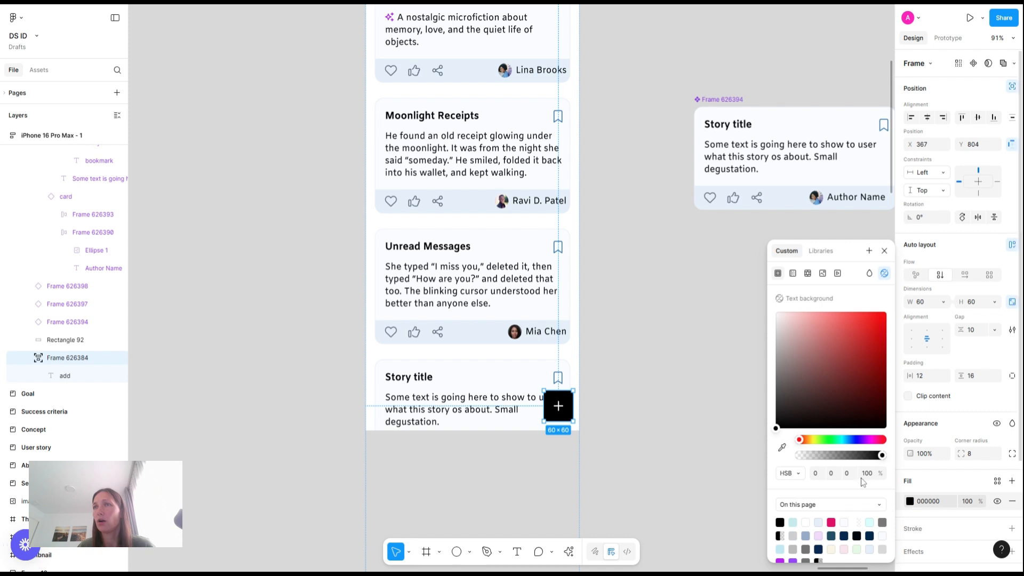
click(997, 481)
scroll(832, 480, down, 5)
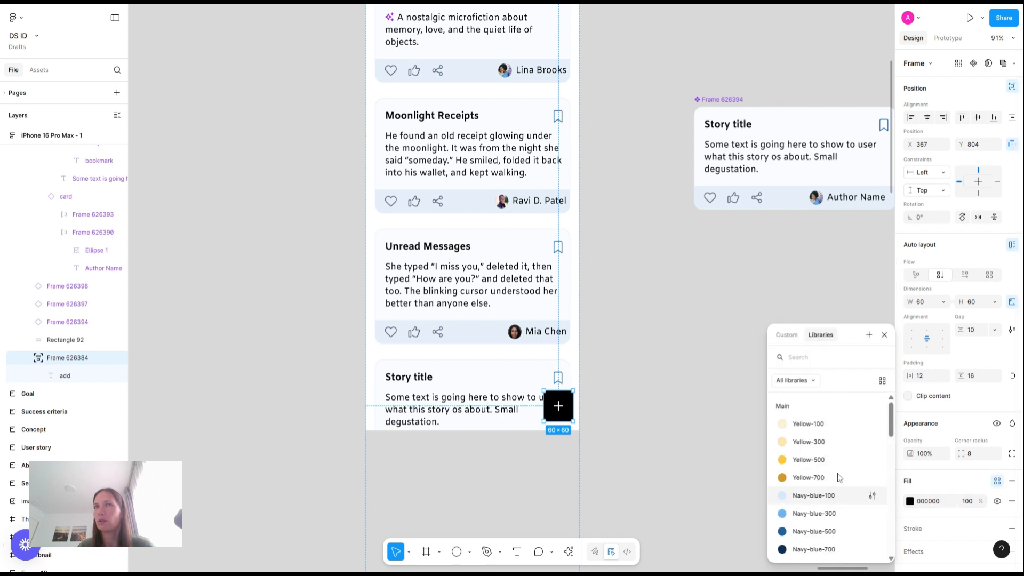
click(814, 451)
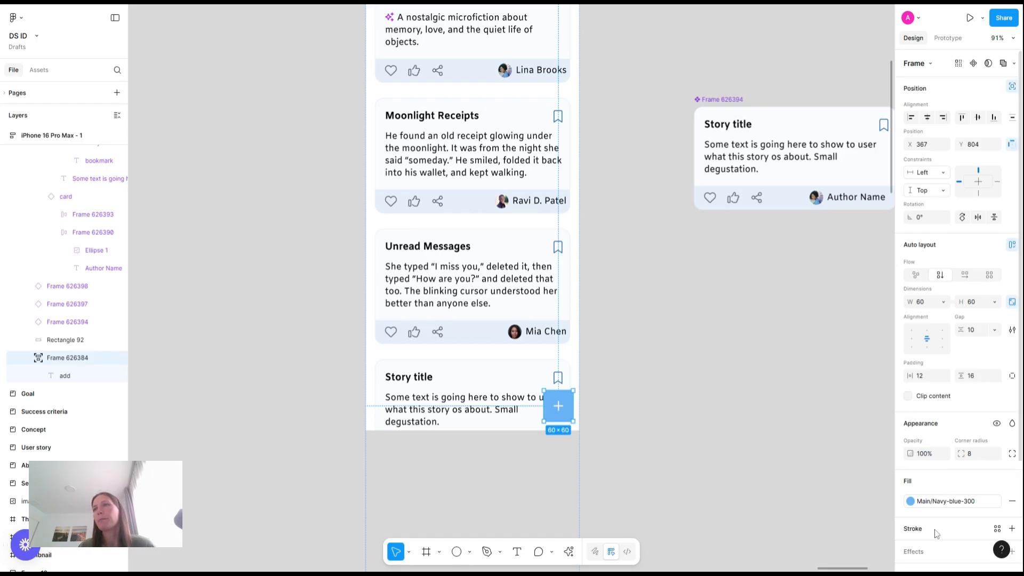
Step: Apply the Navy-blue-700 color style to the plus icon inside the add button
scroll(936, 534, down, 3)
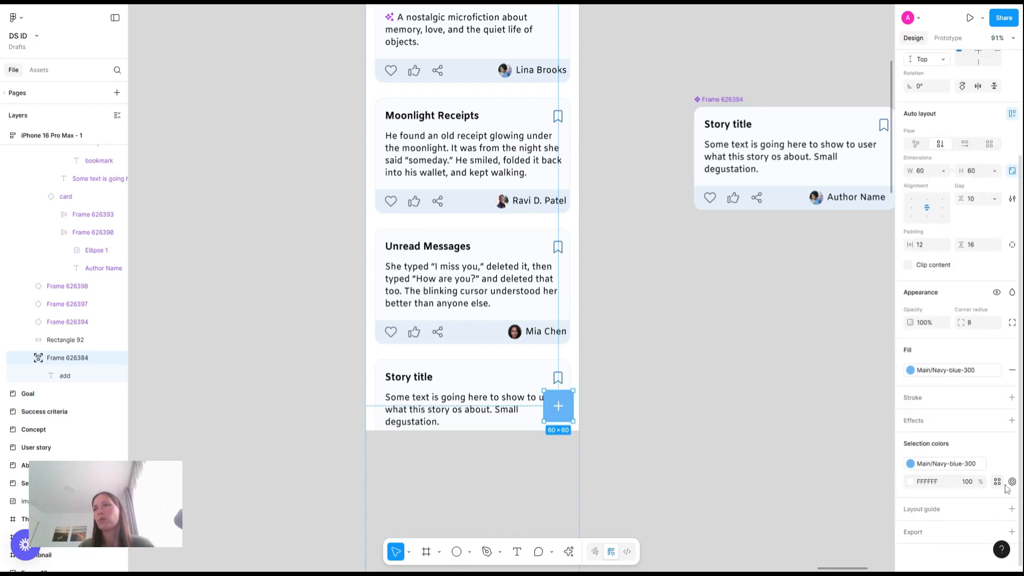
click(997, 481)
scroll(818, 427, down, 2)
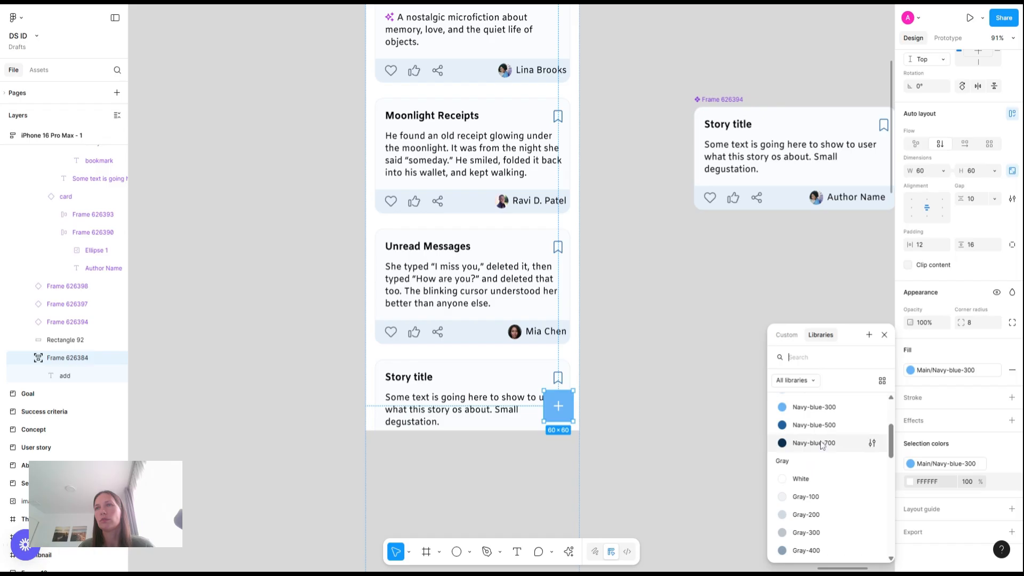
click(821, 444)
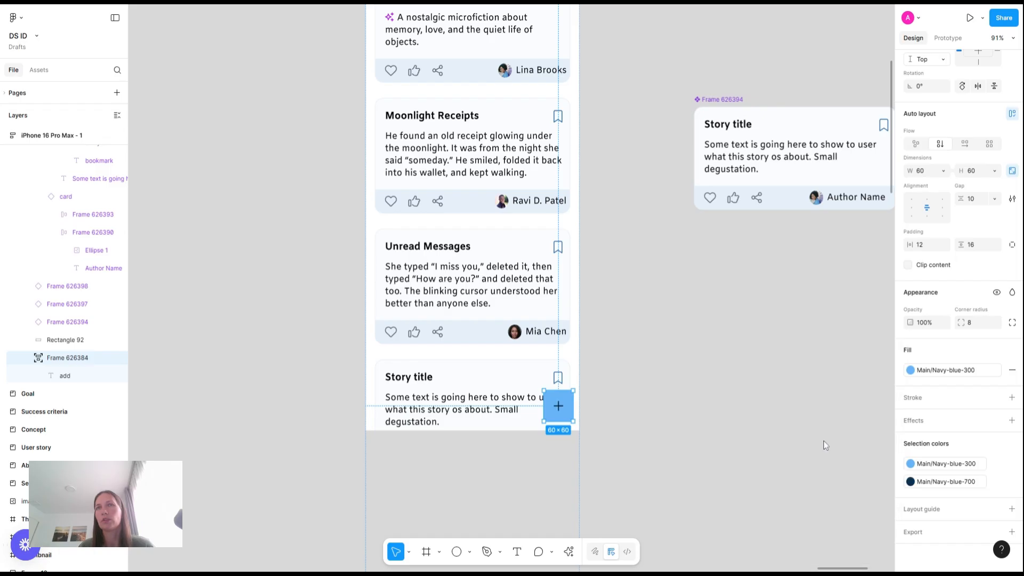
Step: Set the add button's plus icon to font size 35 and Light weight
double_click(563, 409)
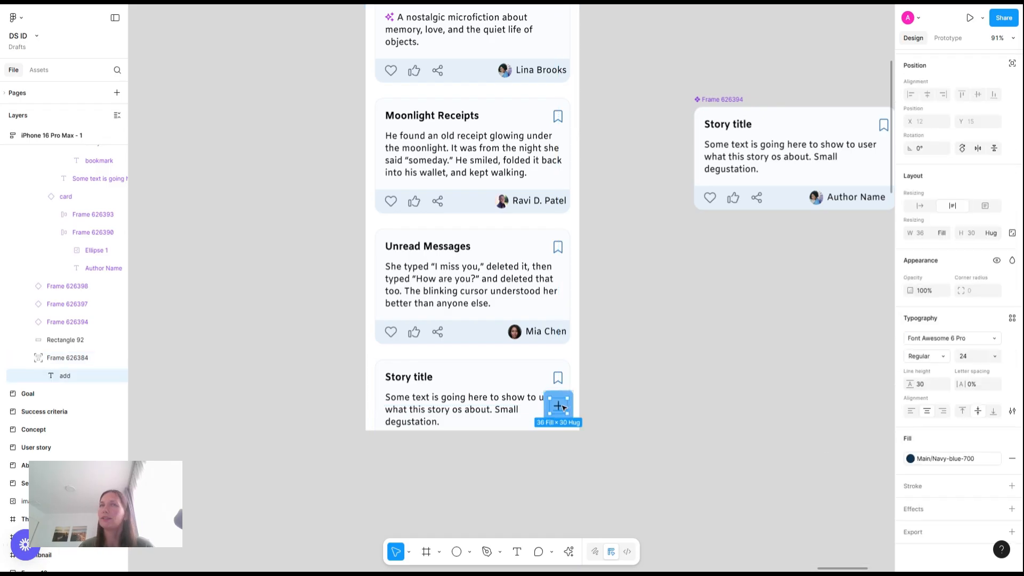
click(970, 357)
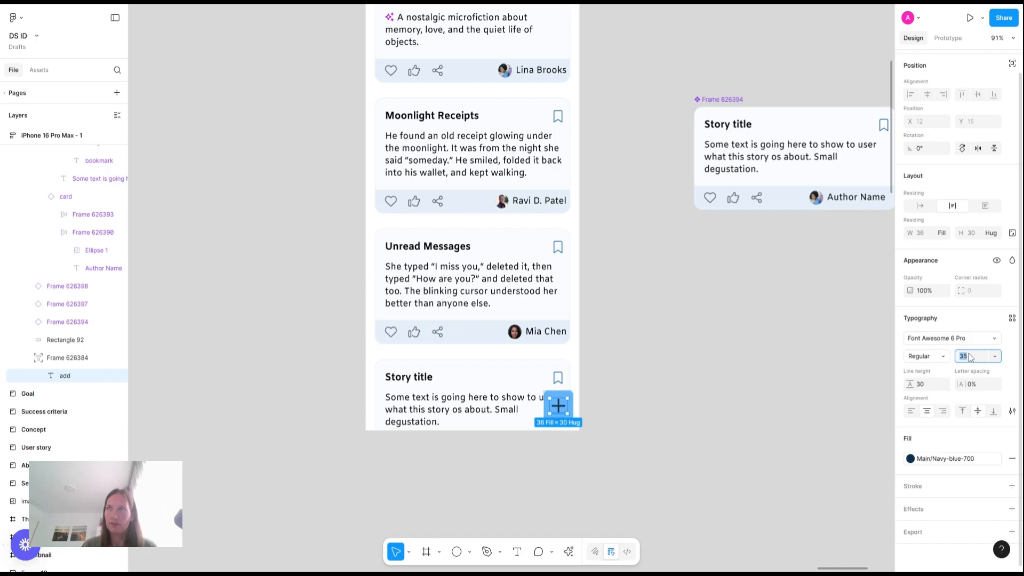
click(921, 356)
click(923, 343)
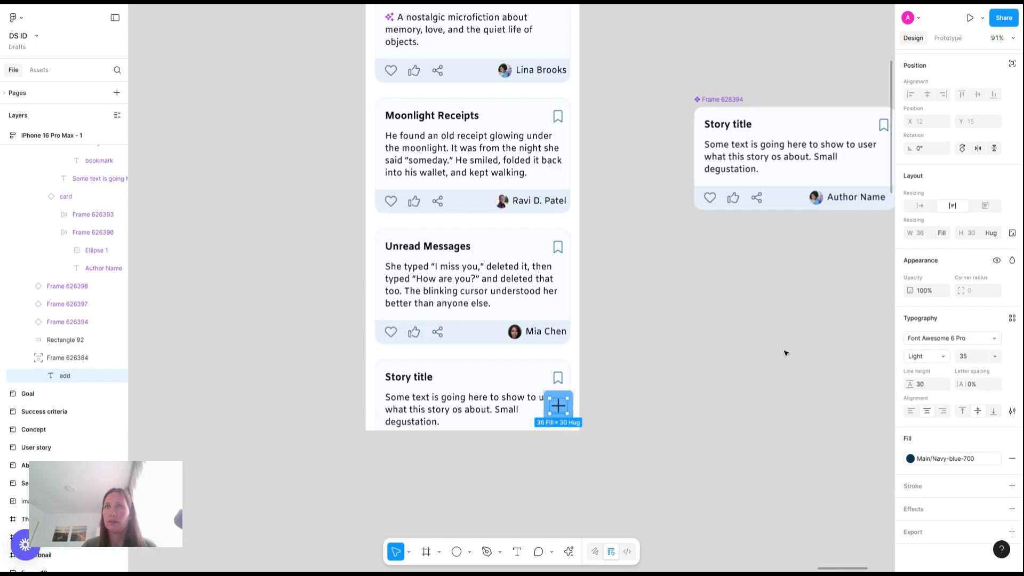
click(792, 388)
Step: Replace the plus icon's color in the add button with the White color style from the Gray group
scroll(793, 386, down, 5)
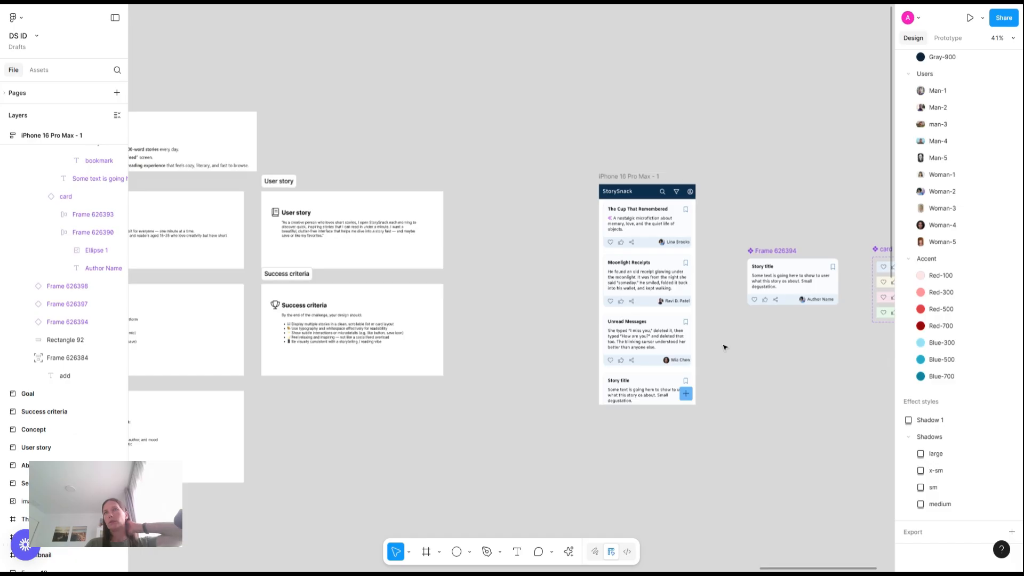
scroll(724, 347, up, 4)
scroll(724, 347, up, 1)
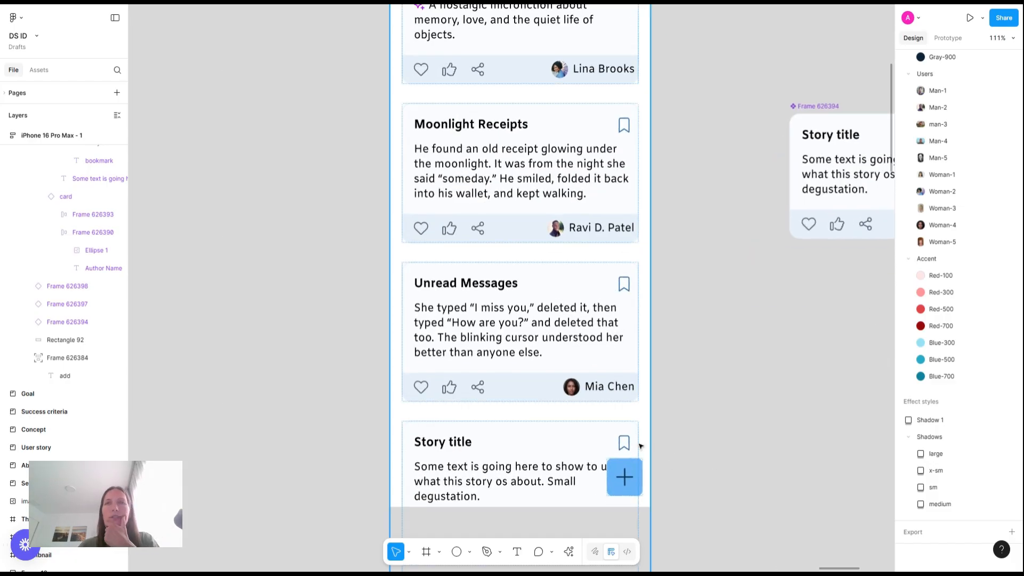
click(629, 471)
click(629, 473)
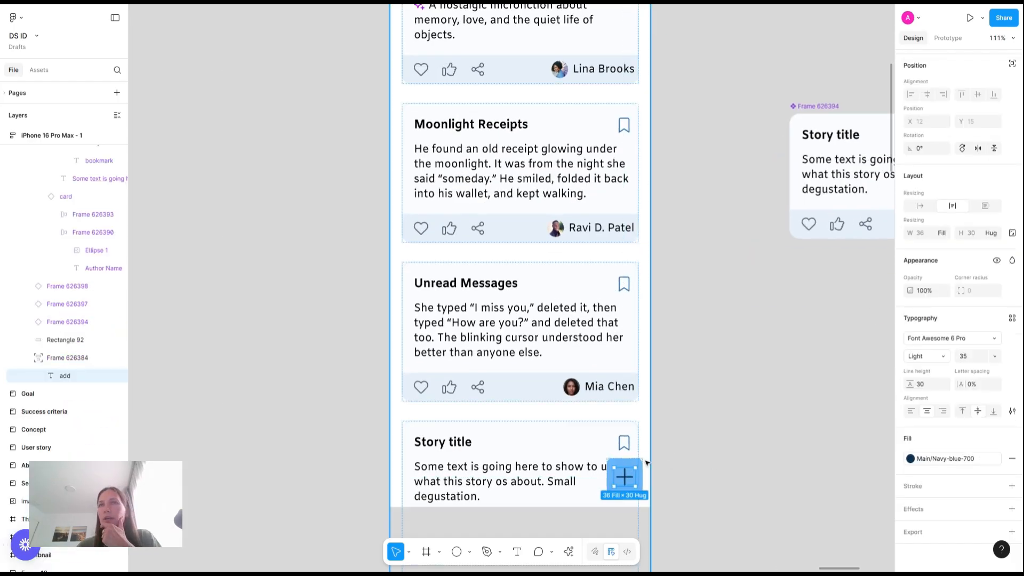
click(675, 452)
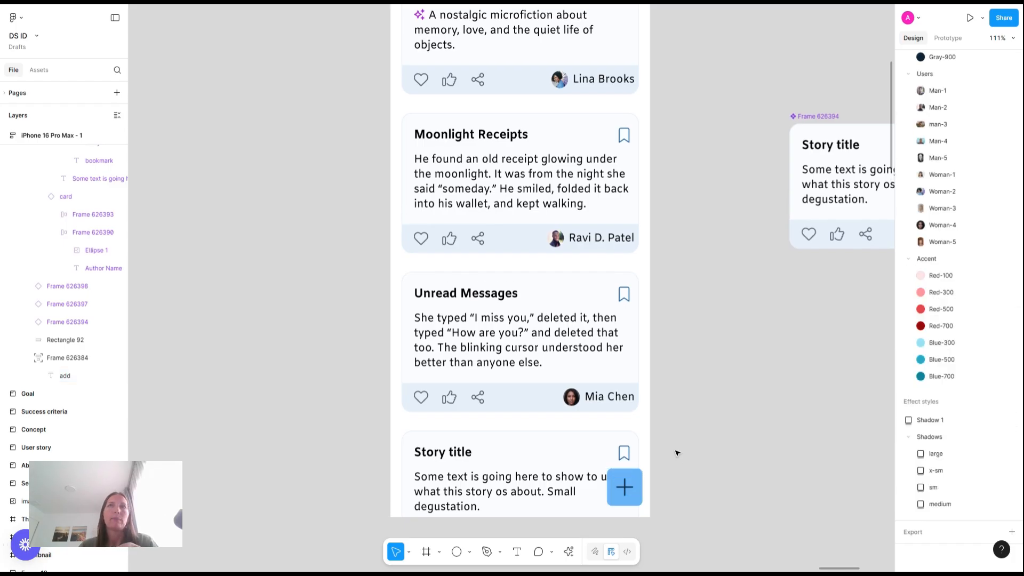
scroll(675, 453, down, 2)
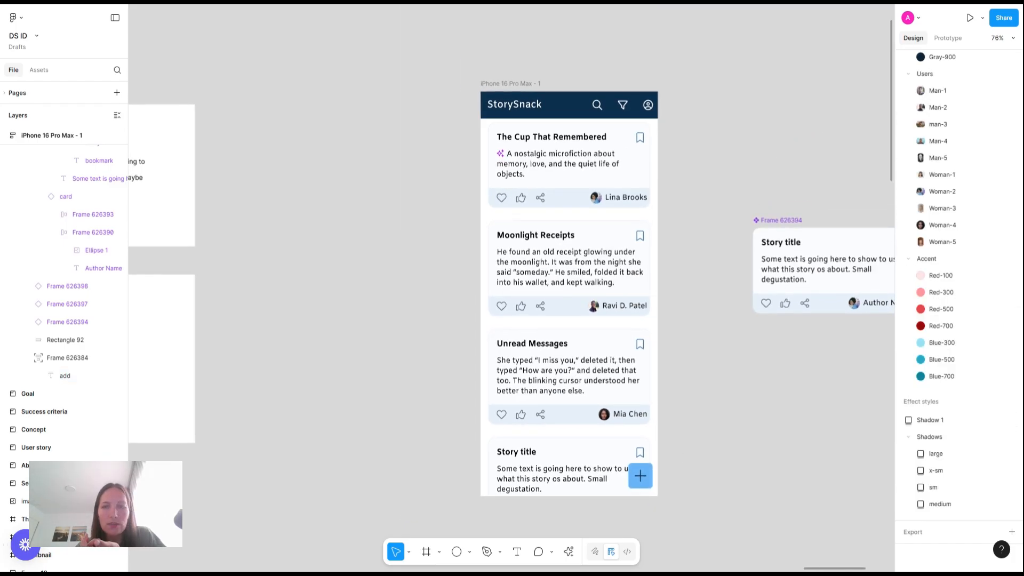
click(650, 486)
click(647, 482)
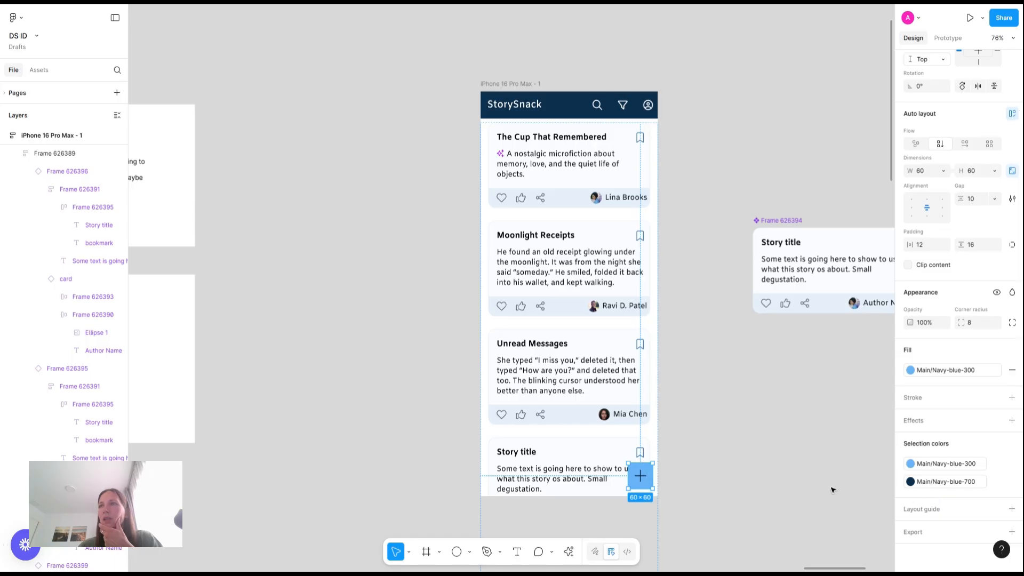
click(952, 484)
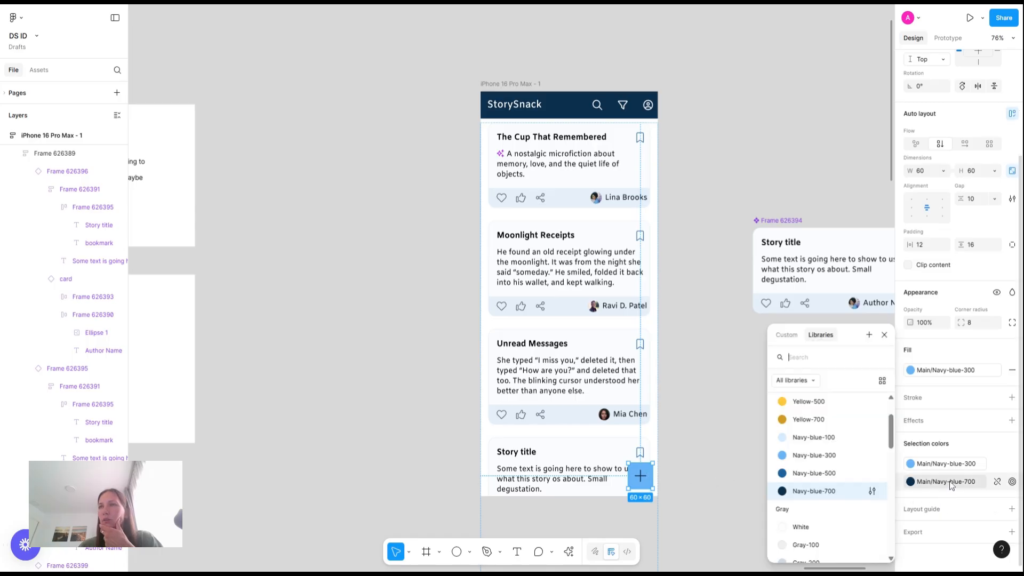
click(799, 527)
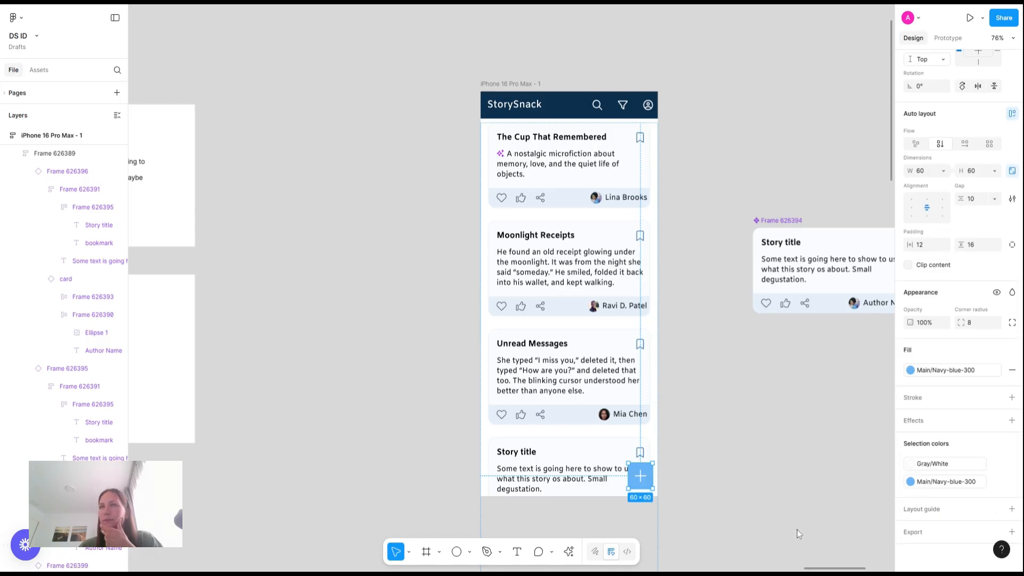
Step: Change the font weight of the plus icon inside the add button to Regular
double_click(640, 480)
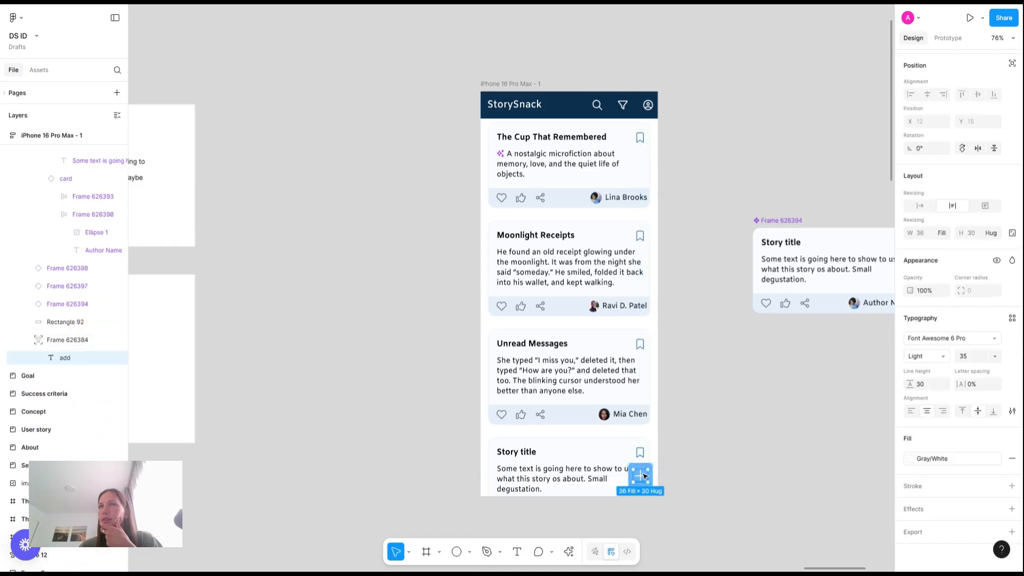
click(939, 357)
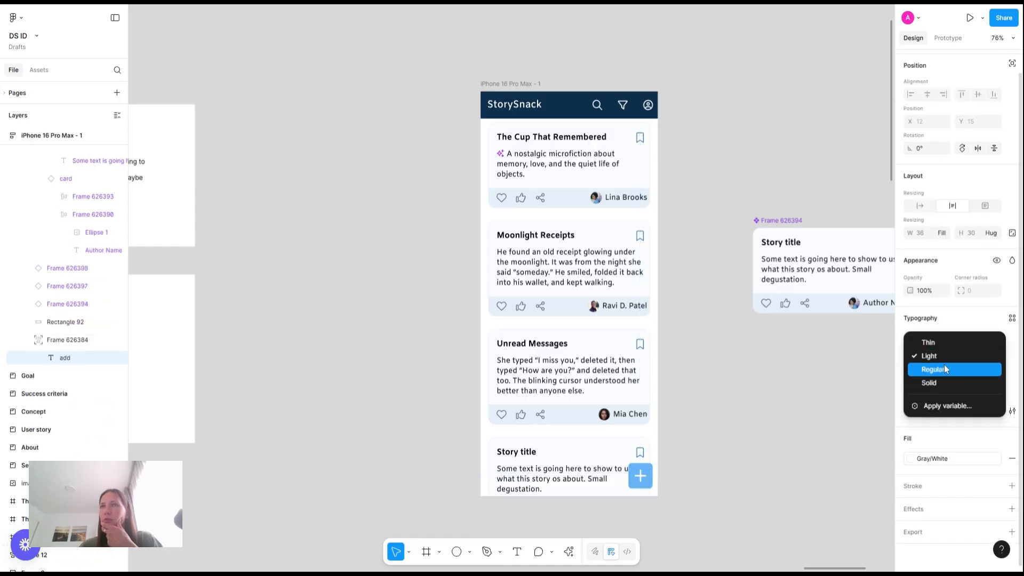
click(944, 366)
click(775, 377)
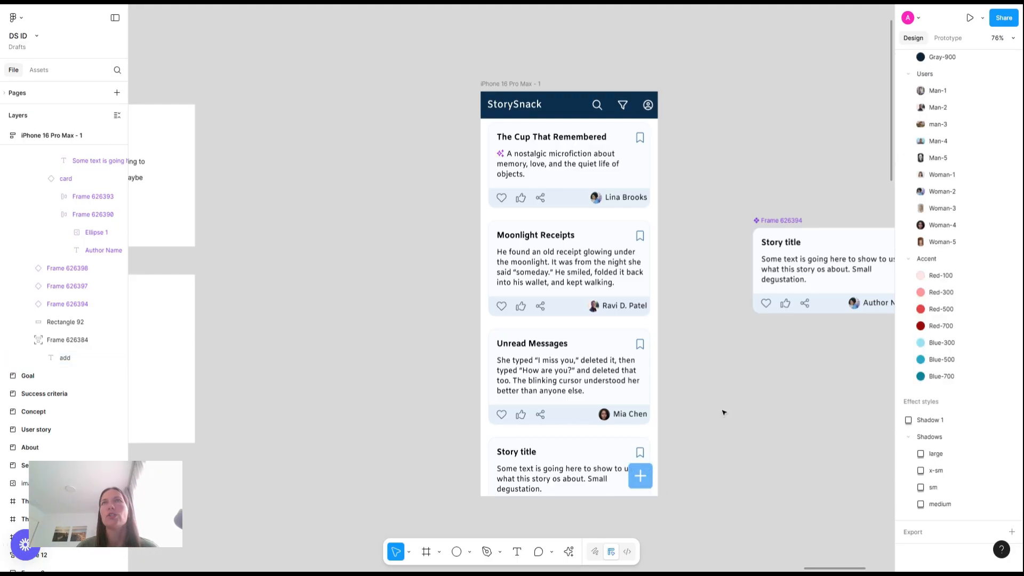
Step: Set the phone screen frame's fill to FAFDFF by sampling the background color of a story card
scroll(701, 350, right, 5)
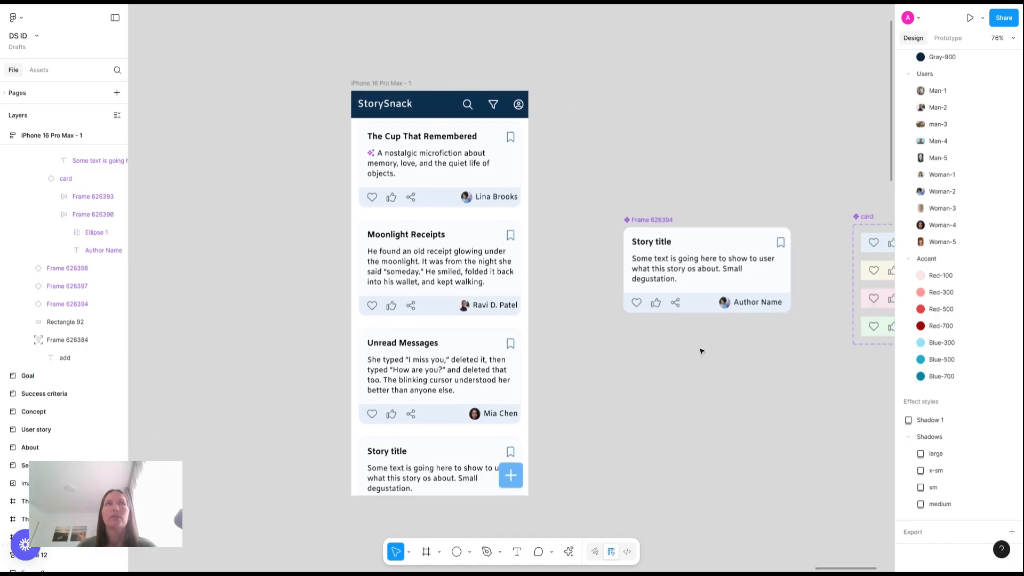
double_click(694, 240)
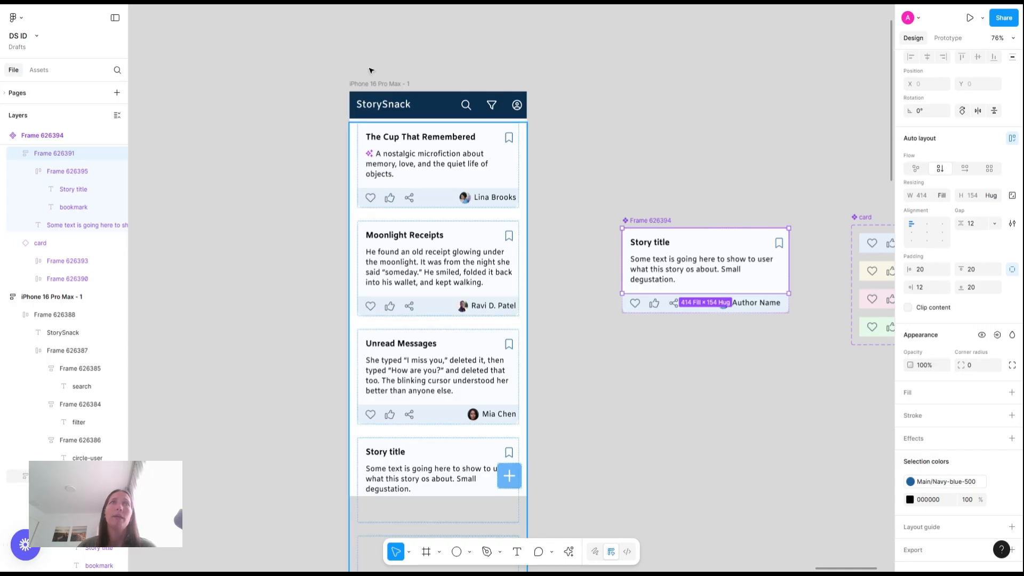
click(373, 83)
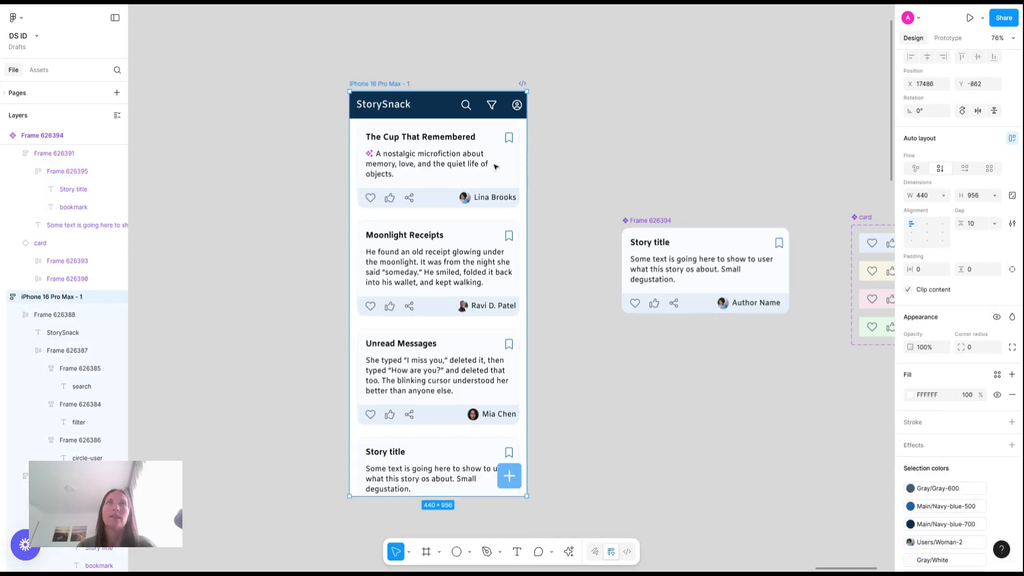
key(i)
click(515, 167)
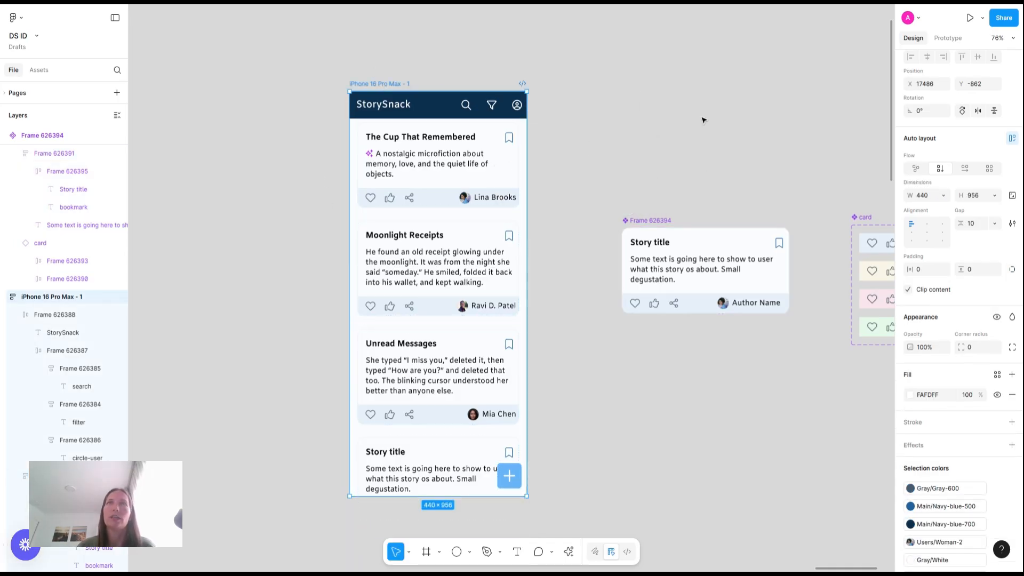
Step: Change the main story card component's fill to white (FFFFFF)
click(706, 258)
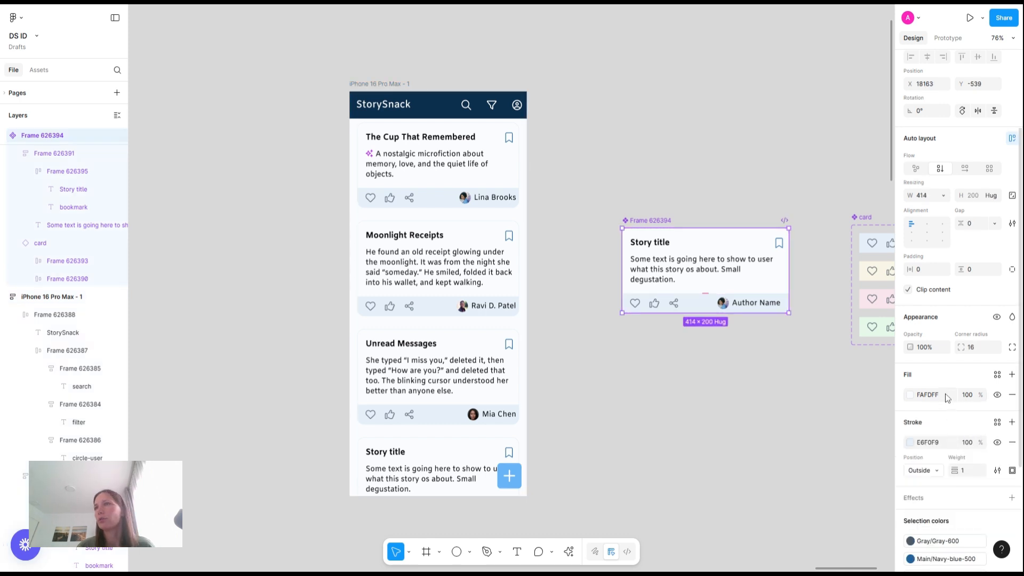
click(942, 397)
text(fff)
key(Return)
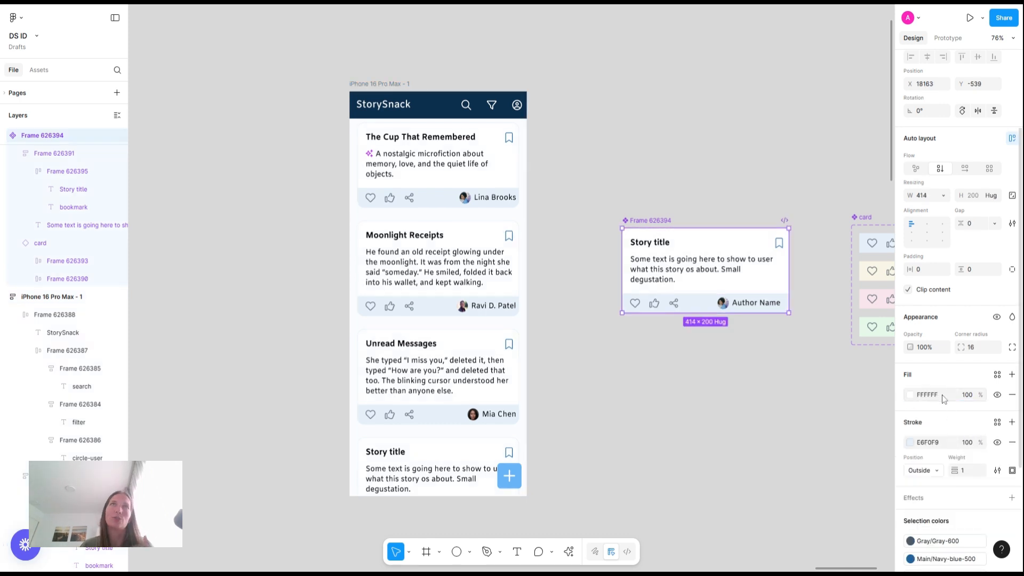
click(697, 119)
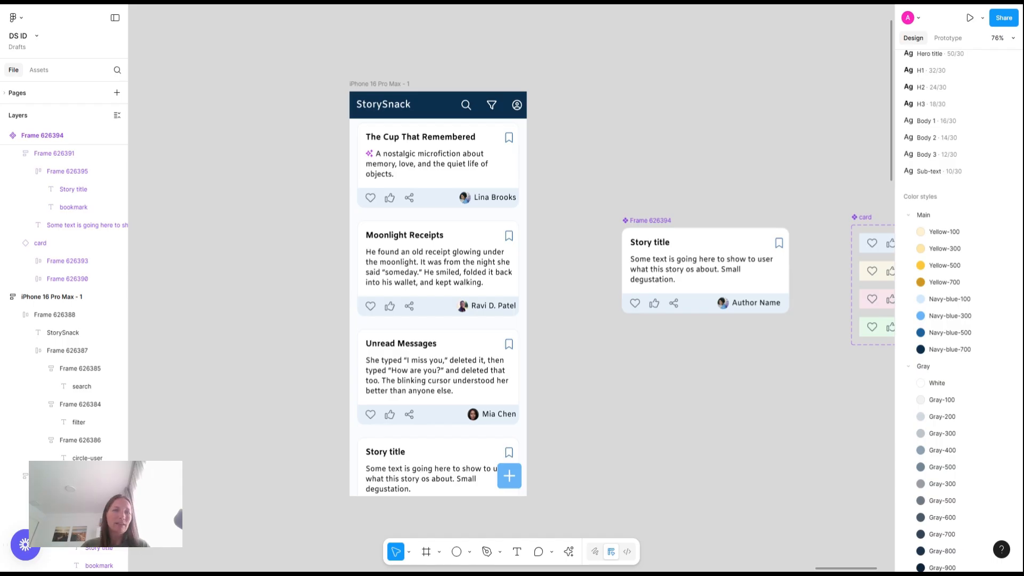
Step: Set the footer bar inside the main story card component to fill the card's width
scroll(601, 126, down, 5)
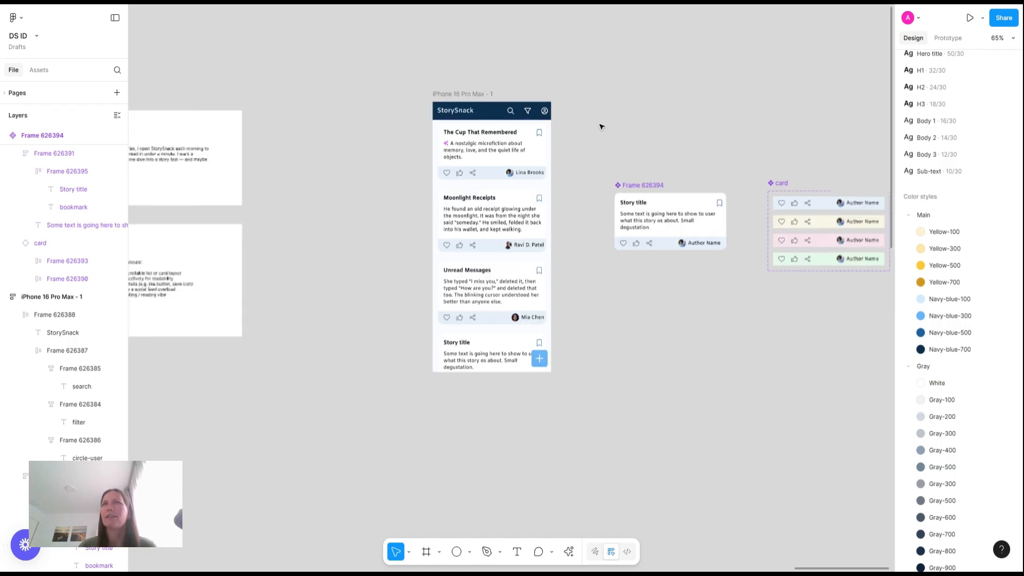
click(469, 197)
scroll(436, 267, up, 6)
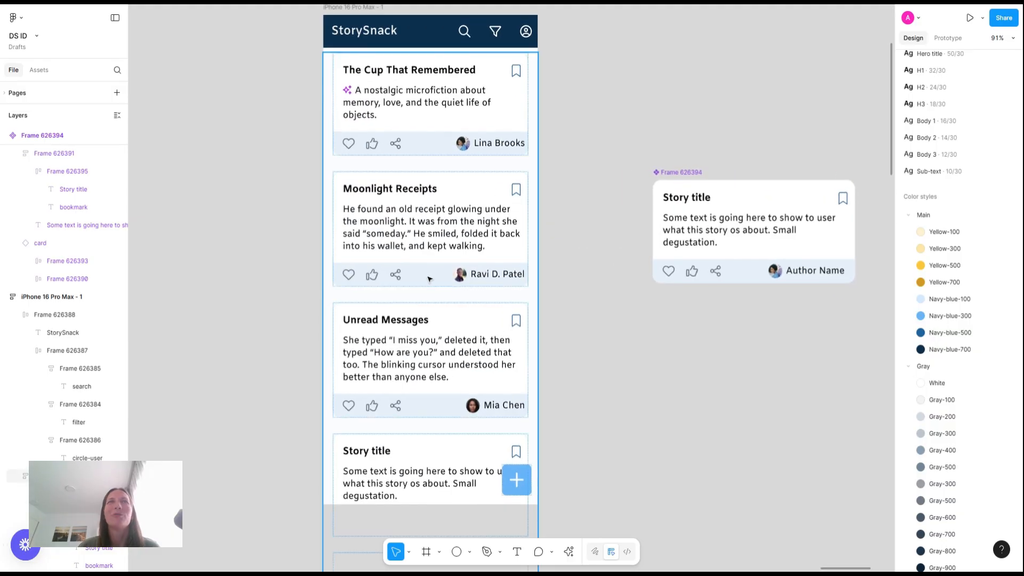
click(430, 278)
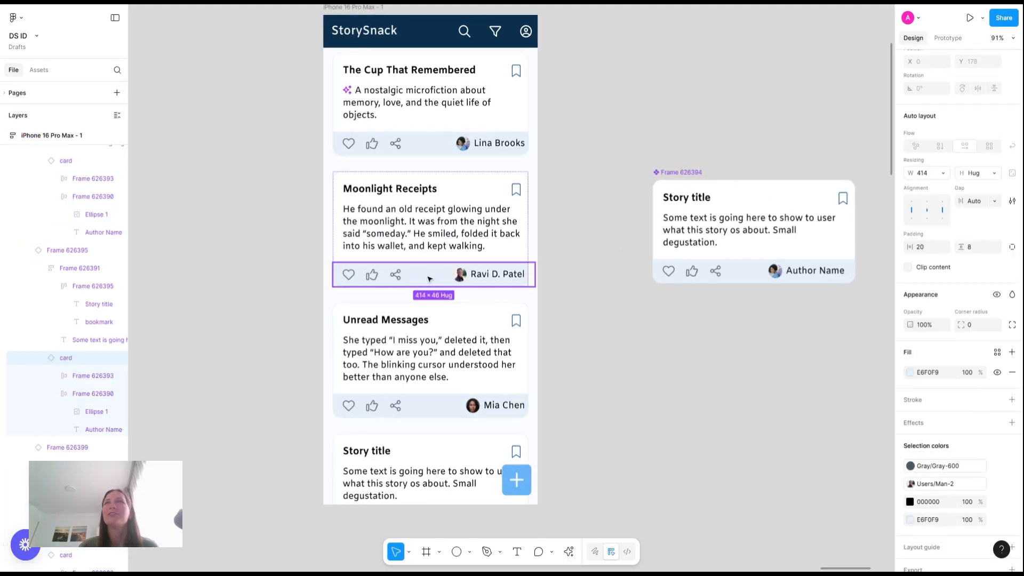
click(583, 221)
click(438, 207)
click(439, 207)
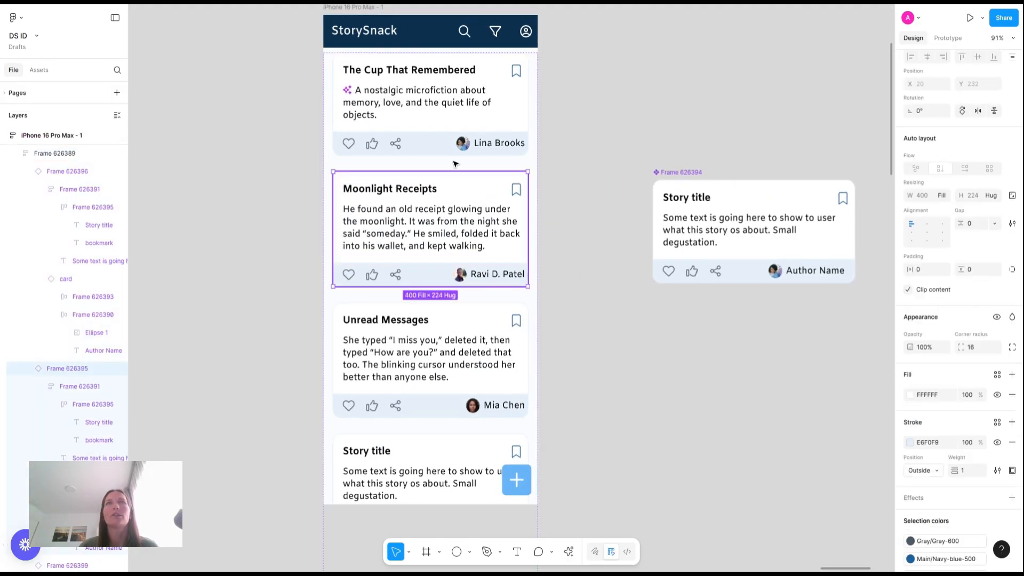
click(759, 273)
click(759, 271)
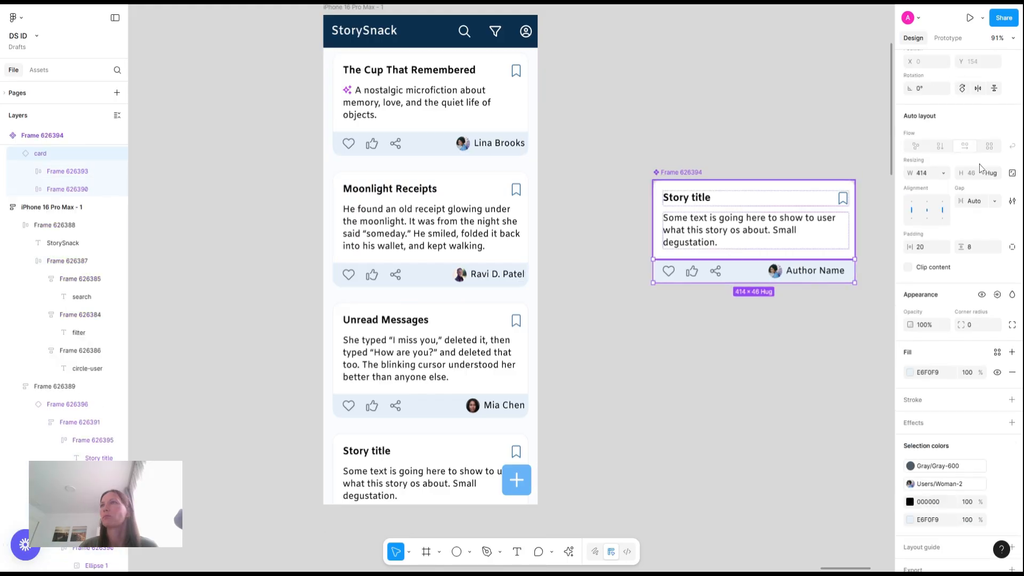
click(938, 176)
key(Return)
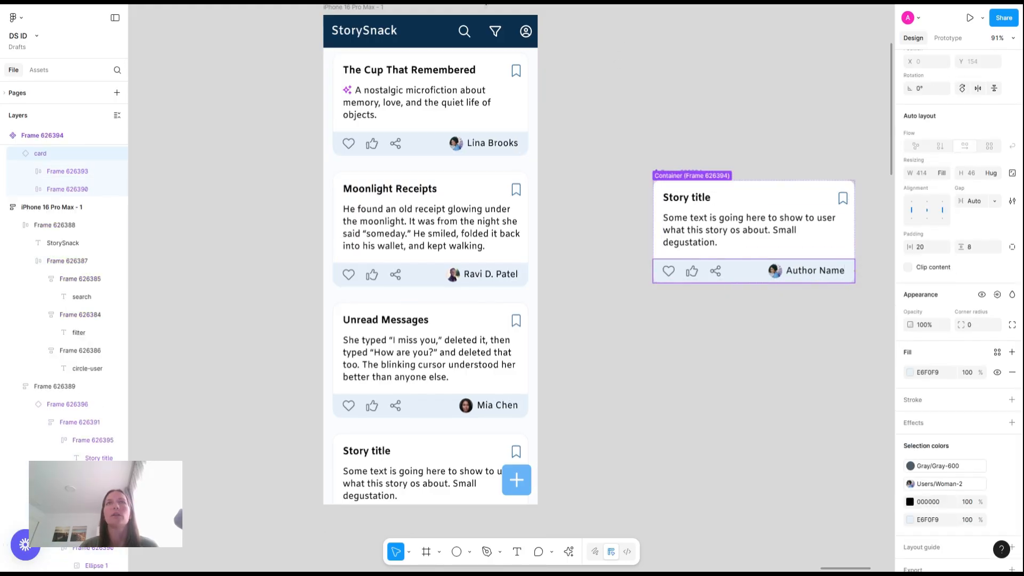
Step: Set the Mood property of the Moonlight Receipts card to Horror
click(426, 269)
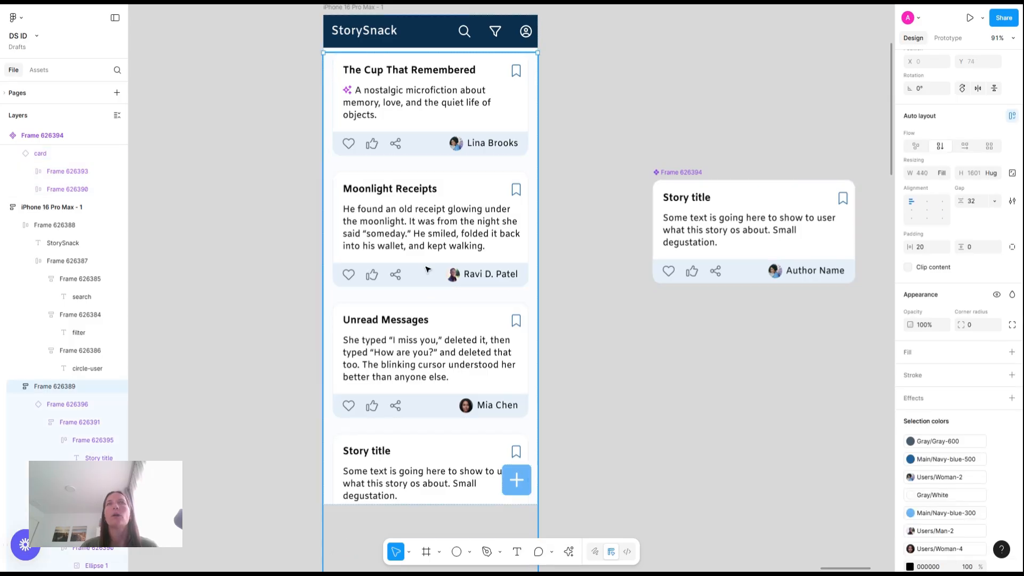
click(426, 269)
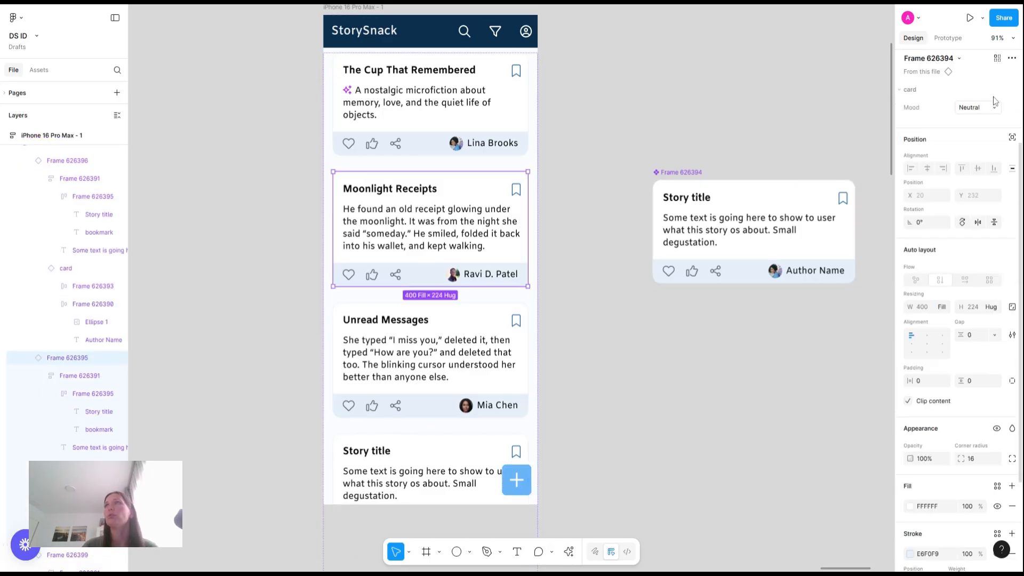
click(989, 112)
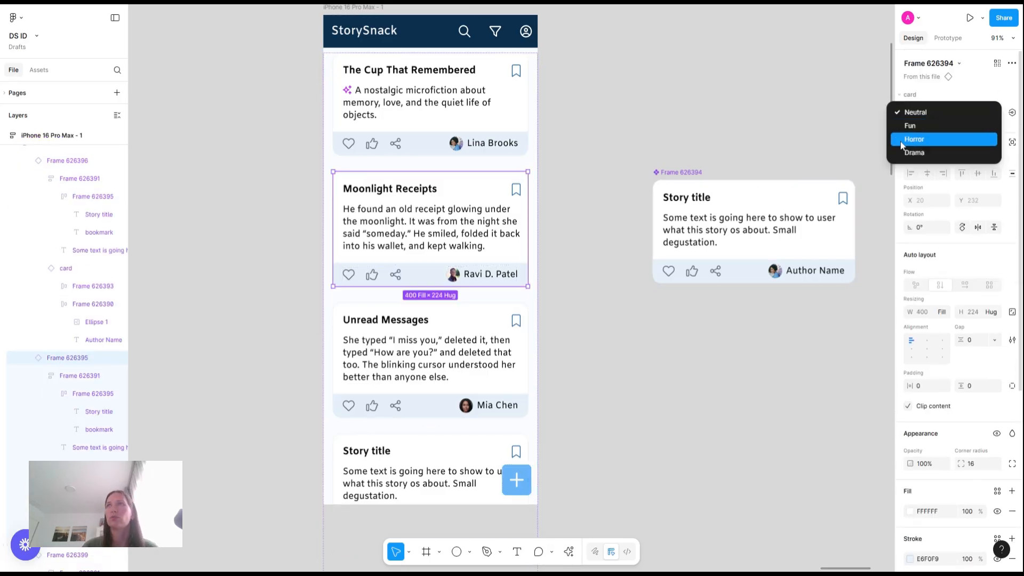
click(448, 392)
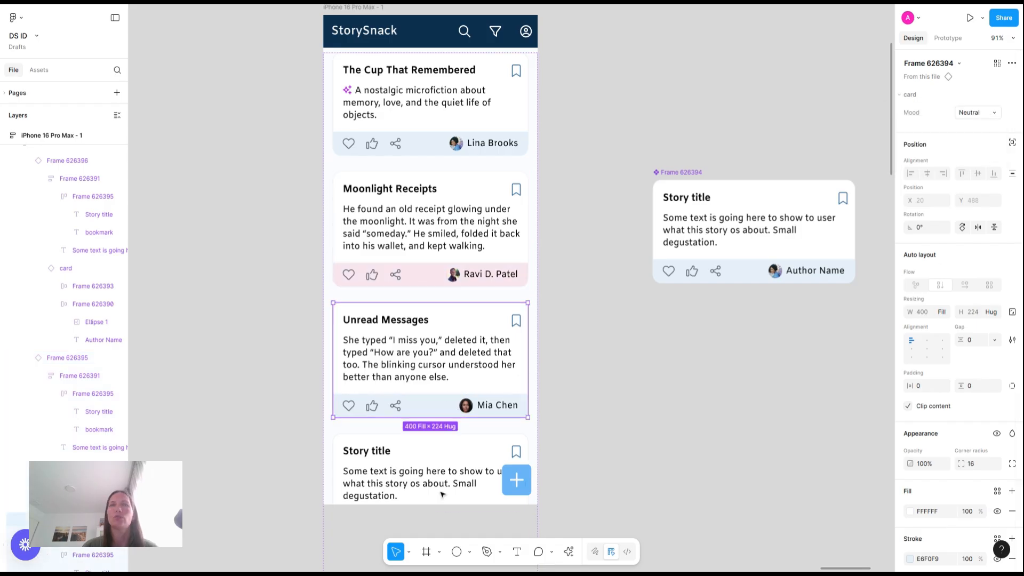
click(594, 304)
Step: Set the Mood property of the Unread Messages card to Drama
scroll(594, 304, down, 3)
scroll(595, 305, up, 2)
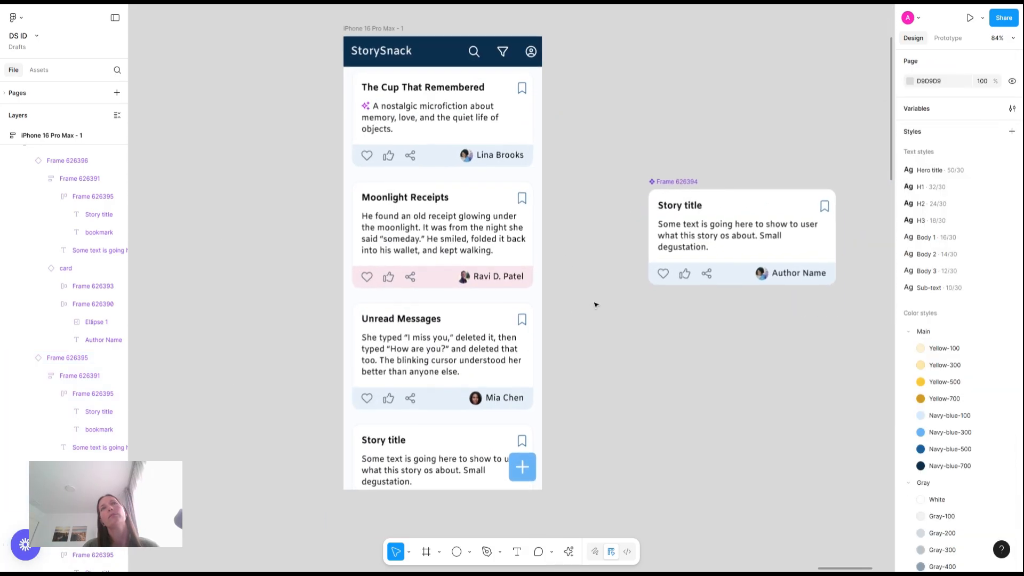
click(487, 338)
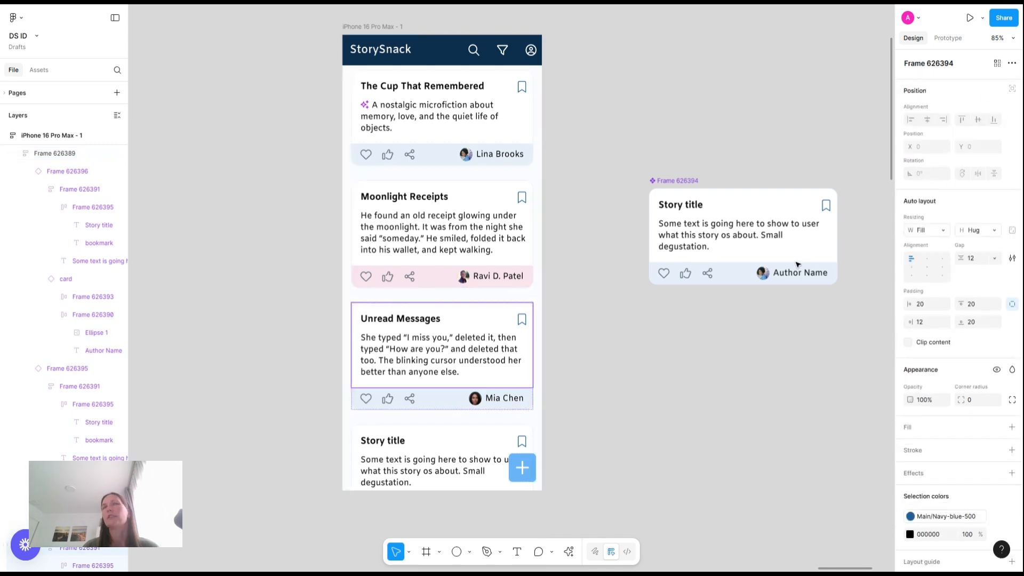
click(451, 347)
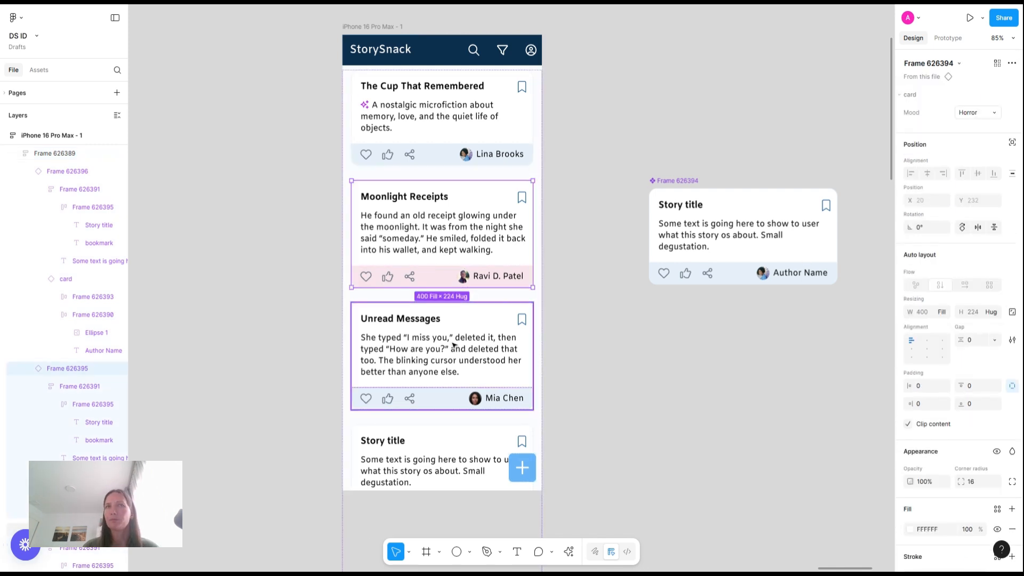
click(977, 111)
click(929, 153)
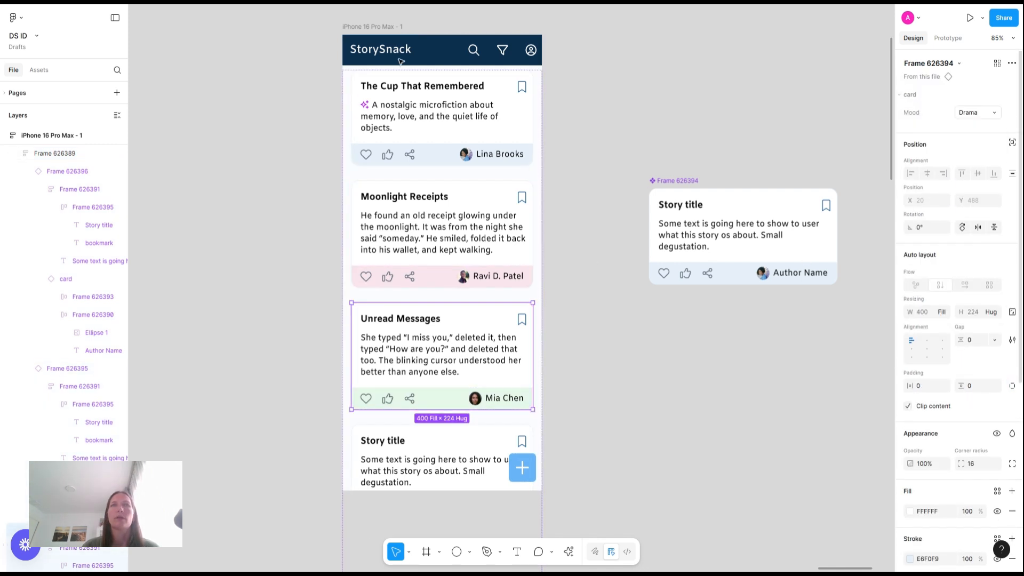
Step: Change the heart icon in the Unread Messages card's footer to the Solid font weight
double_click(366, 400)
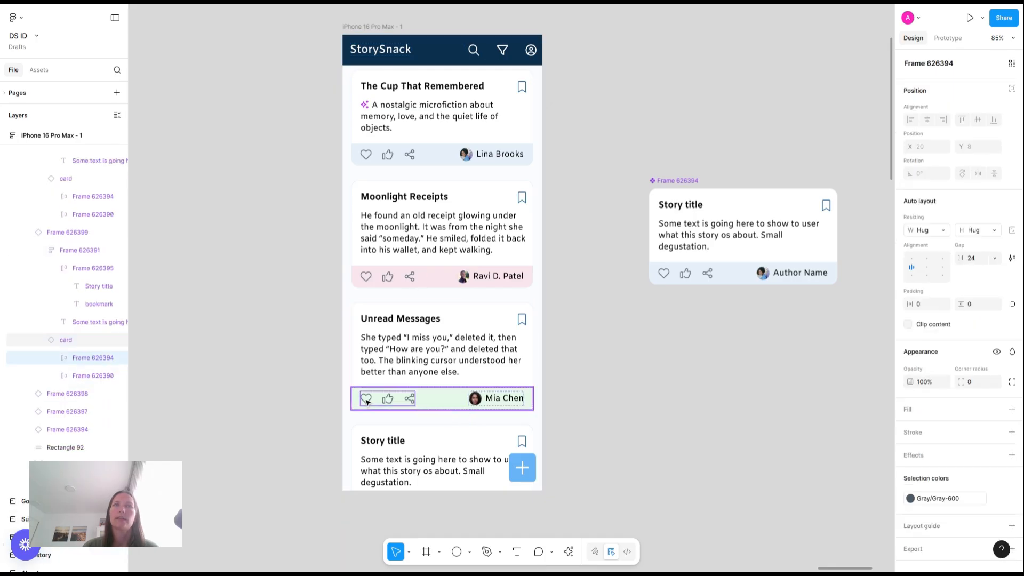
double_click(366, 400)
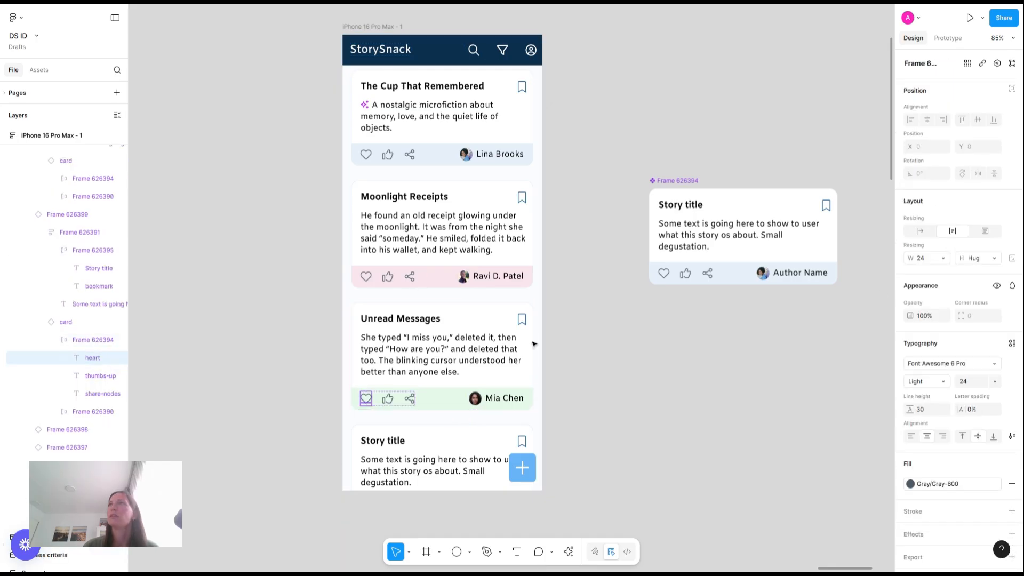
click(934, 382)
click(931, 407)
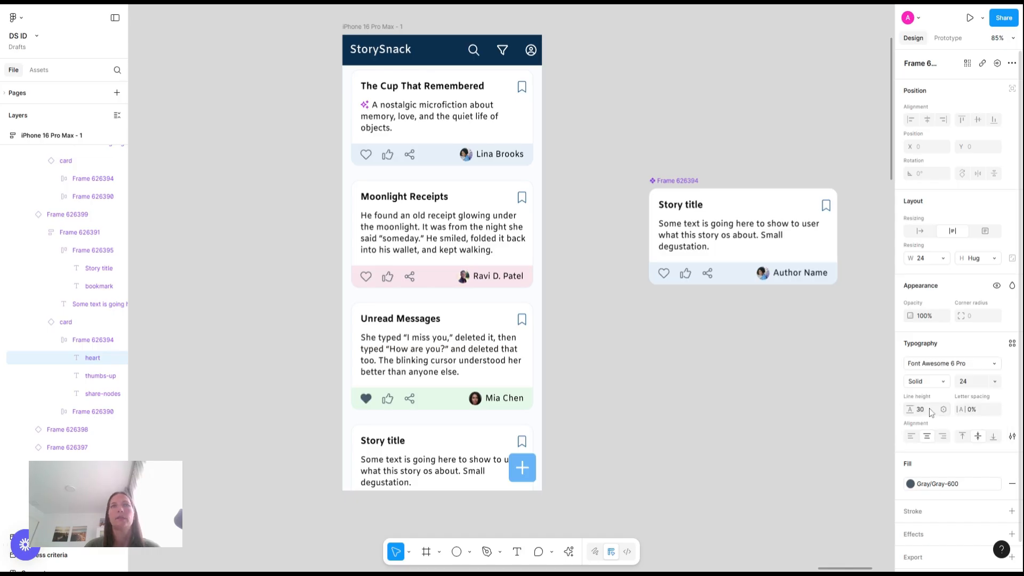
click(582, 466)
scroll(574, 462, up, 2)
scroll(574, 461, down, 3)
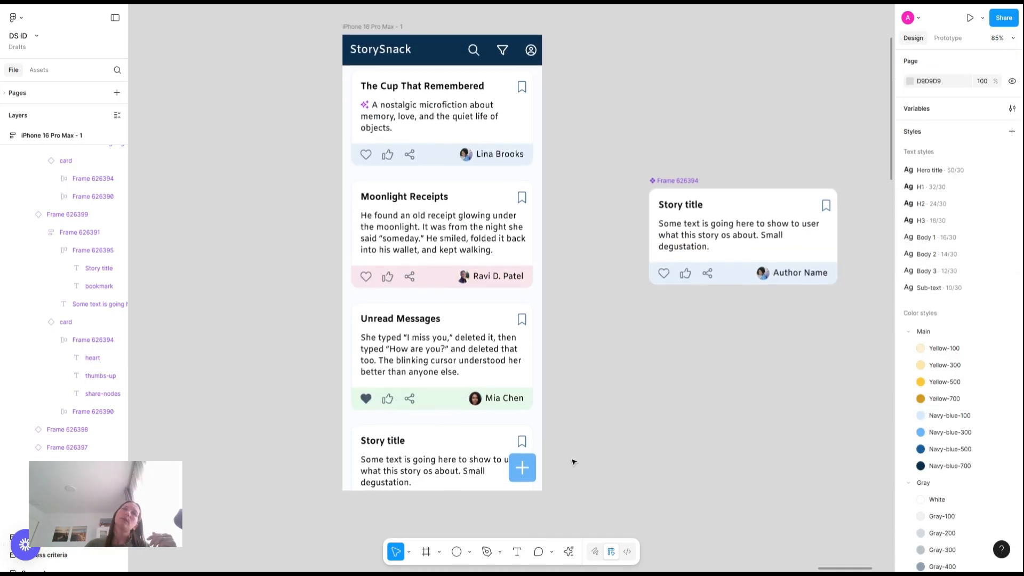
scroll(521, 116, up, 3)
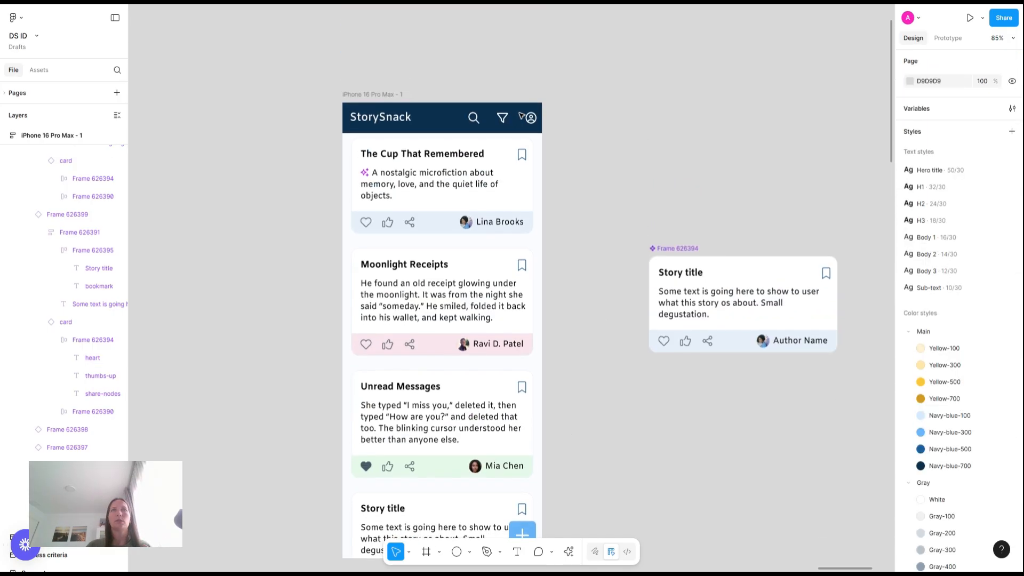
scroll(521, 116, down, 4)
scroll(521, 116, up, 4)
scroll(521, 115, down, 1)
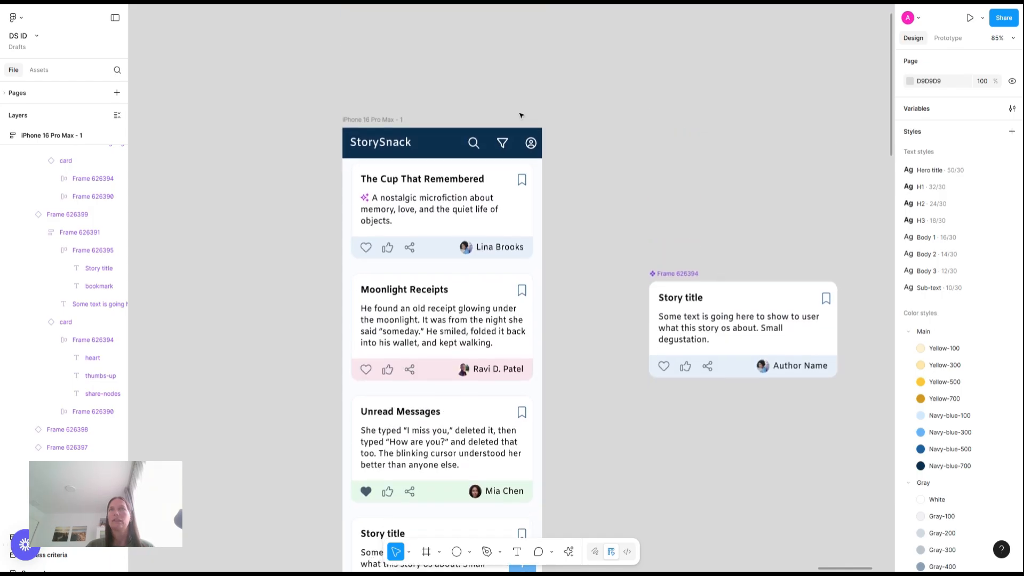
Step: Detach the Navy-blue-700 style from the StorySnack header and recolor it to teal 50D3C8
click(457, 113)
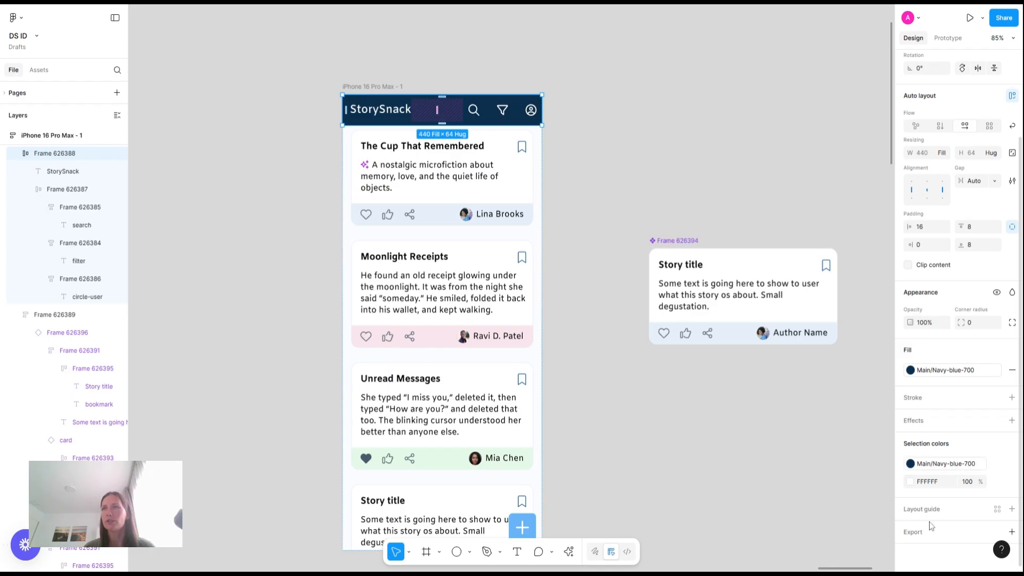
click(918, 467)
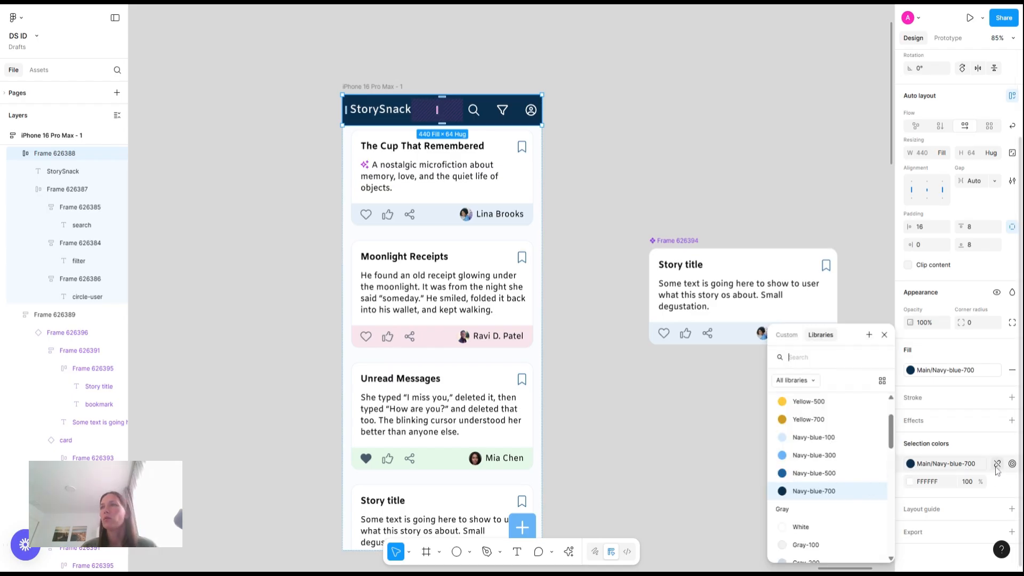
click(995, 465)
click(910, 464)
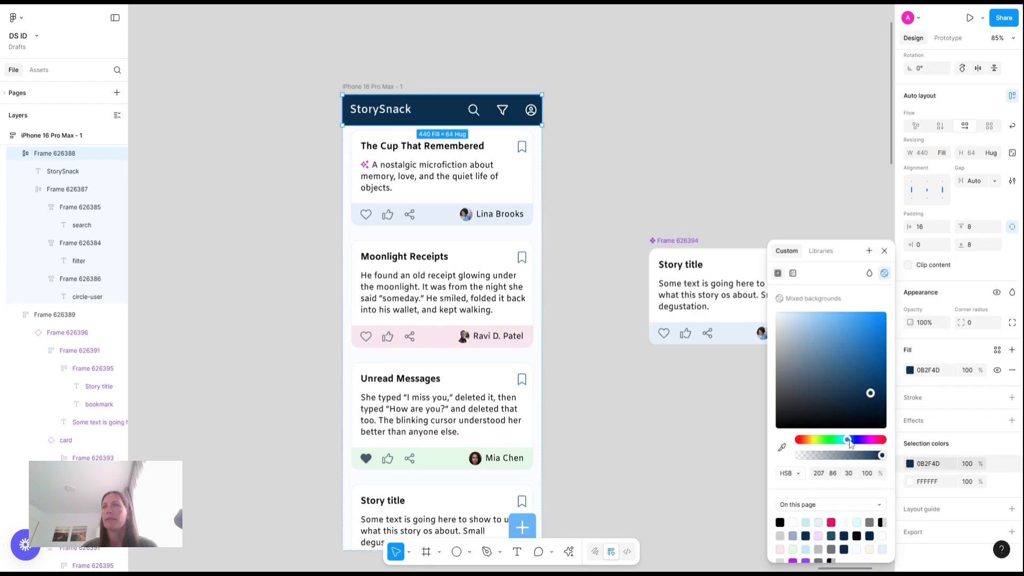
drag(842, 444, 839, 440)
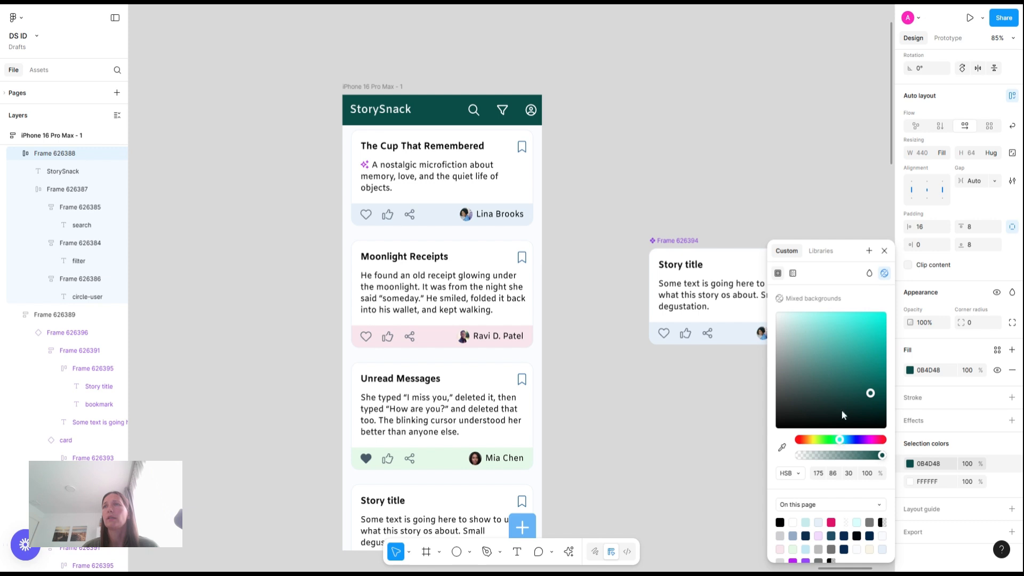
click(845, 336)
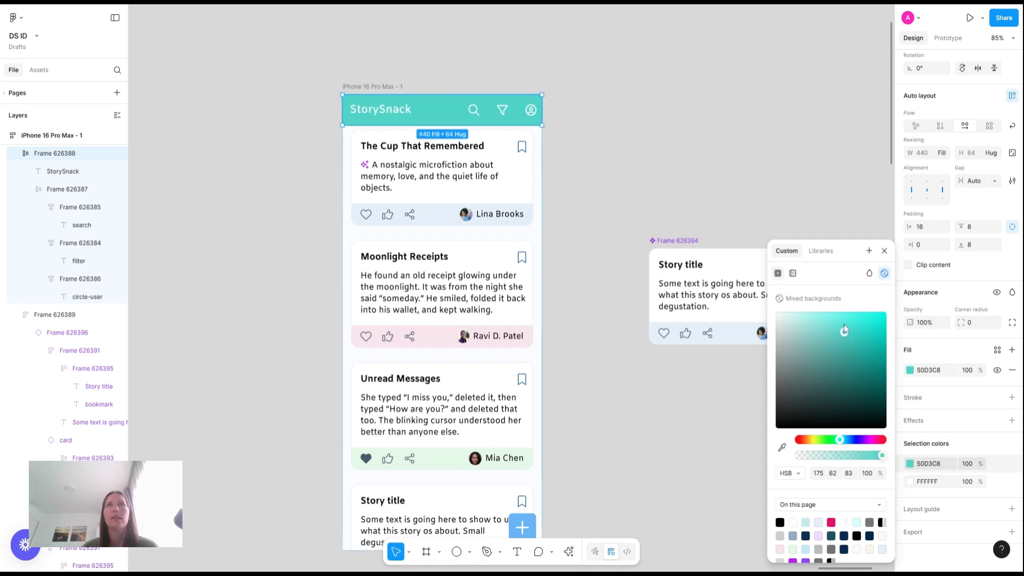
Step: Darken the StorySnack header's fill to teal 2EB9AE
mouse_move(849, 336)
mouse_down()
mouse_move(860, 354)
mouse_move(858, 343)
mouse_up()
click(753, 125)
scroll(754, 125, down, 5)
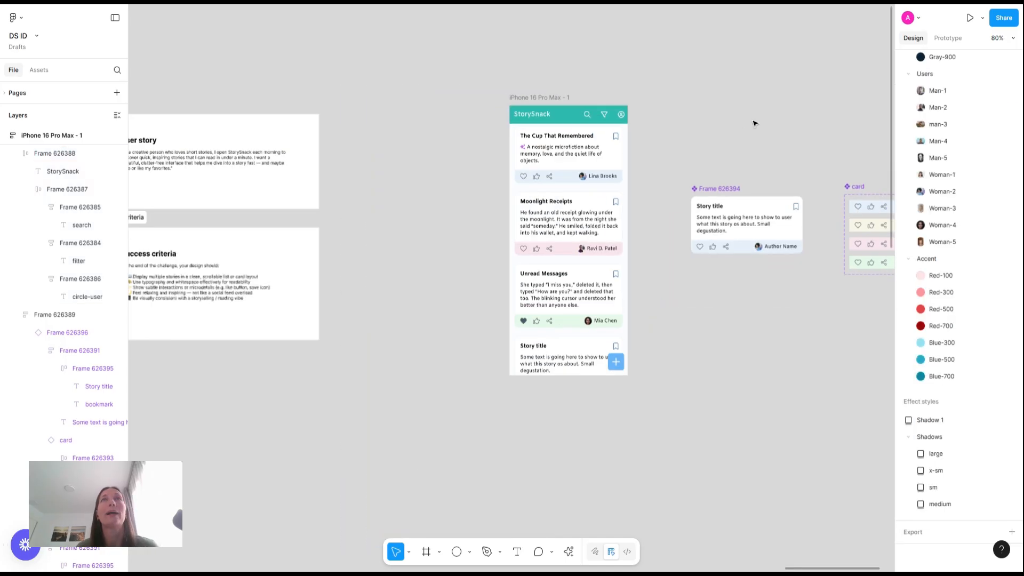
scroll(696, 164, up, 3)
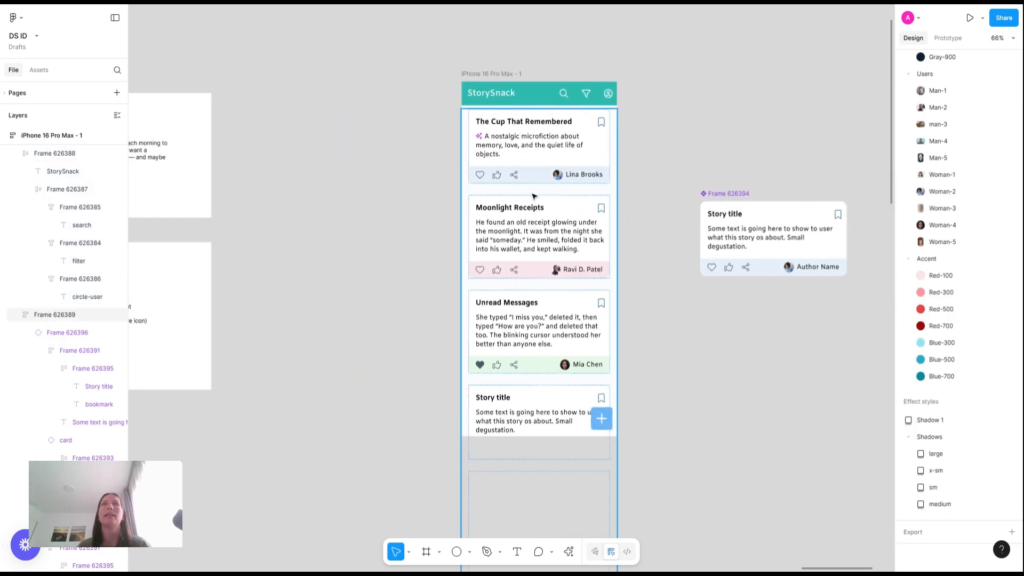
Step: Try blue-gray, black and teal fills for the iPhone 16 Pro Max frame, ending with pale teal F2FEFD
click(496, 74)
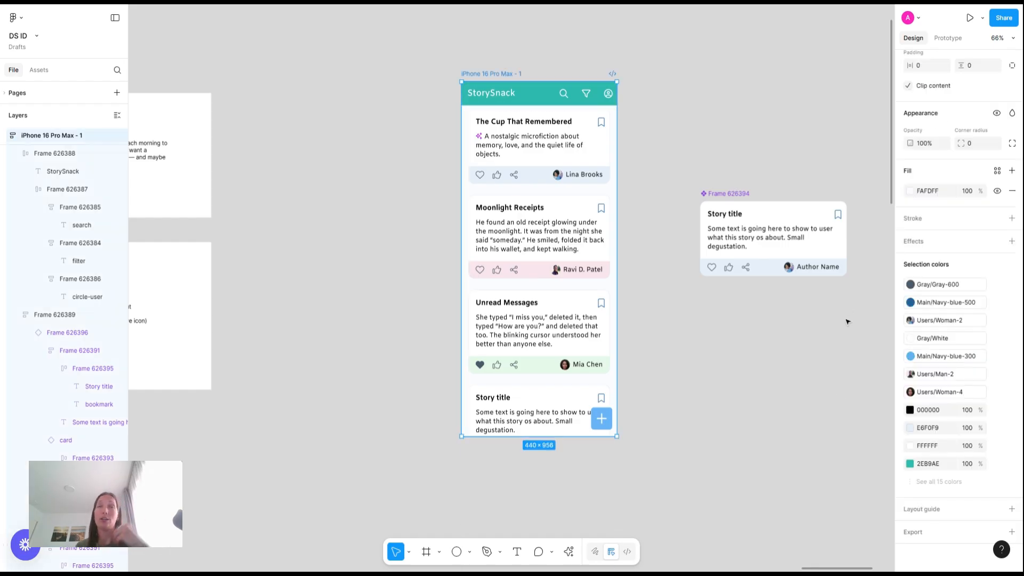
click(909, 191)
click(801, 283)
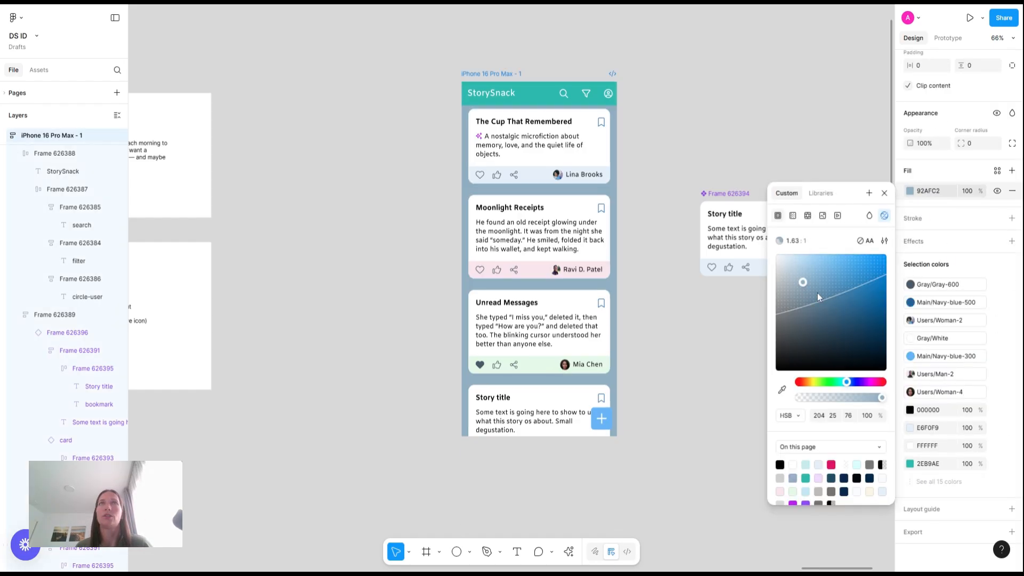
drag(797, 327, 761, 392)
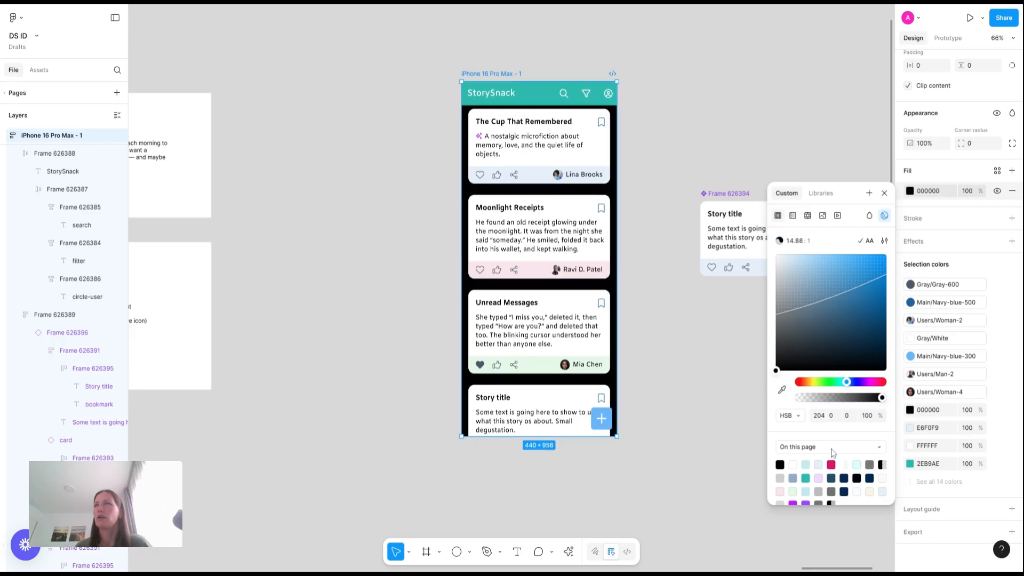
click(840, 382)
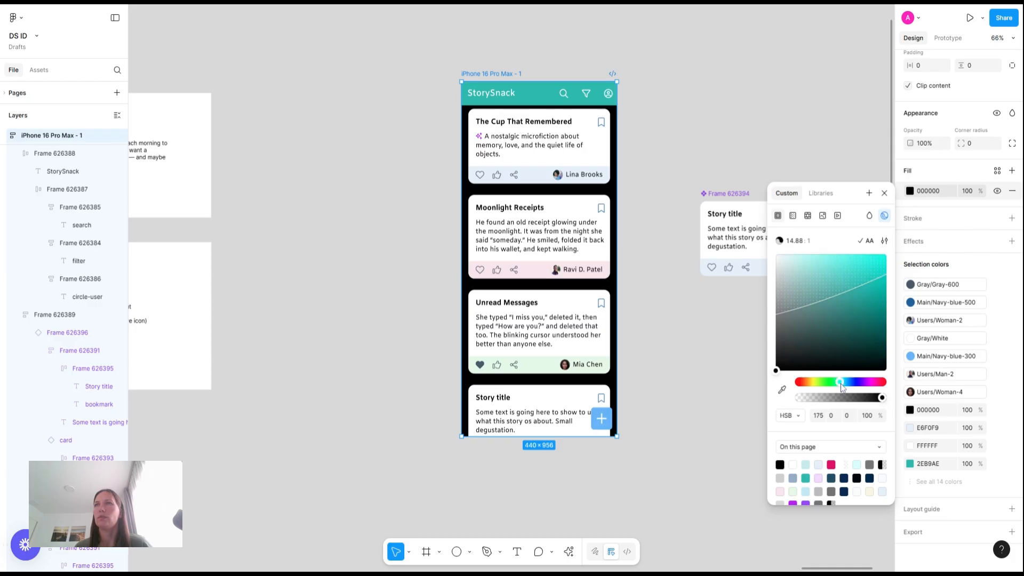
click(823, 326)
drag(832, 330, 850, 318)
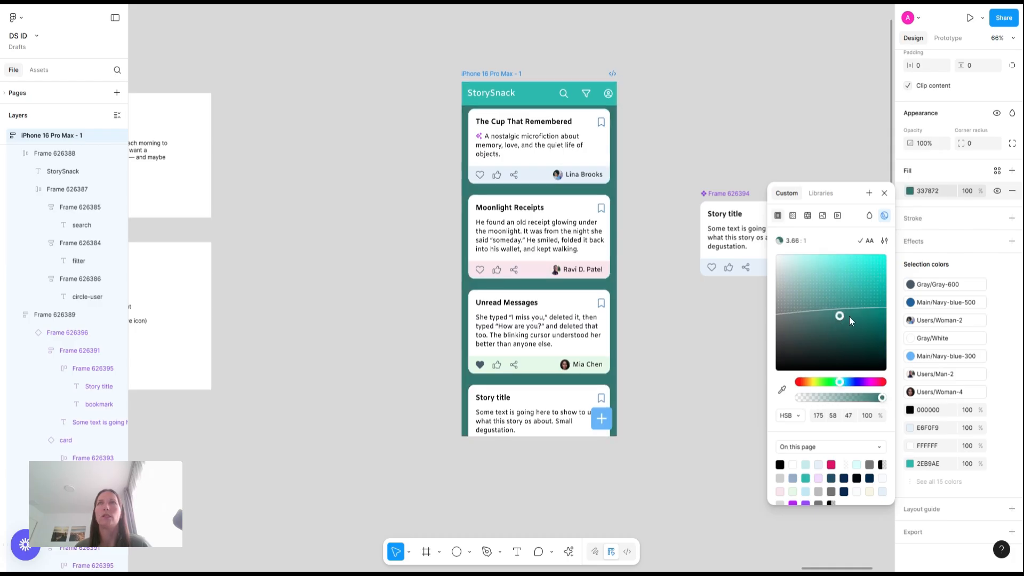
click(835, 266)
drag(819, 257, 781, 261)
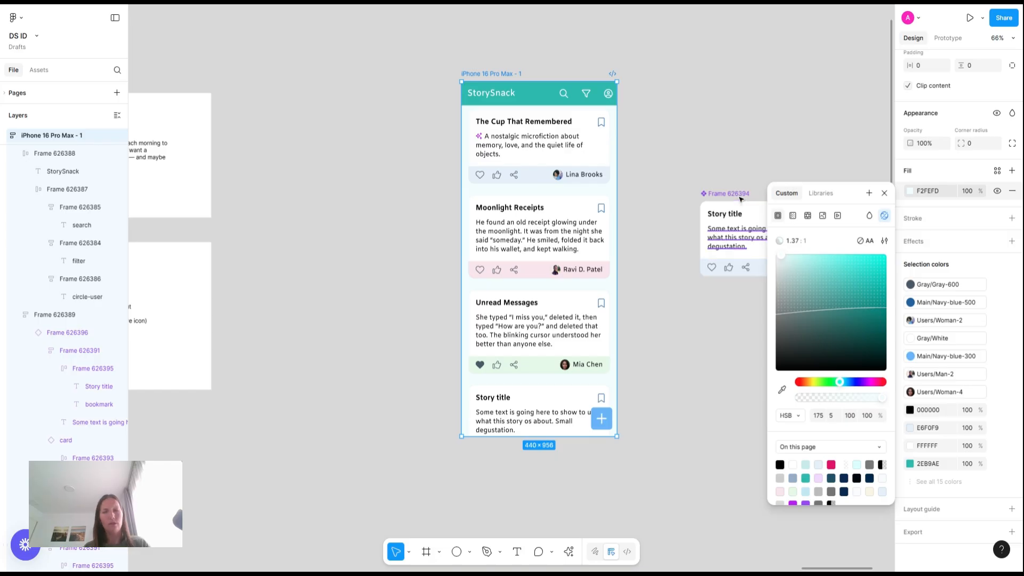
Step: Undo all the trial background fills on the phone frame
click(682, 172)
key(ctrl+z)
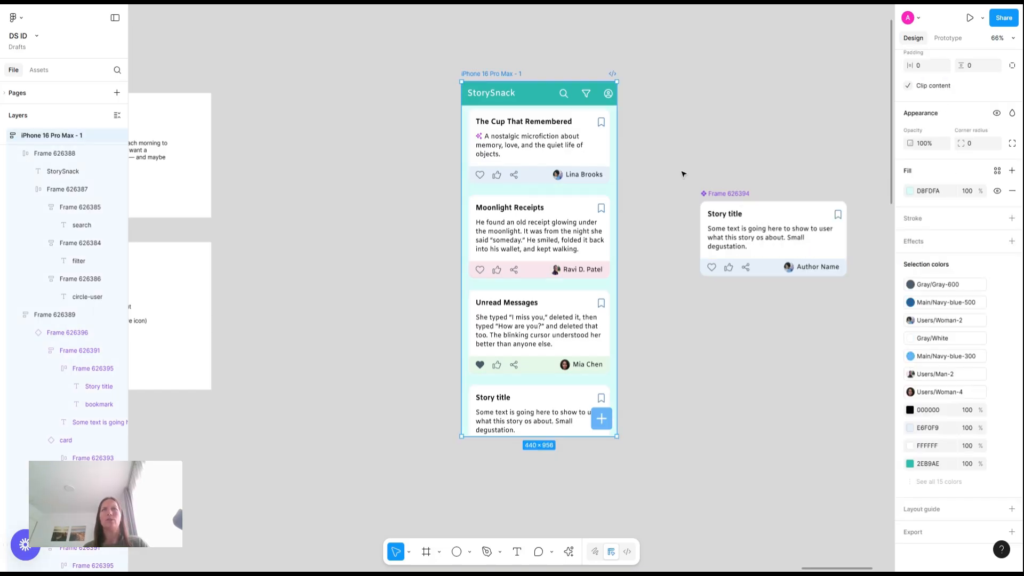
key(ctrl+z)
key(ctrl+z)
key(ctrl+z)
key(ctrl+z)
key(ctrl+z)
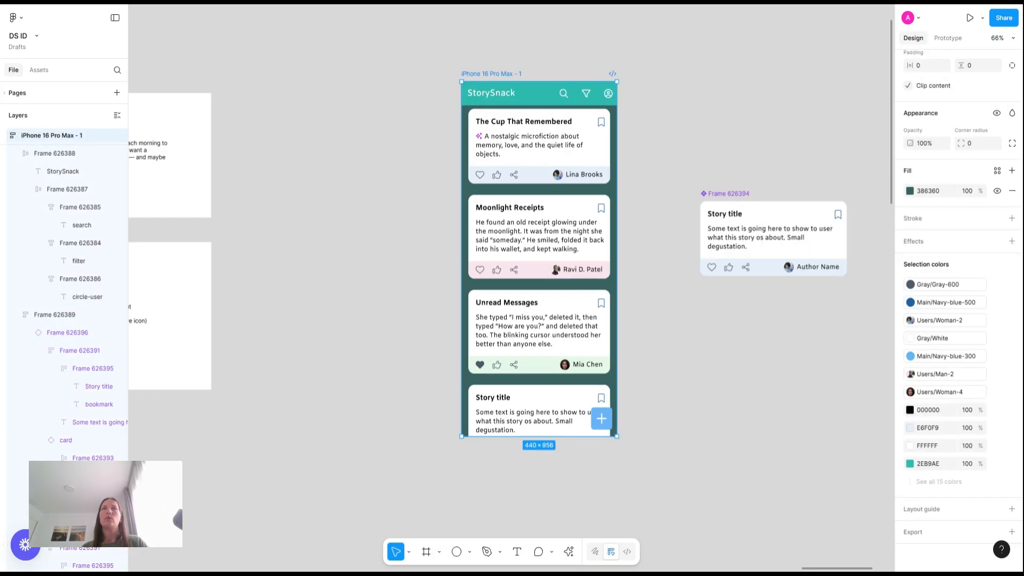
key(ctrl+z)
key(ctrl+z)
key(ctrl+z)
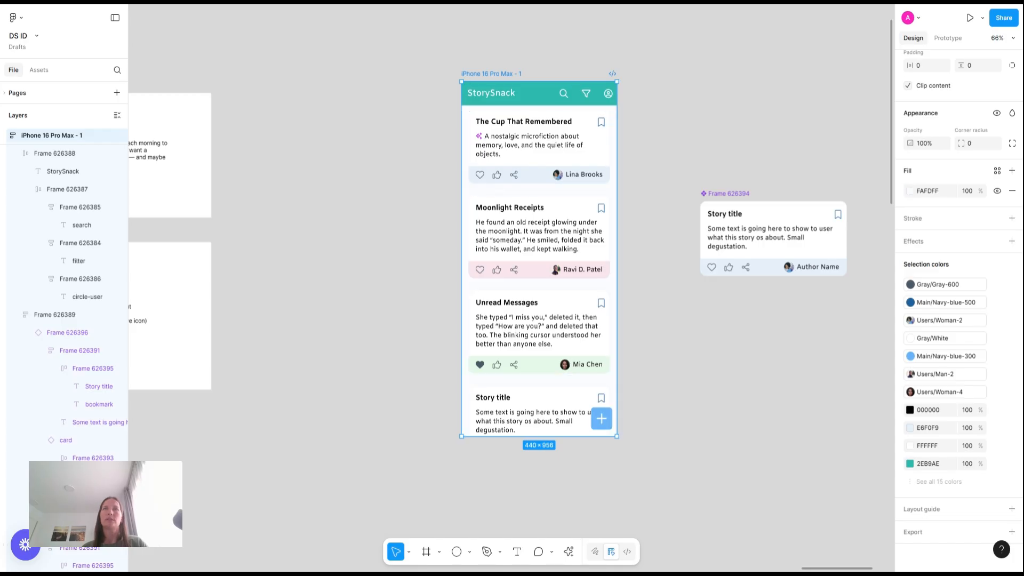
click(527, 57)
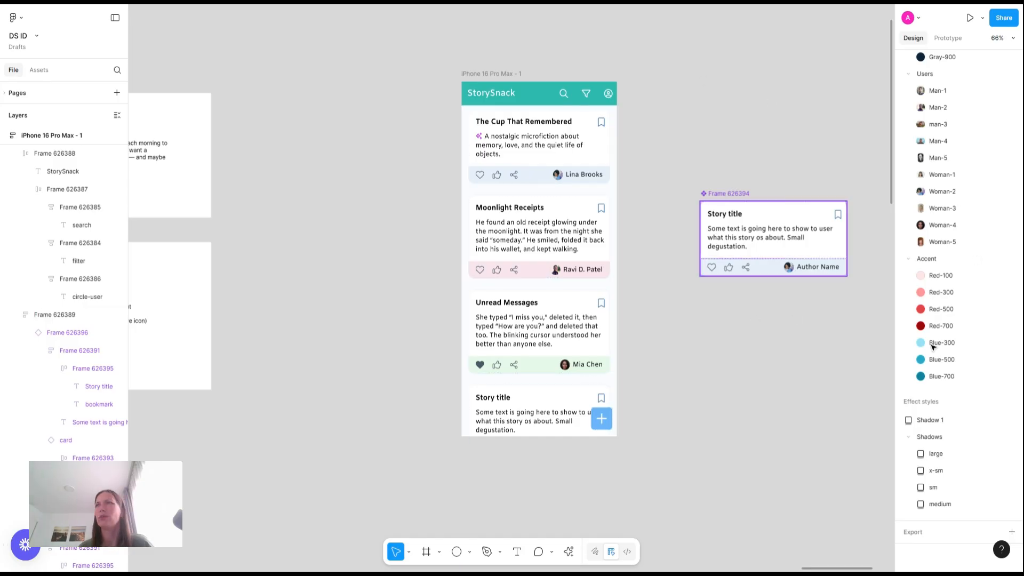
Step: Set the stroke weight of the main story card component to 3
click(962, 322)
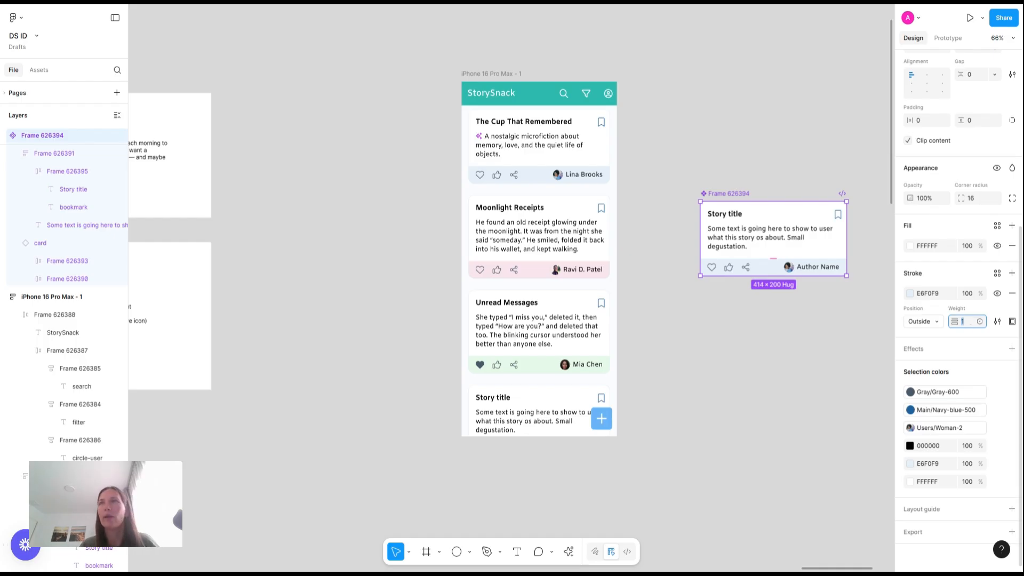
key(Up)
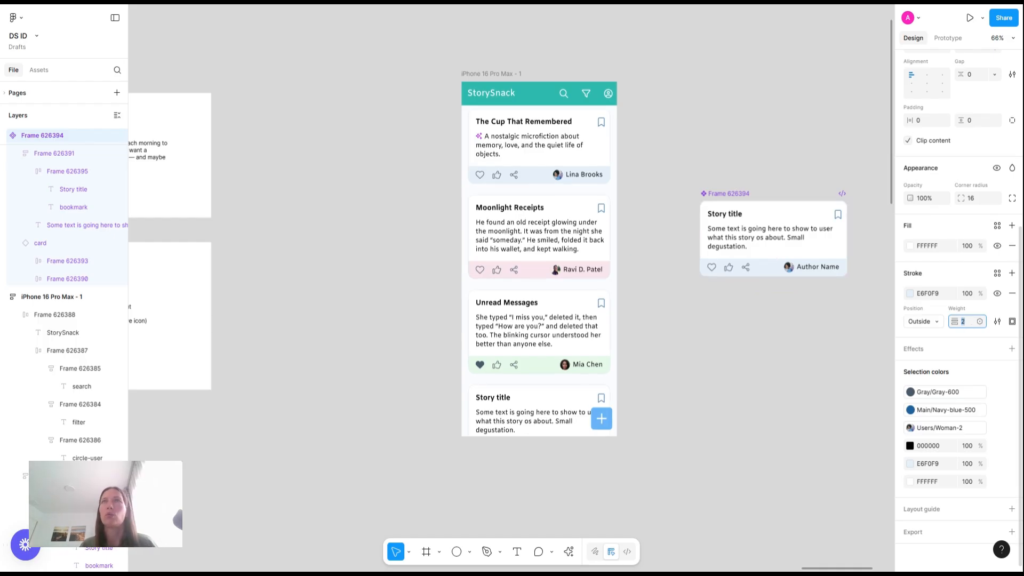
key(Up)
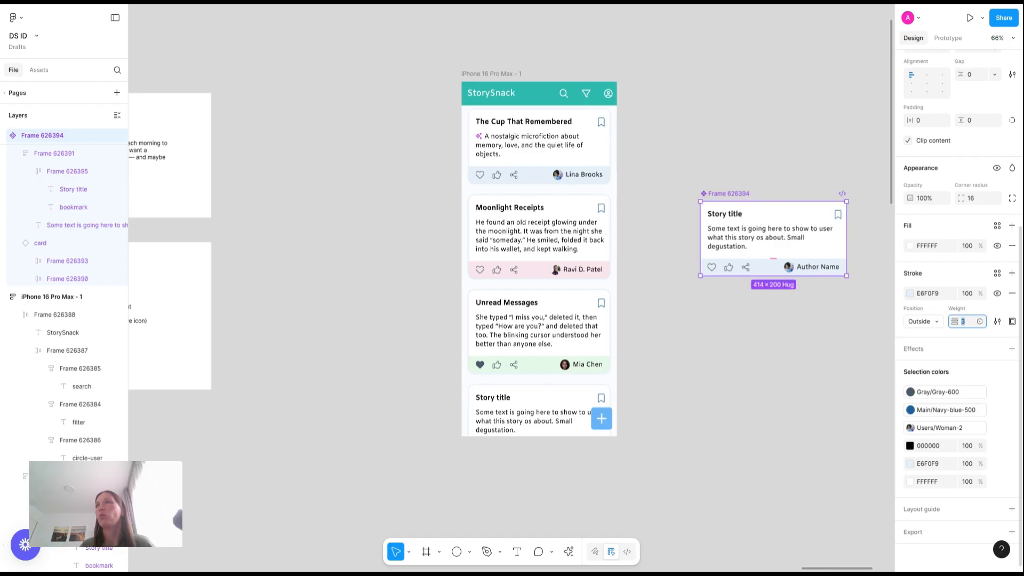
Step: Try a drop shadow with the Shadows/x-sm effect style on the story card component, then remove the effect
click(1011, 349)
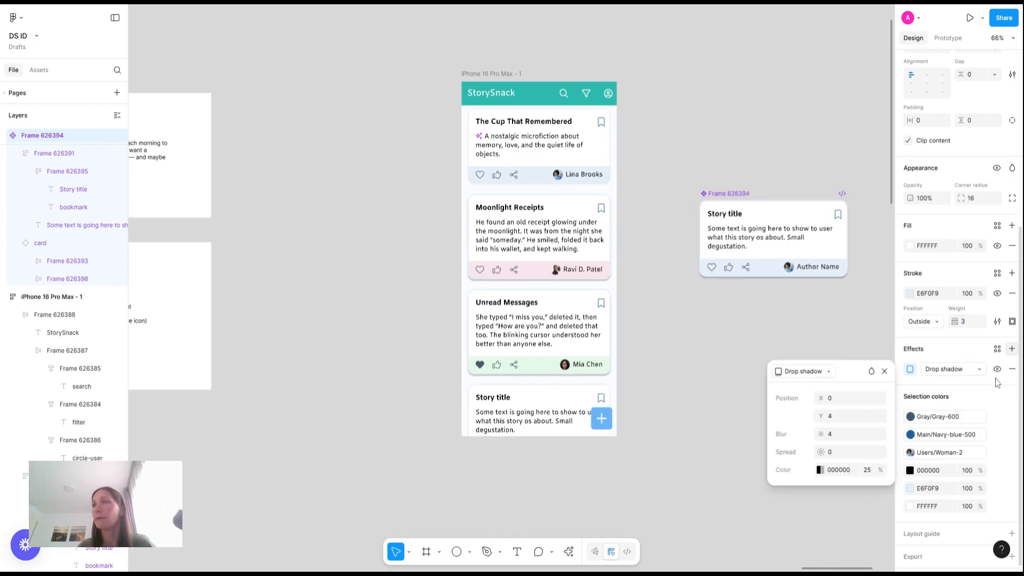
click(996, 349)
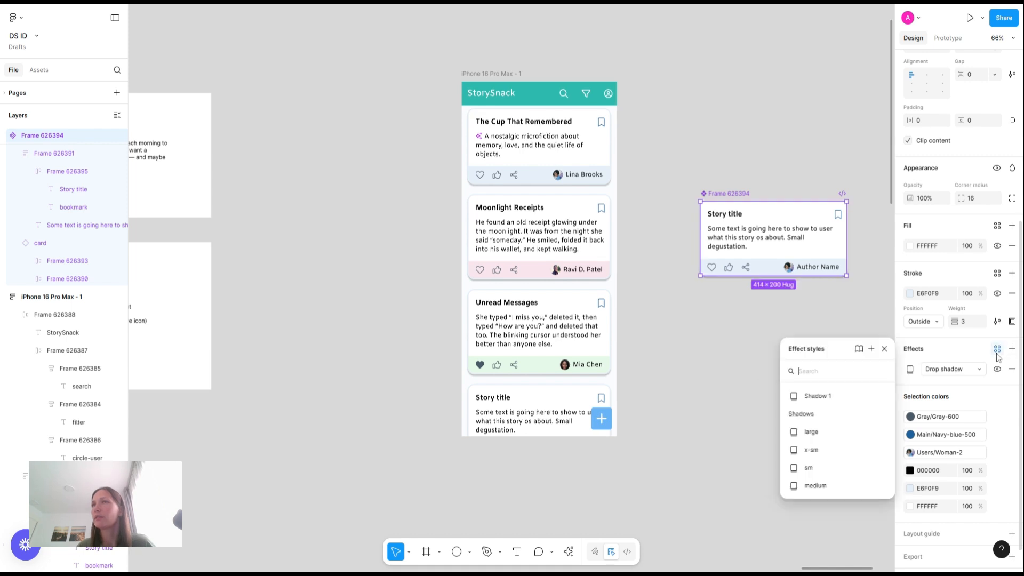
click(811, 450)
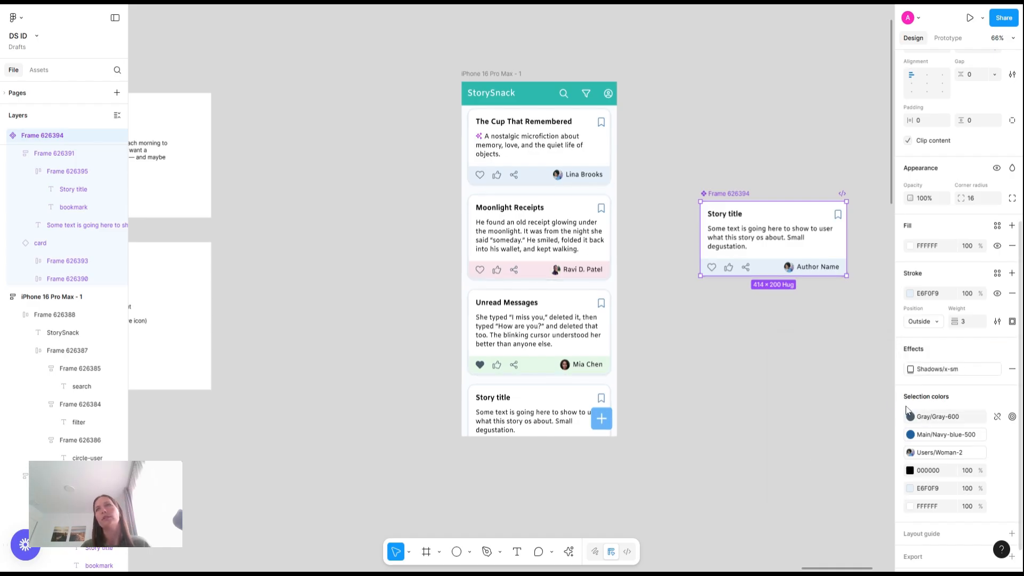
click(929, 369)
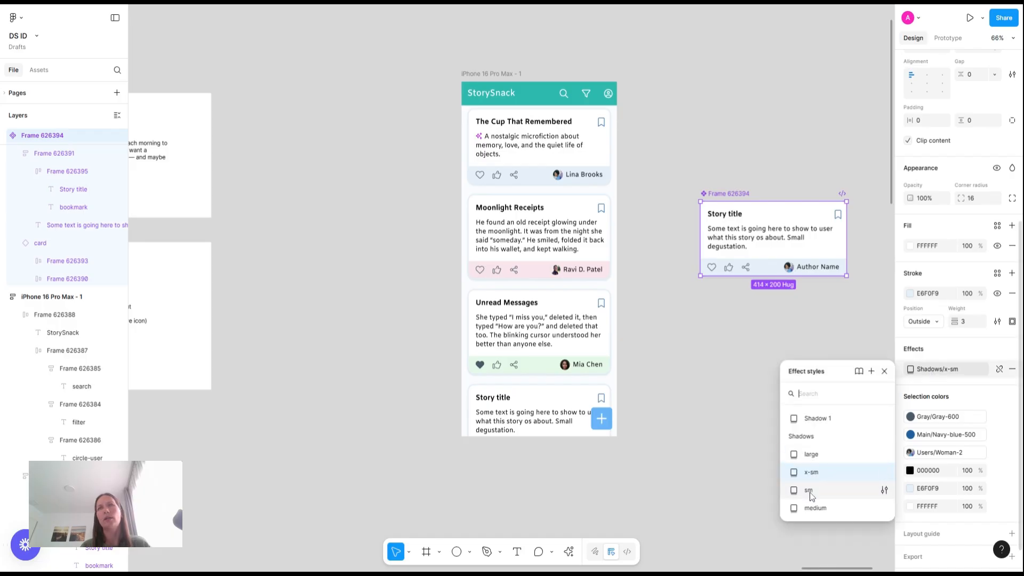
click(1012, 369)
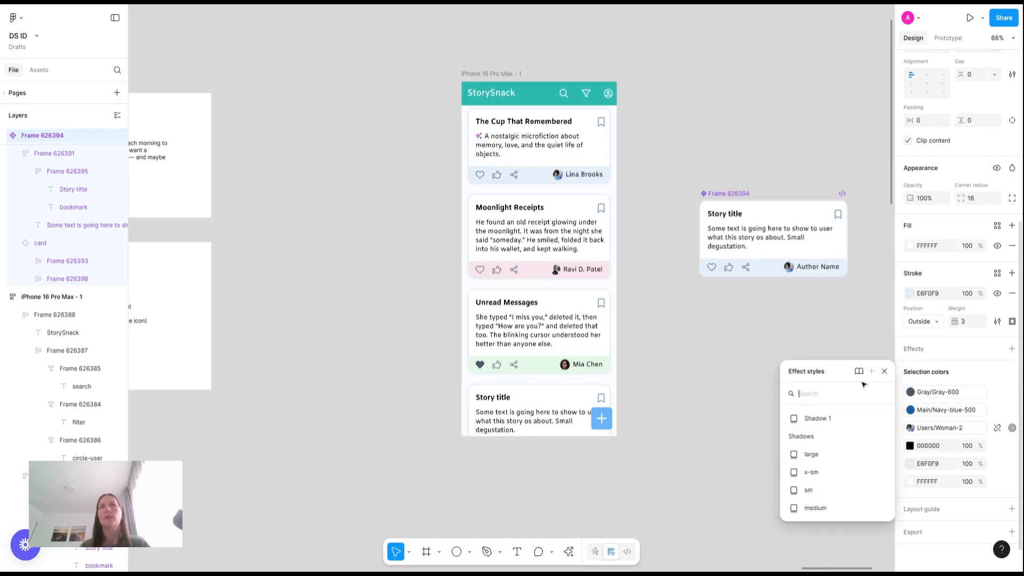
Step: Change the story card component's stroke color to light blue-gray CFDDE9
click(909, 294)
click(793, 329)
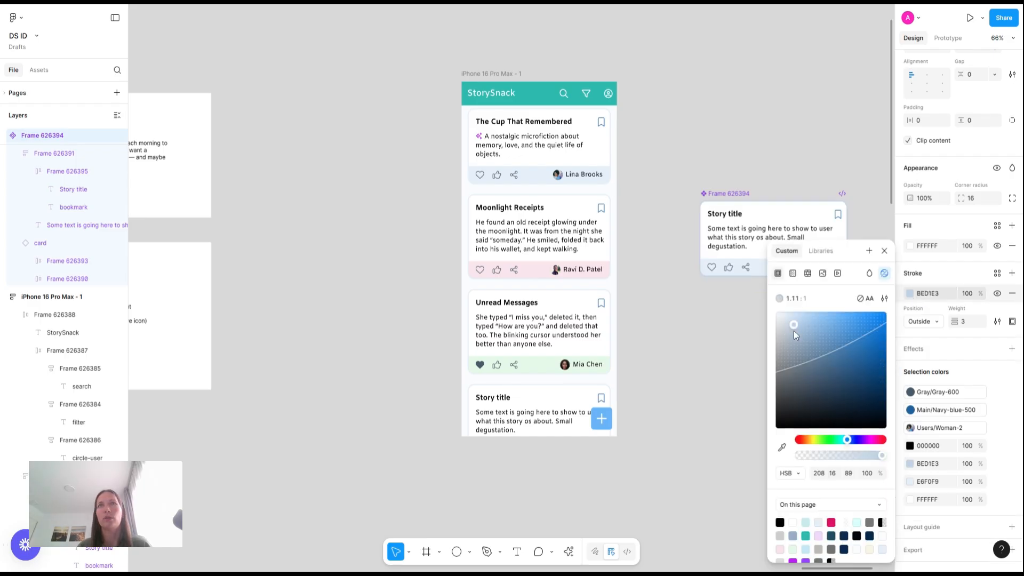
drag(789, 338, 788, 323)
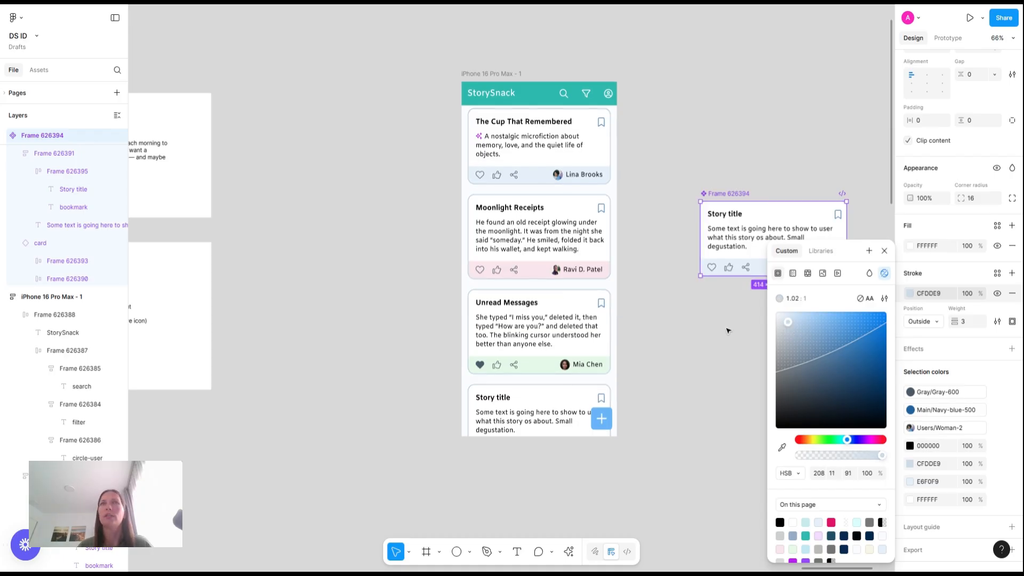
click(728, 331)
scroll(598, 223, up, 3)
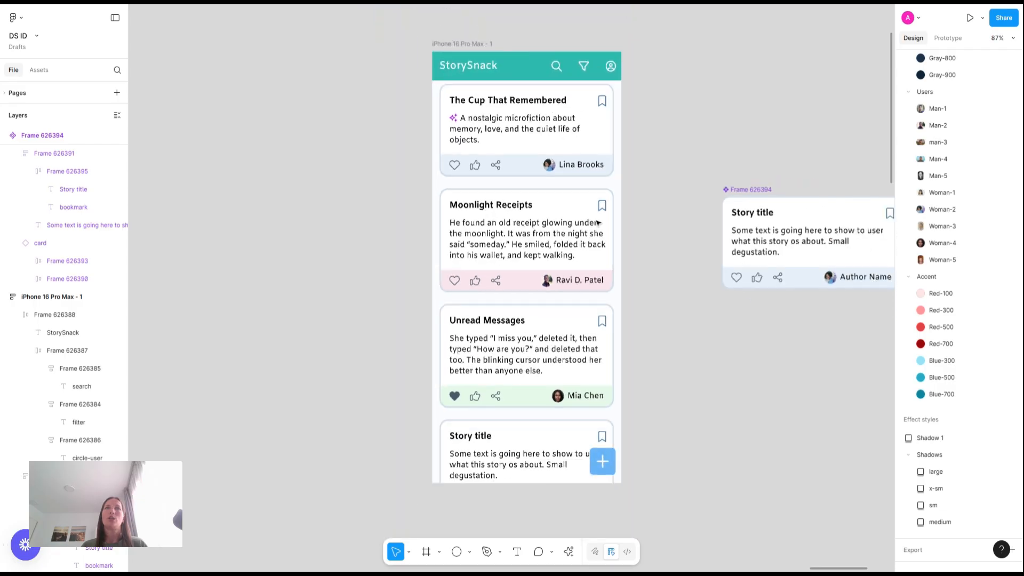
scroll(598, 223, down, 2)
scroll(533, 160, right, 2)
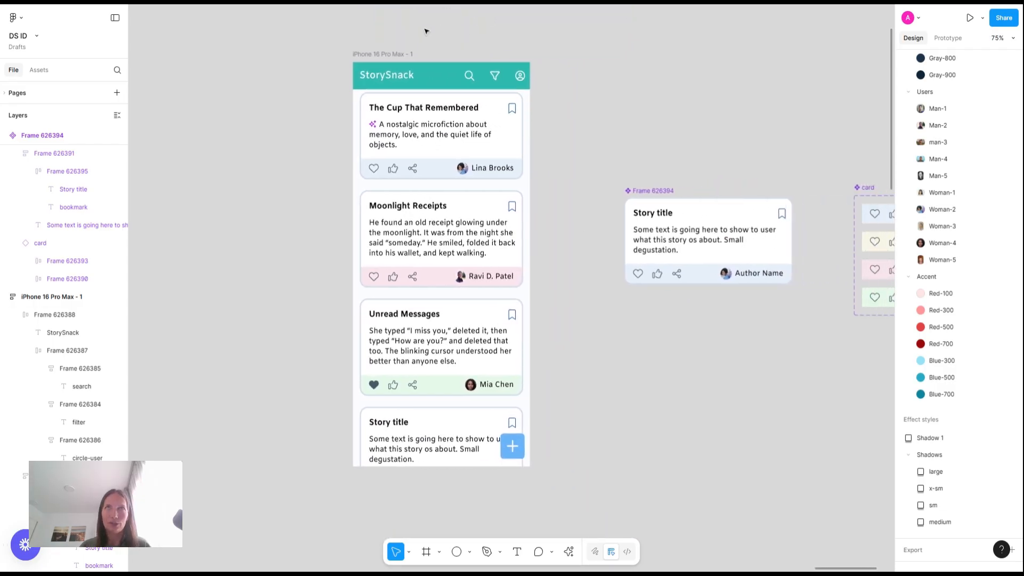
Step: Sample the header's teal for the story card component's stroke and lighten it to D3EAE8
click(682, 206)
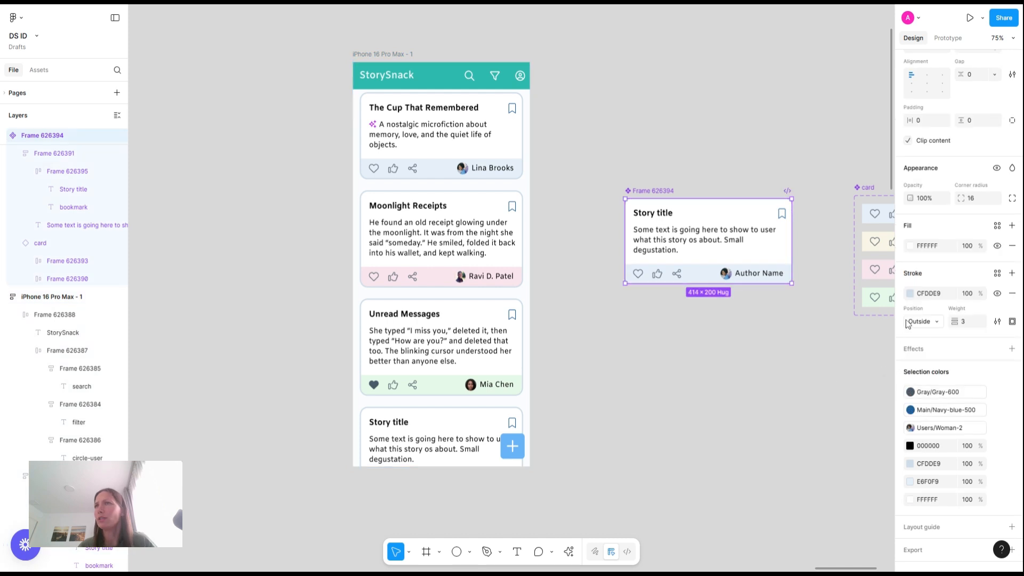
click(909, 293)
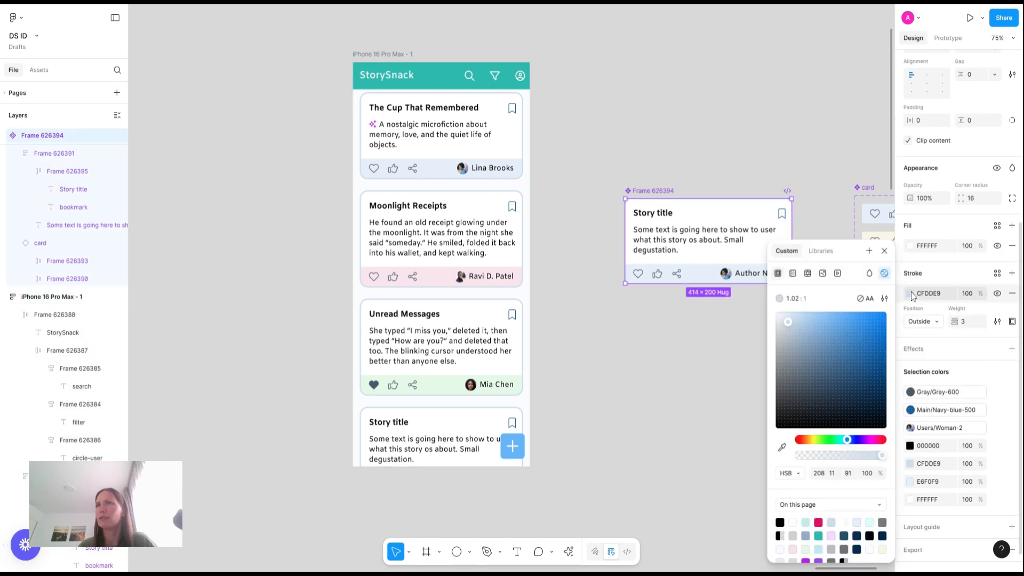
click(782, 447)
click(443, 73)
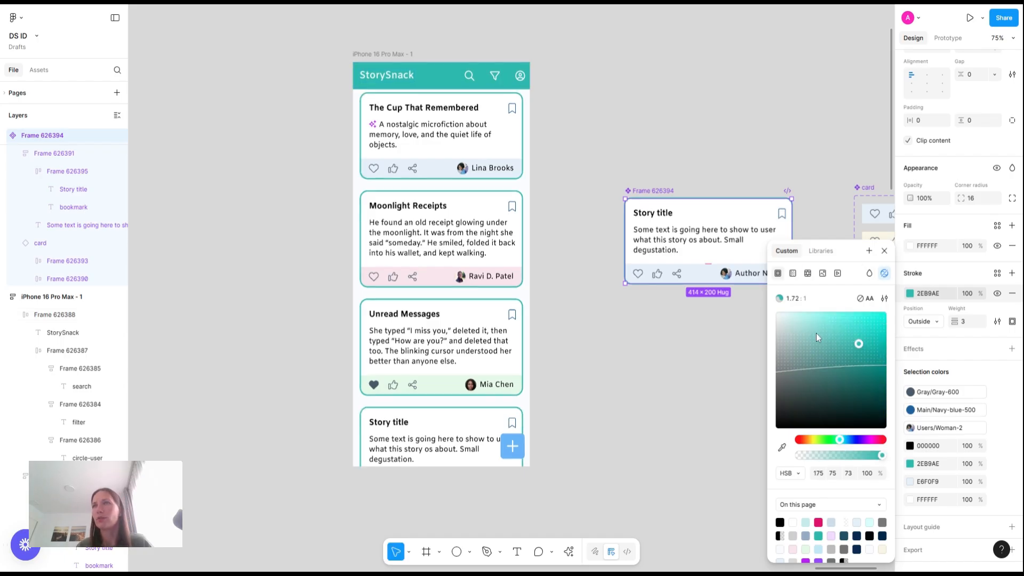
mouse_move(816, 333)
mouse_down()
mouse_move(791, 326)
mouse_move(793, 339)
mouse_move(799, 328)
mouse_move(787, 326)
mouse_up()
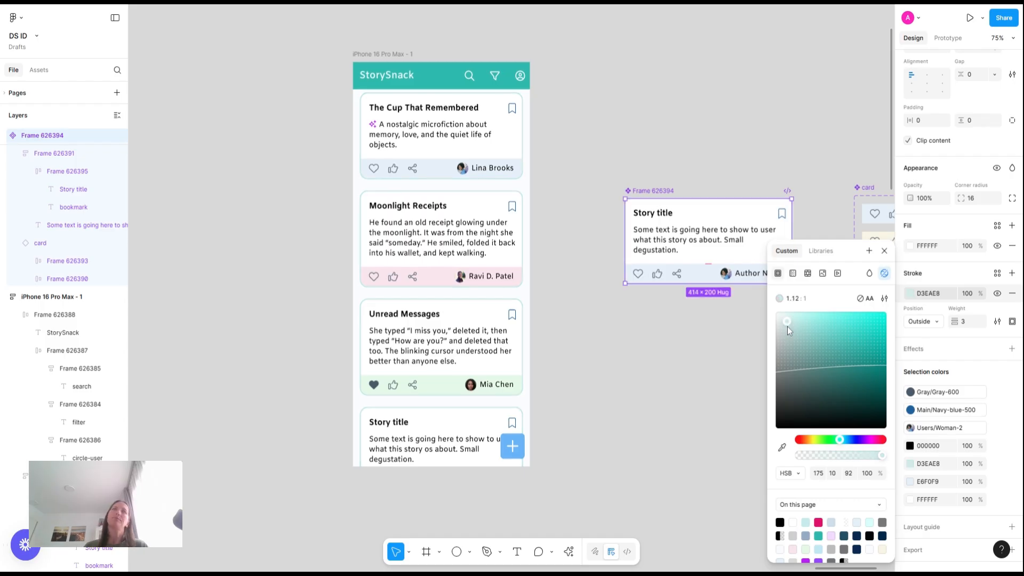
click(603, 94)
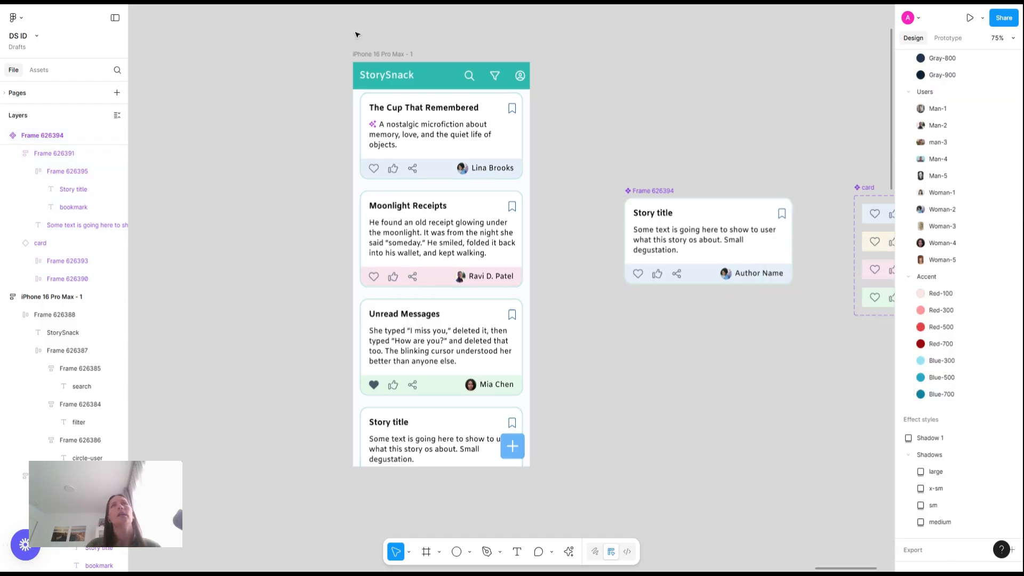
Step: Set the iPhone 16 Pro Max frame's fill to FFFFFF
click(388, 56)
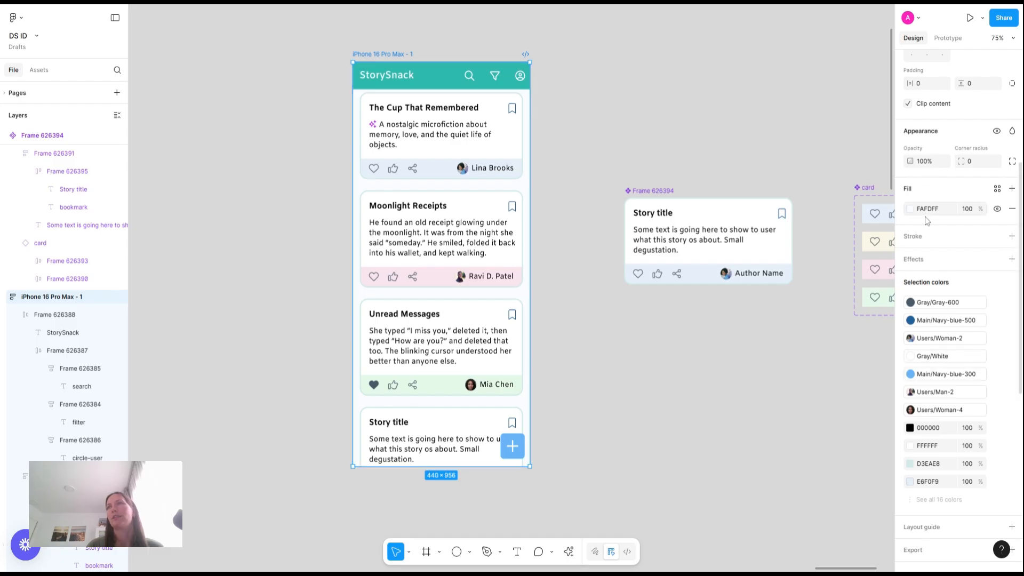
click(928, 210)
text(FFFFFF)
key(Return)
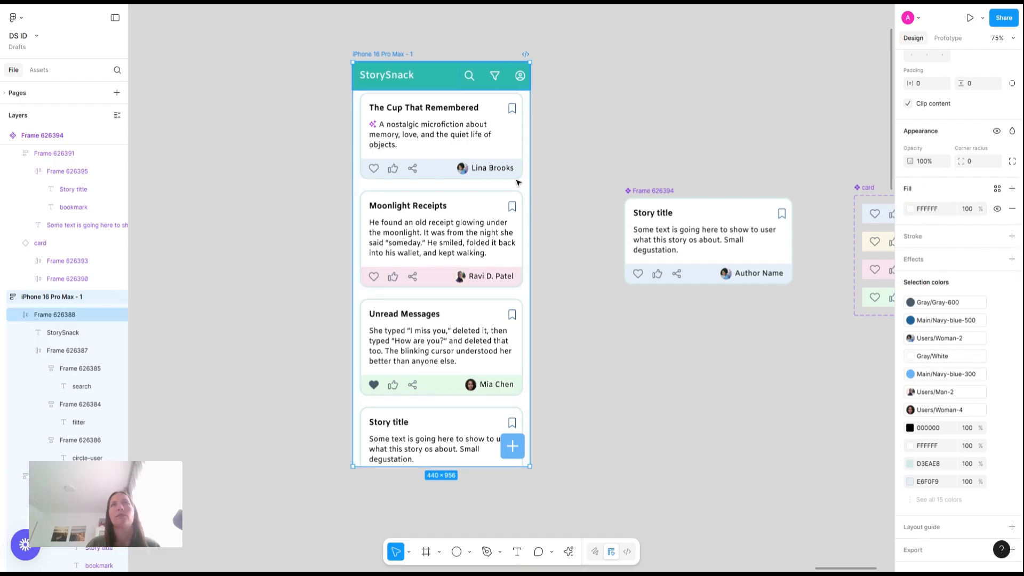
click(696, 174)
Step: Detach the color style from the story card component's bookmark icon and recolor it with the header's teal
key(shift+0)
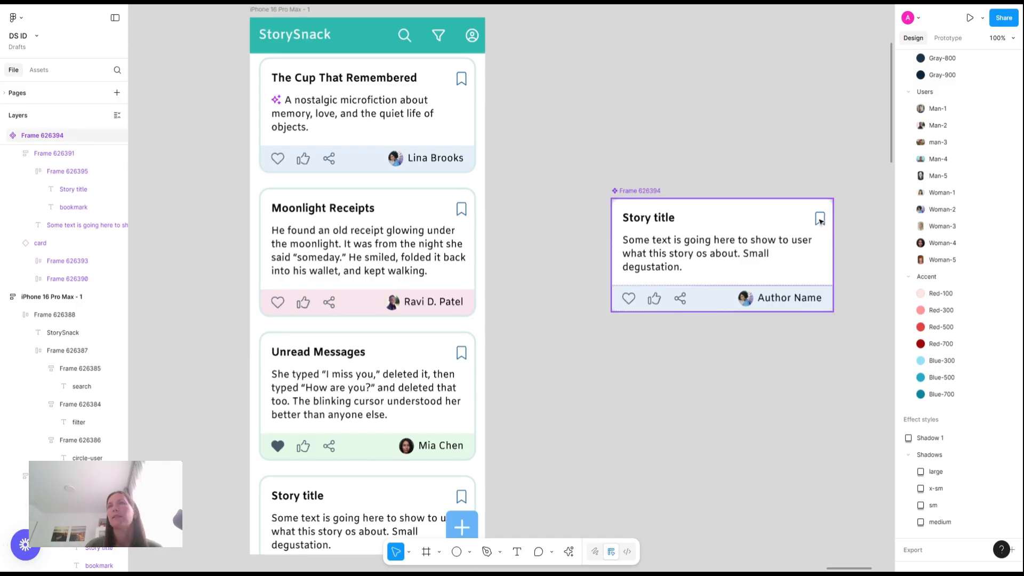
click(819, 220)
click(819, 220)
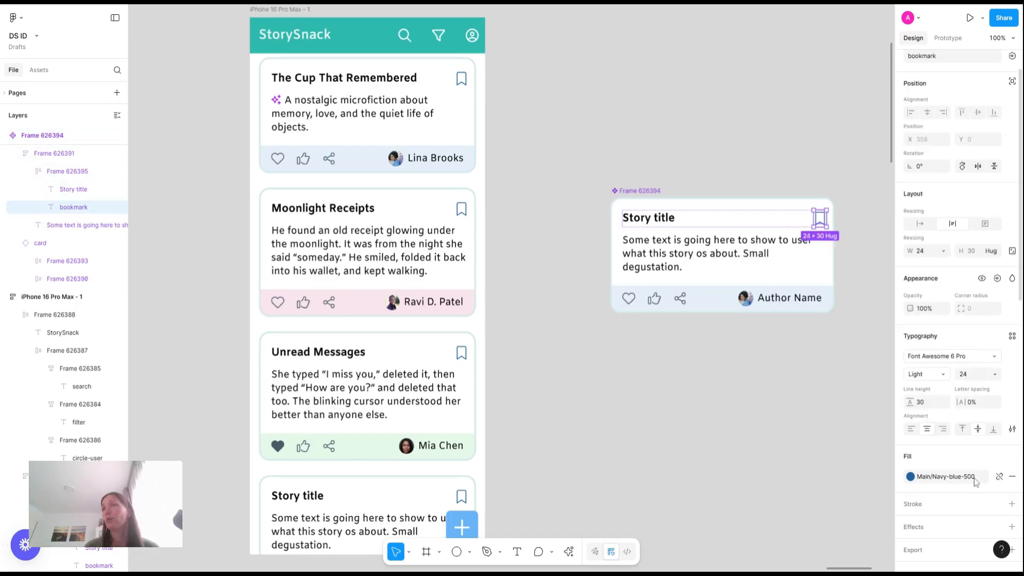
click(998, 476)
click(910, 476)
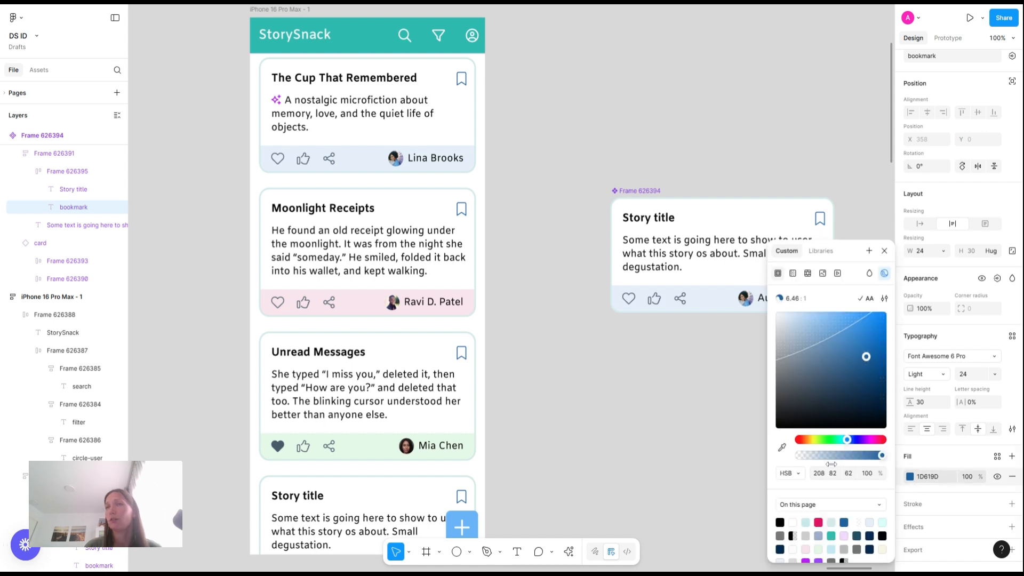
click(782, 447)
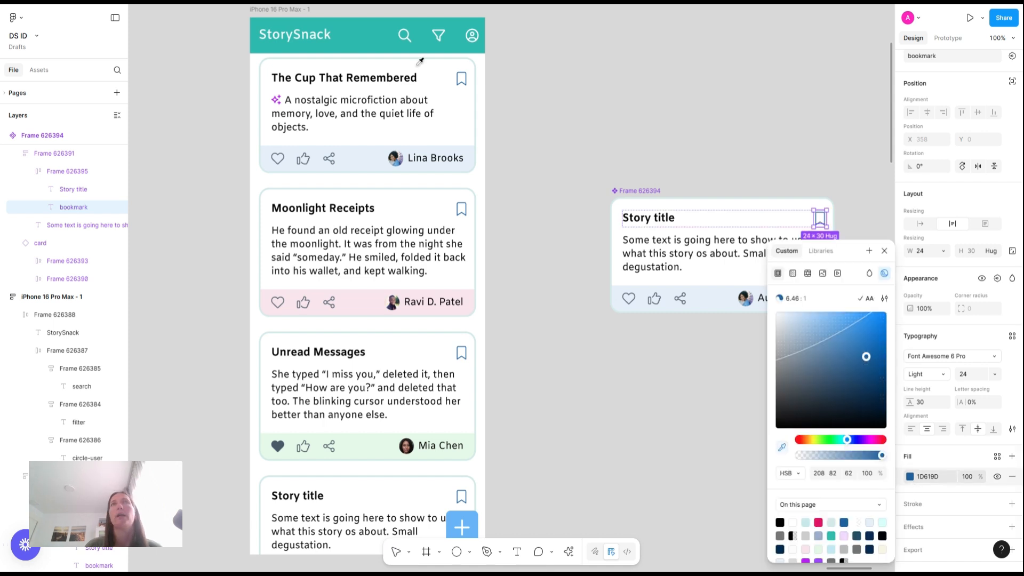
click(355, 28)
click(665, 84)
Step: Change the floating add button's fill to the header teal 2EB9AE, undoing any stray sampled color
scroll(665, 86, down, 3)
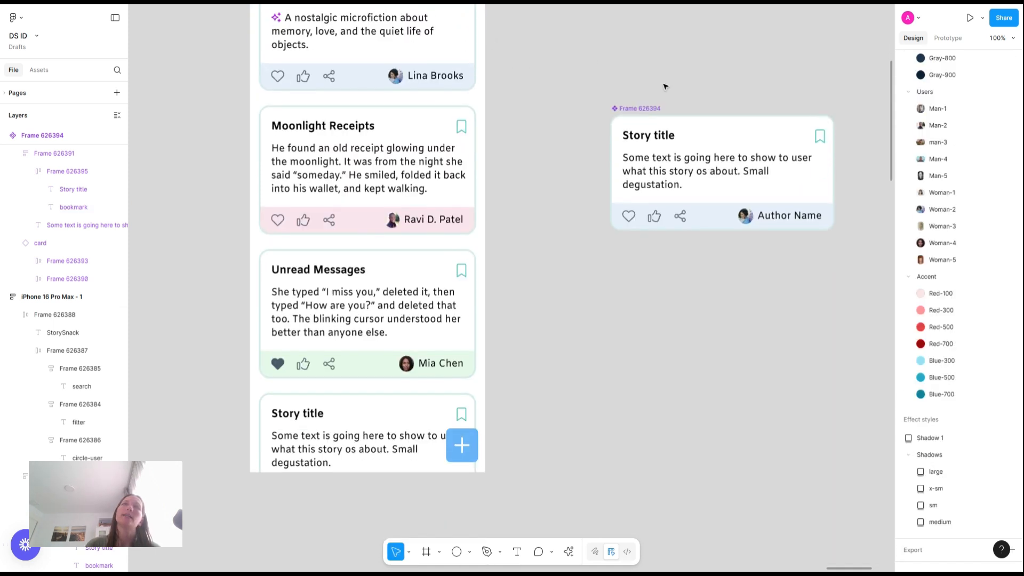
click(470, 456)
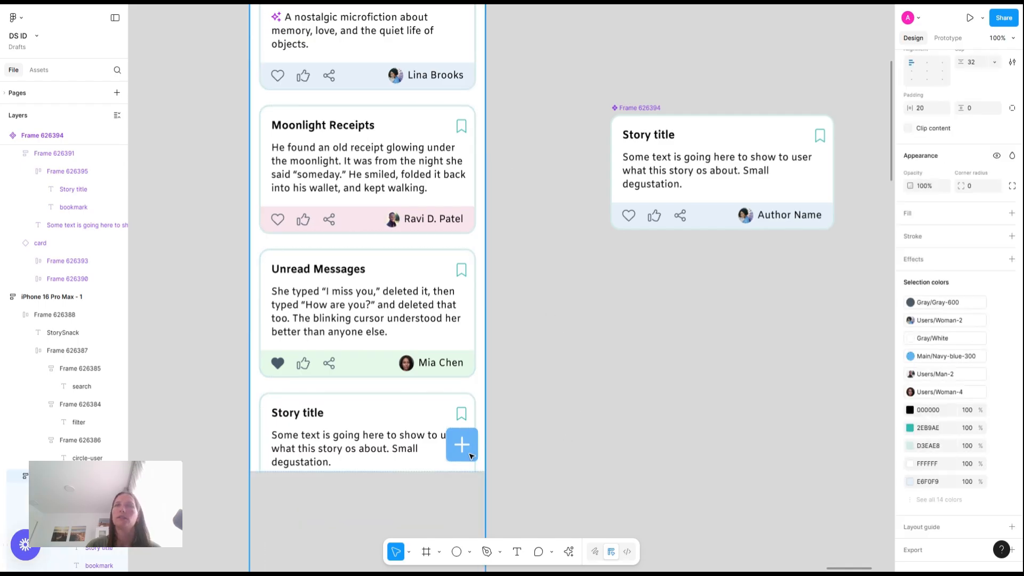
click(930, 394)
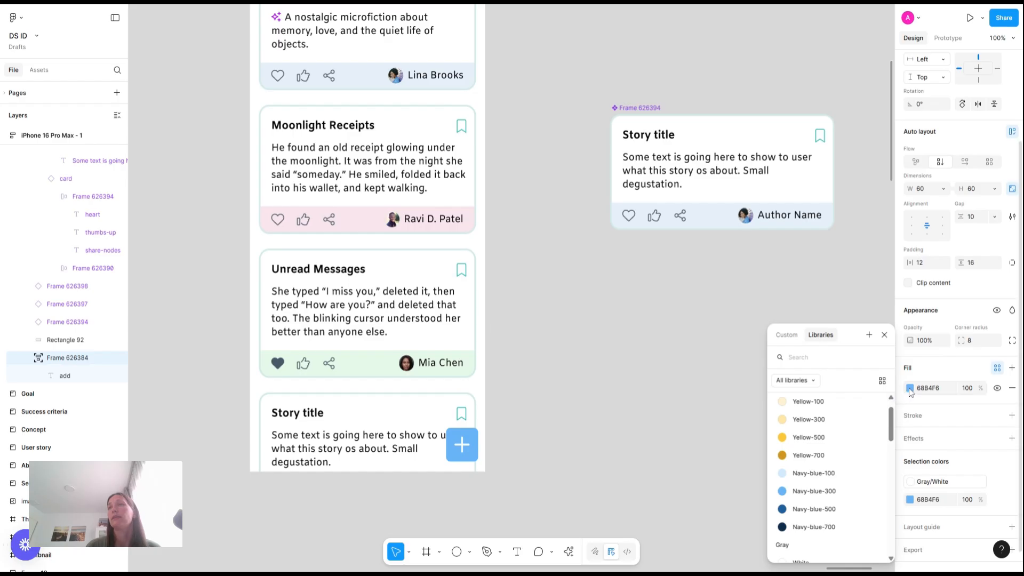
click(787, 334)
click(782, 448)
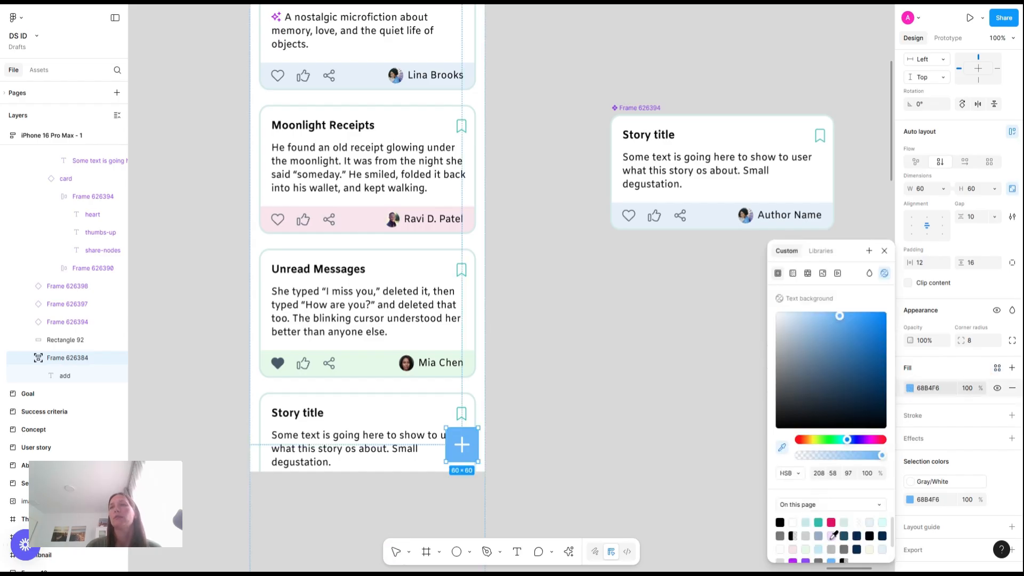
click(820, 521)
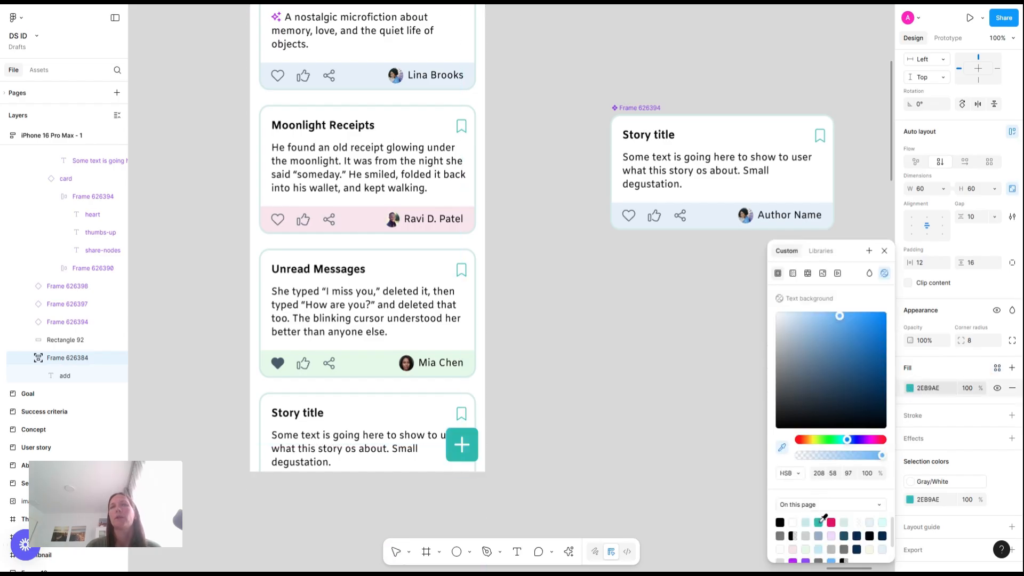
click(599, 332)
key(Escape)
key(ctrl+z)
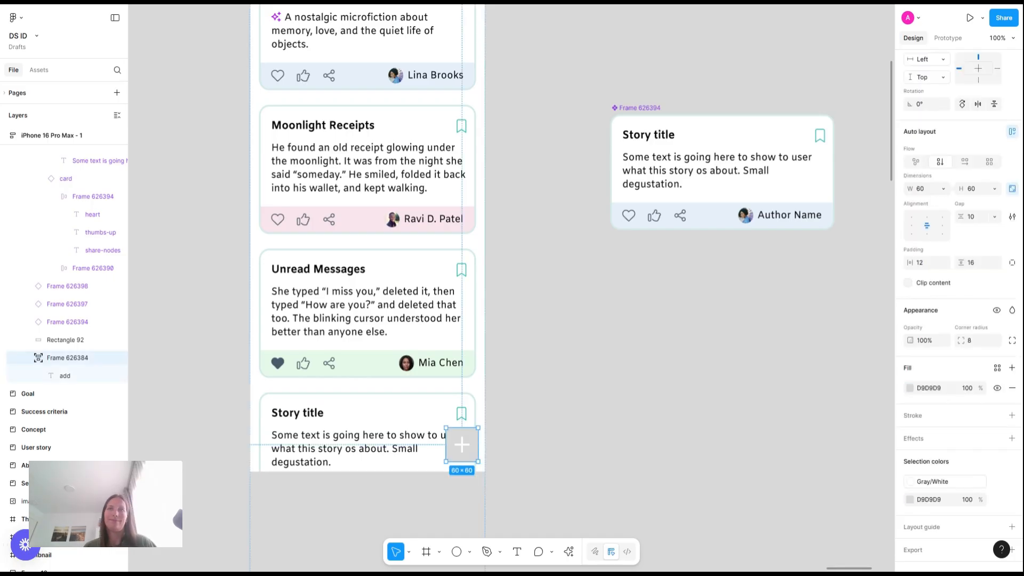
key(ctrl+z)
click(605, 334)
Step: Examine the whole phone screen's color scheme alongside the story card component
scroll(605, 334, down, 5)
click(451, 93)
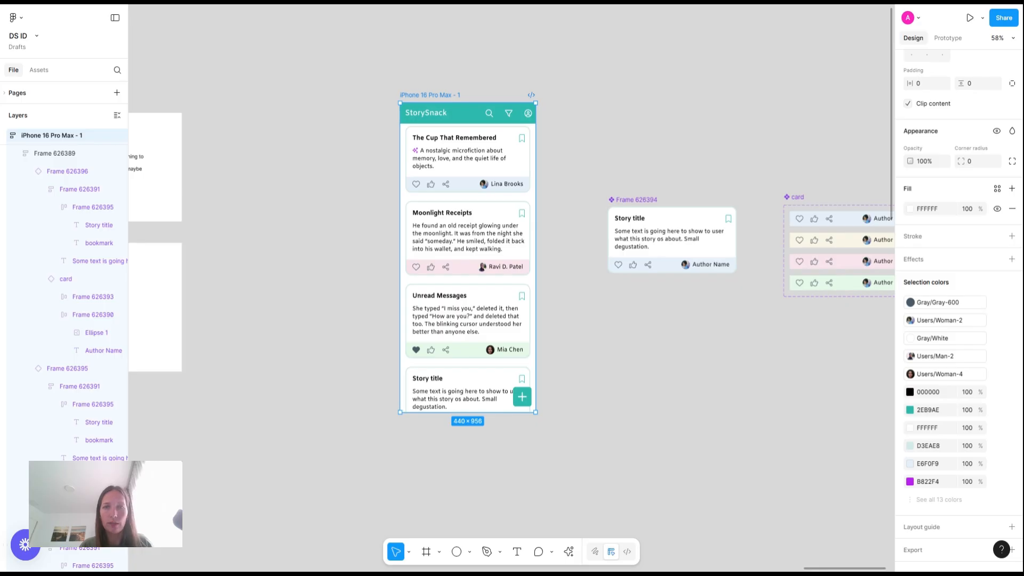
click(438, 192)
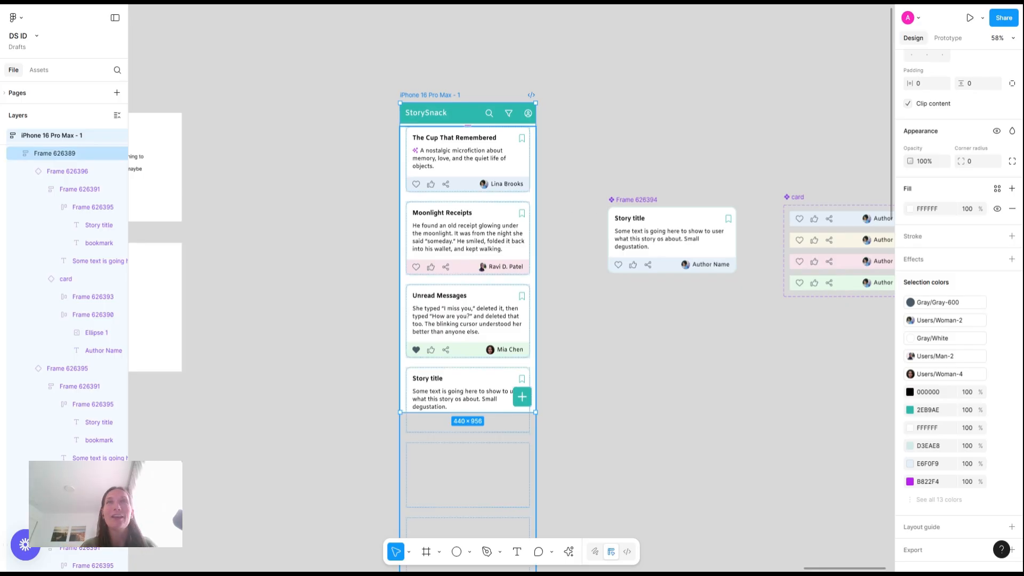
key(Escape)
ctrl+scroll(426, 243, up, 3)
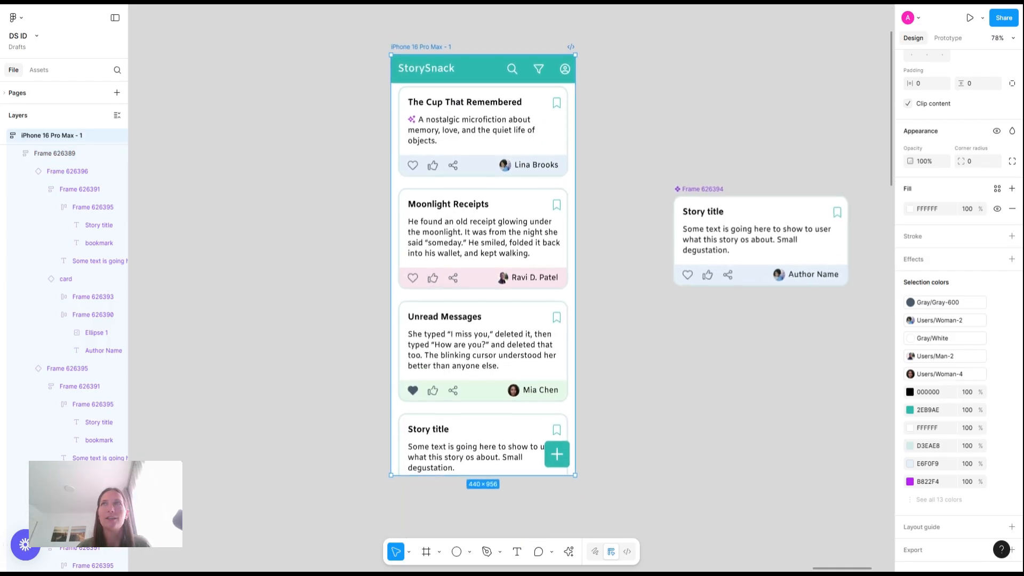
click(564, 151)
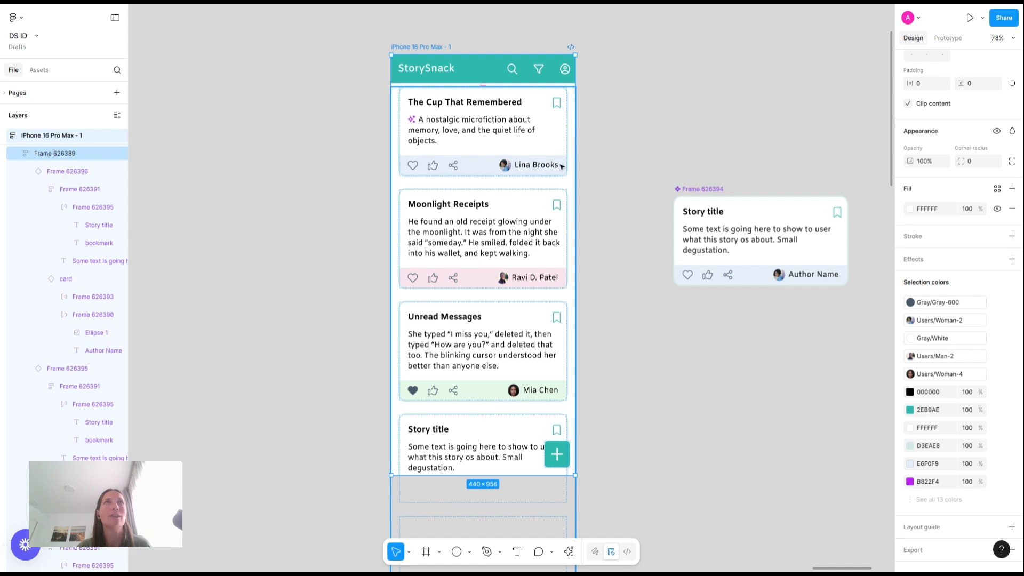
key(Escape)
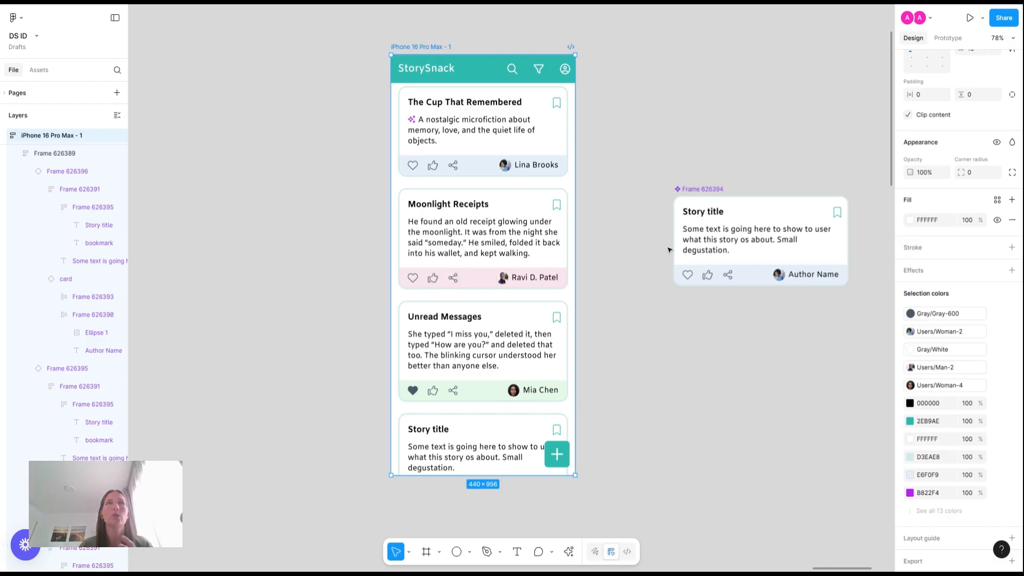
scroll(617, 170, right, 3)
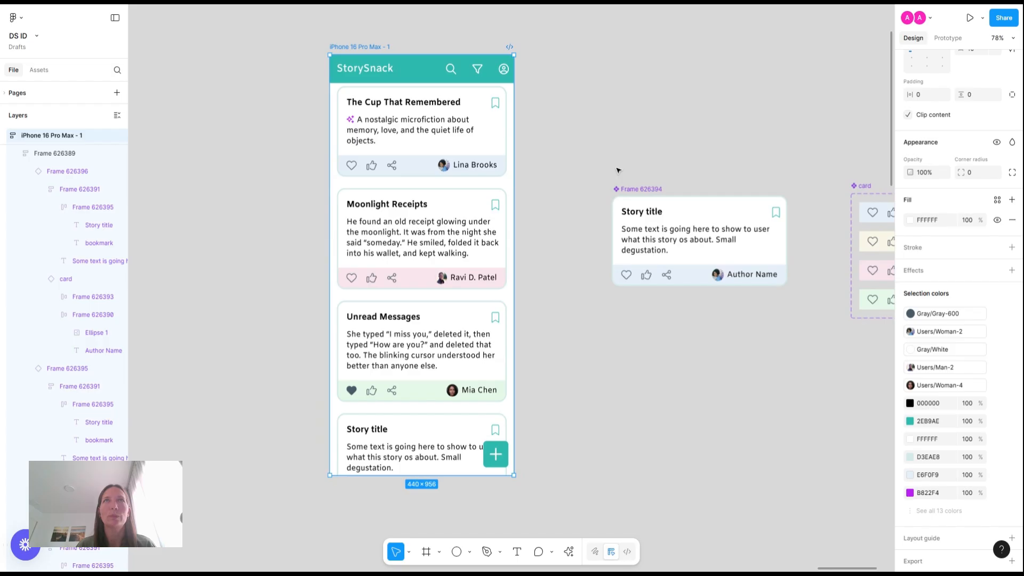
Step: Draw a rectangle about 117 × 116 below the story card component and fill it with the header's sampled teal
click(410, 72)
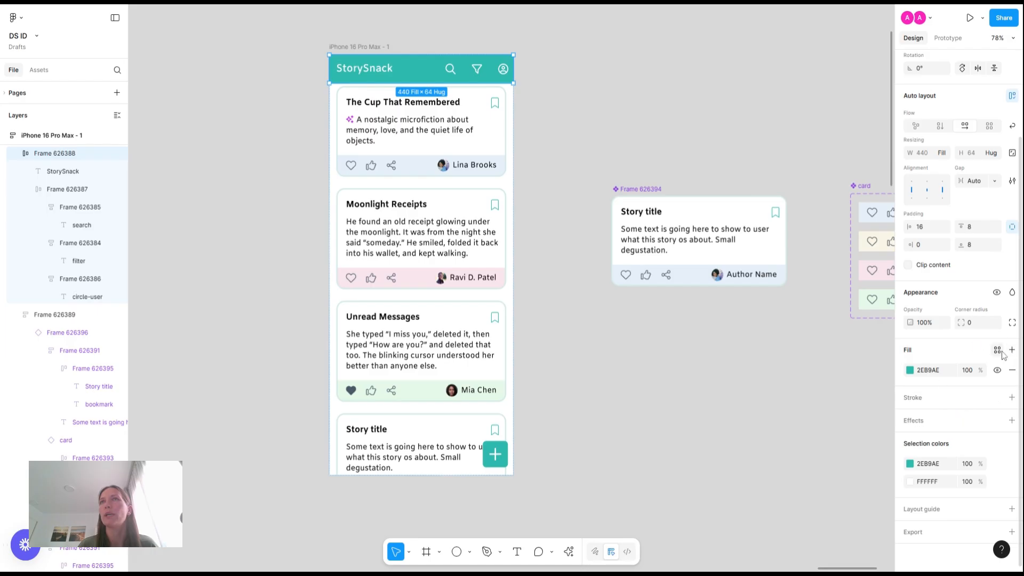
click(432, 521)
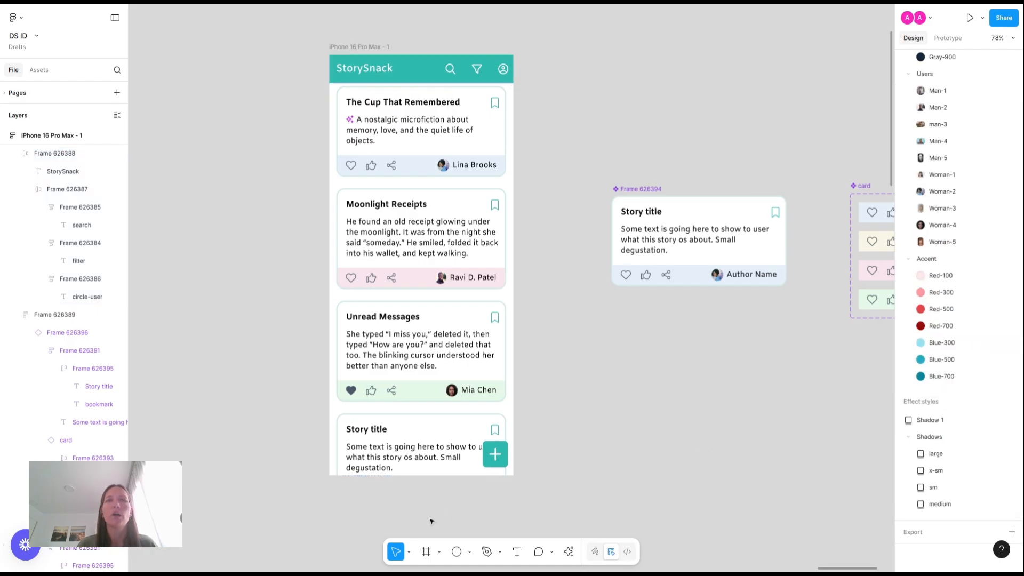
click(469, 552)
click(511, 449)
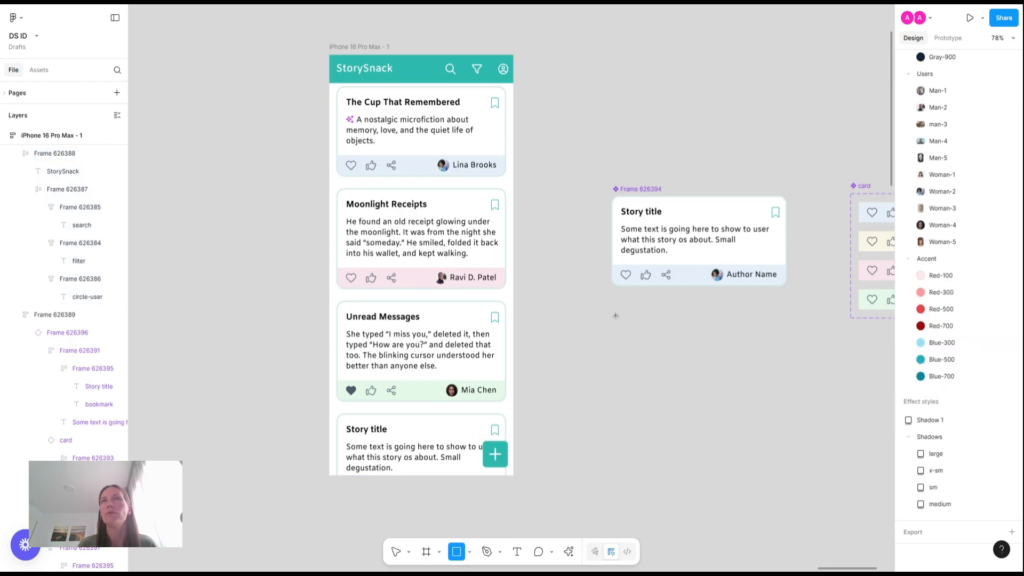
drag(615, 318, 665, 369)
key(i)
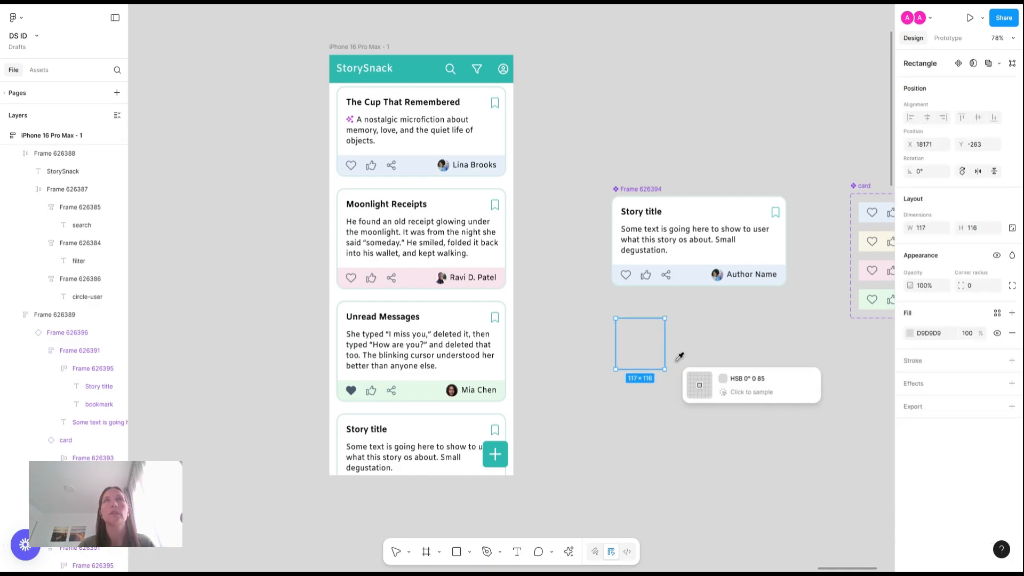
click(427, 70)
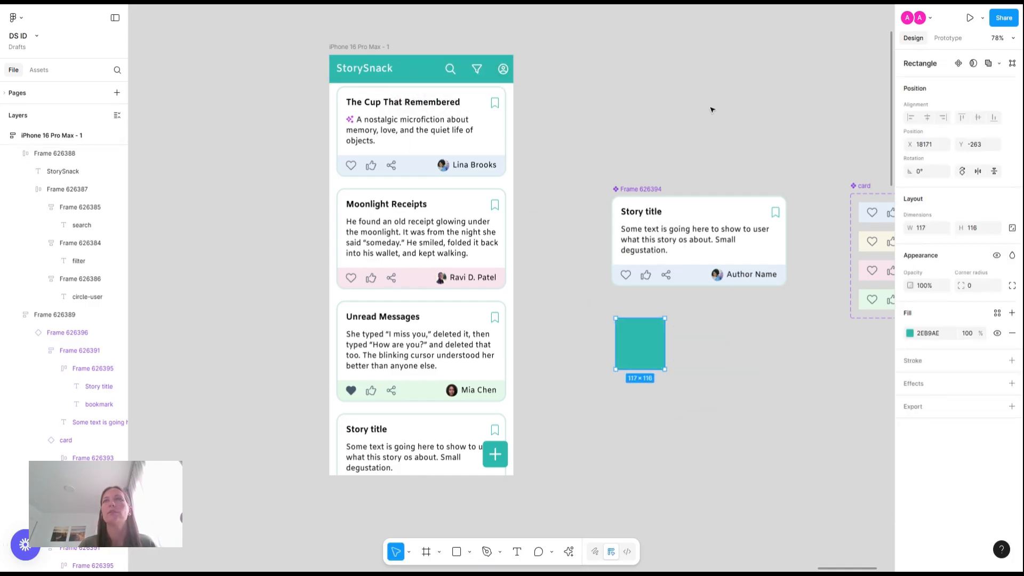
key(Escape)
Step: Recolor the header's white title and icons to teal 2EB9AE
click(416, 68)
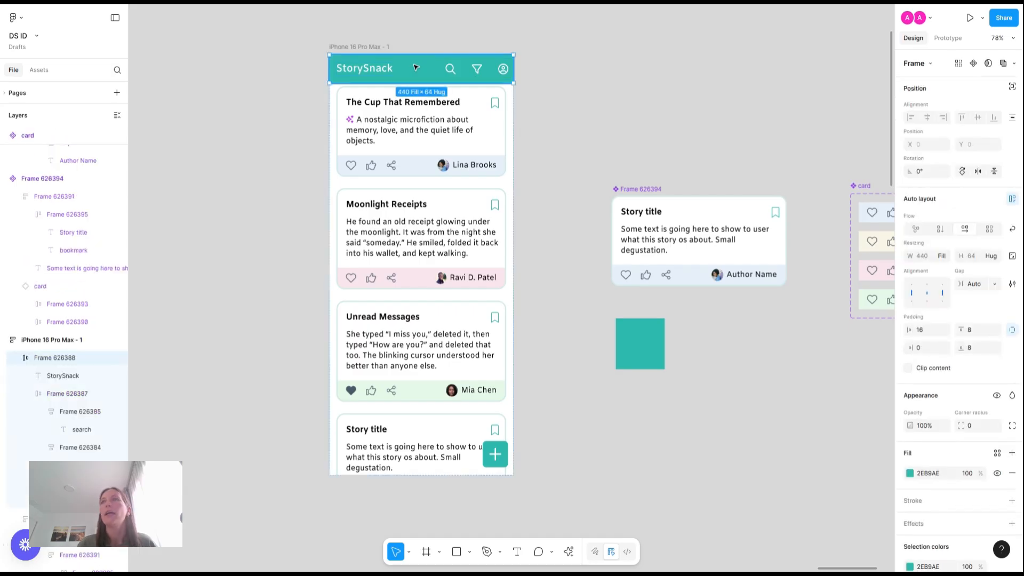
scroll(969, 469, down, 2)
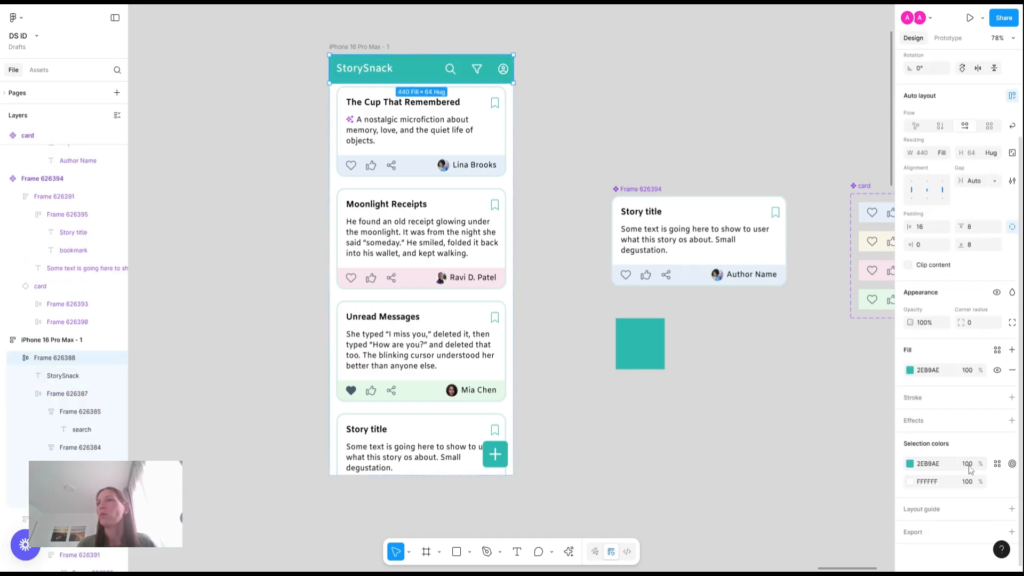
click(927, 464)
key(ctrl+c)
click(928, 482)
key(ctrl+v)
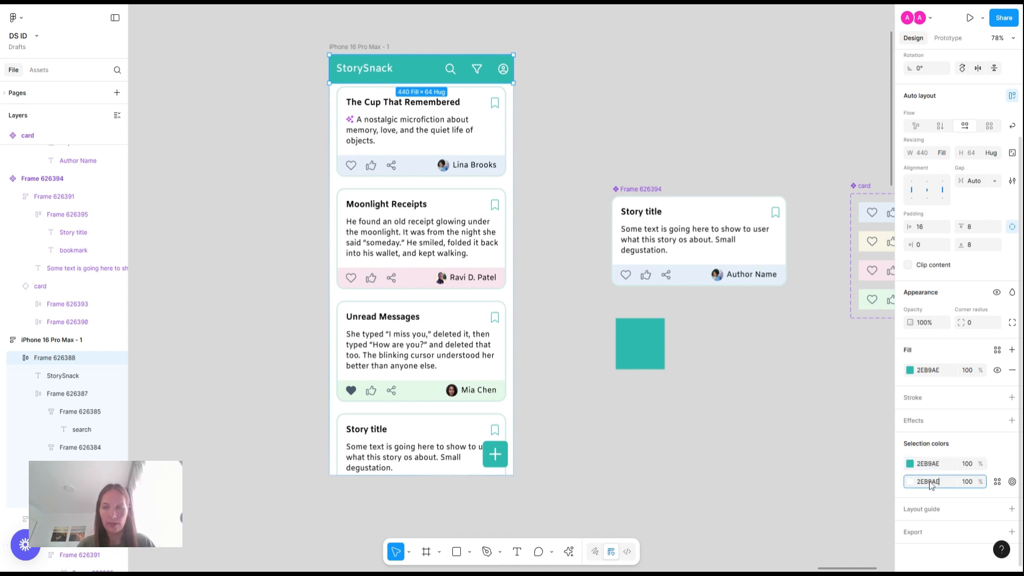
key(Return)
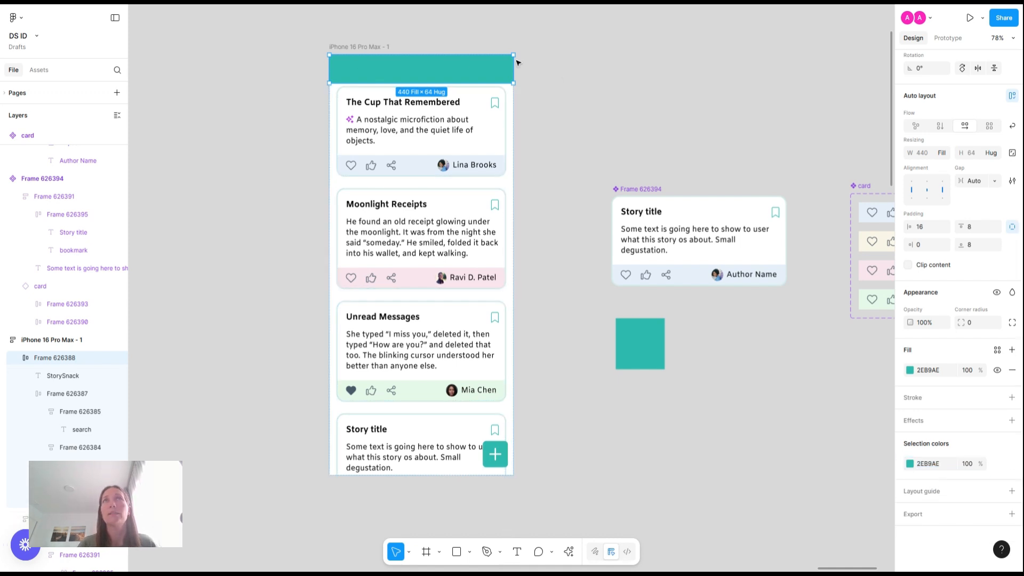
Step: Remove the teal fills from the header frame and from its three icon button frames
scroll(986, 325, up, 2)
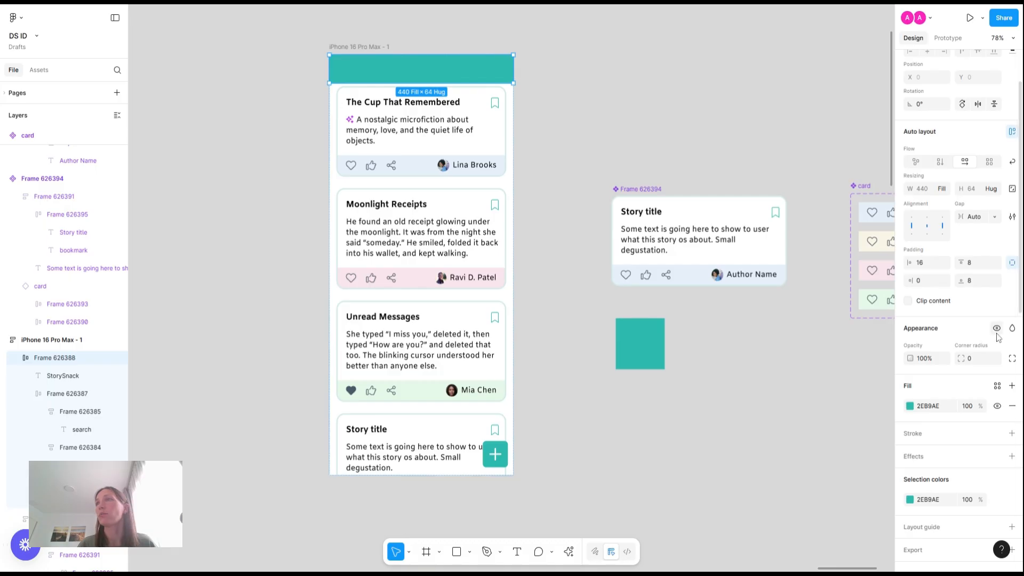
click(1011, 406)
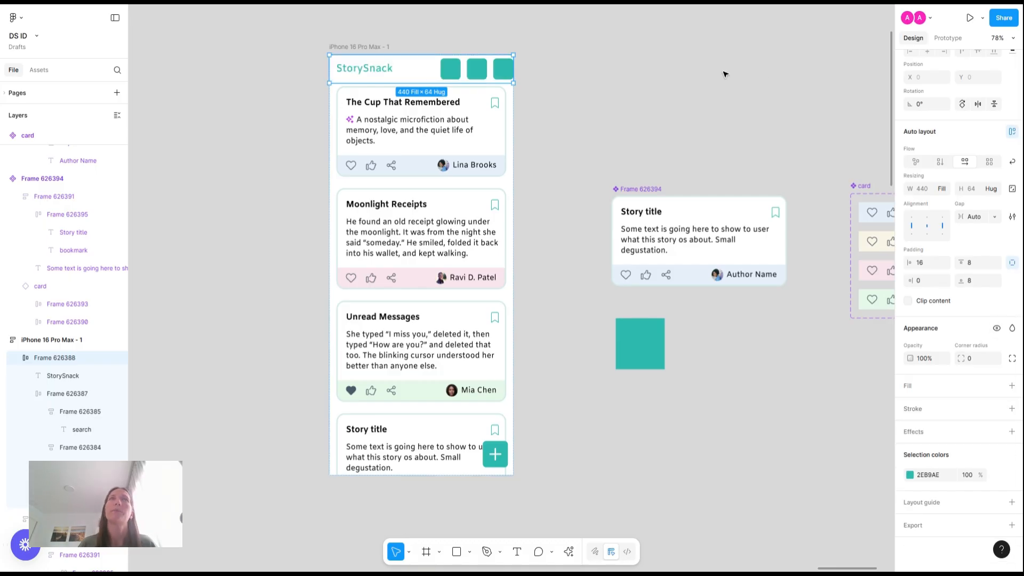
click(454, 73)
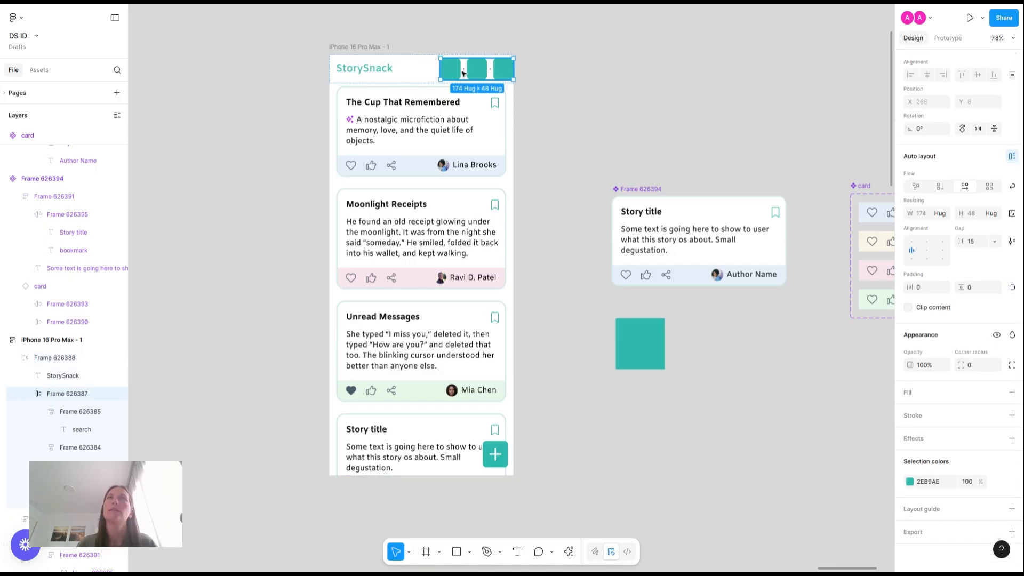
key(Return)
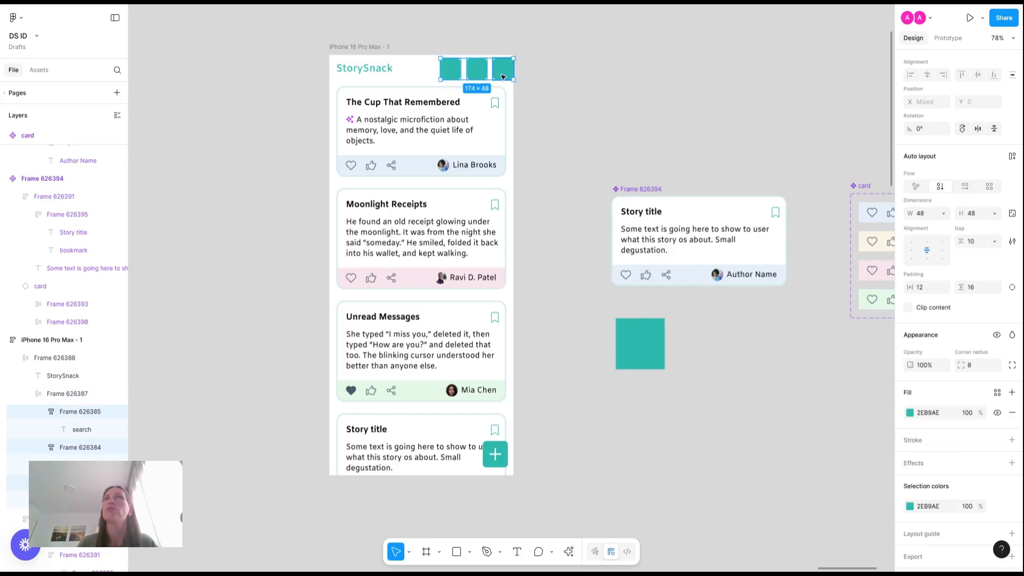
click(1011, 412)
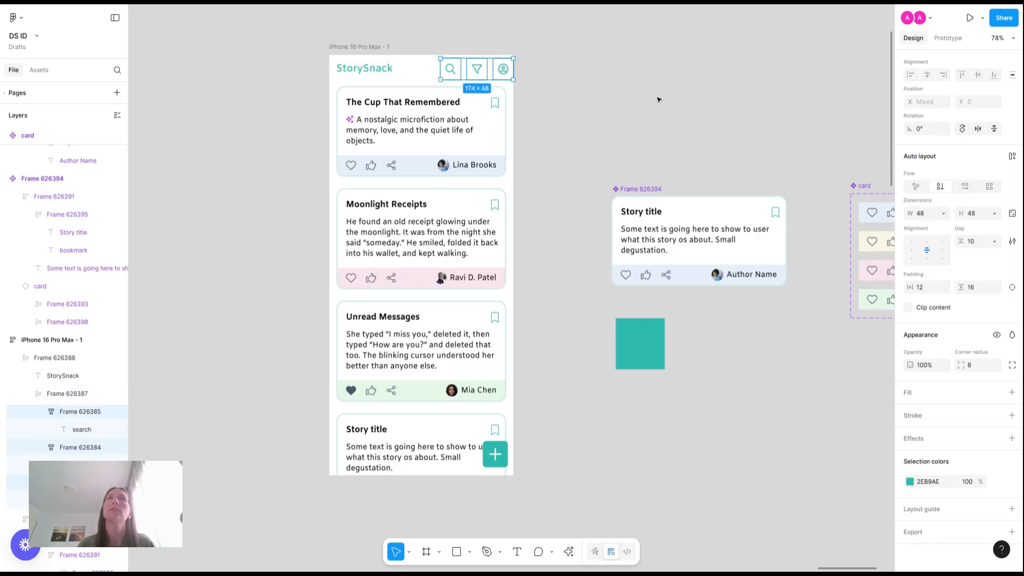
click(659, 100)
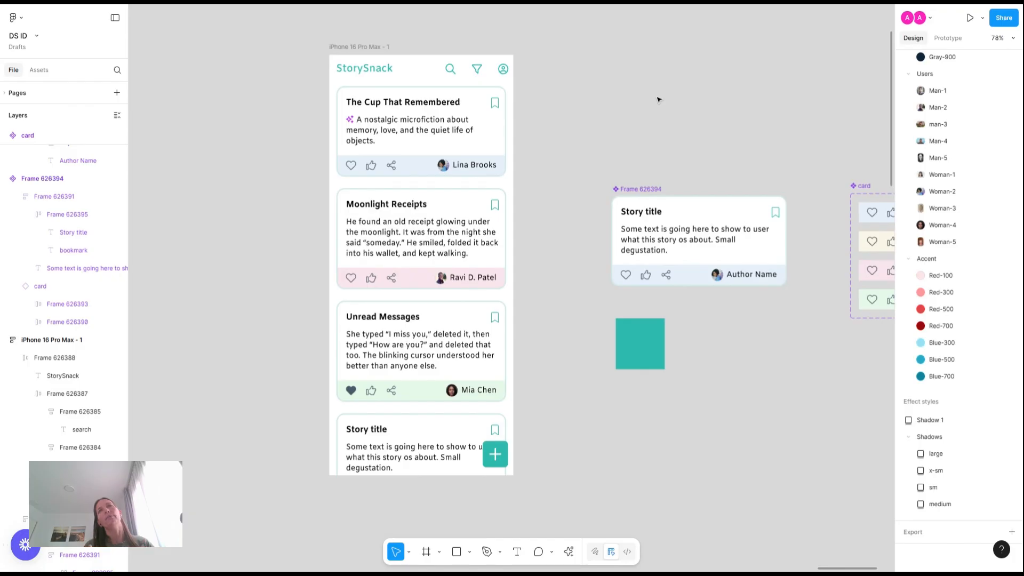
Step: Apply the Gray/Gray-600 color style to the header's search, filter and profile icons
click(453, 66)
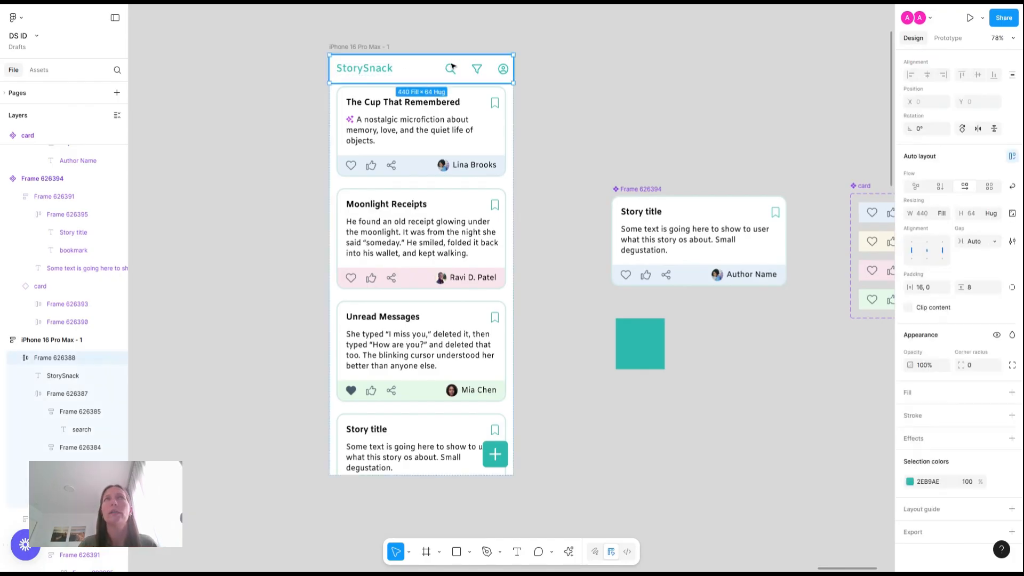
click(452, 66)
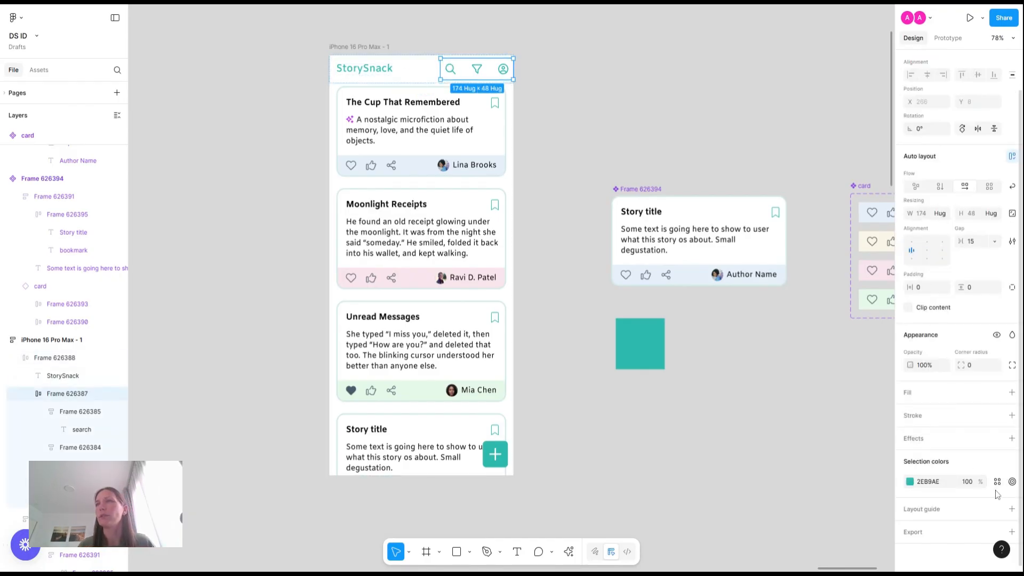
click(997, 483)
text(gray)
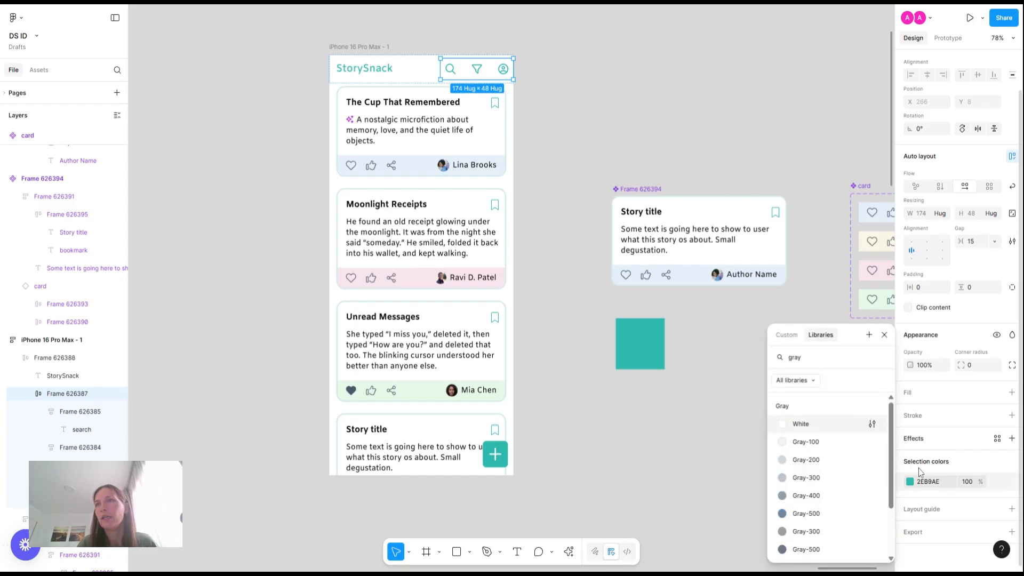
scroll(829, 480, down, 3)
click(803, 495)
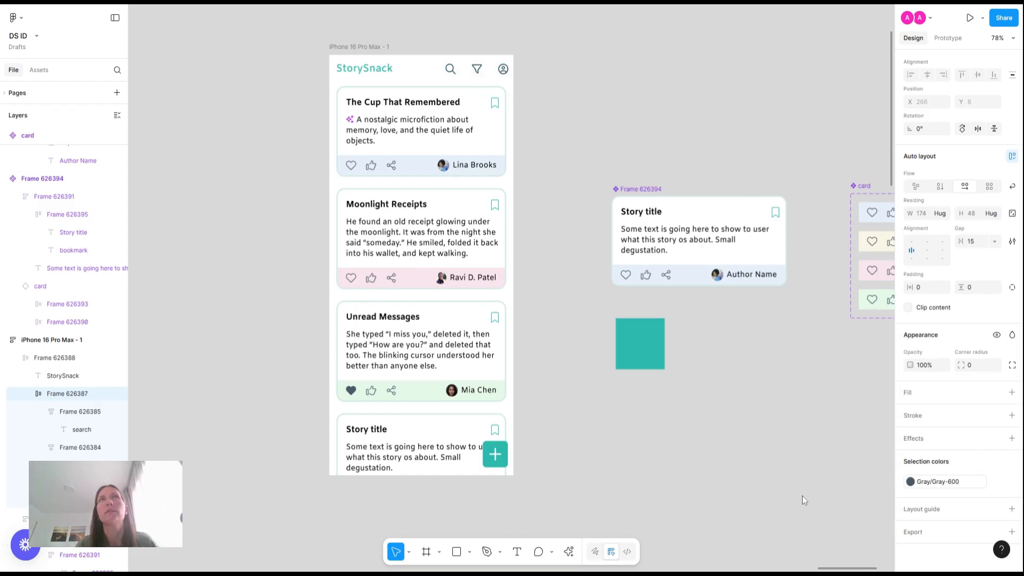
Step: Detach the Gray/Gray-600 style from the header icons and recolor them to gray-blue 637D87
click(1000, 482)
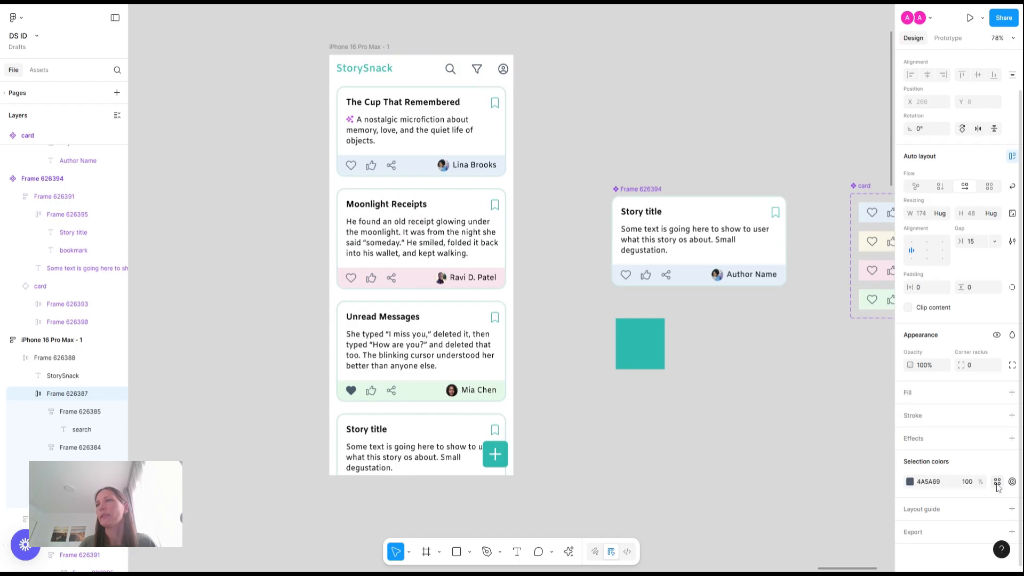
click(910, 481)
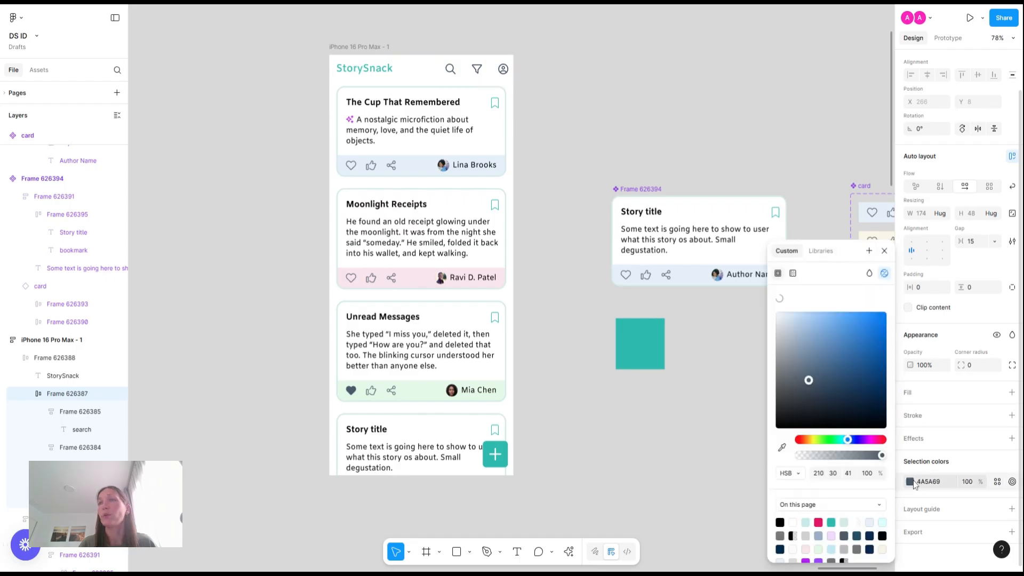
click(843, 442)
drag(838, 442, 839, 443)
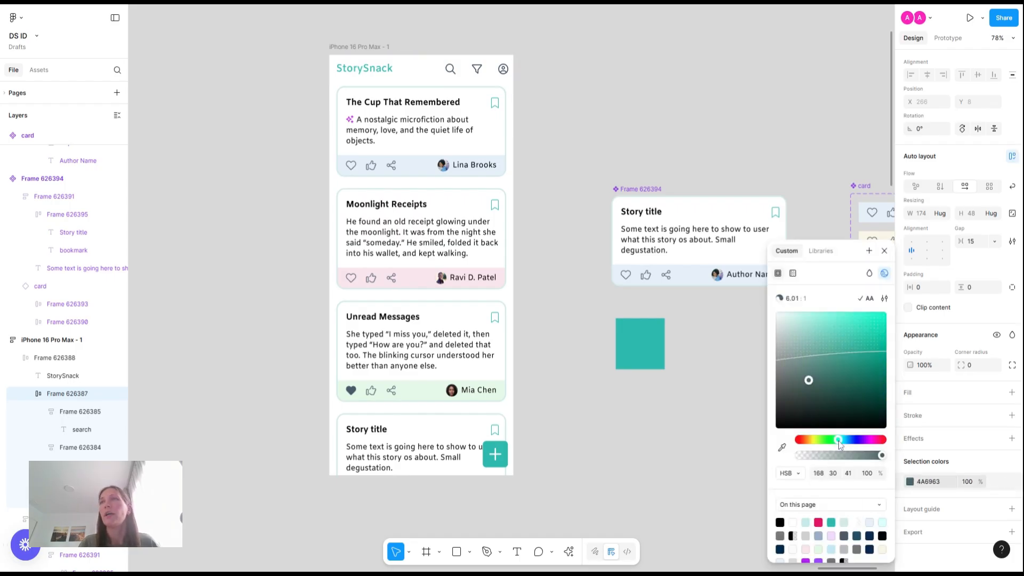
click(821, 370)
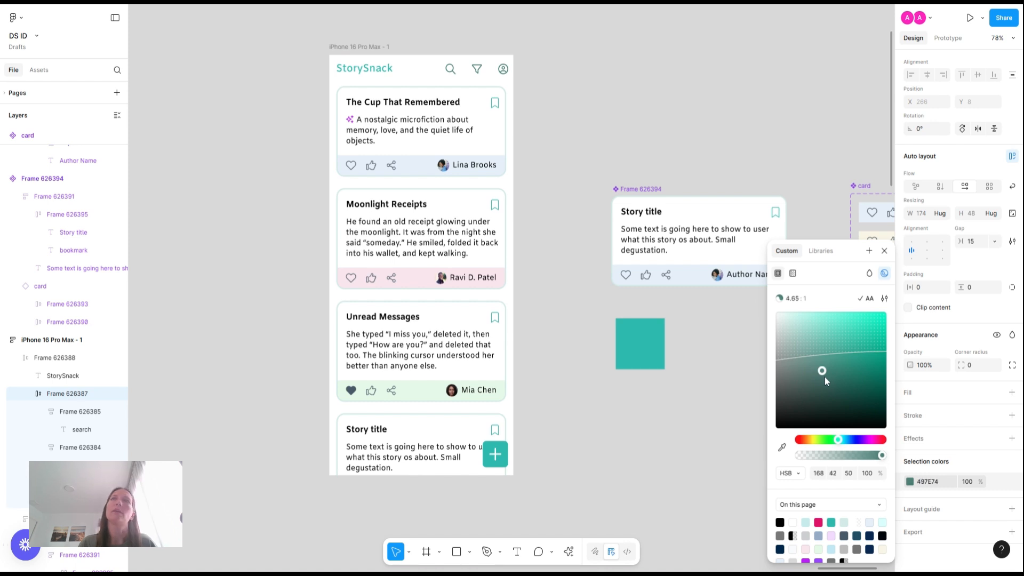
click(805, 366)
click(844, 442)
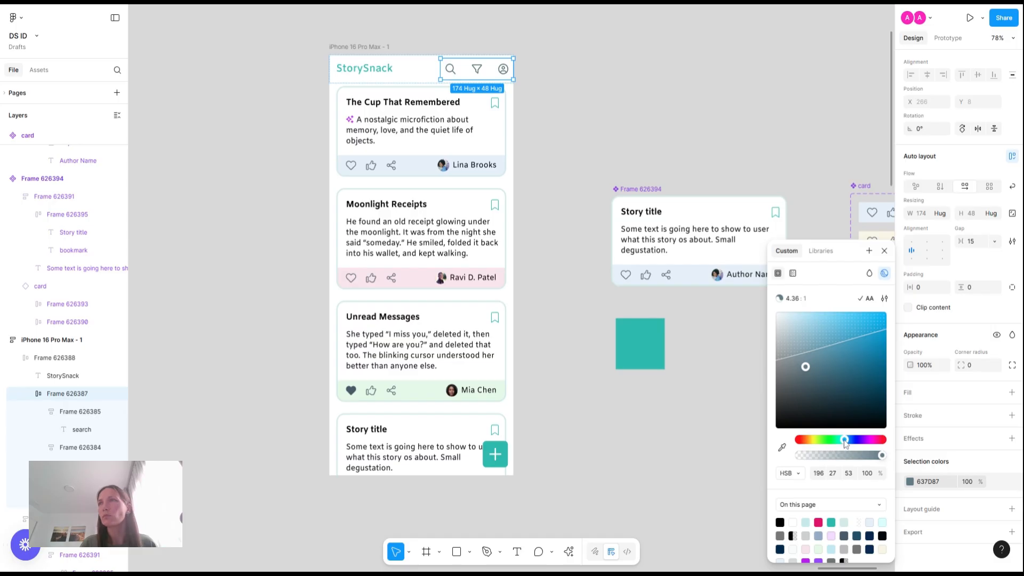
Step: Set the font weight of the header's search, filter and profile icons to Light
click(503, 70)
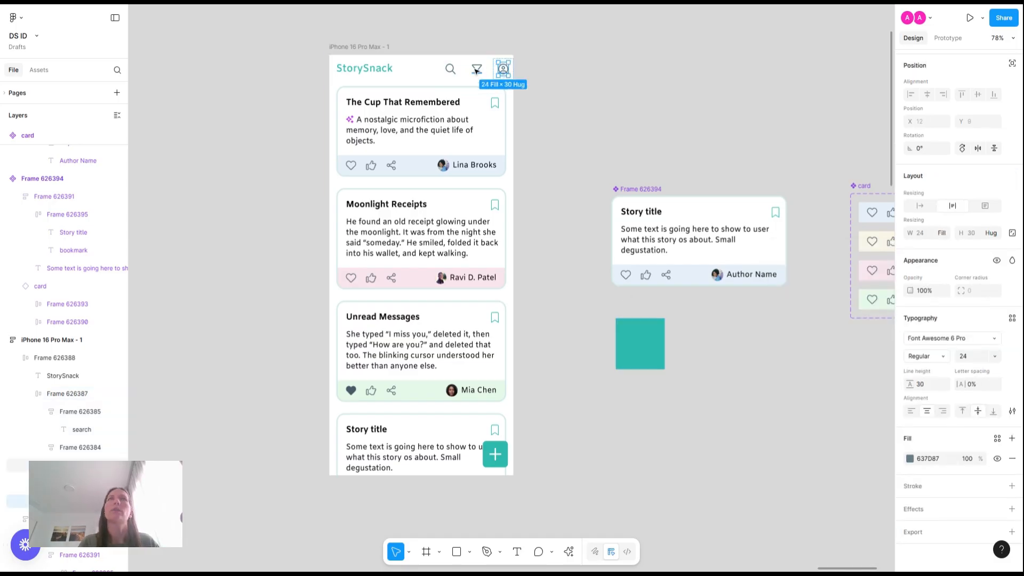
shift+click(476, 68)
shift+click(450, 68)
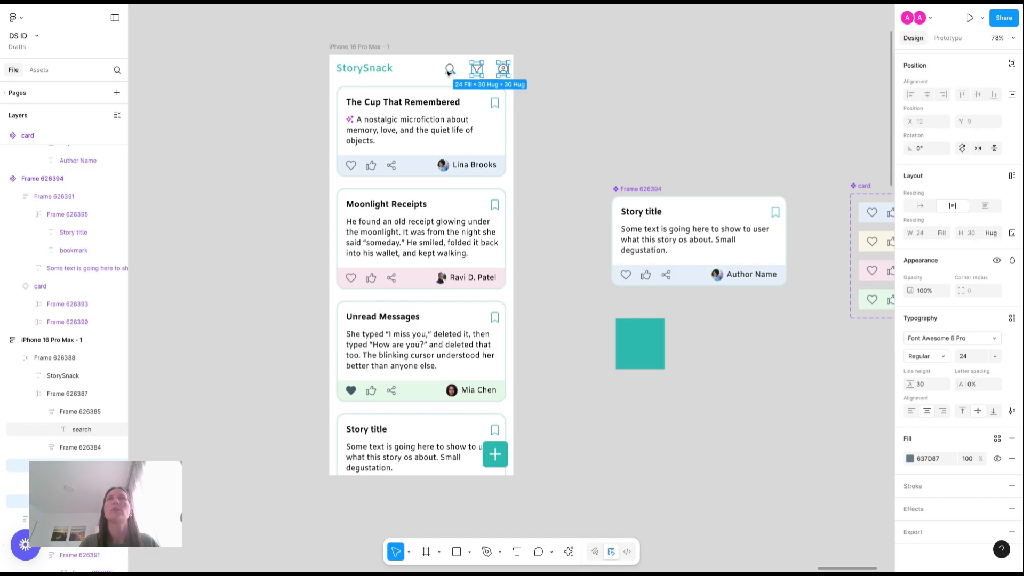
click(938, 356)
click(937, 344)
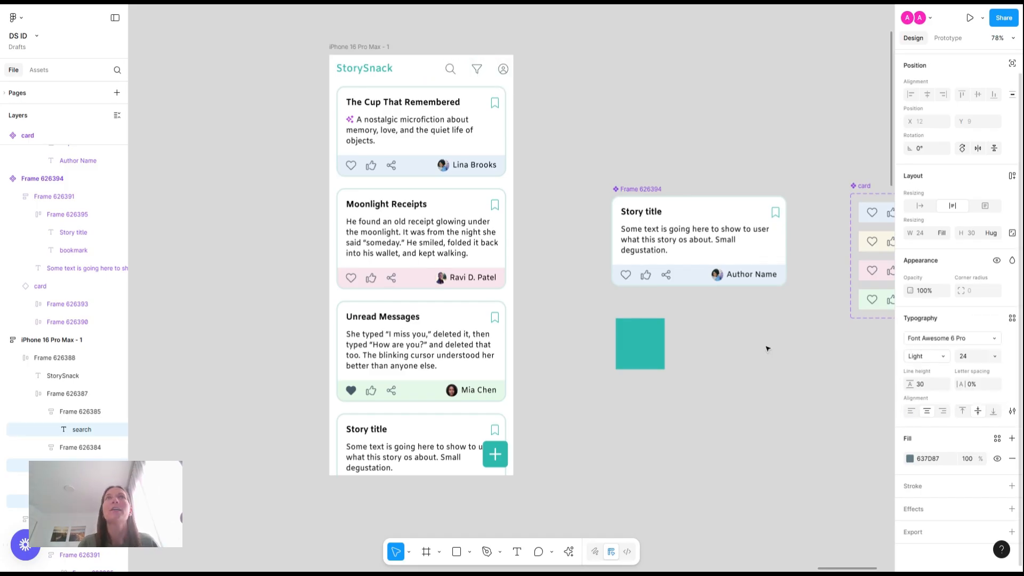
click(704, 99)
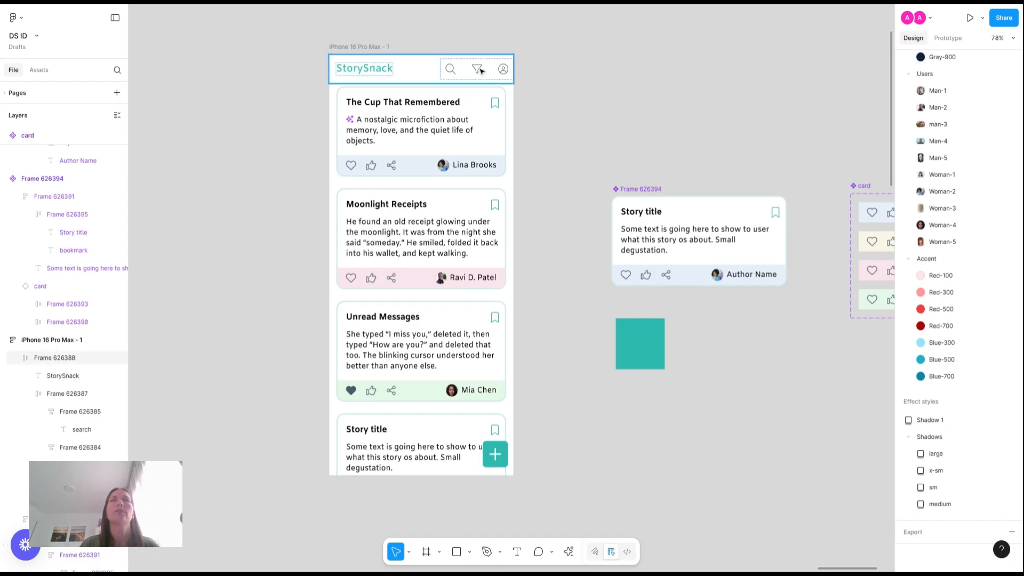
Step: Add an inside stroke of weight 1 in gray-blue 586E81 to the bottom edge only of the header frame
click(419, 76)
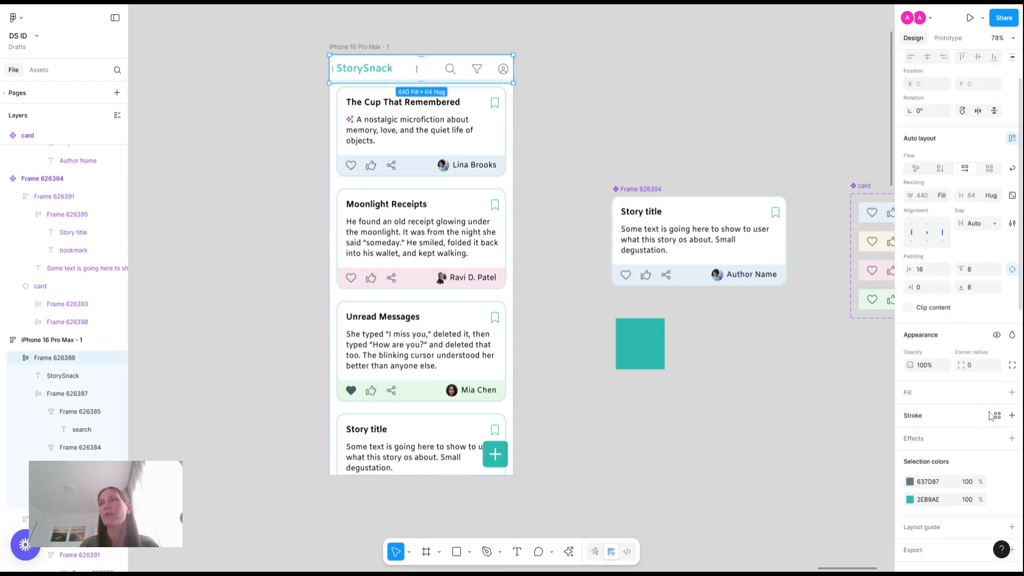
click(1011, 416)
click(910, 435)
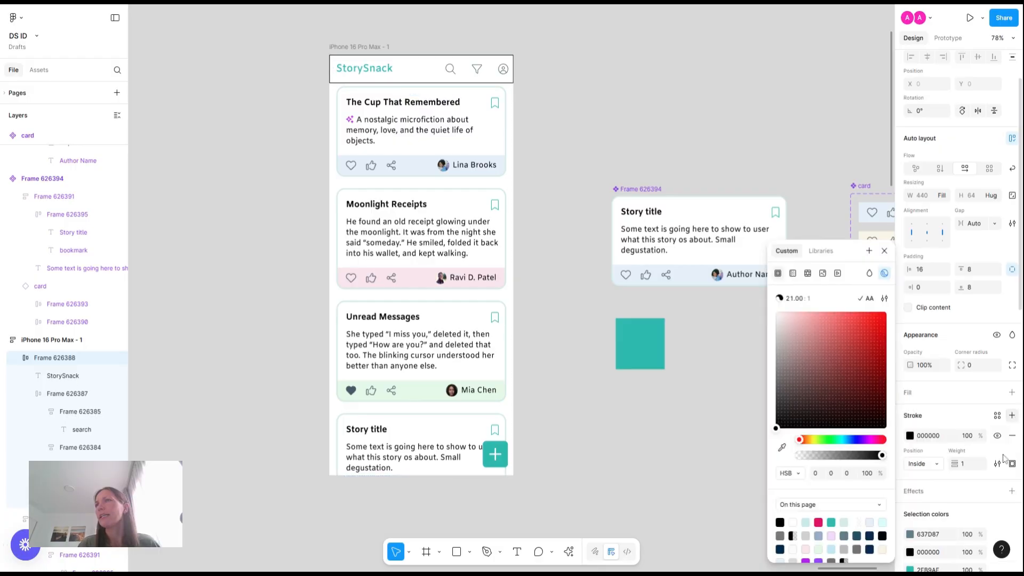
drag(778, 352, 772, 366)
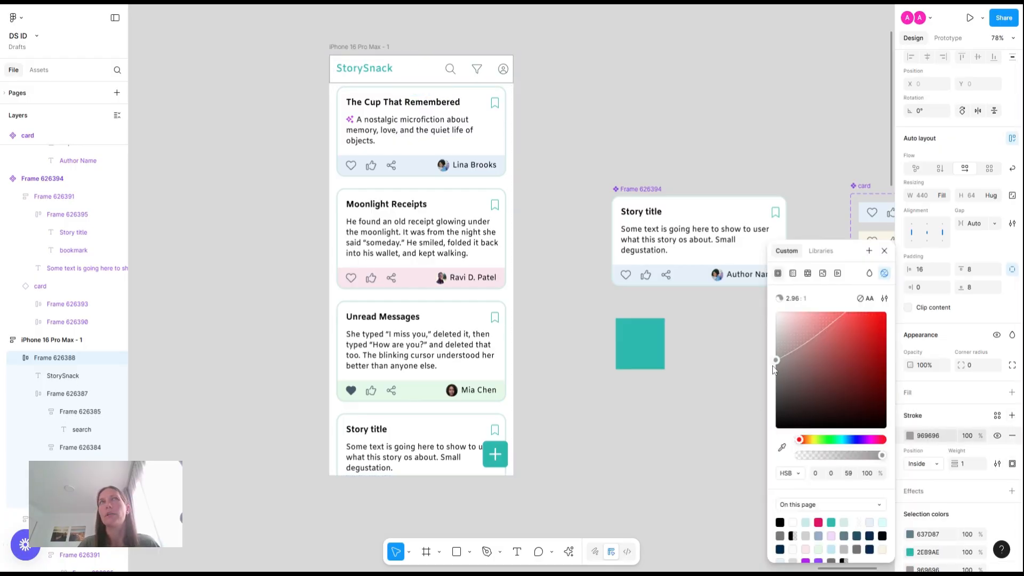
click(846, 439)
click(810, 369)
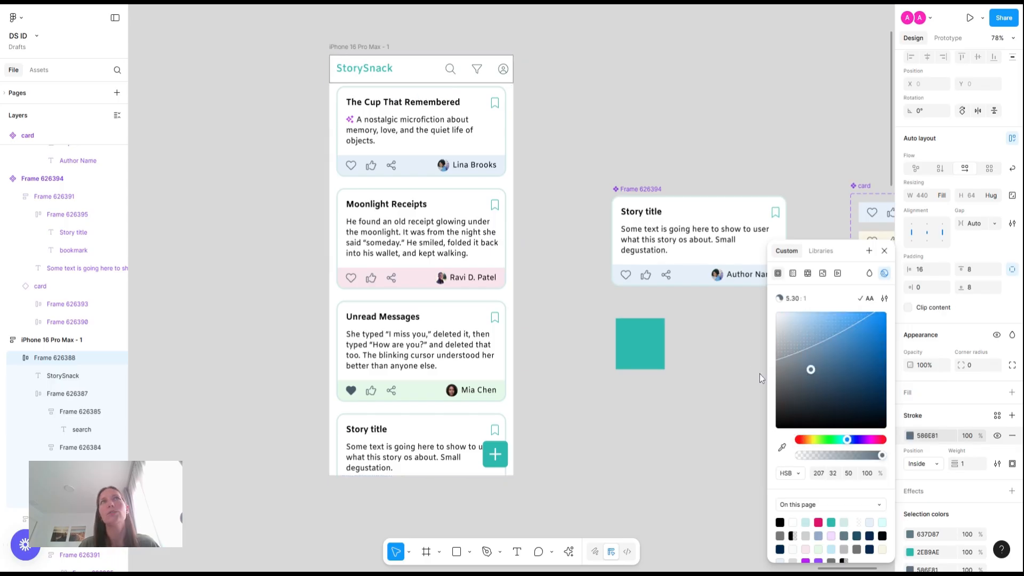
click(1012, 463)
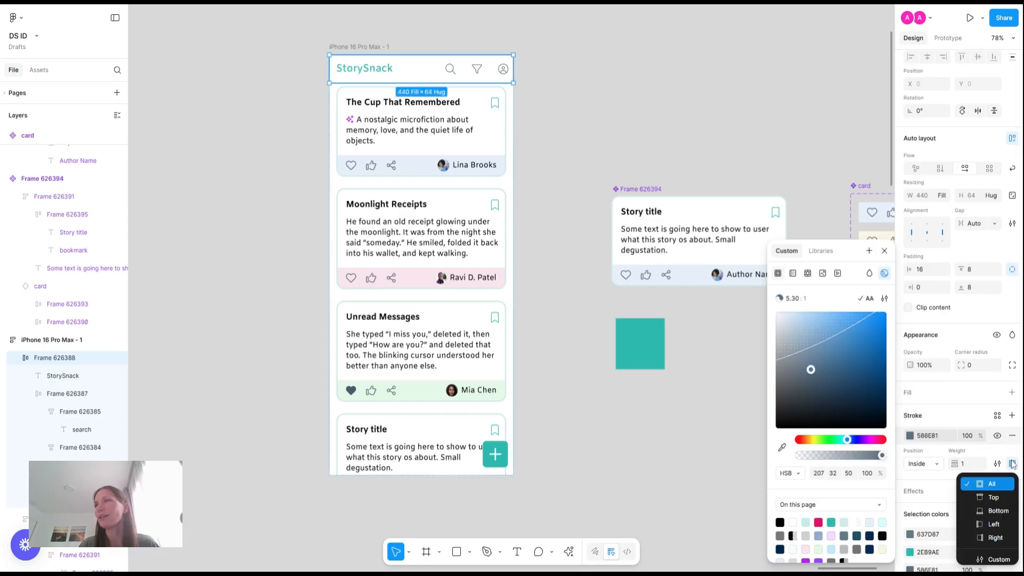
click(997, 510)
click(745, 176)
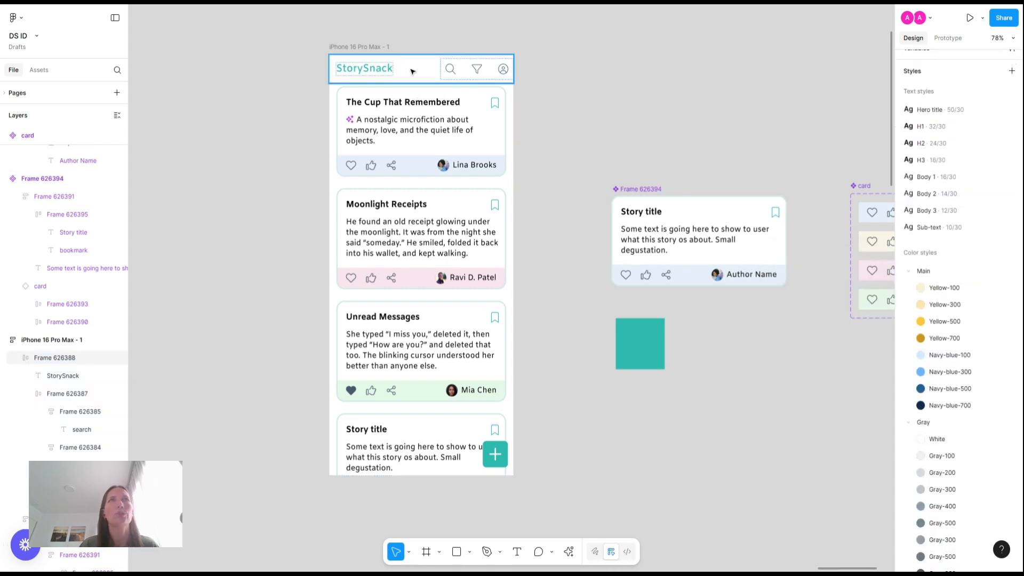
Step: Set the vertical auto layout gap of the iPhone 16 Pro Max - 1 frame to 20
click(371, 50)
click(969, 228)
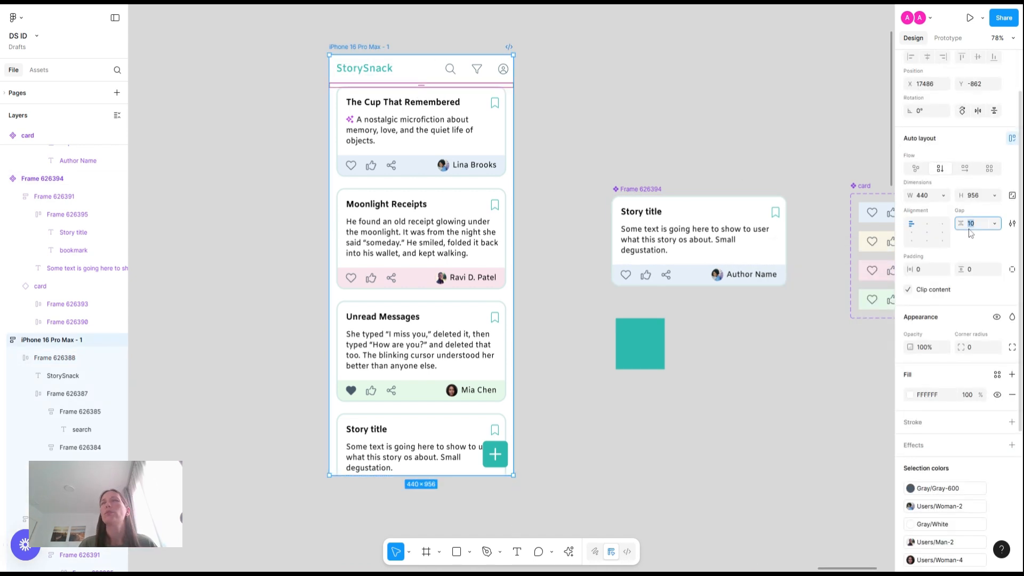
key(Return)
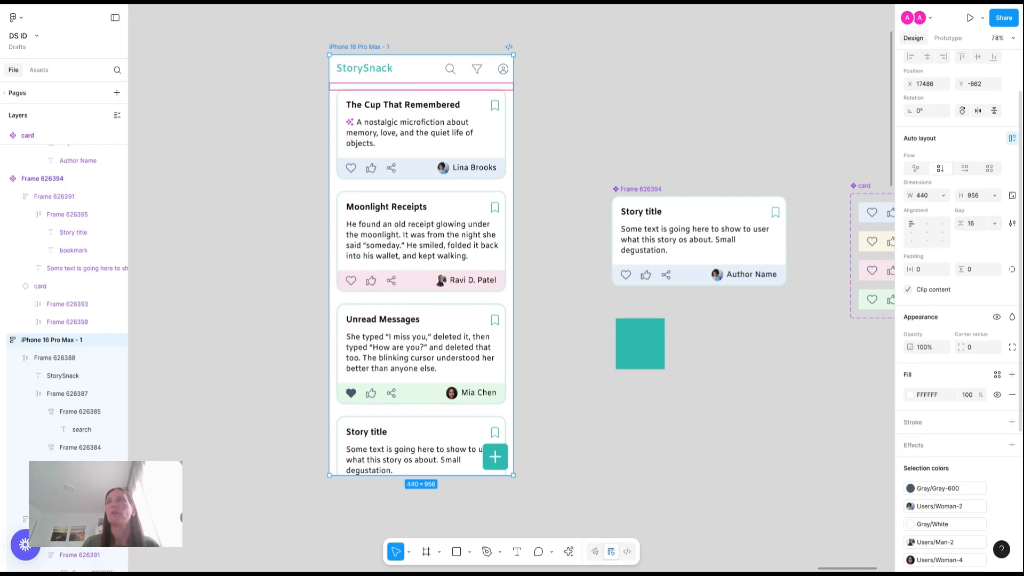
click(968, 228)
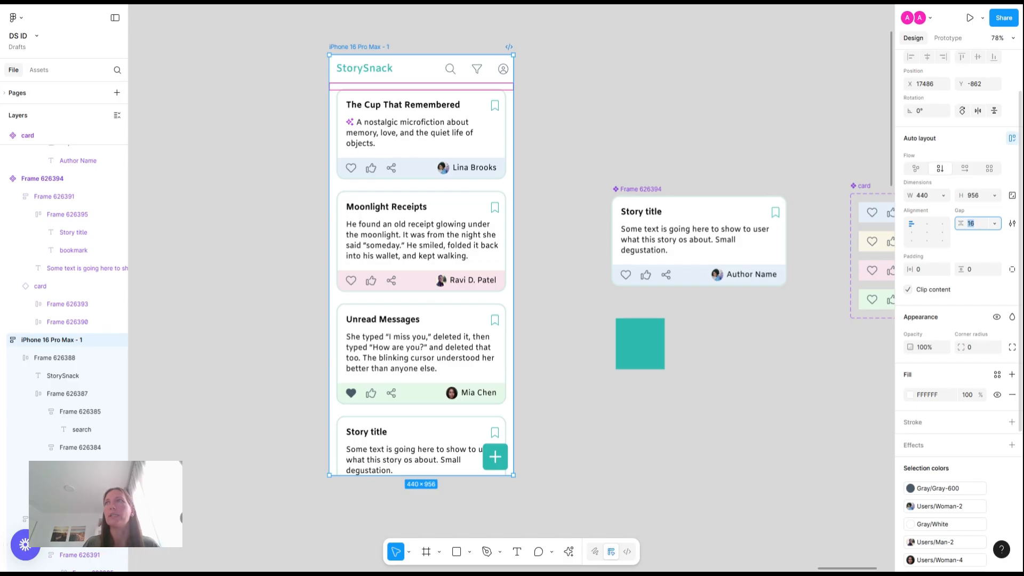
key(Return)
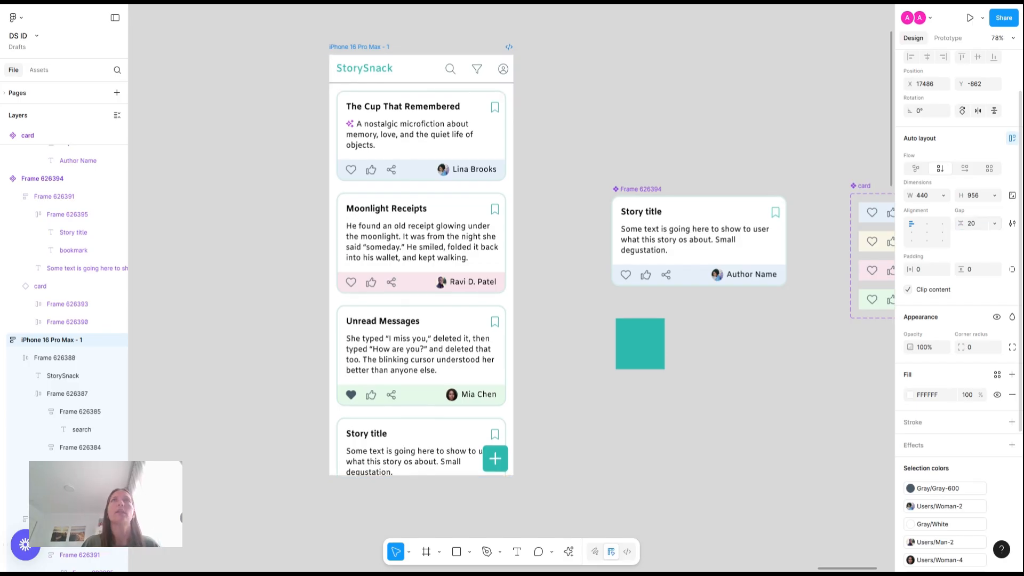
Step: Lighten the header frame's bottom stroke color to E0EBF4
click(390, 69)
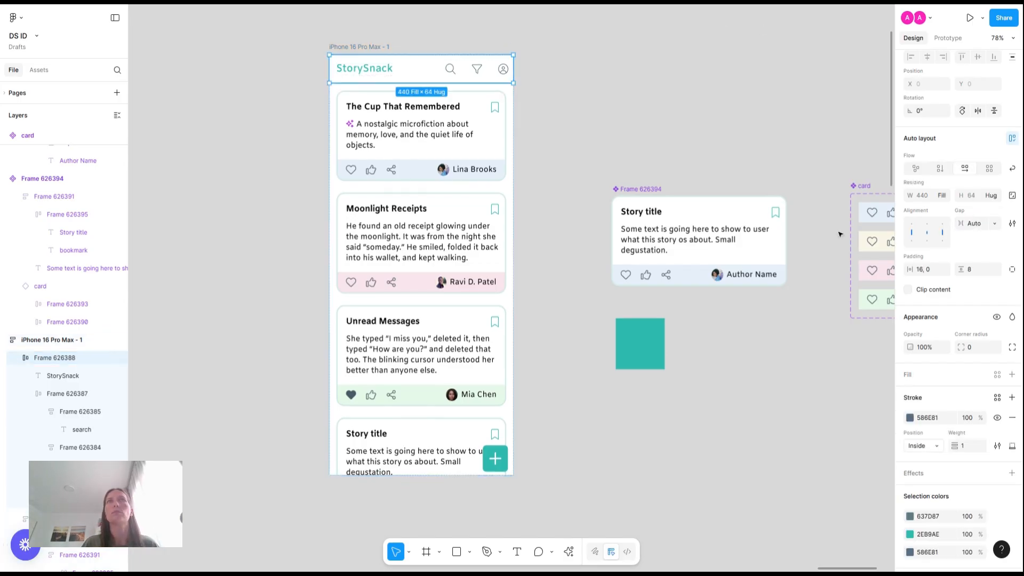
click(910, 436)
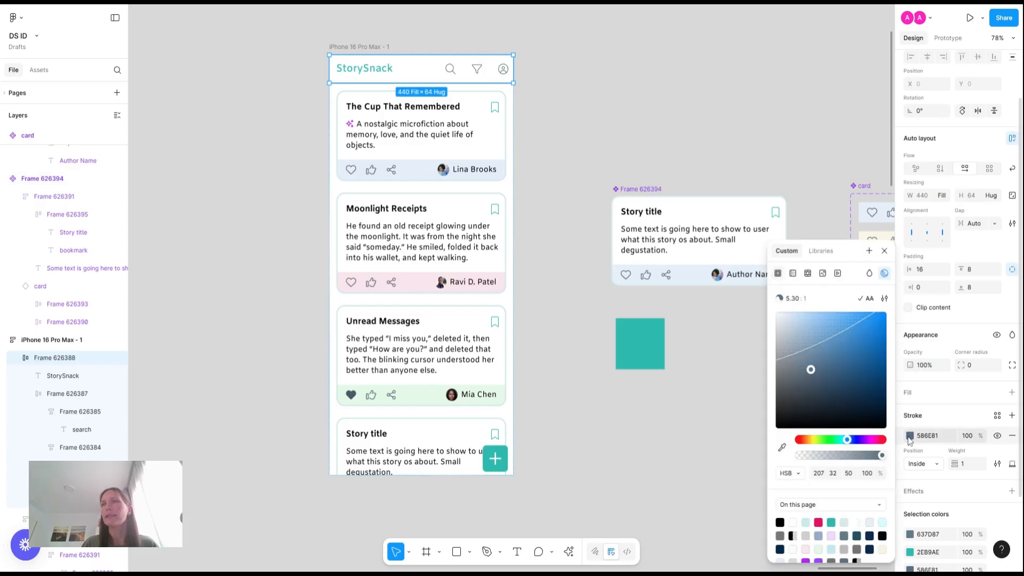
click(797, 356)
click(791, 339)
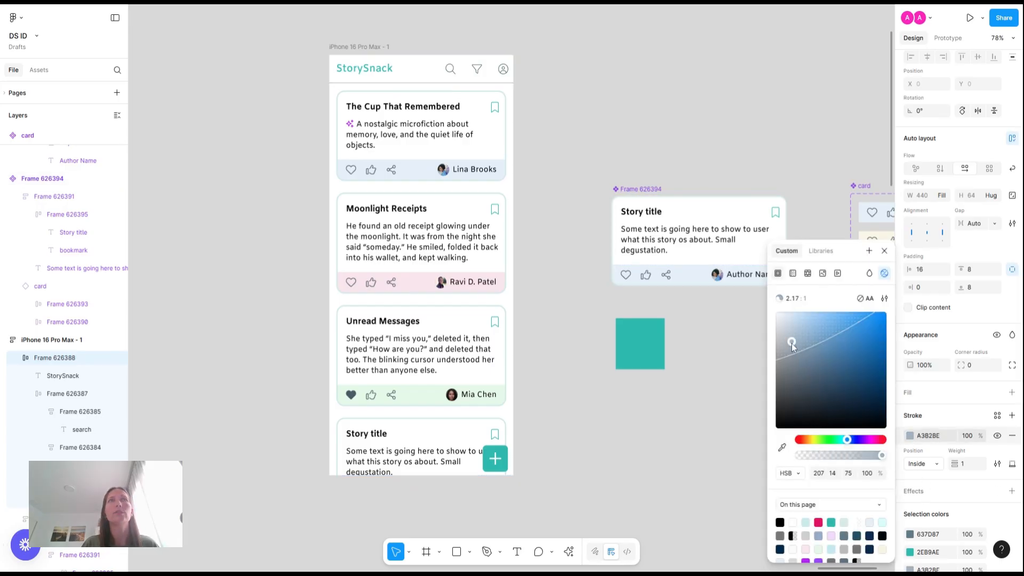
drag(791, 336, 785, 321)
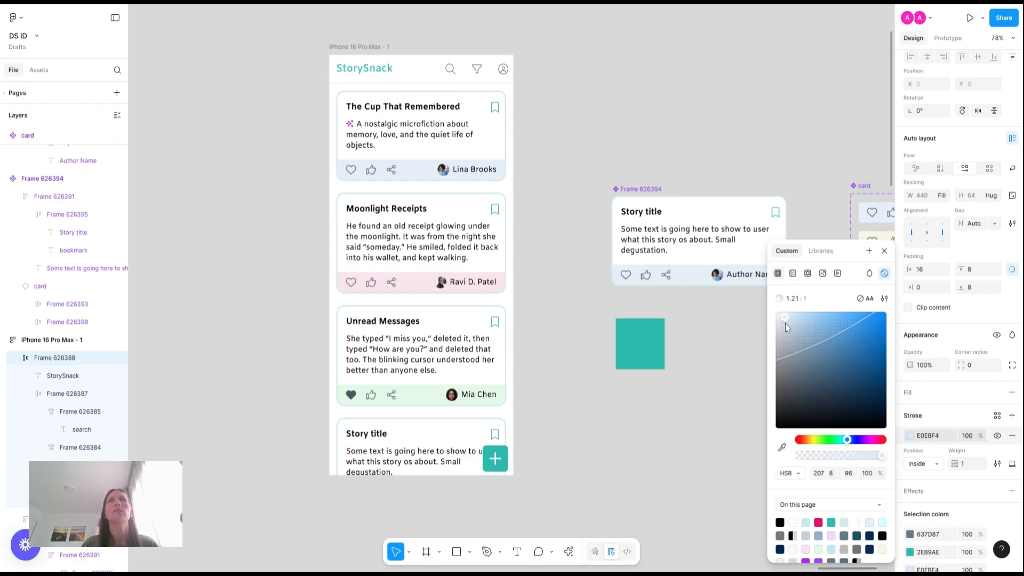
click(677, 43)
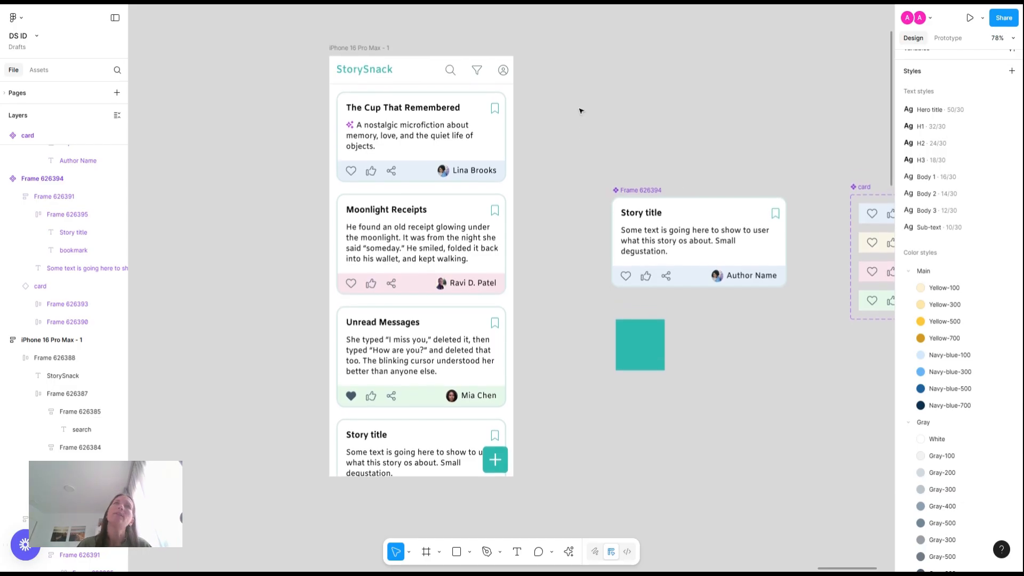
scroll(580, 111, up, 1)
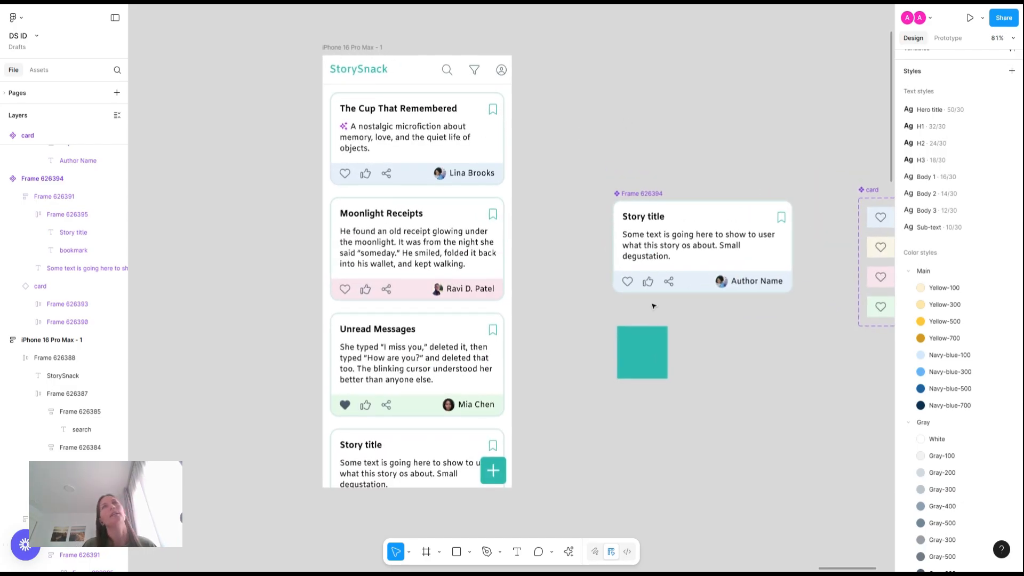
click(643, 282)
click(649, 283)
click(649, 283)
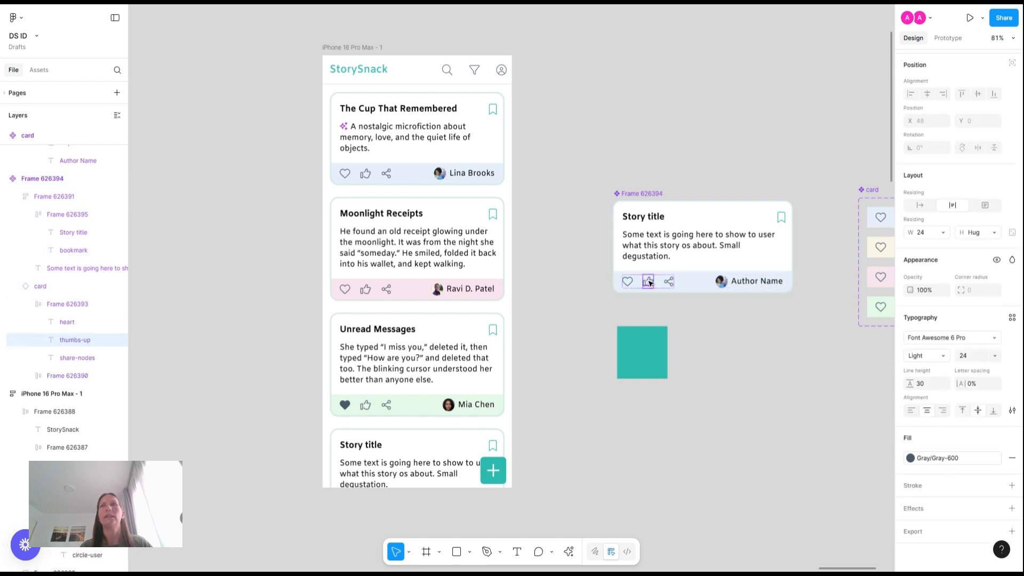
shift+click(629, 282)
shift+click(669, 281)
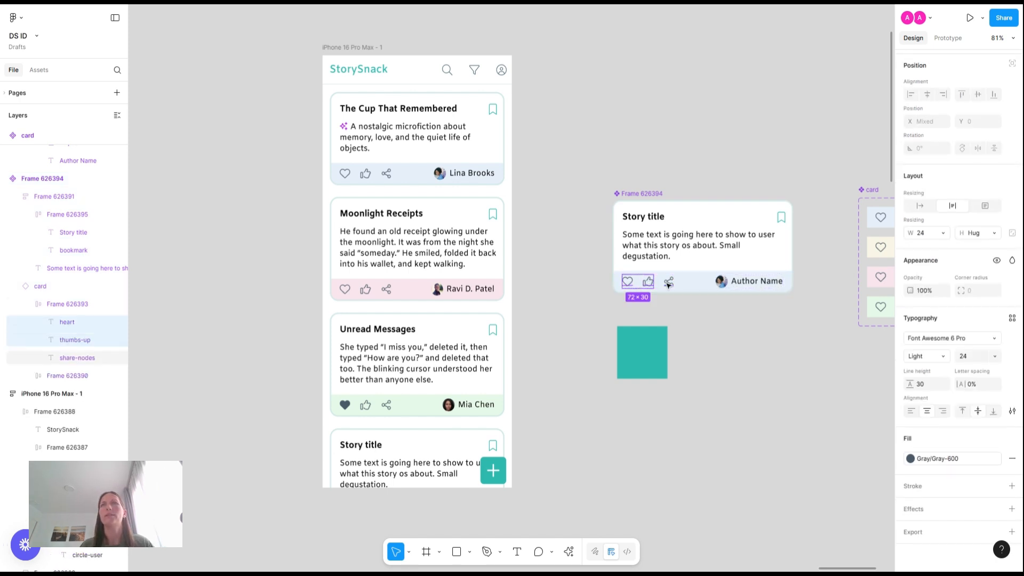
Step: Set the font size of the heart, thumbs-up and share icons in all four card footer variants to 18
scroll(640, 224, right, 5)
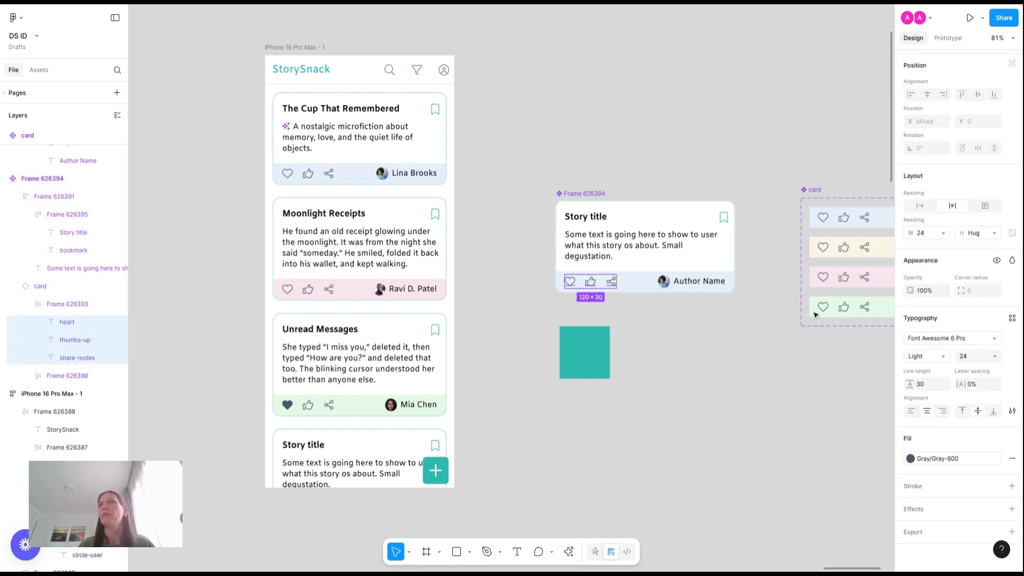
click(633, 220)
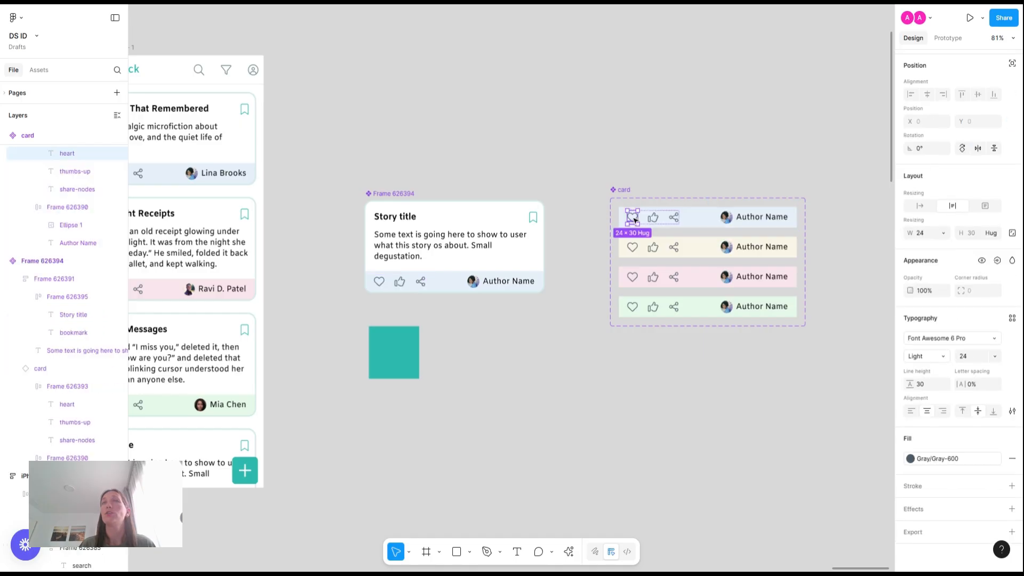
shift+click(652, 218)
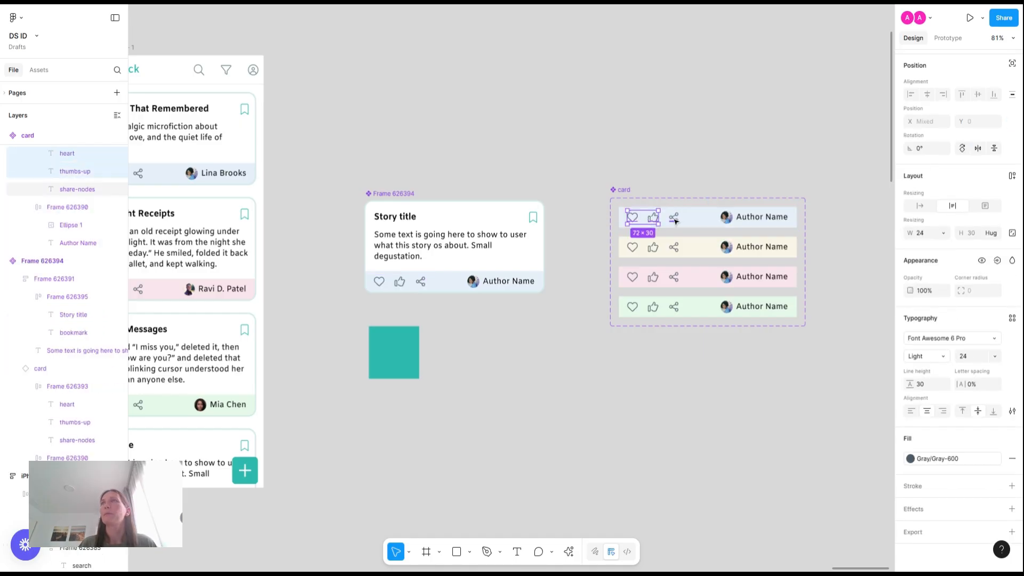
shift+click(674, 220)
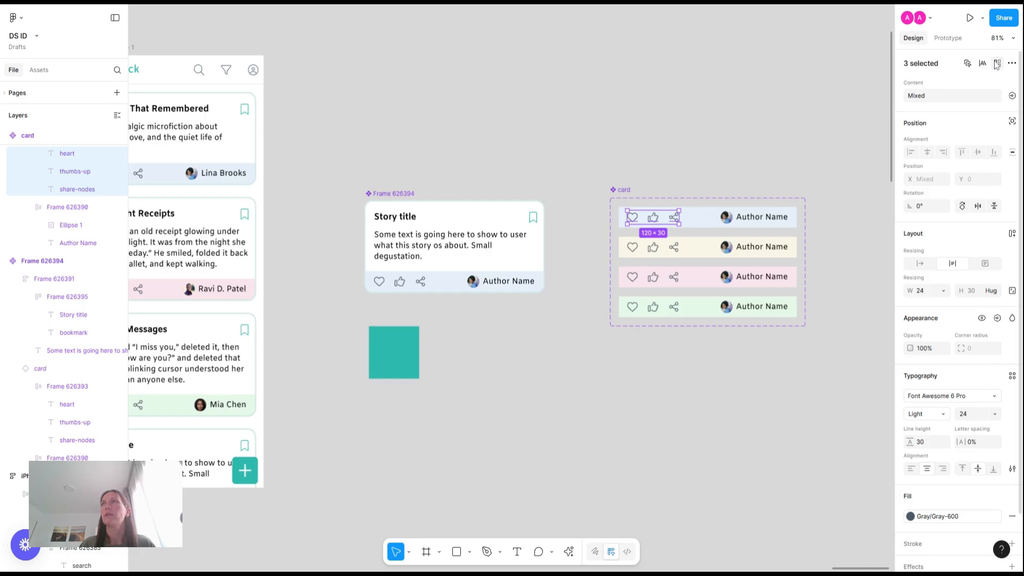
click(996, 65)
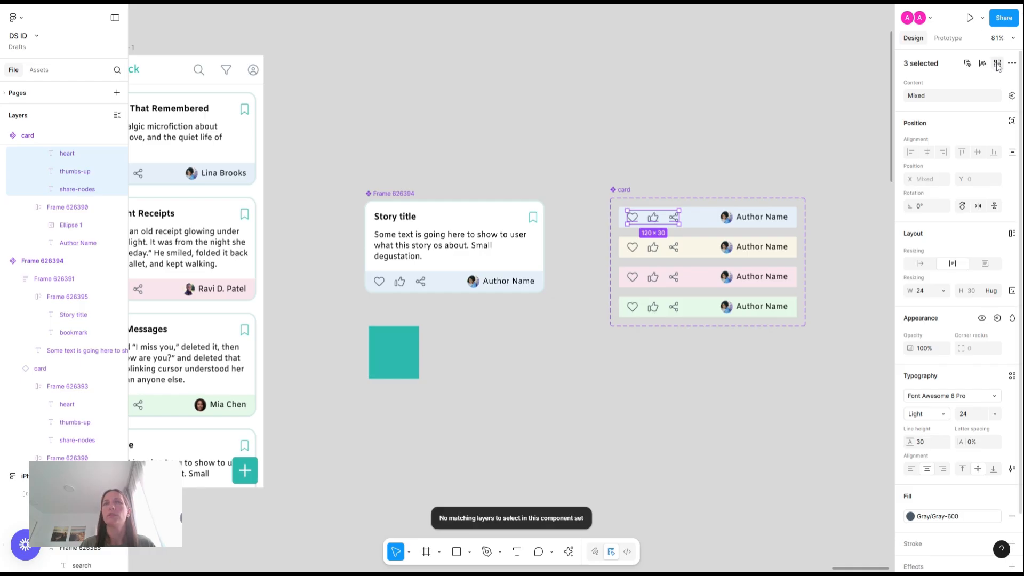
shift+click(633, 248)
shift+click(653, 248)
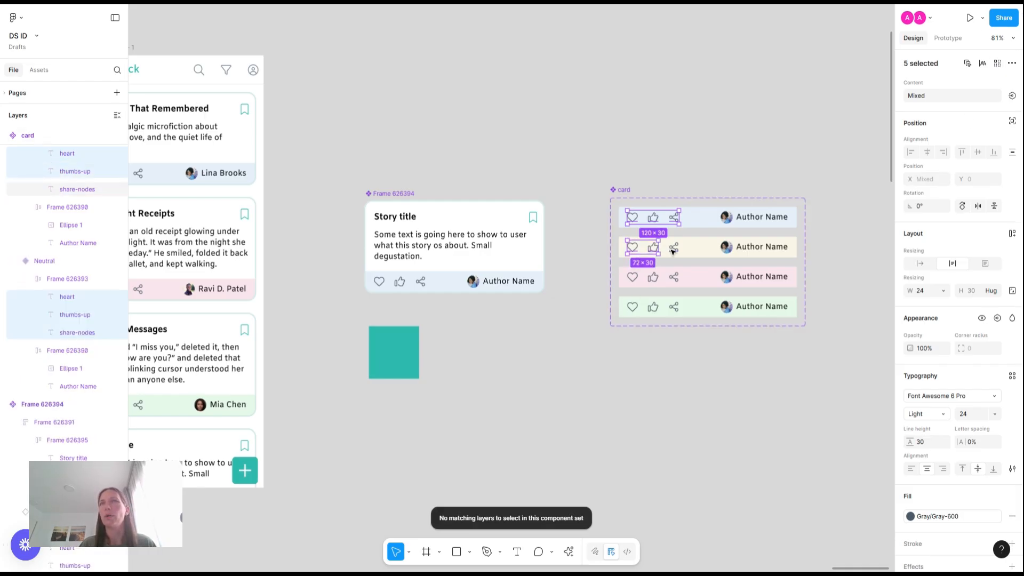
shift+click(673, 246)
shift+click(673, 277)
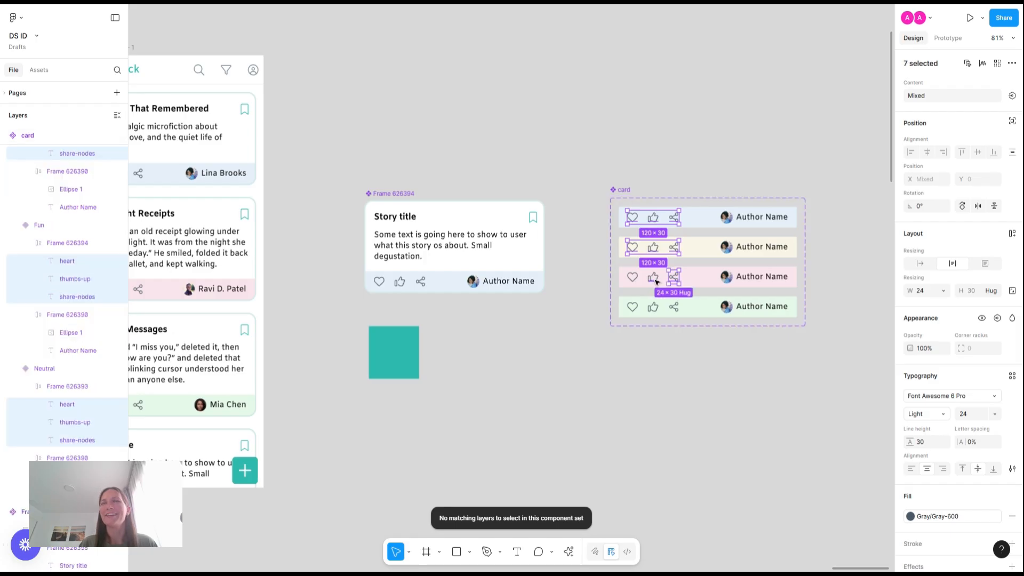
shift+click(653, 277)
shift+click(632, 277)
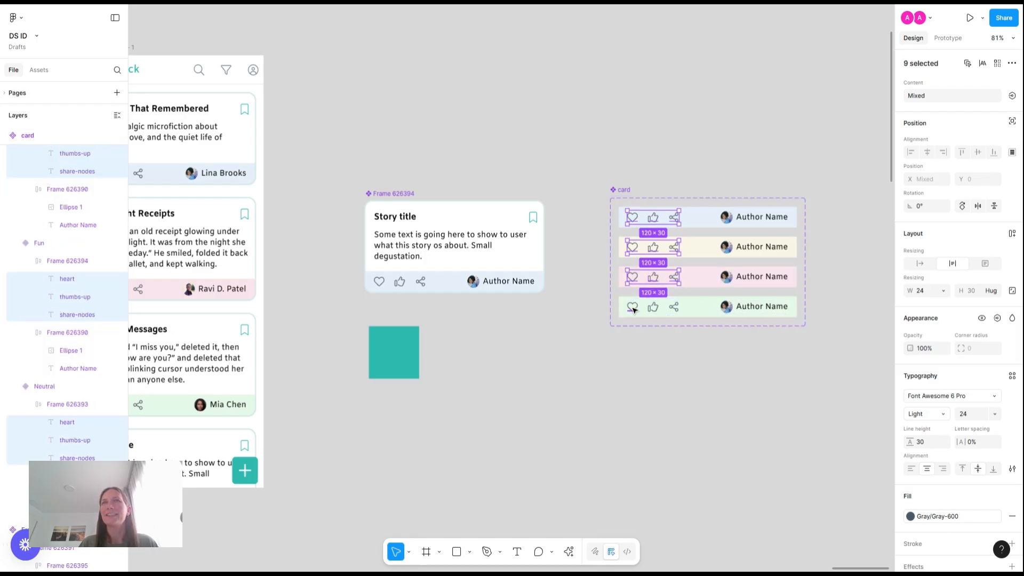
shift+click(632, 307)
shift+click(654, 309)
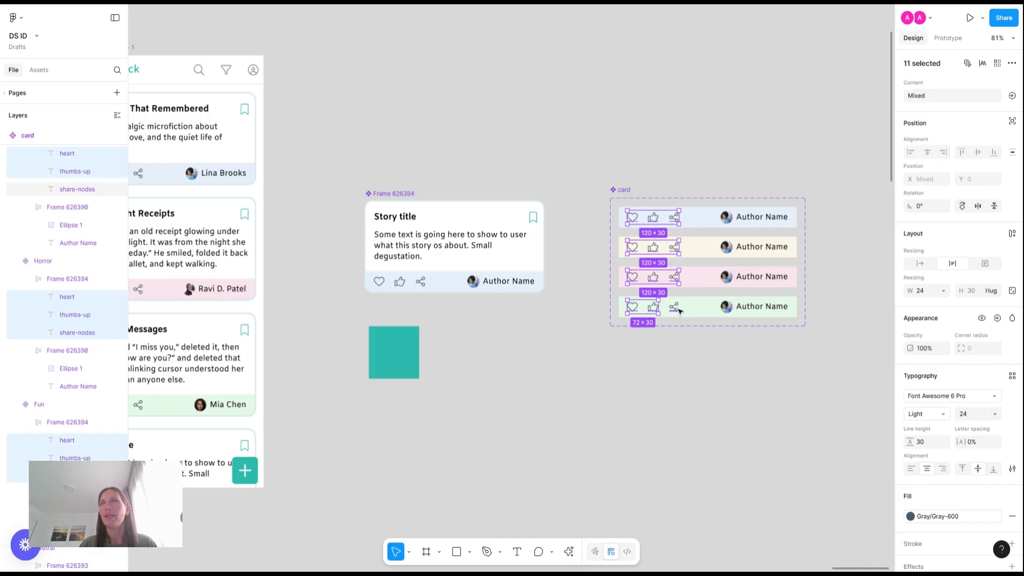
shift+click(674, 307)
click(970, 417)
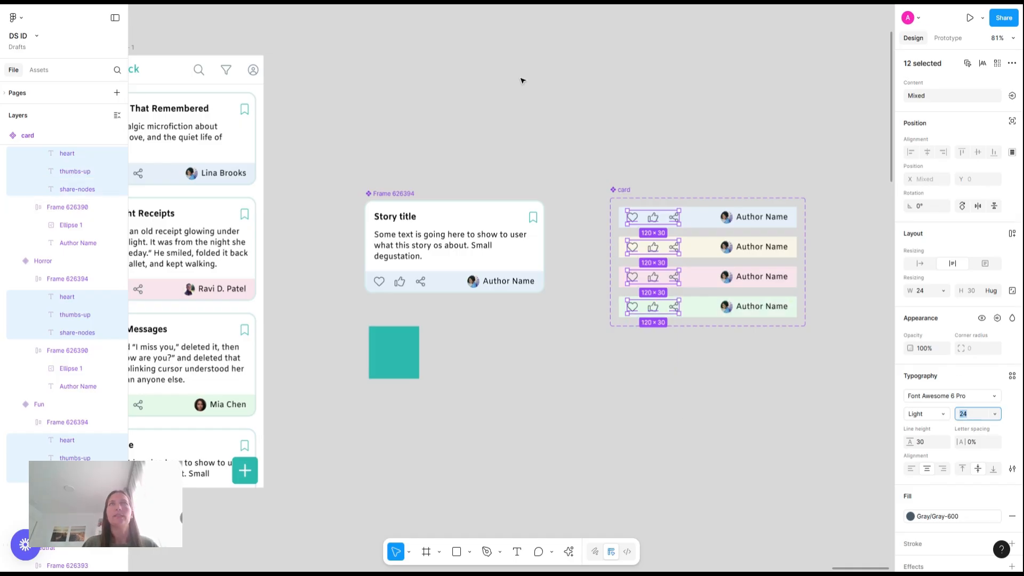
scroll(521, 80, left, 5)
scroll(520, 80, right, 3)
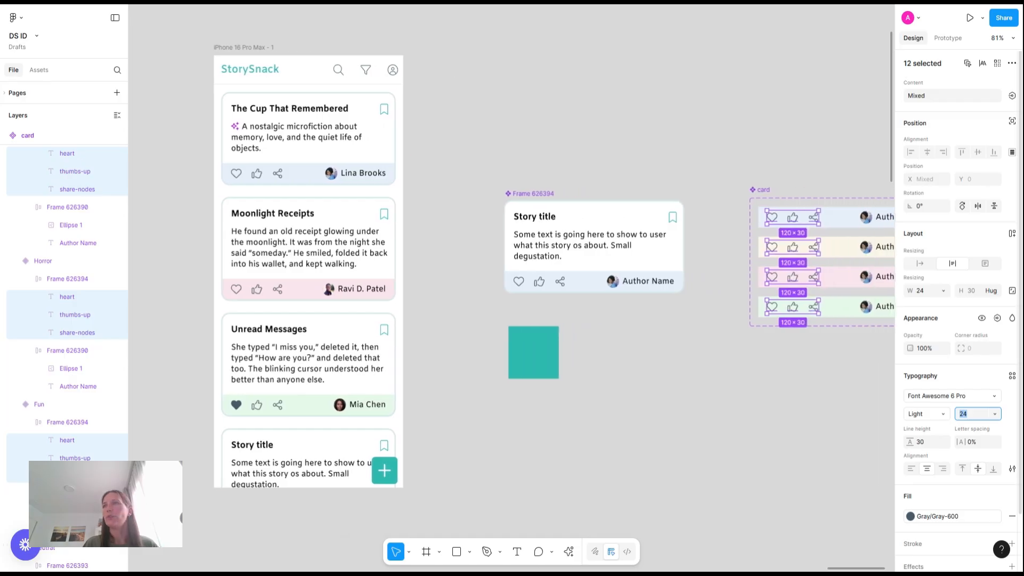
text(18)
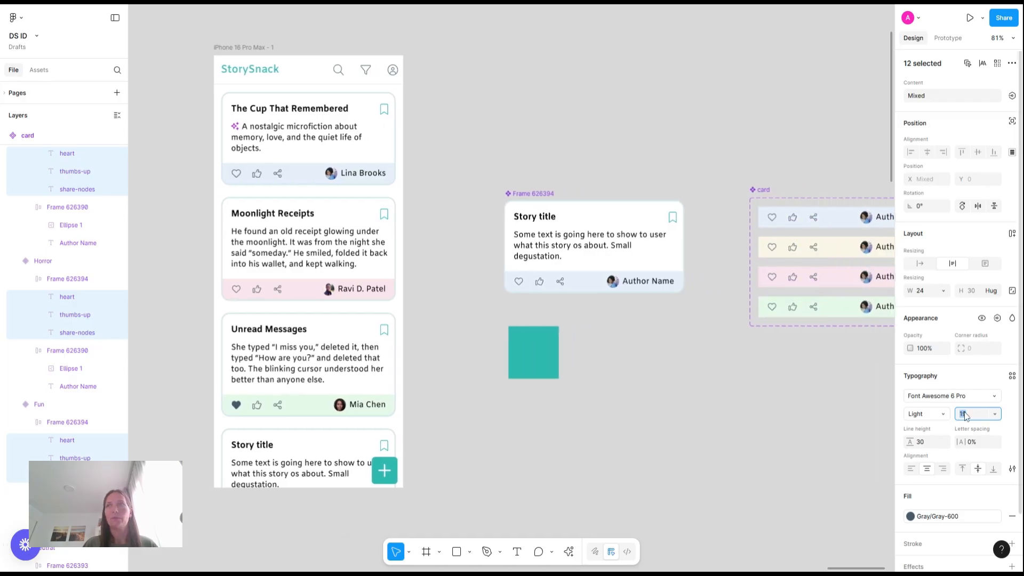
key(Return)
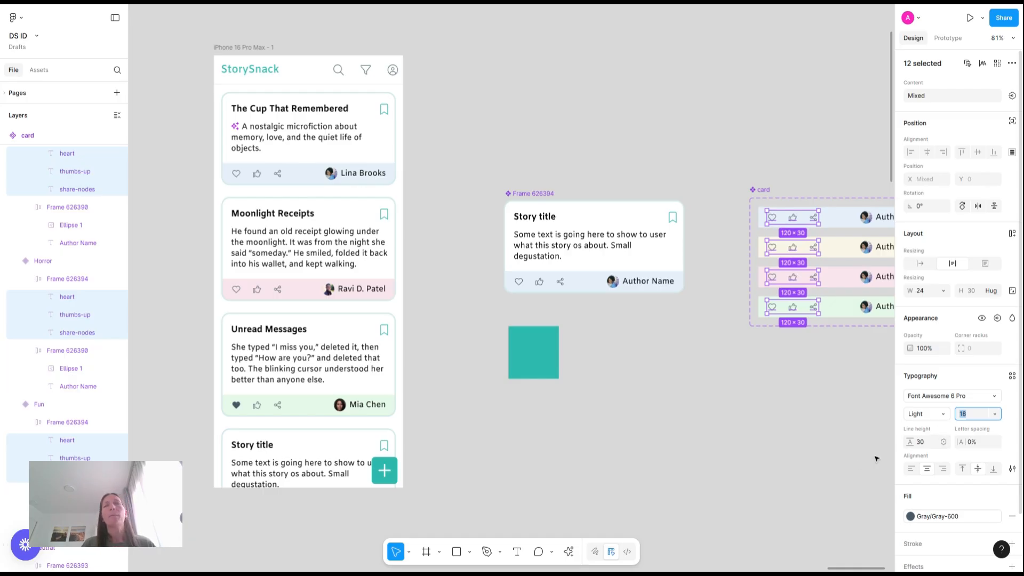
Step: Move the avatar behind the author name in the blue and yellow card footer variants
scroll(762, 329, right, 5)
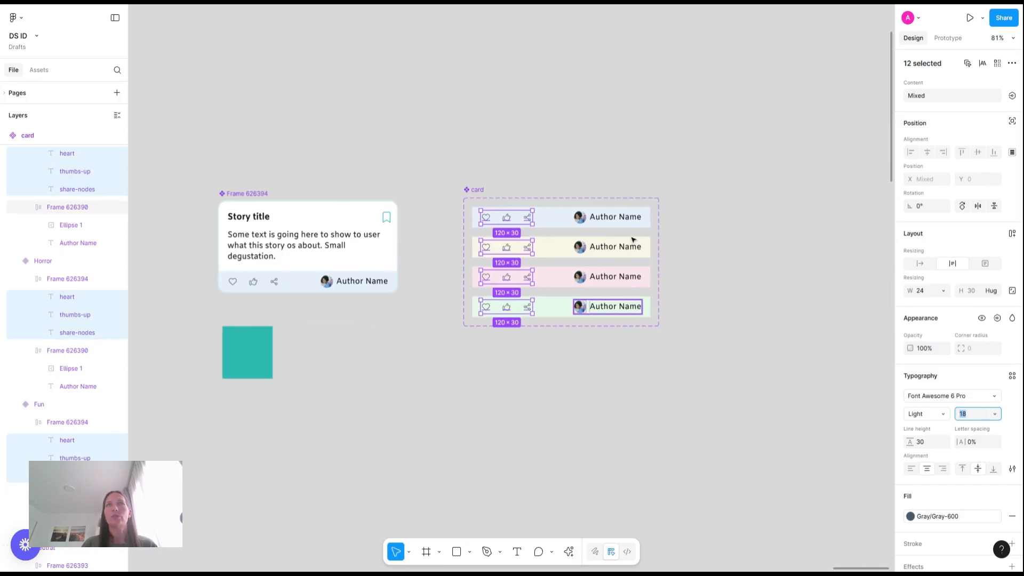
click(580, 220)
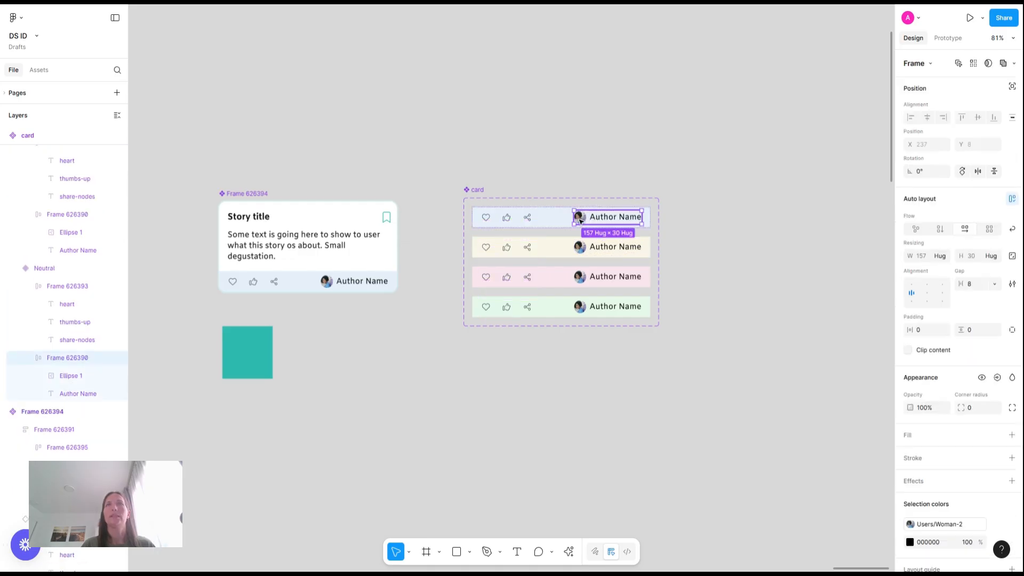
click(580, 220)
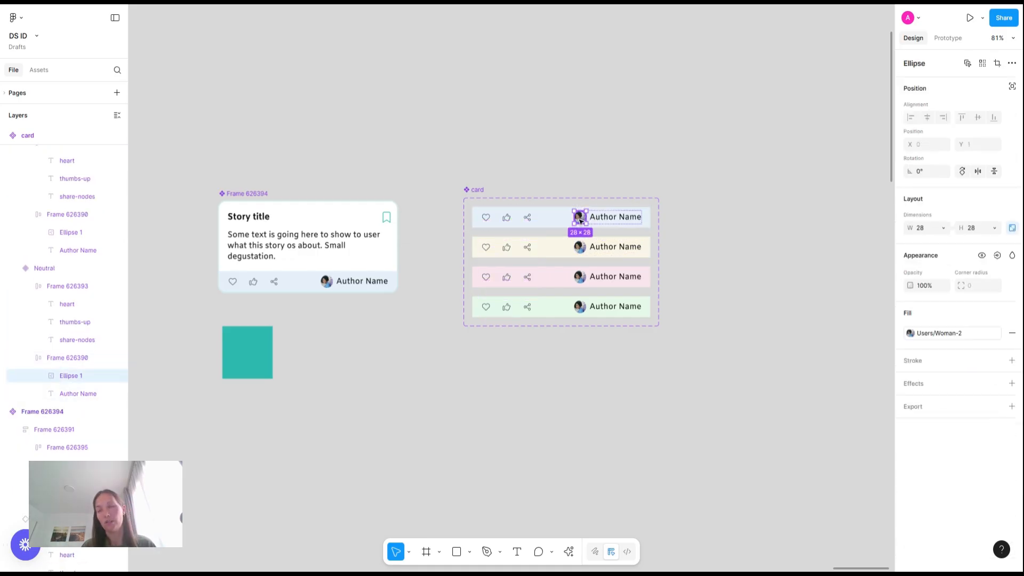
key(Right)
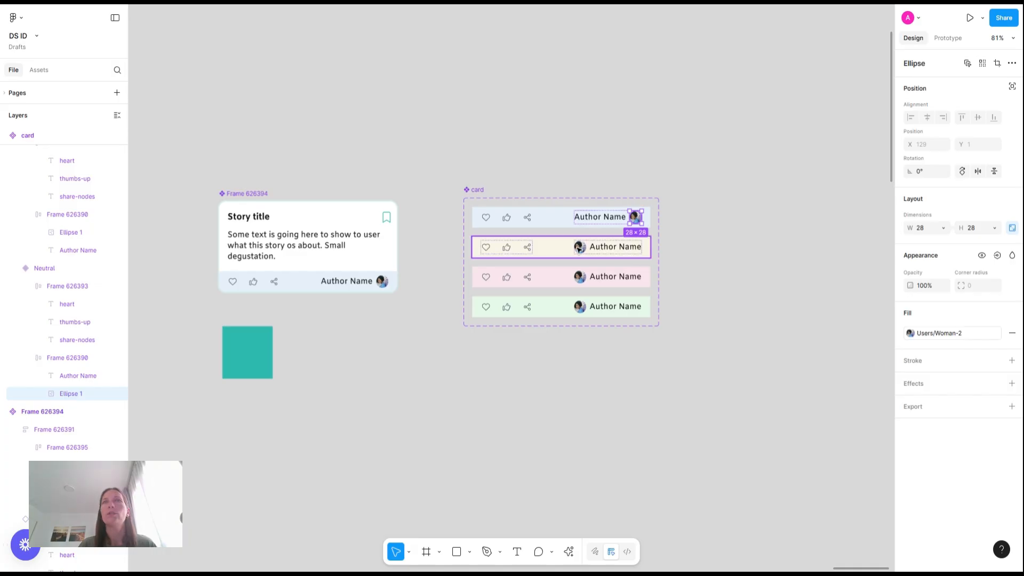
click(580, 250)
click(579, 250)
key(Right)
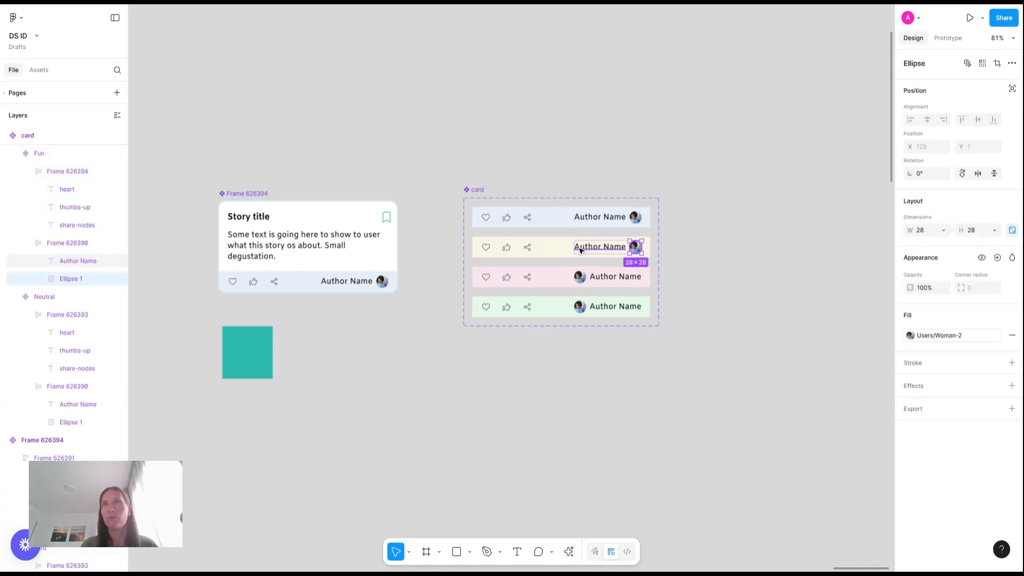
Step: Move the avatar behind the author name in the pink and green card footer variants
click(580, 279)
click(580, 279)
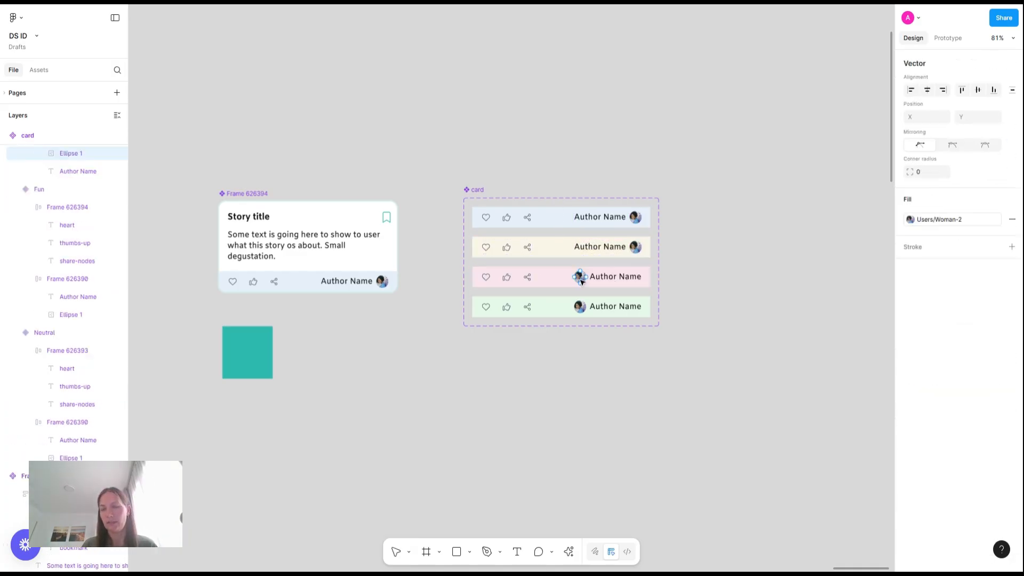
double_click(580, 279)
key(Escape)
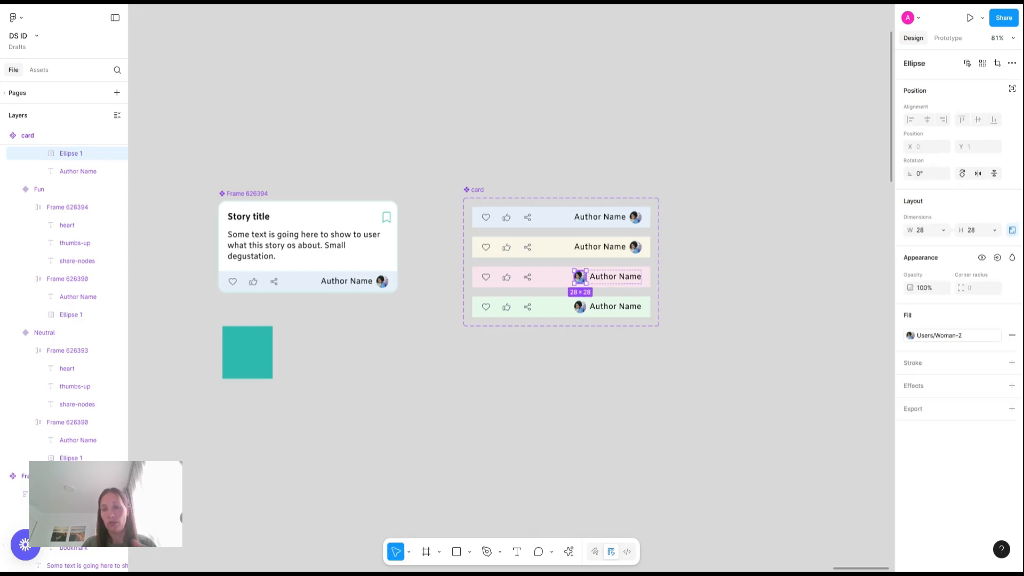
key(Right)
click(580, 309)
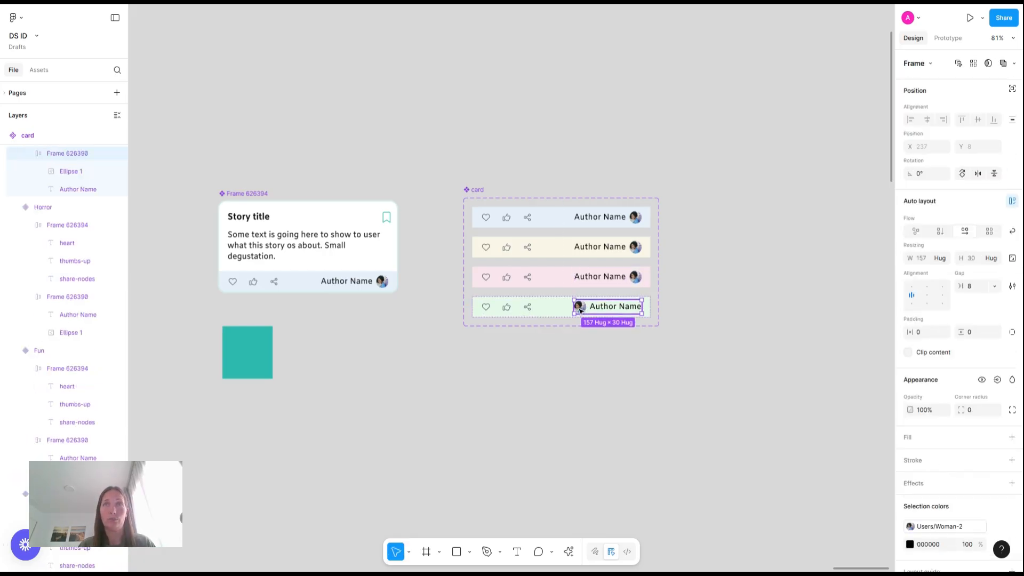
click(580, 310)
double_click(580, 310)
key(Escape)
key(Right)
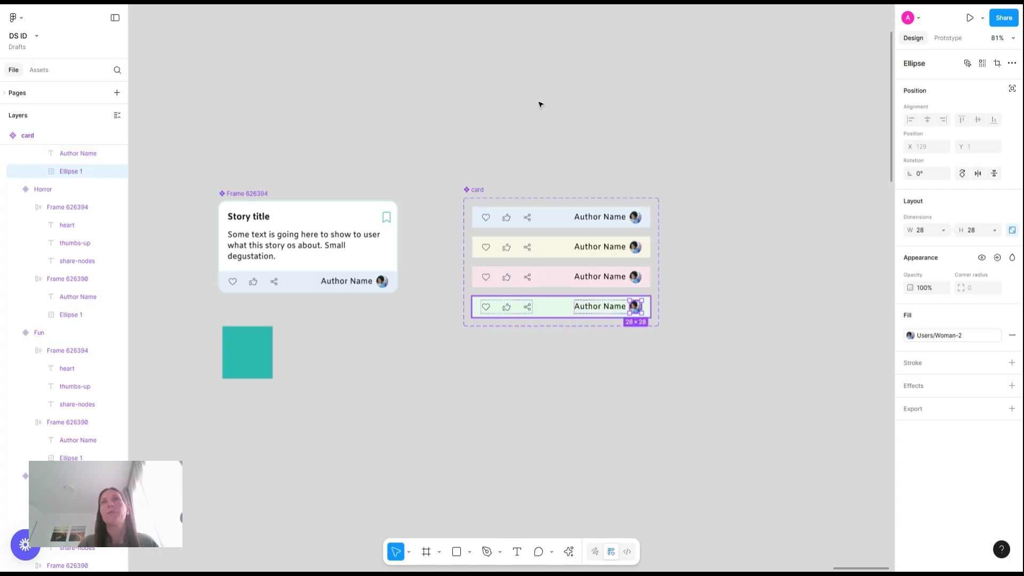
click(737, 90)
scroll(737, 89, left, 5)
scroll(736, 89, left, 5)
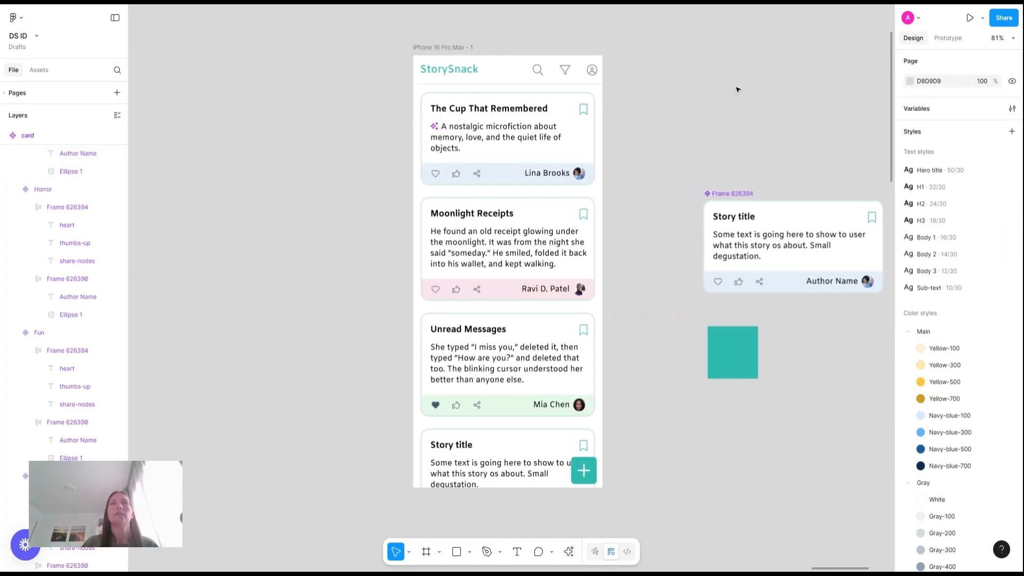
Step: Add a white FFFFFF stroke to the author avatars in all four card footer variants
scroll(687, 145, right, 8)
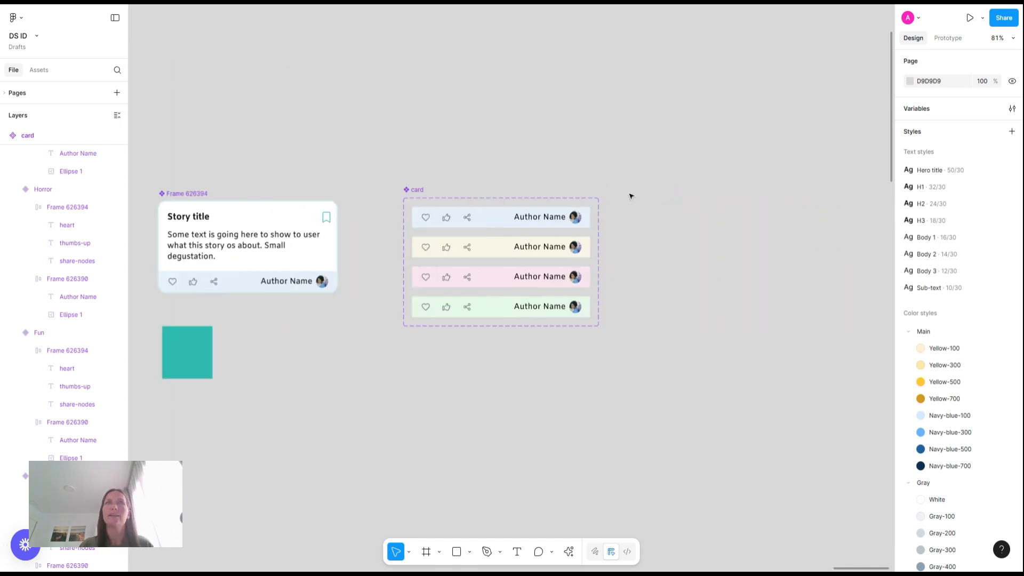
scroll(606, 194, up, 5)
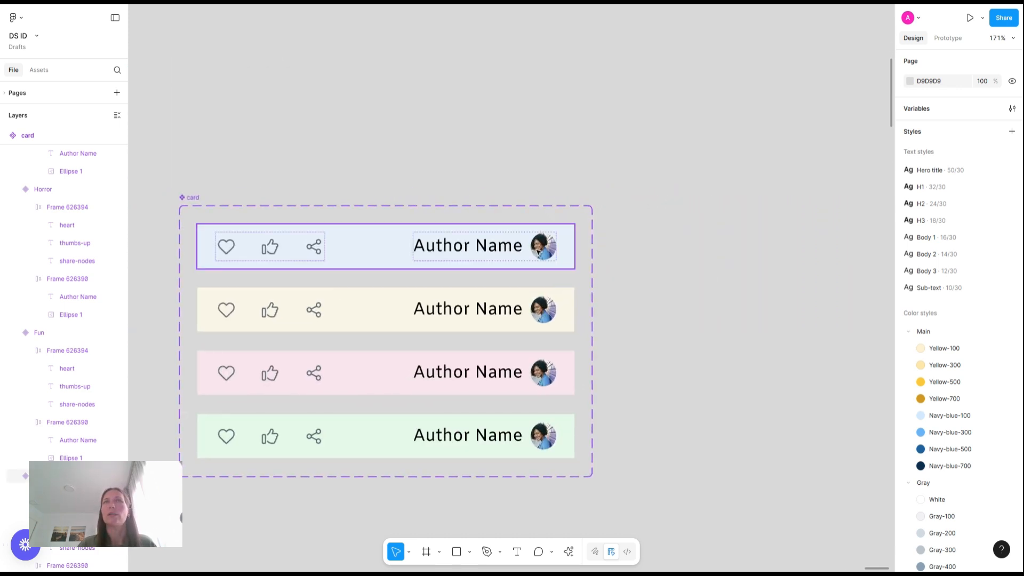
double_click(538, 251)
double_click(538, 252)
click(982, 63)
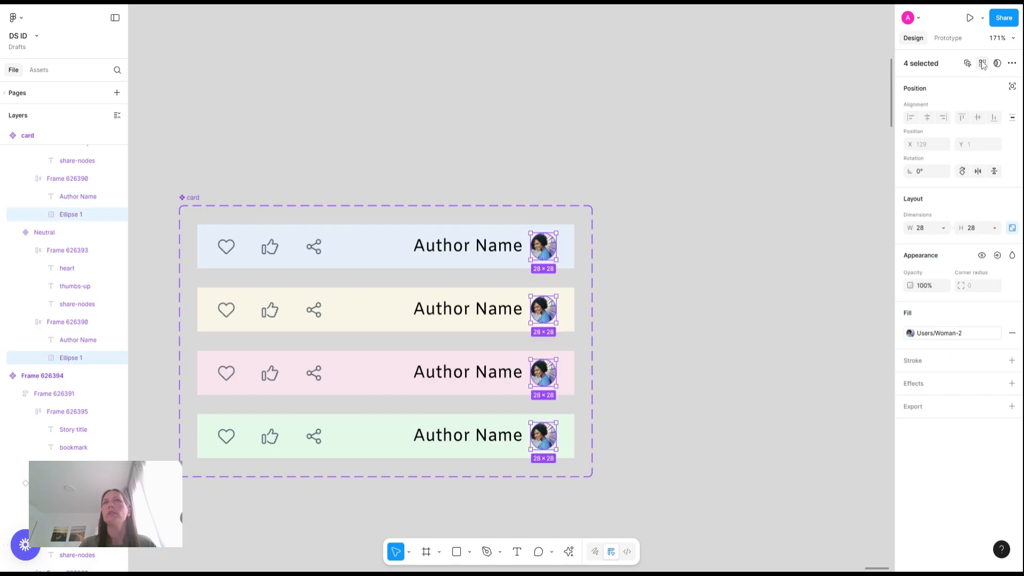
click(1011, 361)
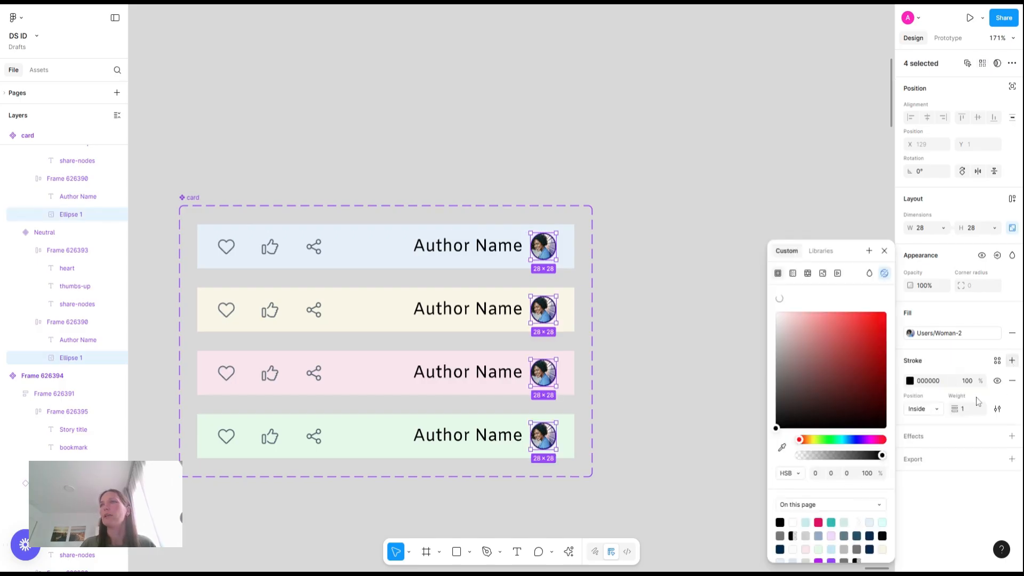
click(932, 381)
double_click(931, 380)
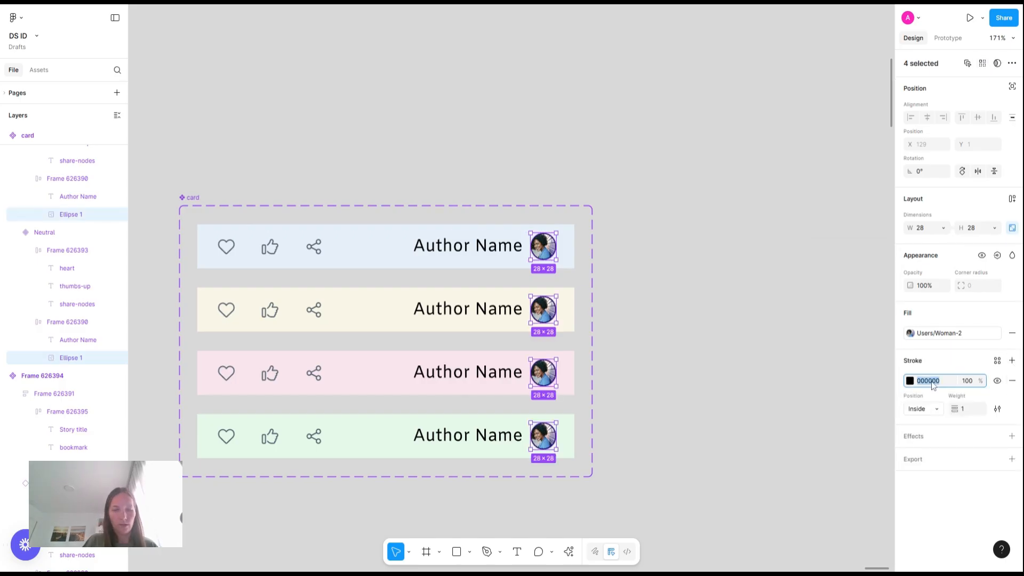
text(FFFFFF)
key(Return)
Step: Place the avatars' stroke outside and set its weight to 2
click(922, 408)
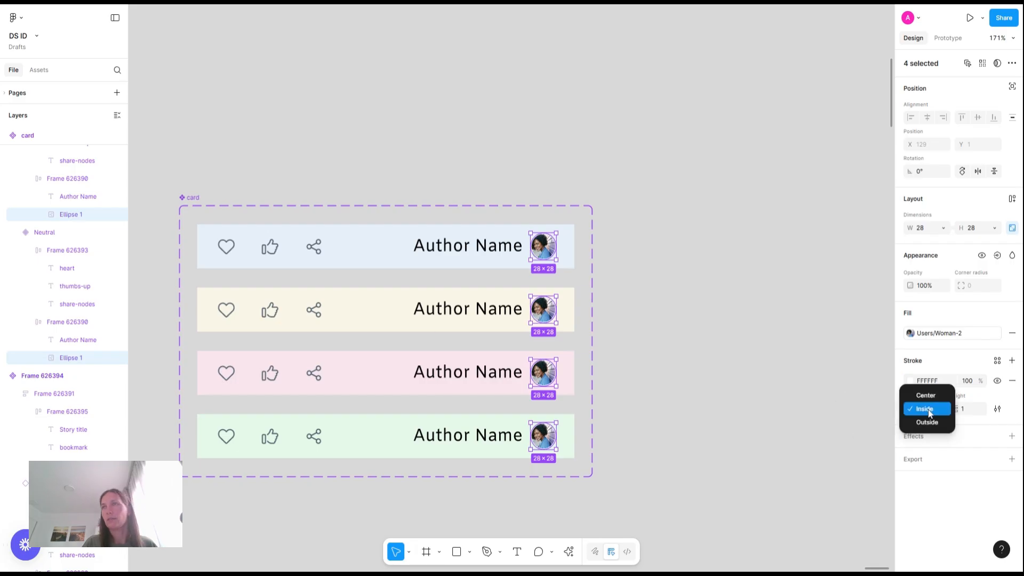
click(925, 421)
click(968, 411)
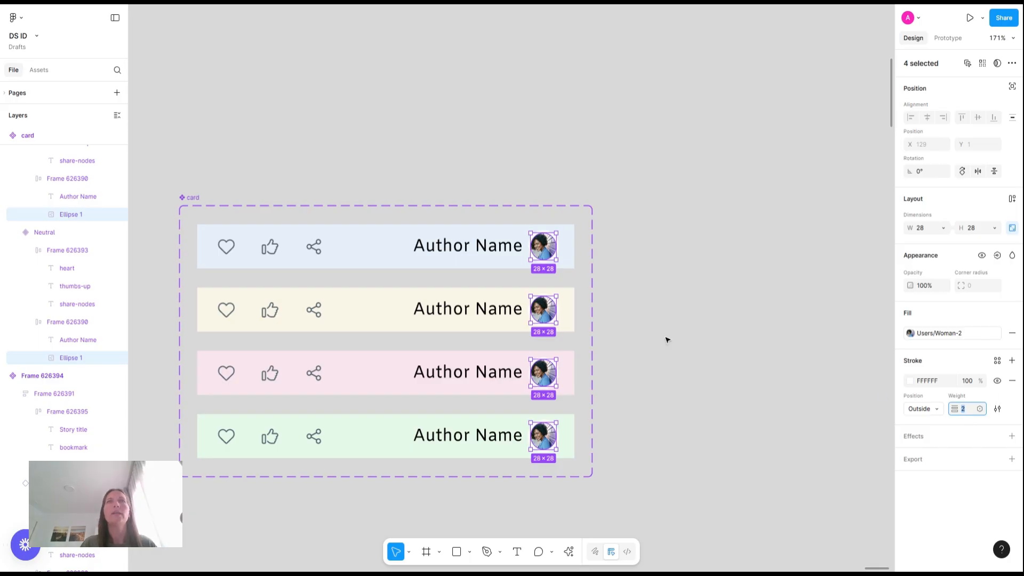
Step: Change the author name text fill to dark slate blue 354551 in all four card footer variants
click(479, 249)
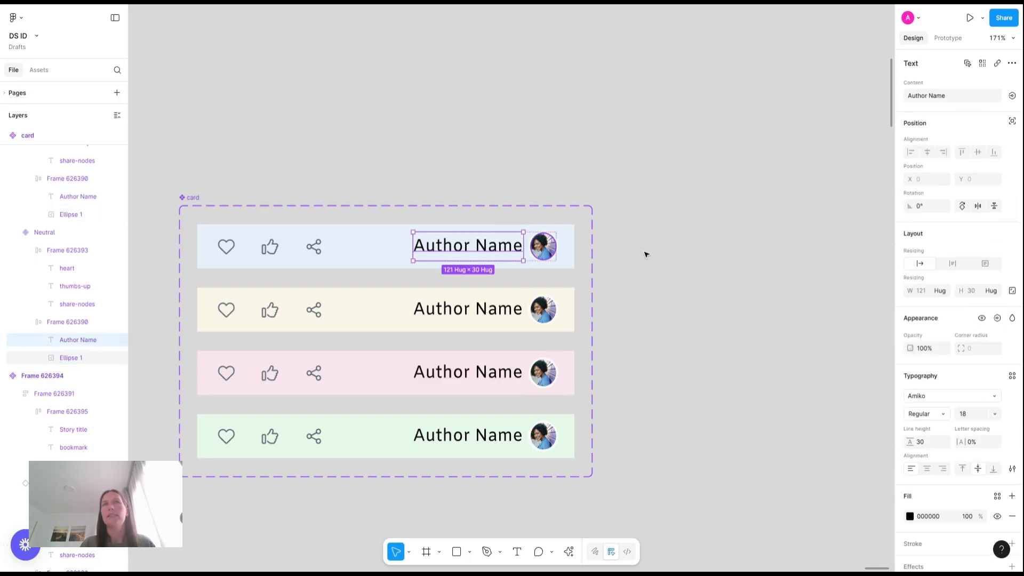
shift+click(472, 312)
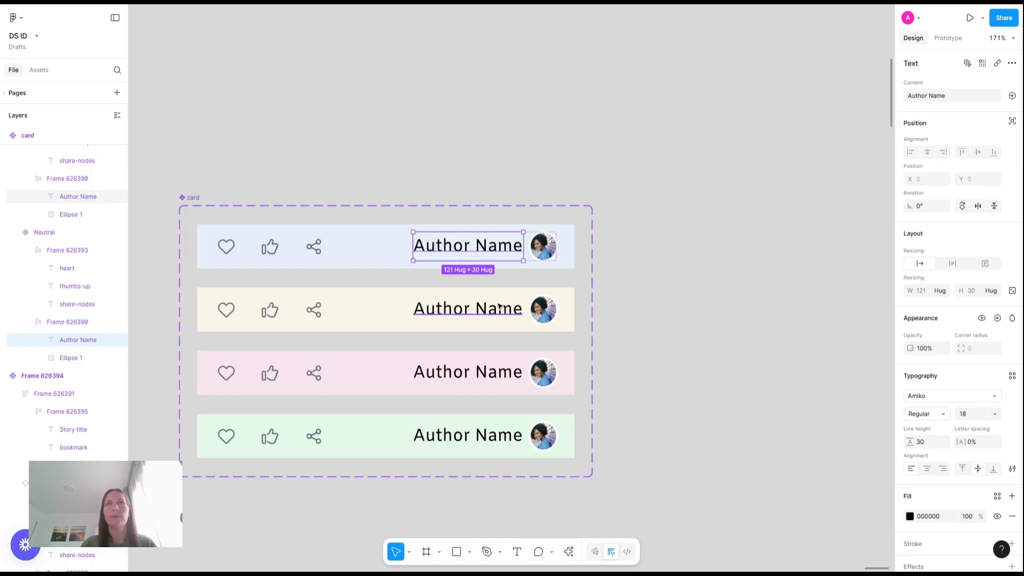
shift+click(486, 373)
shift+click(505, 440)
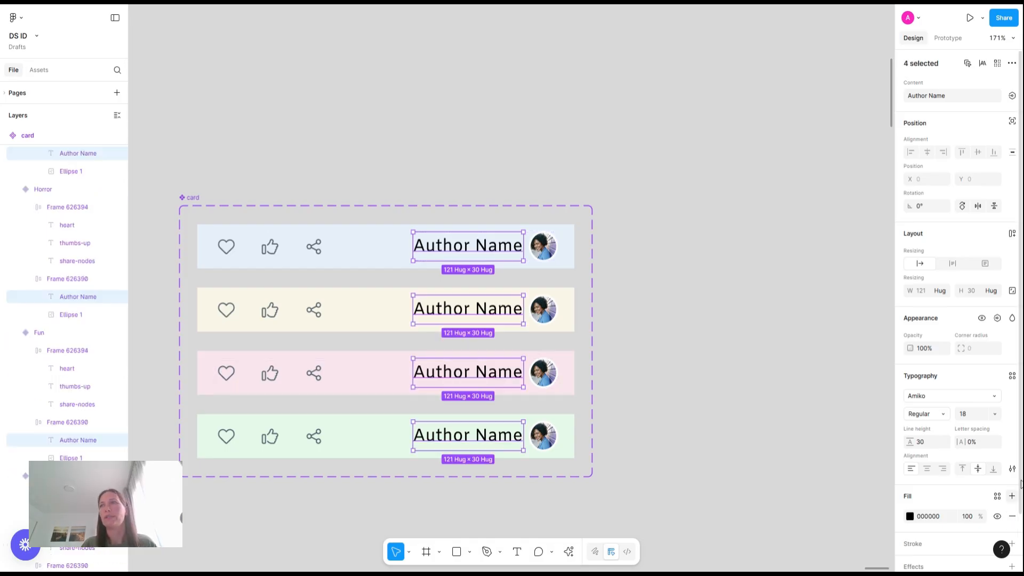
click(996, 496)
click(910, 516)
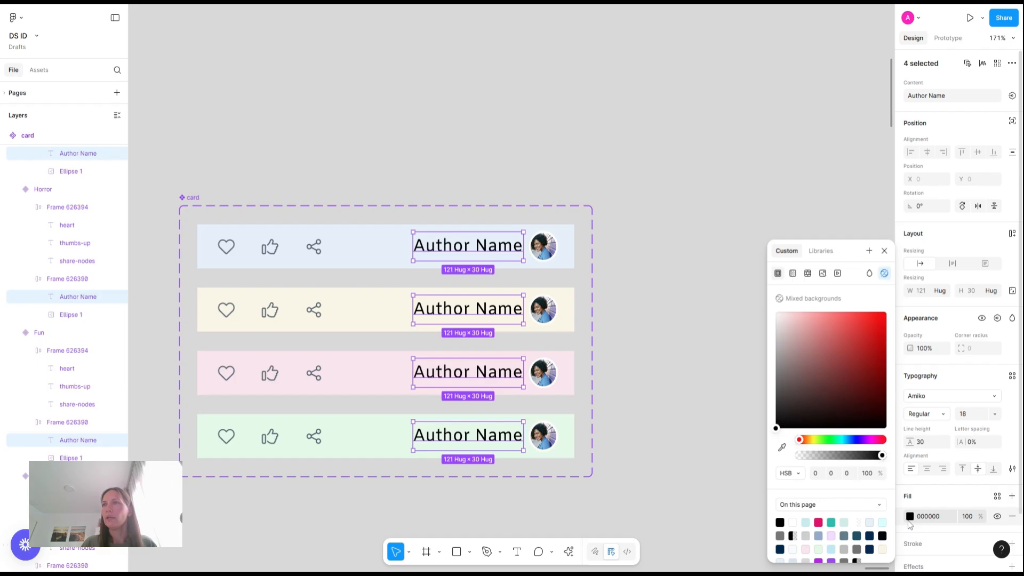
click(851, 440)
drag(848, 440, 847, 441)
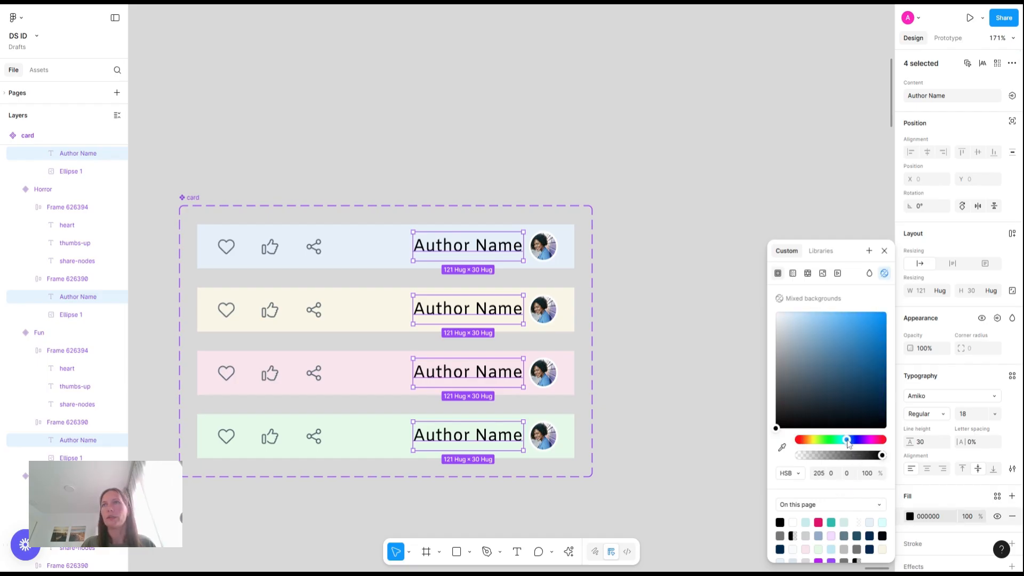
click(803, 349)
click(830, 384)
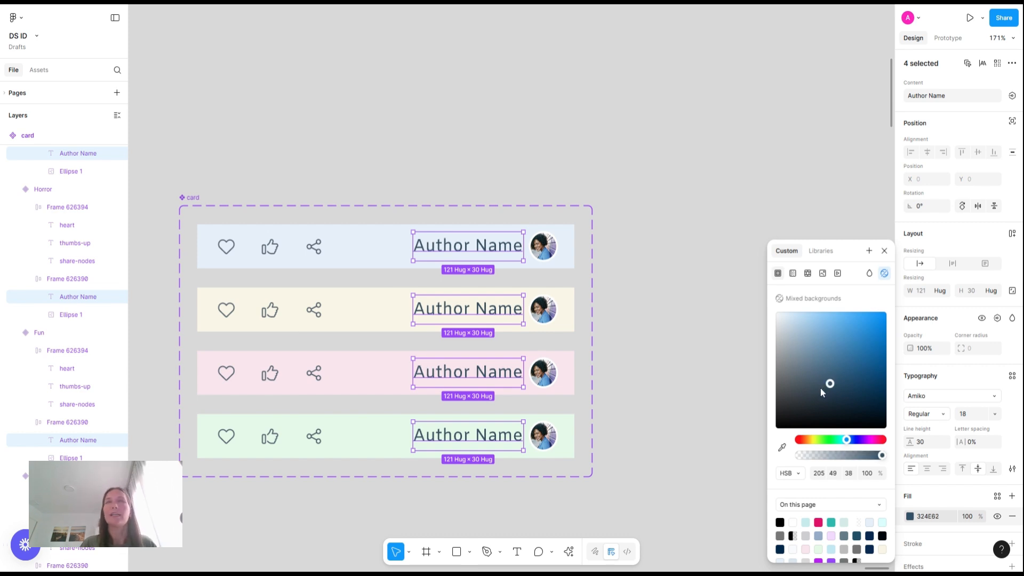
drag(821, 391, 813, 395)
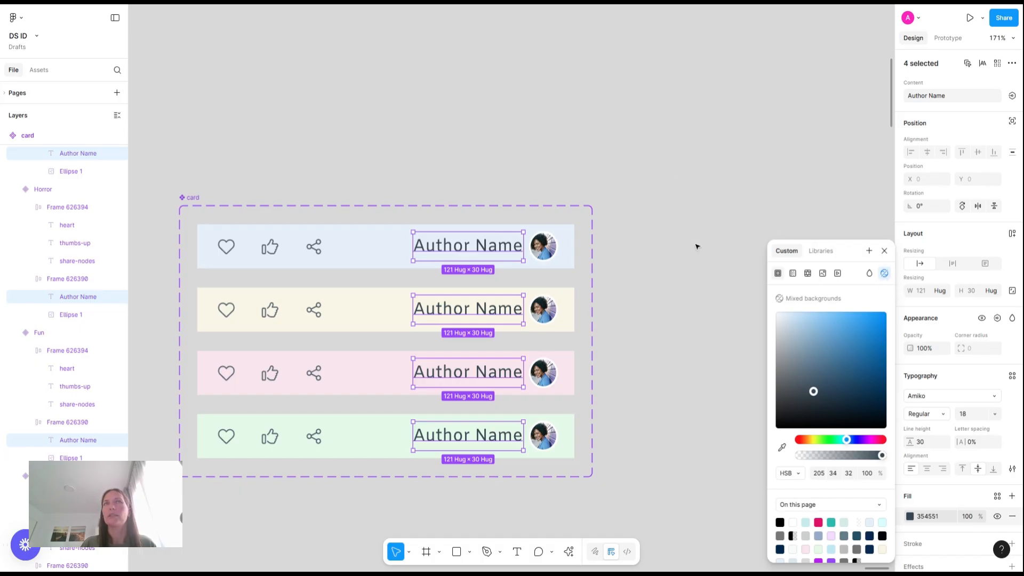
Step: Check the contrast of the author name against the blue, yellow, pink and green footer backgrounds
click(492, 250)
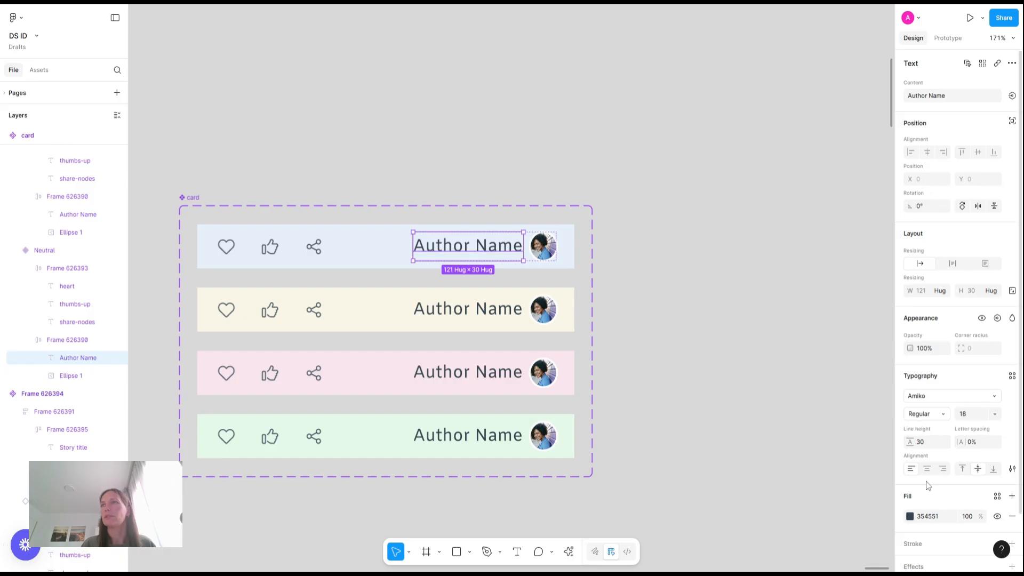
click(910, 516)
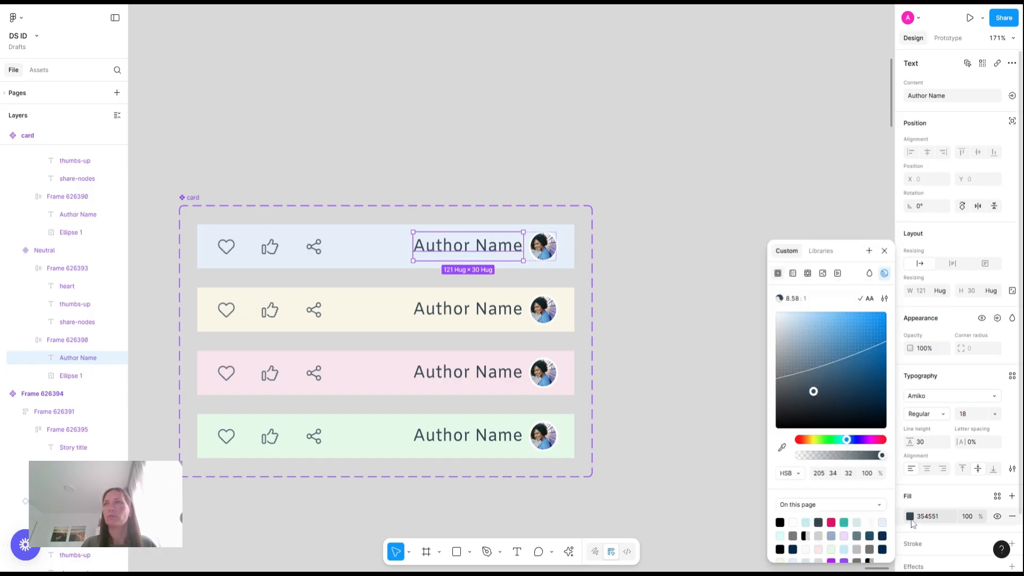
click(489, 308)
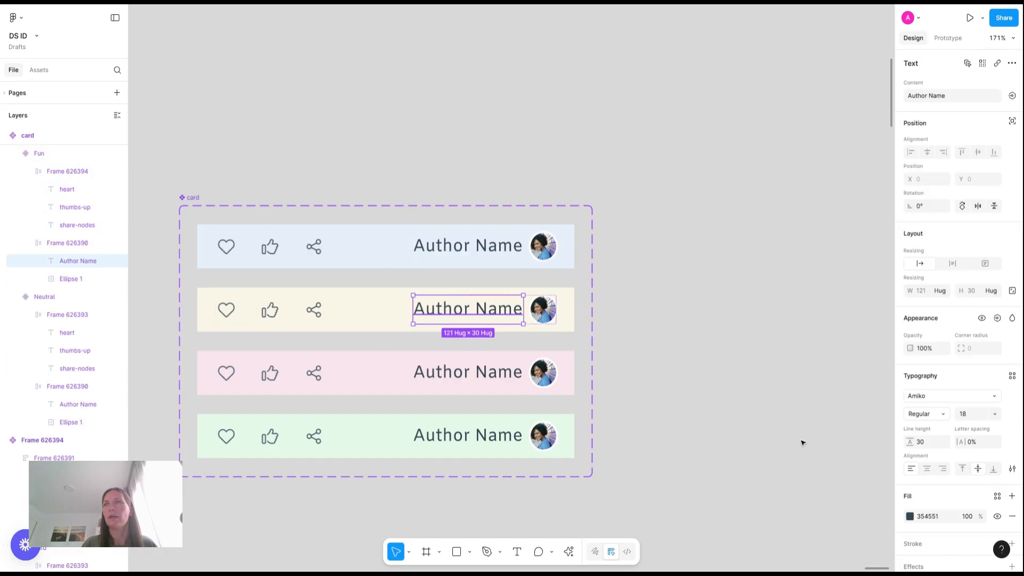
click(911, 516)
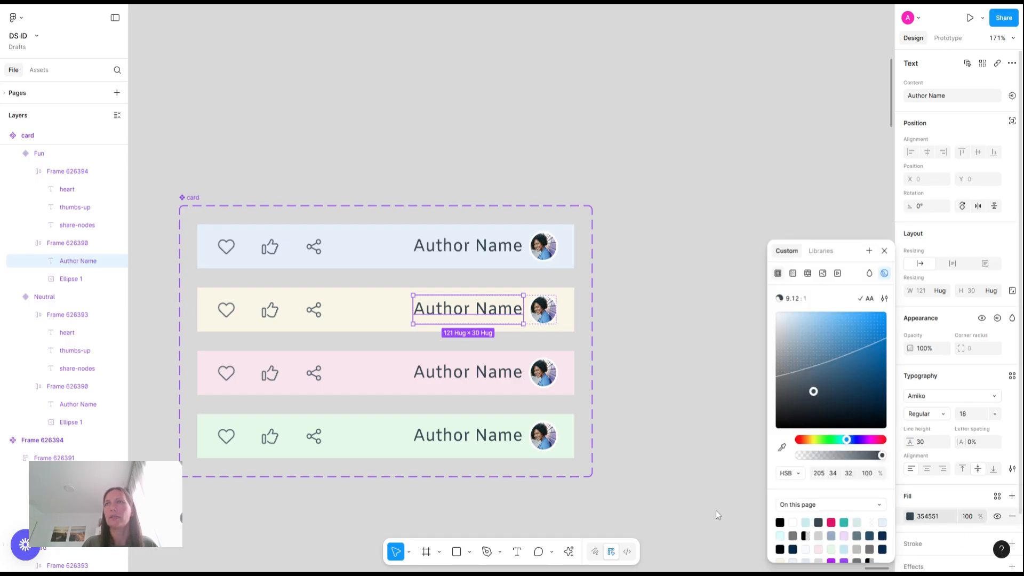
double_click(472, 367)
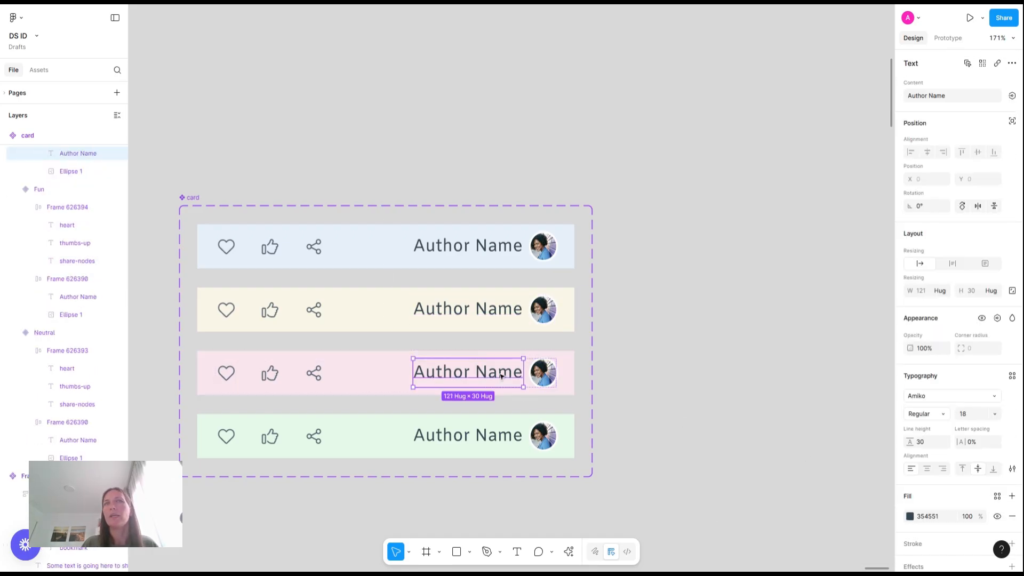
click(912, 518)
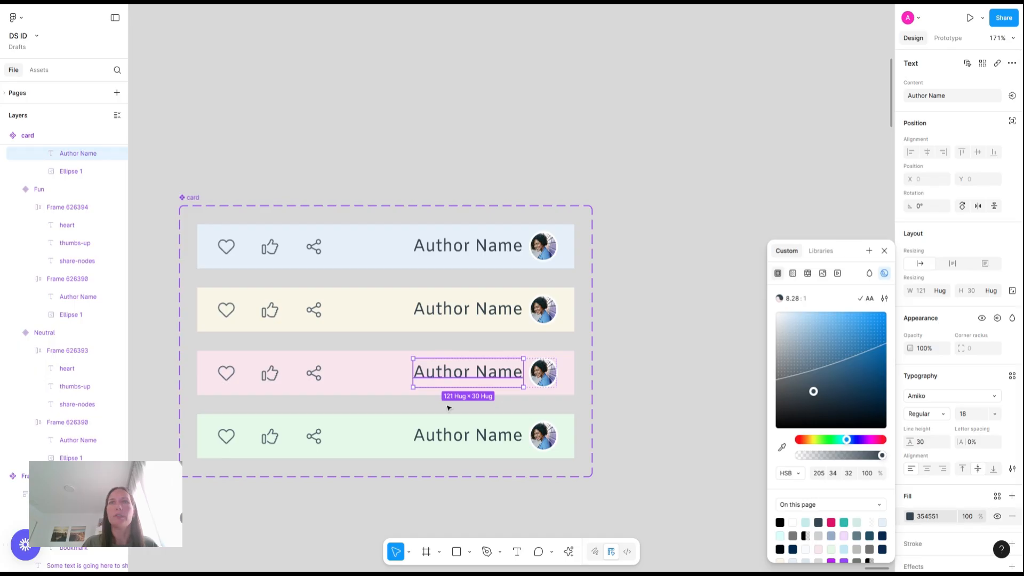
double_click(482, 441)
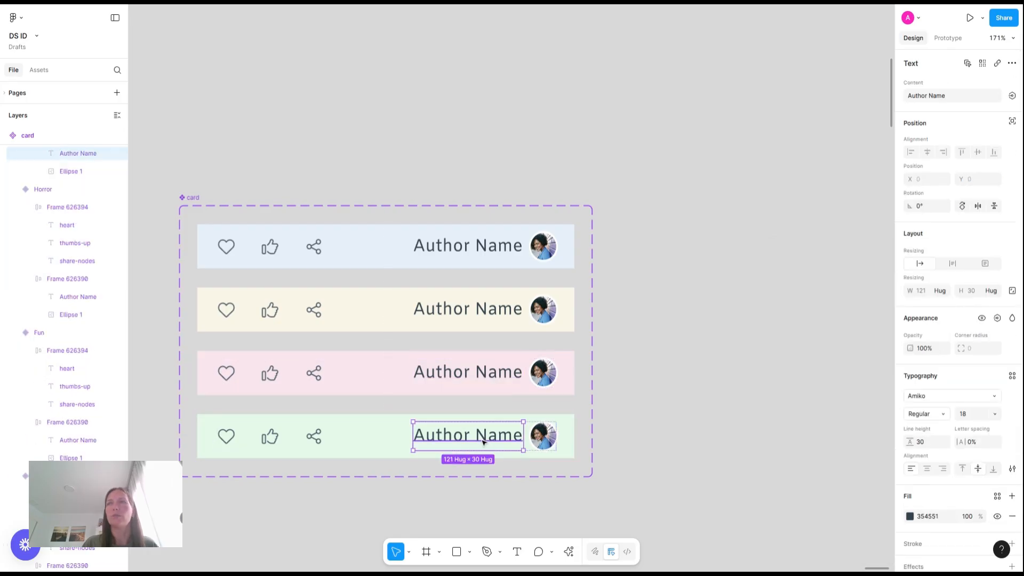
click(911, 517)
click(685, 184)
Step: Set the vertical padding of the main story card's text area to 28, after trying 30
scroll(685, 184, down, 5)
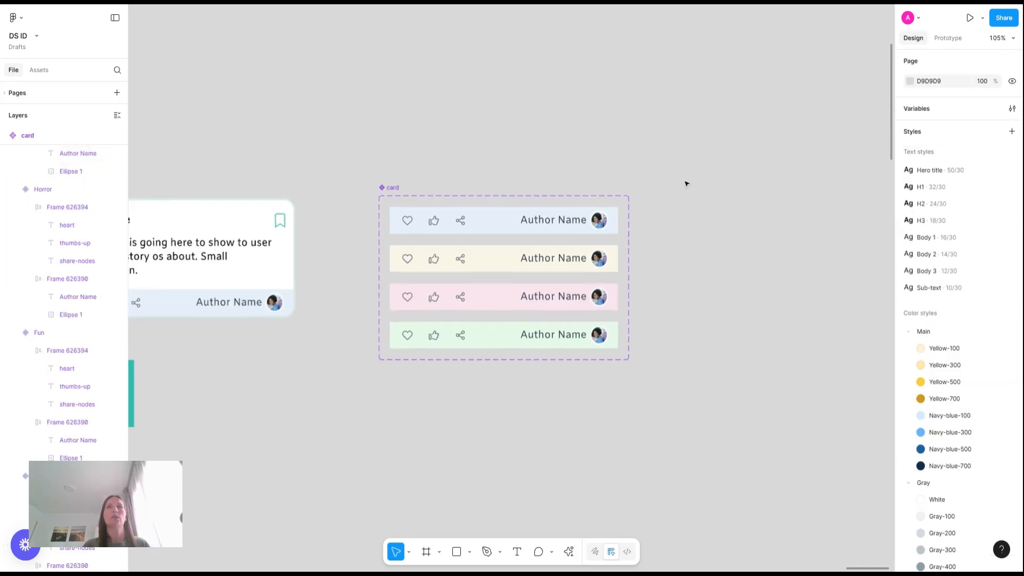
scroll(685, 184, left, 3)
scroll(685, 184, left, 10)
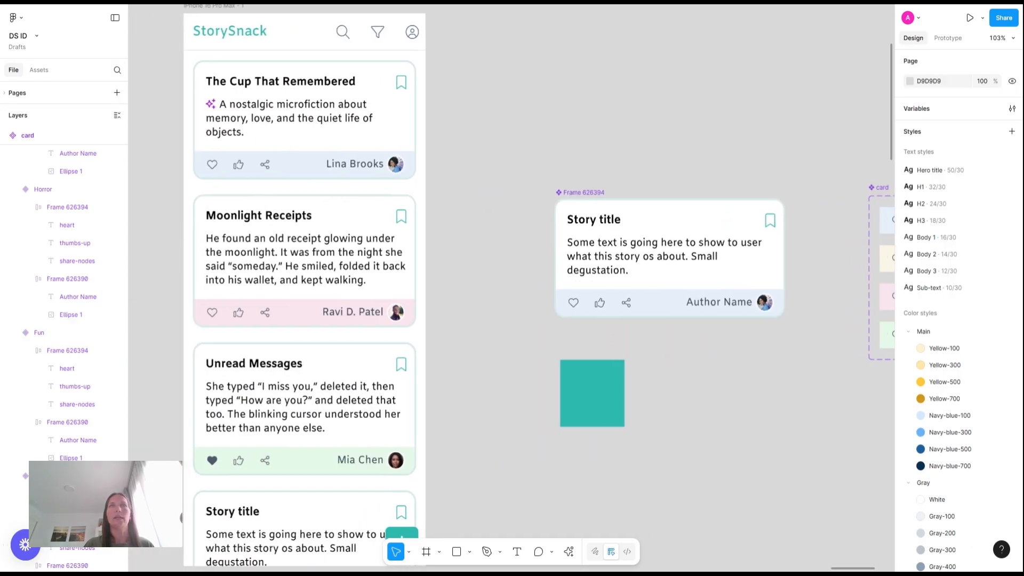
scroll(598, 157, down, 4)
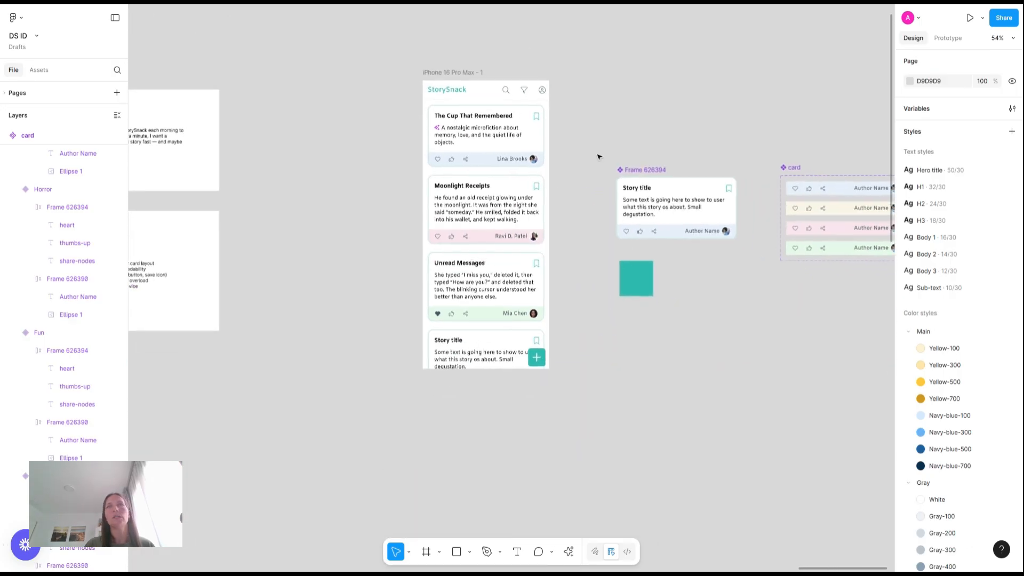
scroll(598, 158, up, 2)
scroll(579, 307, up, 1)
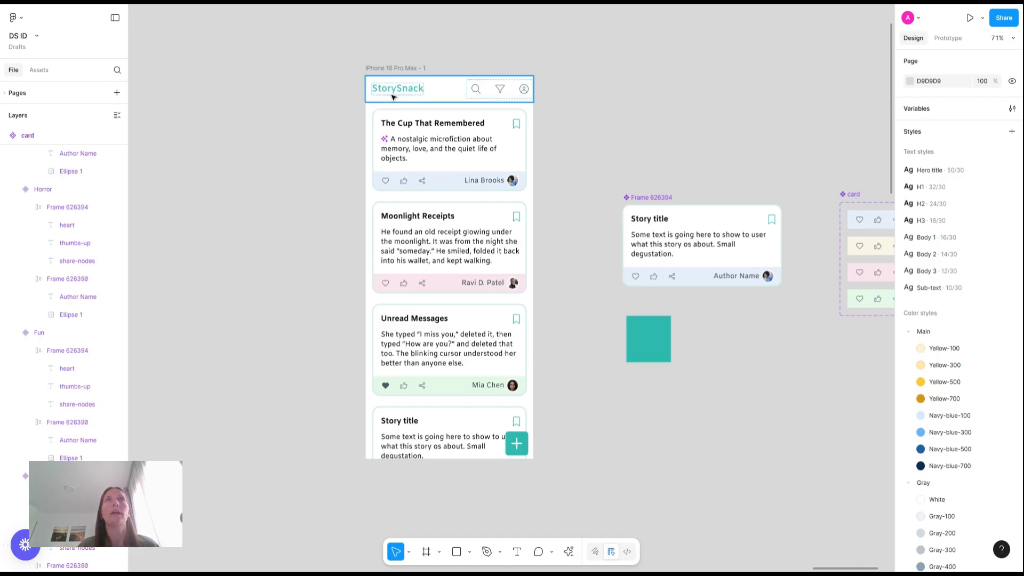
scroll(389, 94, up, 3)
double_click(745, 270)
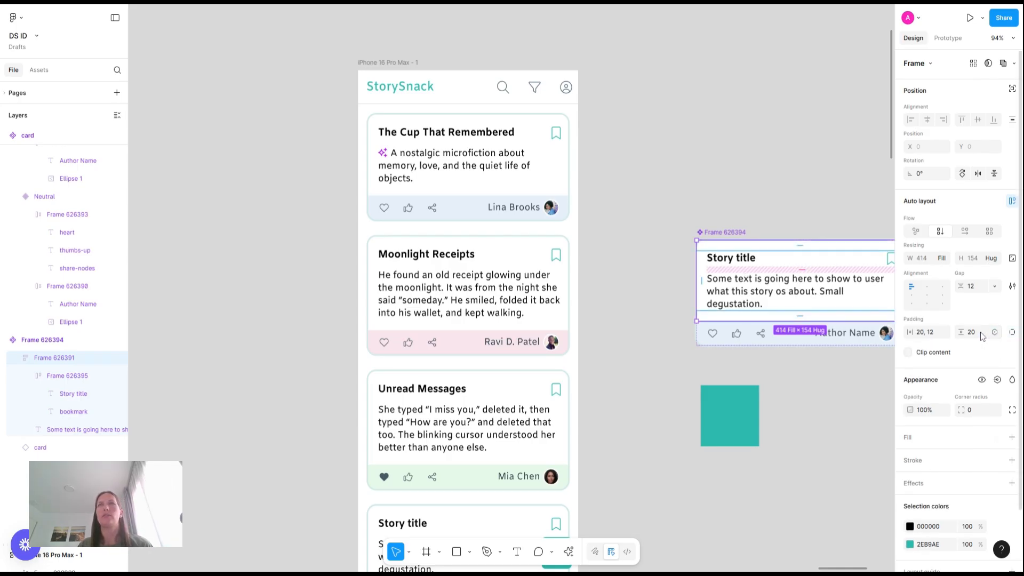
click(981, 333)
text(30)
key(Return)
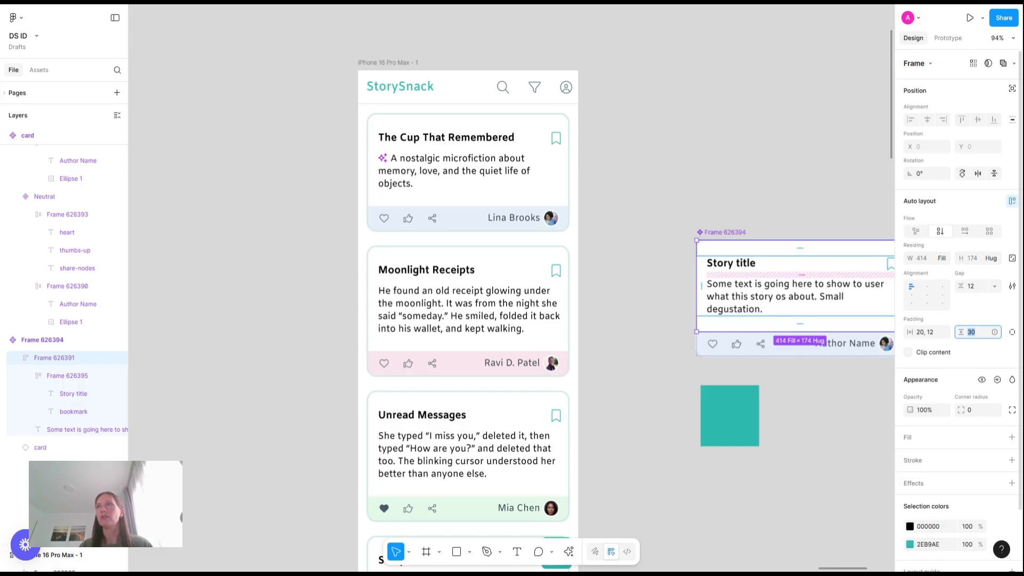
text(28)
key(Return)
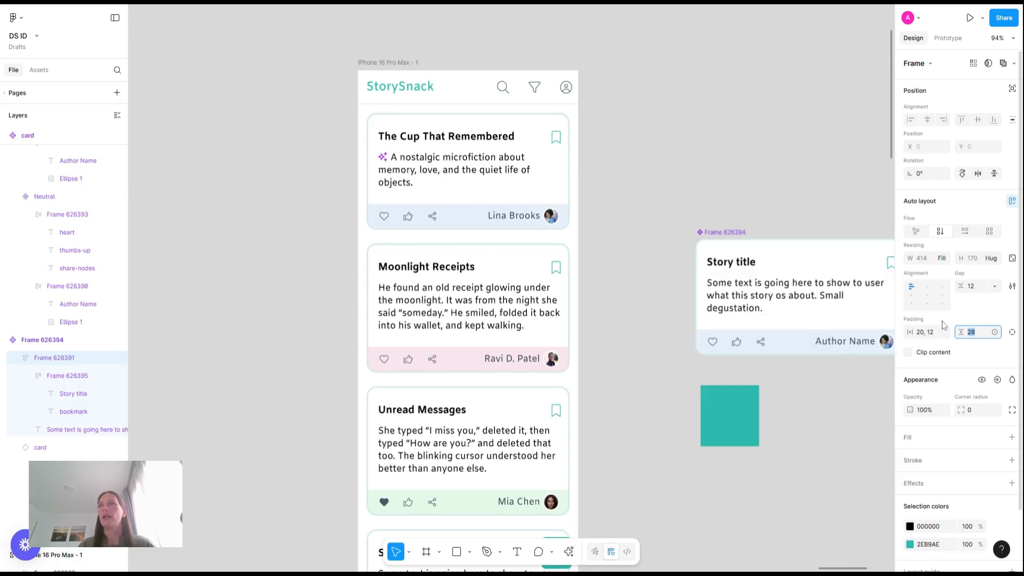
Step: Set the right padding of the story card's text area to 20
click(1011, 331)
click(931, 335)
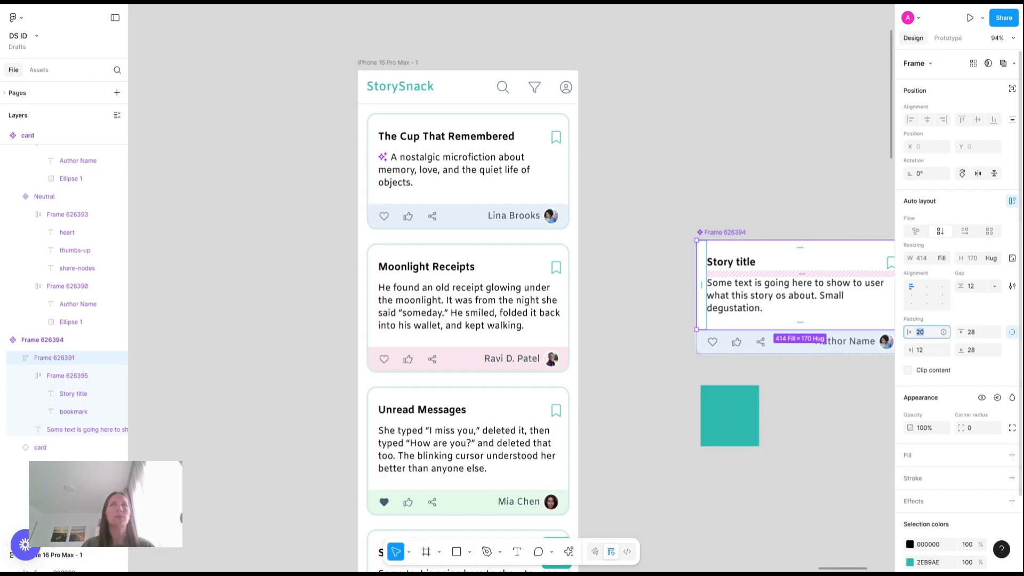
click(927, 351)
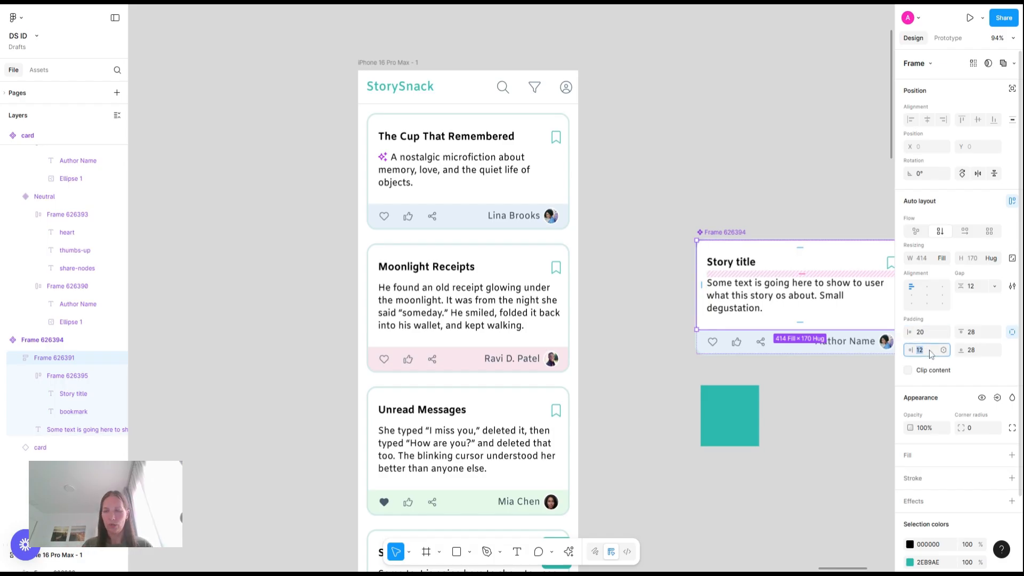
text(15)
key(Return)
key(Up)
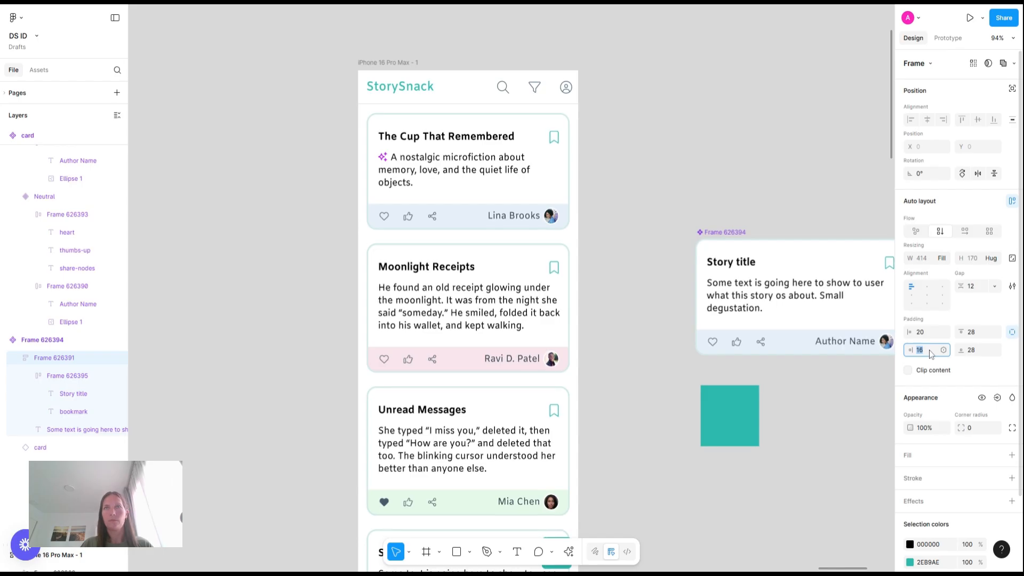
key(Up)
key(Up)
key(Up)
key(Up)
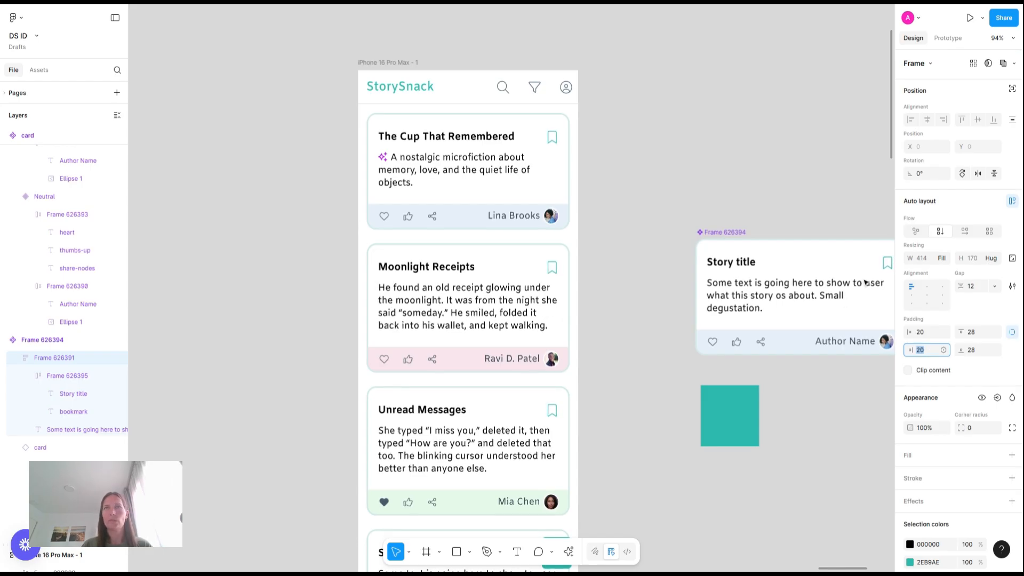
click(1012, 332)
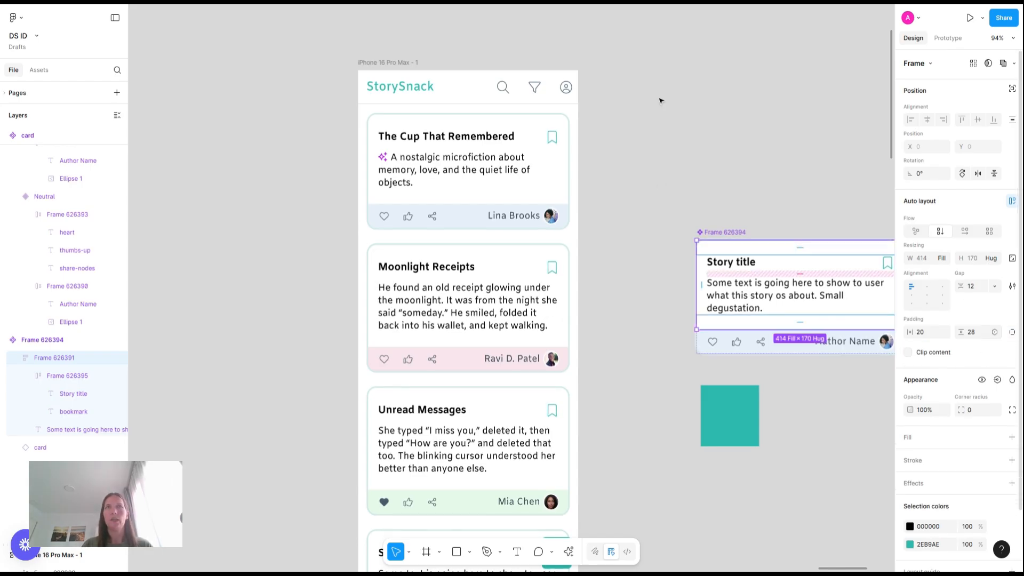
click(685, 144)
Step: Make the bookmark icon in the main story card's title row absolutely positioned, ignoring auto layout
scroll(685, 144, down, 3)
scroll(685, 144, down, 1)
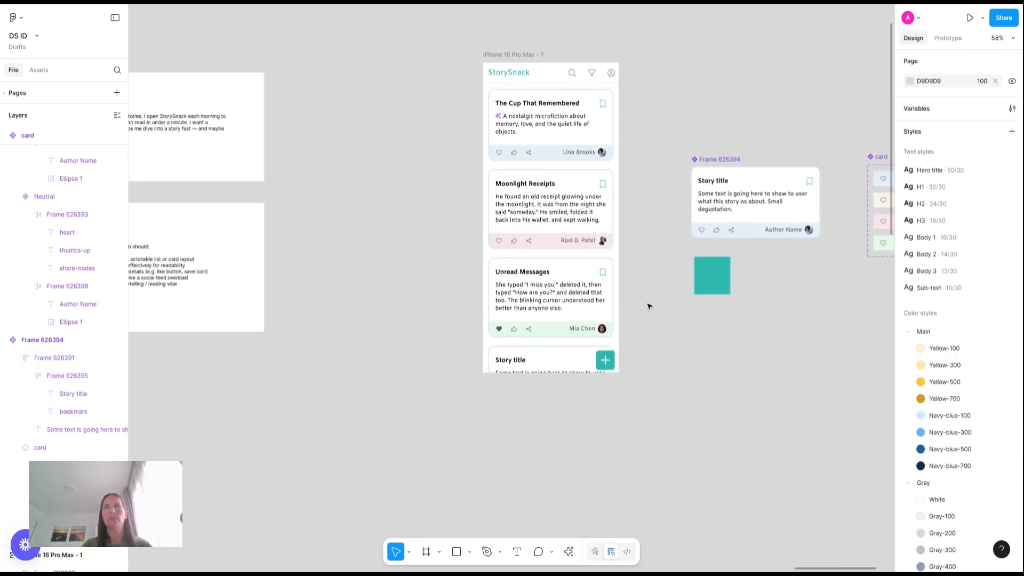
scroll(649, 306, up, 2)
scroll(648, 304, up, 5)
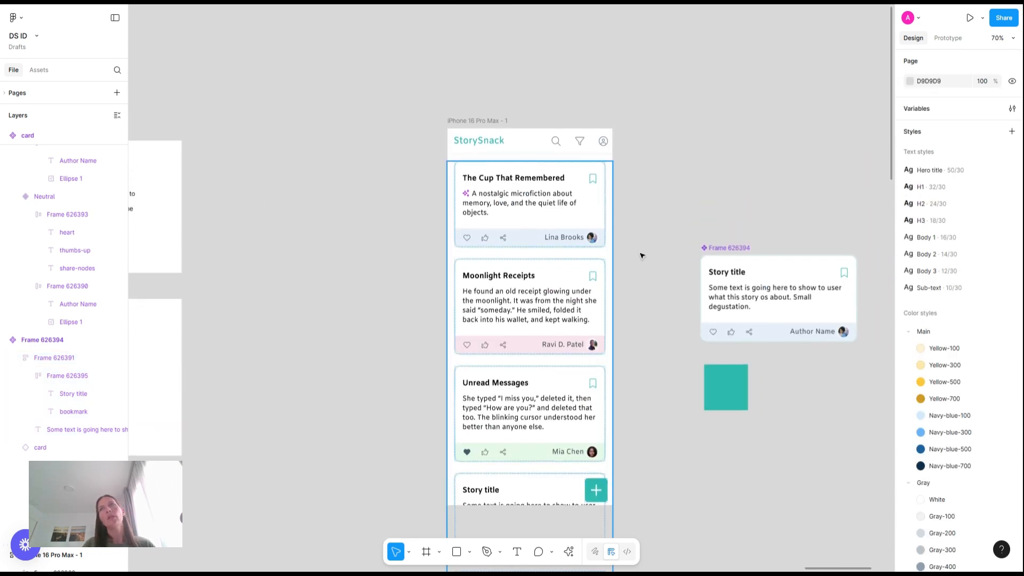
click(845, 275)
click(845, 275)
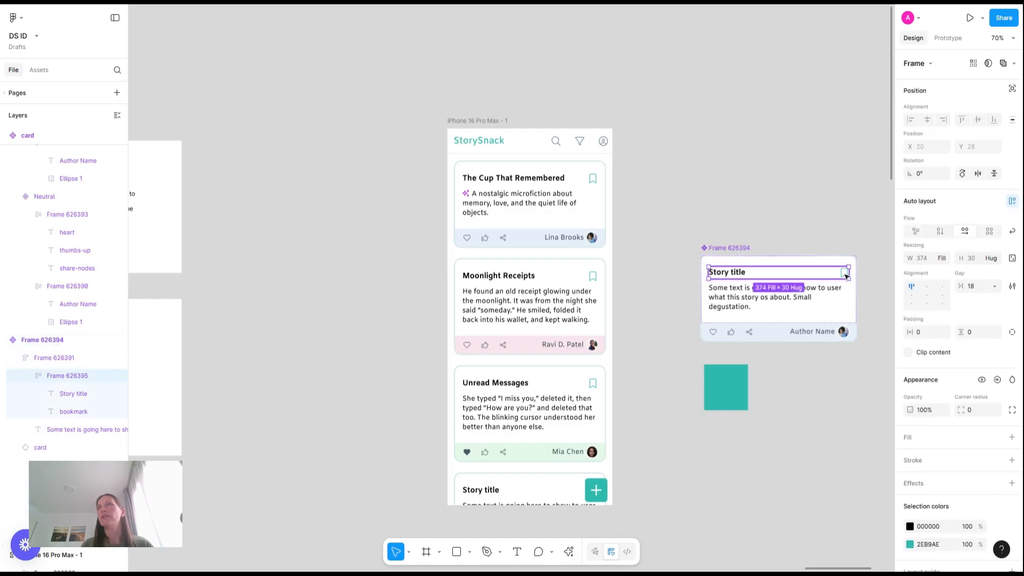
click(845, 275)
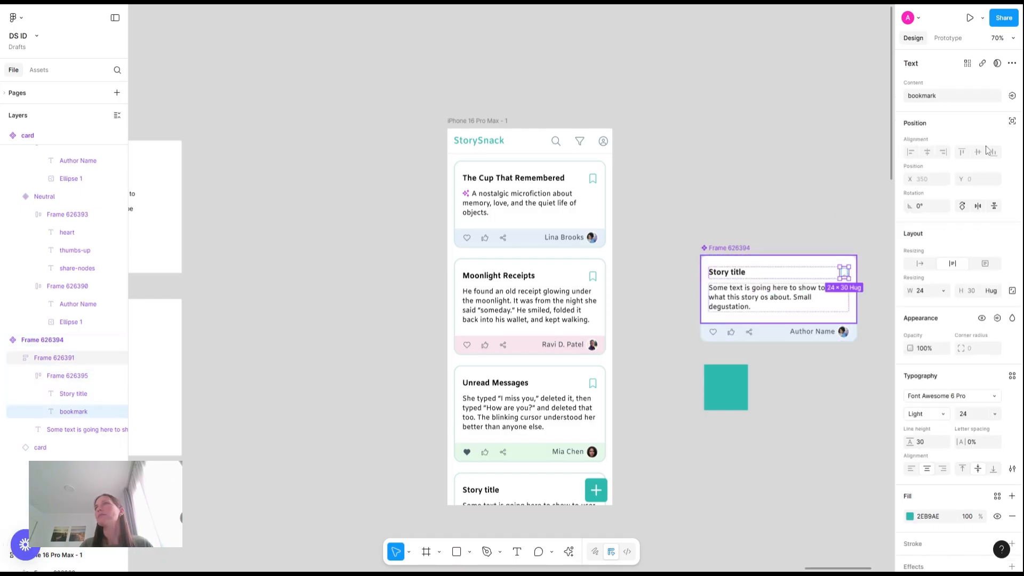
click(1011, 121)
Step: Move the story card's bookmark icon up to Y -21, near the card's top edge
key(shift+Up)
key(shift+Up)
key(shift+Up)
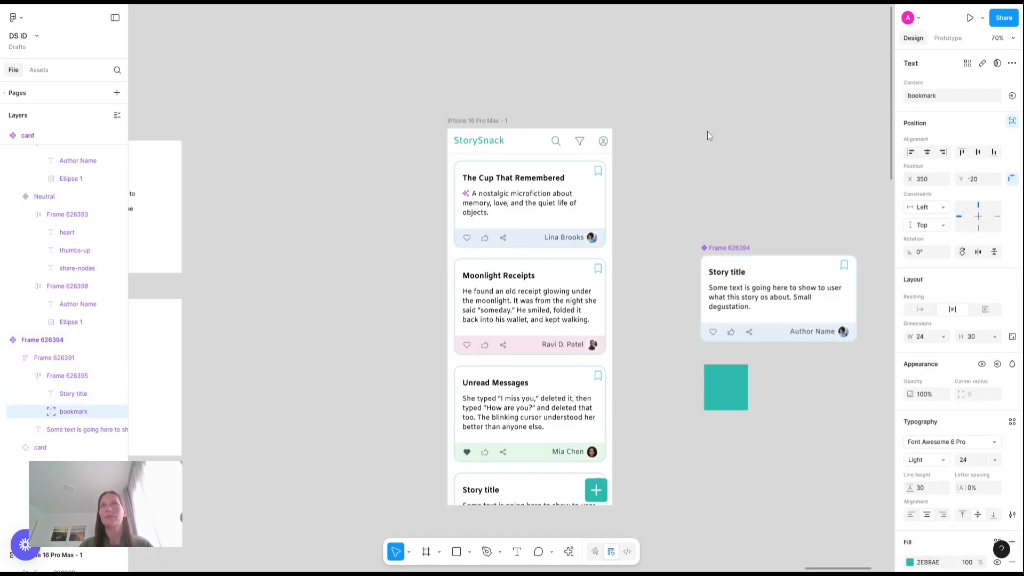
key(Down)
key(Down)
key(Down)
key(Down)
key(Down)
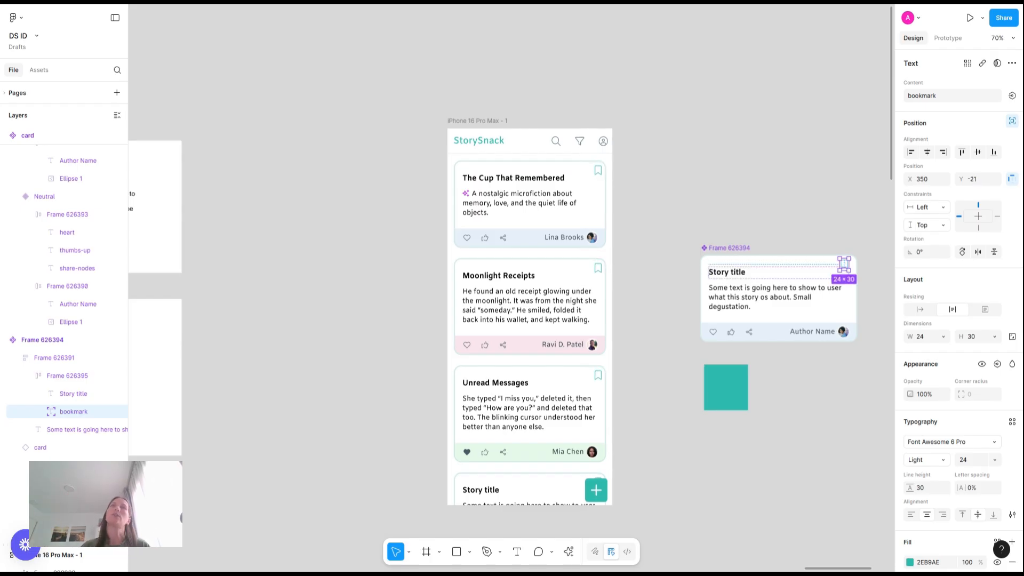
click(734, 174)
Step: Darken the StorySnack header title's fill color to 22A196
scroll(493, 240, up, 5)
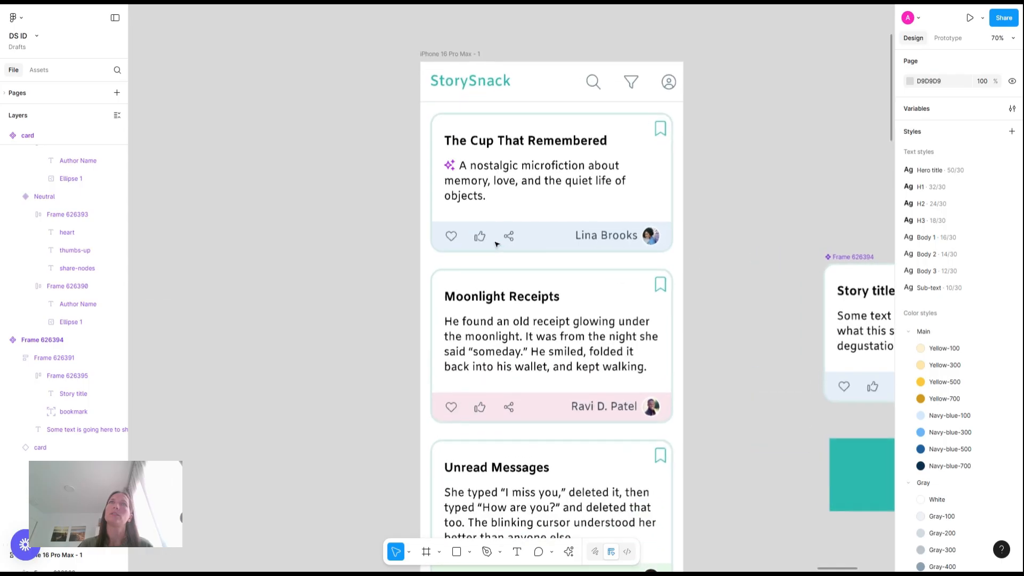
click(458, 81)
click(458, 81)
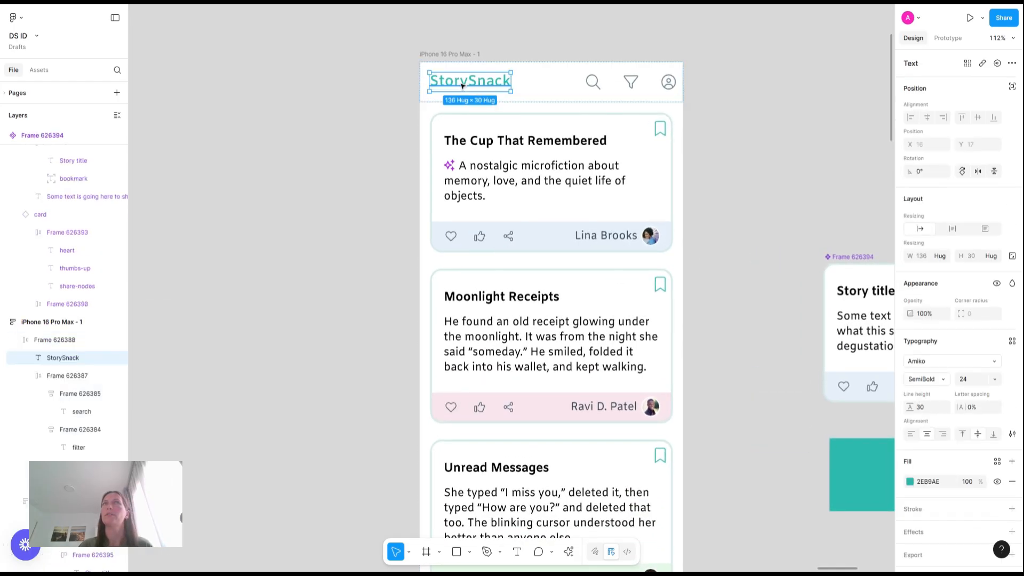
click(910, 481)
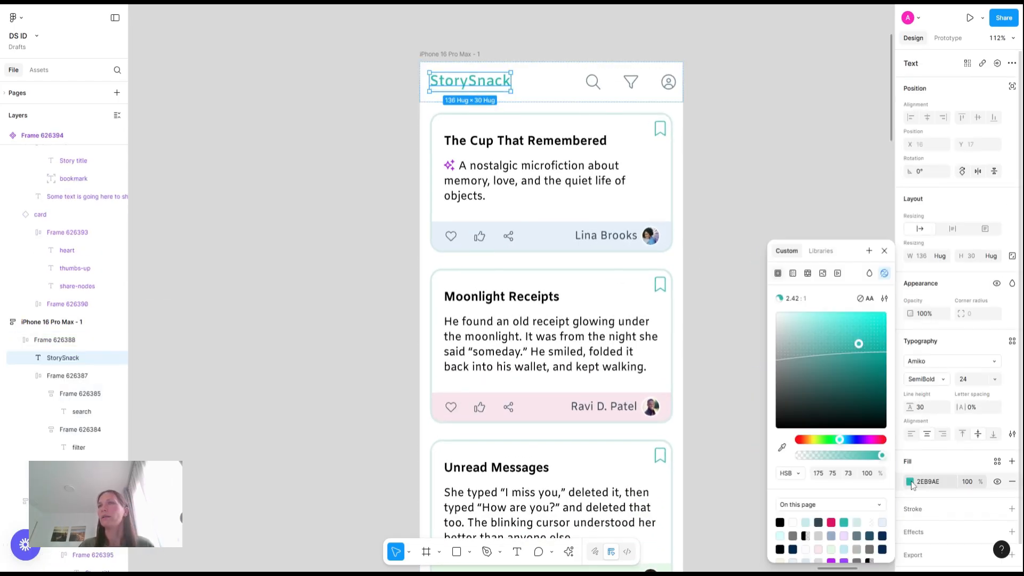
drag(859, 359, 863, 360)
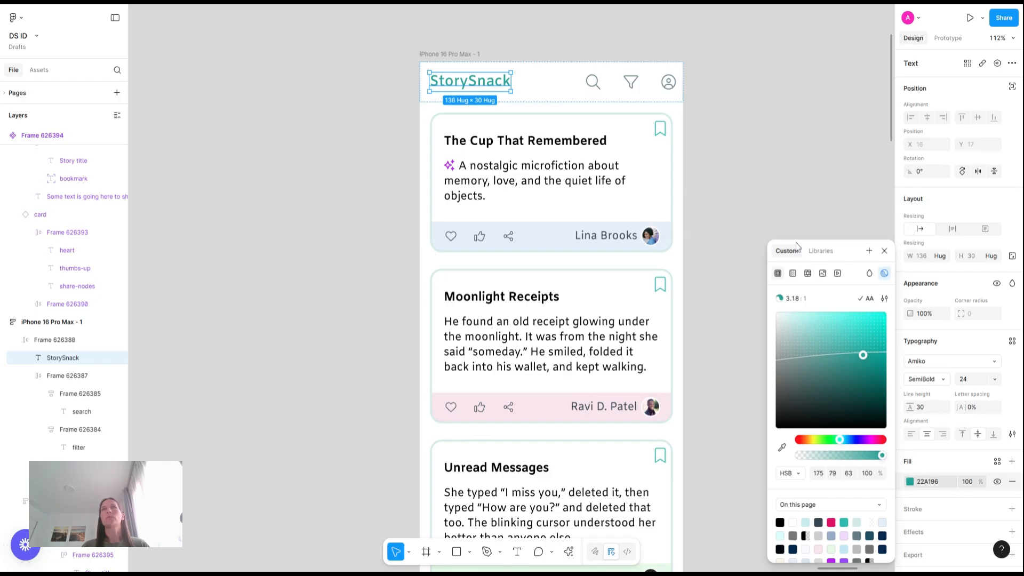
click(840, 142)
key(shift+1)
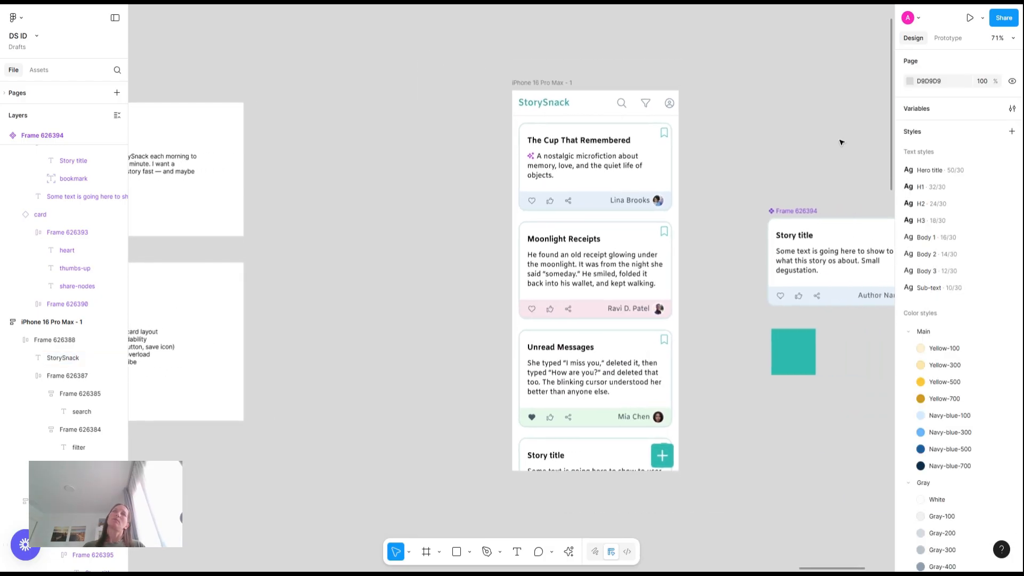
Step: Recolor the border of the "The Cup That Remembered" card by sampling its light blue footer
click(831, 256)
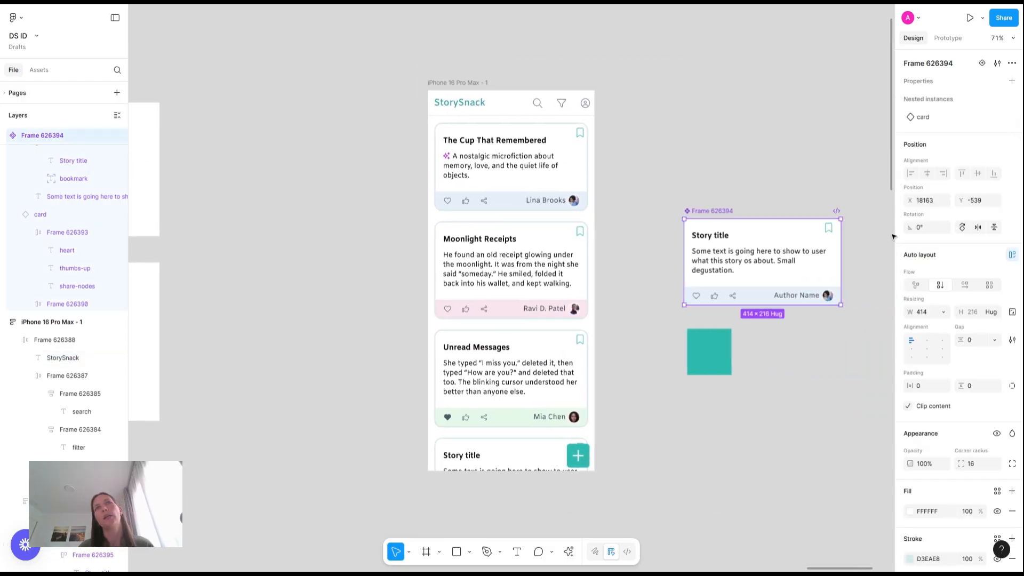
scroll(931, 492, down, 3)
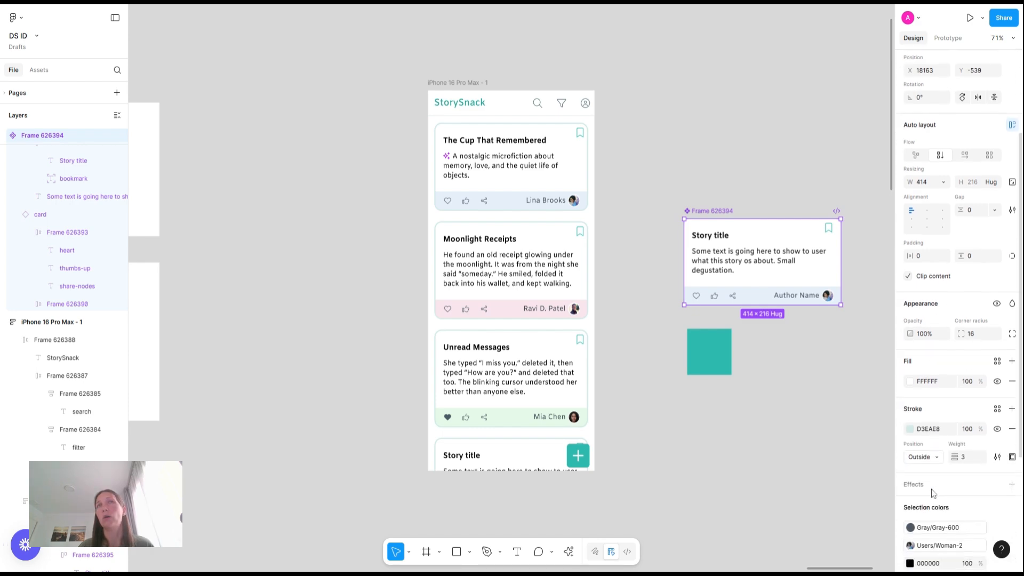
scroll(491, 177, up, 5)
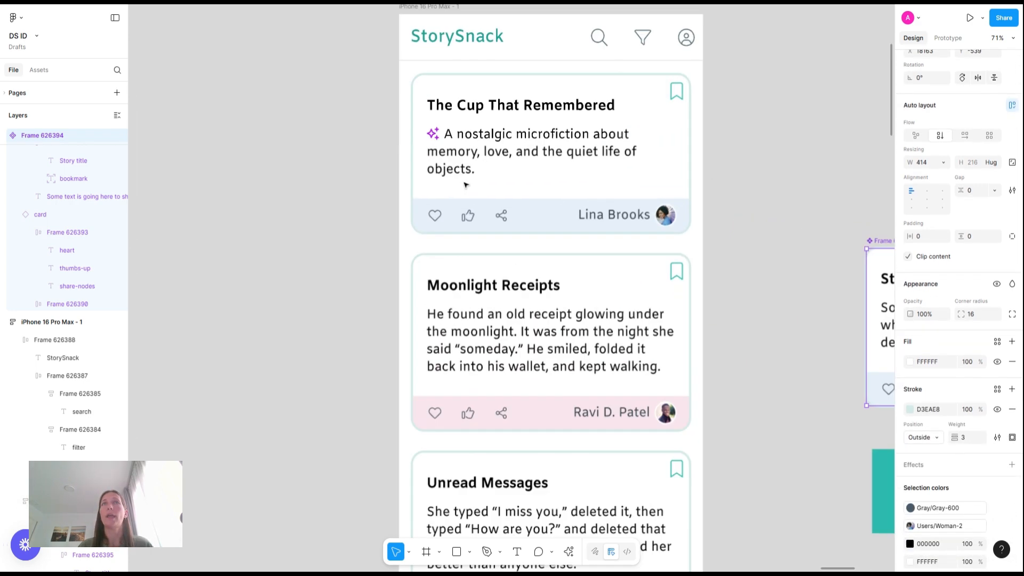
scroll(465, 185, down, 2)
scroll(466, 184, down, 3)
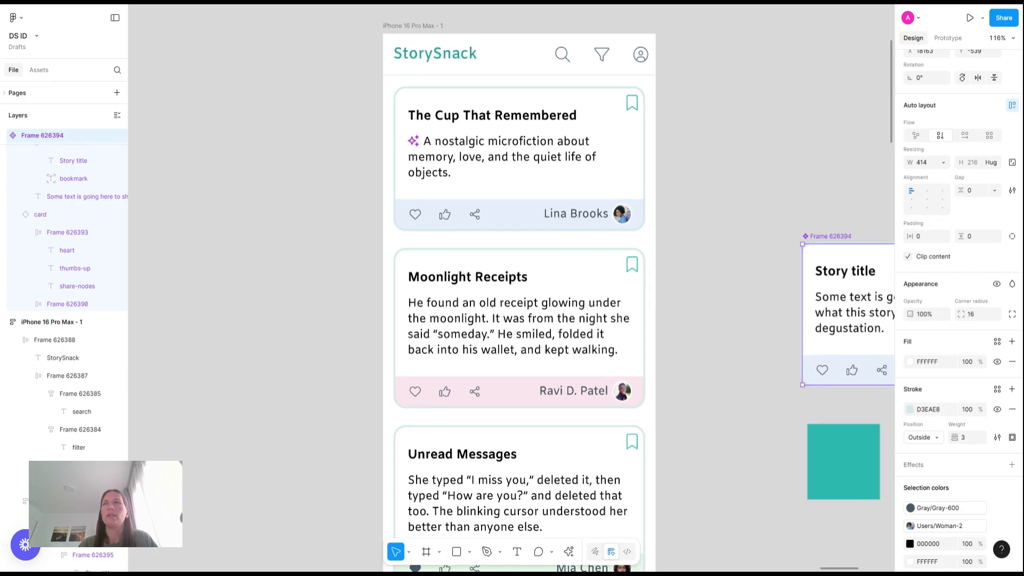
double_click(522, 195)
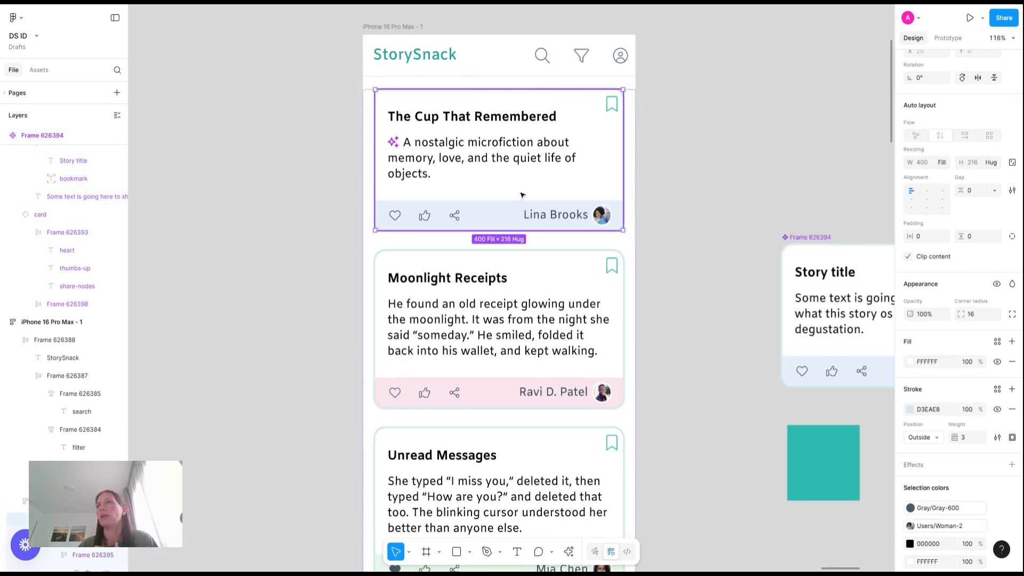
click(911, 410)
click(782, 446)
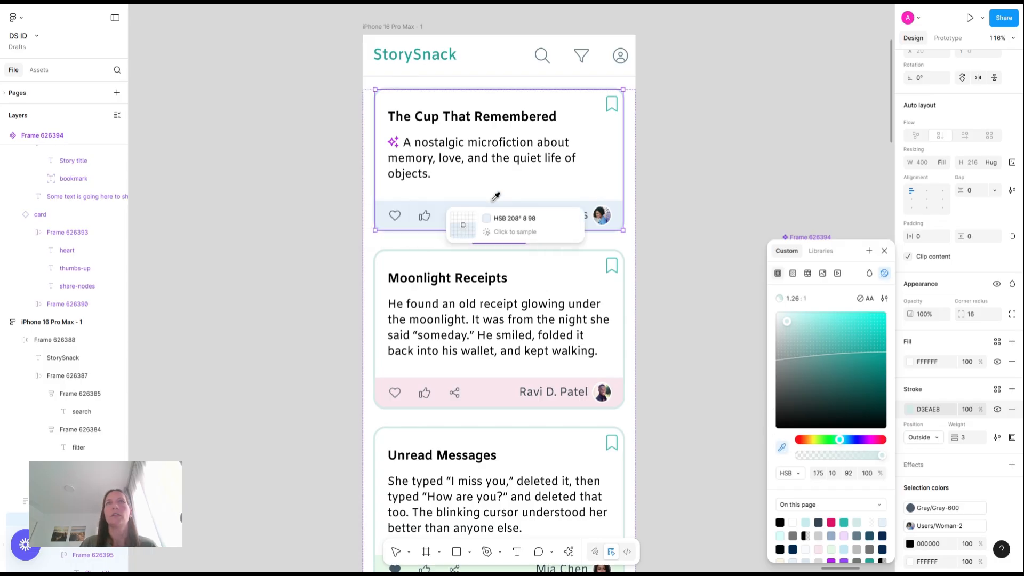
Step: Recolor the "Moonlight Receipts" card's border to F9E6EC by sampling its pink footer
click(532, 349)
click(533, 349)
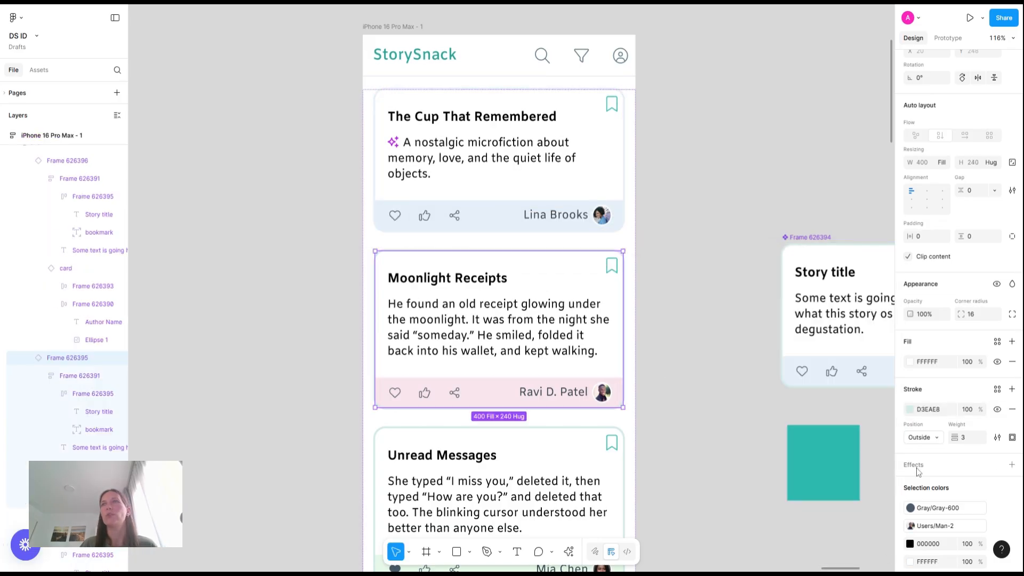
click(911, 409)
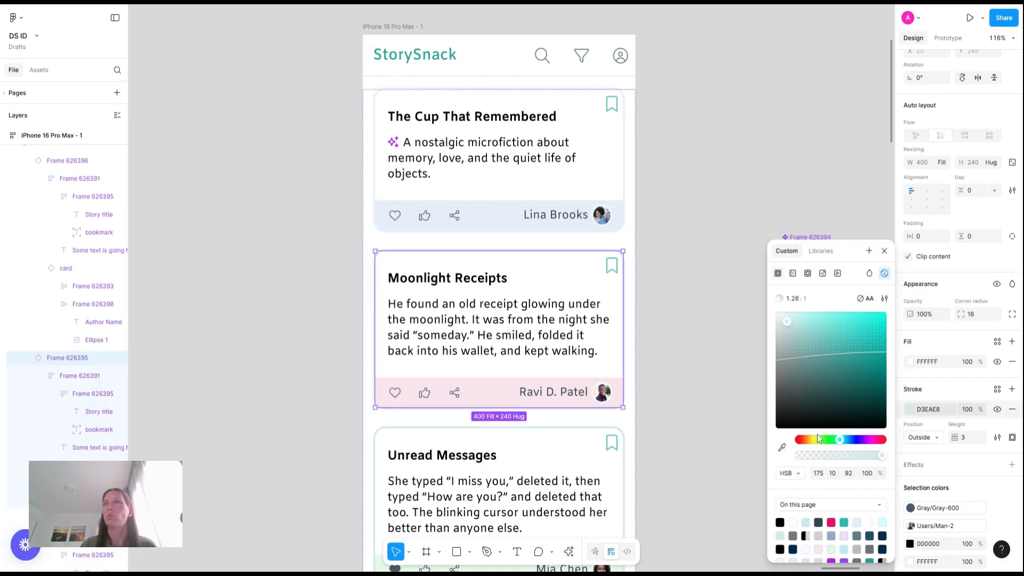
click(782, 447)
click(498, 392)
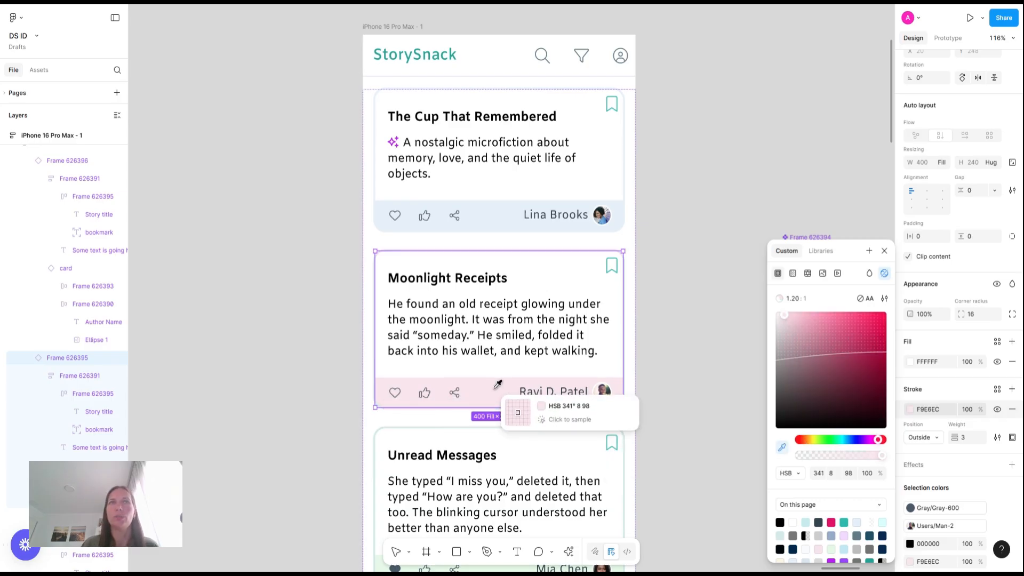
Step: Recolor the "Unread Messages" card's border by sampling its light green footer
click(552, 473)
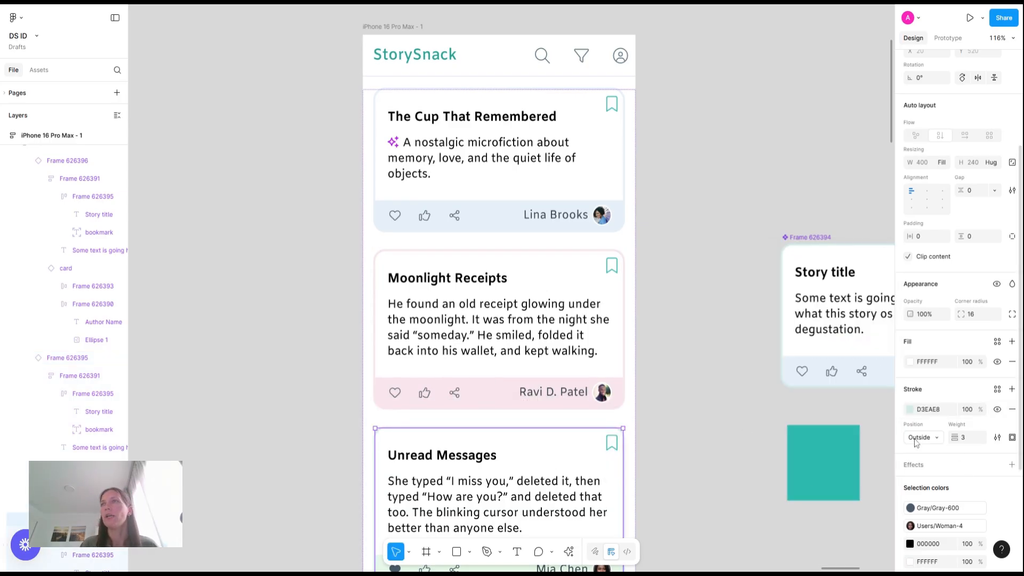
click(910, 410)
scroll(647, 361, down, 5)
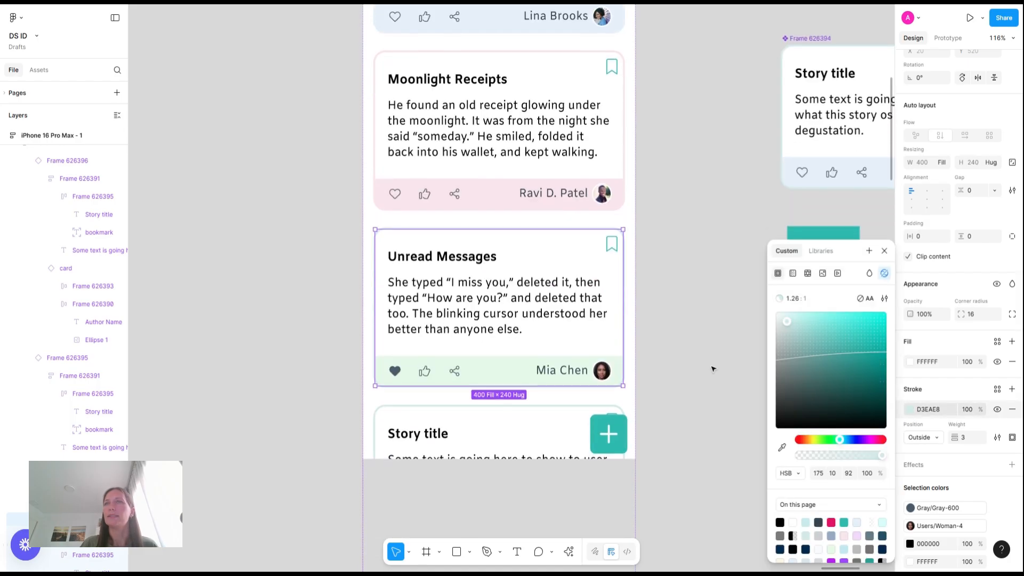
click(782, 447)
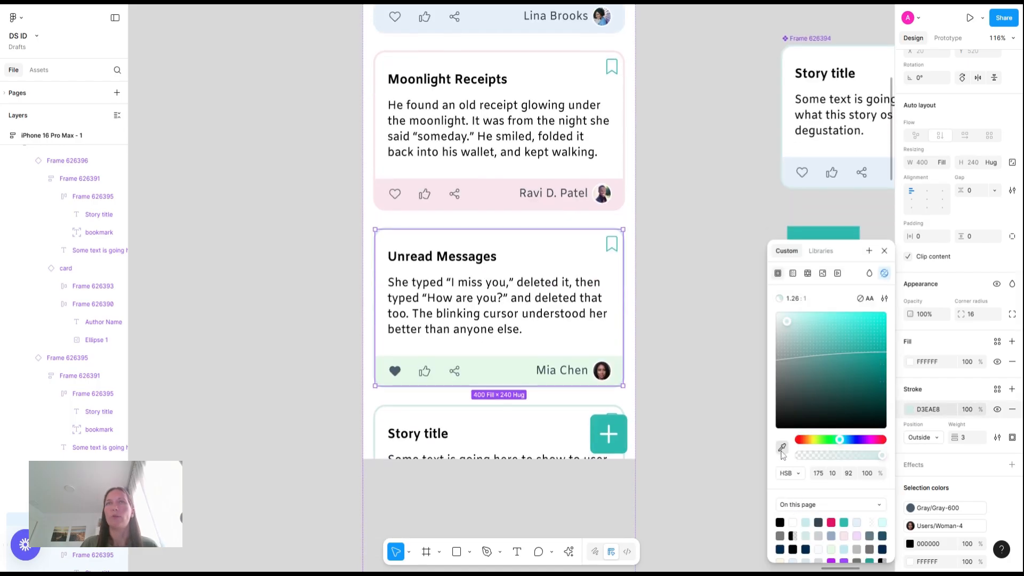
click(499, 362)
Step: Recolor the fourth story card's border to E6F9E8 by sampling the green footer of the card above it
click(523, 425)
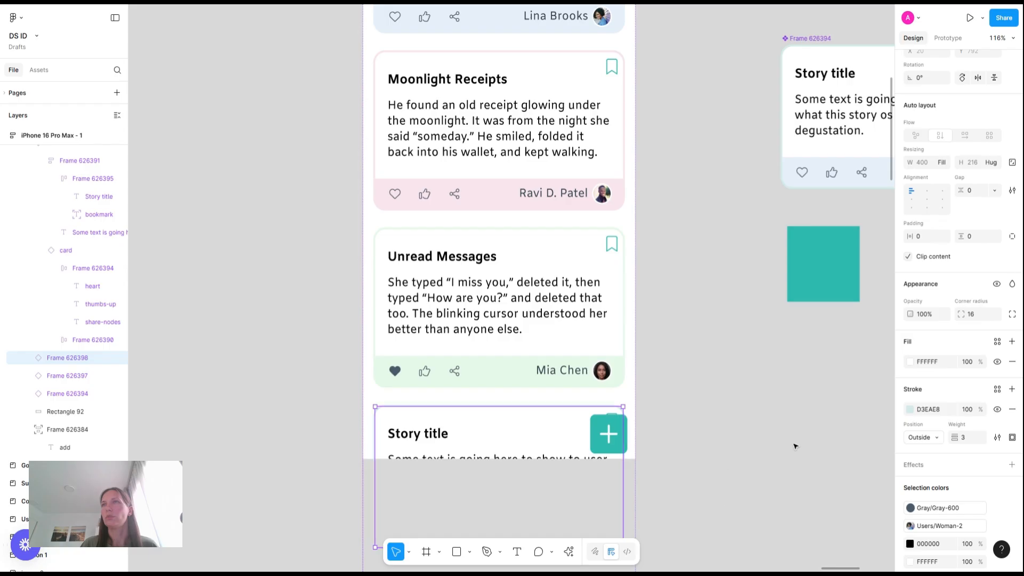
click(910, 409)
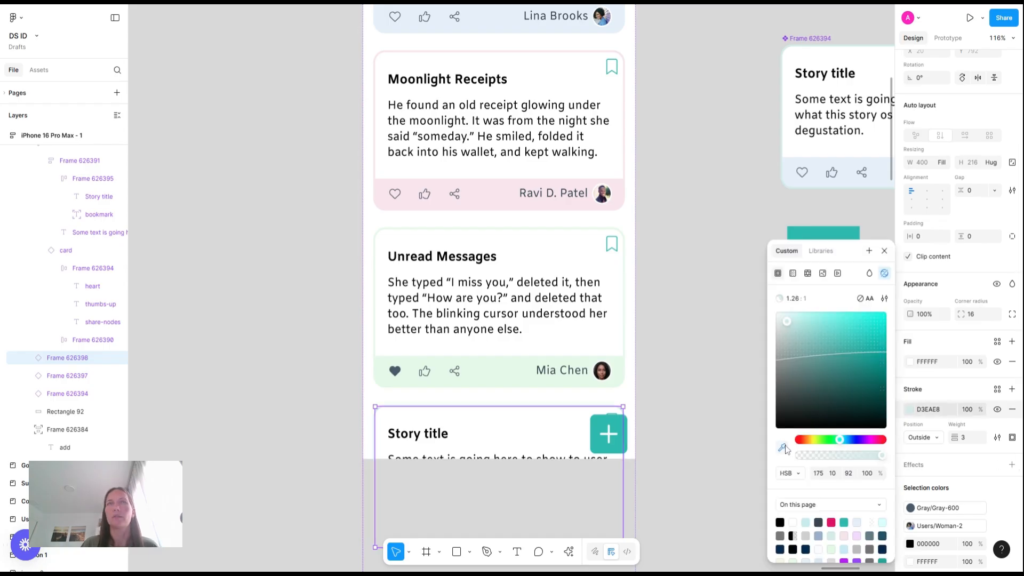
click(783, 447)
click(567, 378)
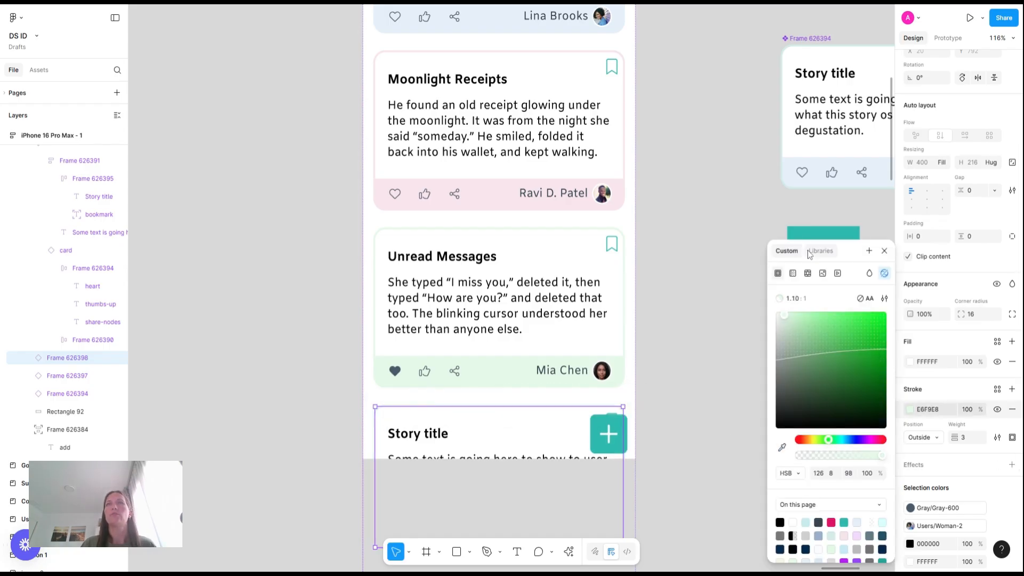
click(695, 260)
scroll(695, 260, down, 5)
scroll(695, 260, right, 2)
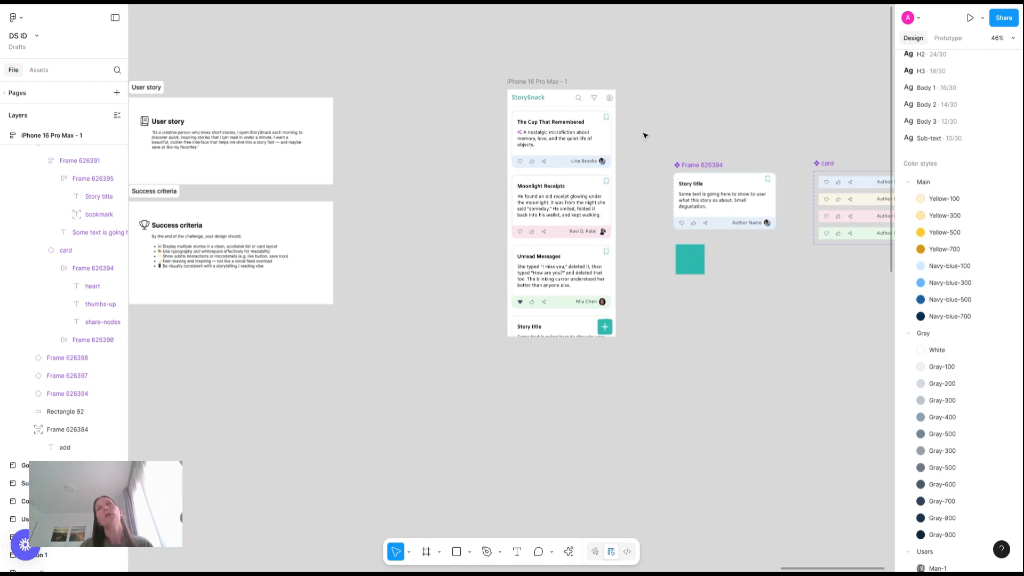
scroll(645, 135, up, 5)
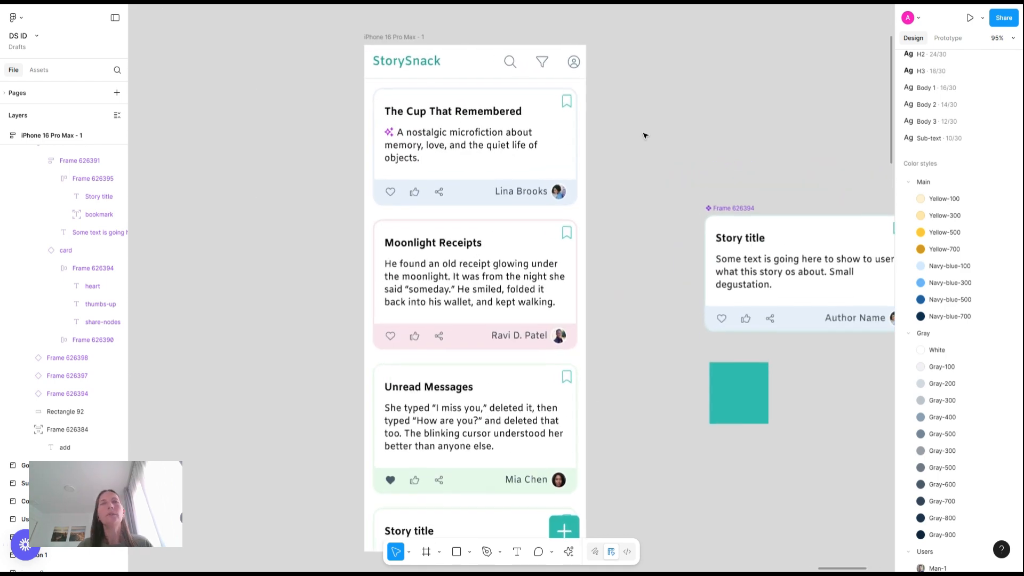
Step: Set the story title text in the main story card component to uppercase
click(741, 243)
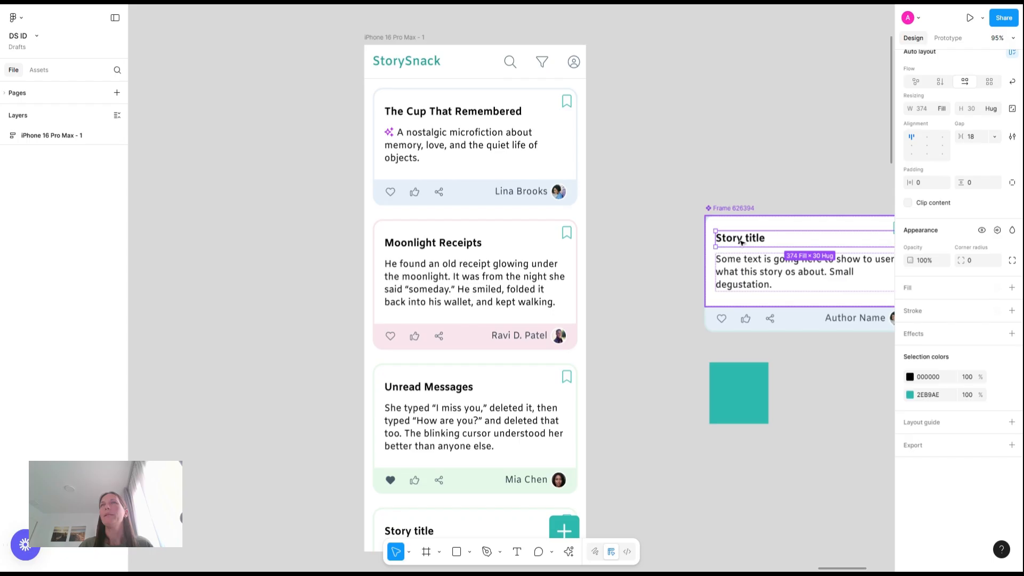
double_click(741, 243)
click(1011, 410)
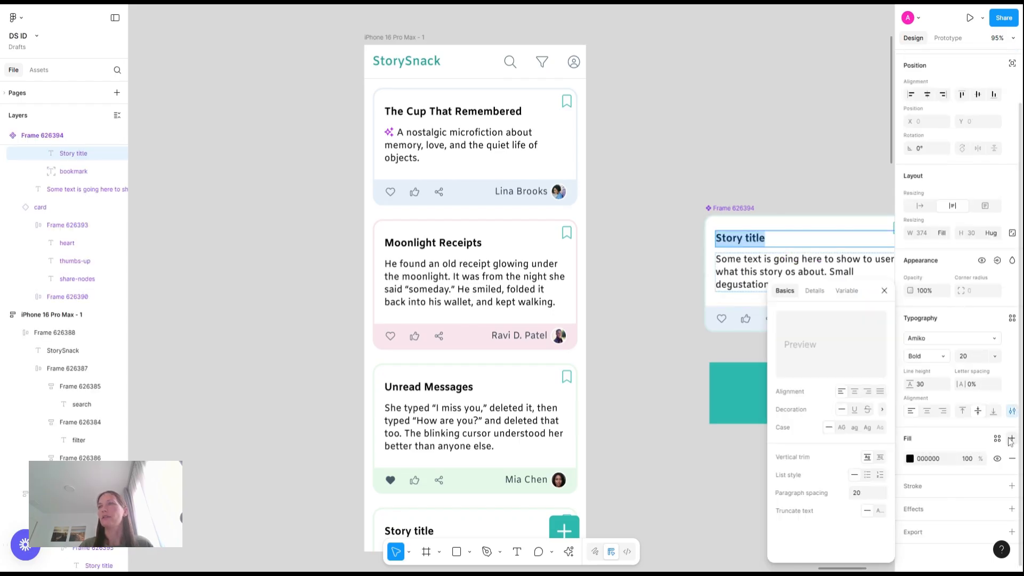
click(841, 427)
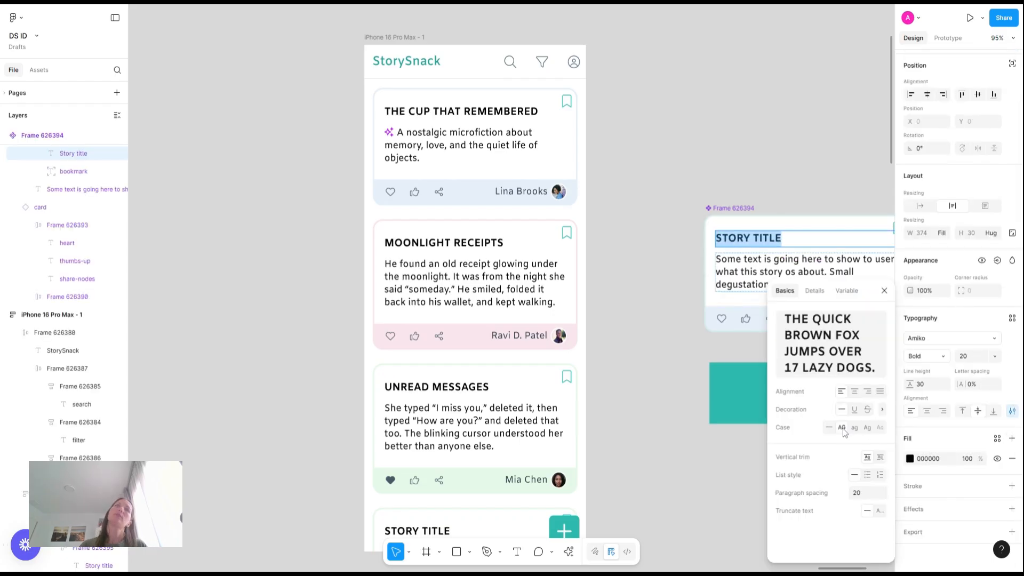
click(679, 155)
scroll(679, 156, down, 5)
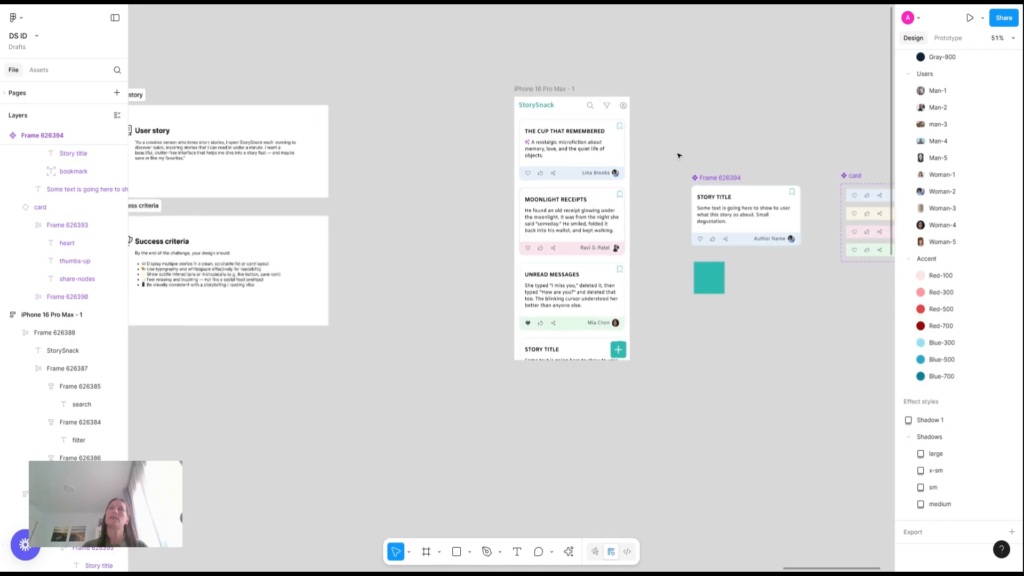
scroll(679, 155, up, 3)
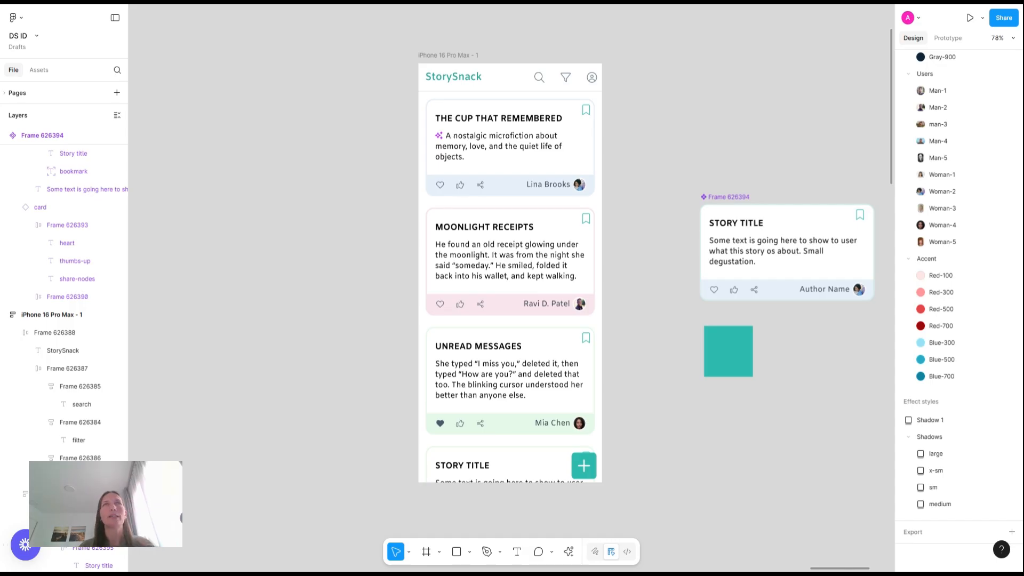
Step: Try a right padding of 16 on the phone screen's header bar, after trying 8
click(511, 80)
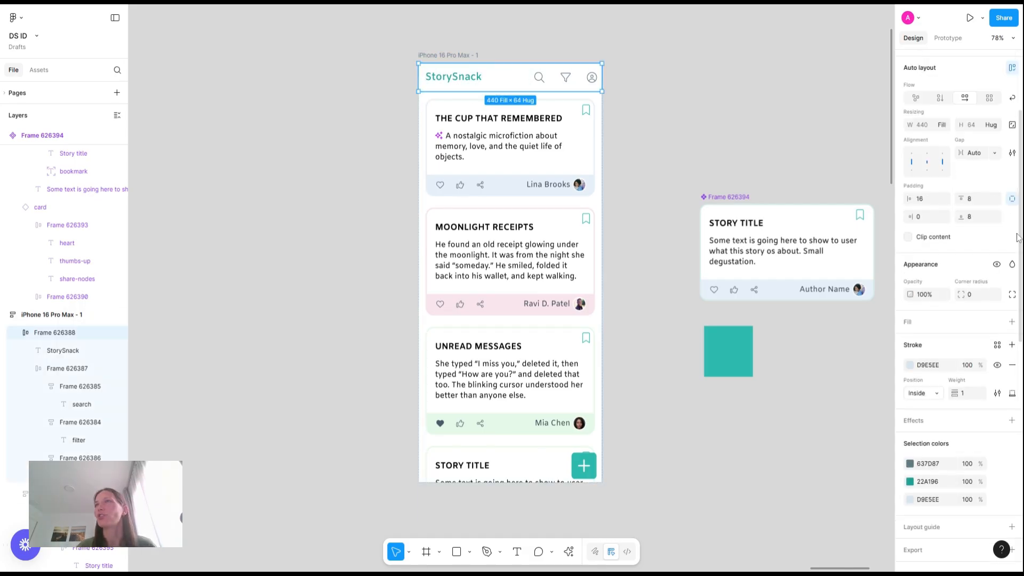
click(931, 219)
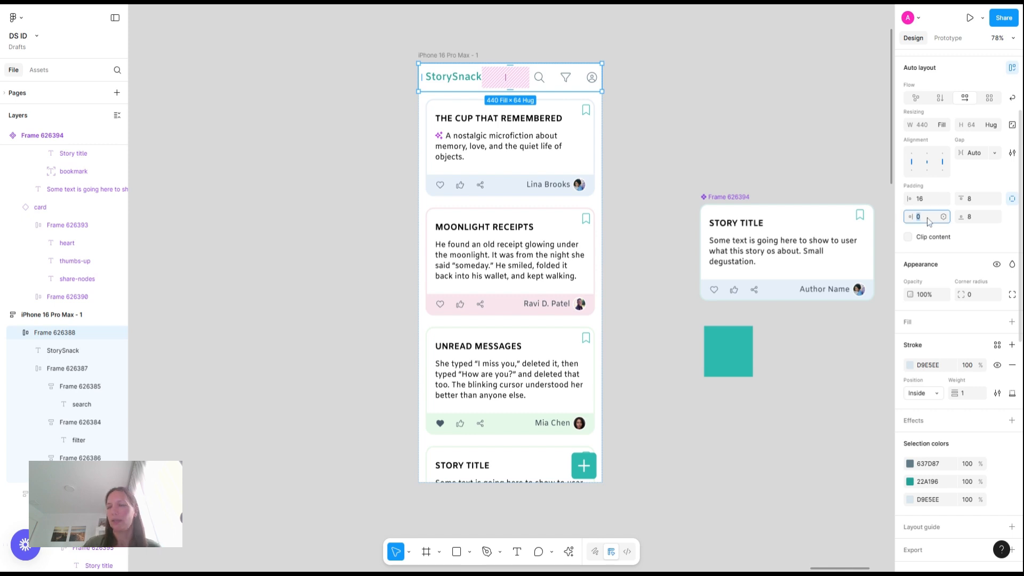
text(8)
key(Return)
click(920, 221)
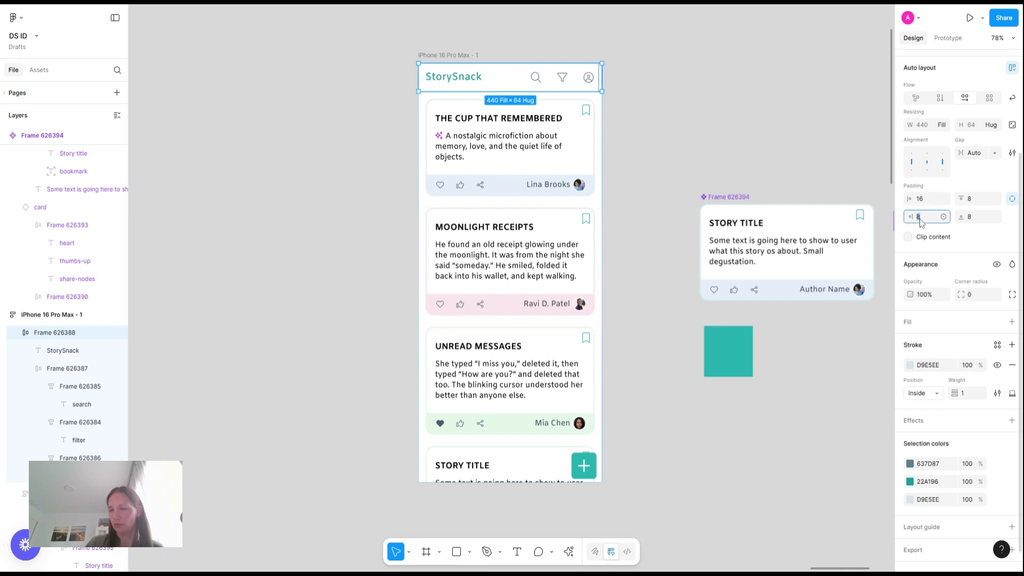
text(16)
key(Return)
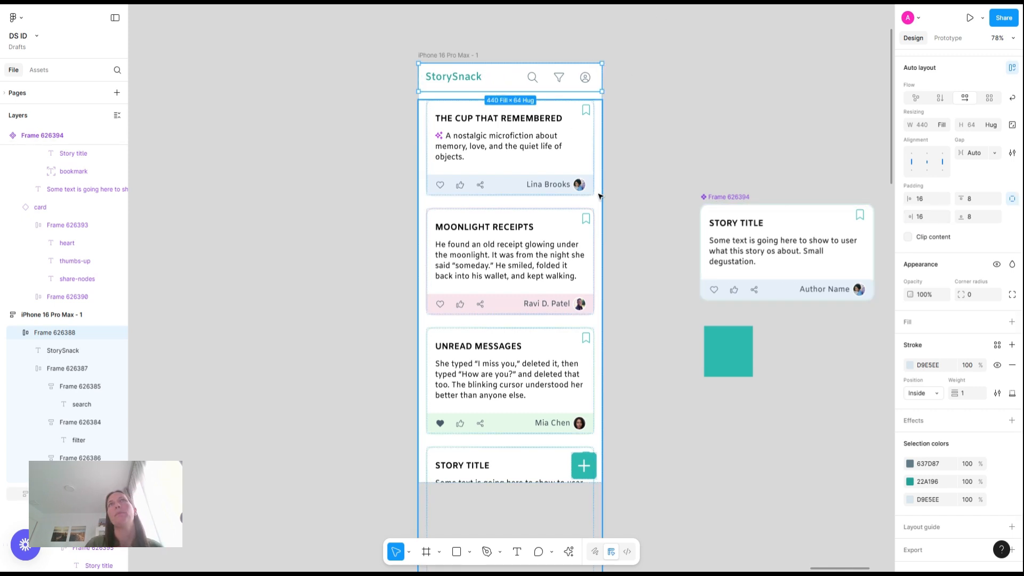
click(645, 85)
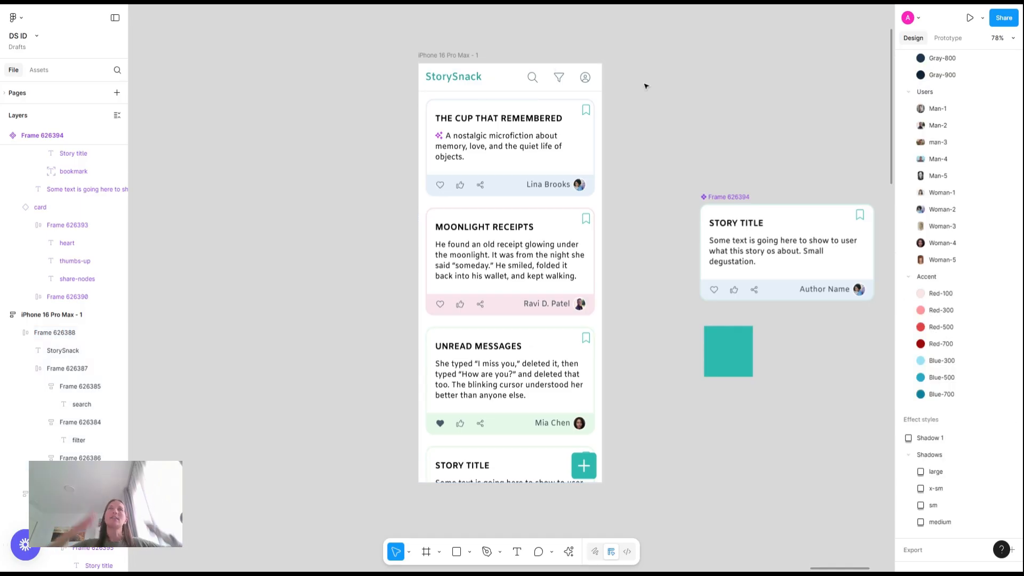
Step: Set the header bar's right padding to 8, after trying 12
double_click(596, 83)
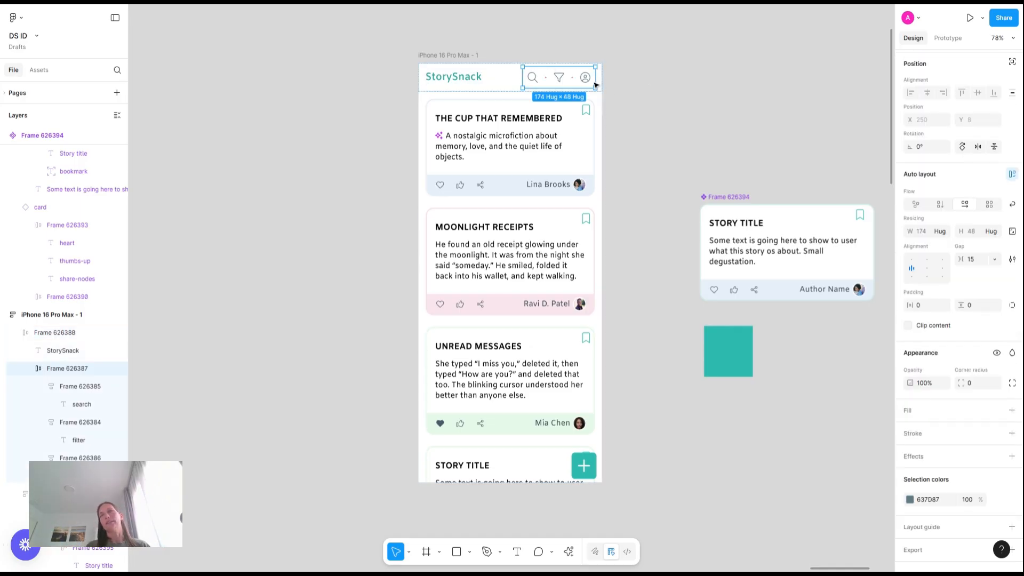
key(Escape)
scroll(959, 266, down, 2)
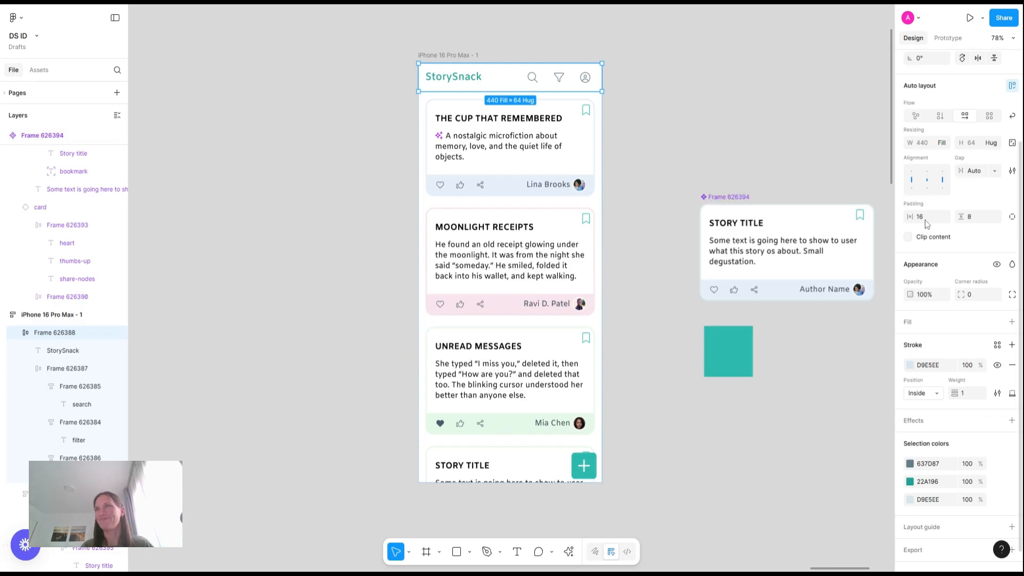
click(1012, 216)
click(924, 238)
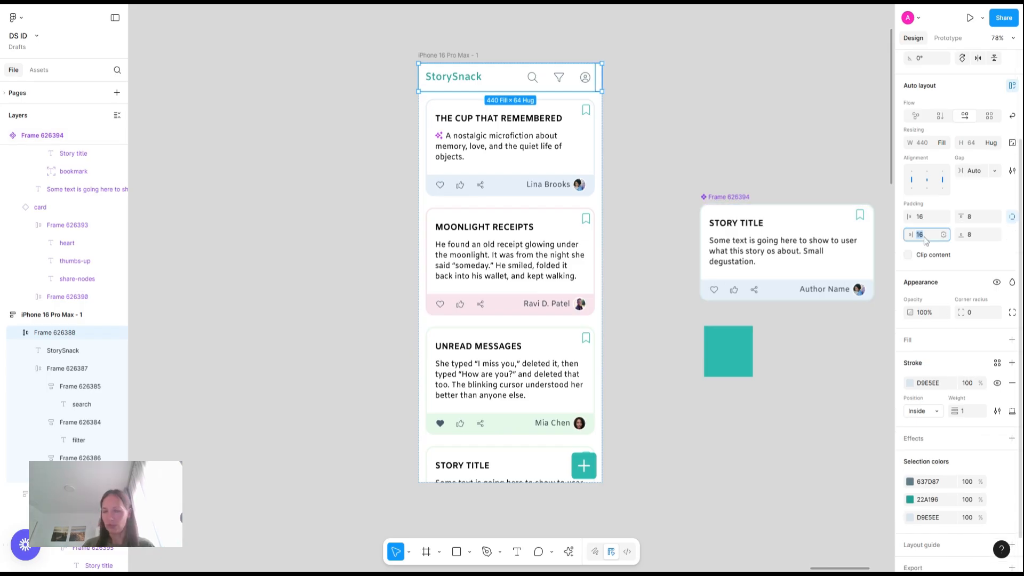
text(12)
key(Return)
click(925, 239)
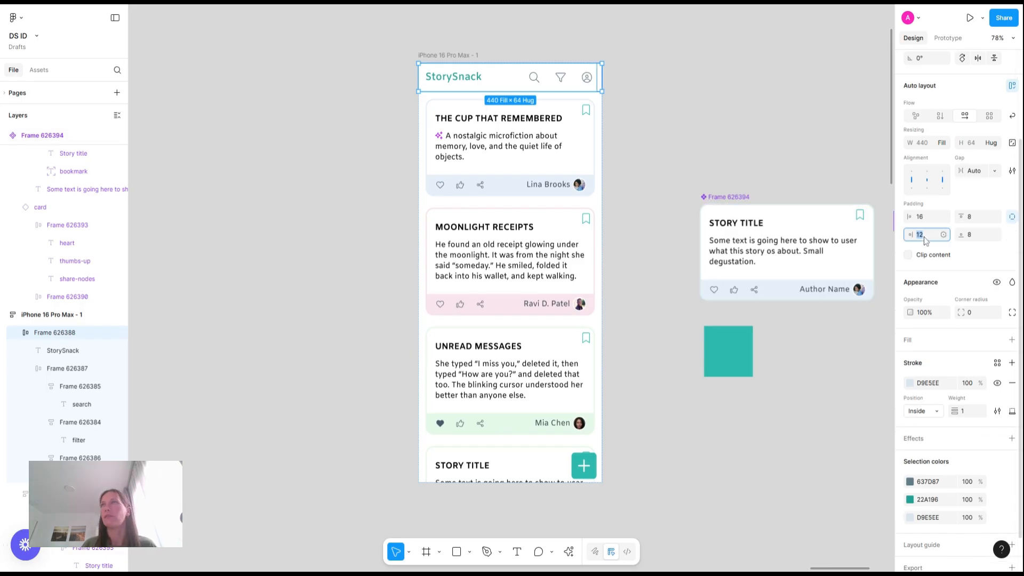
text(8)
key(Return)
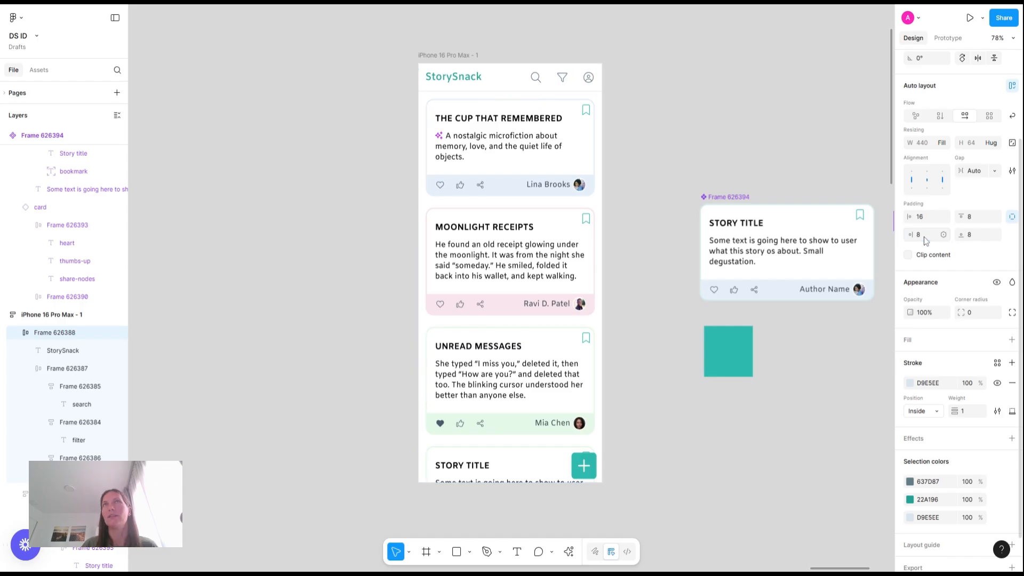
Step: Present the StorySnack prototype in the phone preview and open the add button's Story and Note options
click(633, 106)
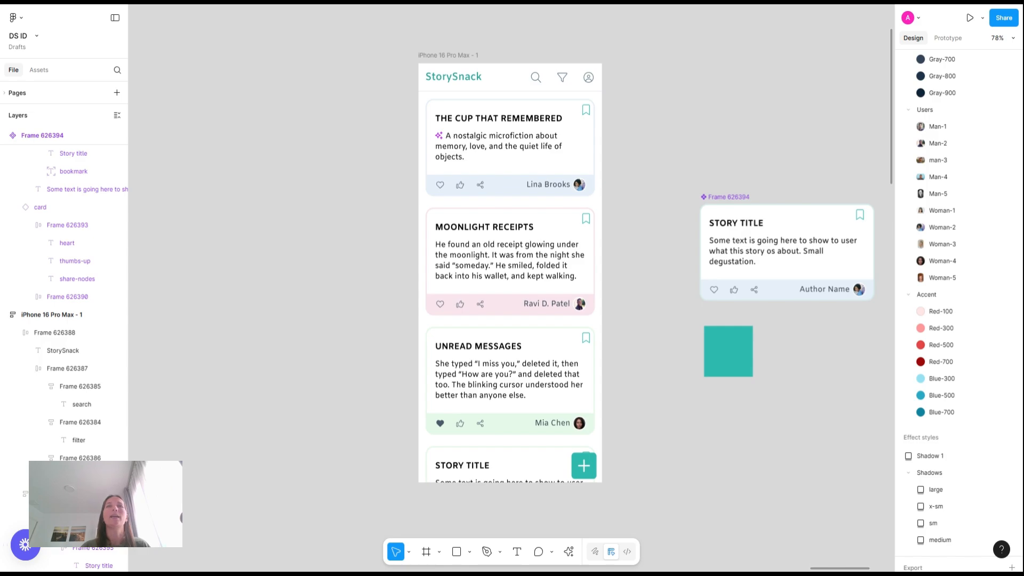
key(ctrl+alt+Return)
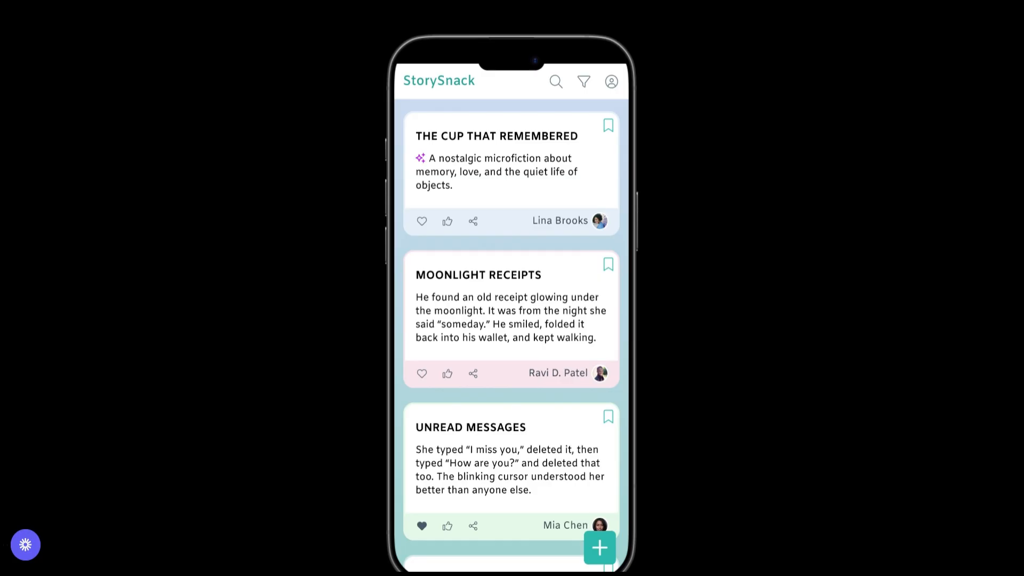
mouse_move(549, 451)
mouse_down()
mouse_move(562, 270)
mouse_move(562, 448)
mouse_up()
click(599, 547)
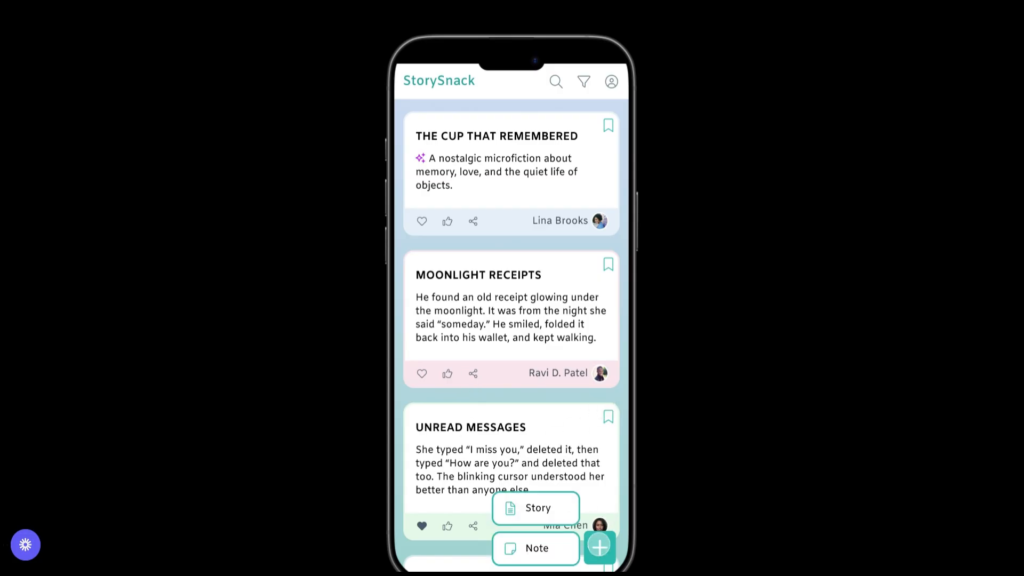